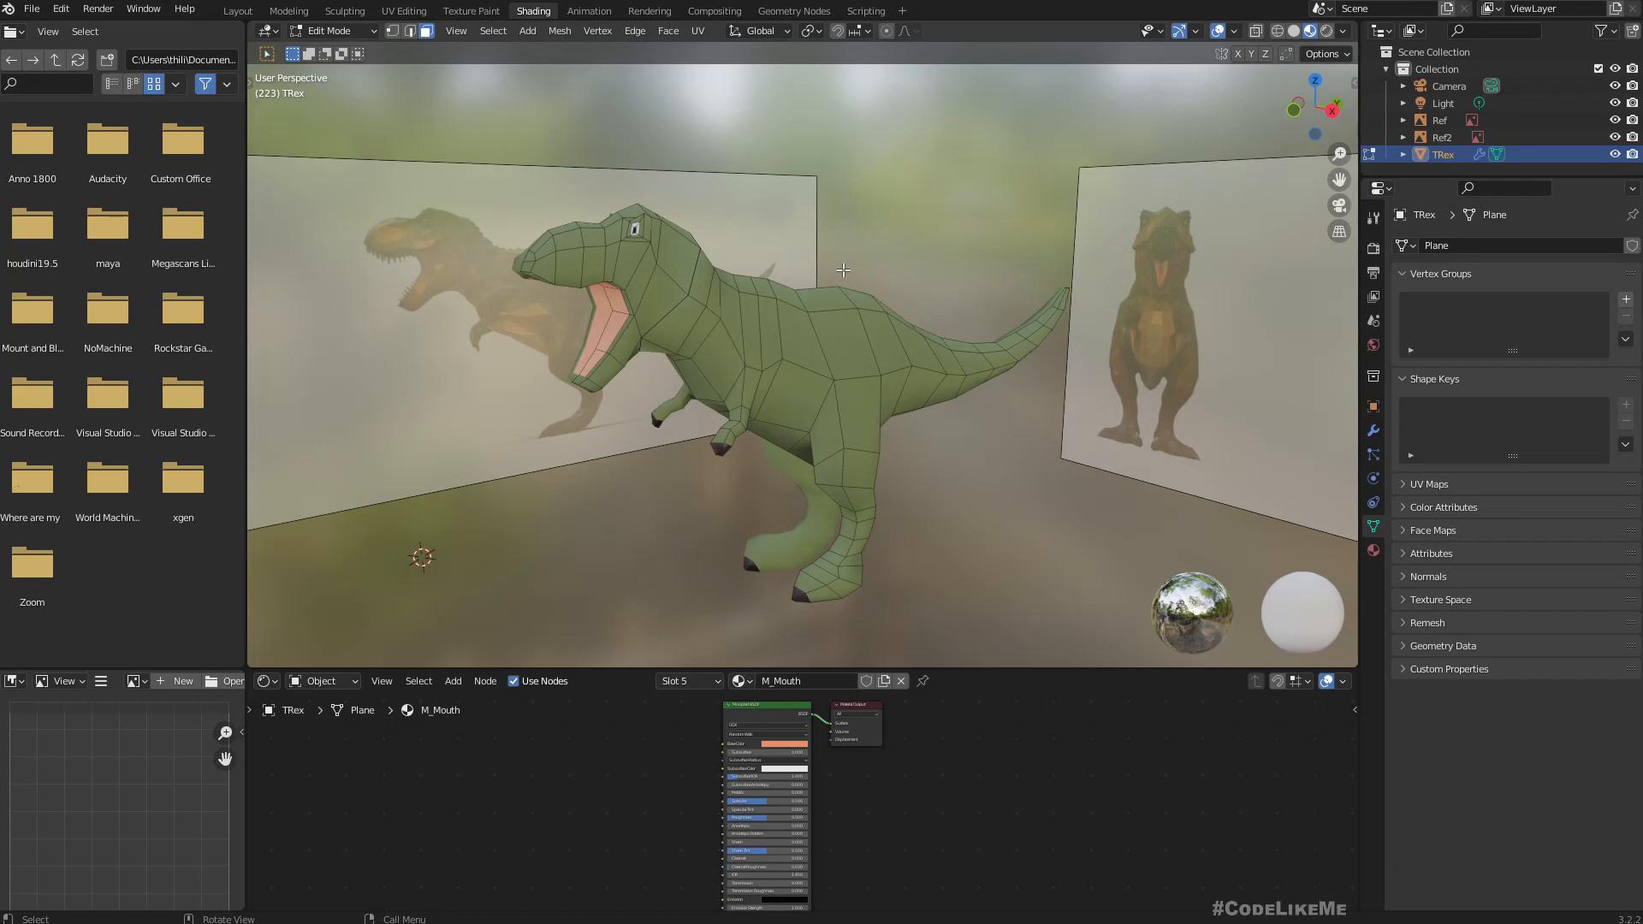
# Switch the T-Rex from Edit Mode to Object Mode, clear the selection and select the T-Rex again.
pyautogui.moveTo(745, 390); pyautogui.dragTo(470, 245, button='middle')
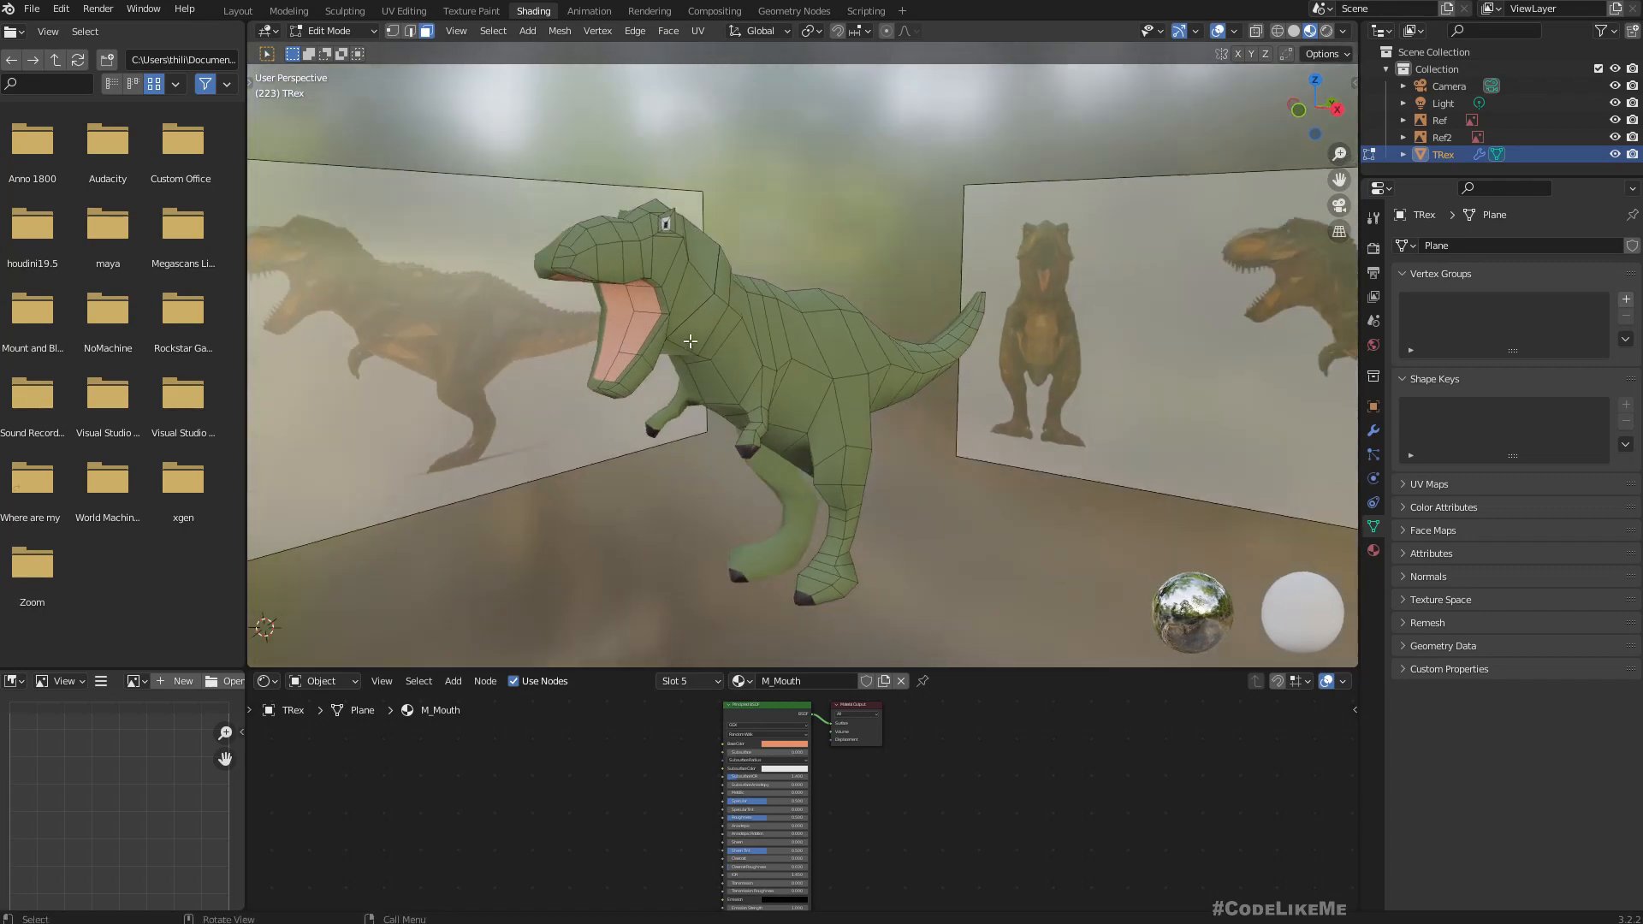
pyautogui.press('Tab')
pyautogui.moveTo(701, 339); pyautogui.dragTo(825, 372, button='middle')
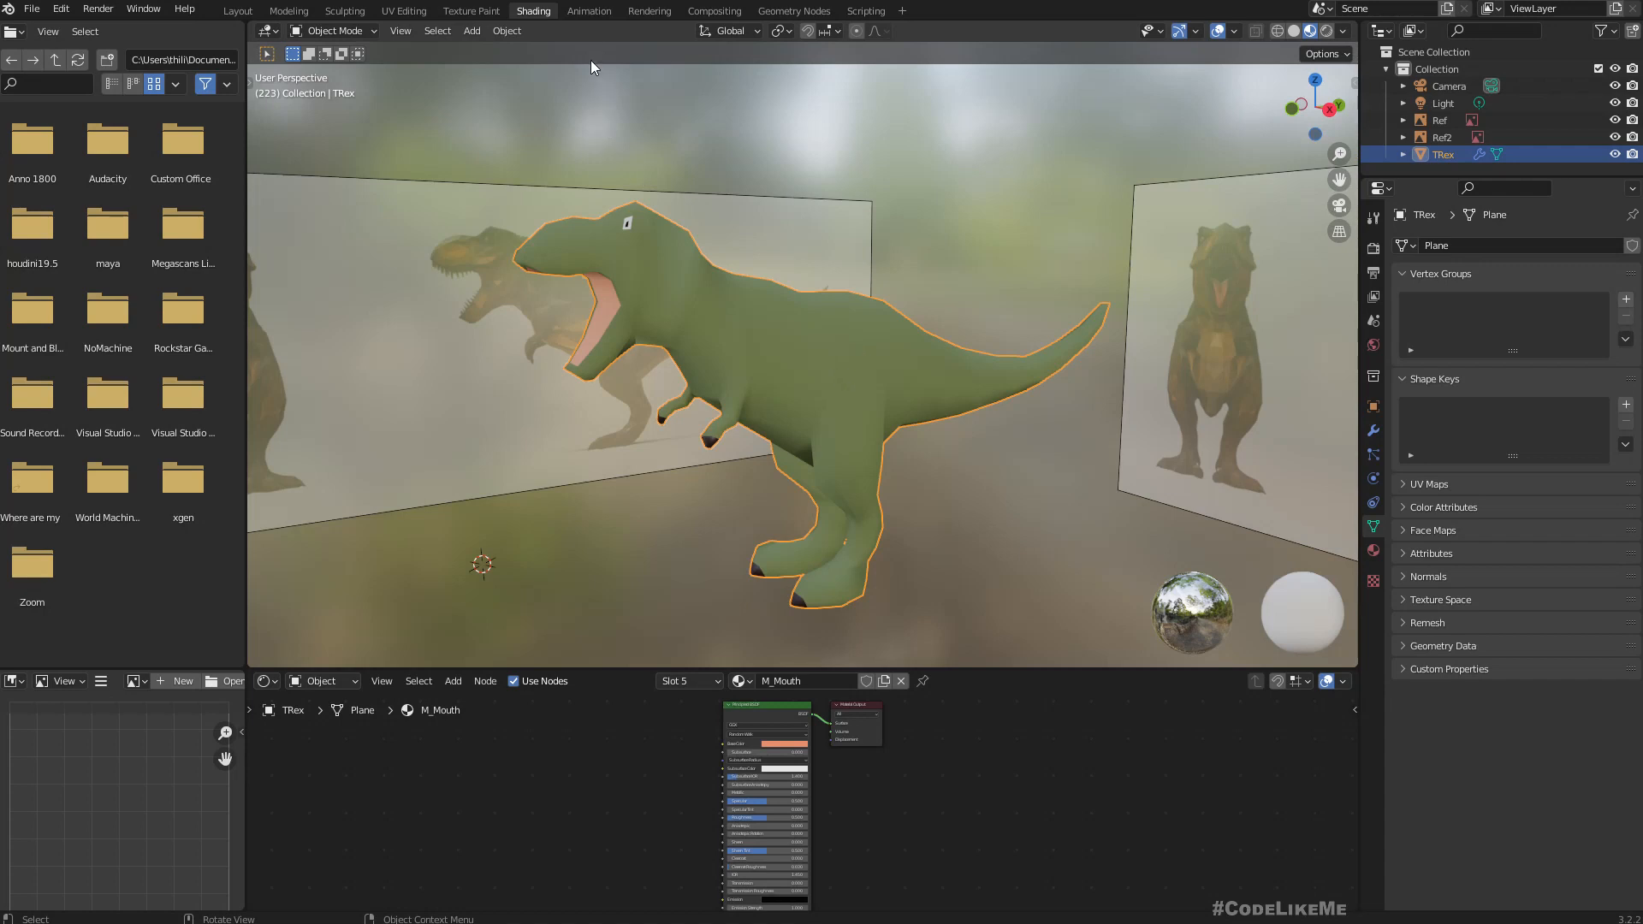
pyautogui.hotkey('alt', 'a')
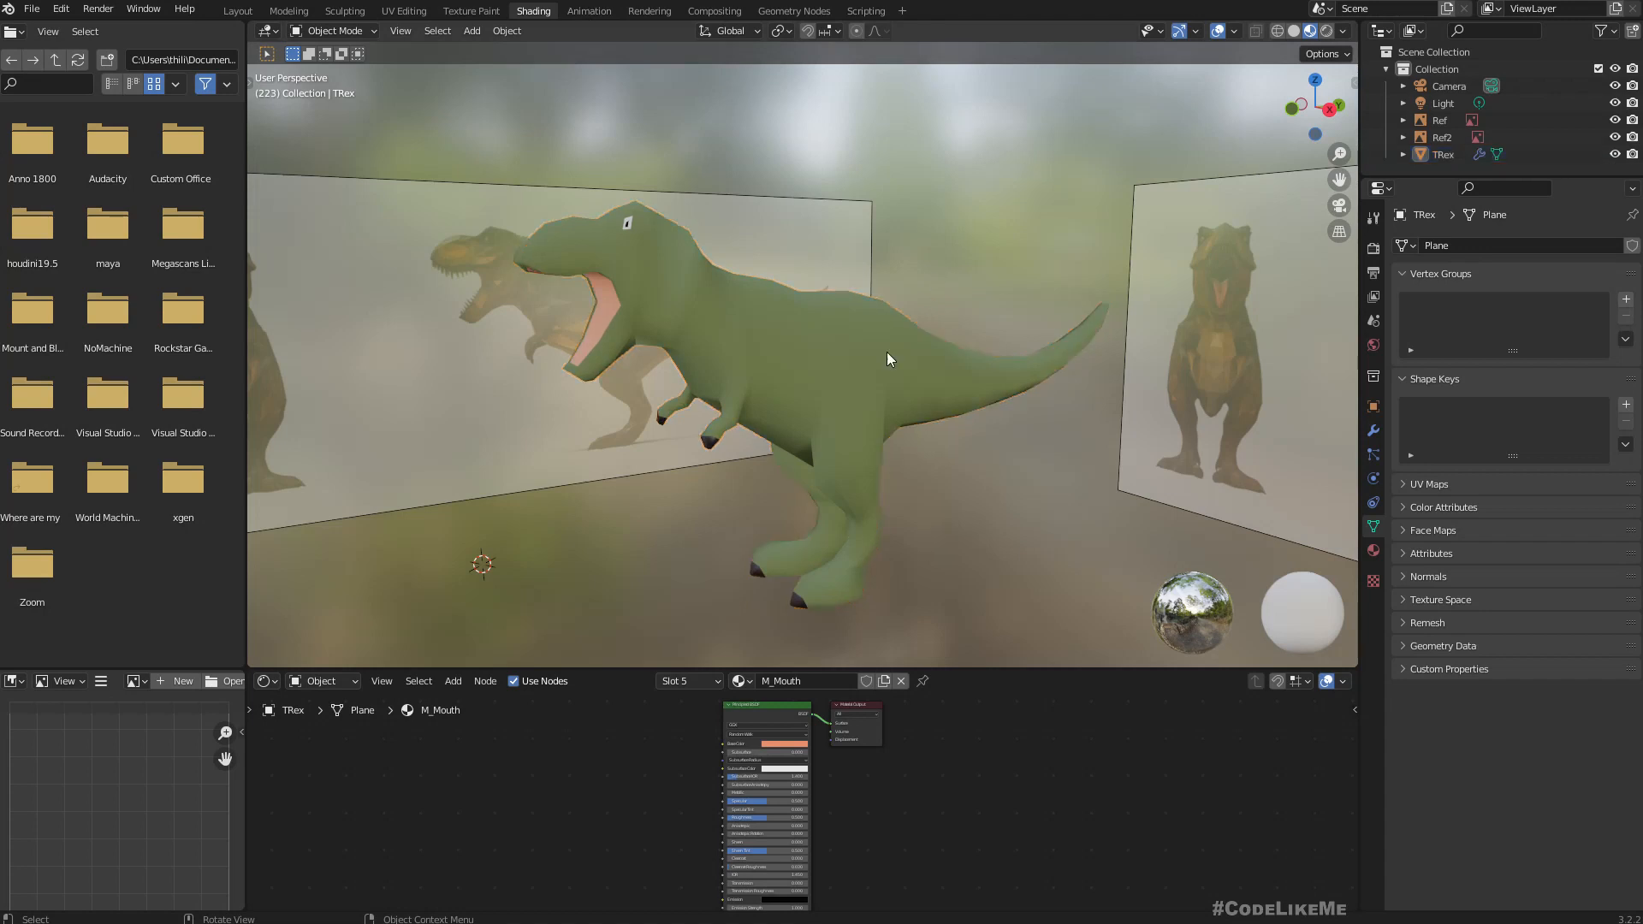
pyautogui.press('b')
pyautogui.click(750, 342)
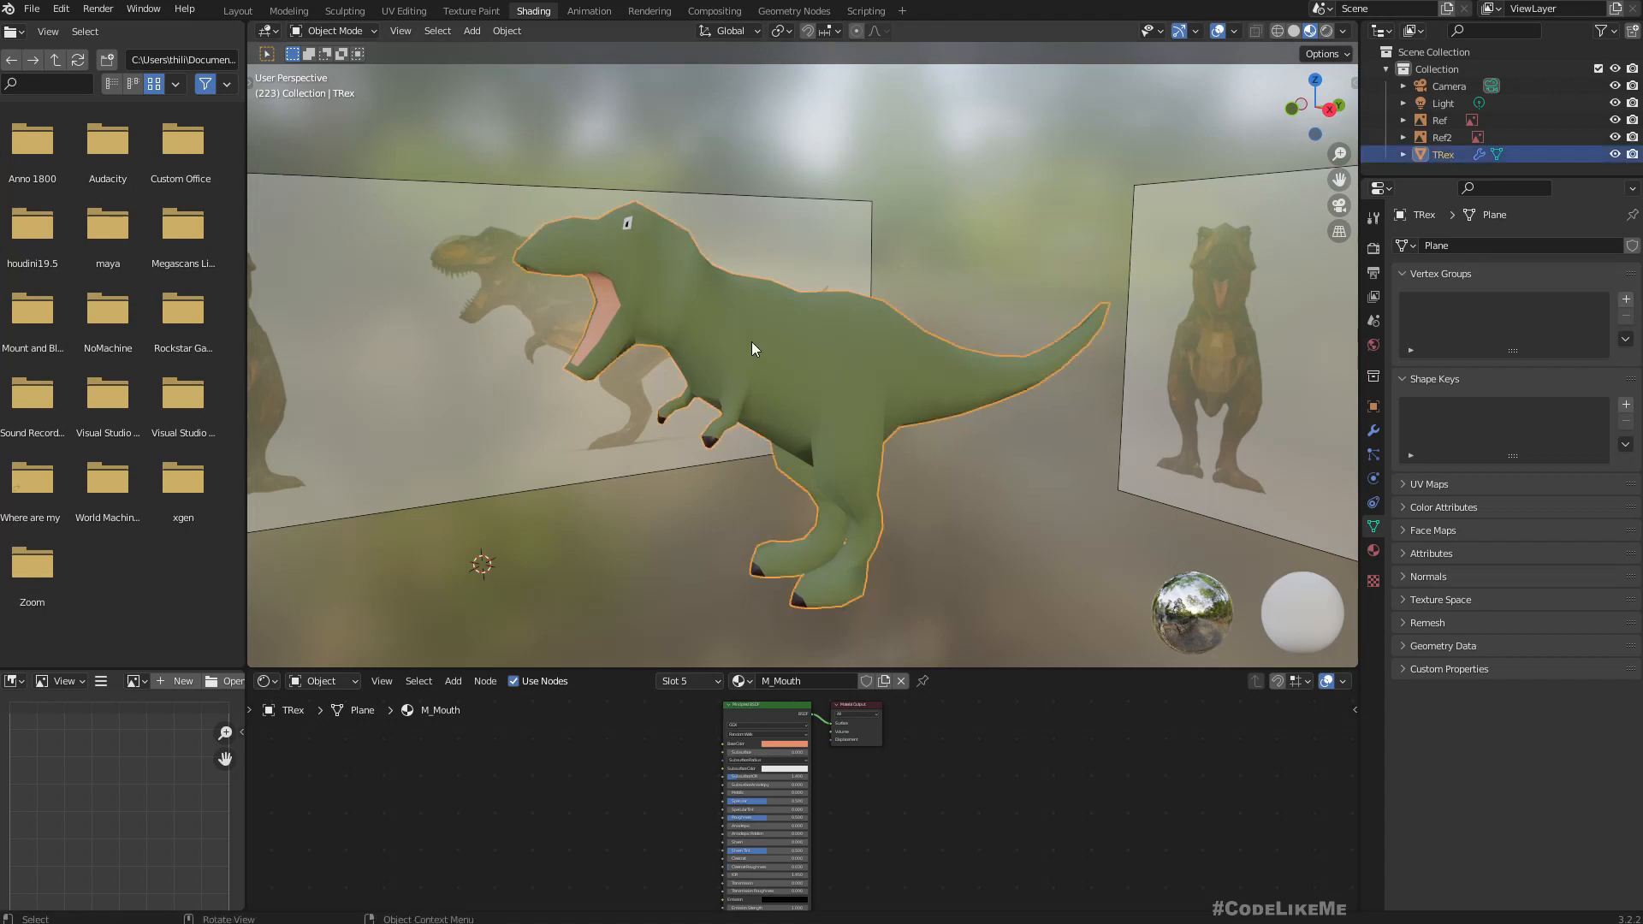
pyautogui.click(590, 11)
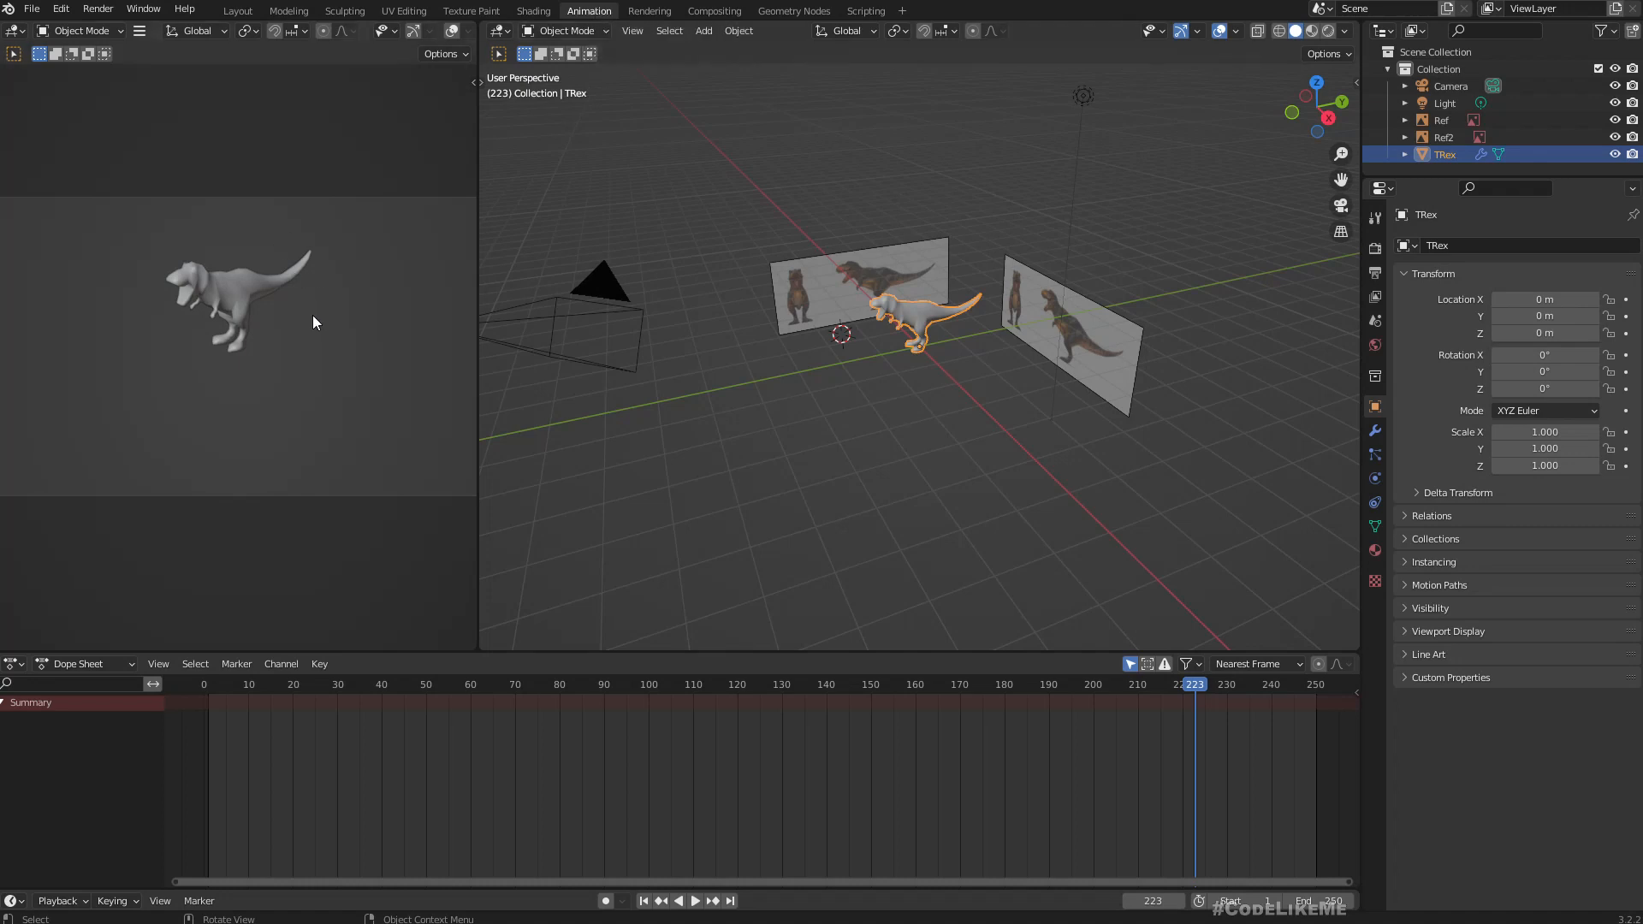
pyautogui.scroll(3, 228, 300)
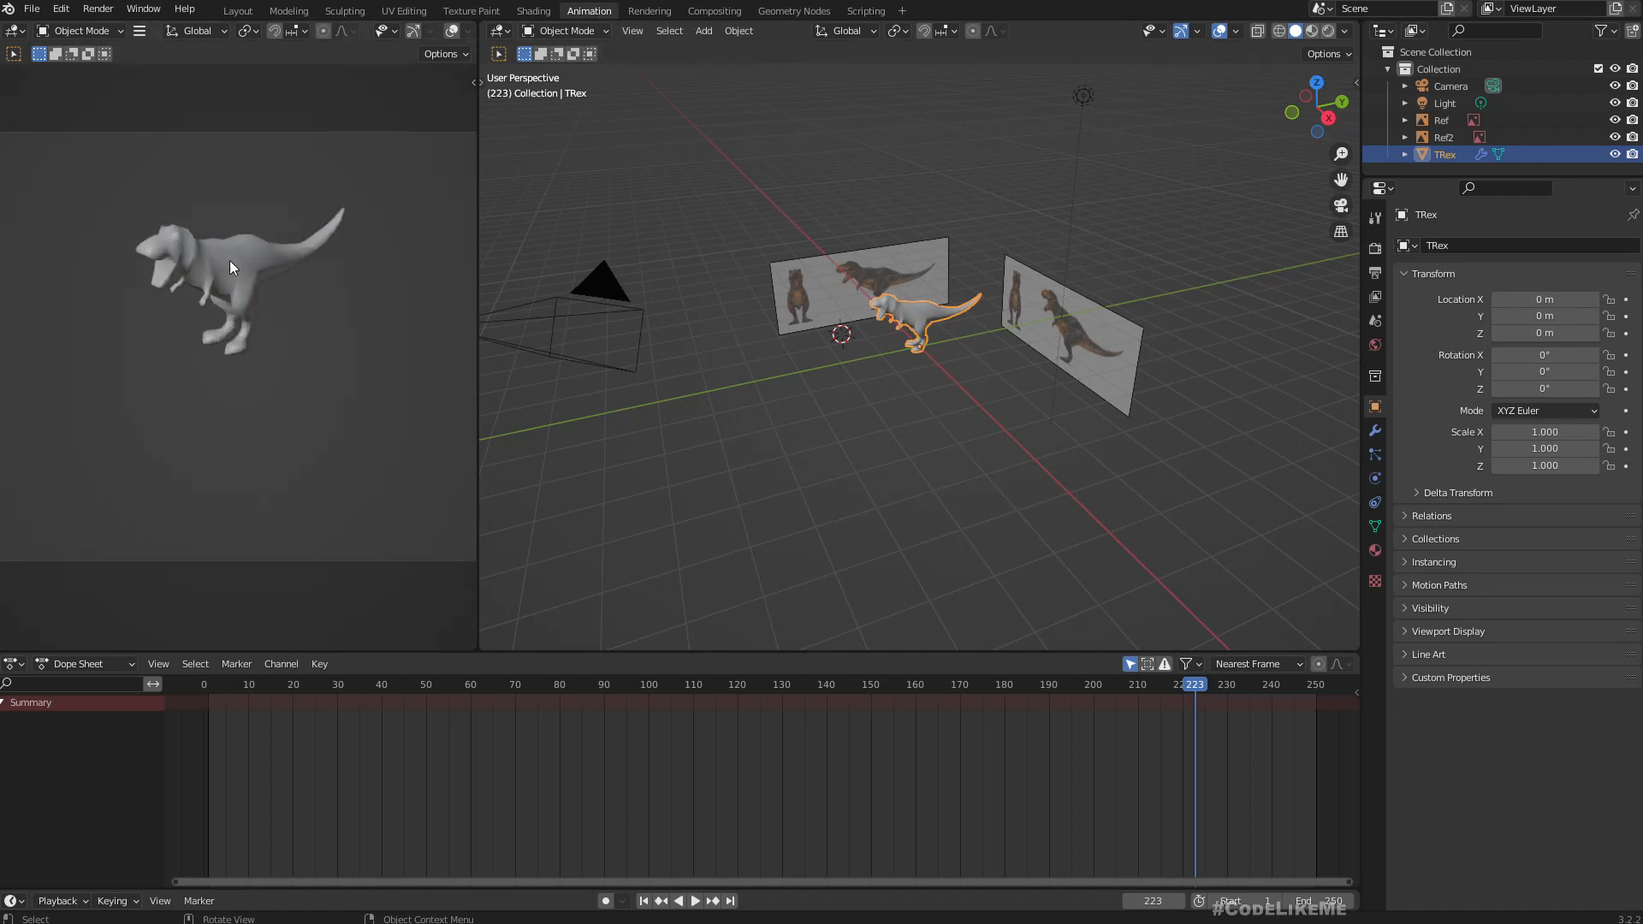
pyautogui.moveTo(236, 289); pyautogui.dragTo(231, 272, button='middle')
pyautogui.scroll(3, 235, 301)
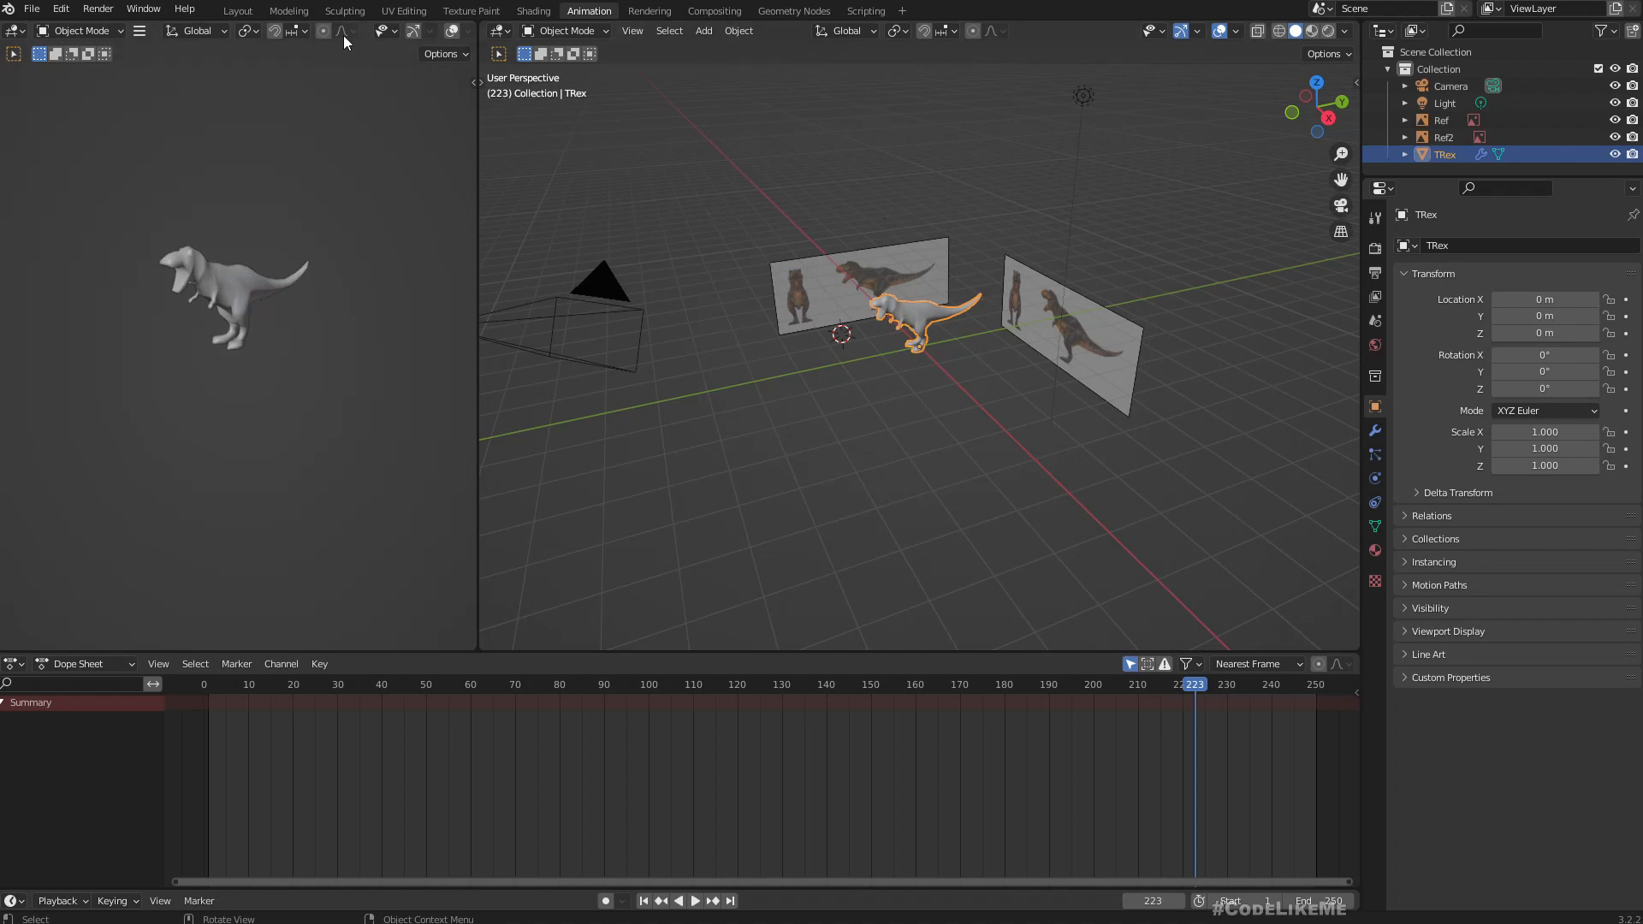
# Open the Layout workspace, turn off X-ray and display the T-Rex in Material Preview shading.
pyautogui.click(236, 12)
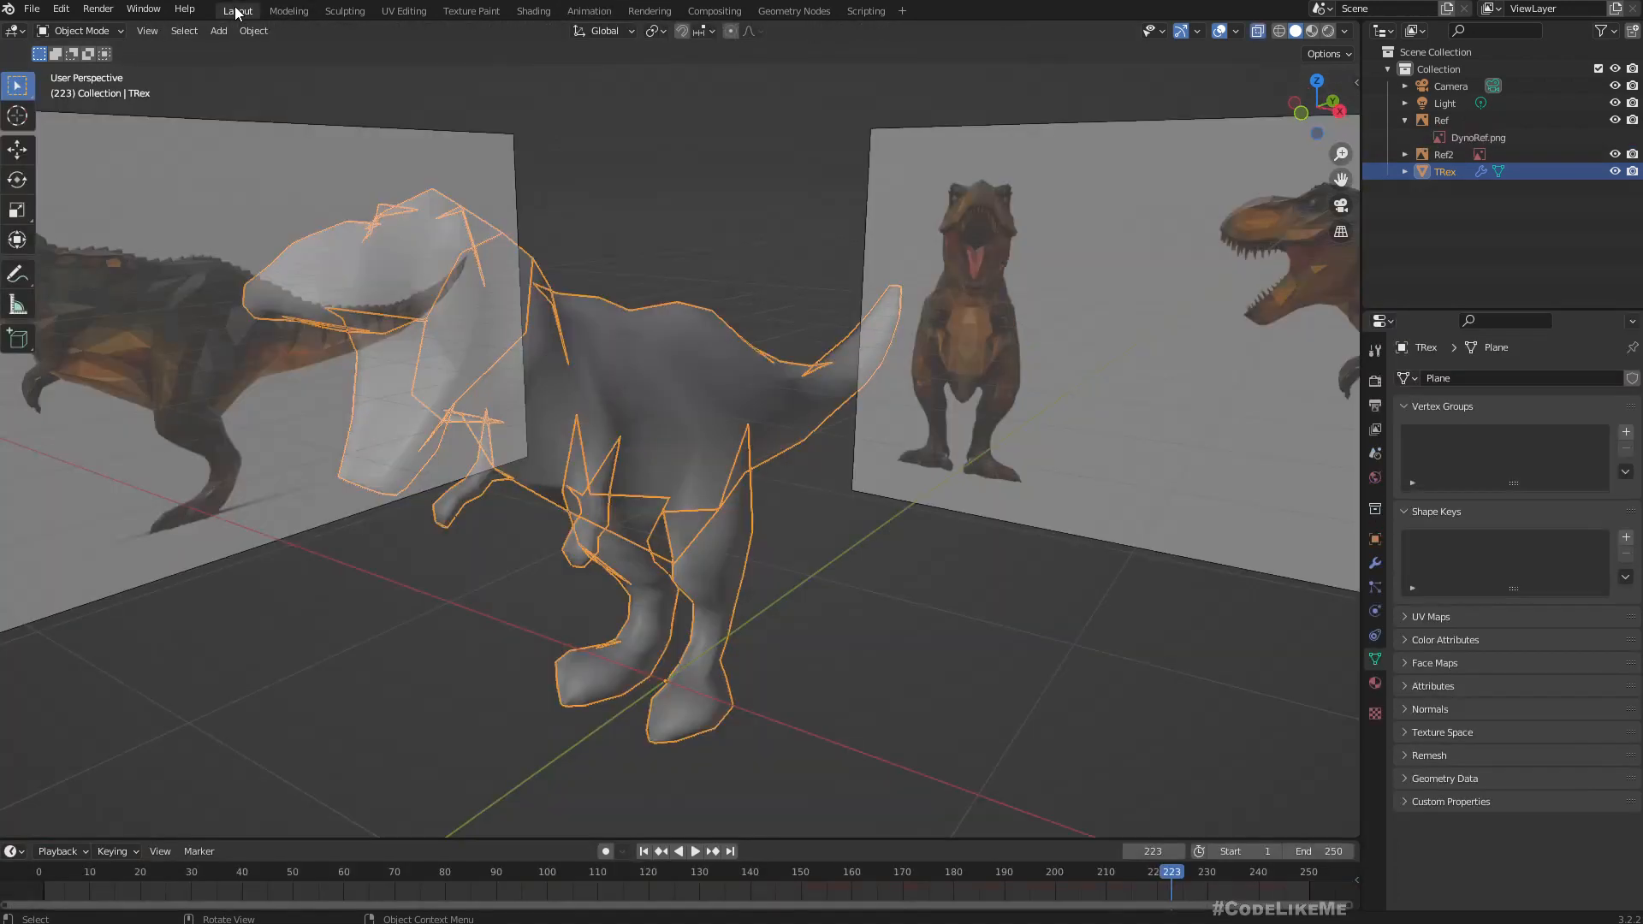
pyautogui.click(1258, 31)
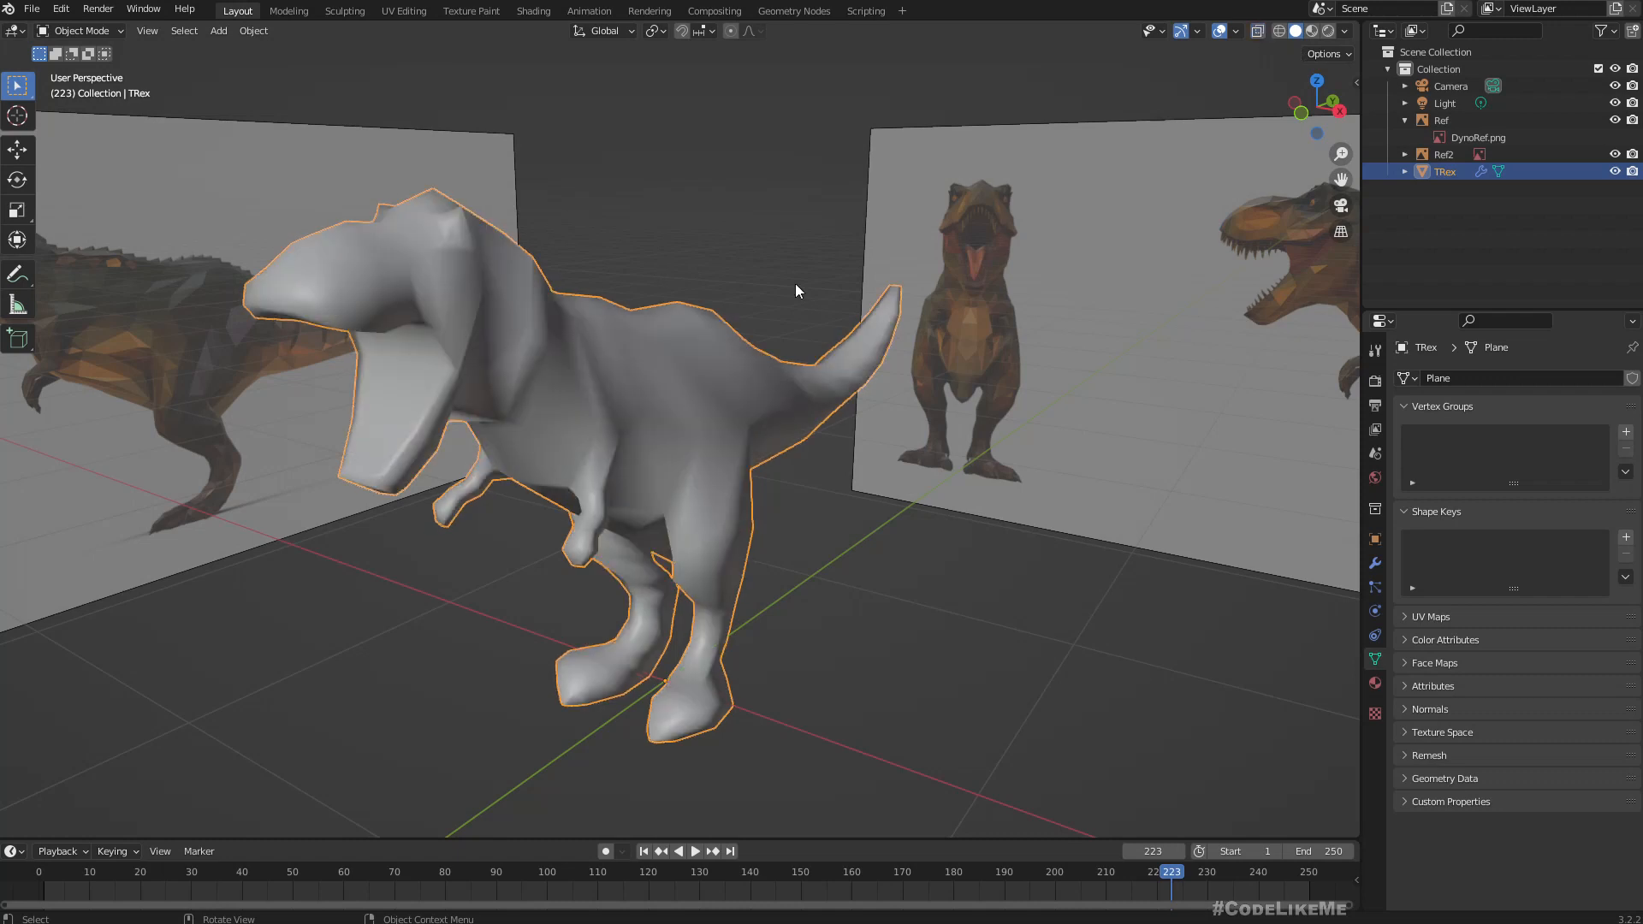
pyautogui.click(1311, 31)
pyautogui.moveTo(801, 306); pyautogui.dragTo(759, 331, button='middle')
pyautogui.scroll(-3, 771, 325)
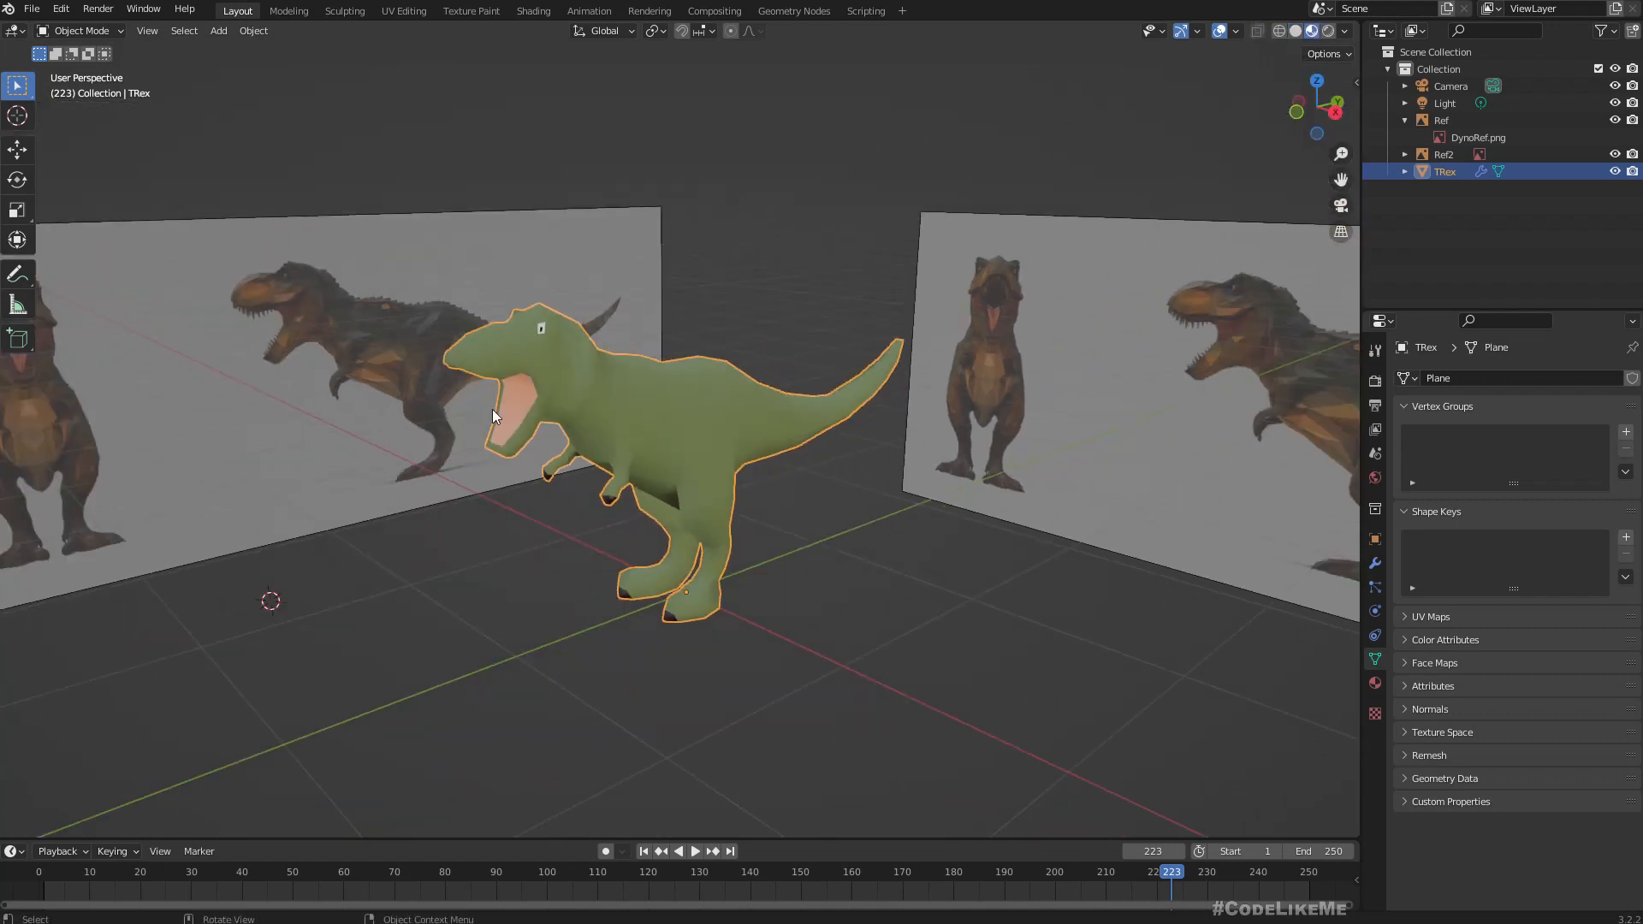
pyautogui.moveTo(493, 410); pyautogui.dragTo(687, 469, button='middle')
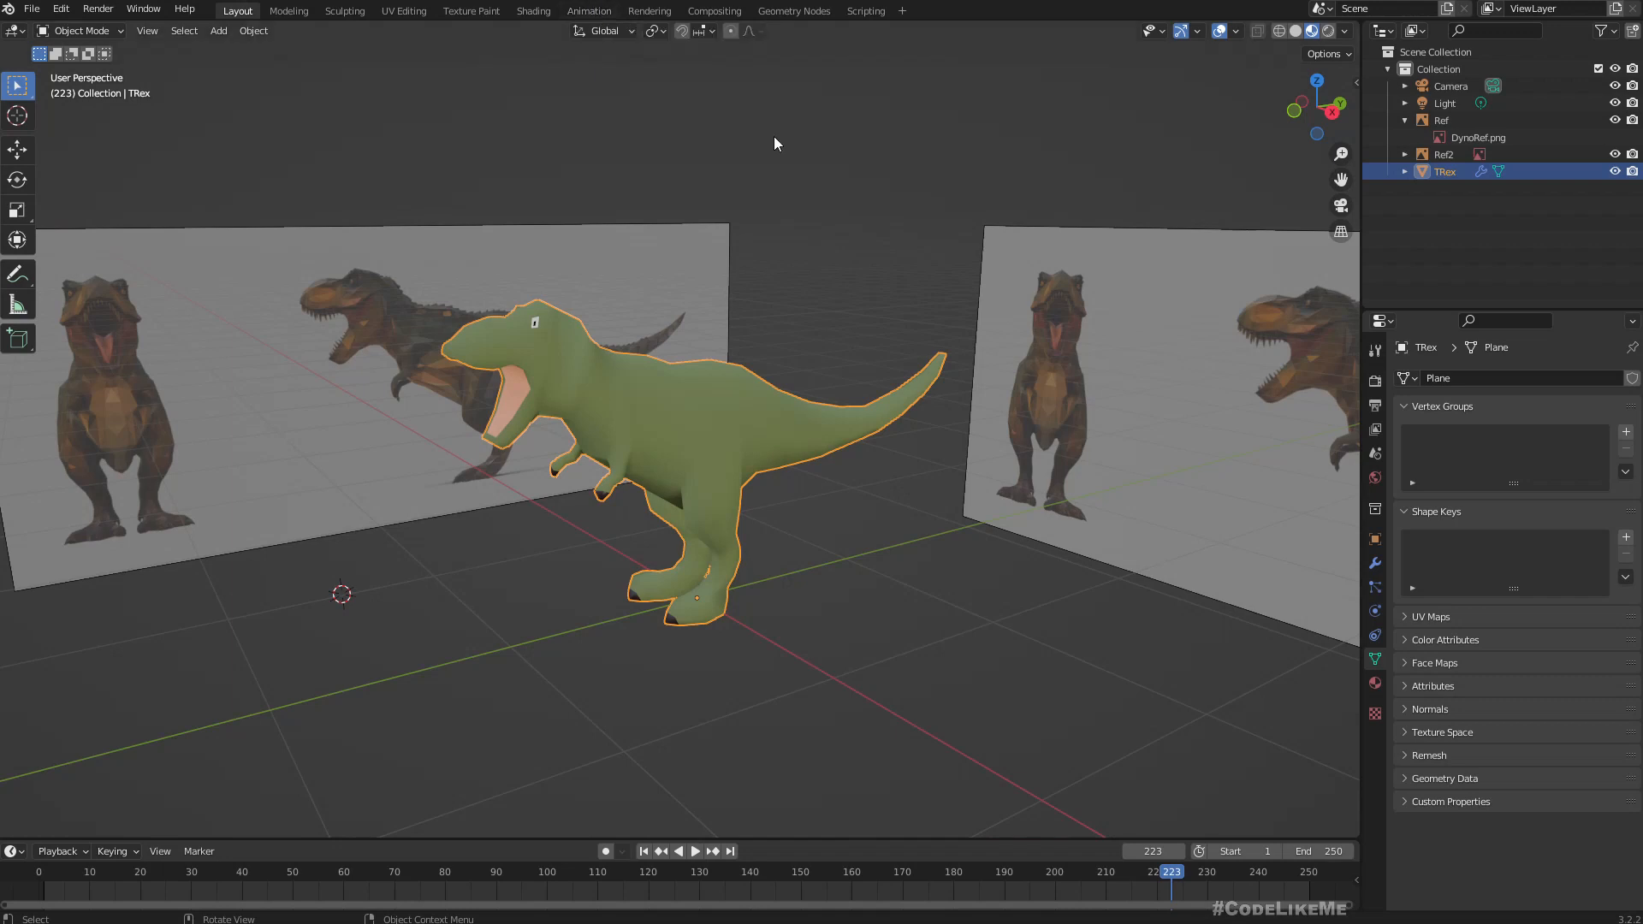
pyautogui.moveTo(799, 370); pyautogui.dragTo(701, 407, button='middle')
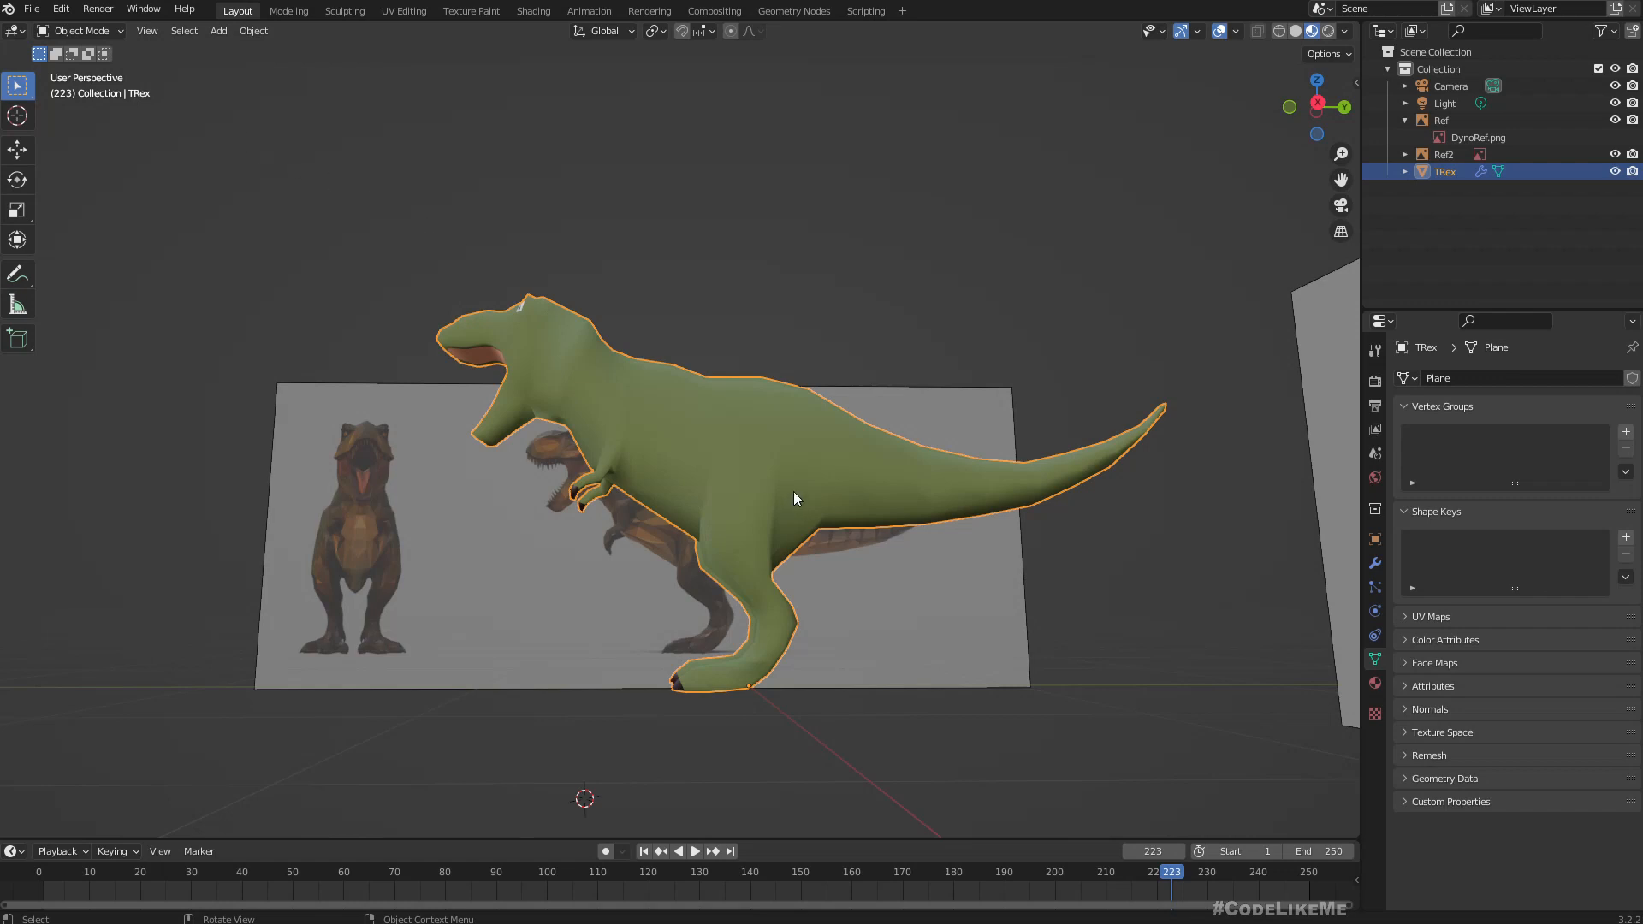
# Align the view to Right Orthographic and add an armature to the scene.
pyautogui.press('KP_3')
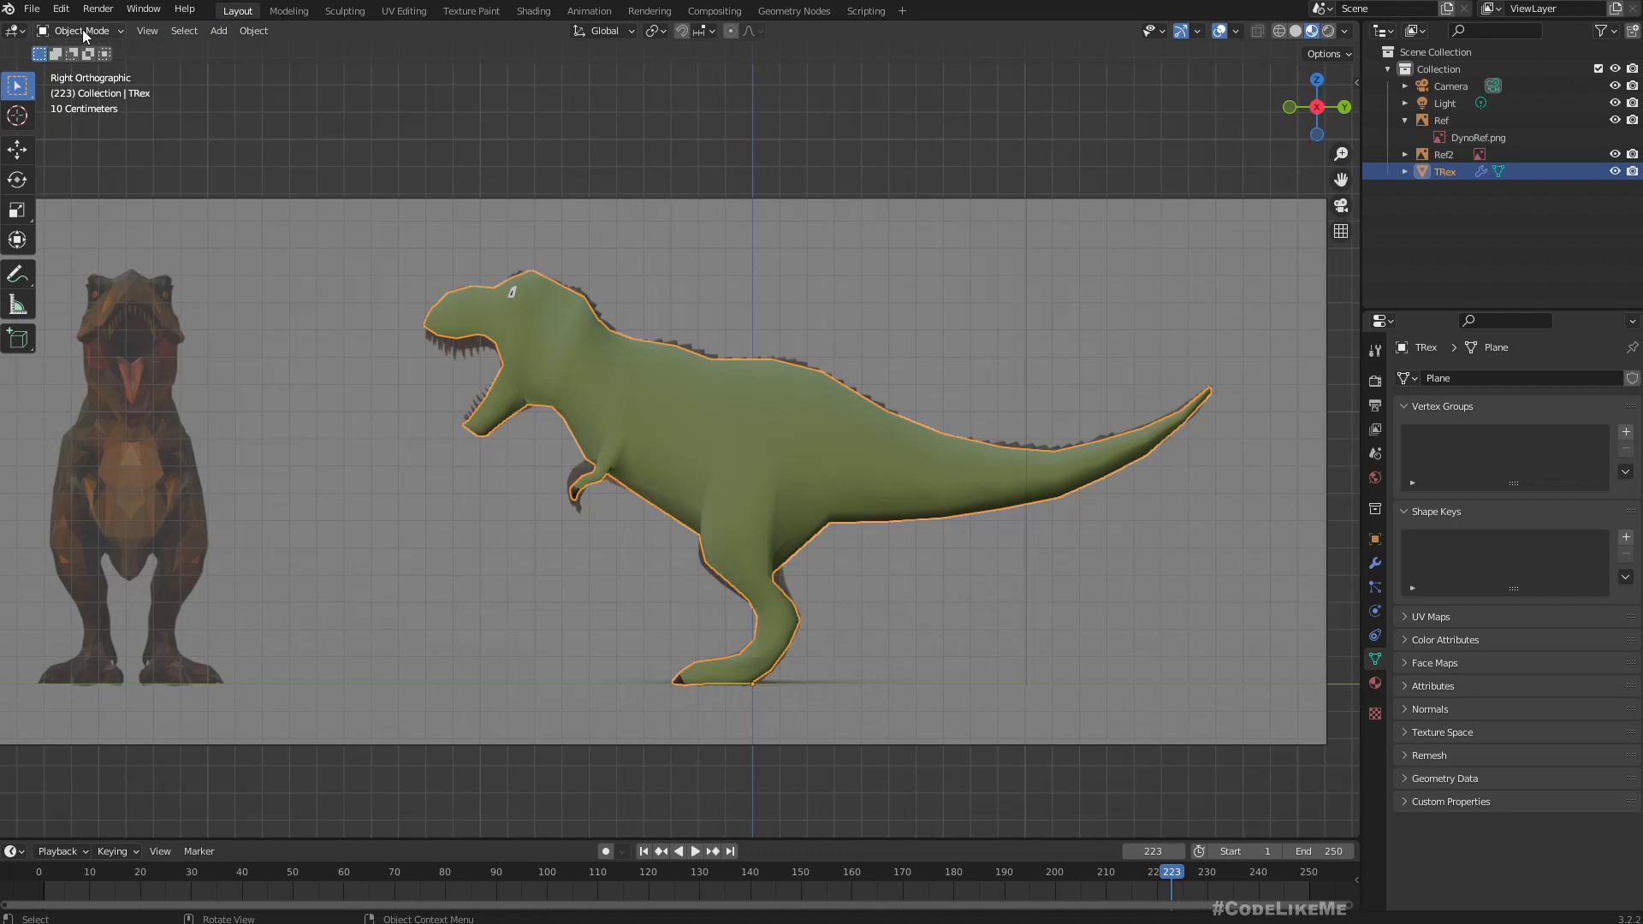
pyautogui.click(214, 34)
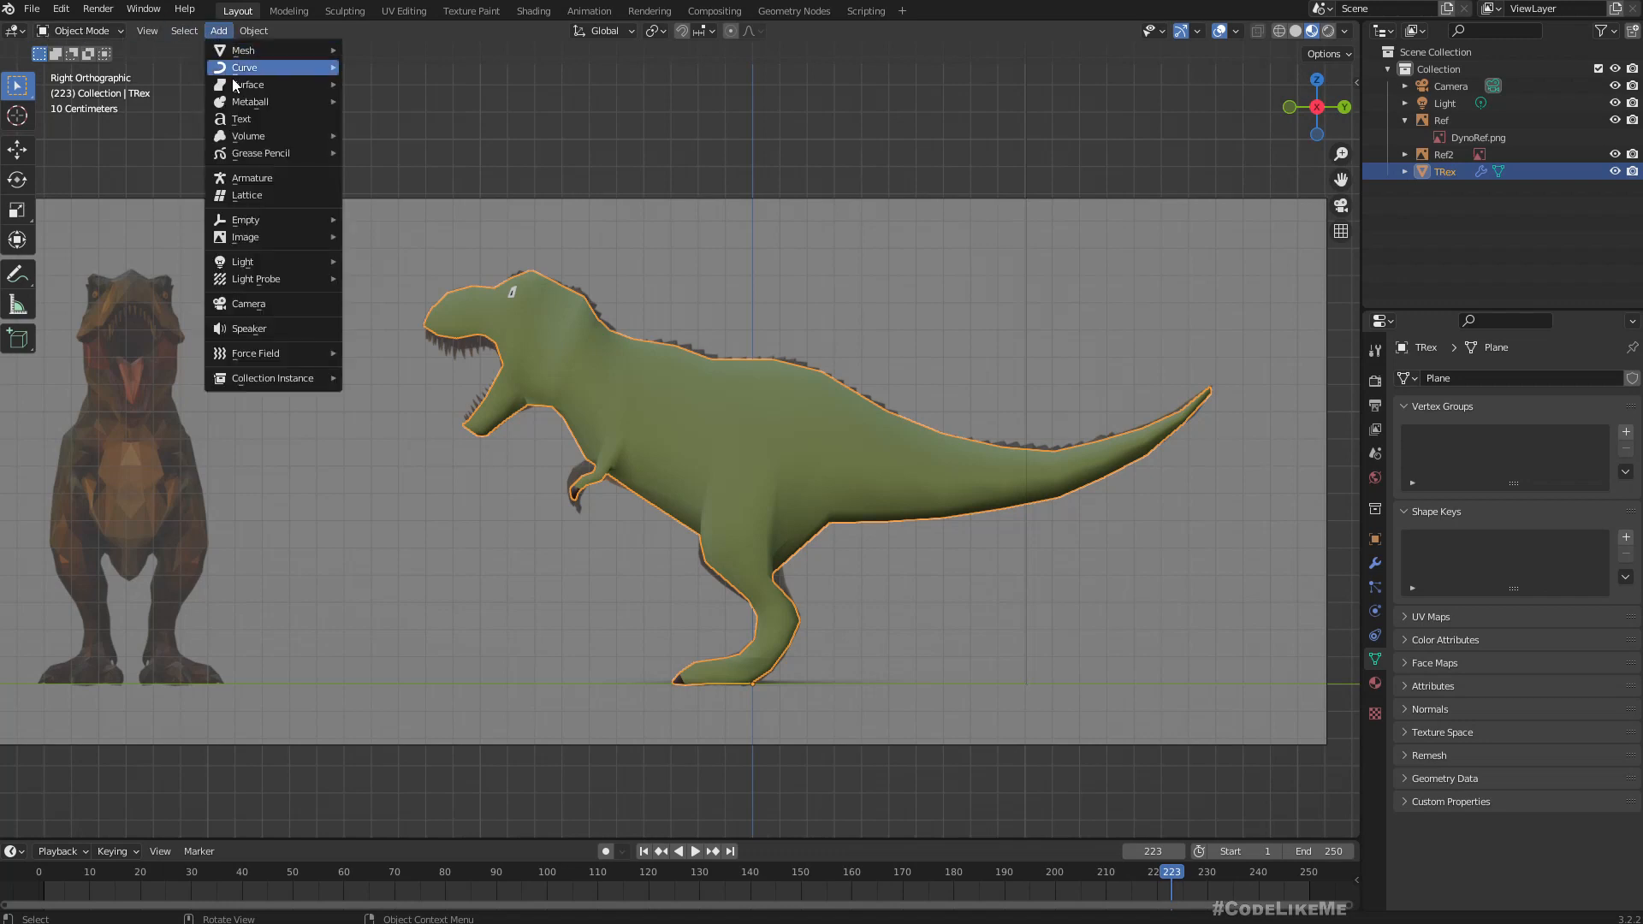
pyautogui.click(288, 178)
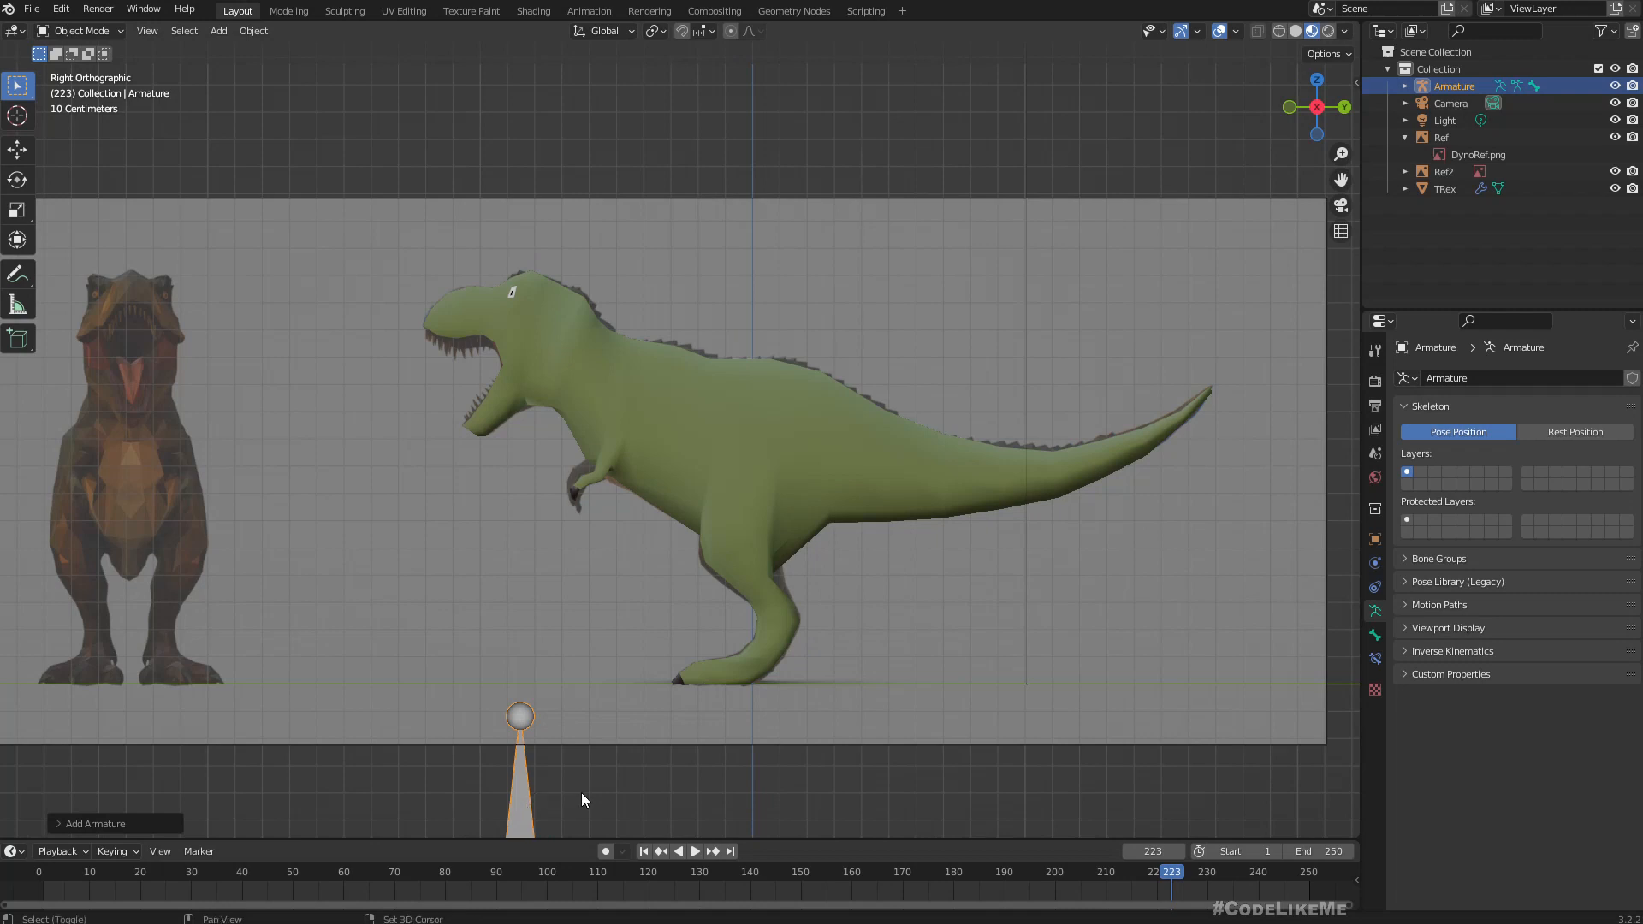
# Move the armature to the world origin by setting its X, Y and Z location to 0.
pyautogui.keyDown('shift'); pyautogui.moveTo(582, 792); pyautogui.dragTo(598, 646, button='middle'); pyautogui.keyUp('shift')
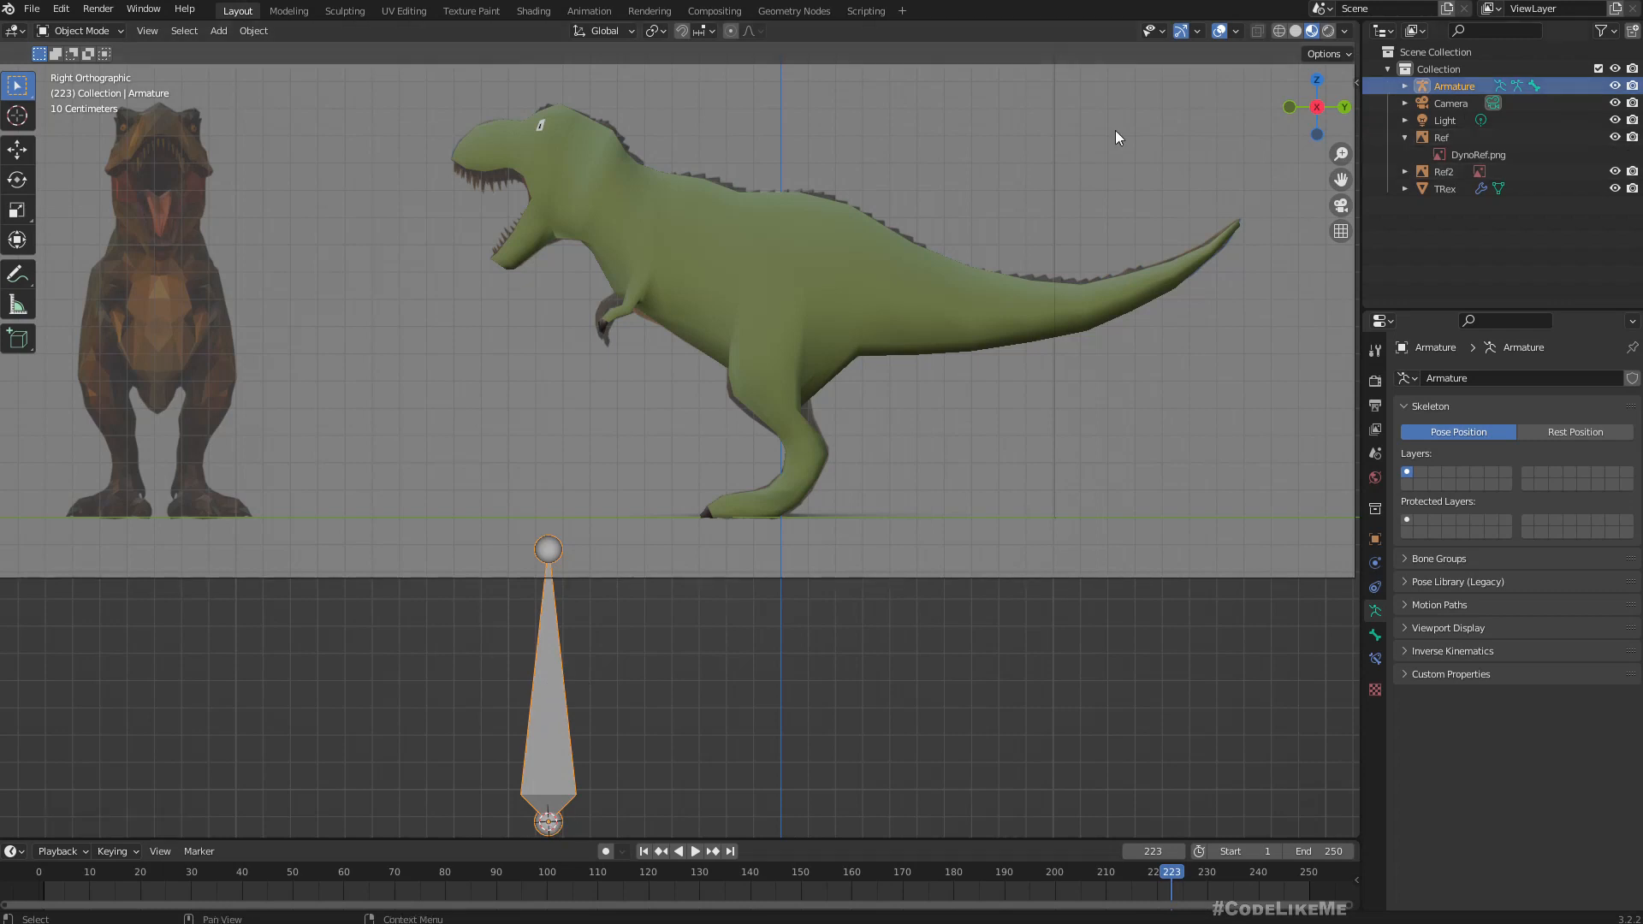
pyautogui.press('g')
pyautogui.click(994, 366)
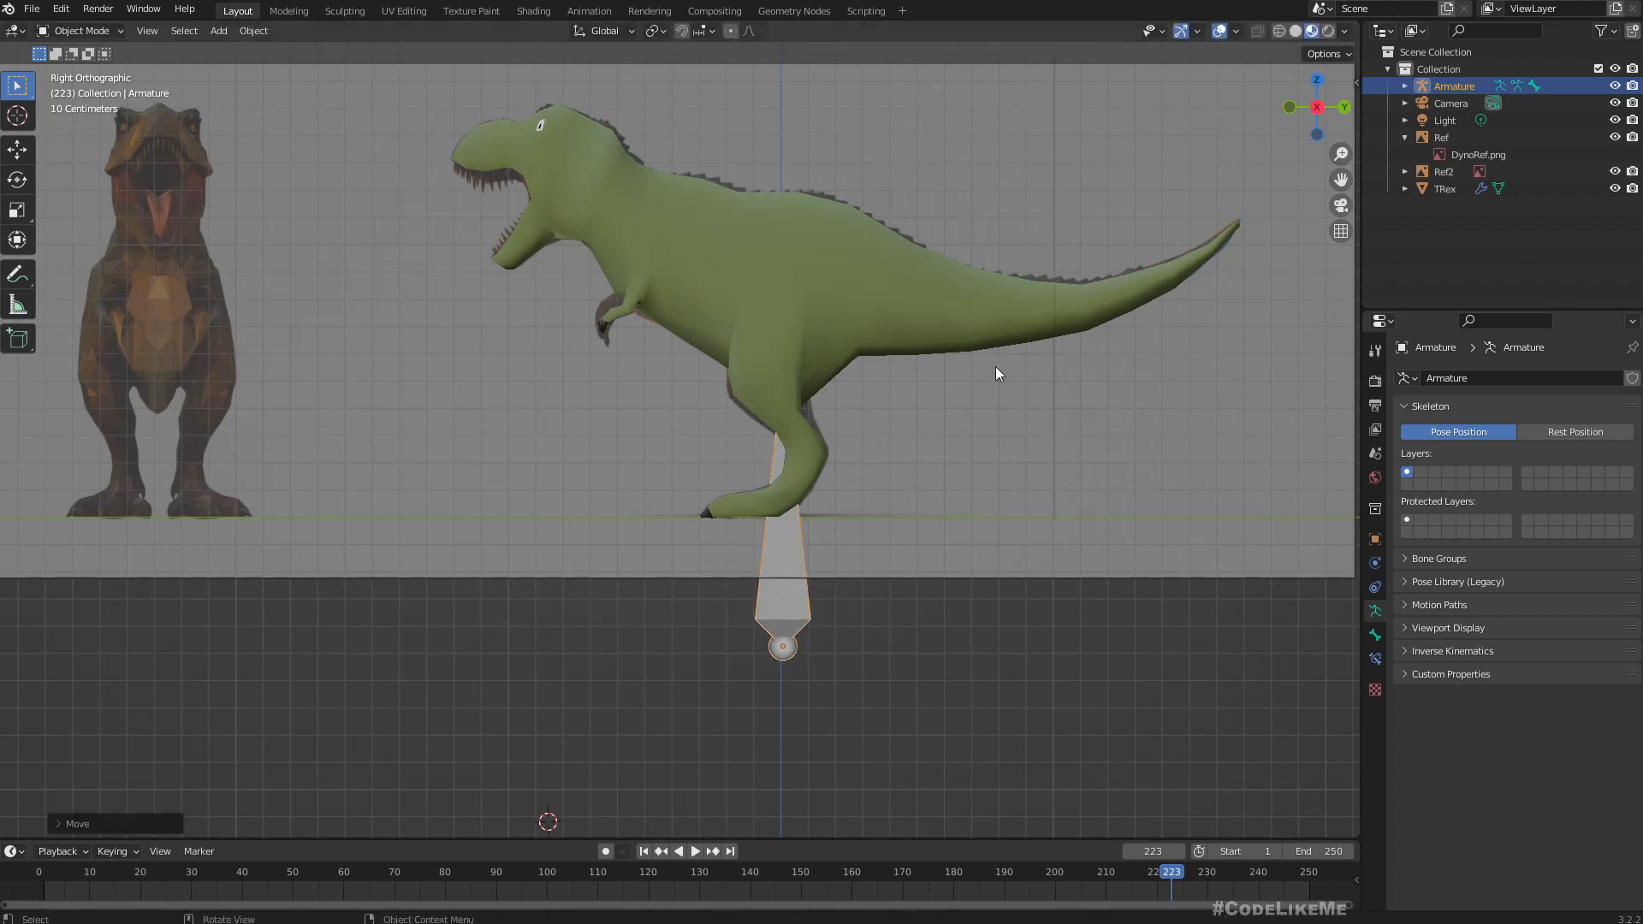
pyautogui.click(1355, 83)
pyautogui.click(1243, 119)
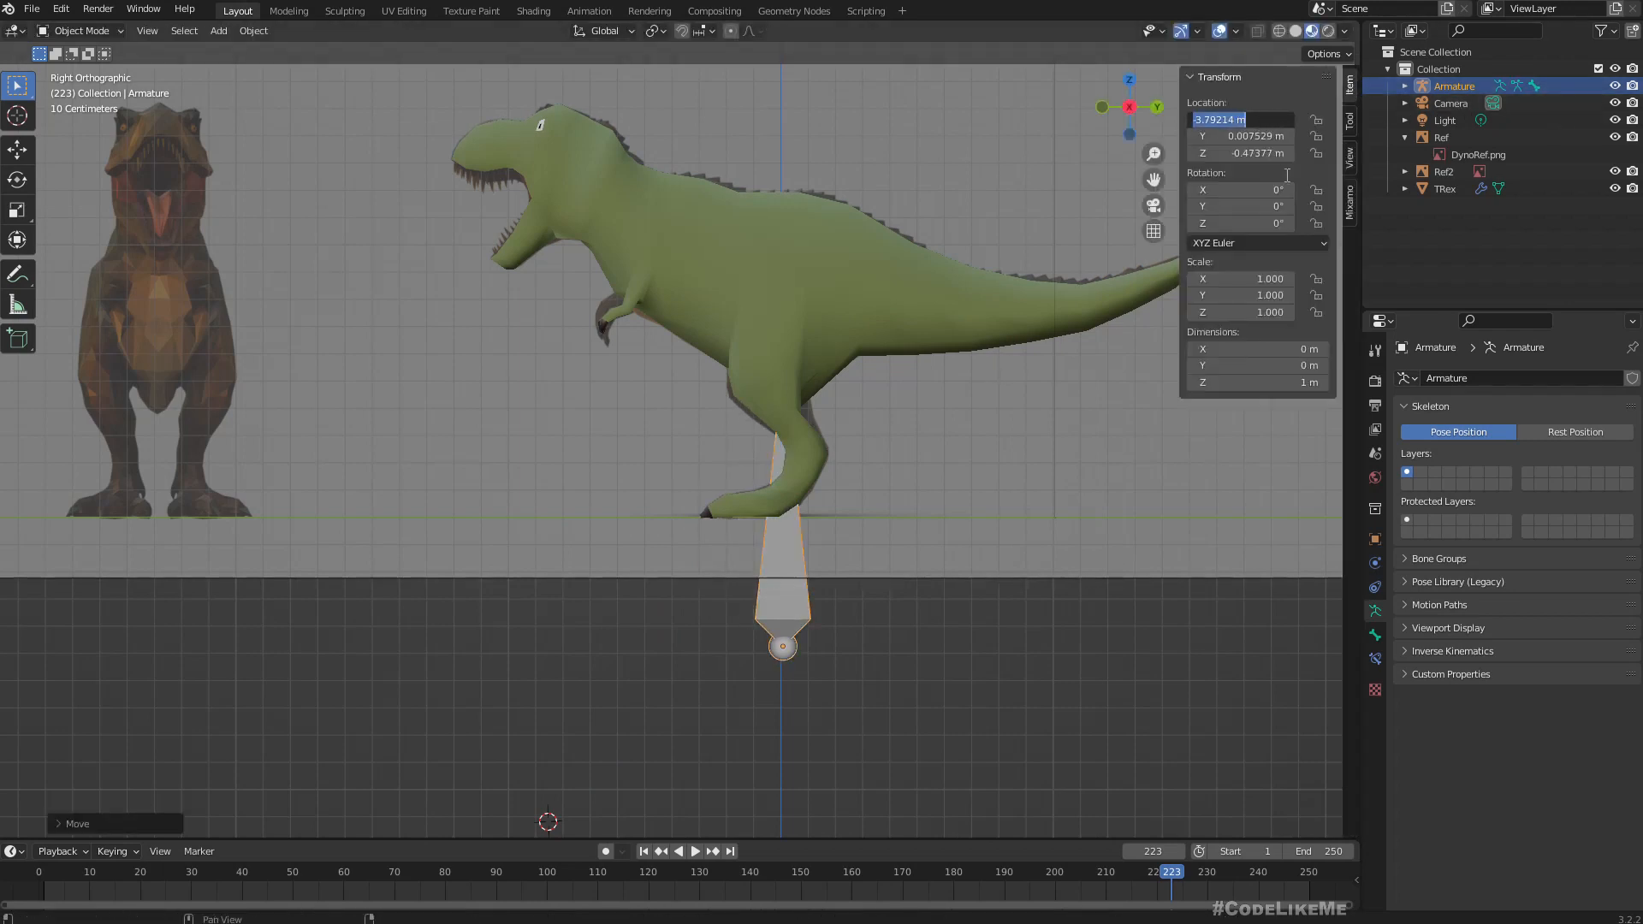
pyautogui.write('0')
pyautogui.press('Tab')
pyautogui.write('0')
pyautogui.press('Tab')
pyautogui.write('0')
pyautogui.press('Return')
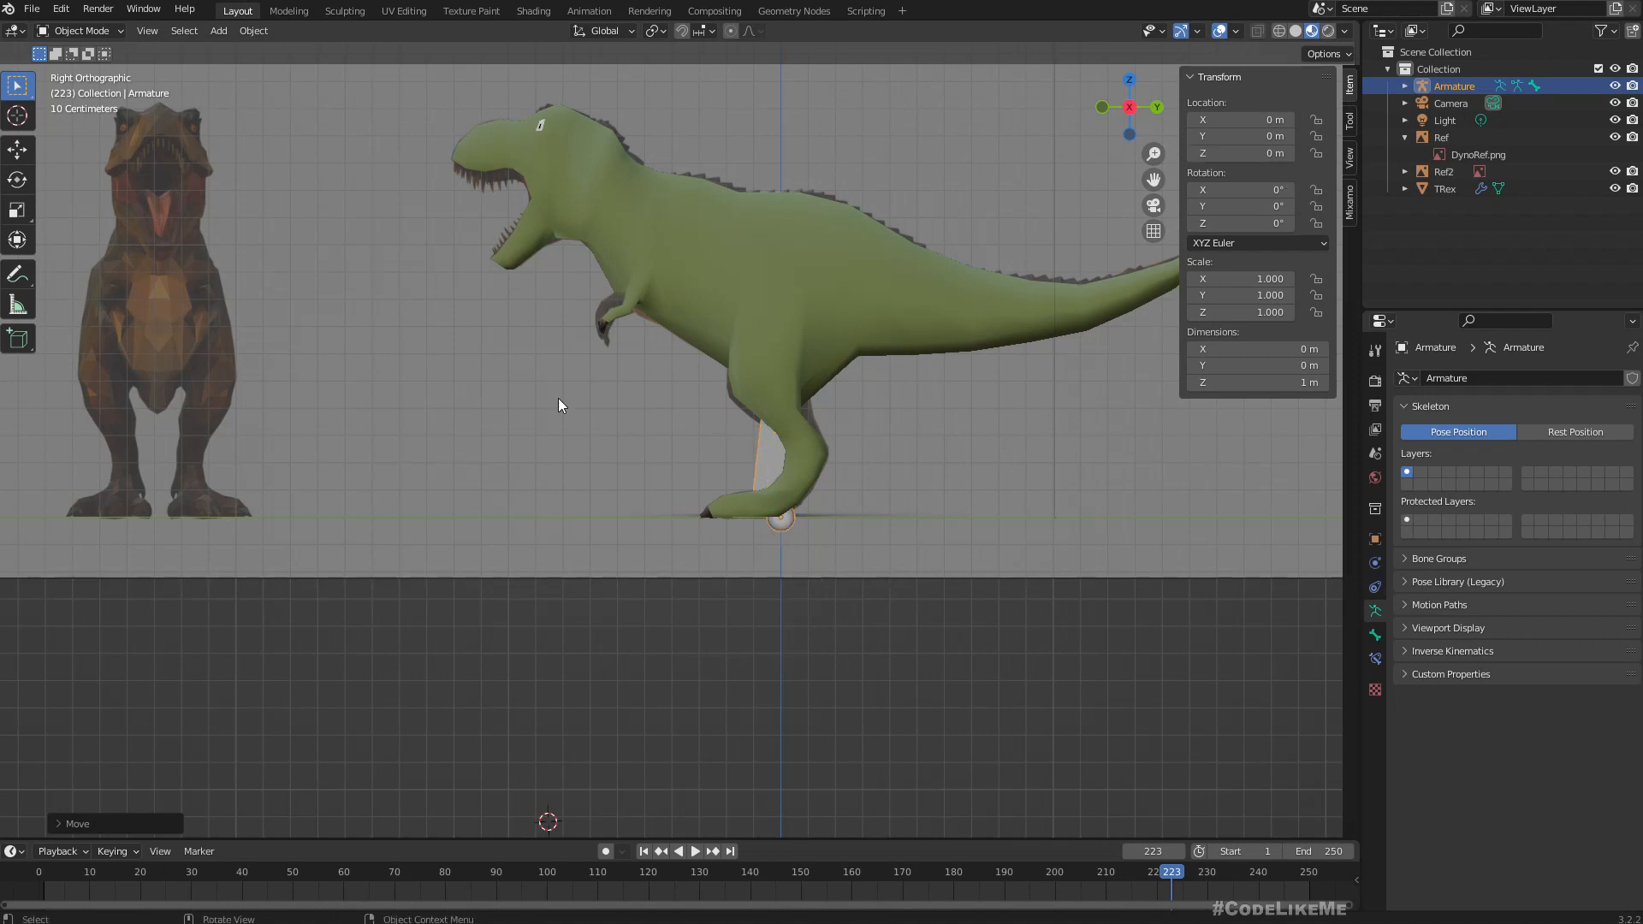
# Scale the armature down uniformly to about 0.21 so its bone fits between the T-Rex's lower legs.
pyautogui.moveTo(660, 479); pyautogui.dragTo(742, 486, button='middle')
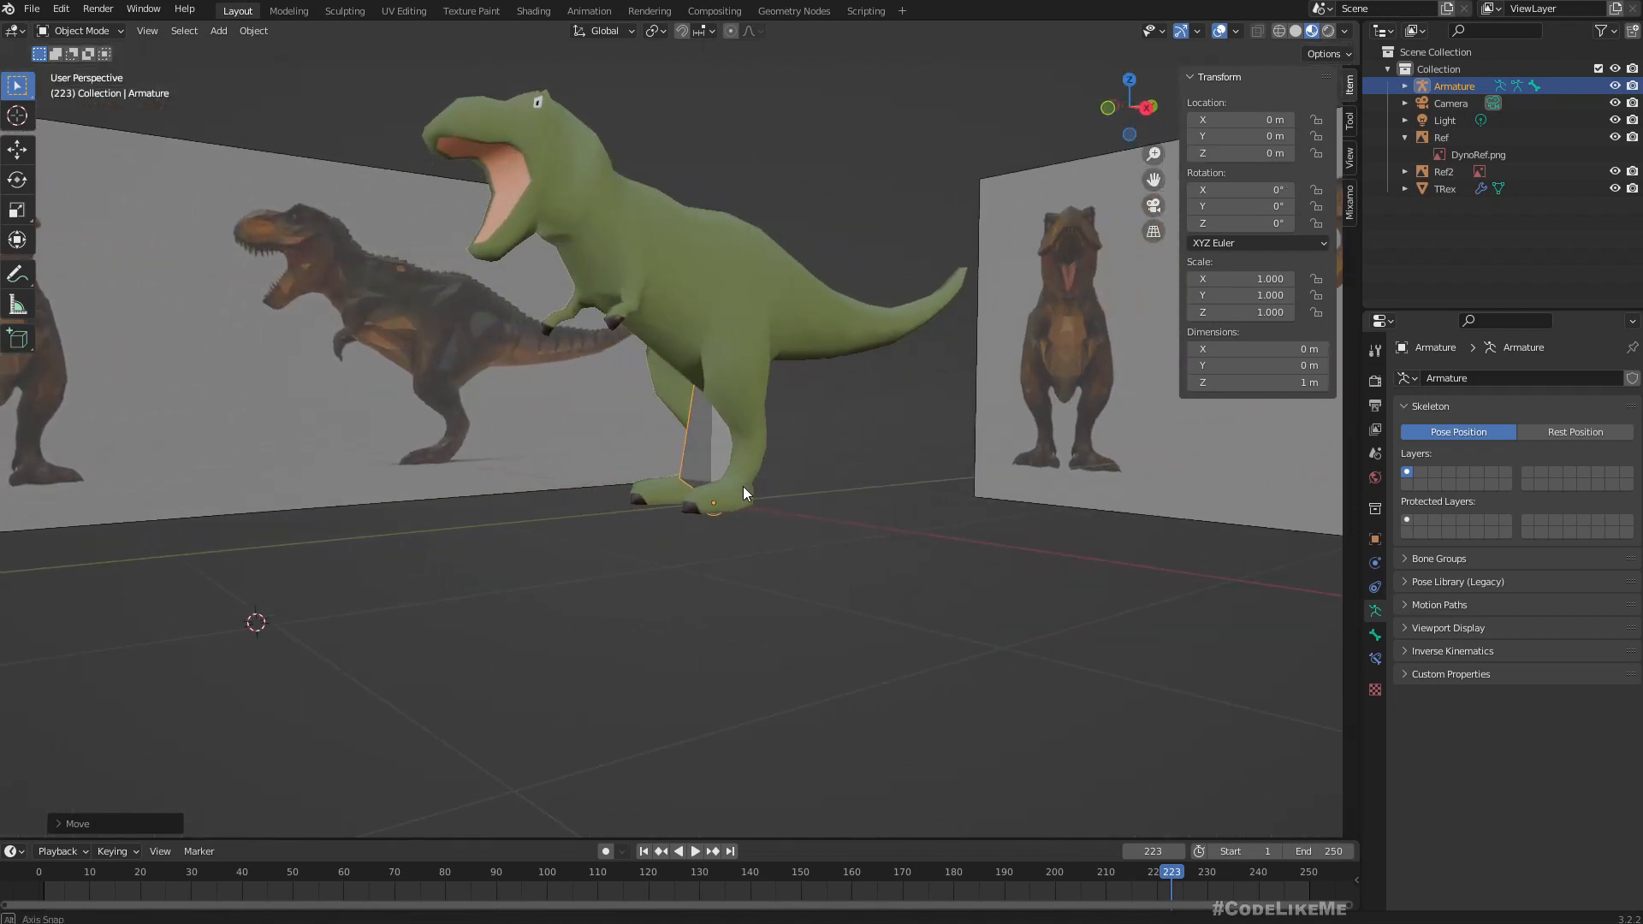
pyautogui.scroll(4, 735, 469)
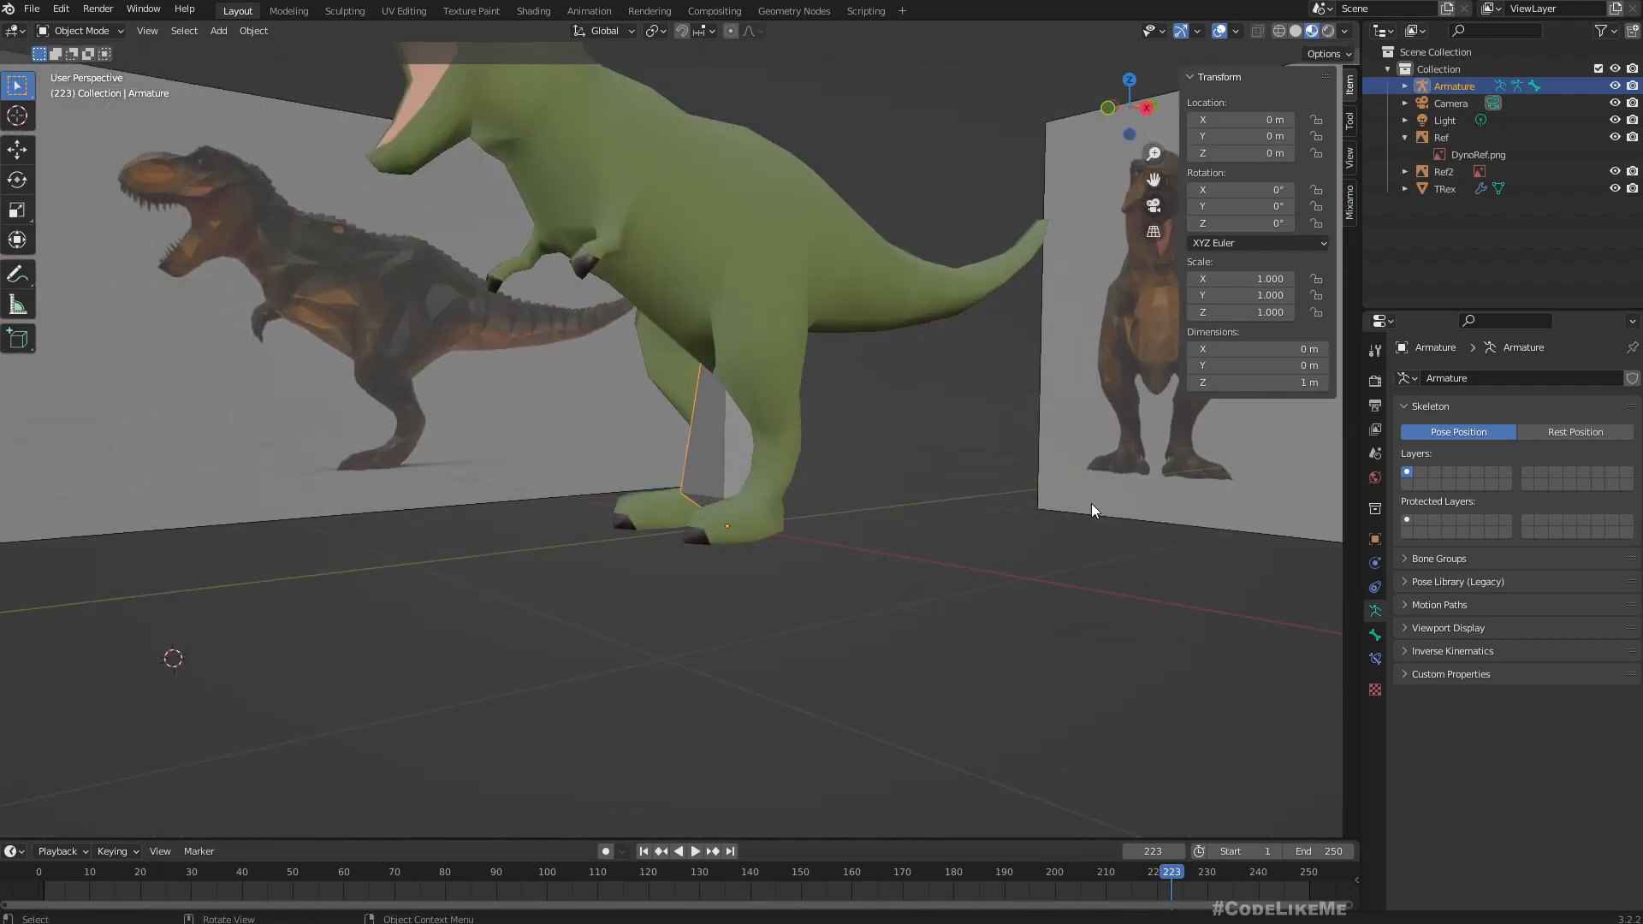
pyautogui.press('s')
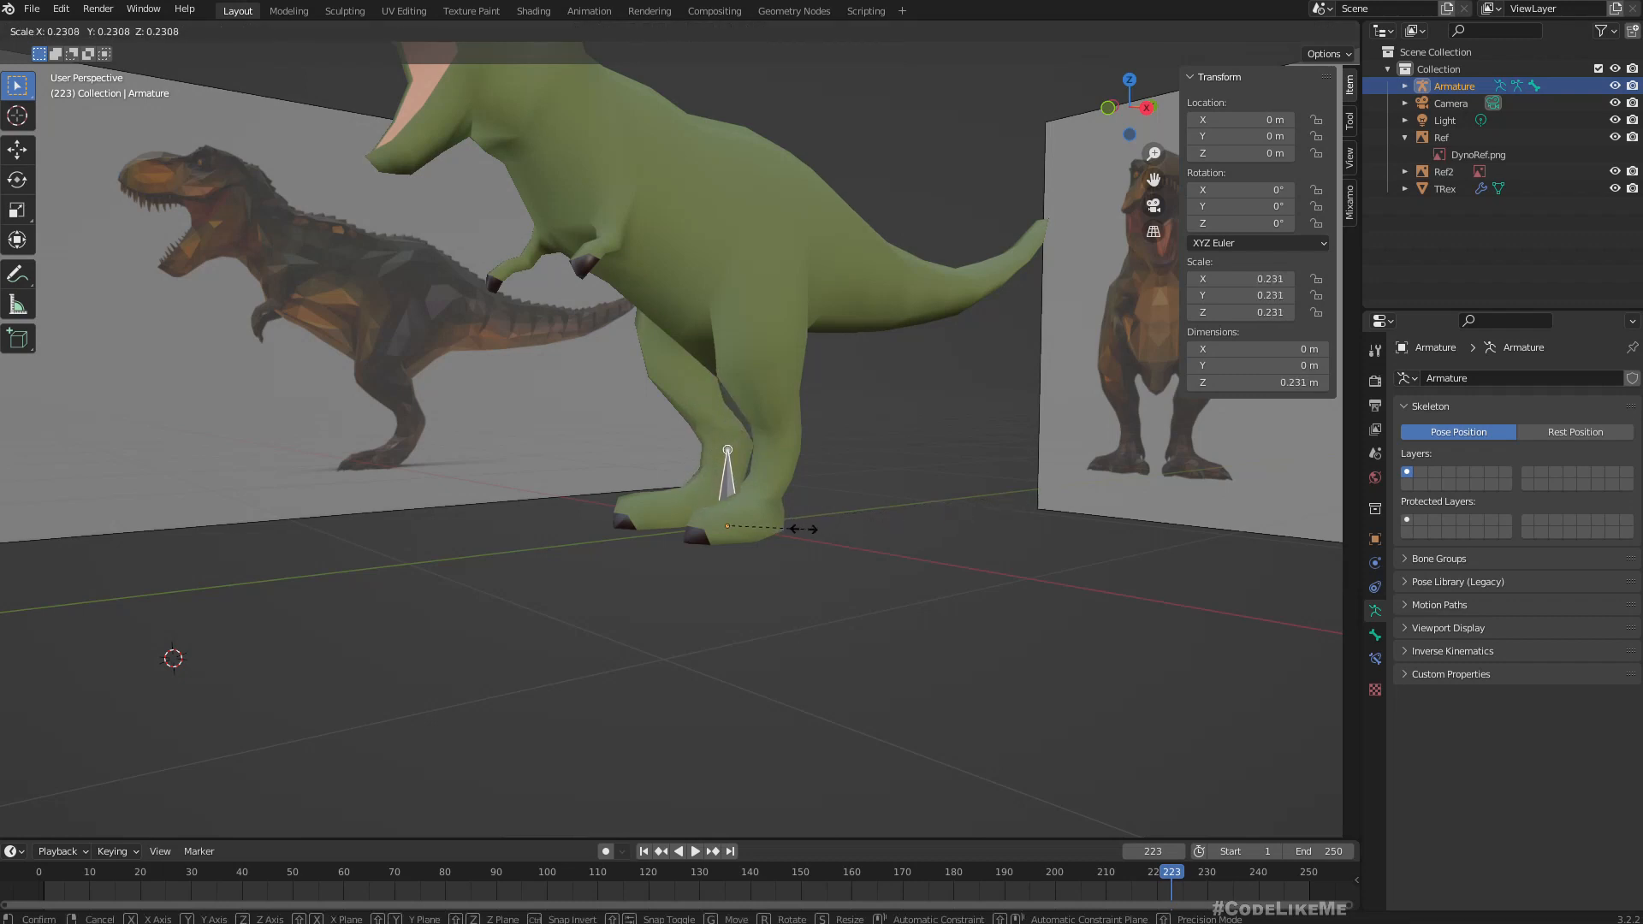
pyautogui.click(804, 529)
pyautogui.moveTo(804, 529); pyautogui.dragTo(998, 557, button='middle')
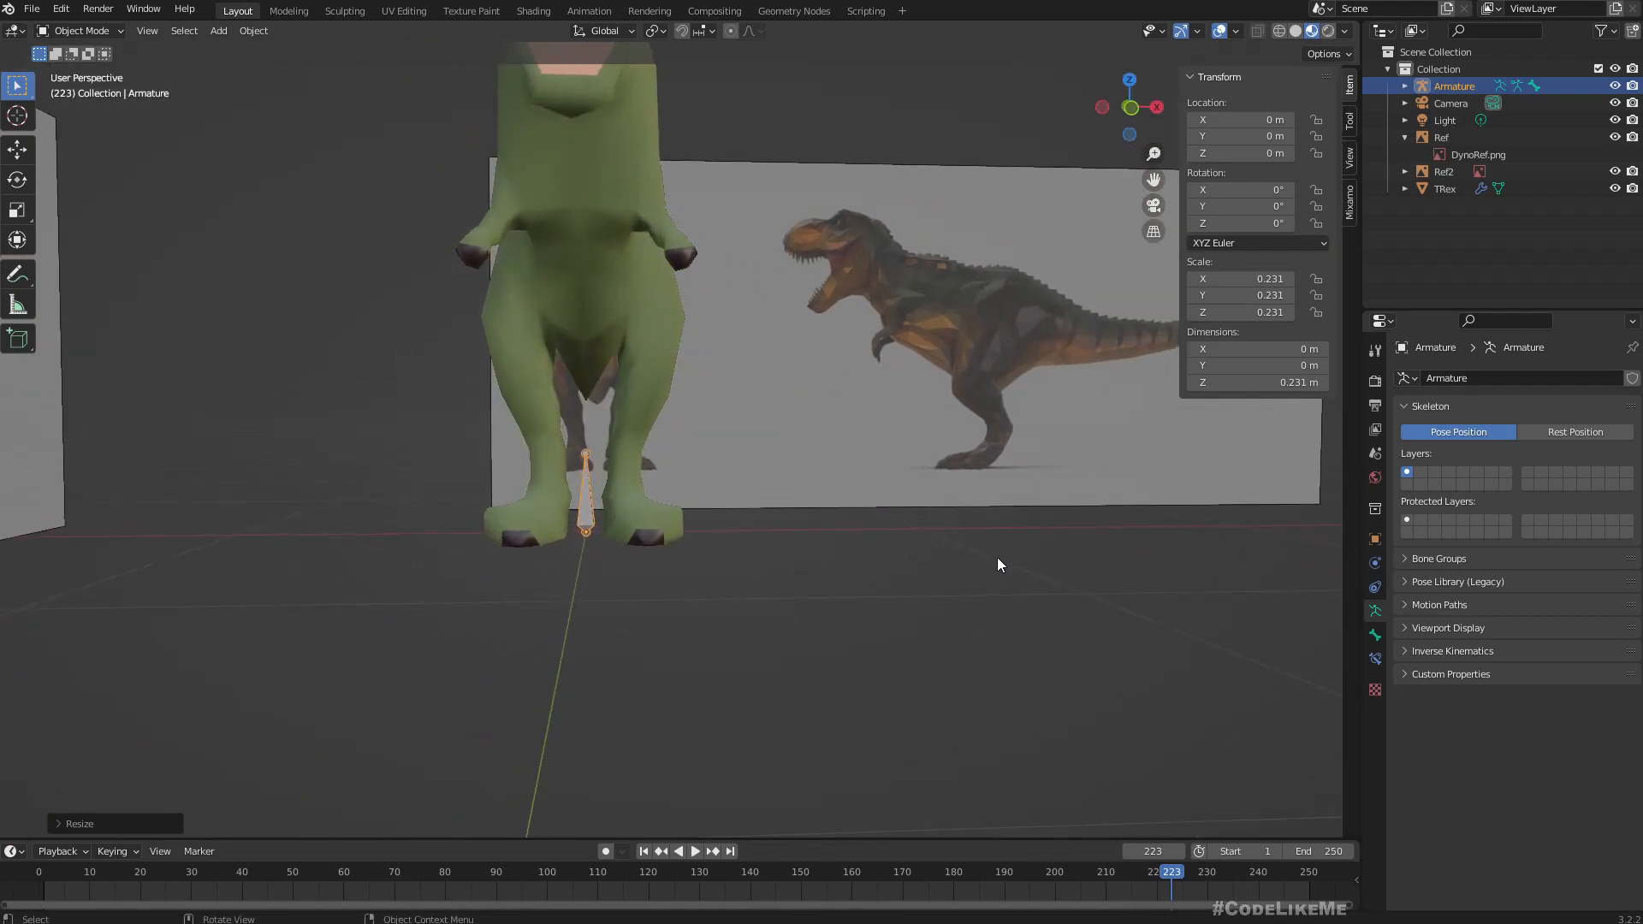
pyautogui.moveTo(1024, 554); pyautogui.dragTo(721, 454, button='middle')
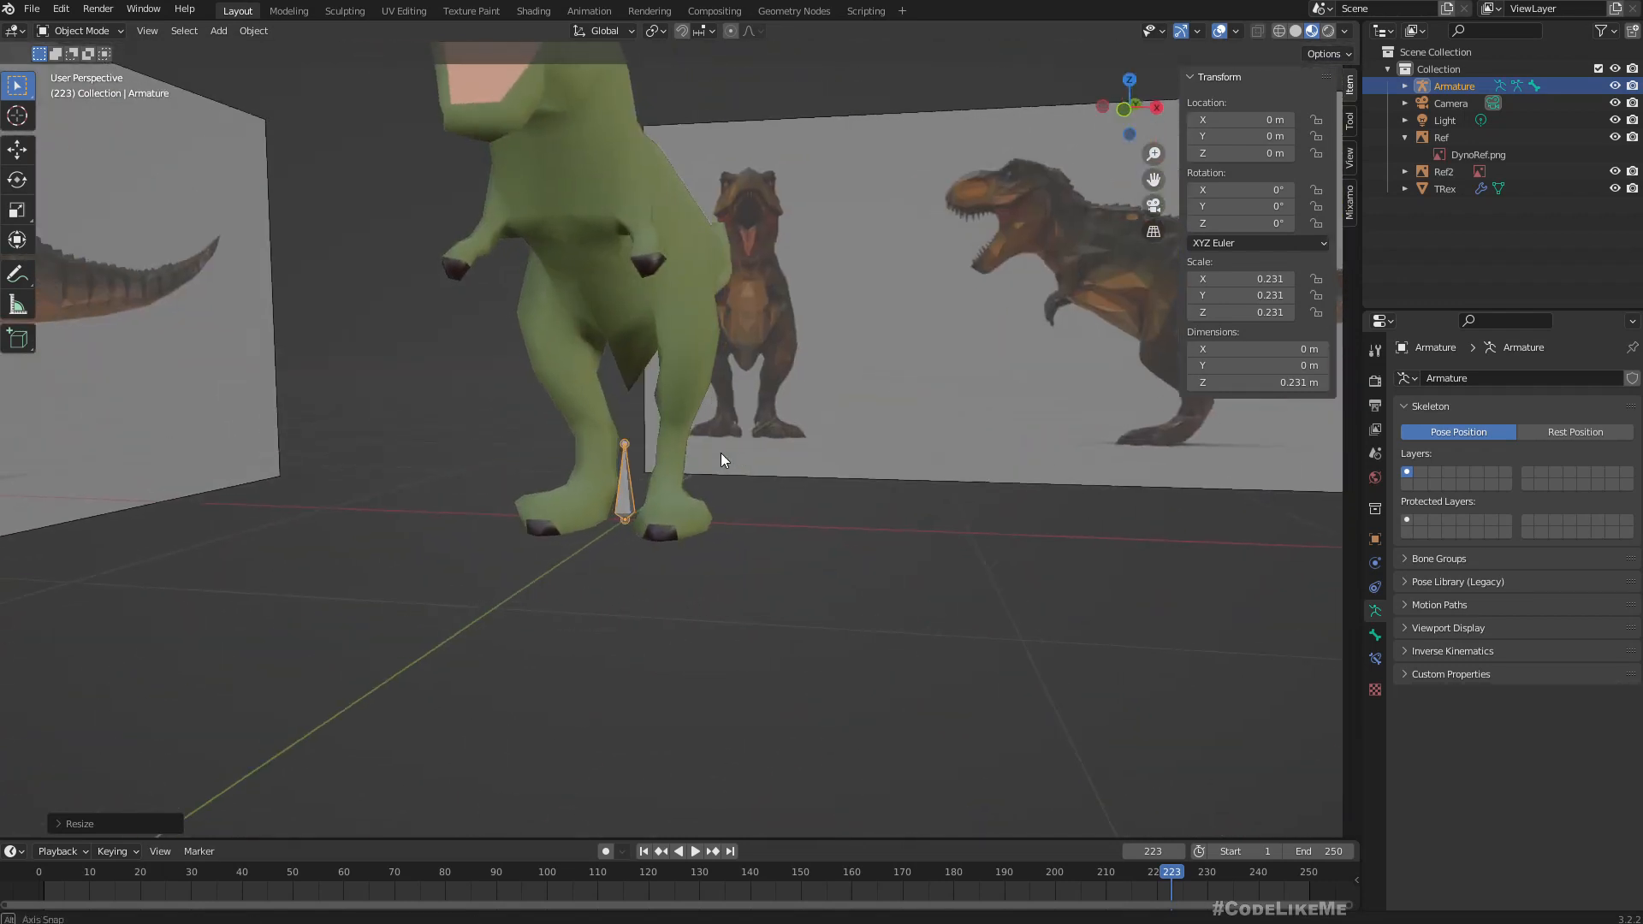
pyautogui.press('s')
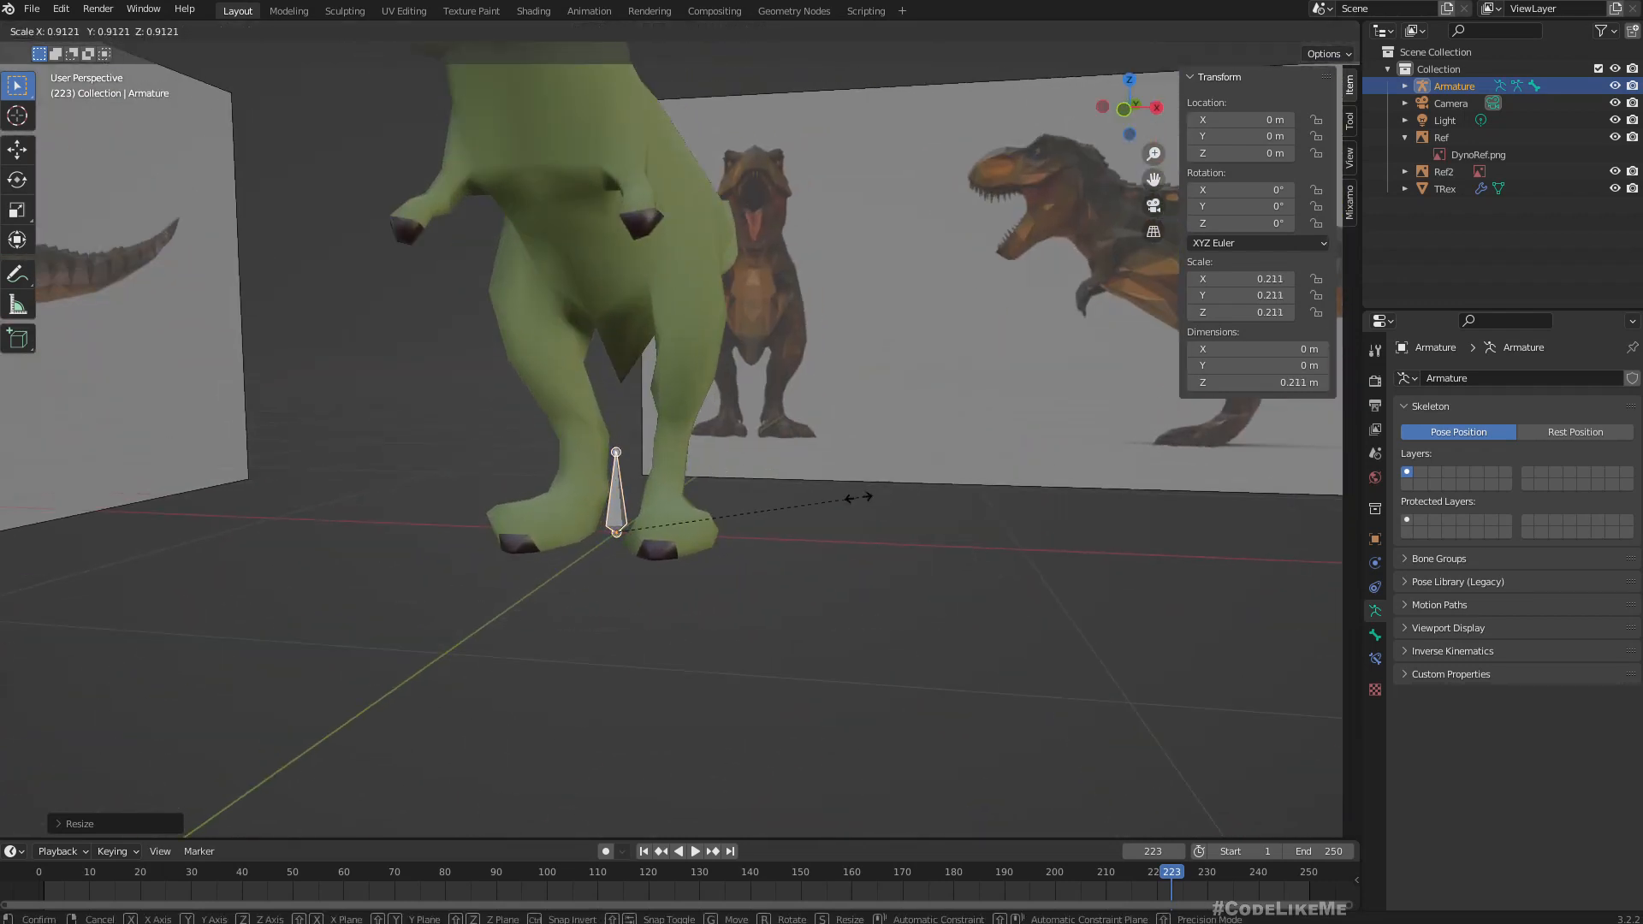
pyautogui.click(858, 498)
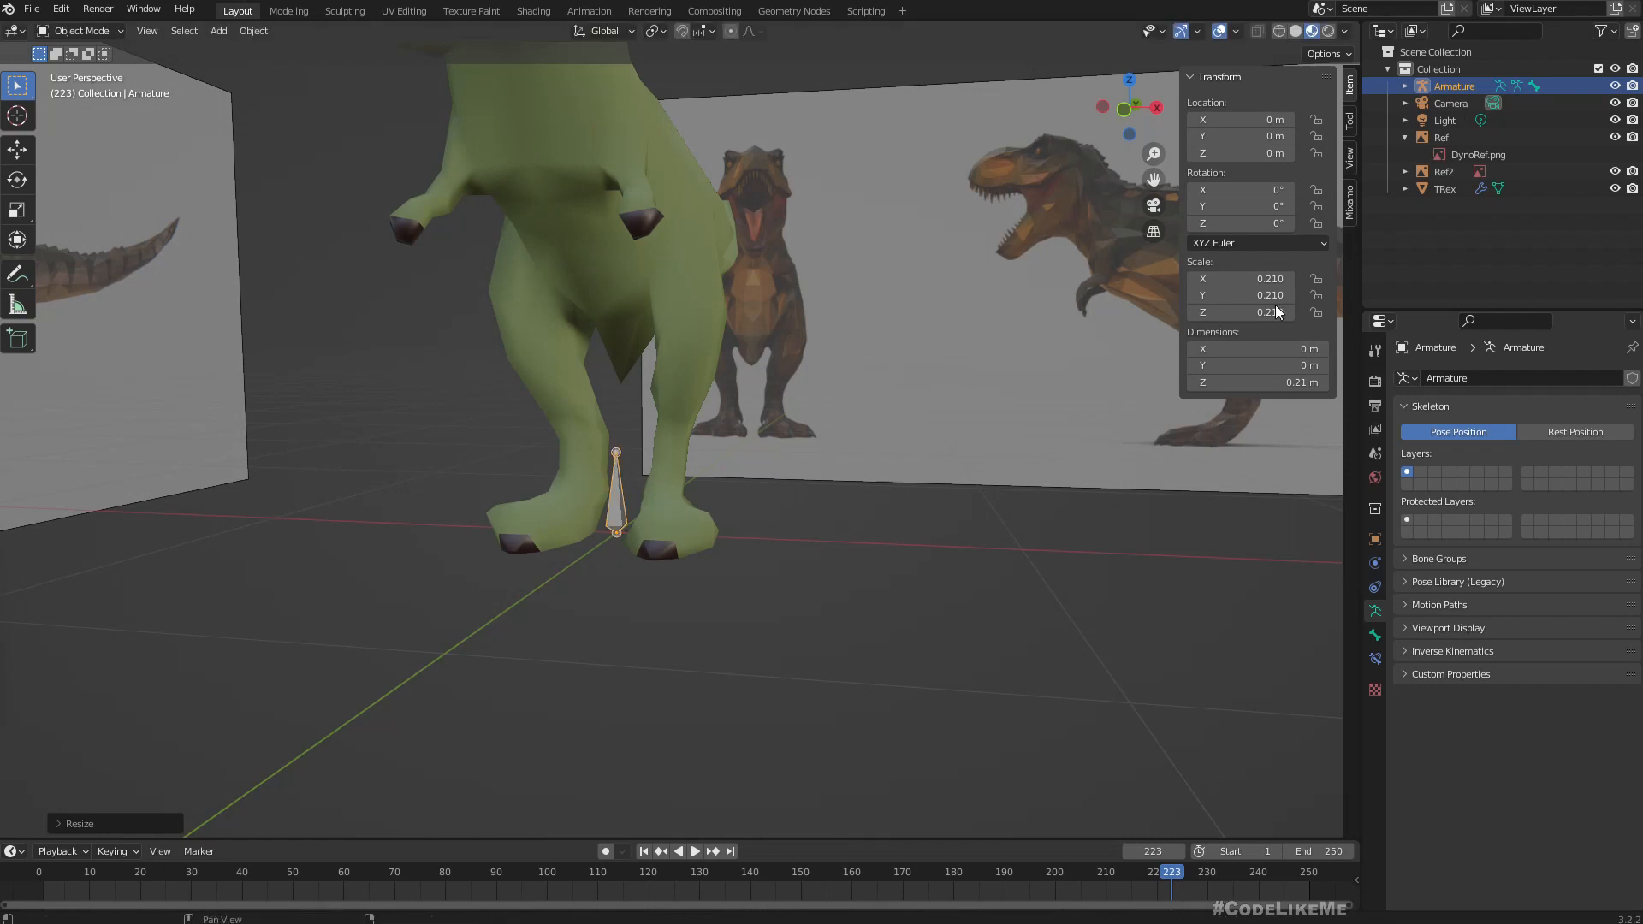
# Apply all transforms to the scaled armature.
pyautogui.moveTo(699, 494); pyautogui.dragTo(775, 503, button='middle')
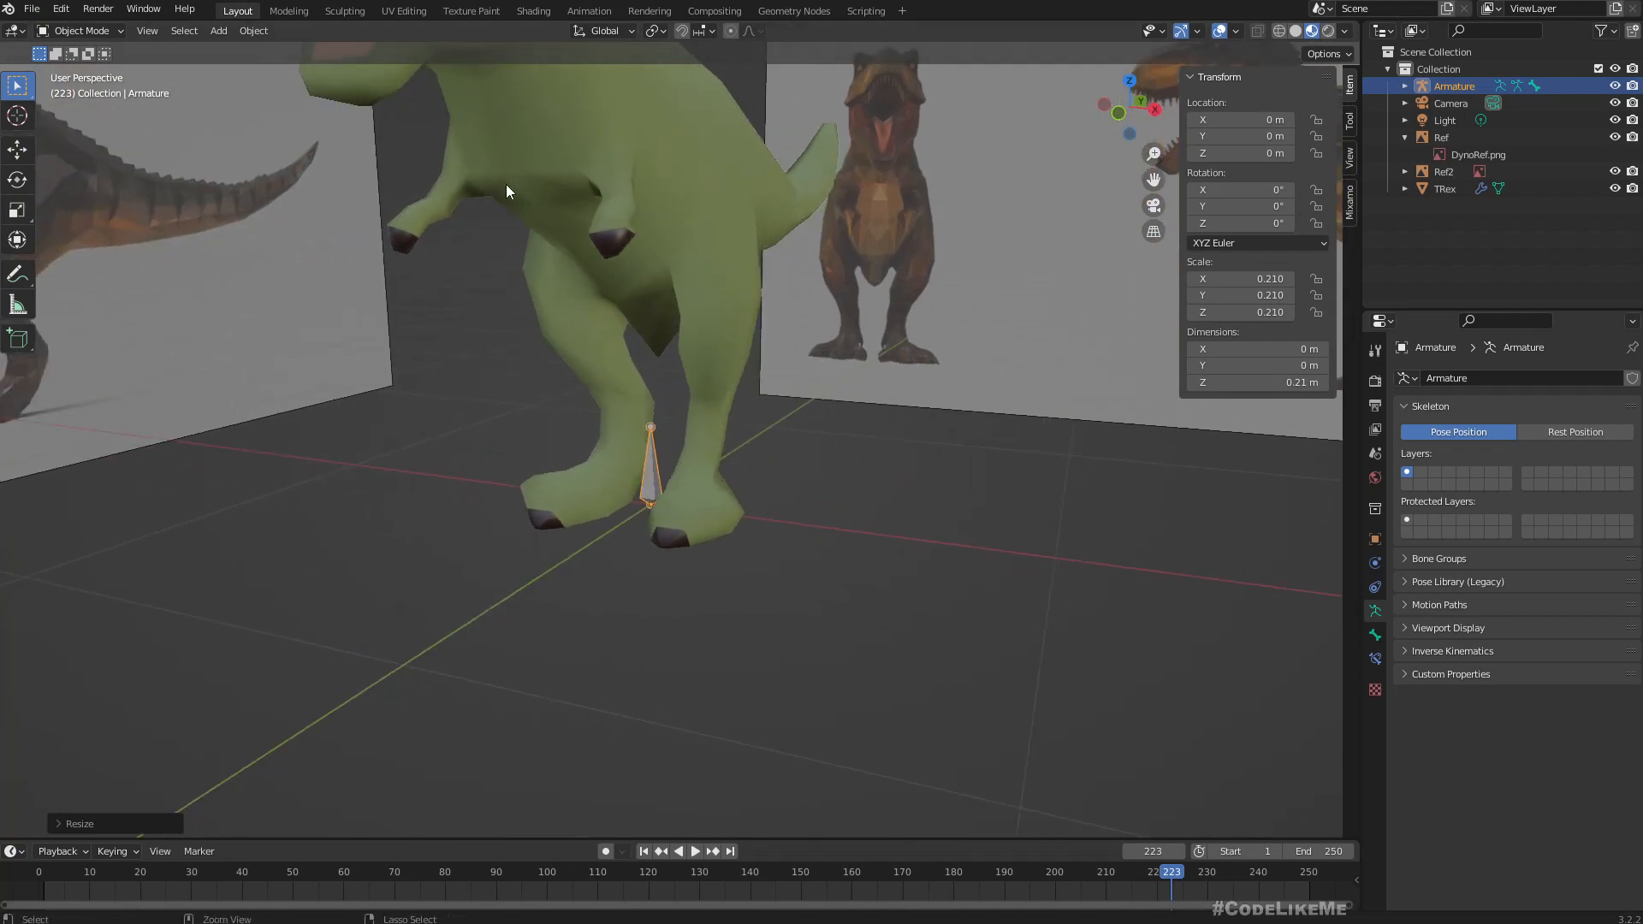
pyautogui.hotkey('ctrl', 'a')
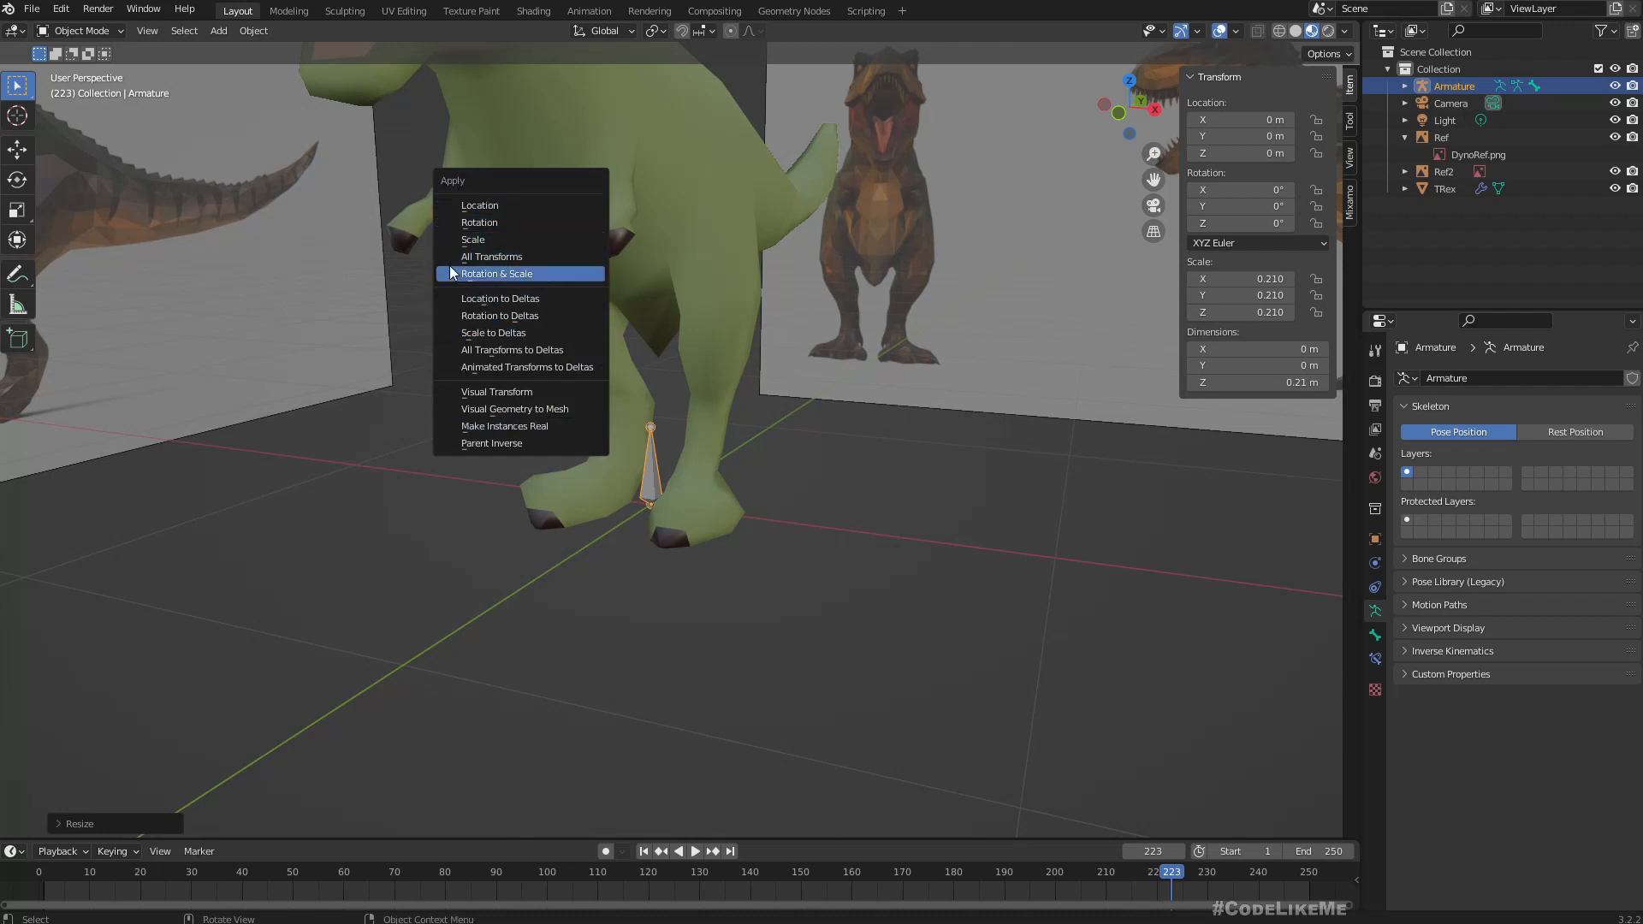
pyautogui.click(512, 257)
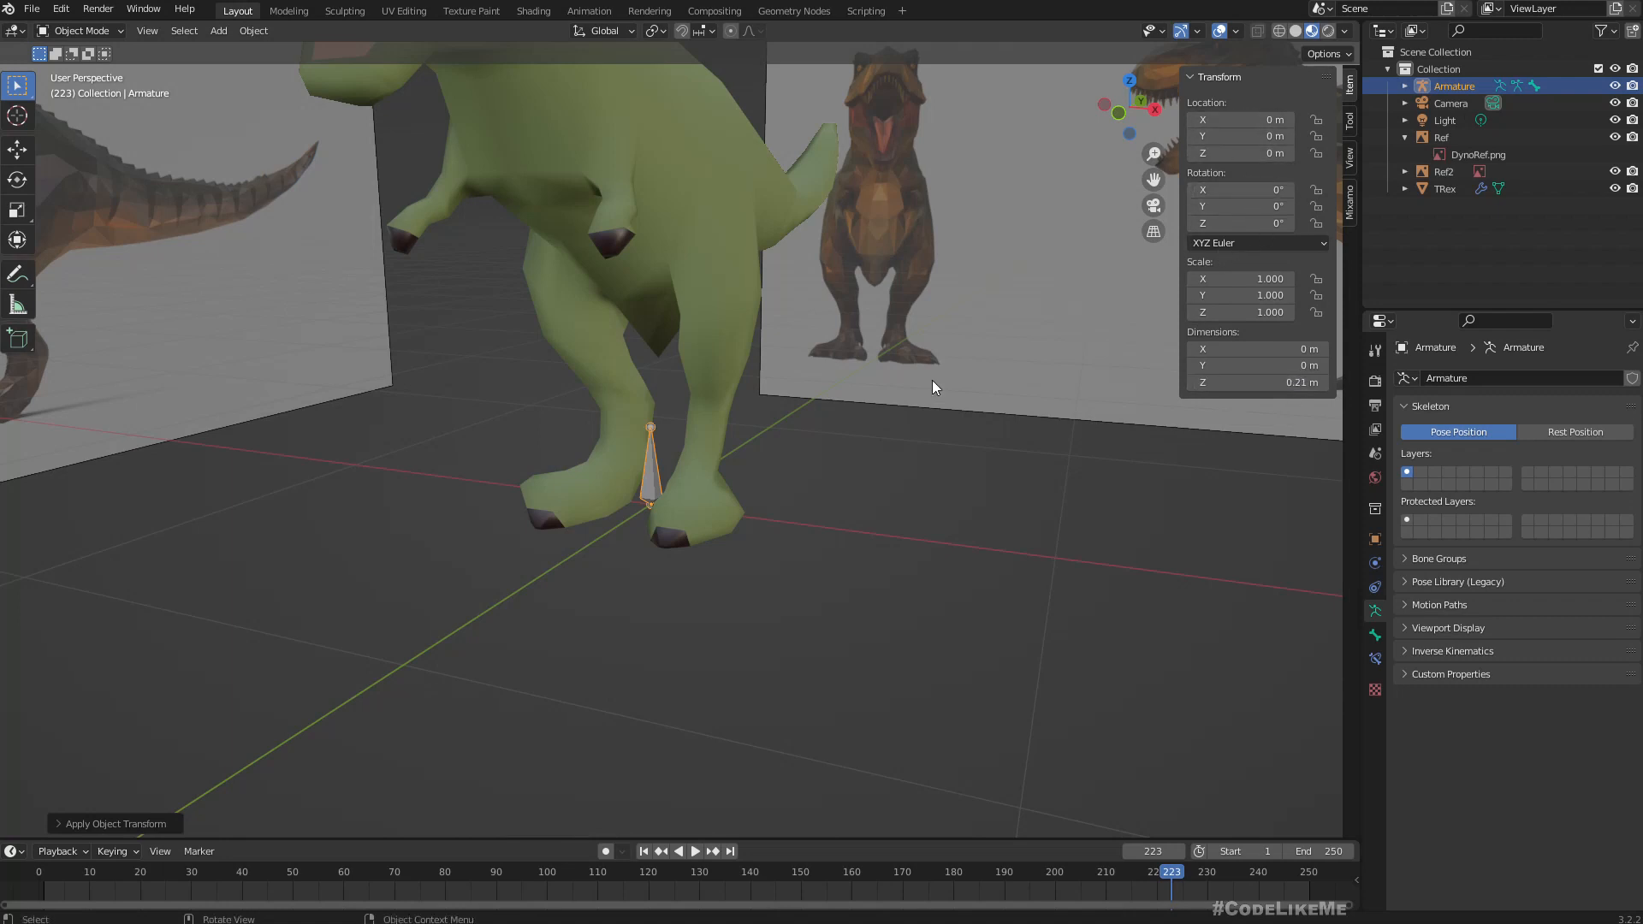
# Select the armature between the T-Rex's feet and enter Edit Mode for its bone.
pyautogui.moveTo(932, 380); pyautogui.dragTo(775, 468, button='middle')
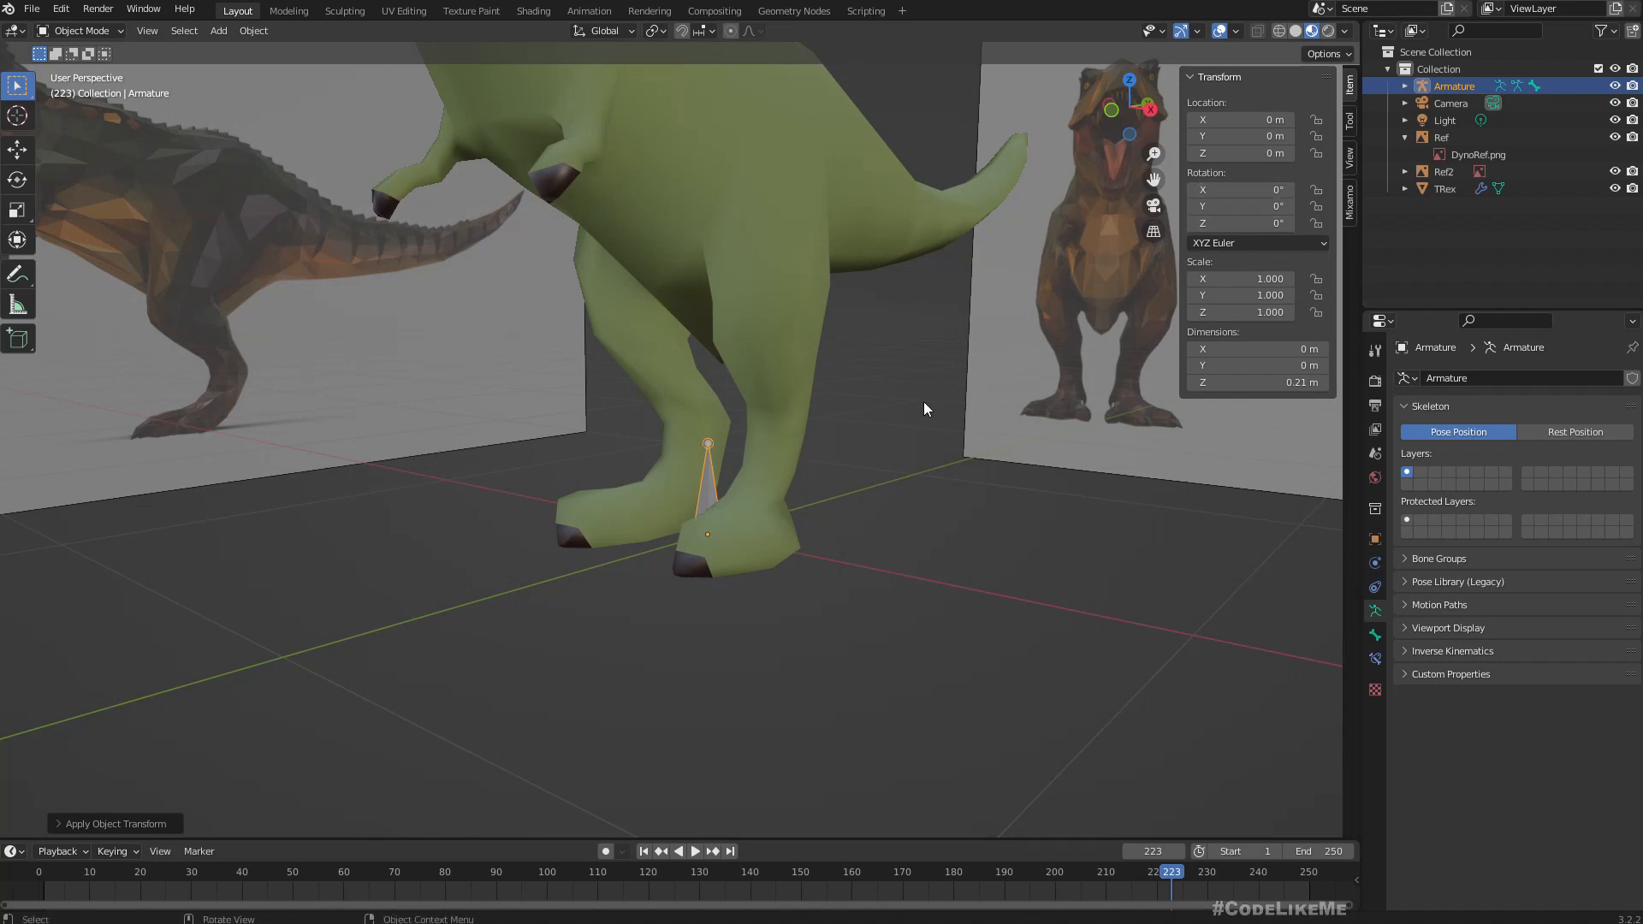
pyautogui.moveTo(923, 402)
pyautogui.mouseDown(button='middle')
pyautogui.moveTo(1041, 393)
pyautogui.moveTo(839, 388)
pyautogui.moveTo(941, 414)
pyautogui.mouseUp(button='middle')
pyautogui.scroll(-3, 840, 382)
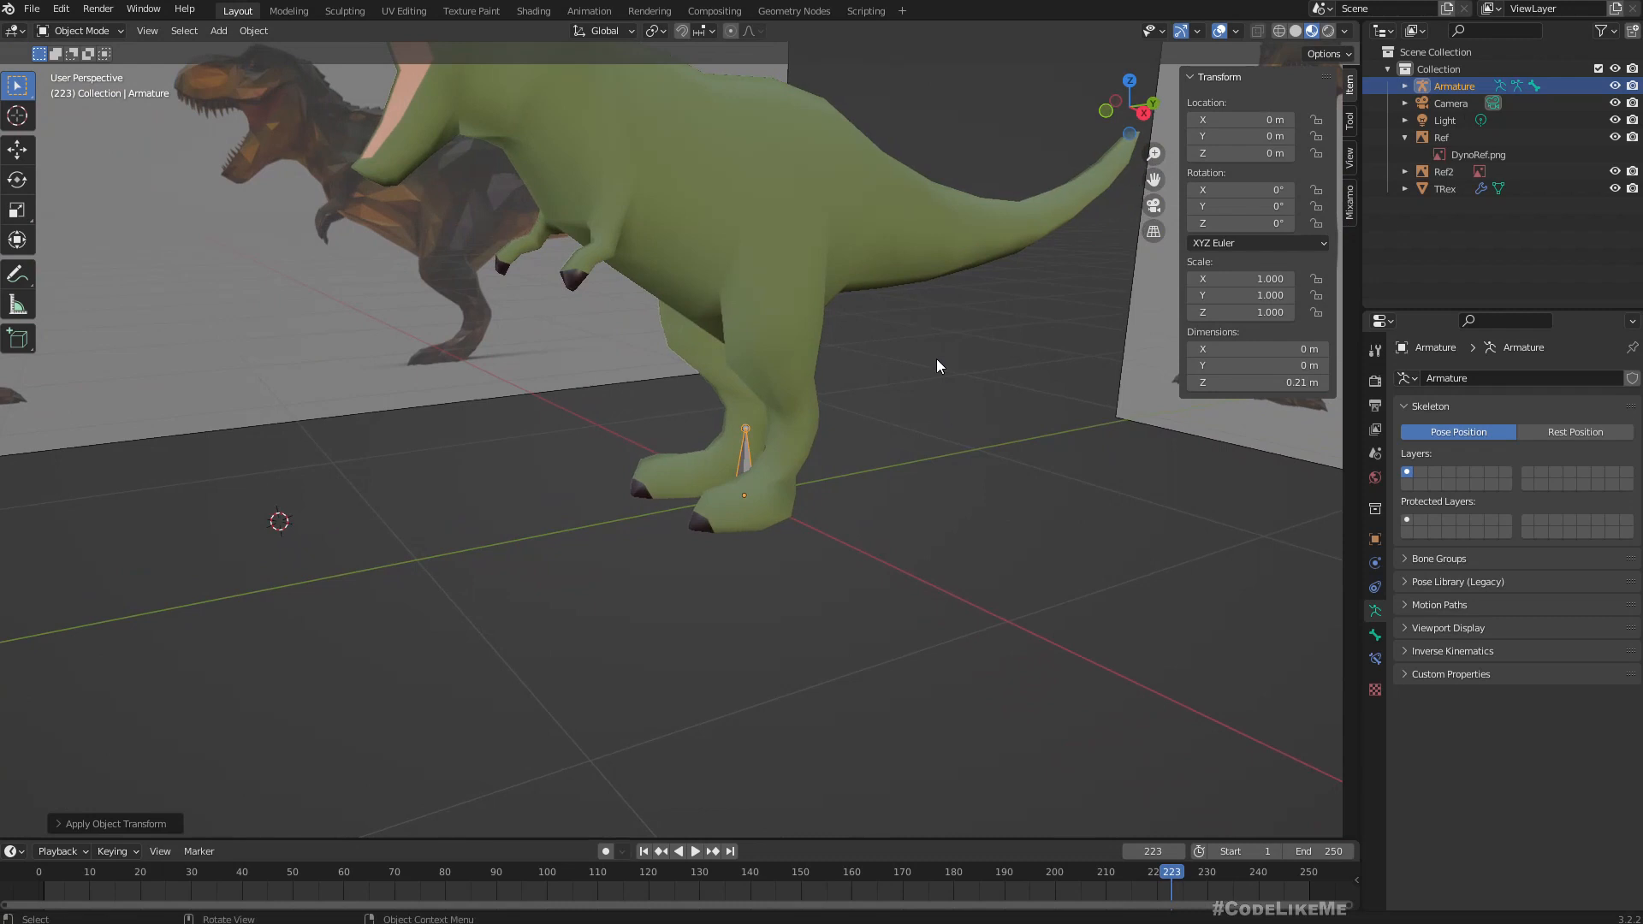
pyautogui.moveTo(949, 400); pyautogui.dragTo(811, 435, button='middle')
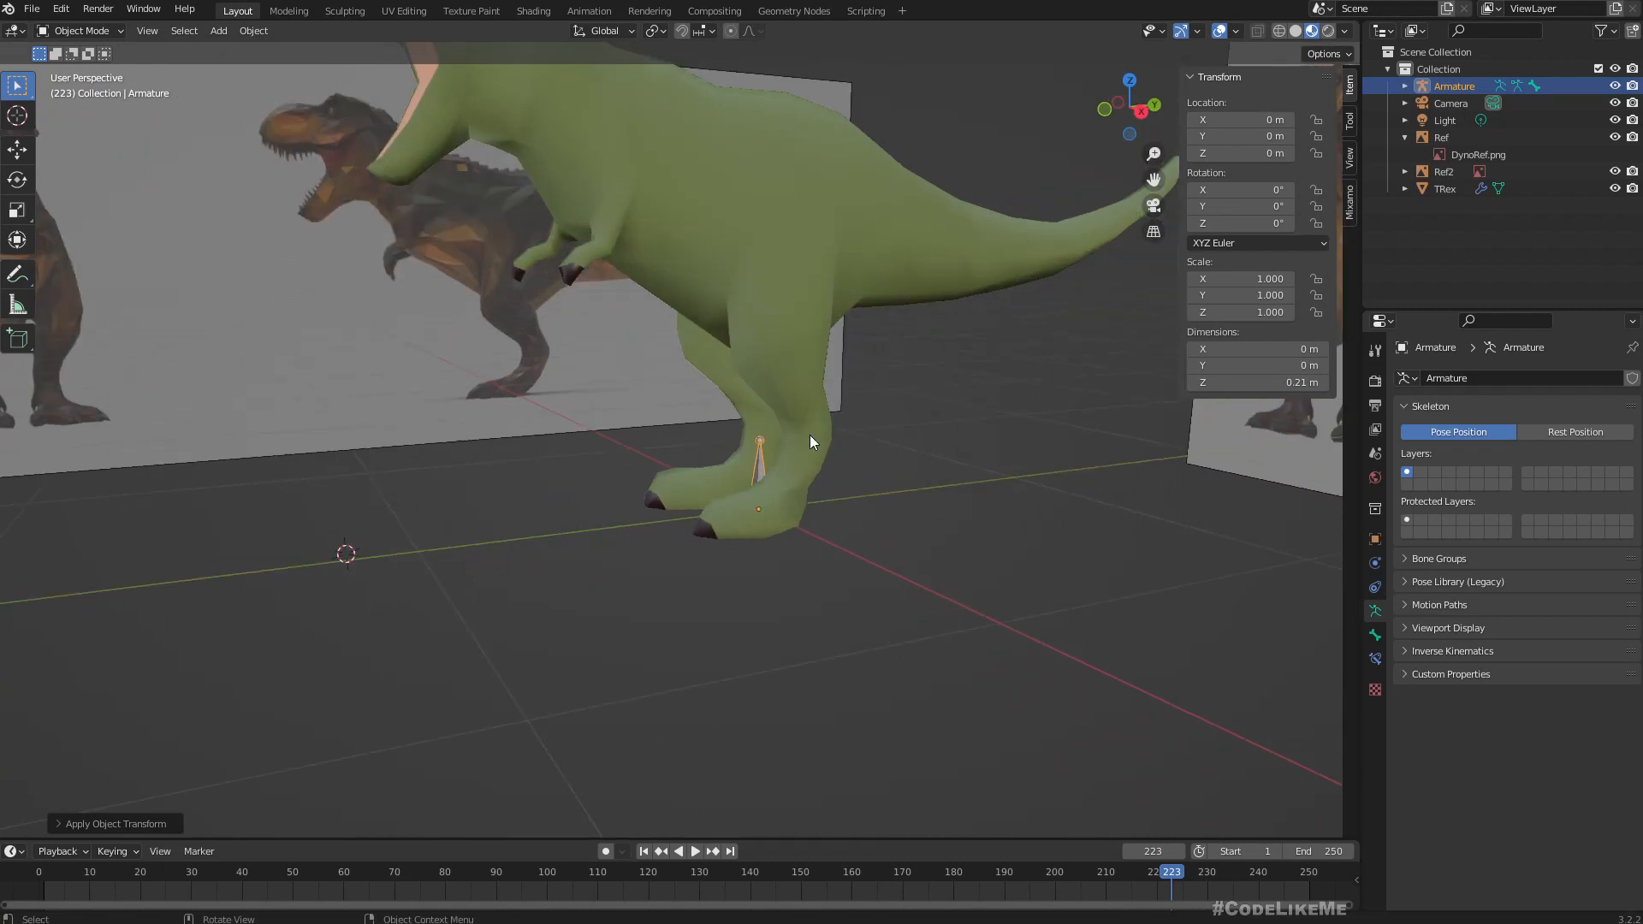
pyautogui.click(763, 464)
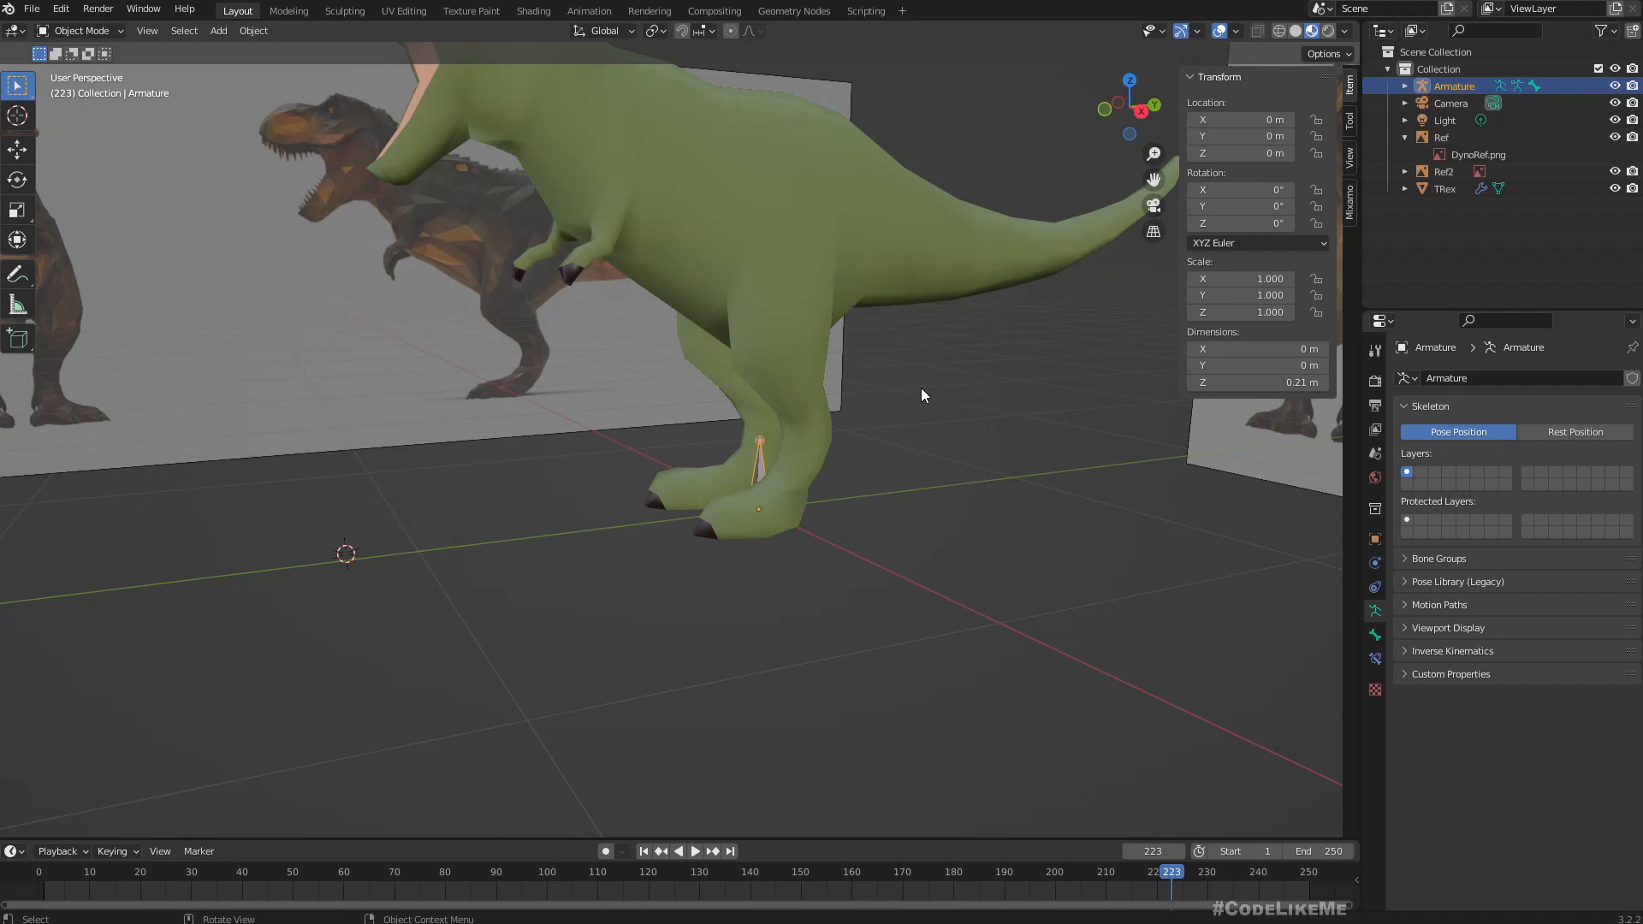
pyautogui.press('Tab')
pyautogui.click(64, 33)
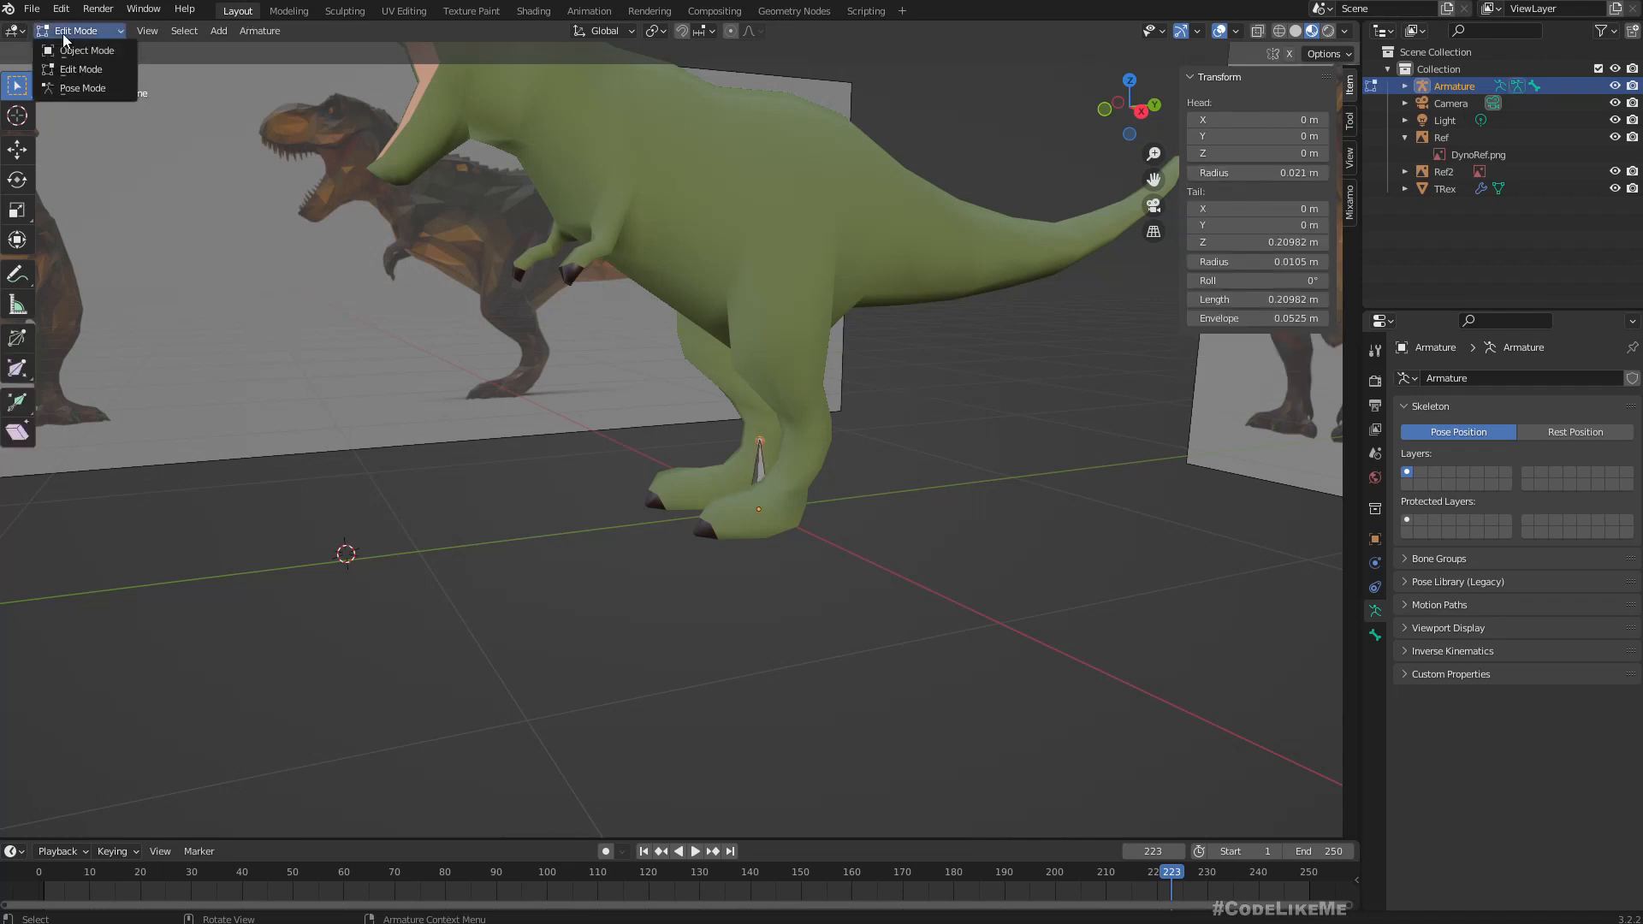
pyautogui.moveTo(740, 424); pyautogui.dragTo(701, 406, button='middle')
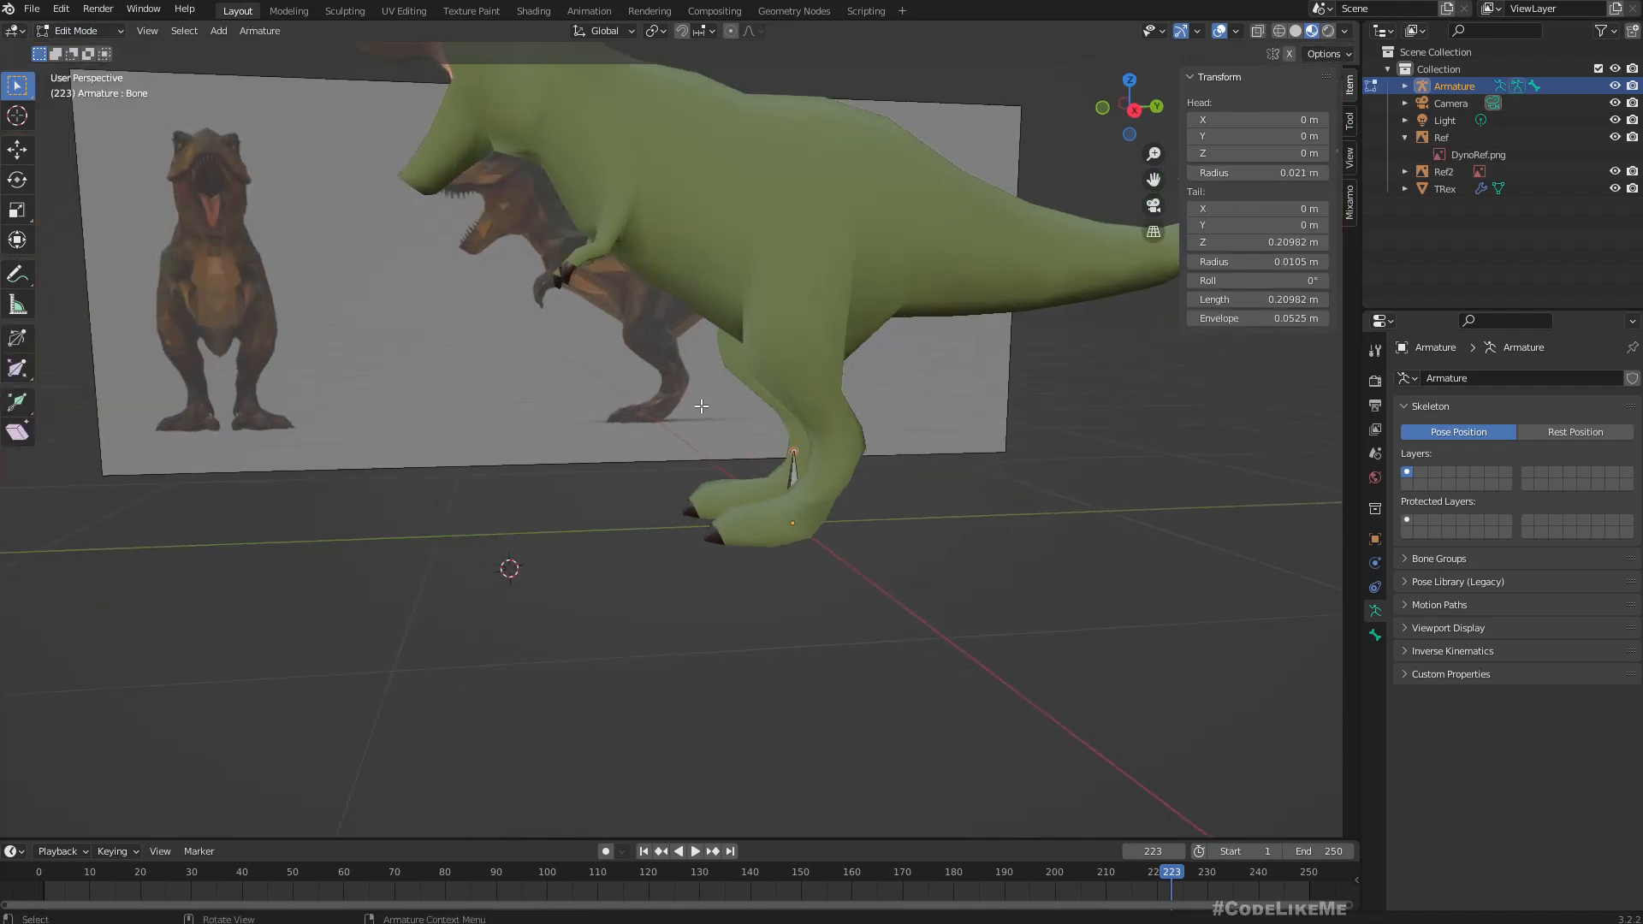
# Select the bone between the feet and try wireframe, X-ray and solid viewport shading before returning to Material Preview.
pyautogui.moveTo(784, 466); pyautogui.dragTo(748, 454, button='middle')
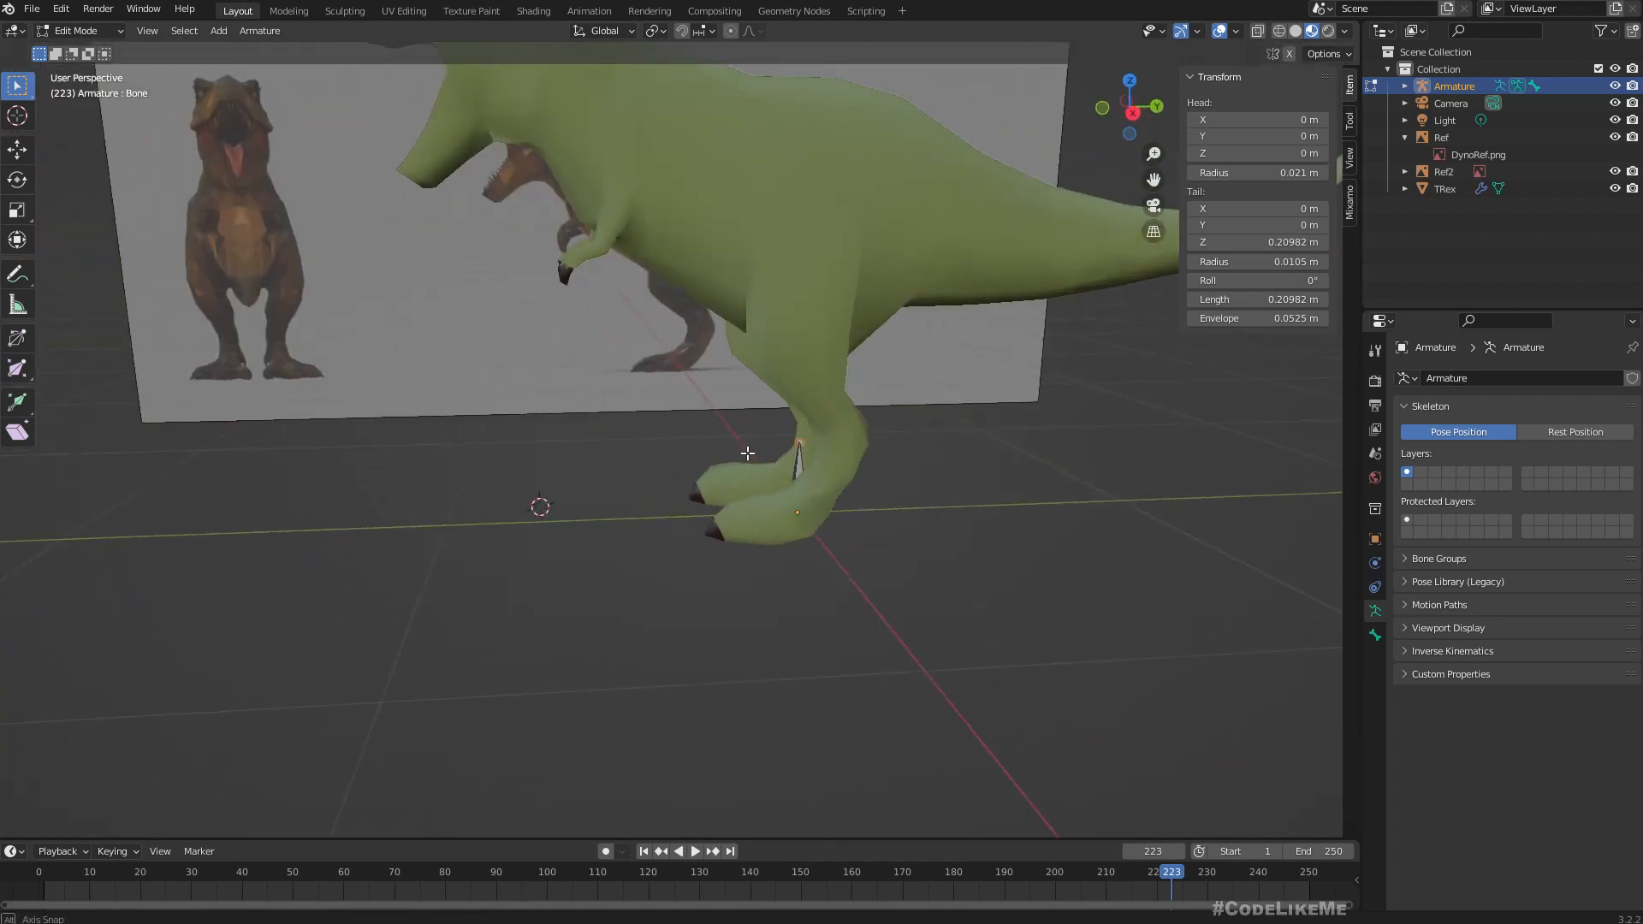
pyautogui.click(795, 466)
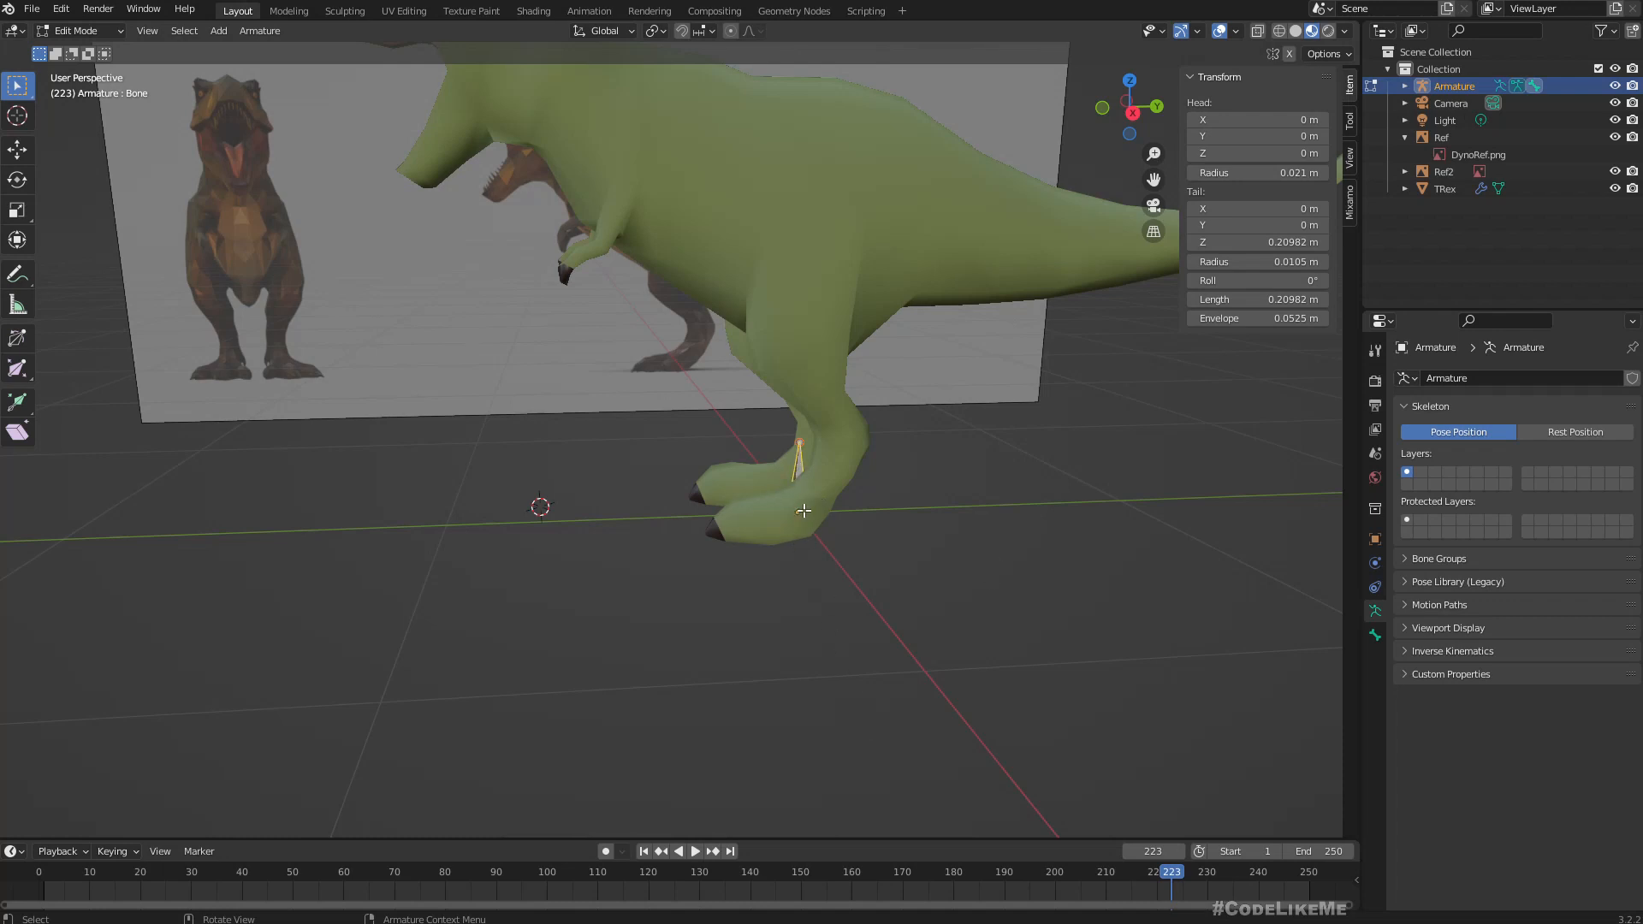
pyautogui.moveTo(804, 508); pyautogui.dragTo(907, 479, button='middle')
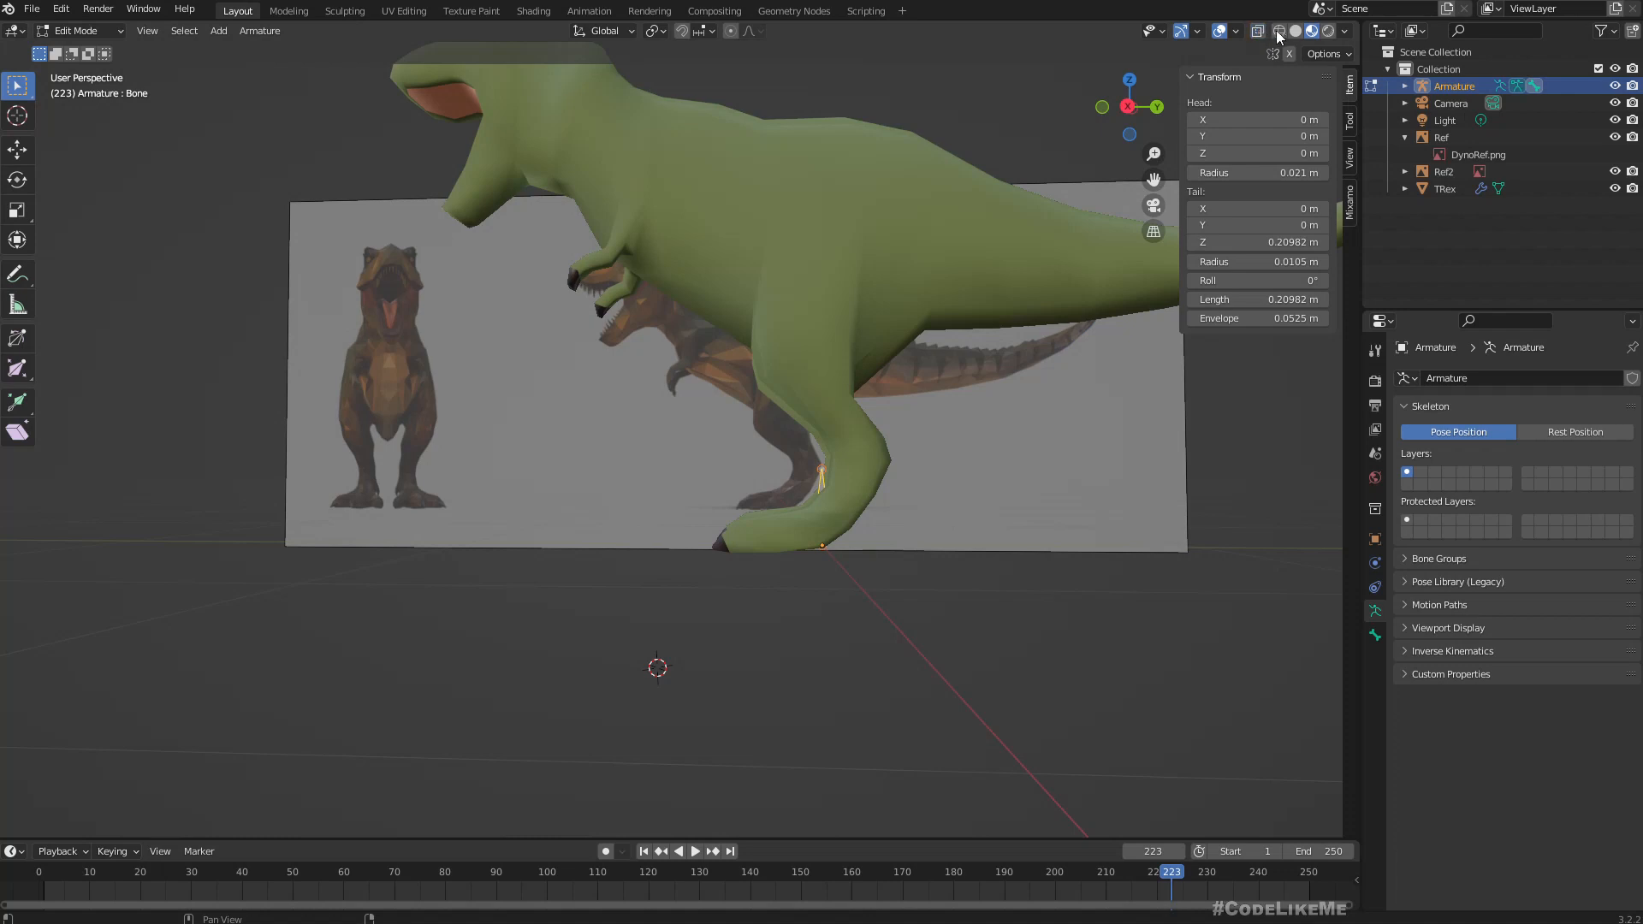
pyautogui.click(1280, 32)
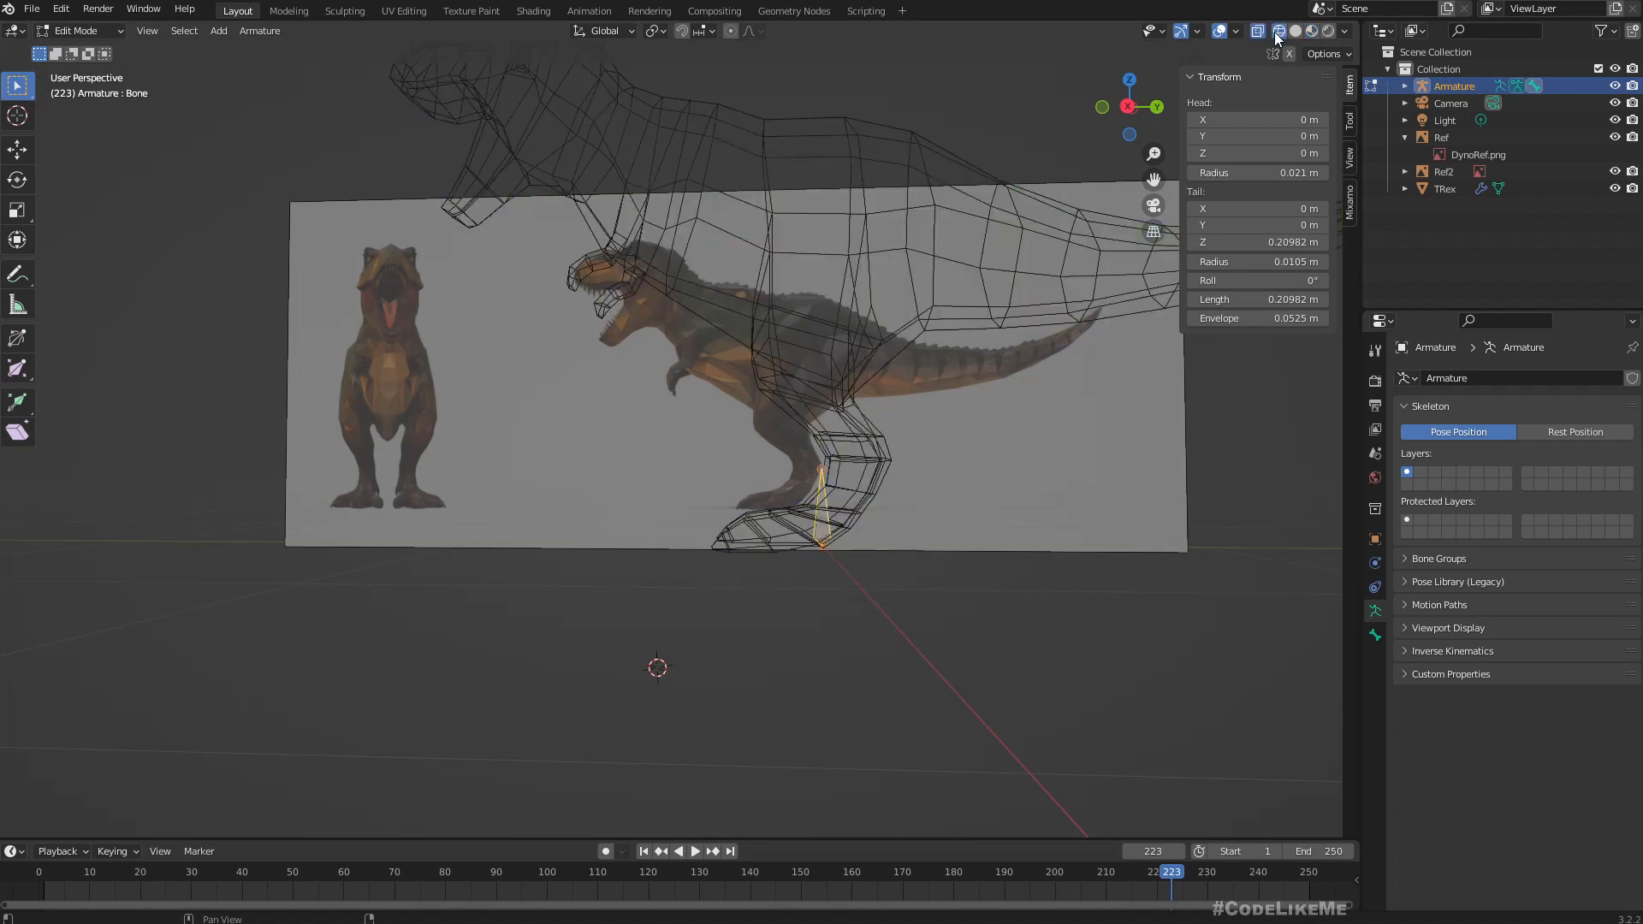
pyautogui.click(1258, 32)
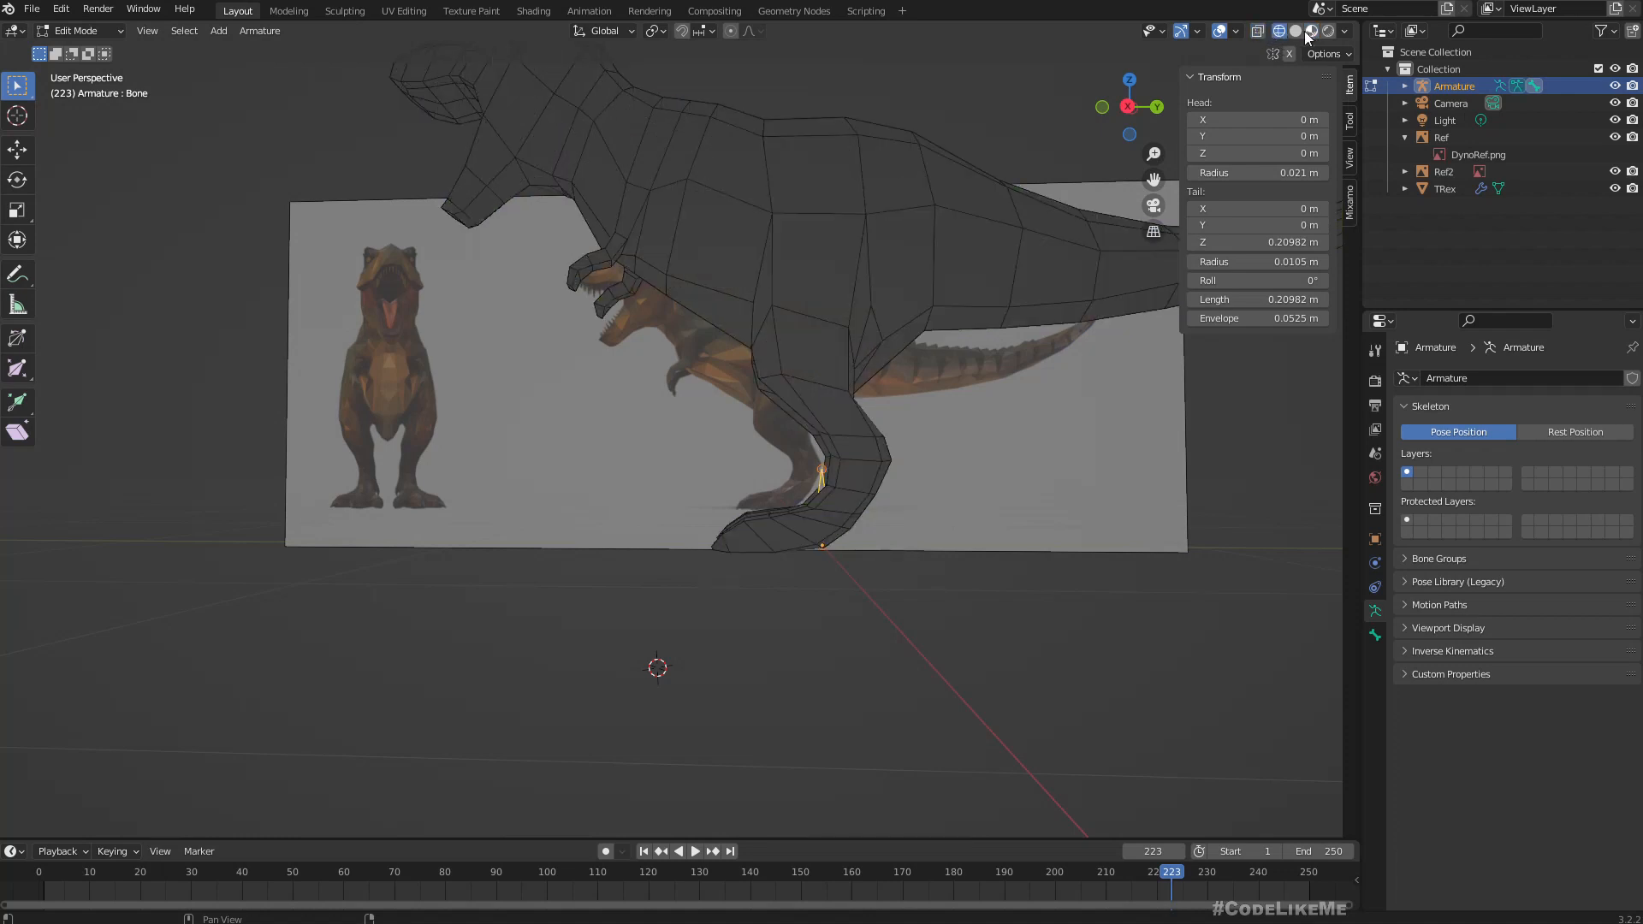
pyautogui.click(1296, 31)
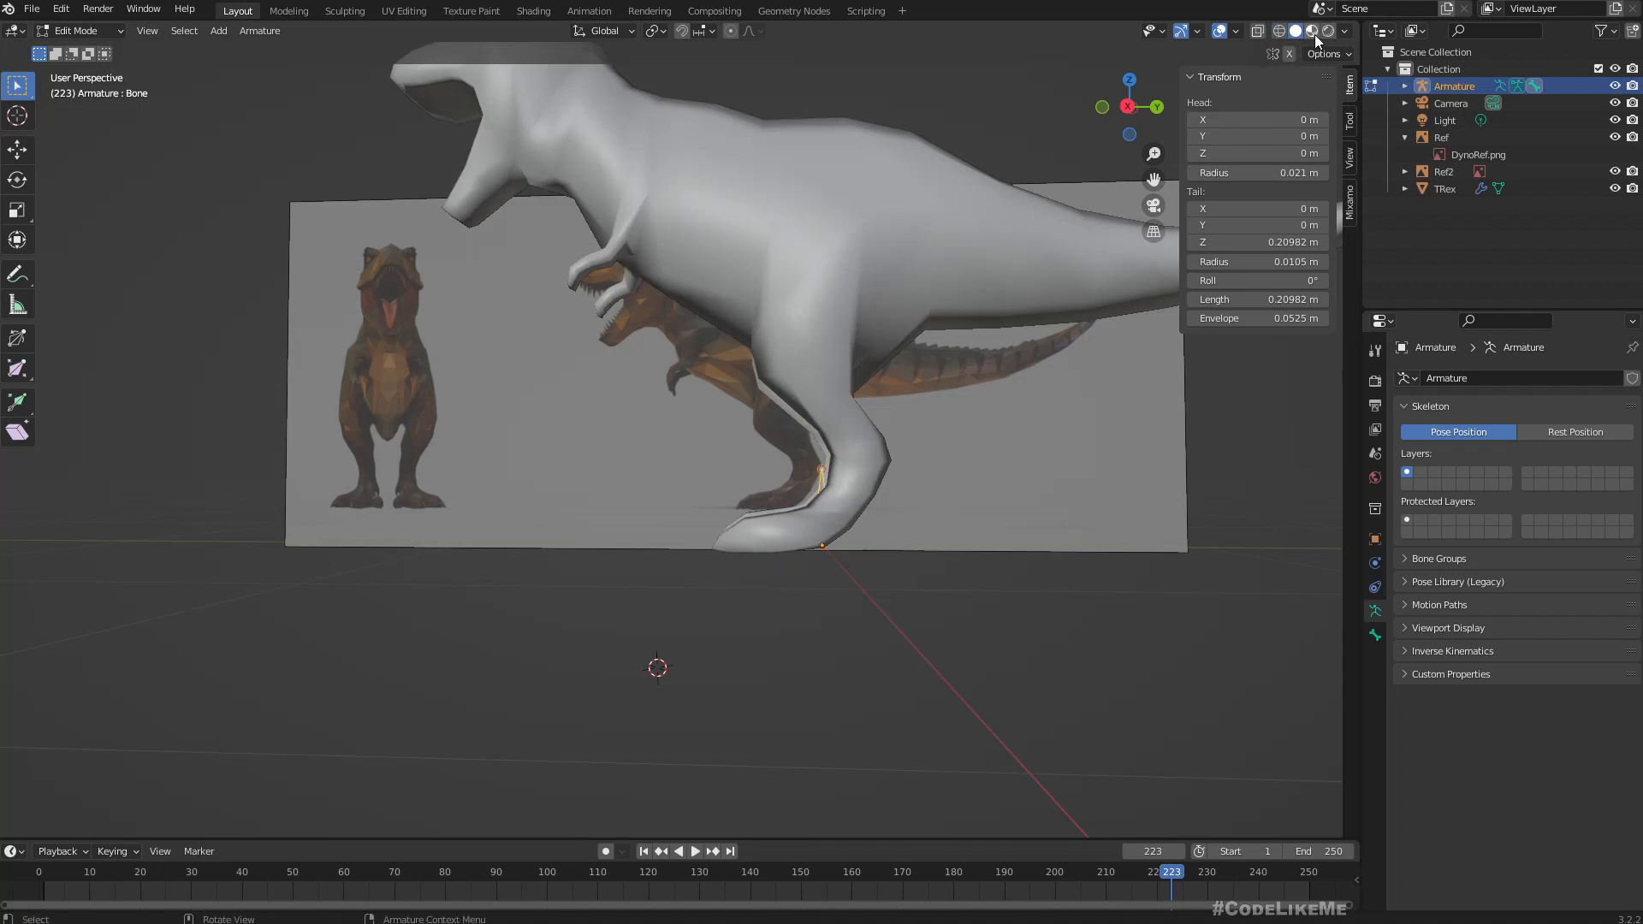
pyautogui.click(1311, 30)
# Enable In Front in the armature's viewport display so its bones draw over the T-Rex mesh.
pyautogui.moveTo(1077, 229); pyautogui.dragTo(973, 383, button='middle')
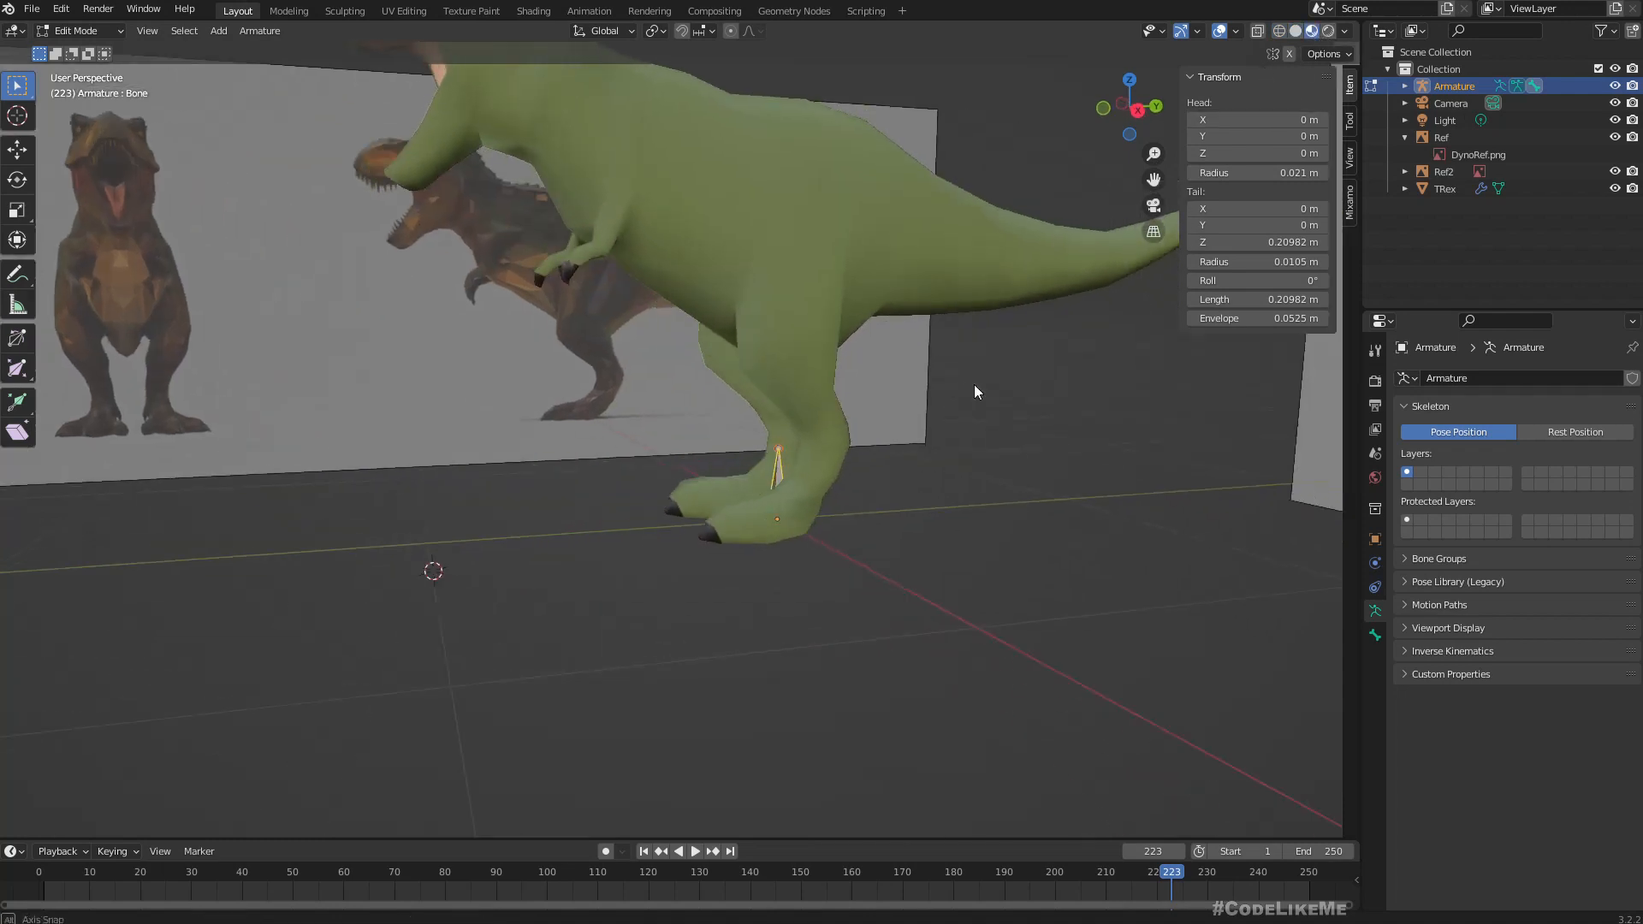
pyautogui.click(1402, 628)
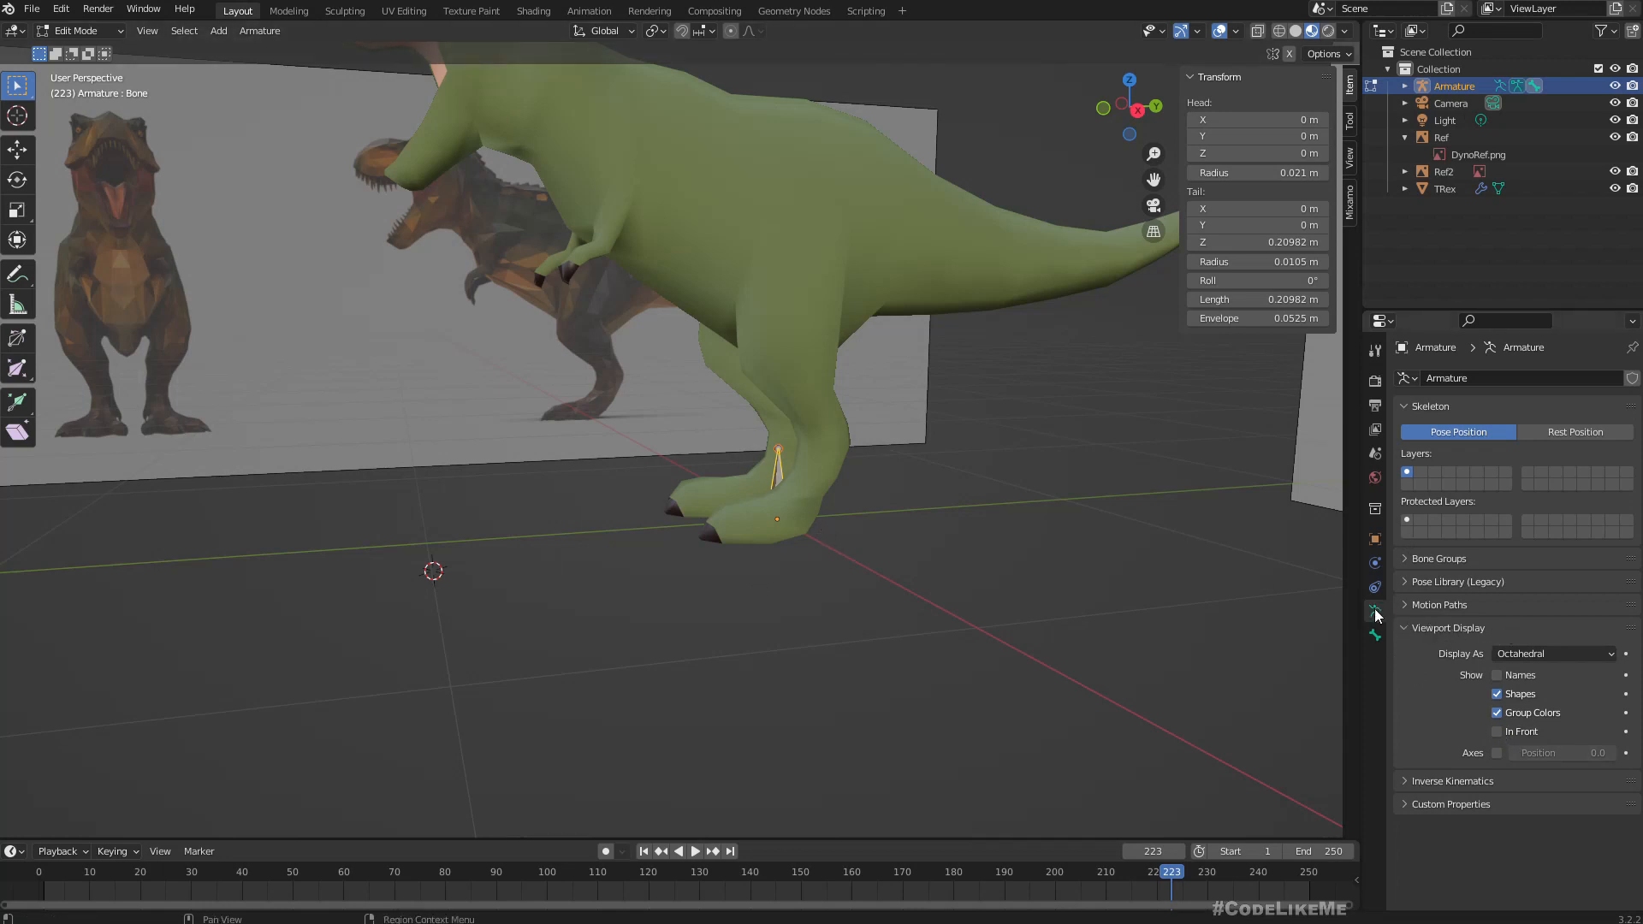
pyautogui.click(1497, 732)
# Place the 3D cursor inside the T-Rex's body above the hip, using the right orthographic view.
pyautogui.moveTo(903, 616); pyautogui.dragTo(857, 594, button='middle')
pyautogui.press('KP_3')
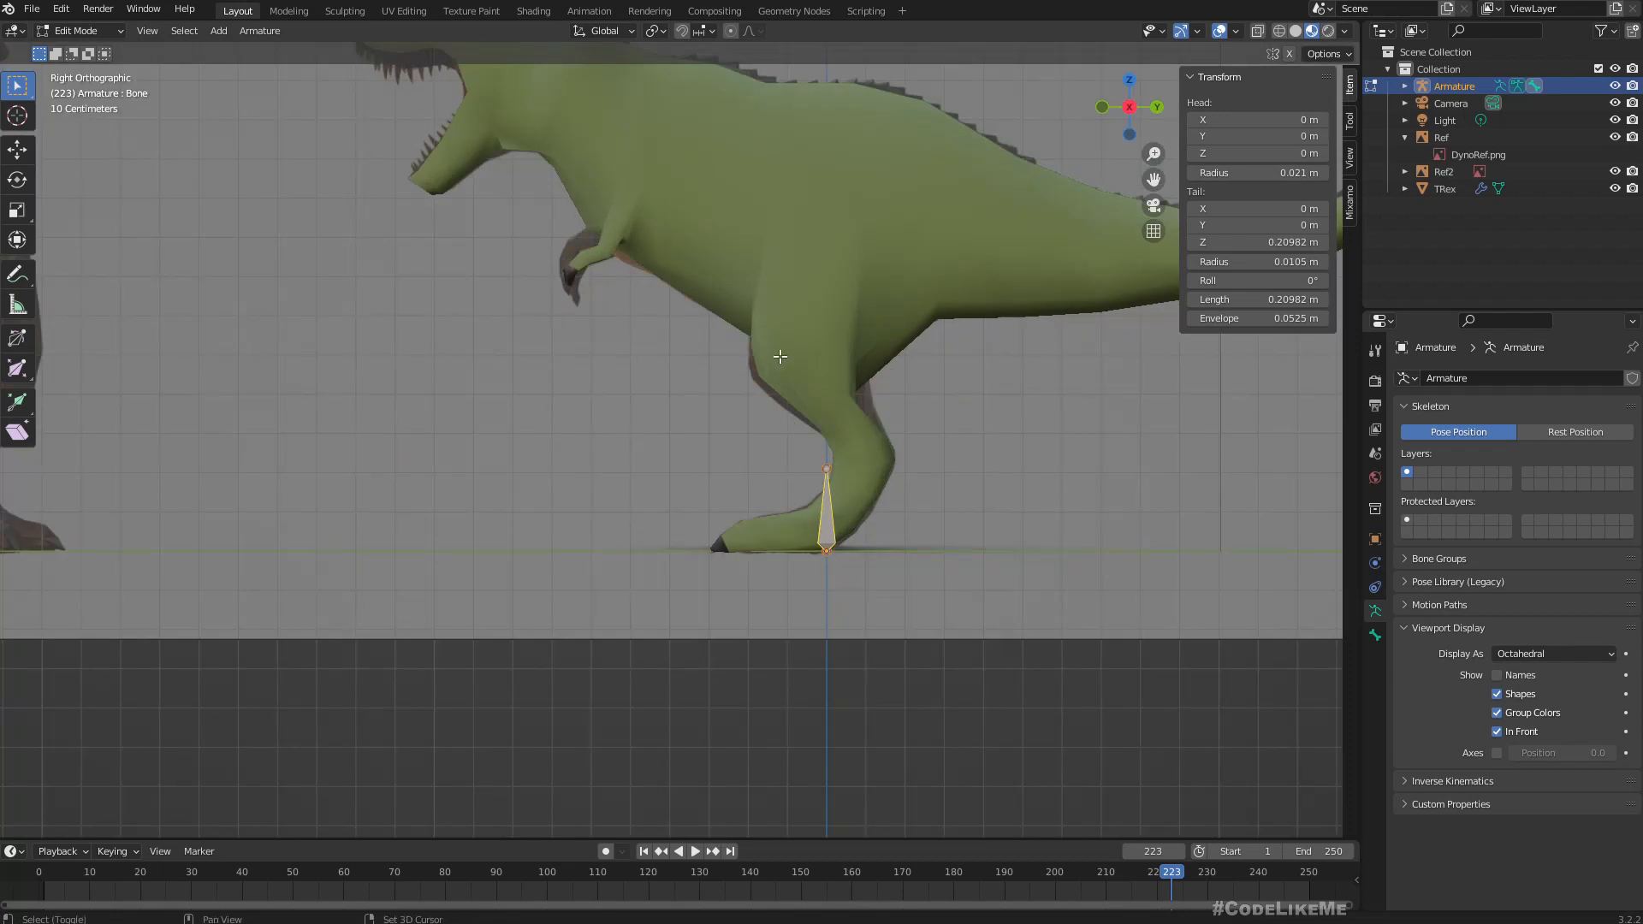
pyautogui.keyDown('shift'); pyautogui.moveTo(774, 366); pyautogui.dragTo(723, 433, button='middle'); pyautogui.keyUp('shift')
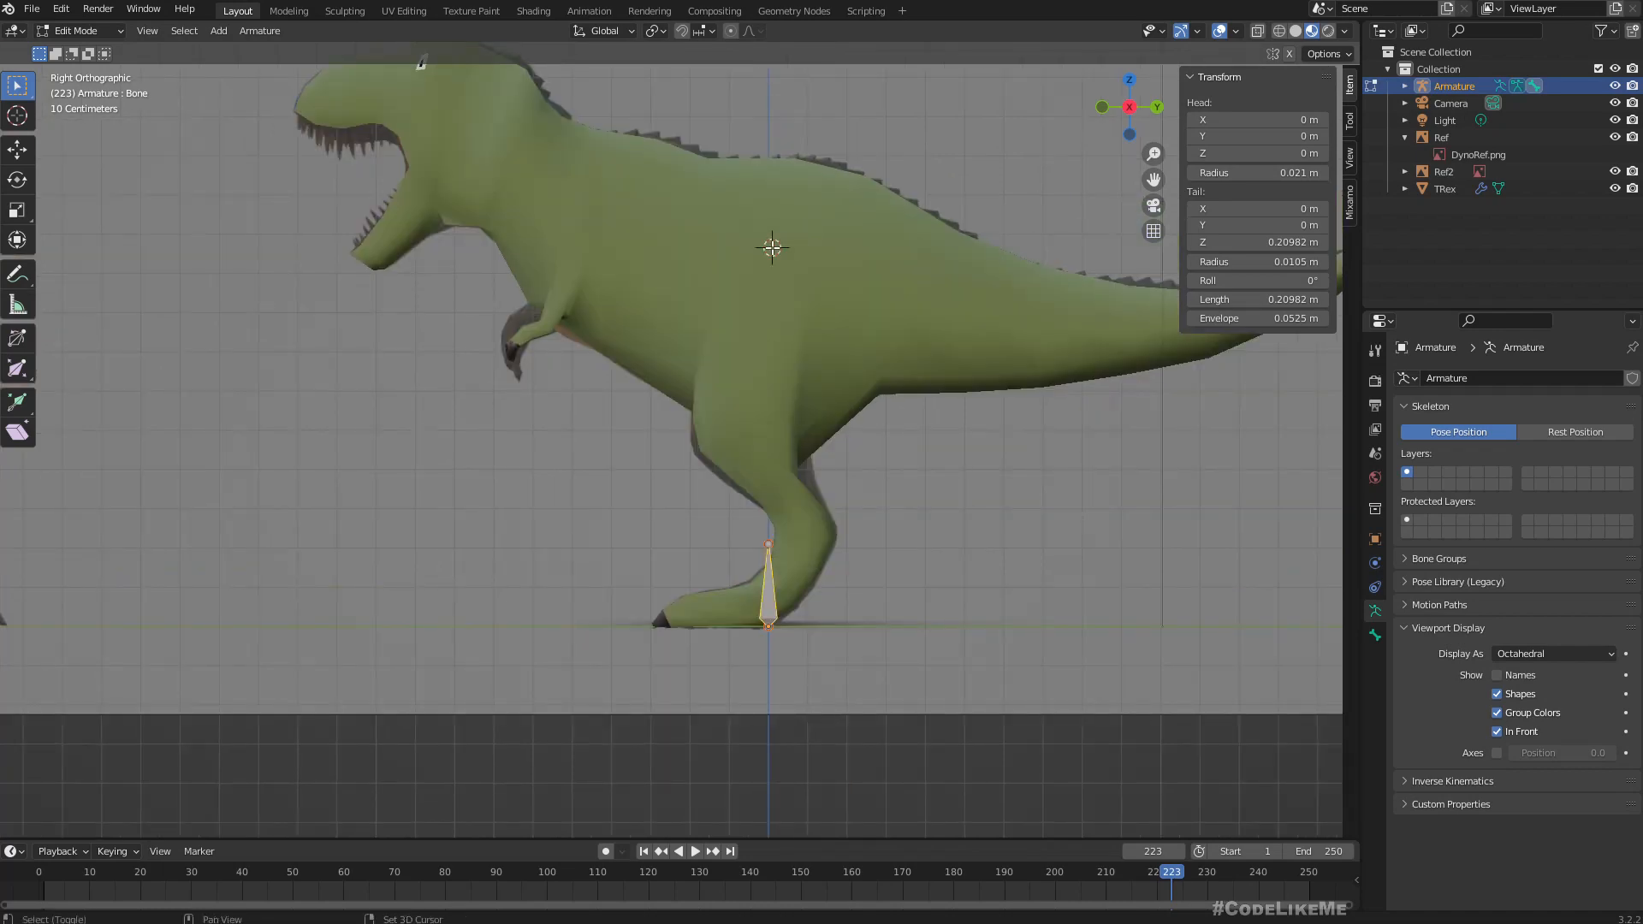
pyautogui.moveTo(772, 247); pyautogui.dragTo(715, 330, button='middle')
pyautogui.press('KP_3')
# Add a new bone at the 3D cursor and select it, showing the model in front orthographic view.
pyautogui.click(218, 31)
pyautogui.click(214, 38)
pyautogui.click(207, 33)
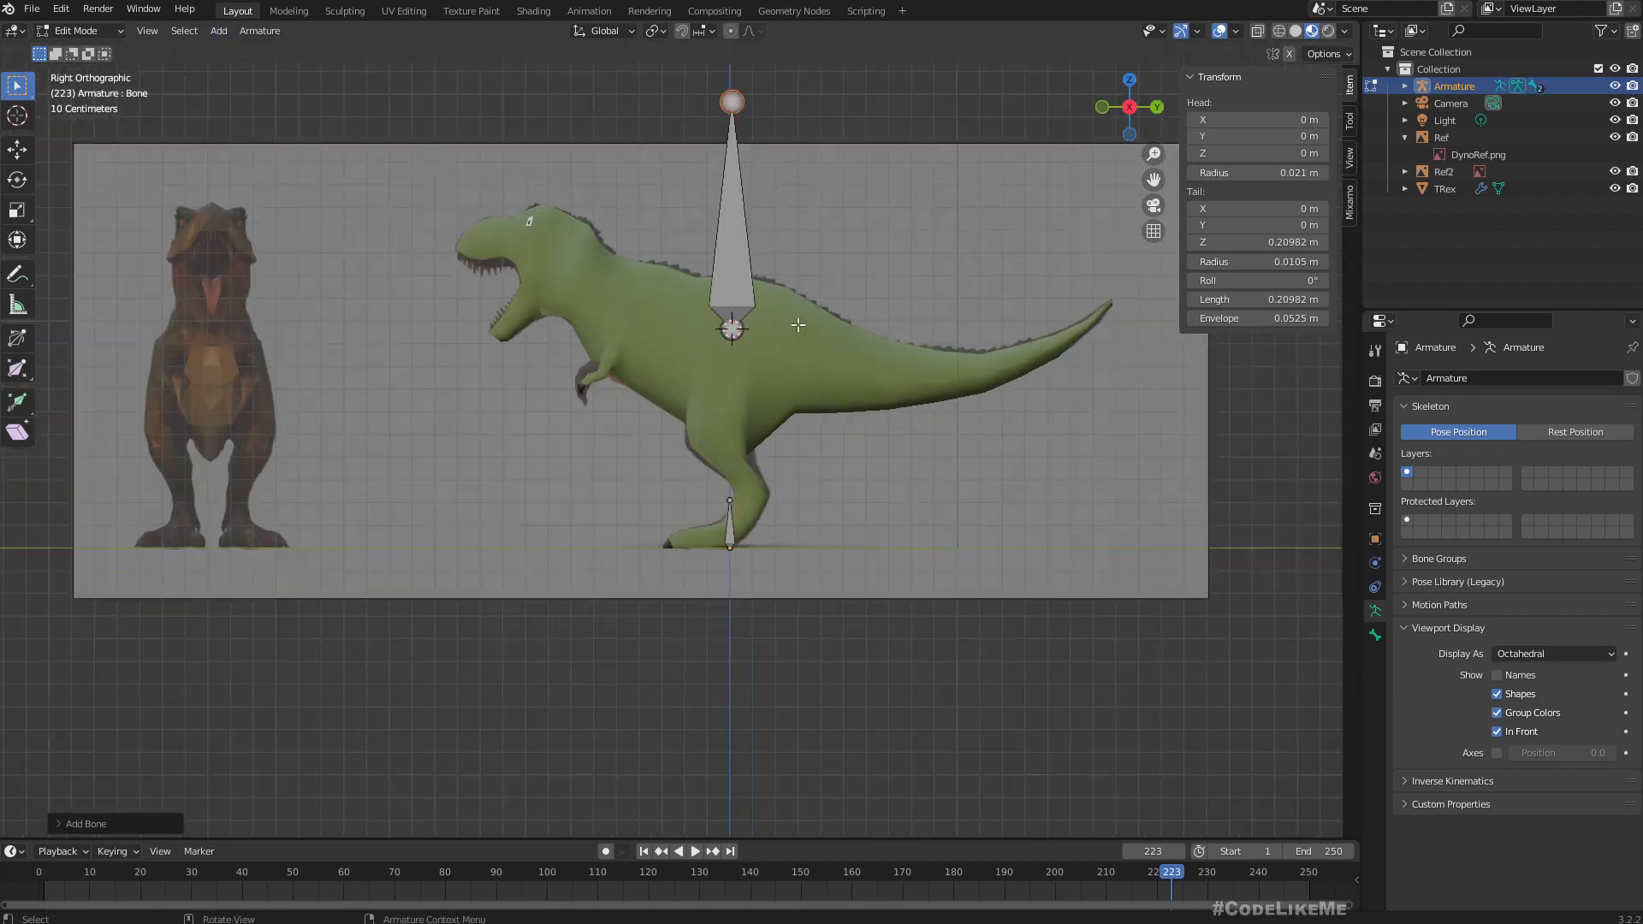
pyautogui.scroll(-3, 732, 325)
pyautogui.click(724, 242)
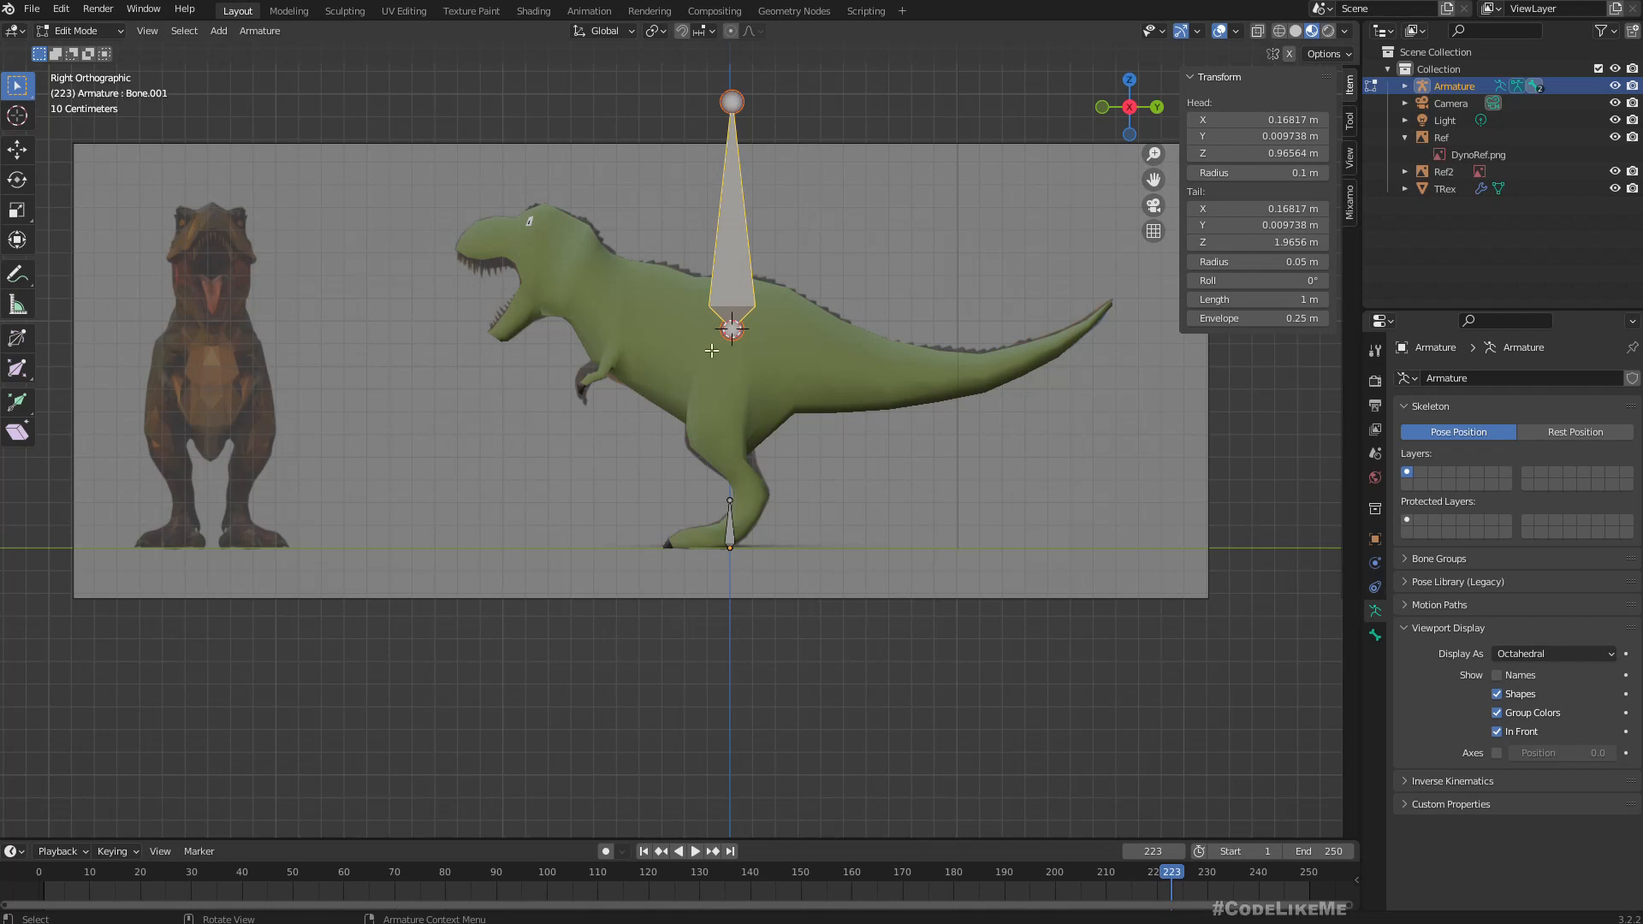
pyautogui.moveTo(640, 436); pyautogui.dragTo(821, 447, button='middle')
pyautogui.press('KP_3')
pyautogui.press('KP_1')
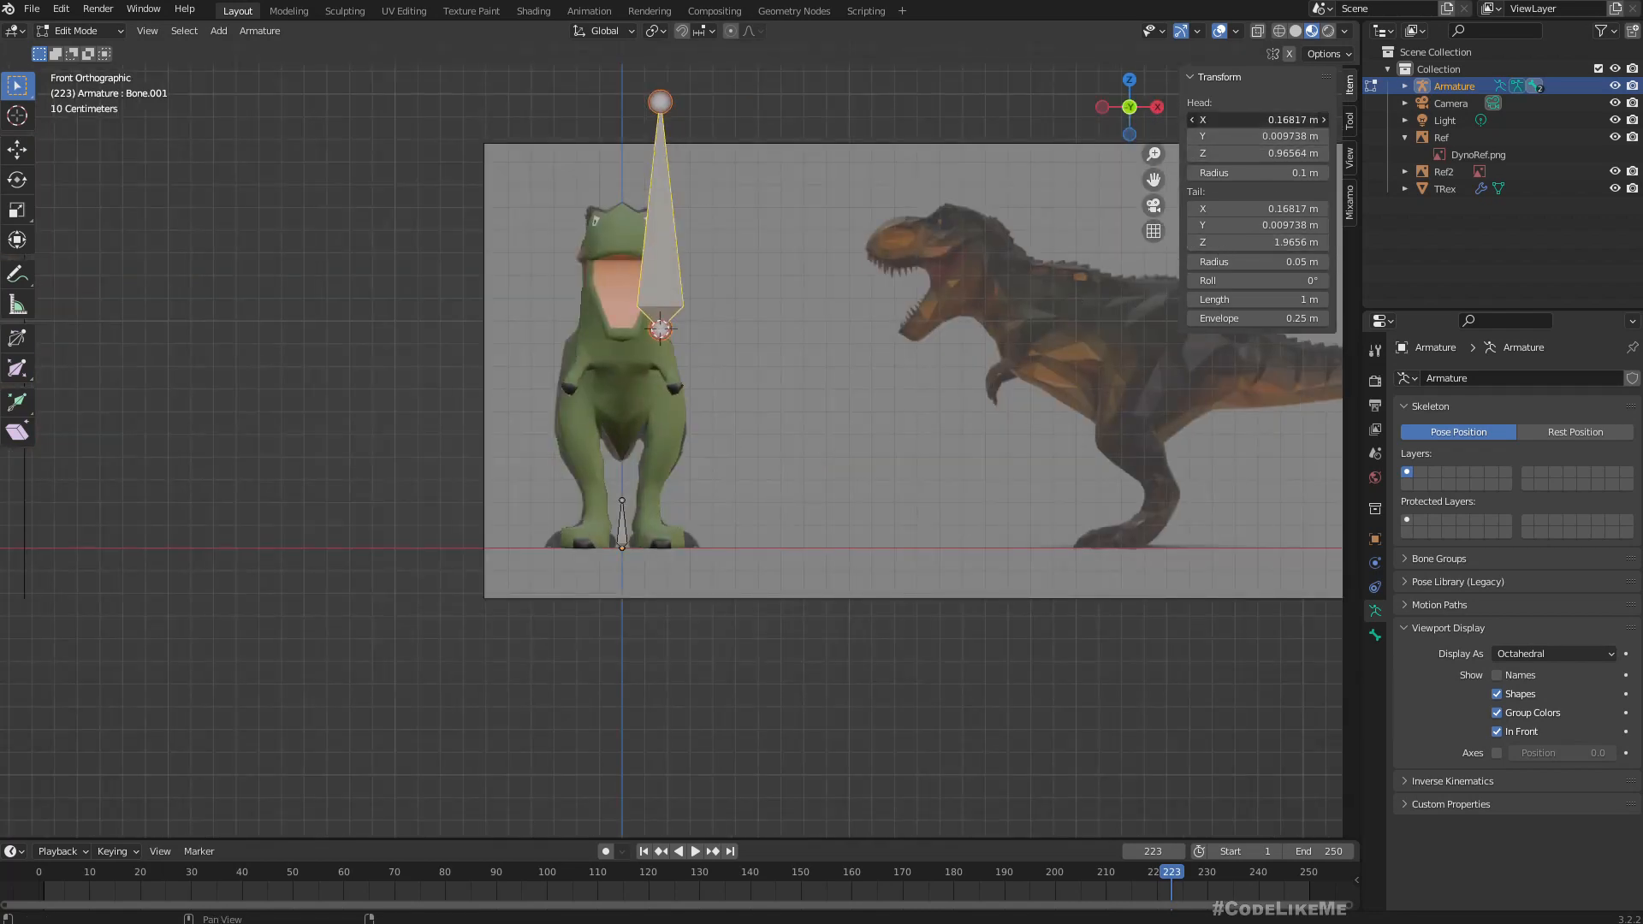
pyautogui.click(1254, 120)
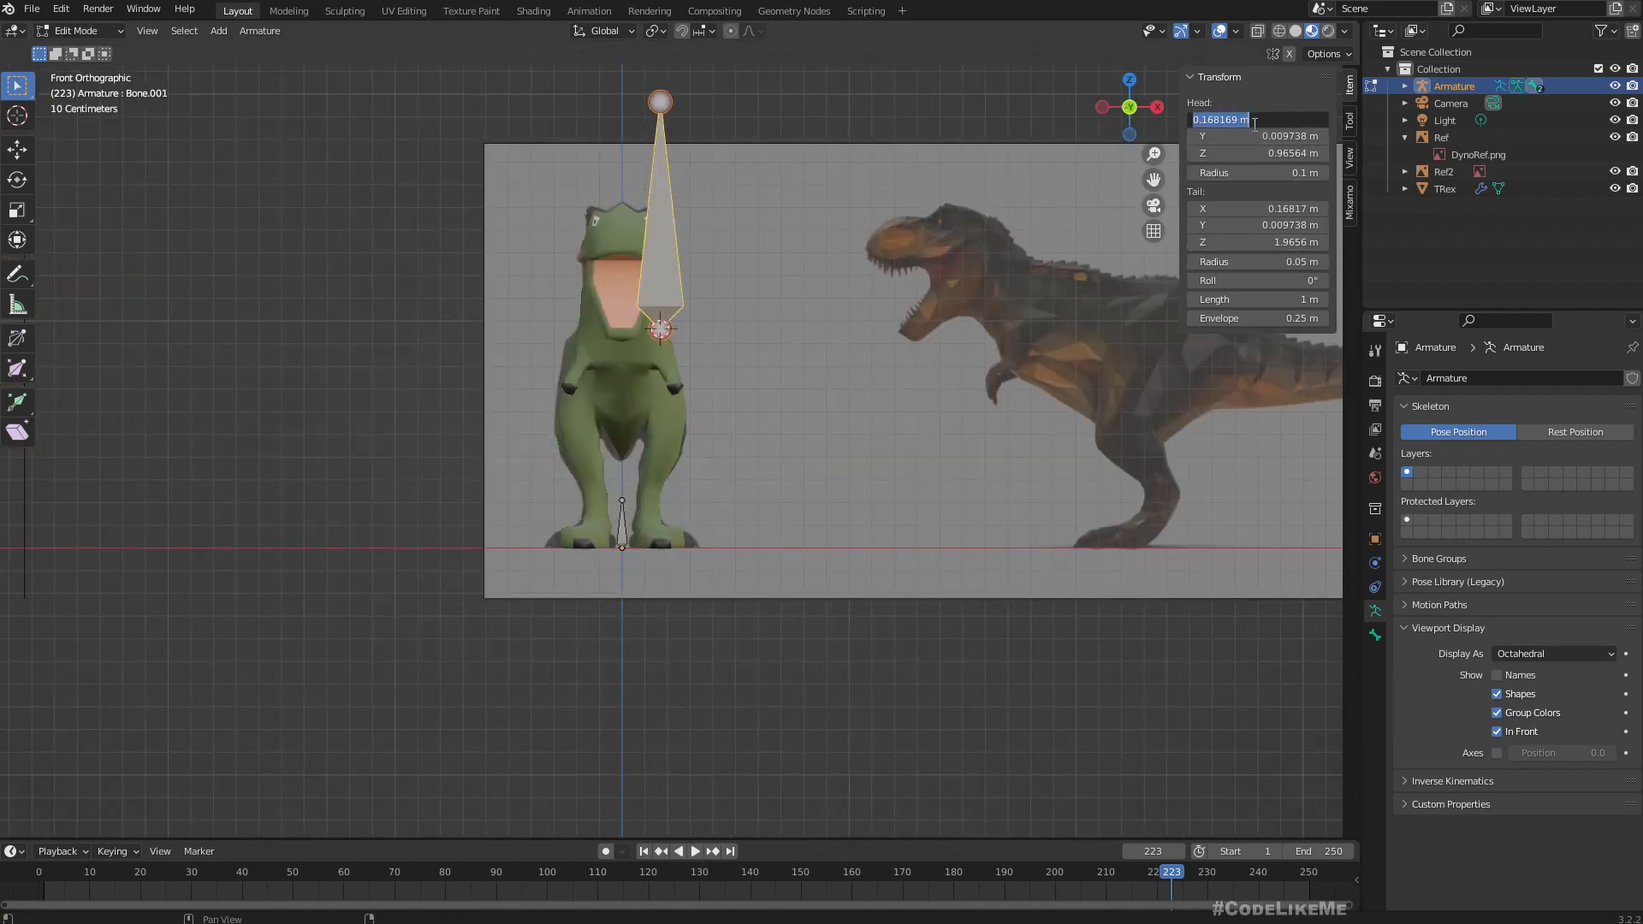
pyautogui.write('0')
pyautogui.press('Return')
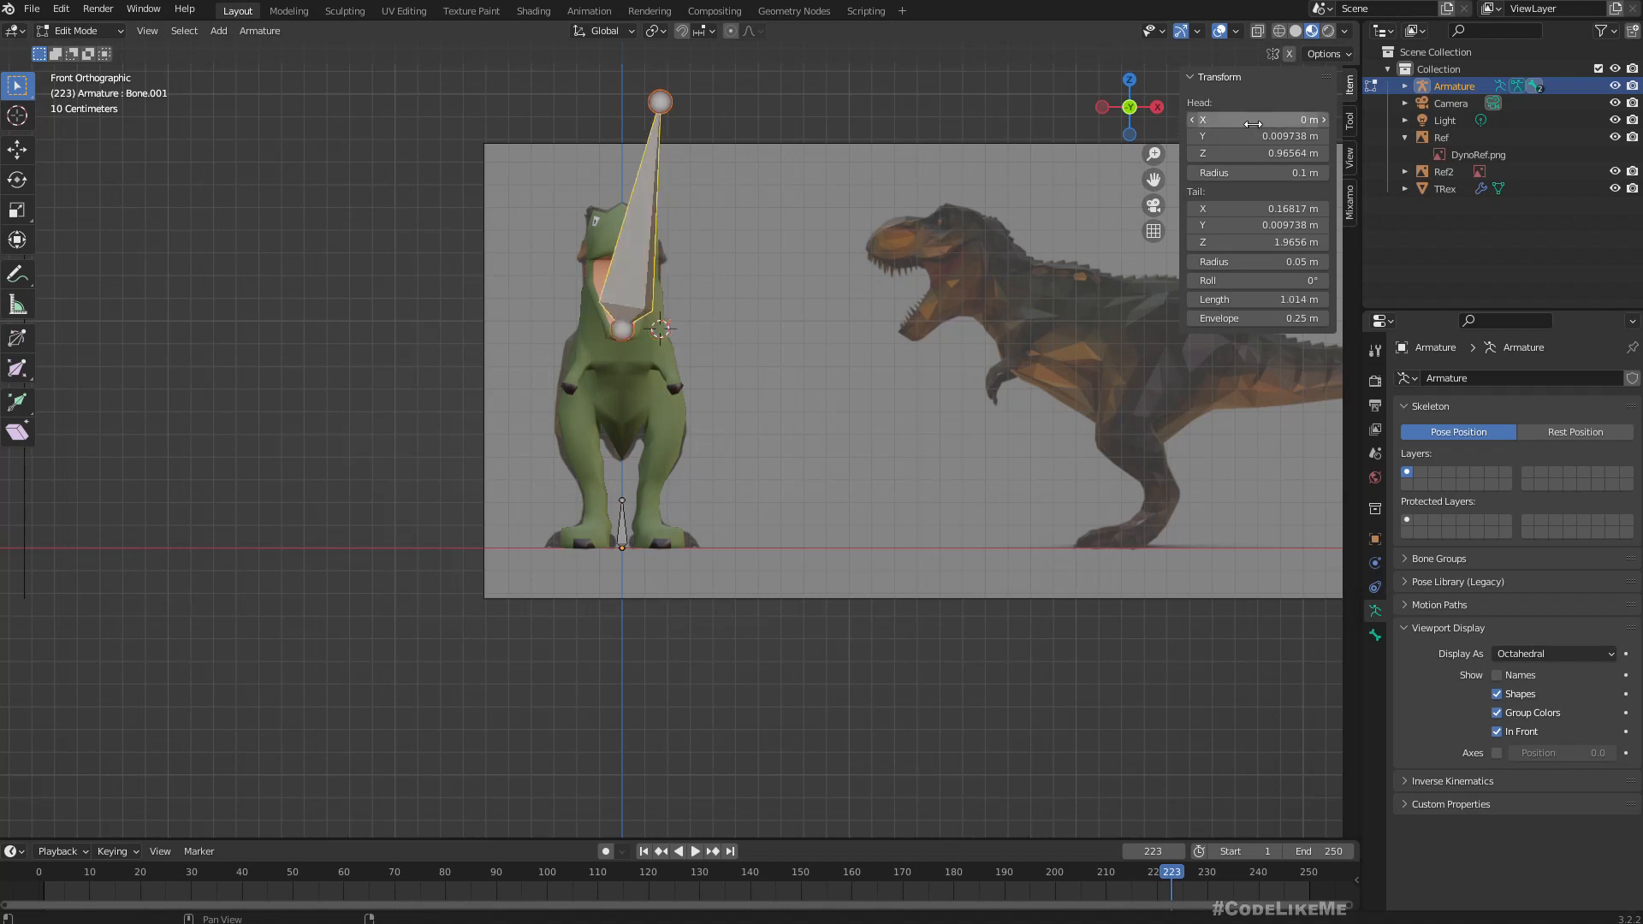
pyautogui.click(937, 88)
pyautogui.hotkey('ctrl', 'z')
pyautogui.hotkey('ctrl', 'z')
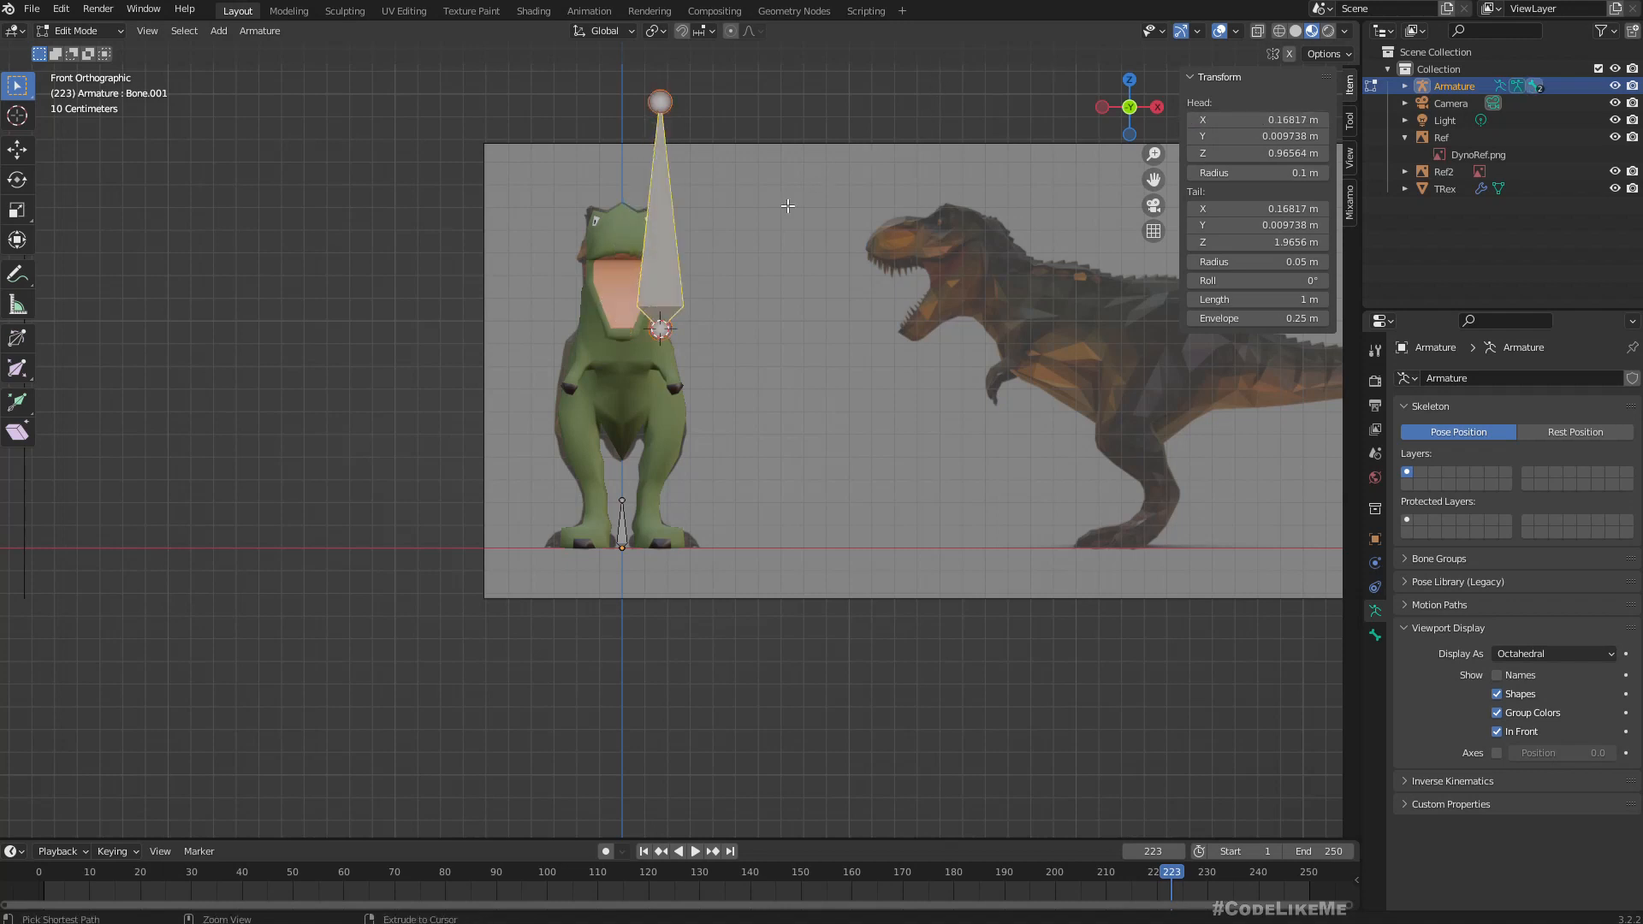
# Center the new bone on the body by setting both its head X and tail X to 0 m.
pyautogui.click(534, 116)
pyautogui.click(657, 219)
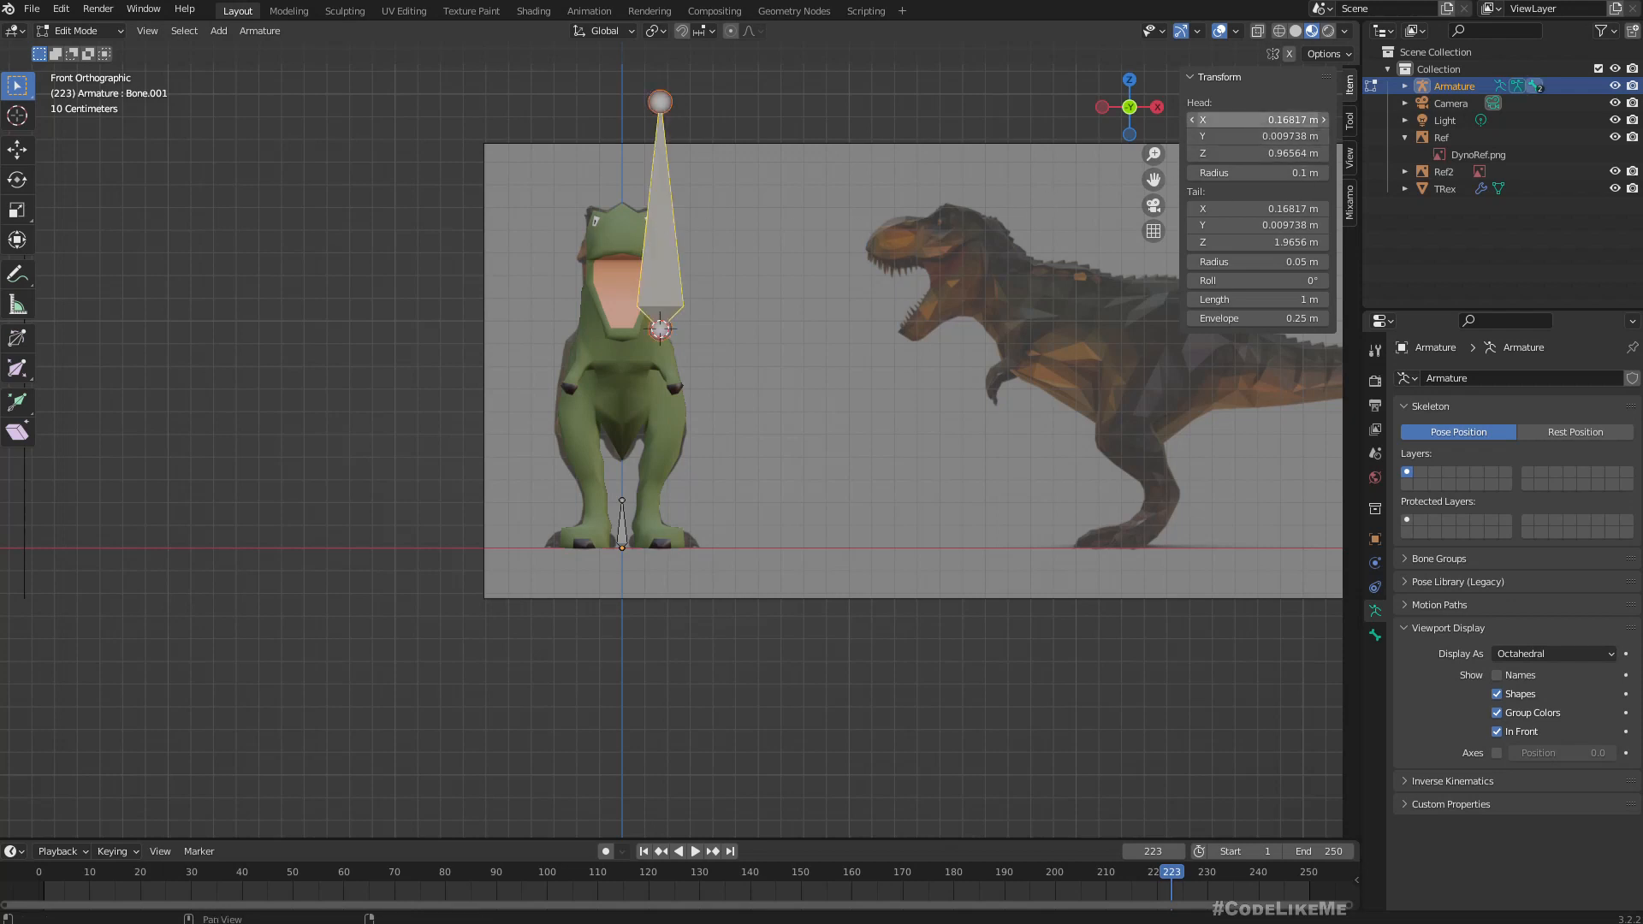
pyautogui.doubleClick(1258, 121)
pyautogui.write('0')
pyautogui.press('Tab')
pyautogui.press('Tab')
pyautogui.press('Tab')
pyautogui.press('Tab')
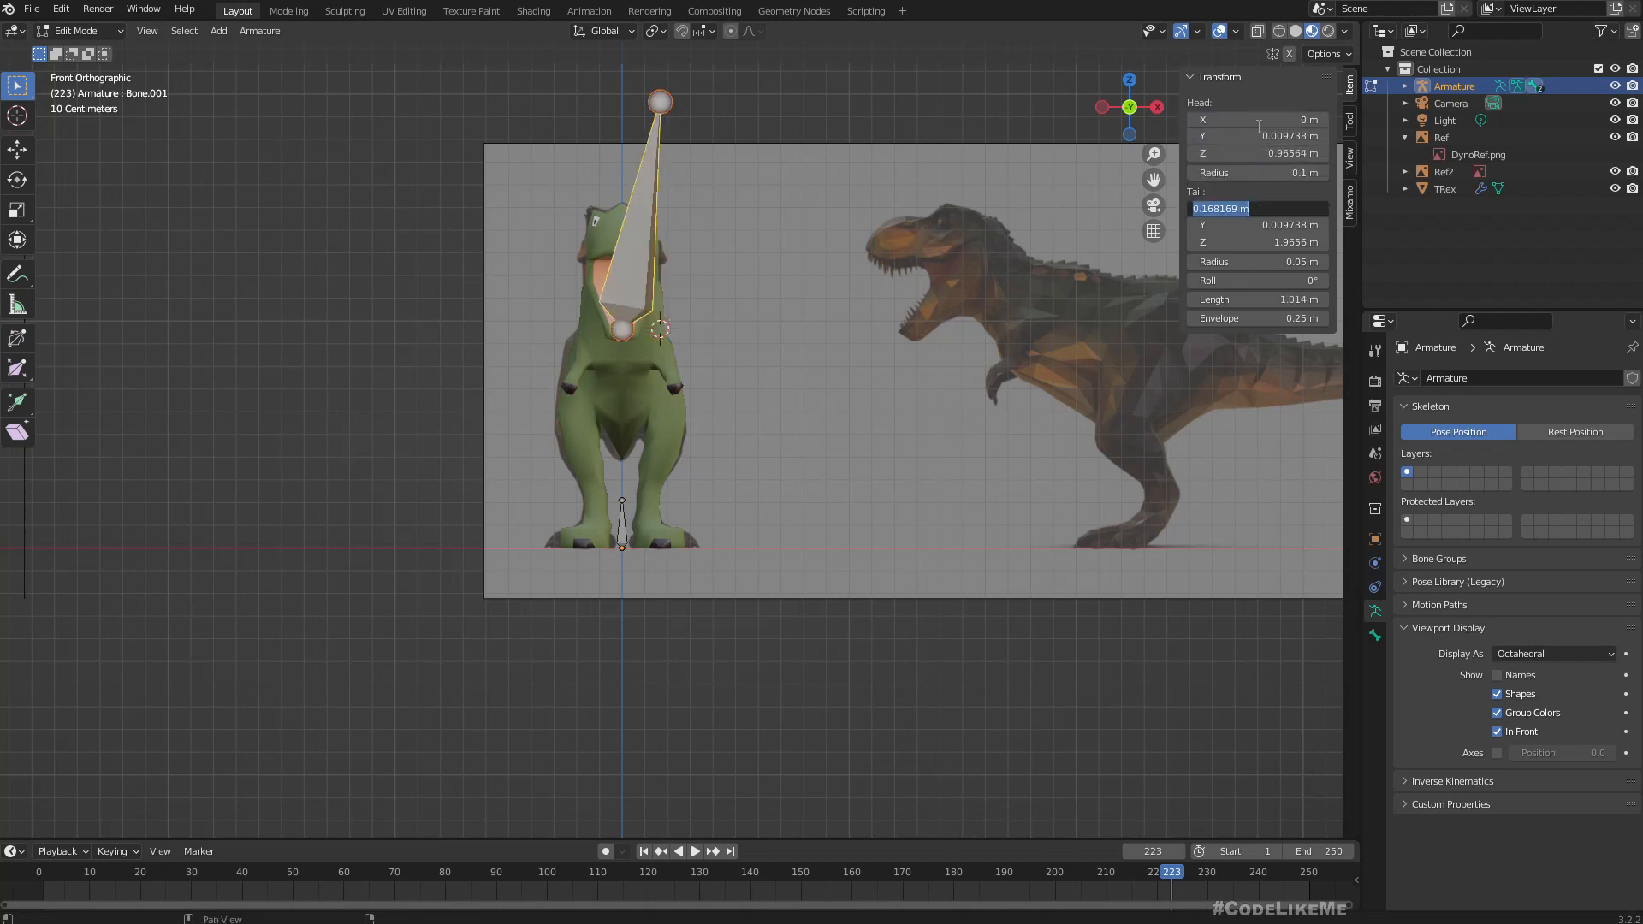
pyautogui.write('0')
pyautogui.press('Return')
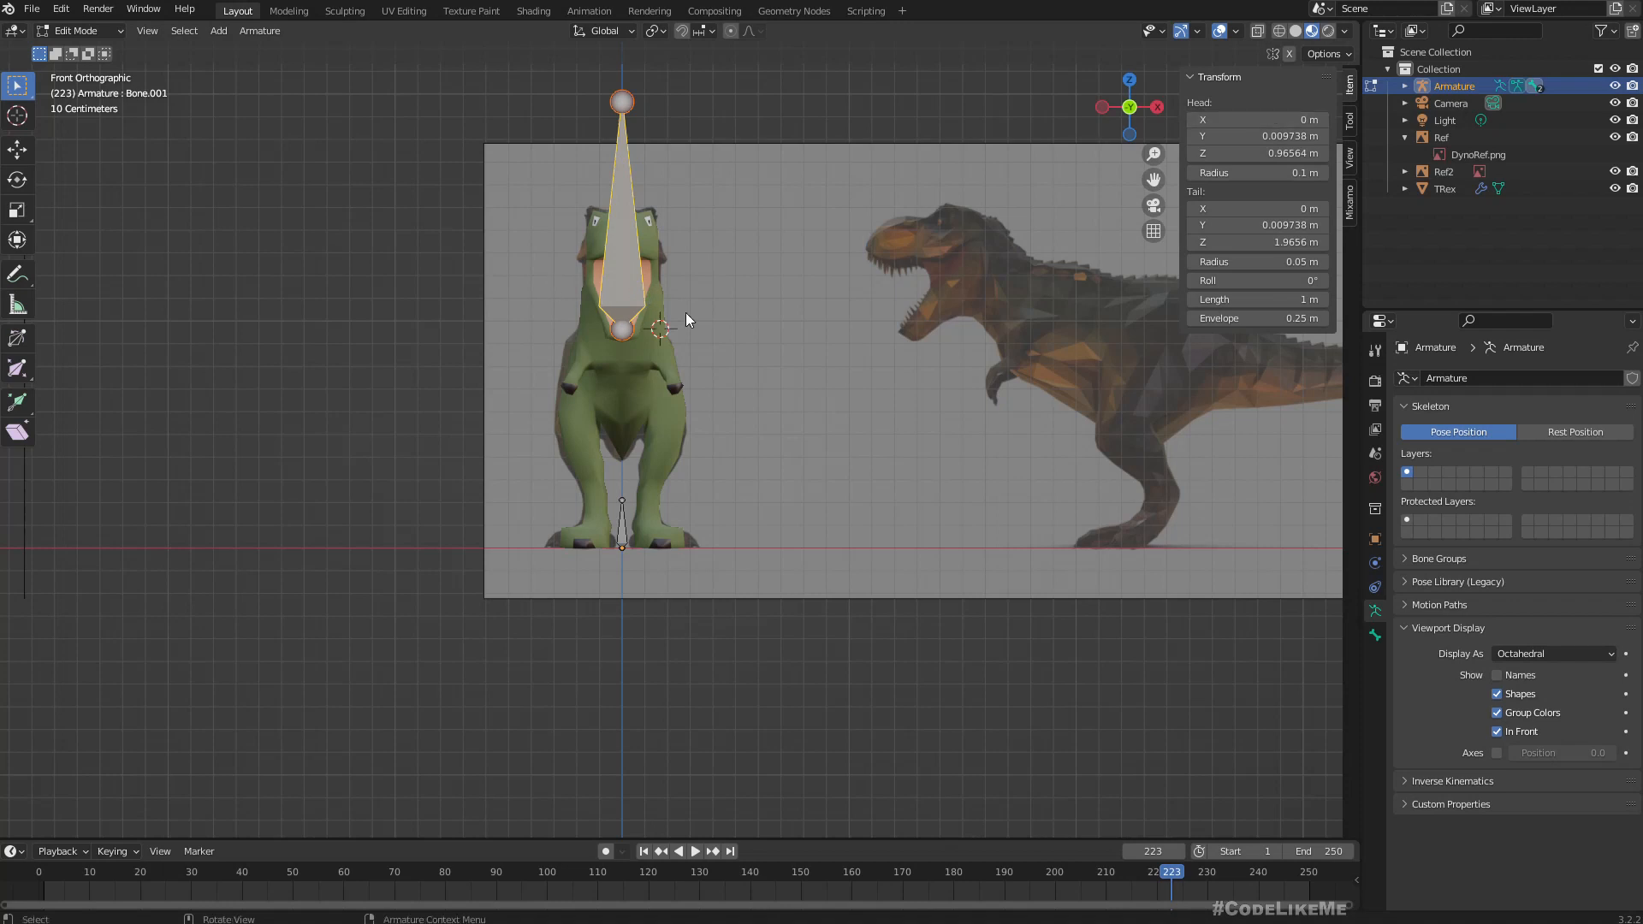
# In right orthographic view, move the new bone's tail down and forward to the upper thigh, making the bone about 0.27 m long.
pyautogui.moveTo(815, 315); pyautogui.dragTo(650, 344, button='middle')
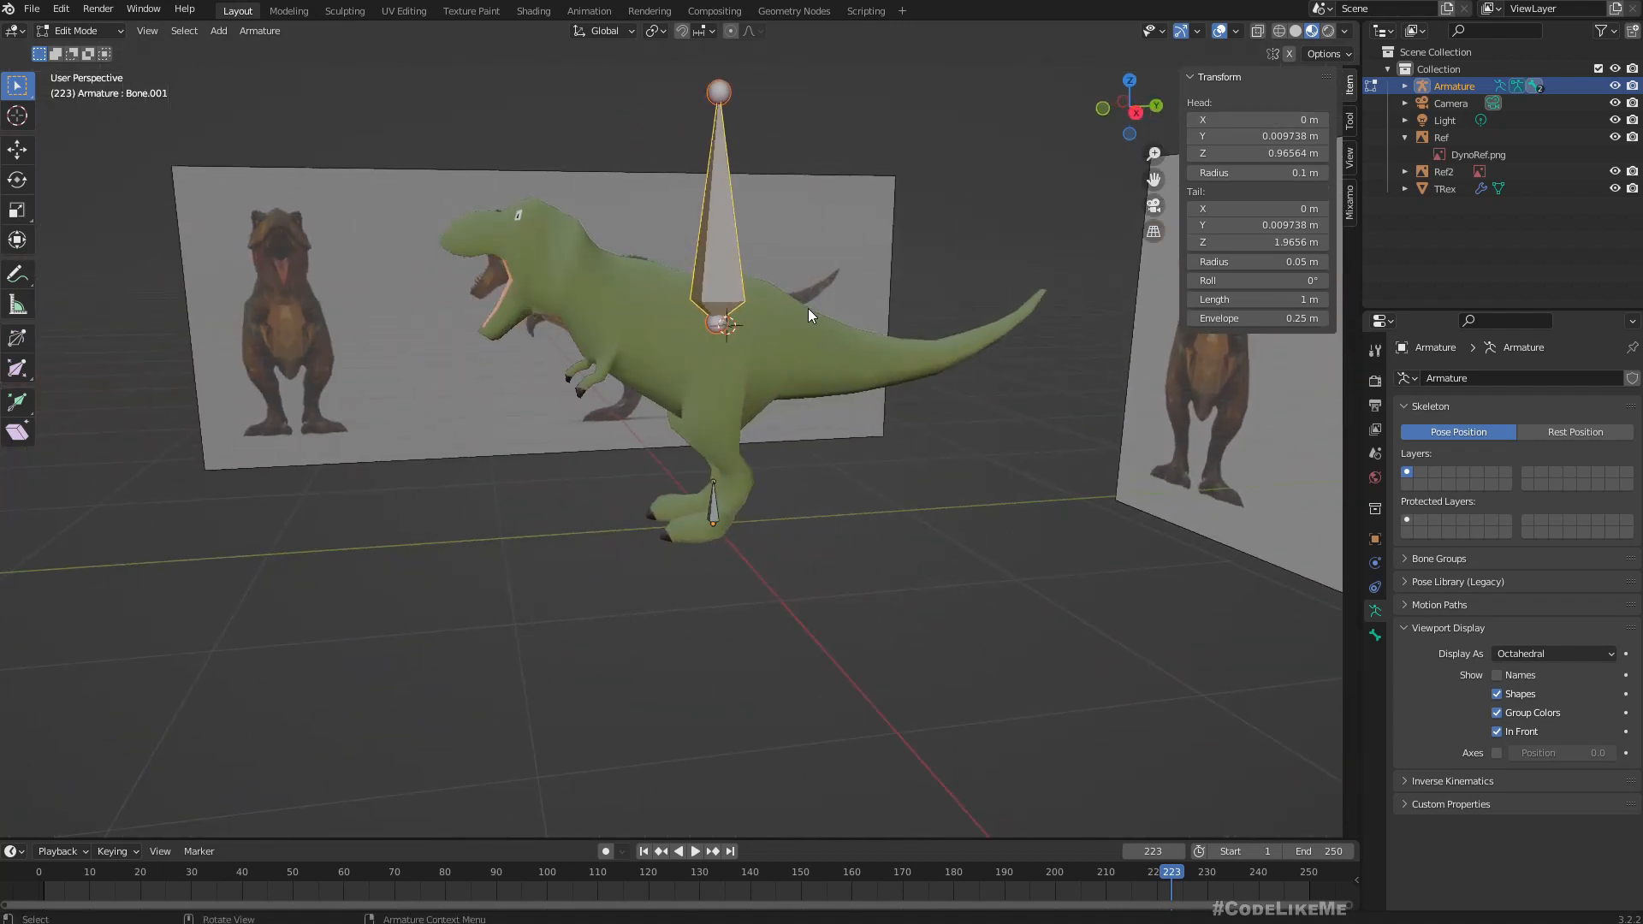
pyautogui.moveTo(808, 308); pyautogui.dragTo(794, 301, button='middle')
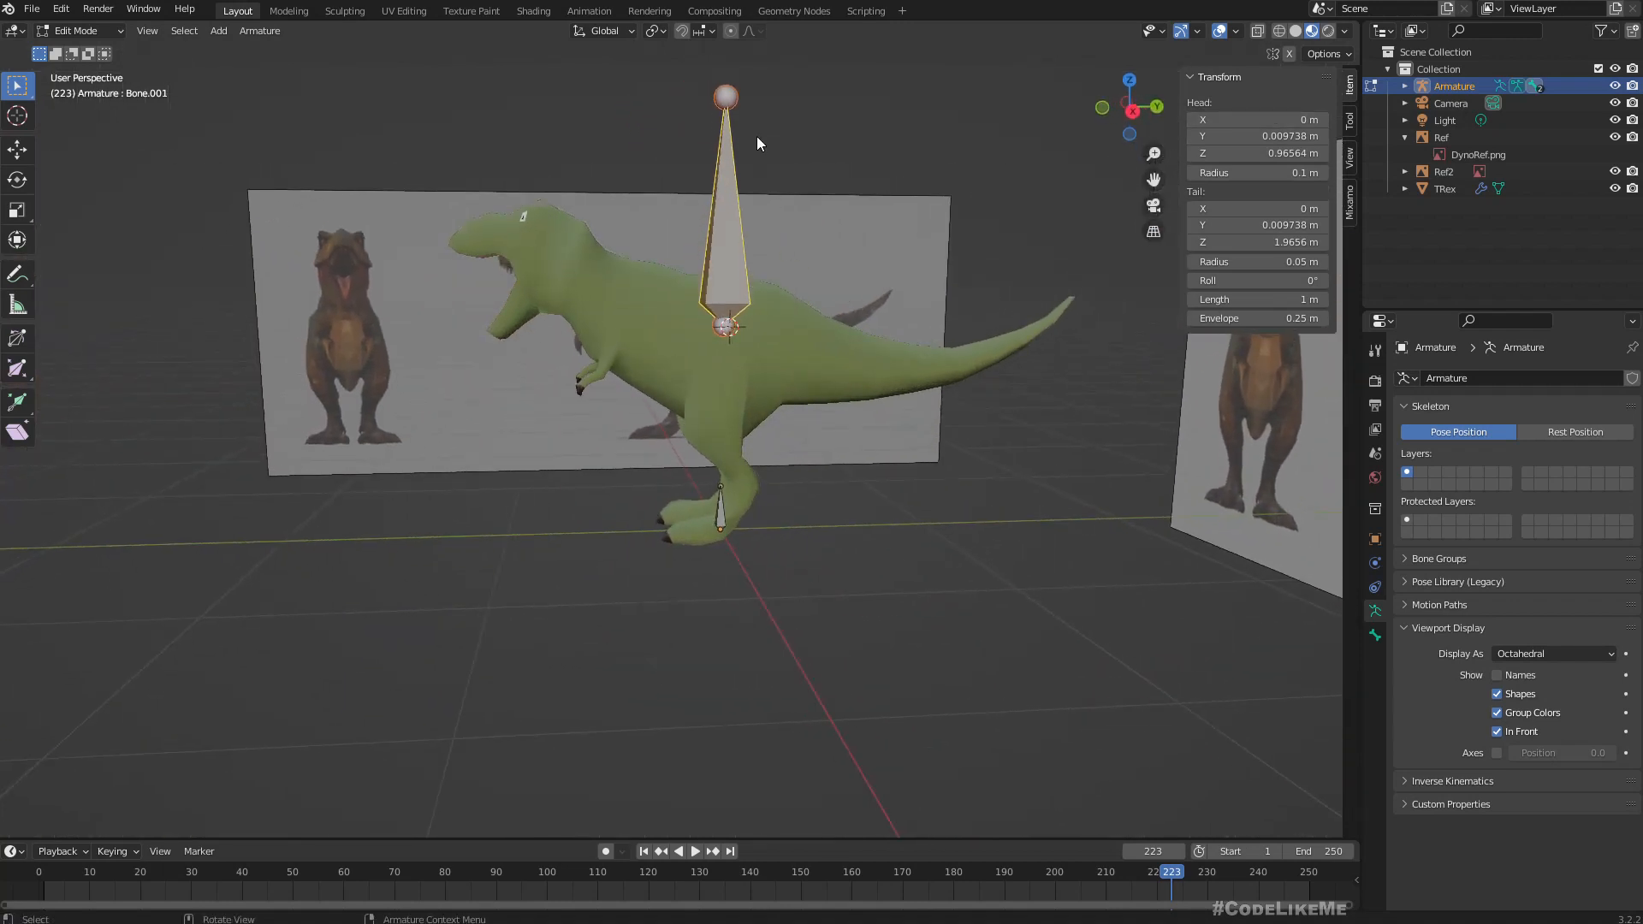
pyautogui.press('KP_3')
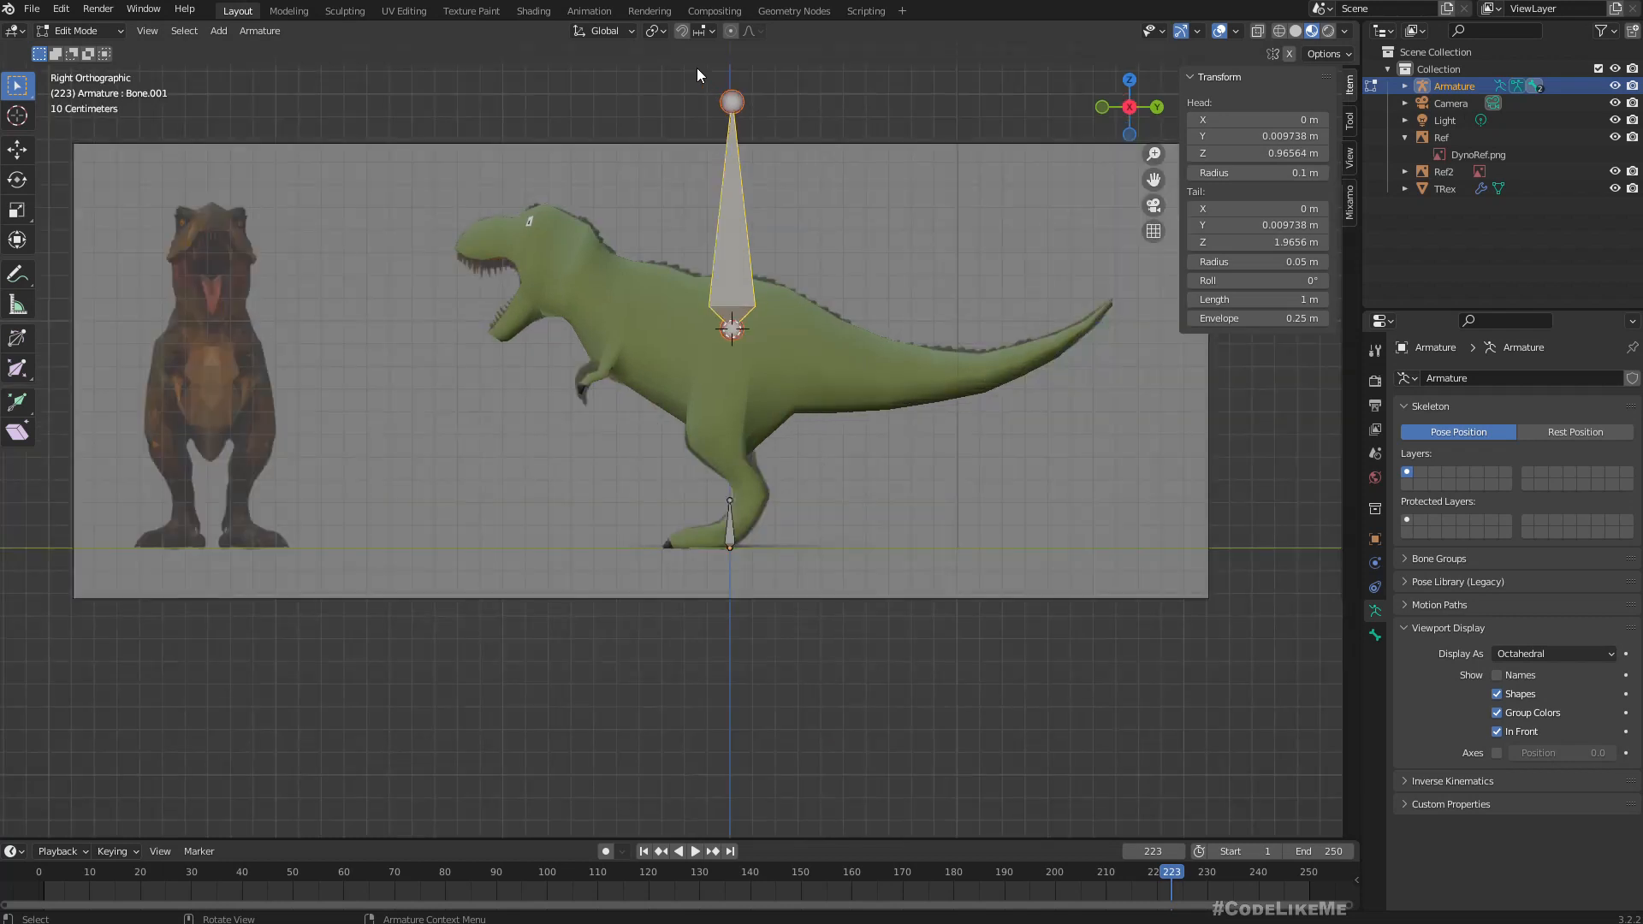
pyautogui.click(765, 131)
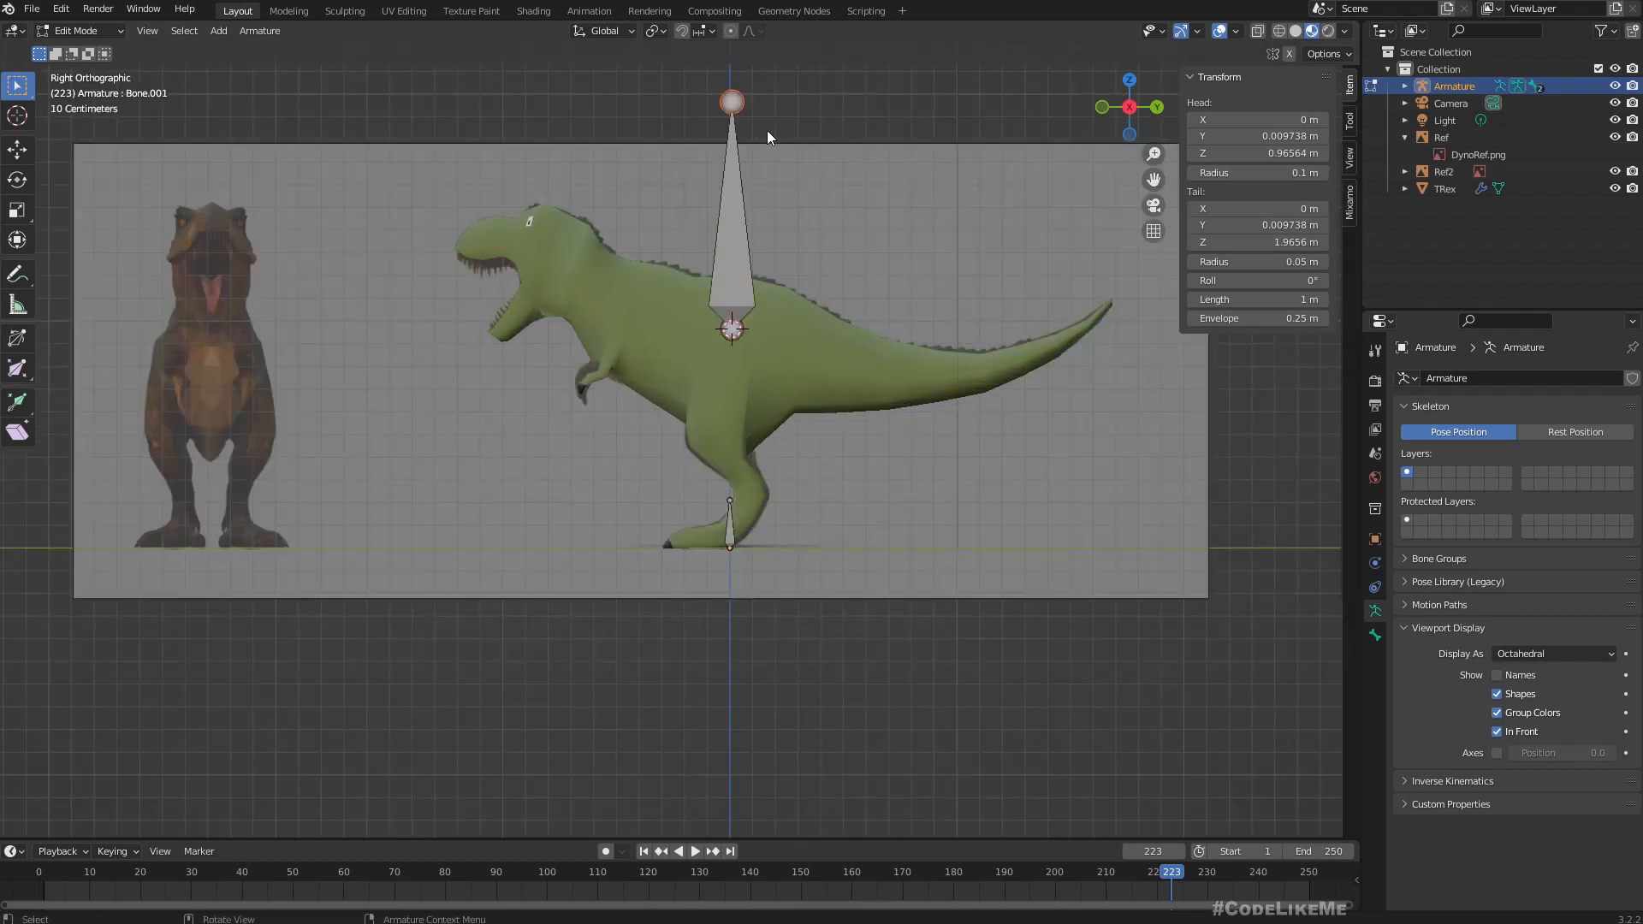
pyautogui.press('g')
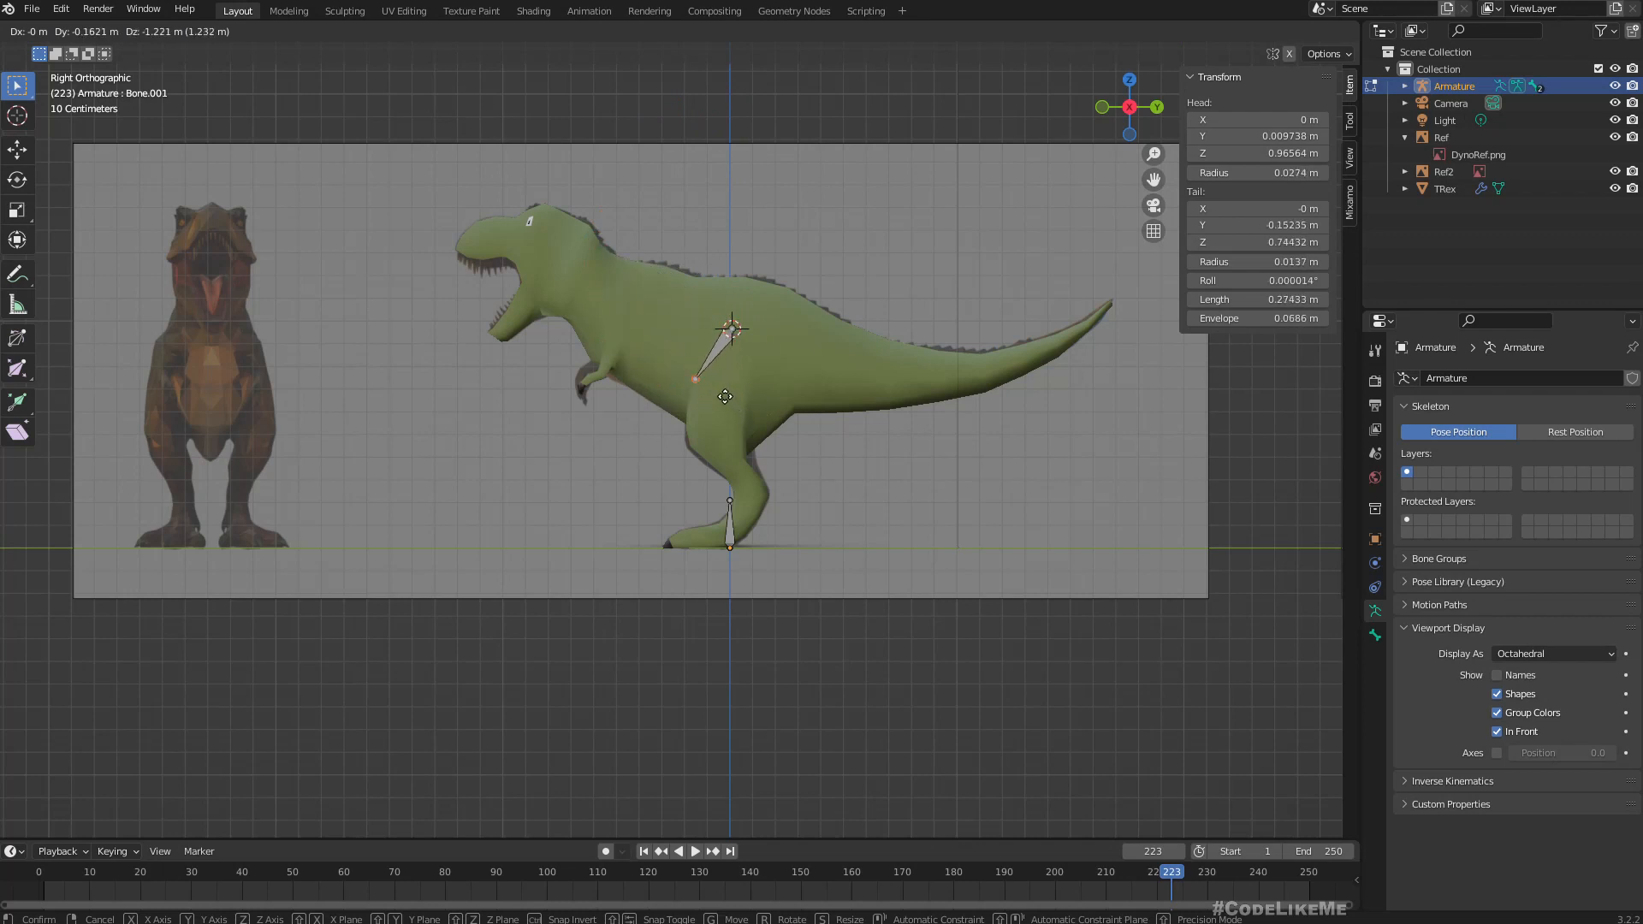
pyautogui.click(724, 396)
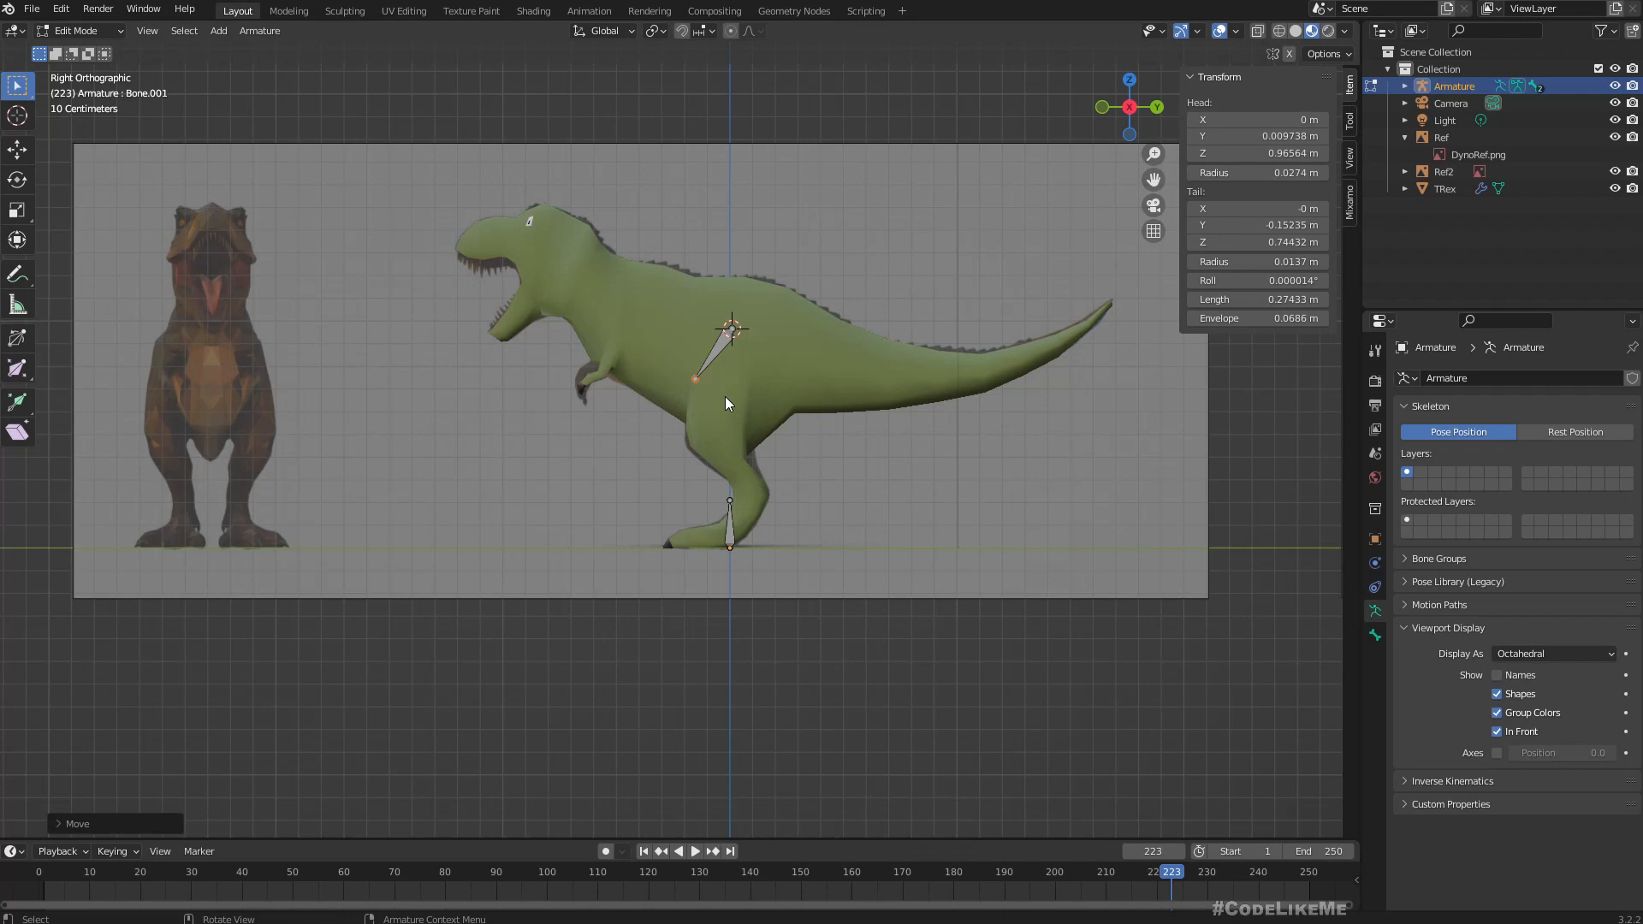
pyautogui.scroll(3, 726, 397)
pyautogui.scroll(-3, 757, 346)
# Parent the hip bone to the root bone between the feet with Keep Offset.
pyautogui.click(722, 344)
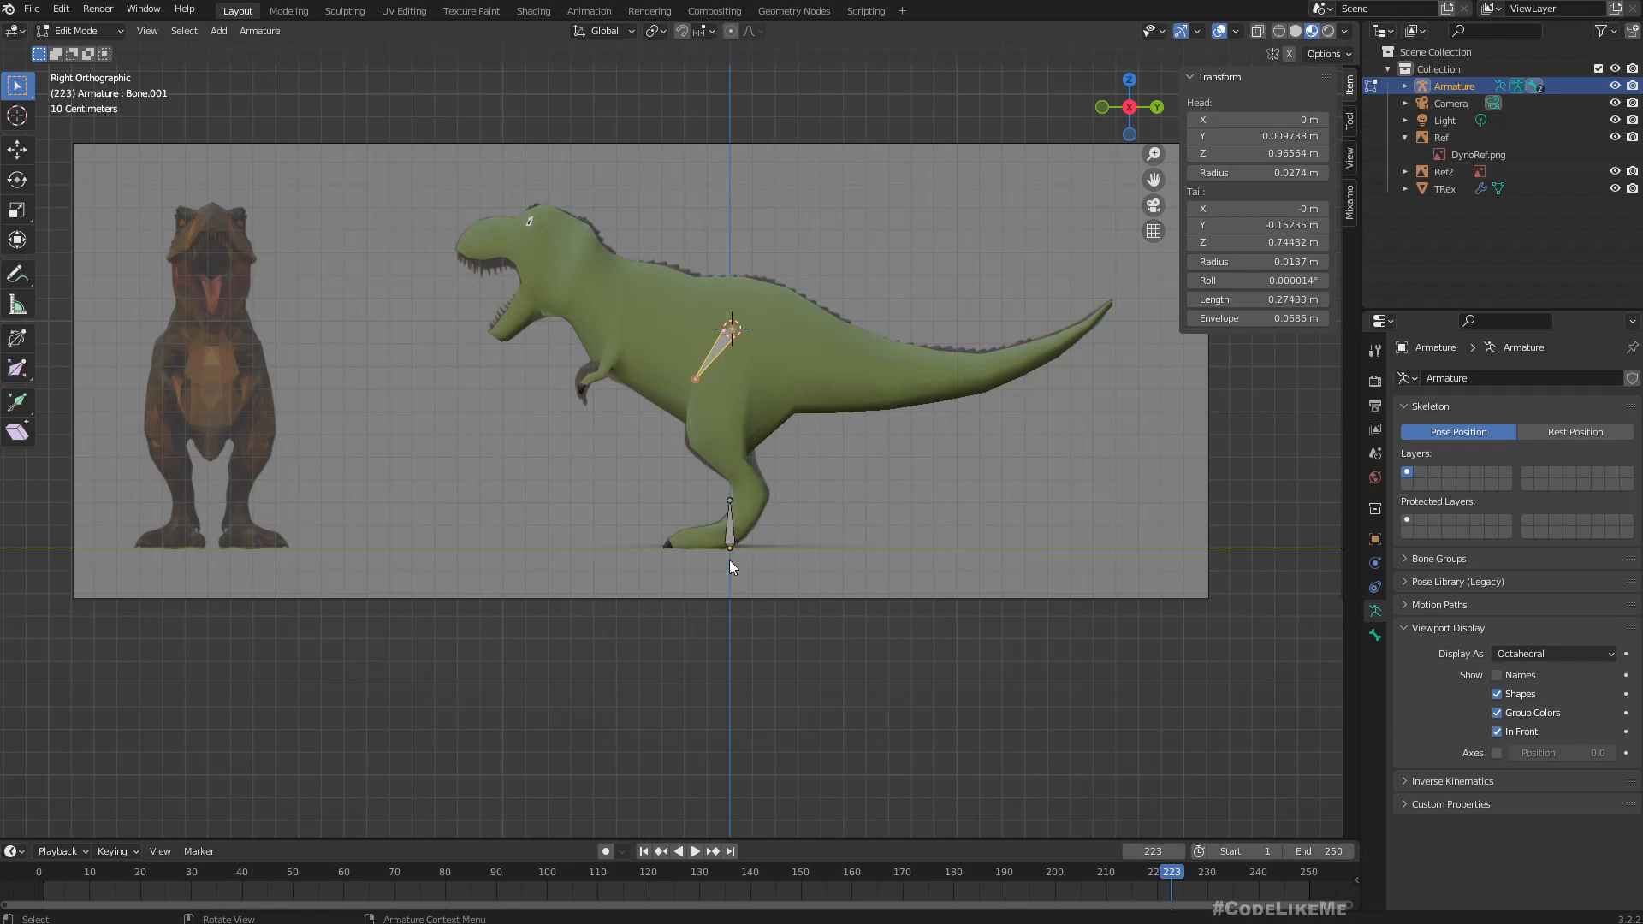
pyautogui.moveTo(660, 520); pyautogui.dragTo(673, 408, button='middle')
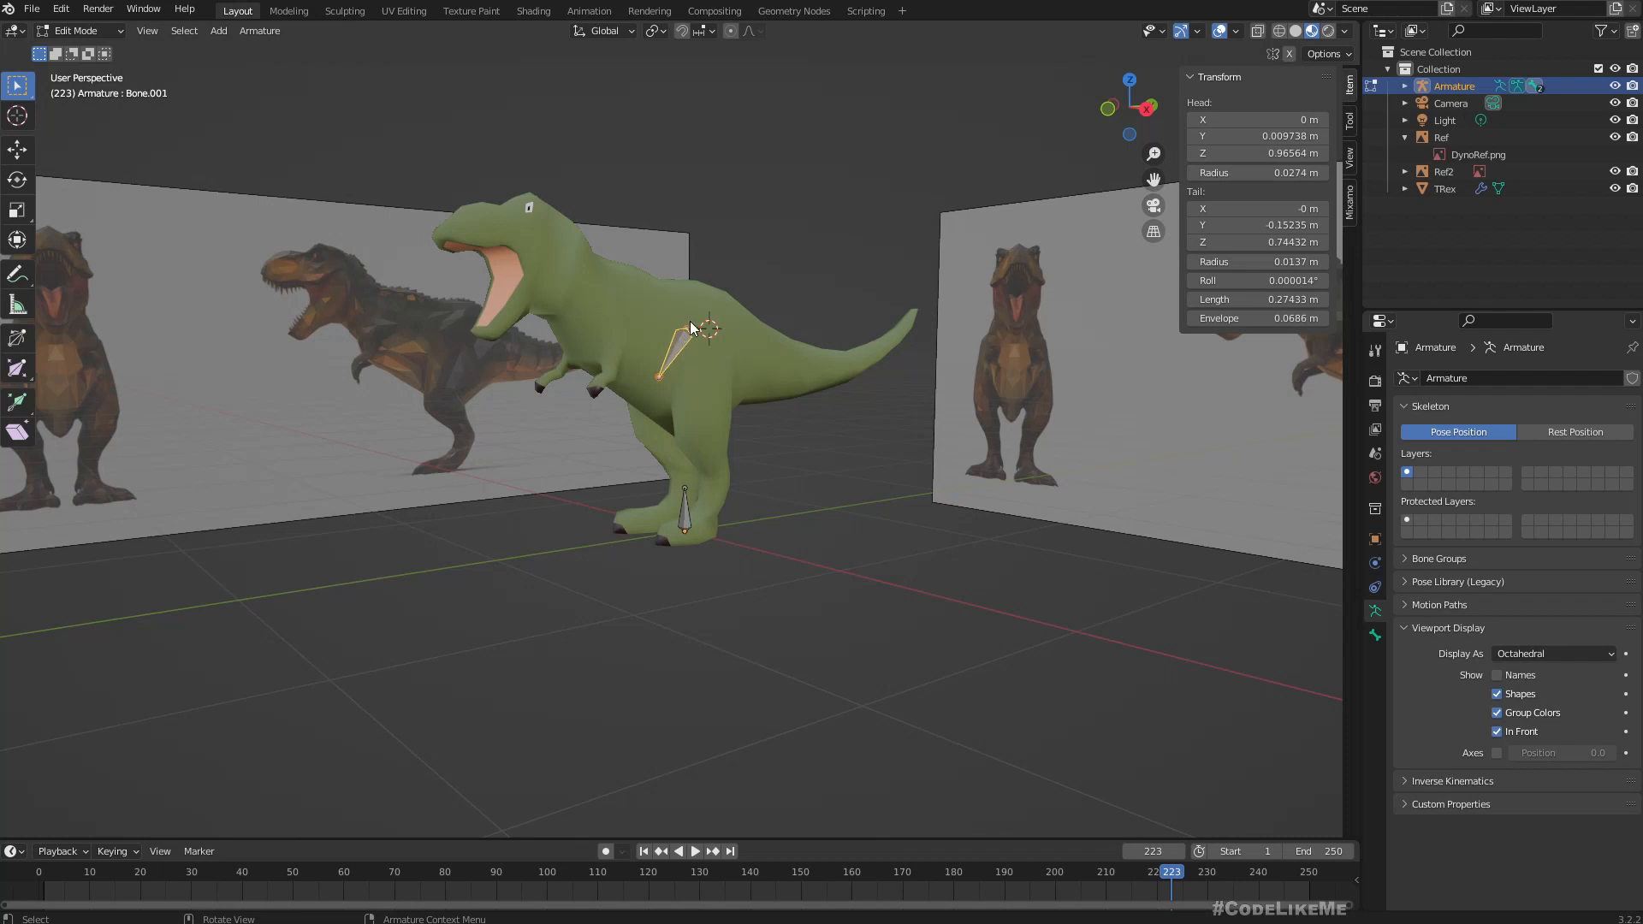
pyautogui.press('KP_3')
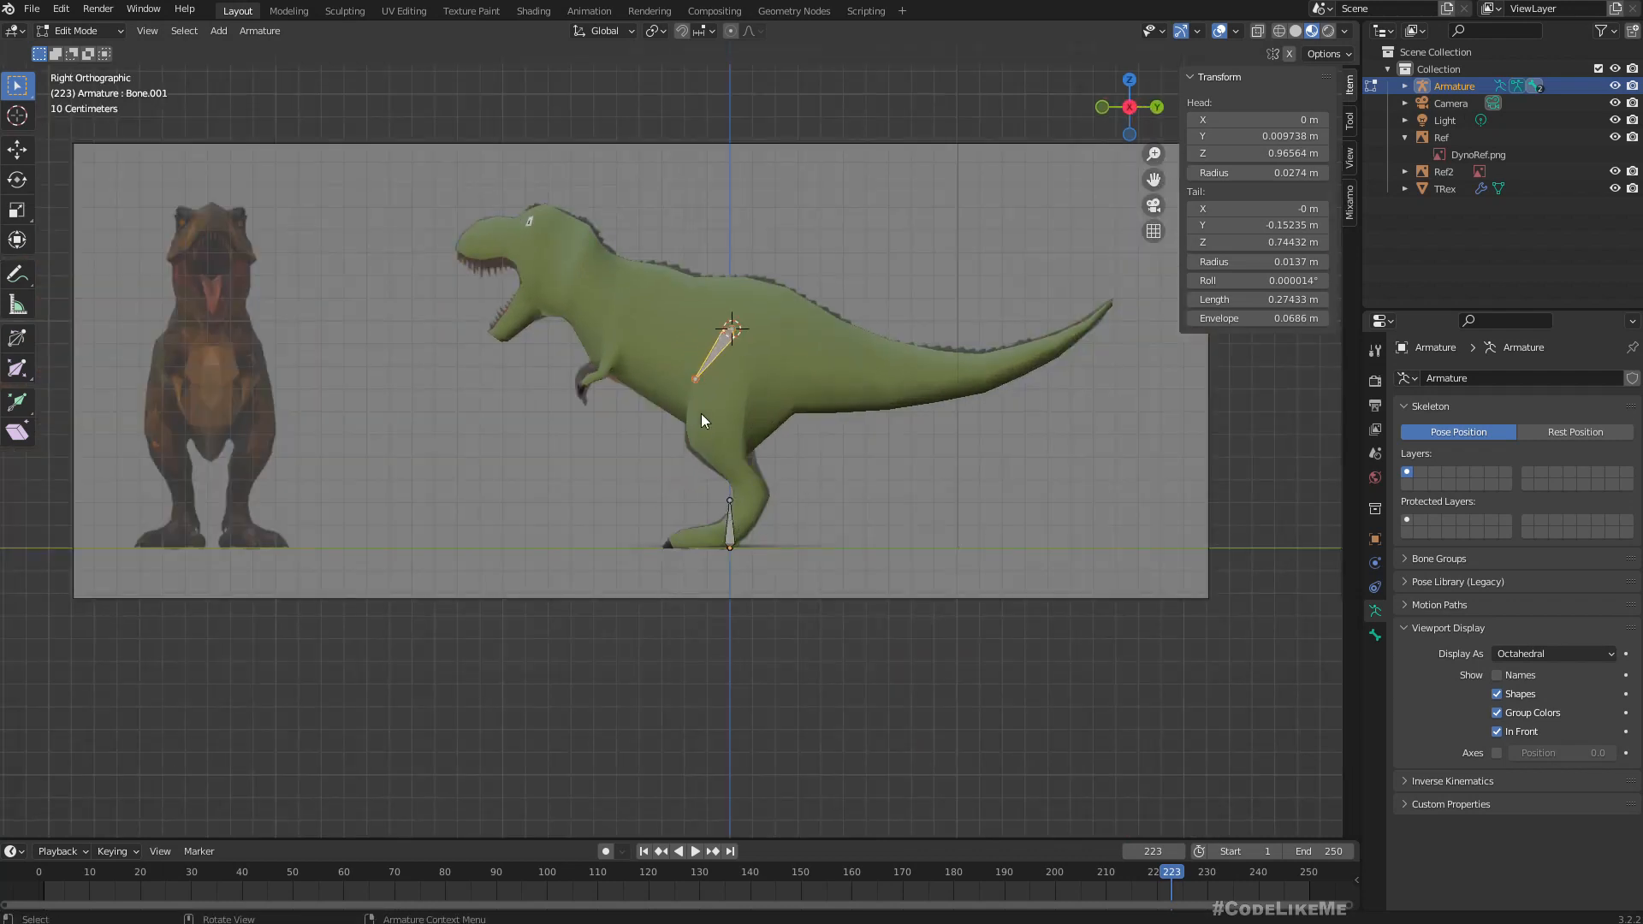
pyautogui.keyDown('shift'); pyautogui.click(728, 535); pyautogui.keyUp('shift')
pyautogui.hotkey('ctrl', 'p')
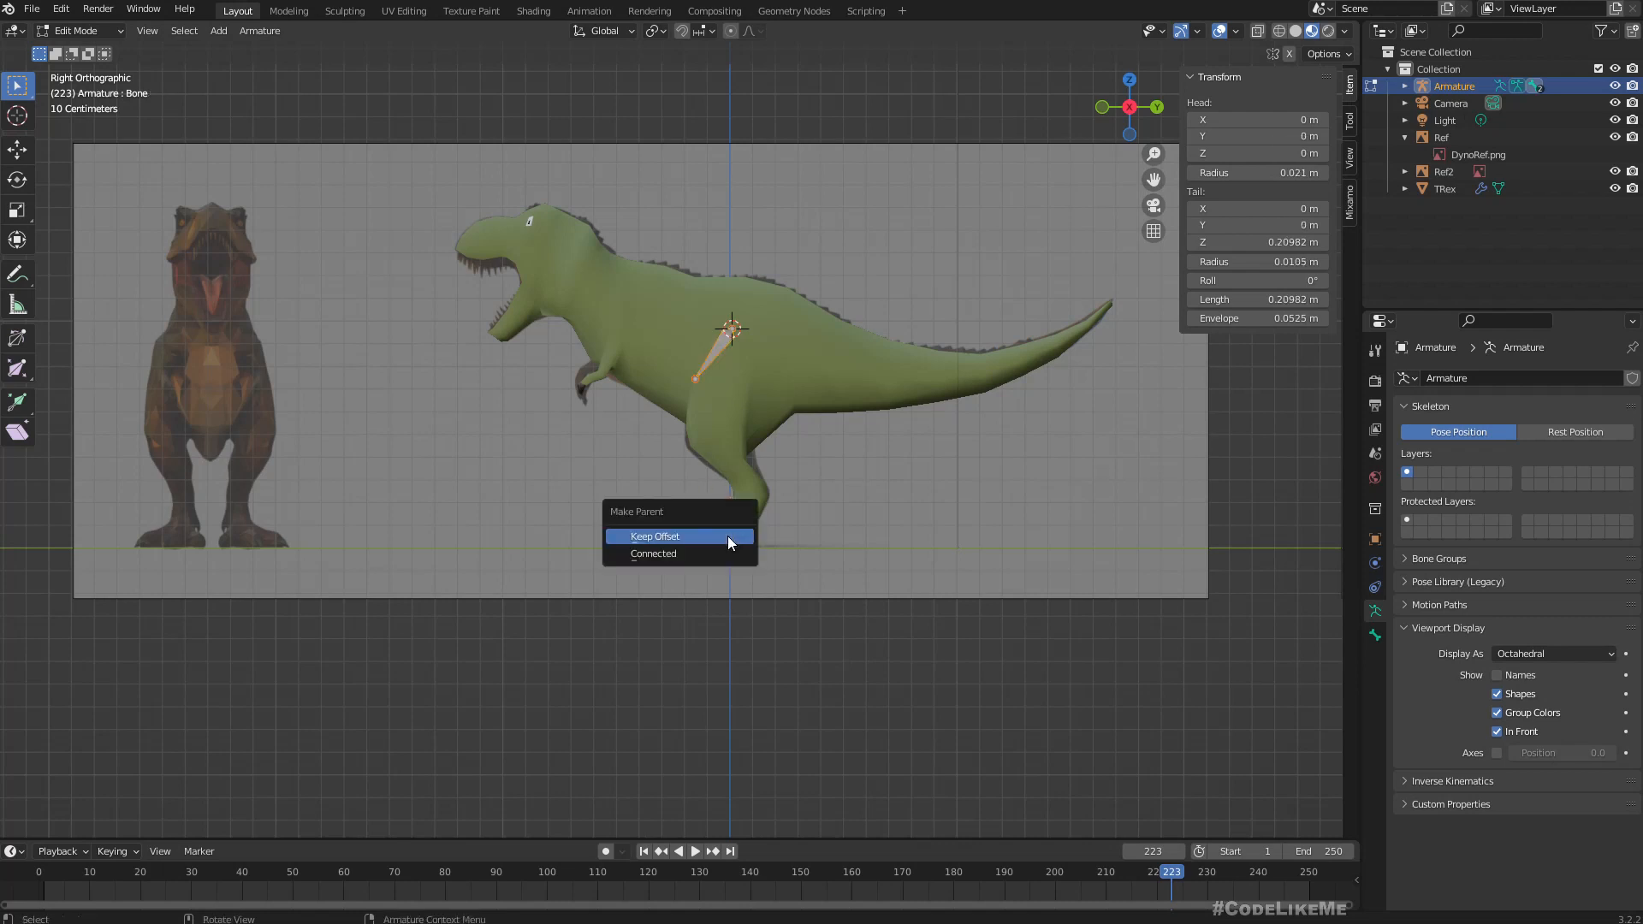
pyautogui.click(728, 535)
pyautogui.click(600, 498)
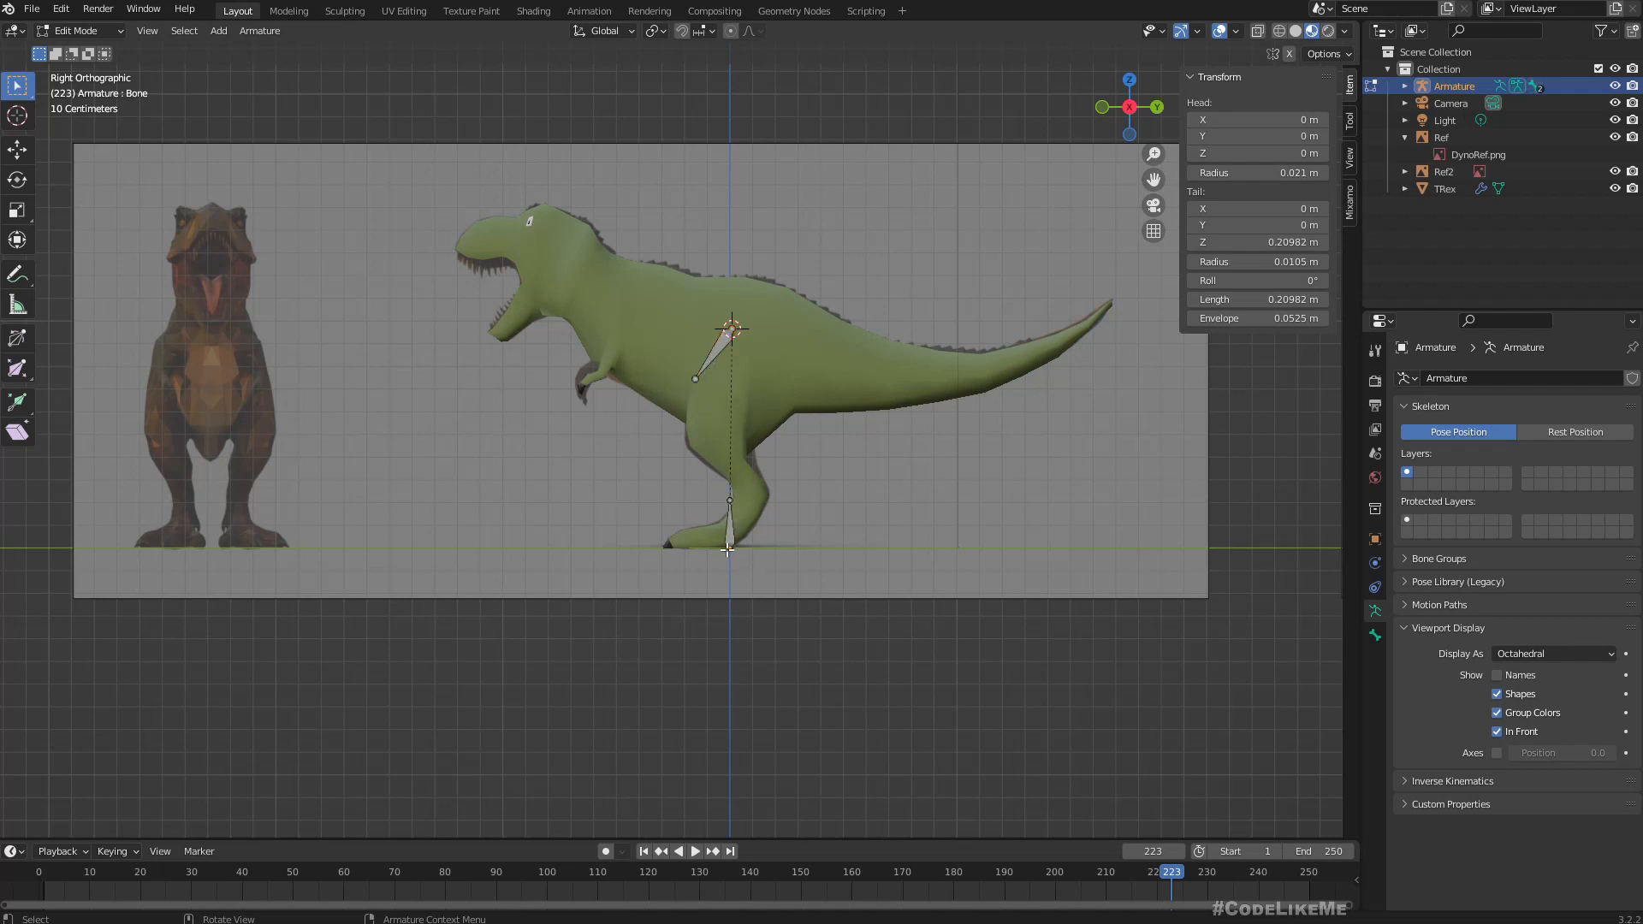
# Test the bone parenting in Pose Mode by moving the root bone and the hip bone, cancel both moves and return to Edit Mode.
pyautogui.click(85, 30)
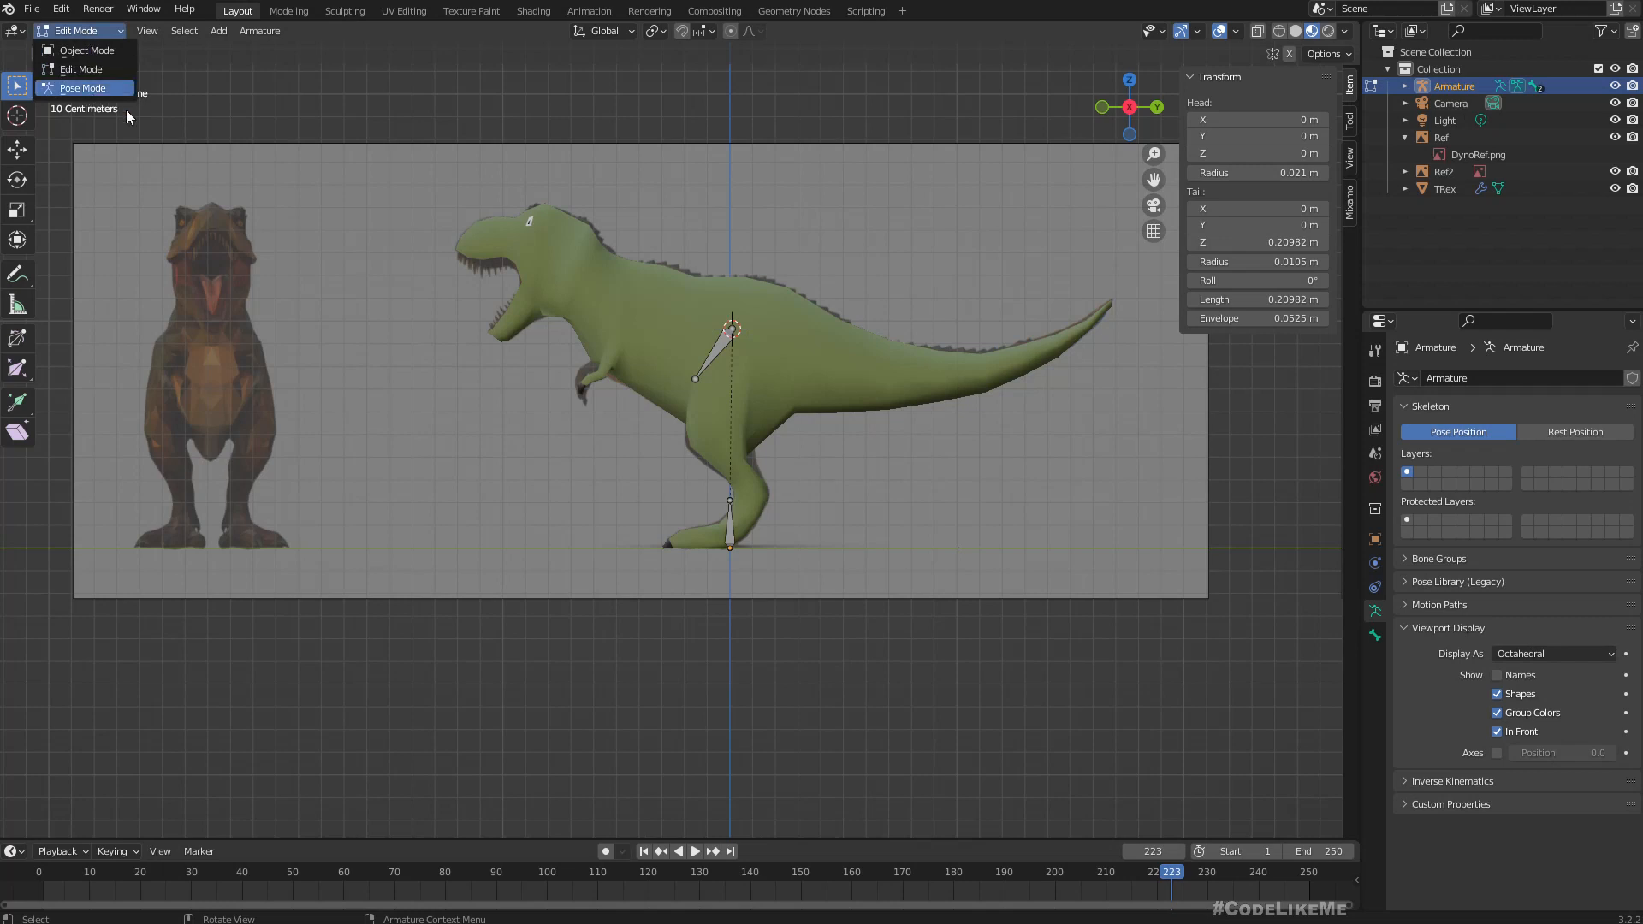
pyautogui.click(94, 89)
pyautogui.click(729, 536)
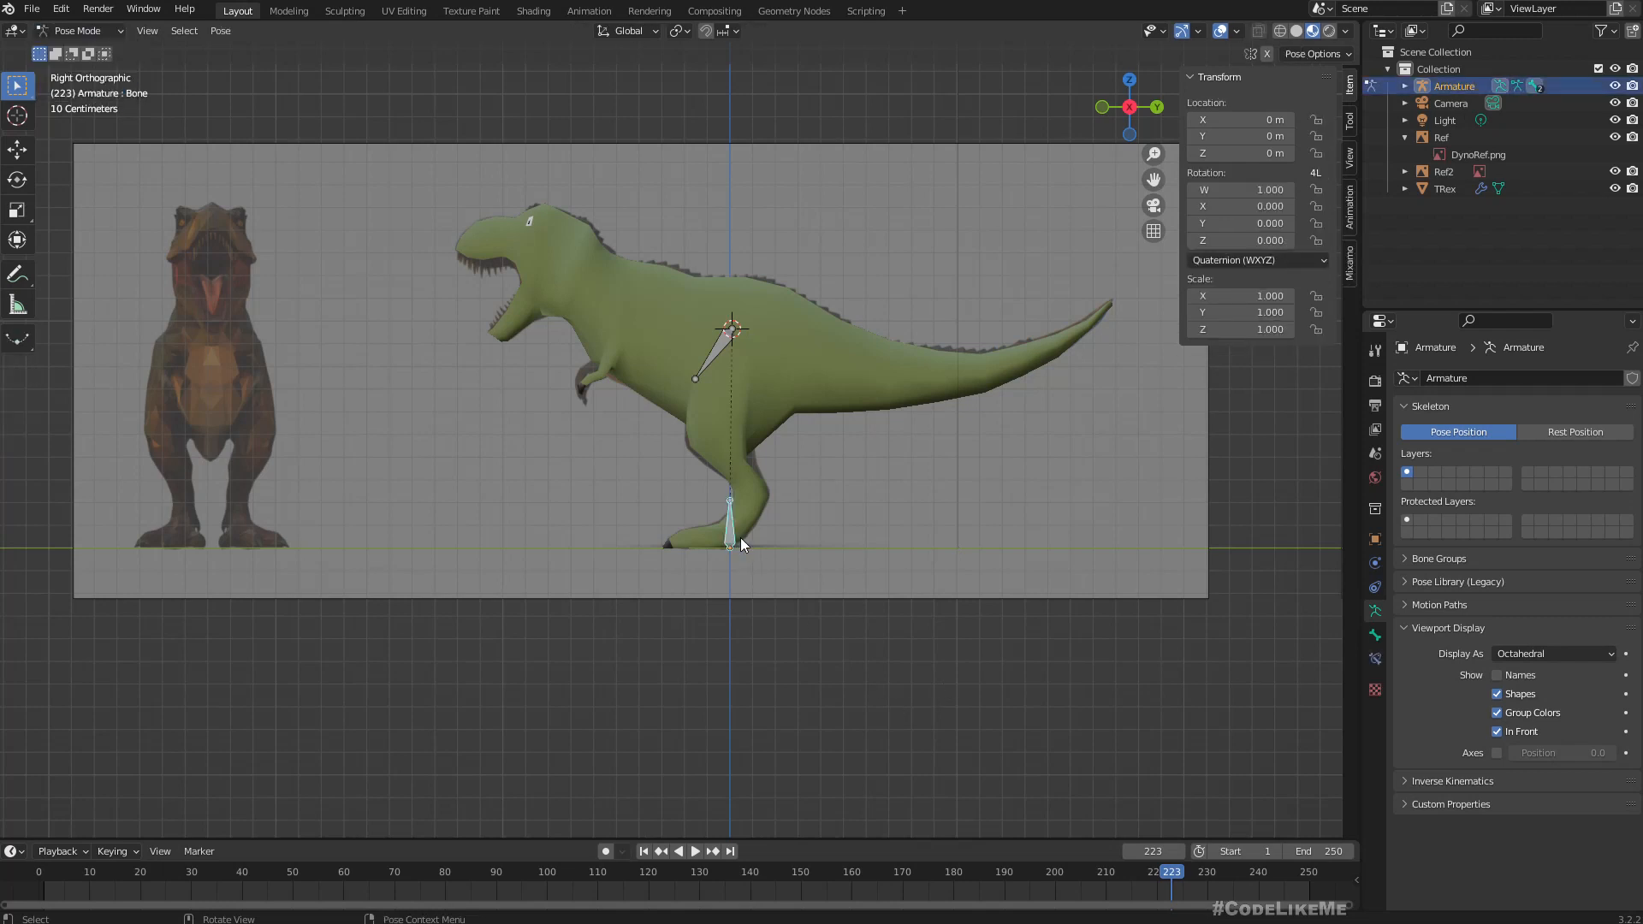
pyautogui.press('g')
pyautogui.rightClick(686, 484)
pyautogui.scroll(2, 735, 325)
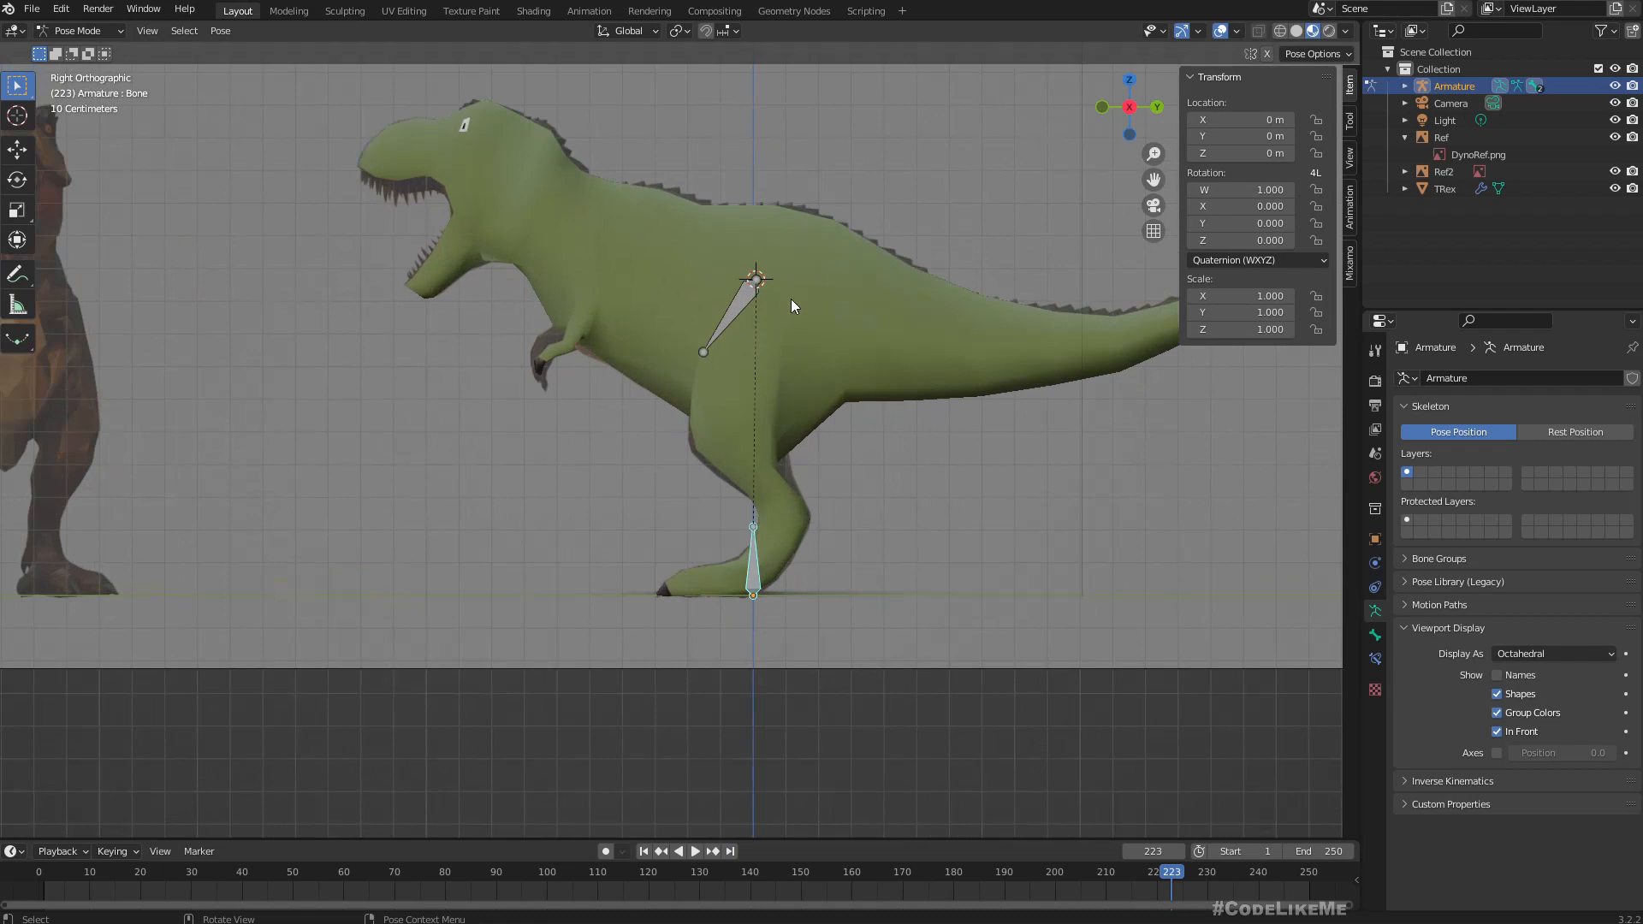
pyautogui.click(722, 325)
pyautogui.press('g')
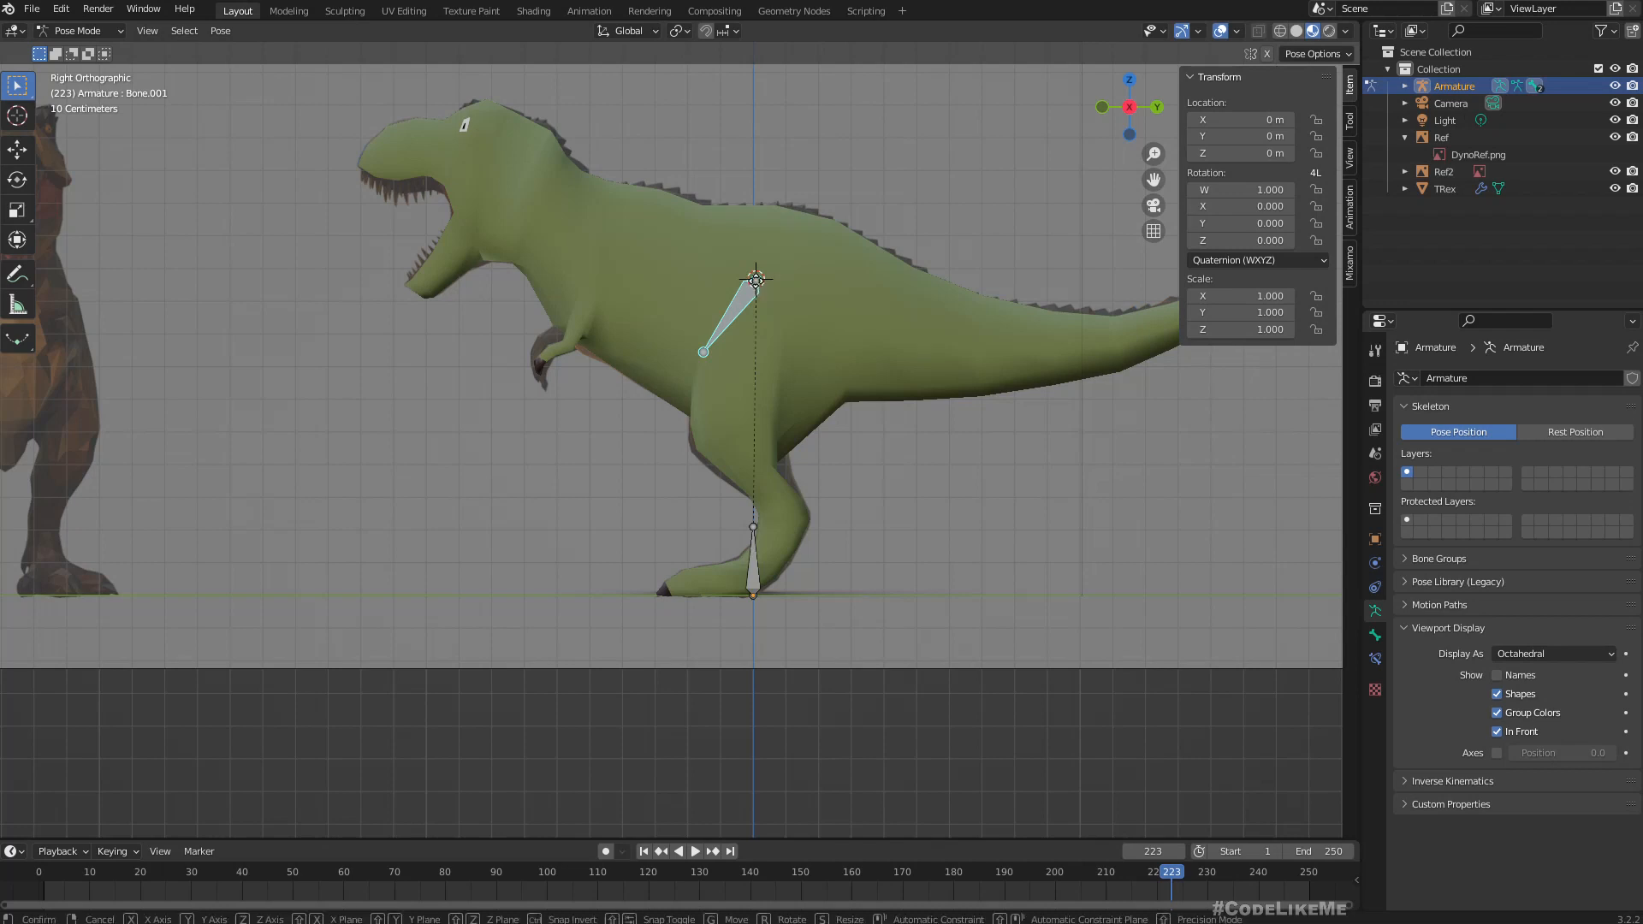
pyautogui.rightClick(751, 321)
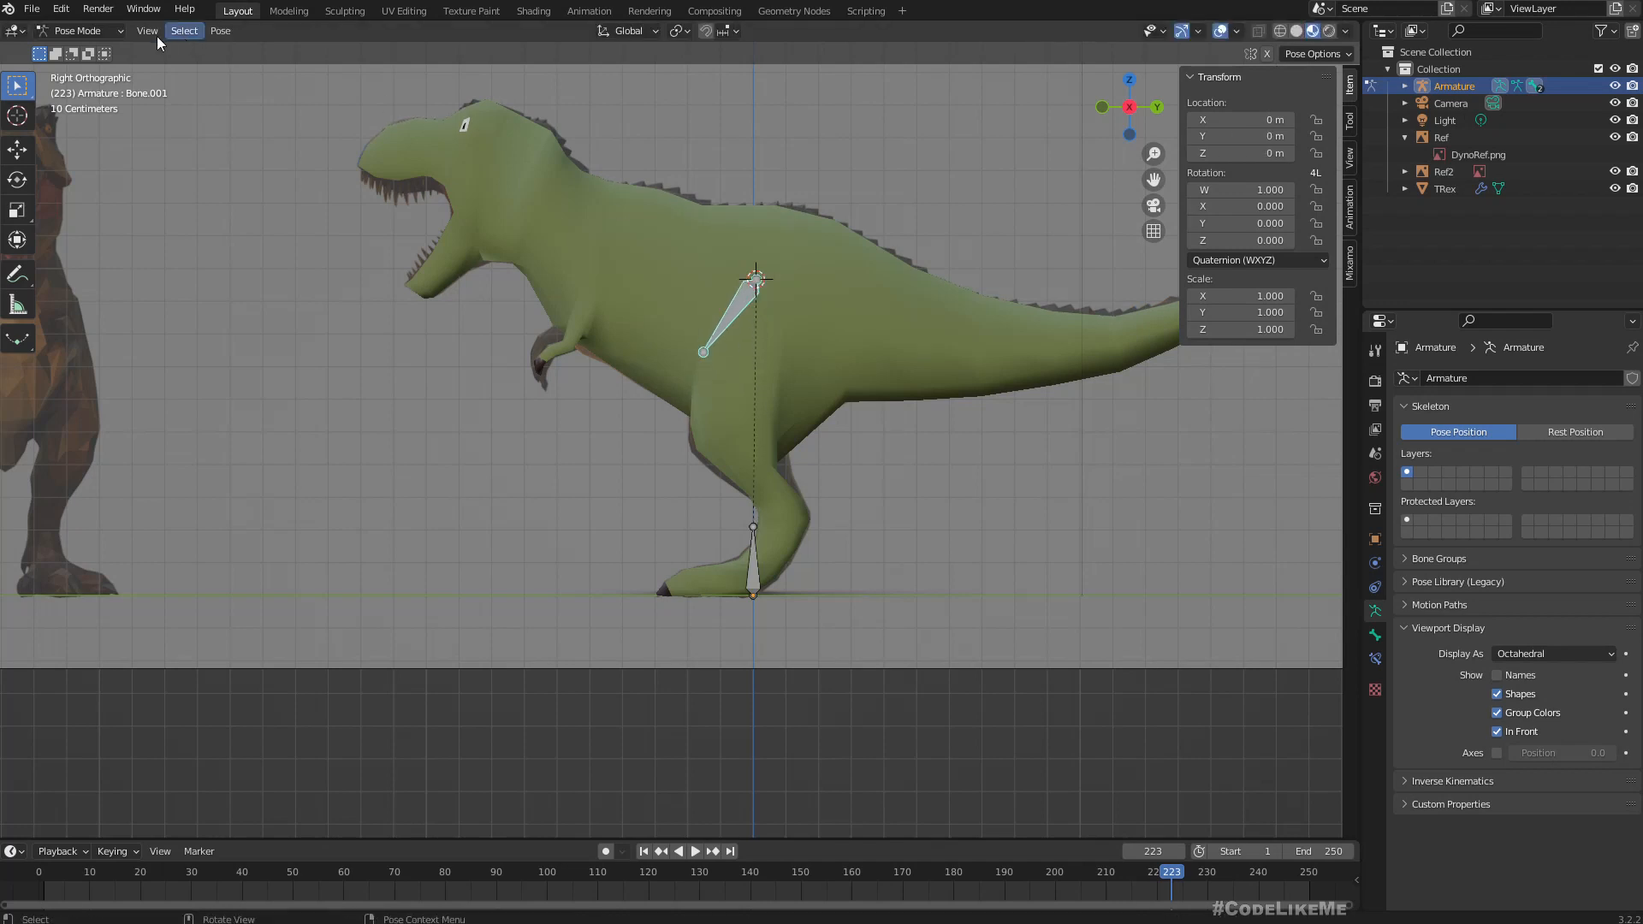
pyautogui.click(81, 30)
pyautogui.click(94, 68)
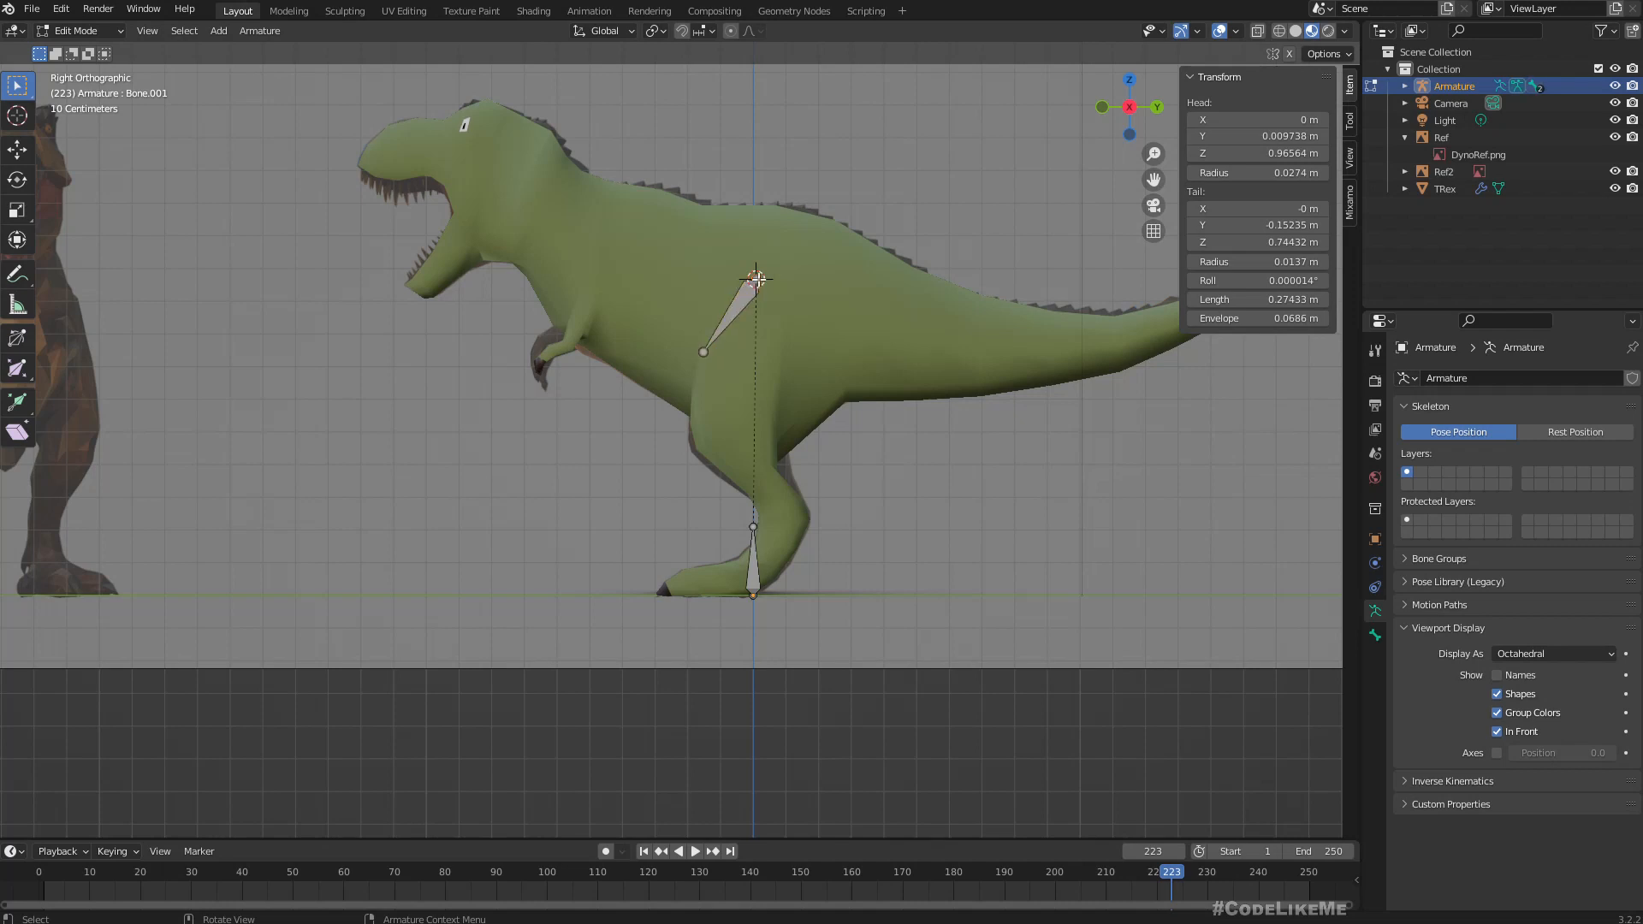
# Reposition the hip bone's ends so its head sits at the front of the upper thigh and its tail at the hip, about 0.31 m long.
pyautogui.moveTo(757, 278)
pyautogui.mouseDown()
pyautogui.moveTo(748, 375)
pyautogui.moveTo(737, 358)
pyautogui.moveTo(719, 370)
pyautogui.moveTo(761, 257)
pyautogui.mouseUp()
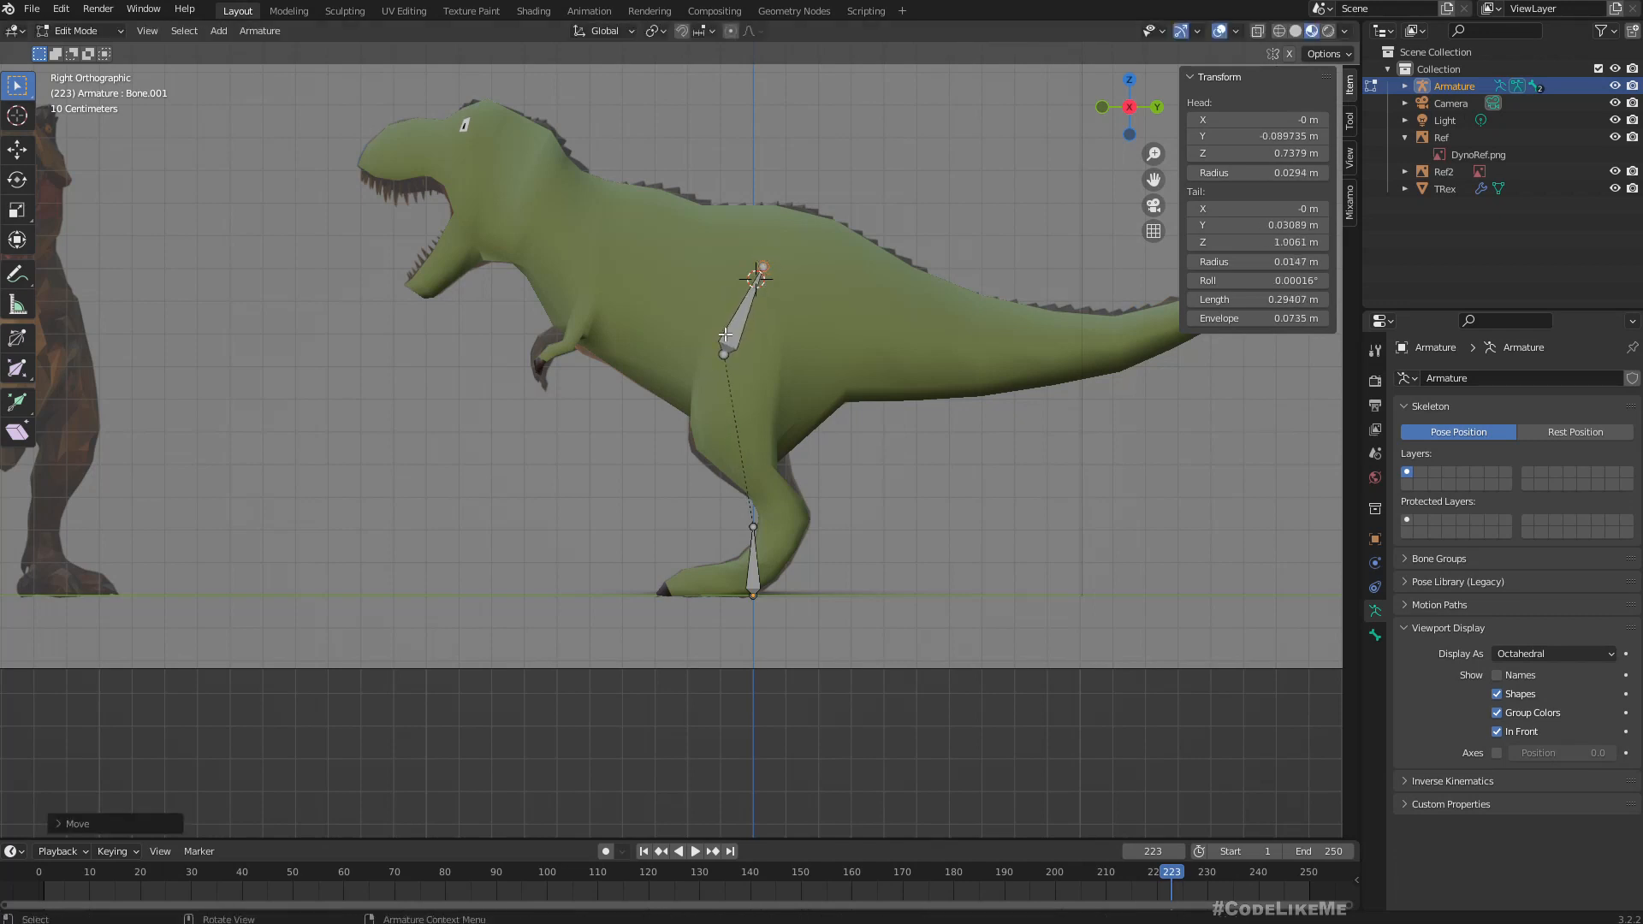
pyautogui.moveTo(724, 354); pyautogui.dragTo(687, 351)
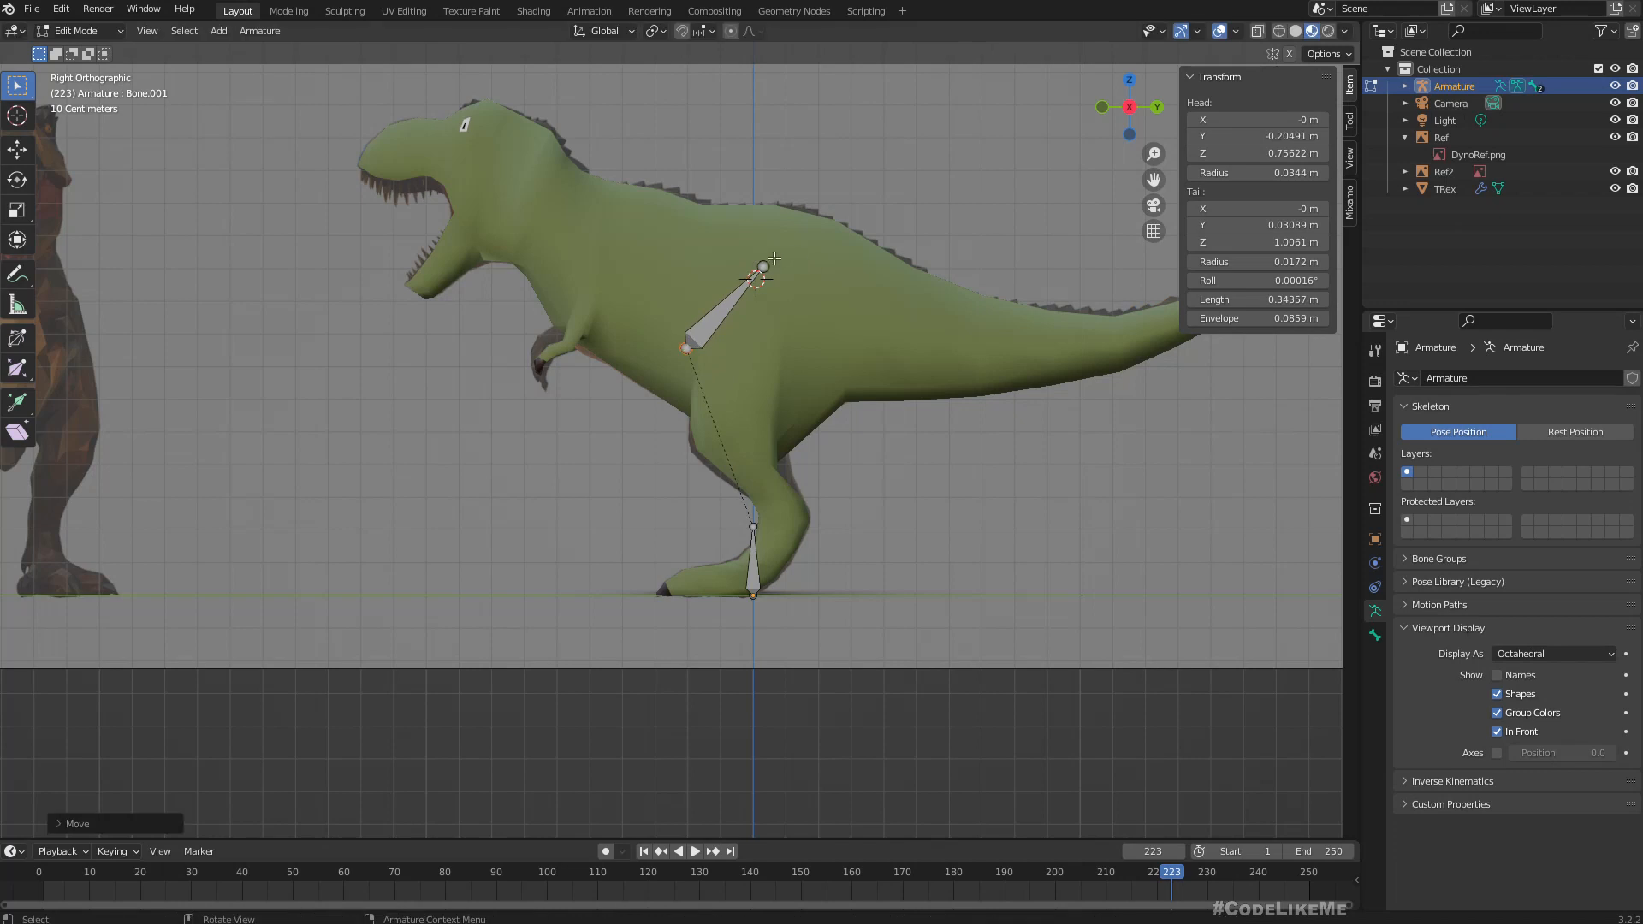
pyautogui.moveTo(769, 272); pyautogui.dragTo(775, 291)
# Extrude the first tail bone backward from the hip joint and adjust its end inside the tail base, making it about 0.43 m long.
pyautogui.keyDown('shift'); pyautogui.moveTo(807, 301); pyautogui.dragTo(719, 273, button='middle'); pyautogui.keyUp('shift')
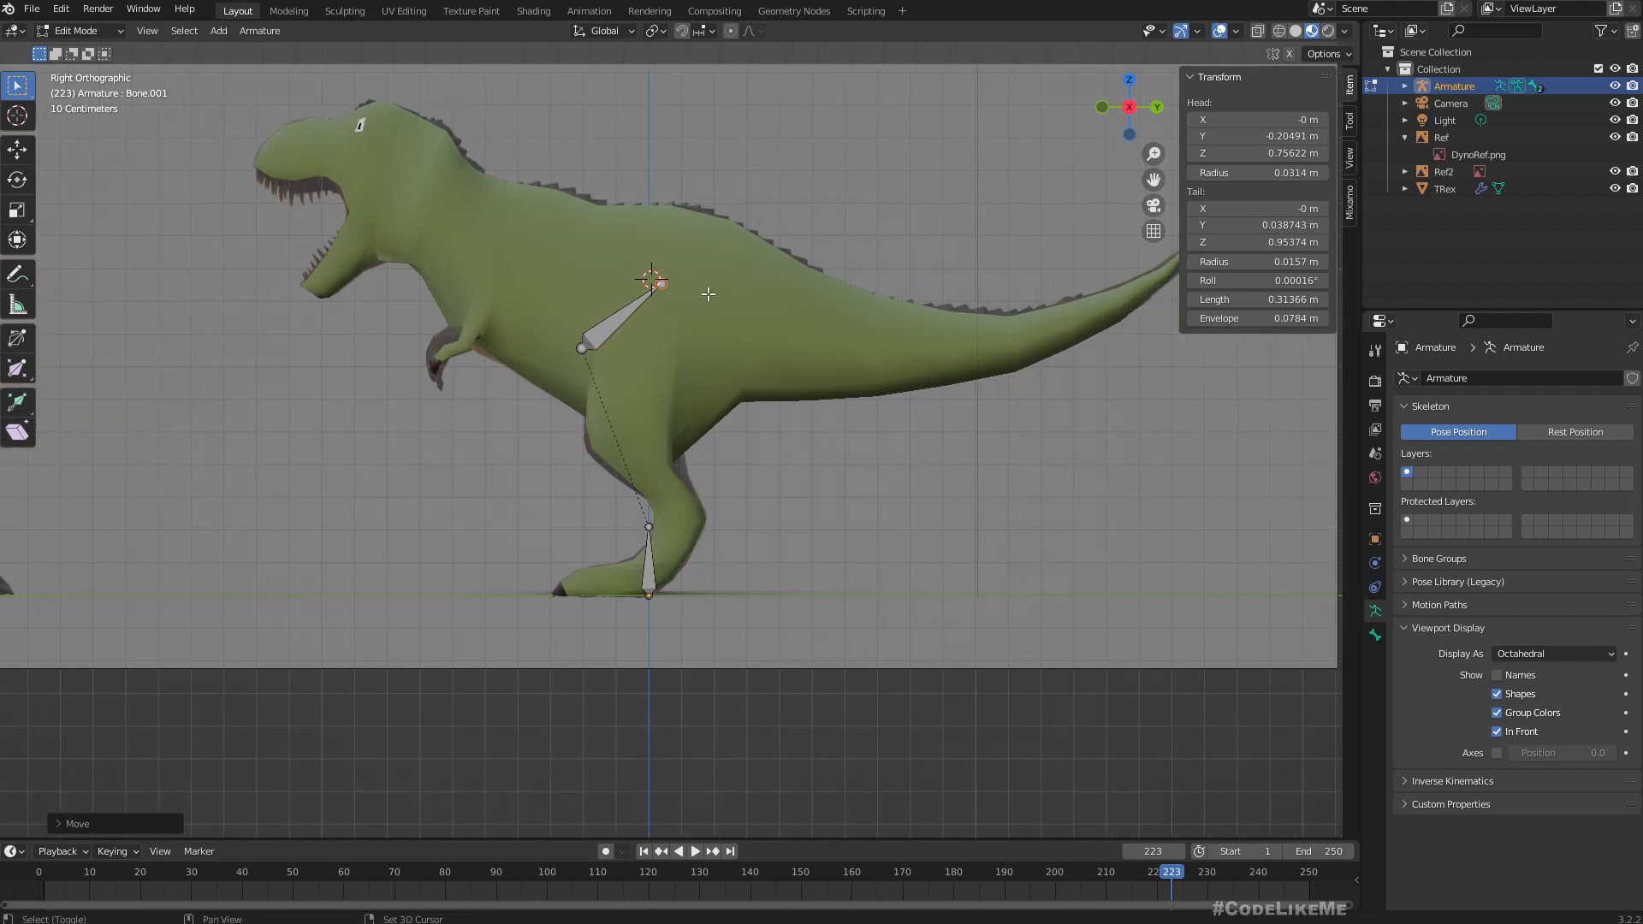
pyautogui.scroll(2, 718, 274)
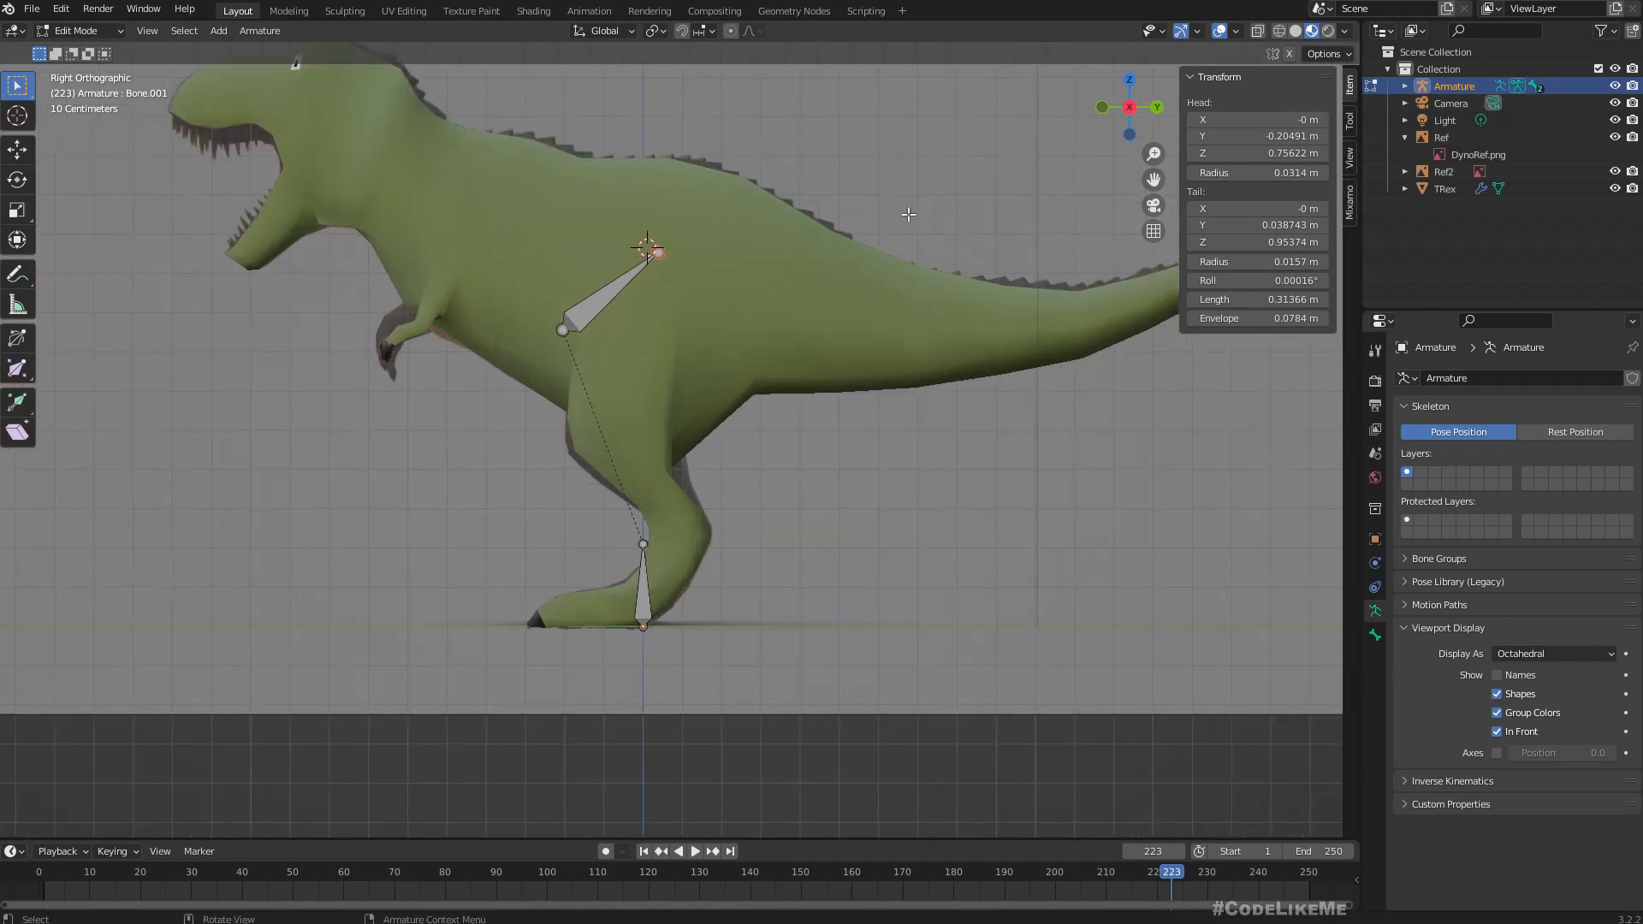
pyautogui.press('e')
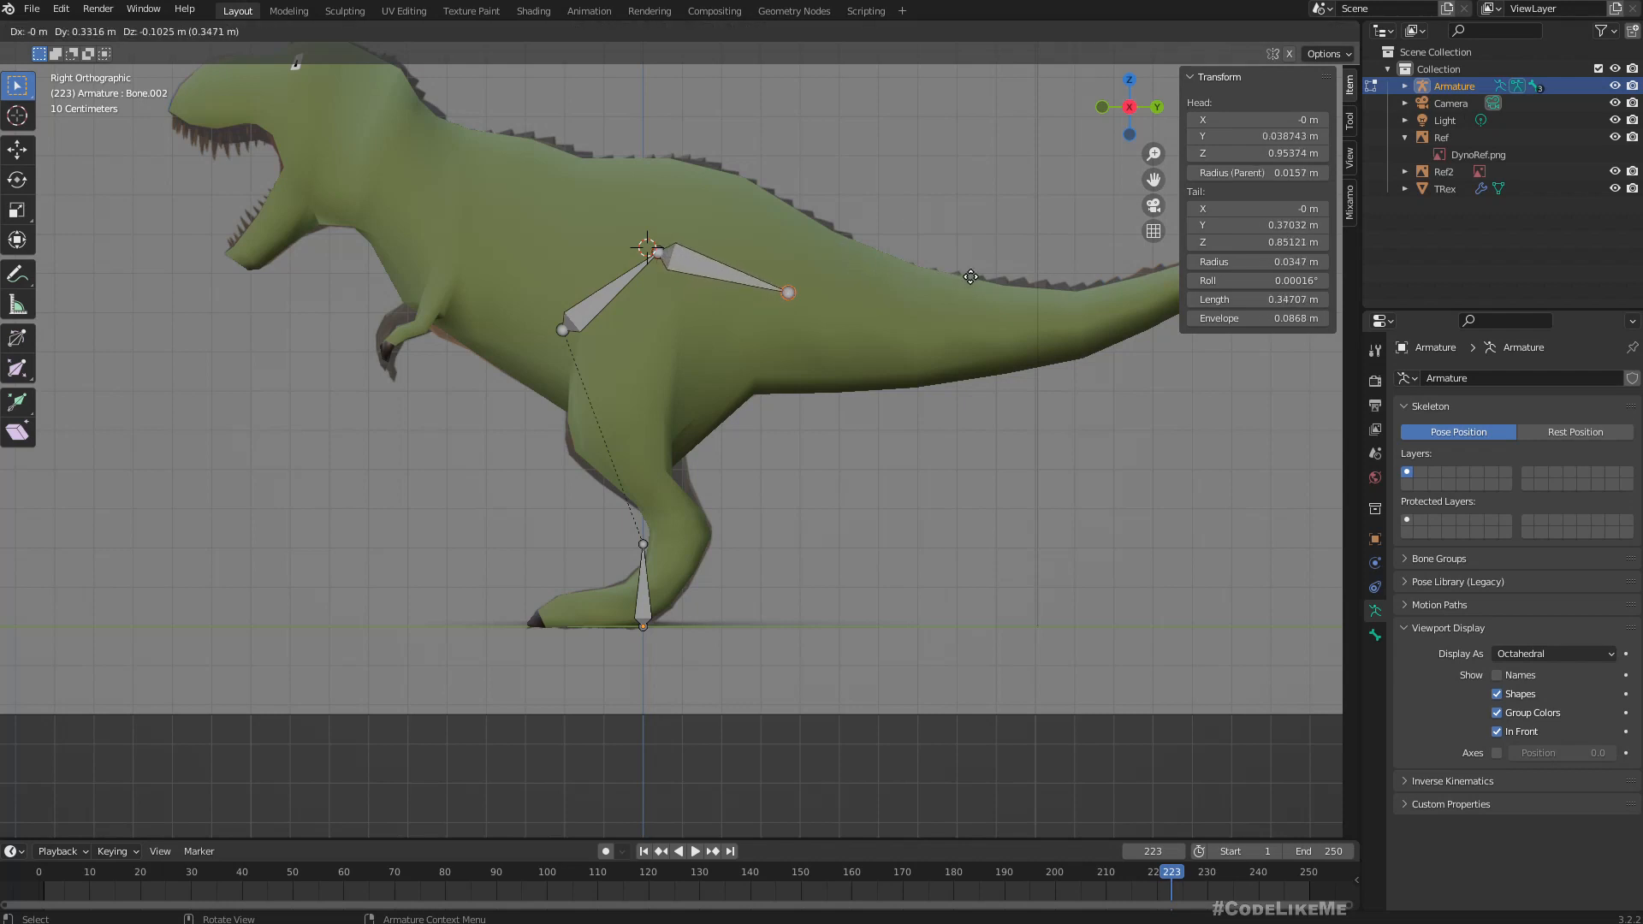
pyautogui.click(970, 277)
pyautogui.keyDown('shift'); pyautogui.moveTo(967, 295); pyautogui.dragTo(668, 382, button='middle'); pyautogui.keyUp('shift')
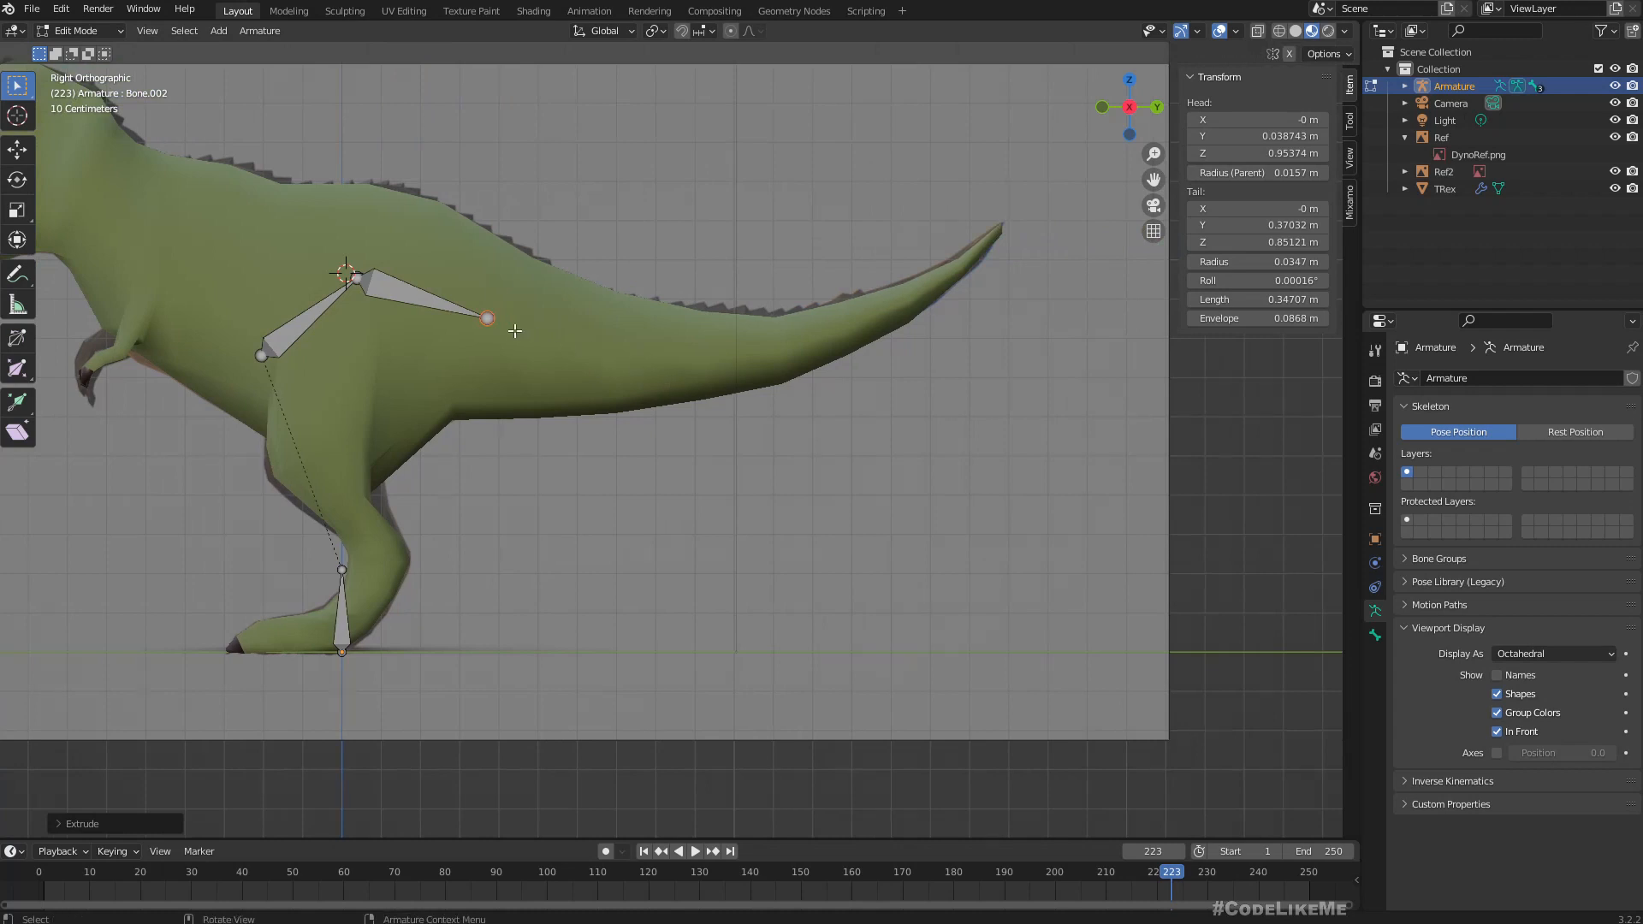
pyautogui.click(486, 318)
pyautogui.press('g')
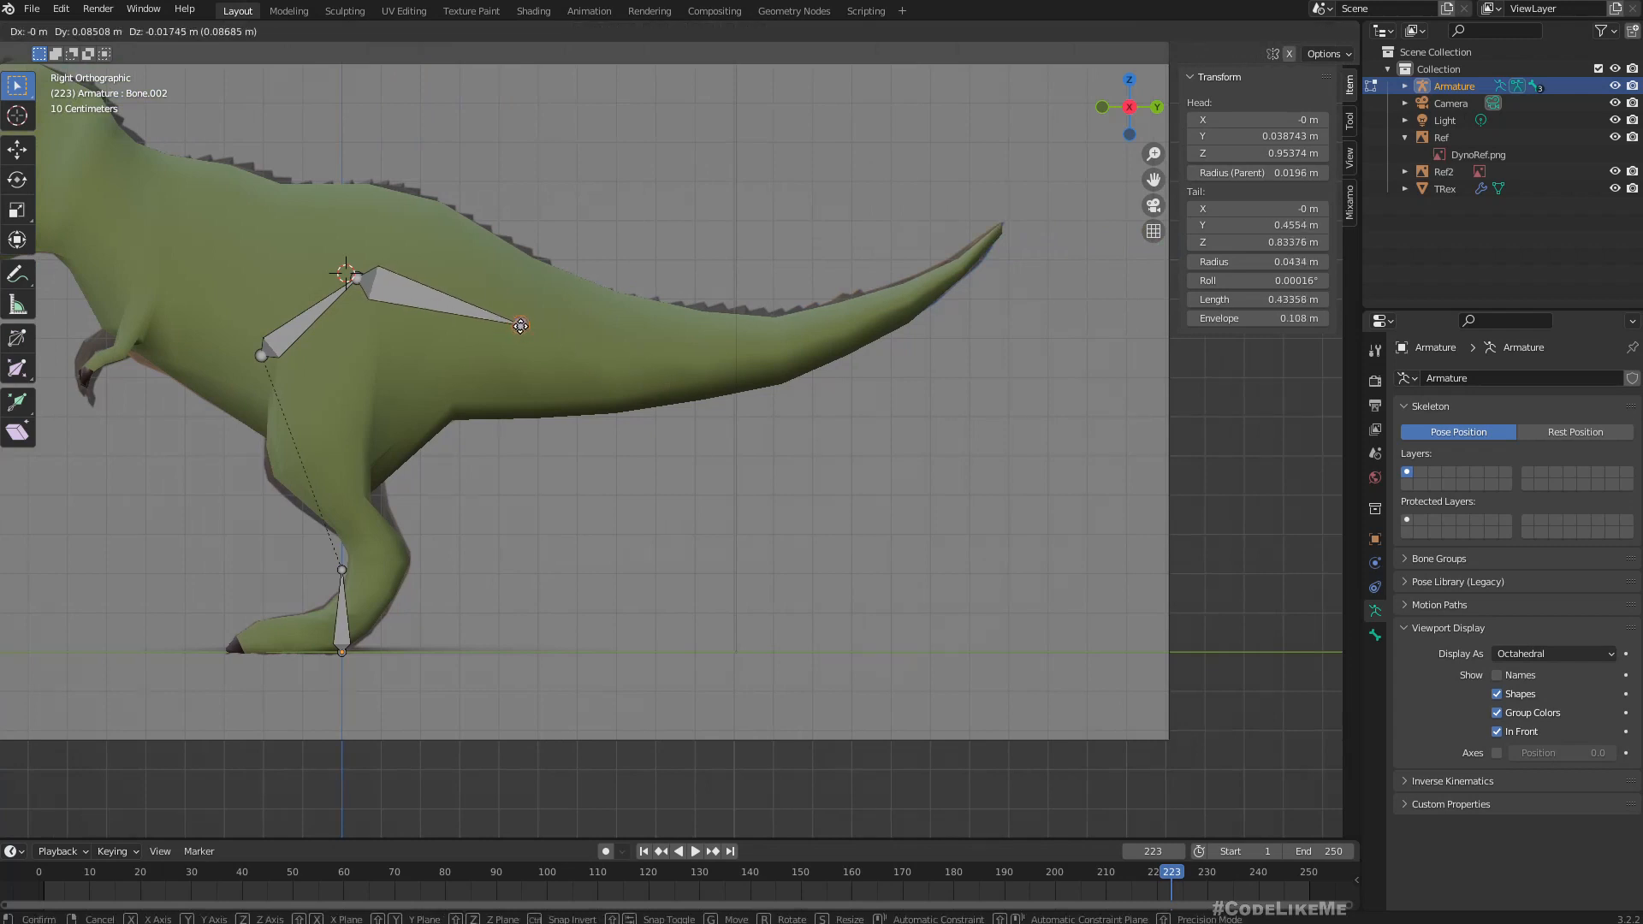
pyautogui.click(517, 324)
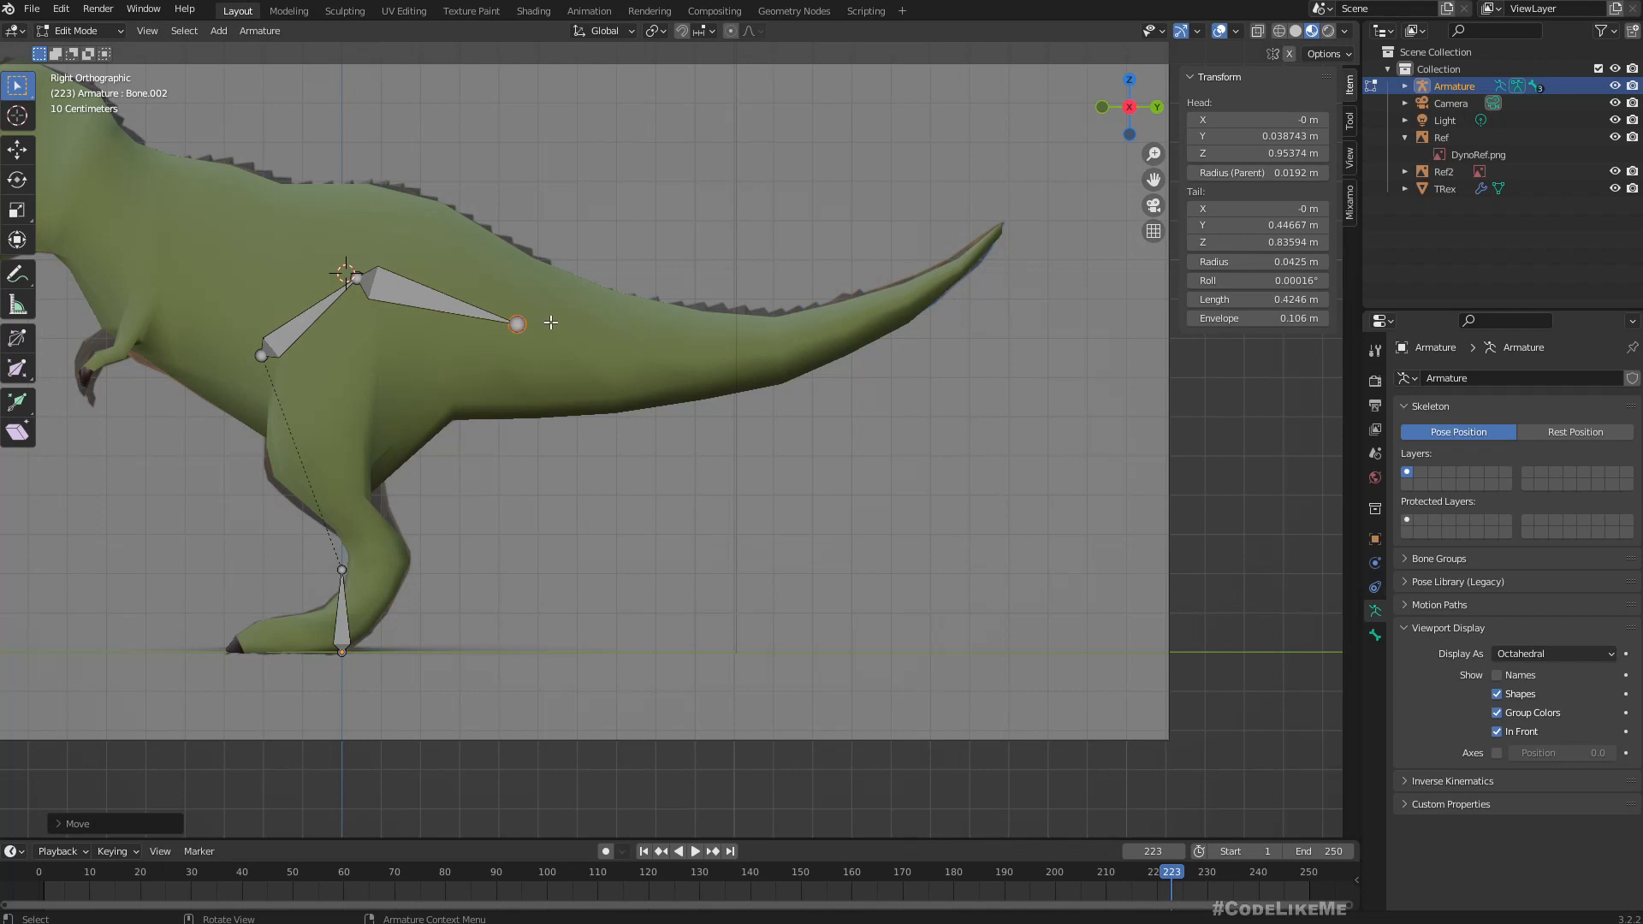
pyautogui.press('g')
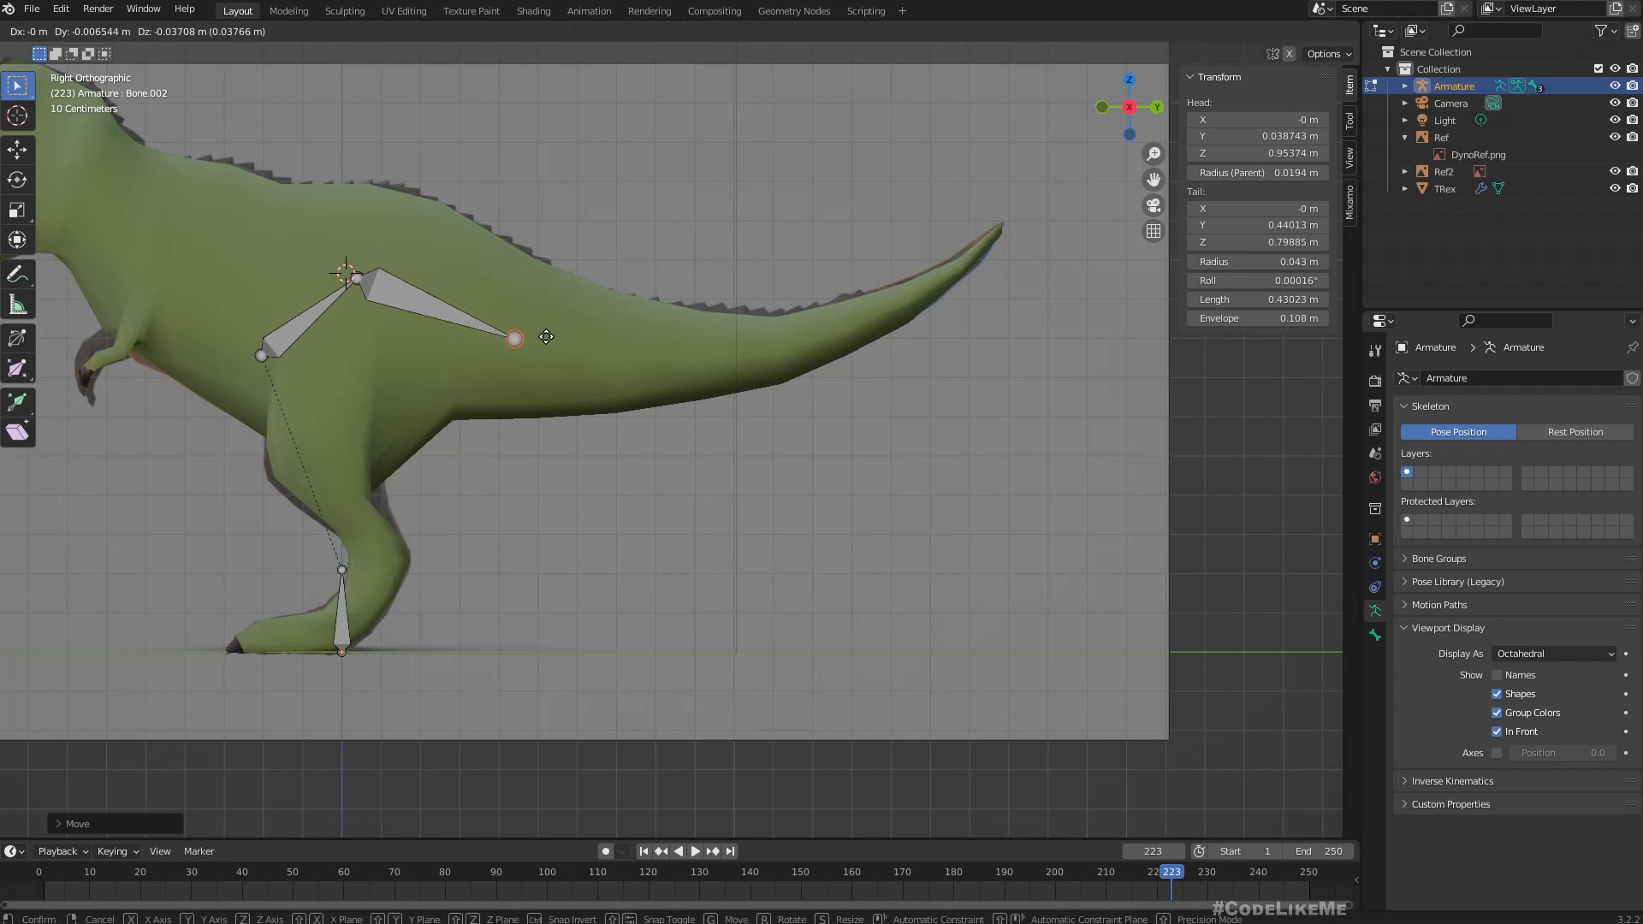
pyautogui.click(548, 333)
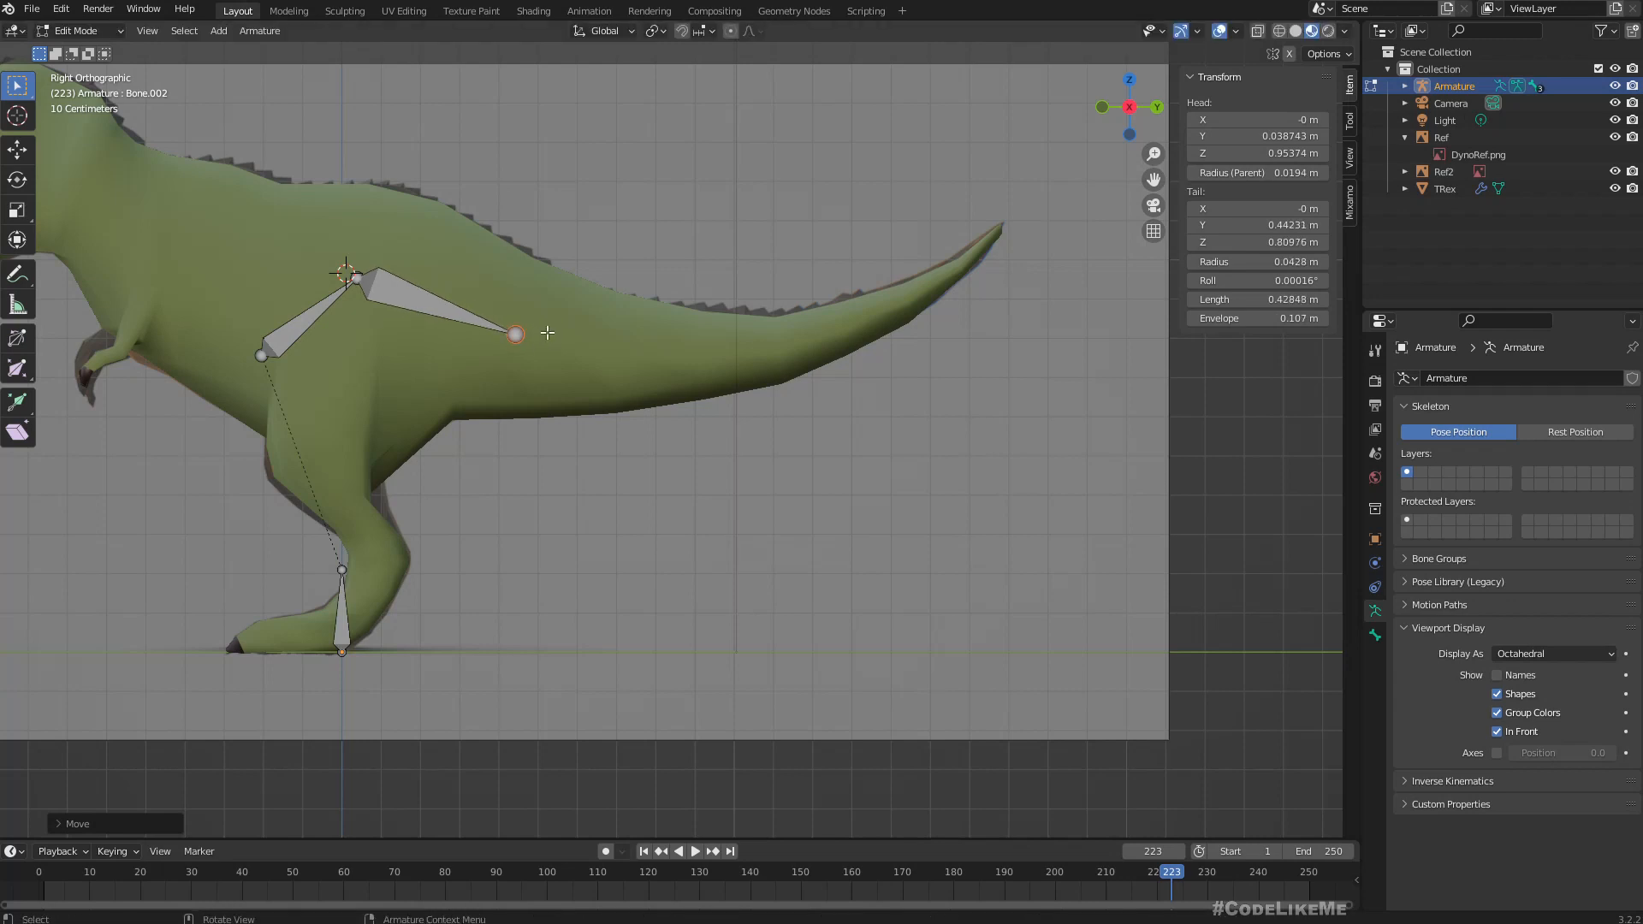
# Extrude four more chained bones along the tail to its tip, about 0.36, 0.33, 0.28 and 0.26 m long, and check their alignment from the front.
pyautogui.press('e')
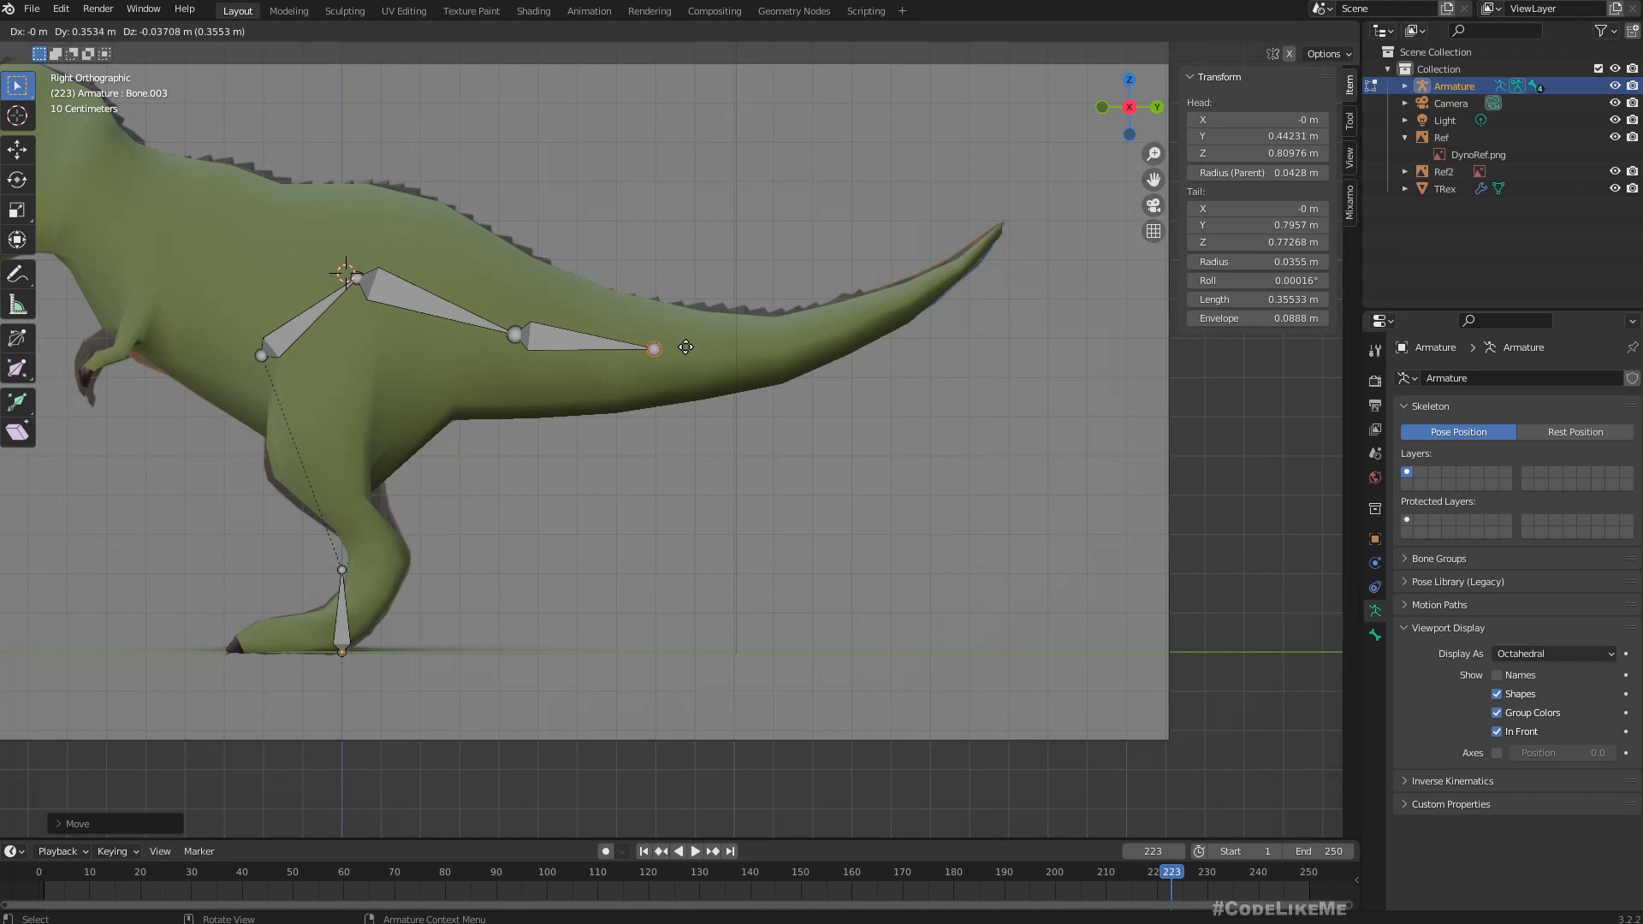
pyautogui.click(686, 347)
pyautogui.press('e')
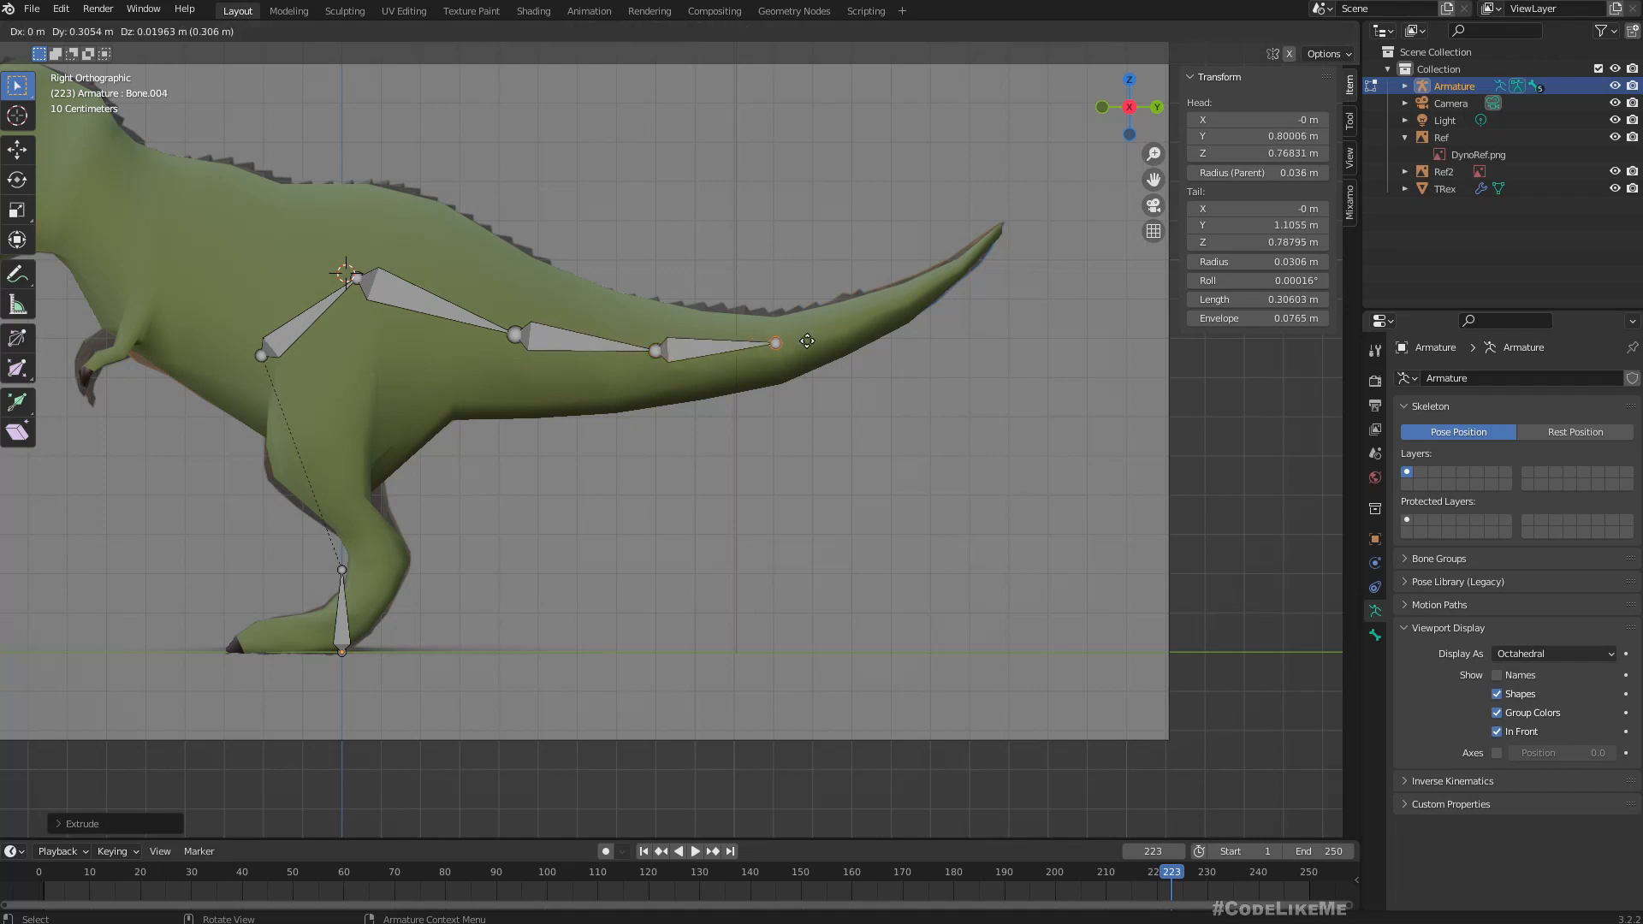
pyautogui.click(826, 341)
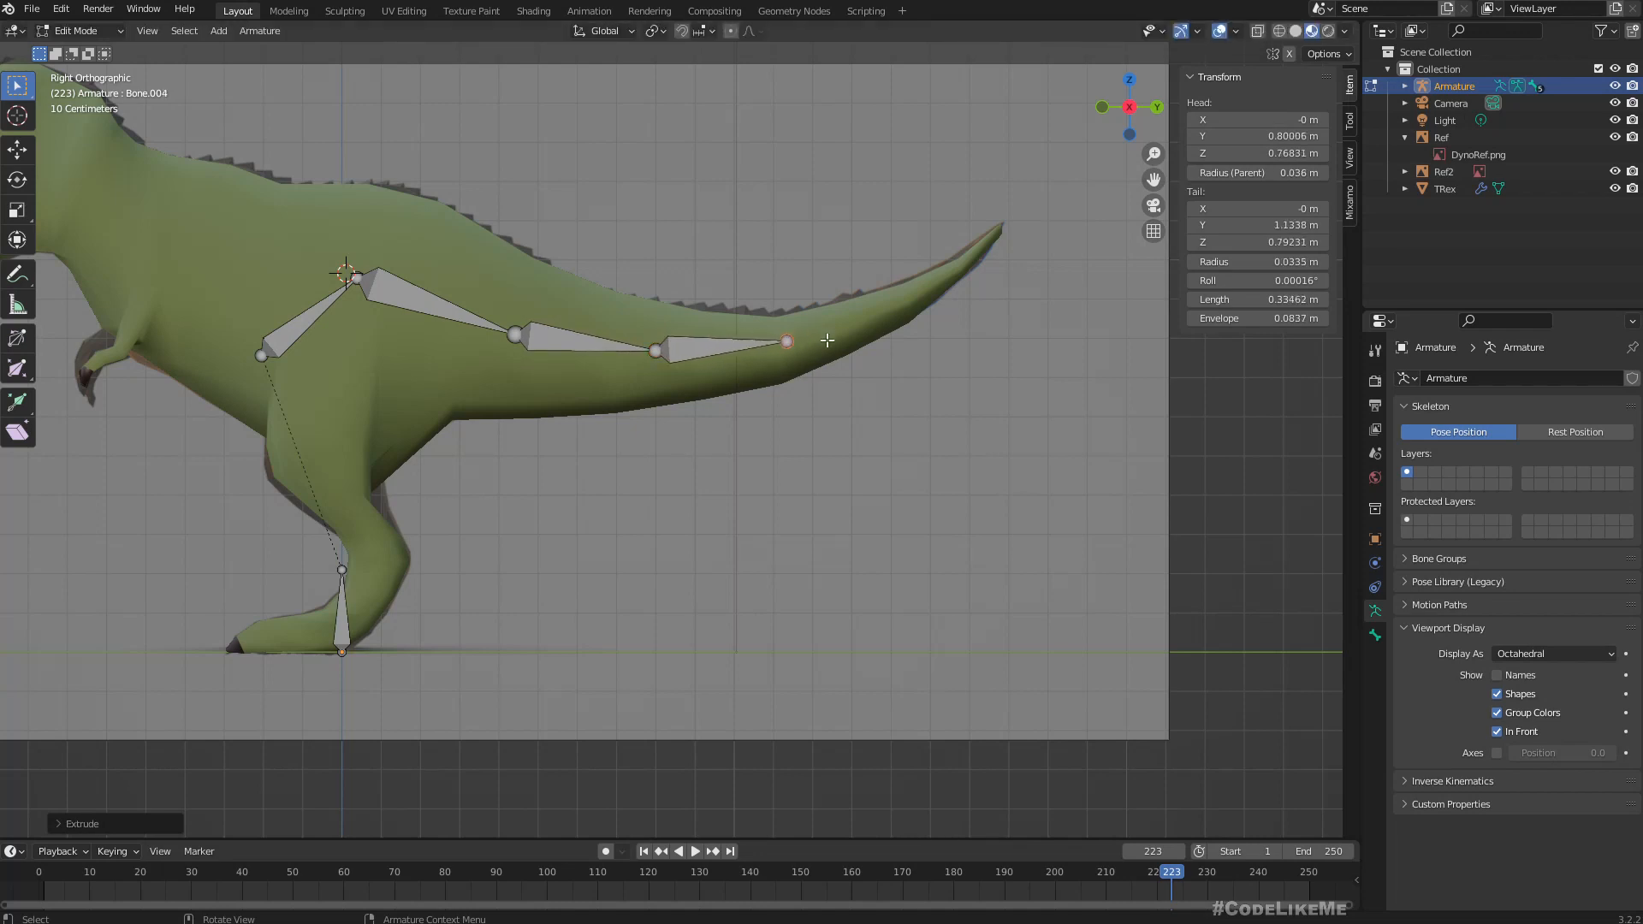
pyautogui.press('e')
pyautogui.click(932, 307)
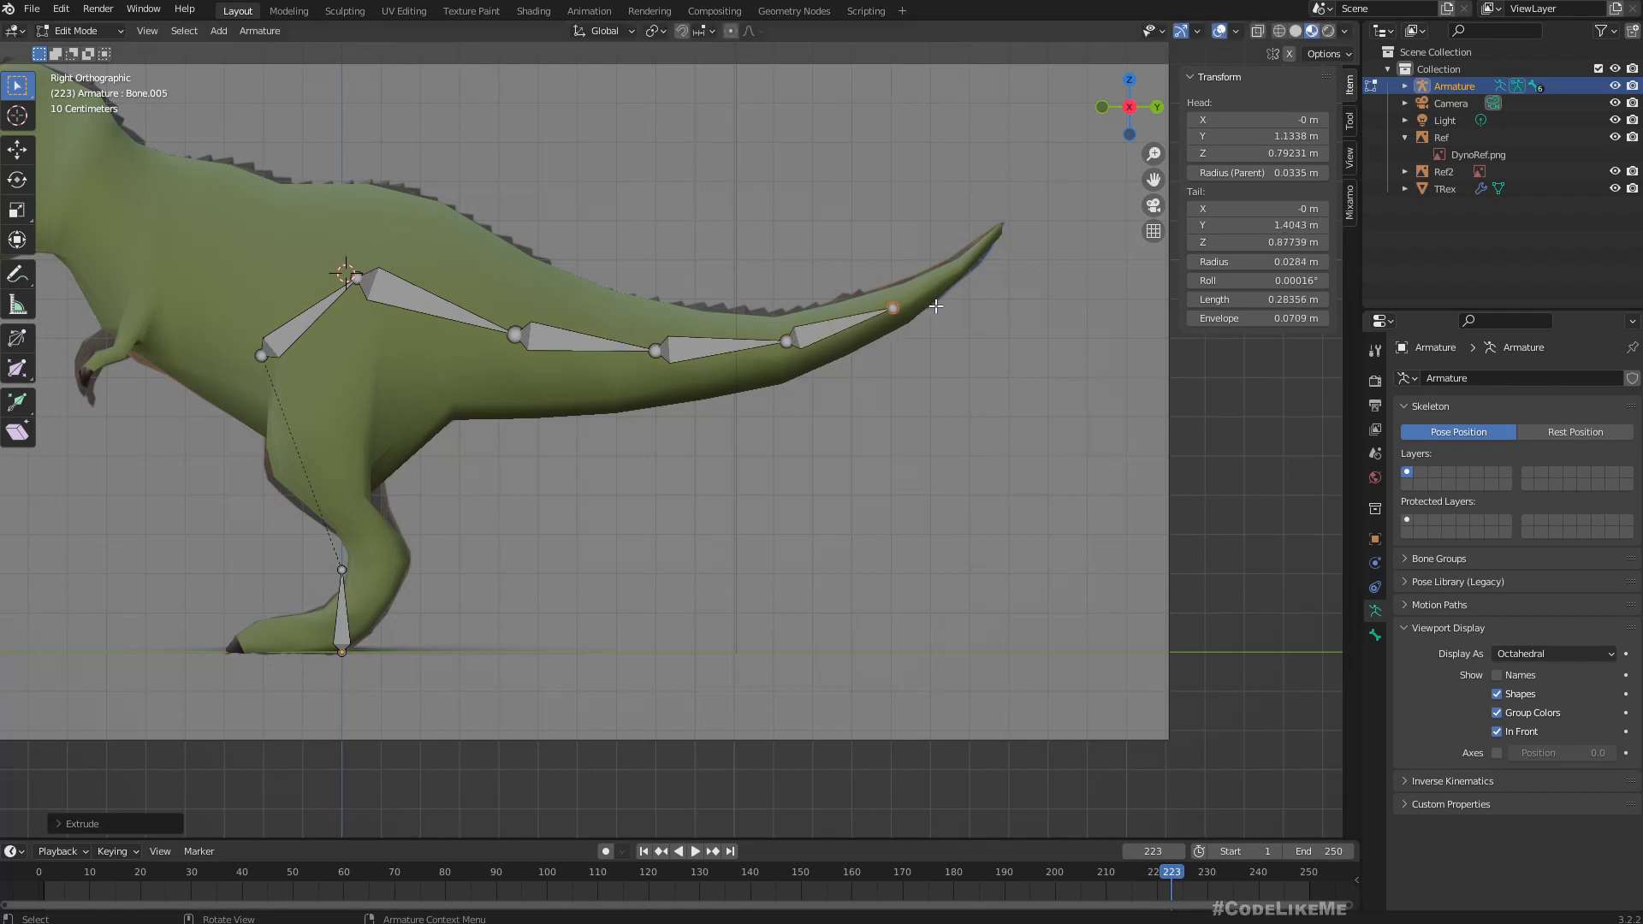
pyautogui.press('e')
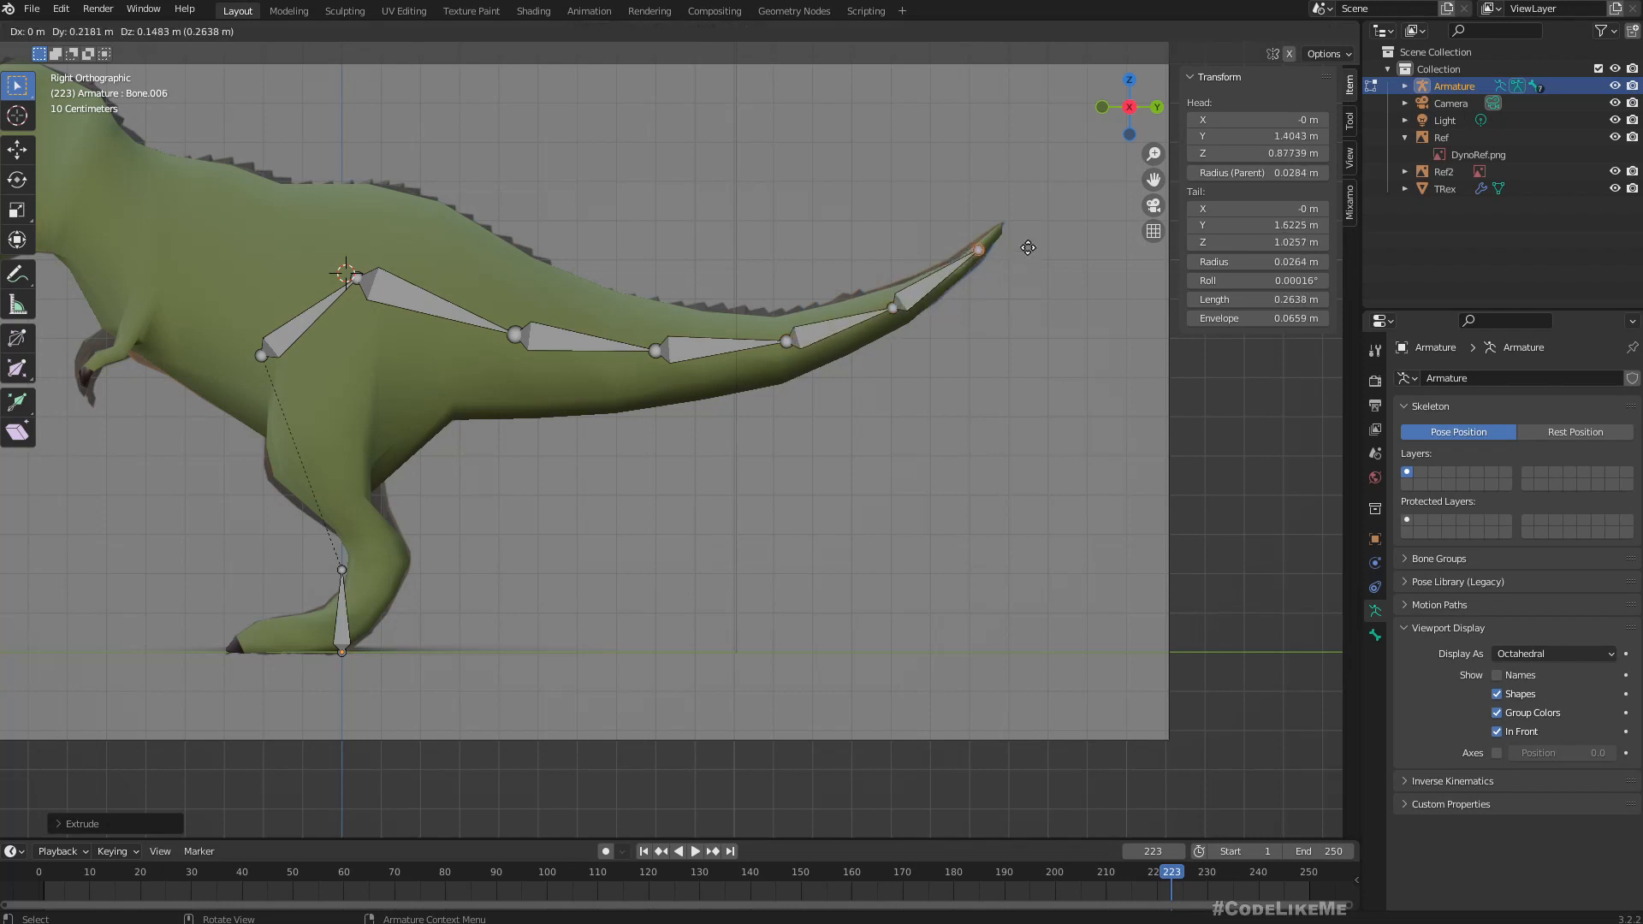
pyautogui.click(1027, 248)
pyautogui.moveTo(1004, 340); pyautogui.dragTo(1090, 344, button='middle')
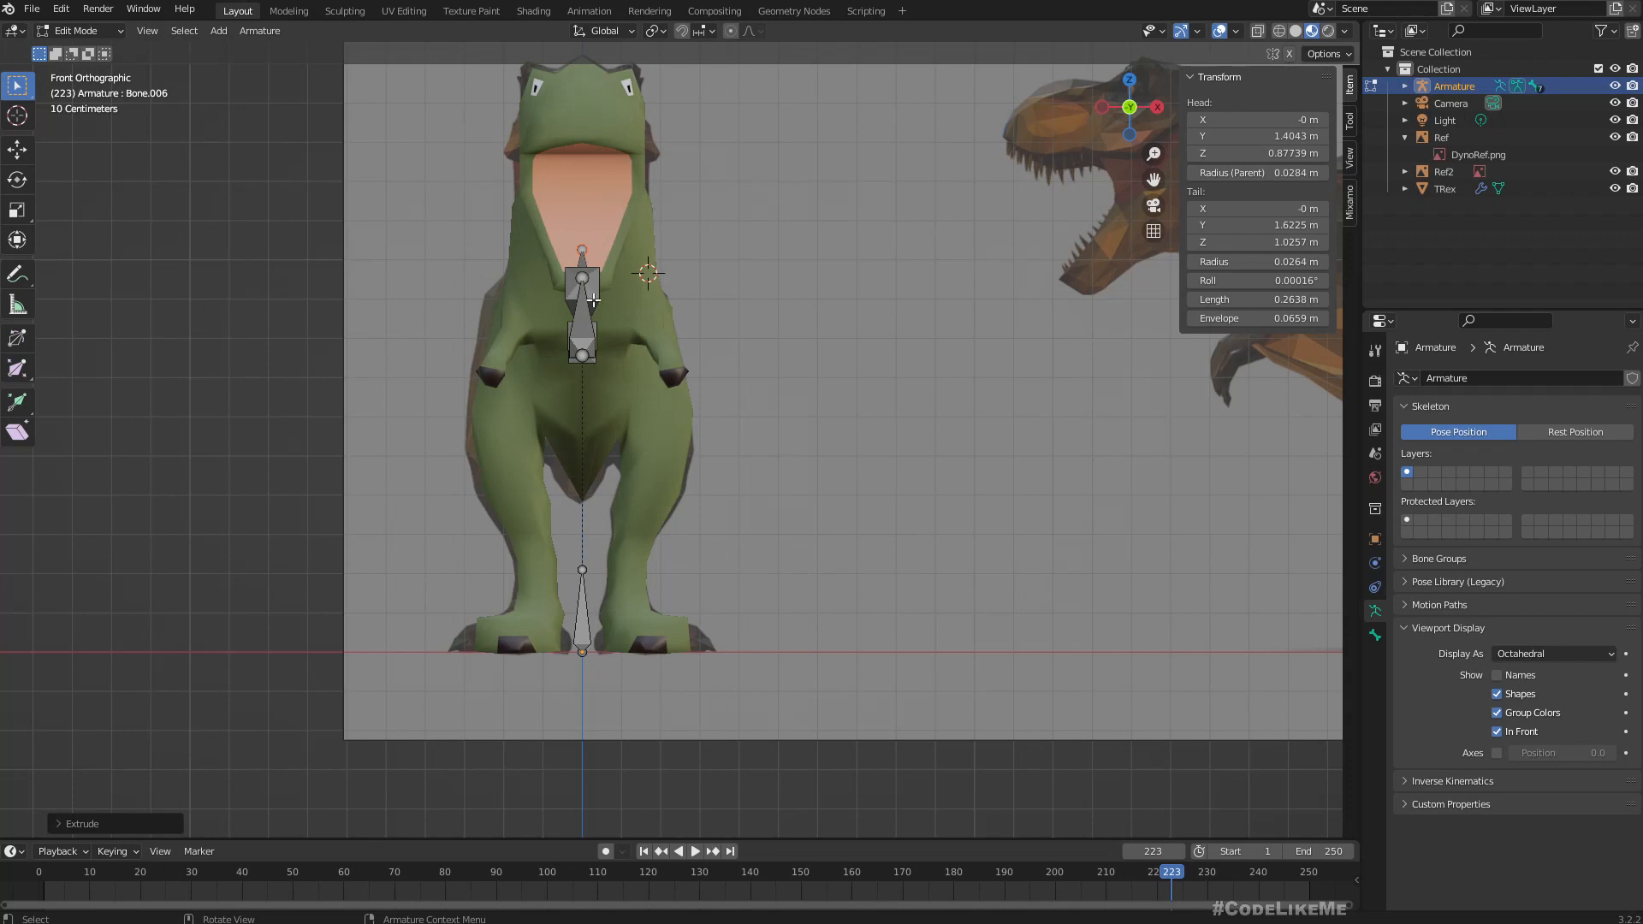
pyautogui.press('KP_3')
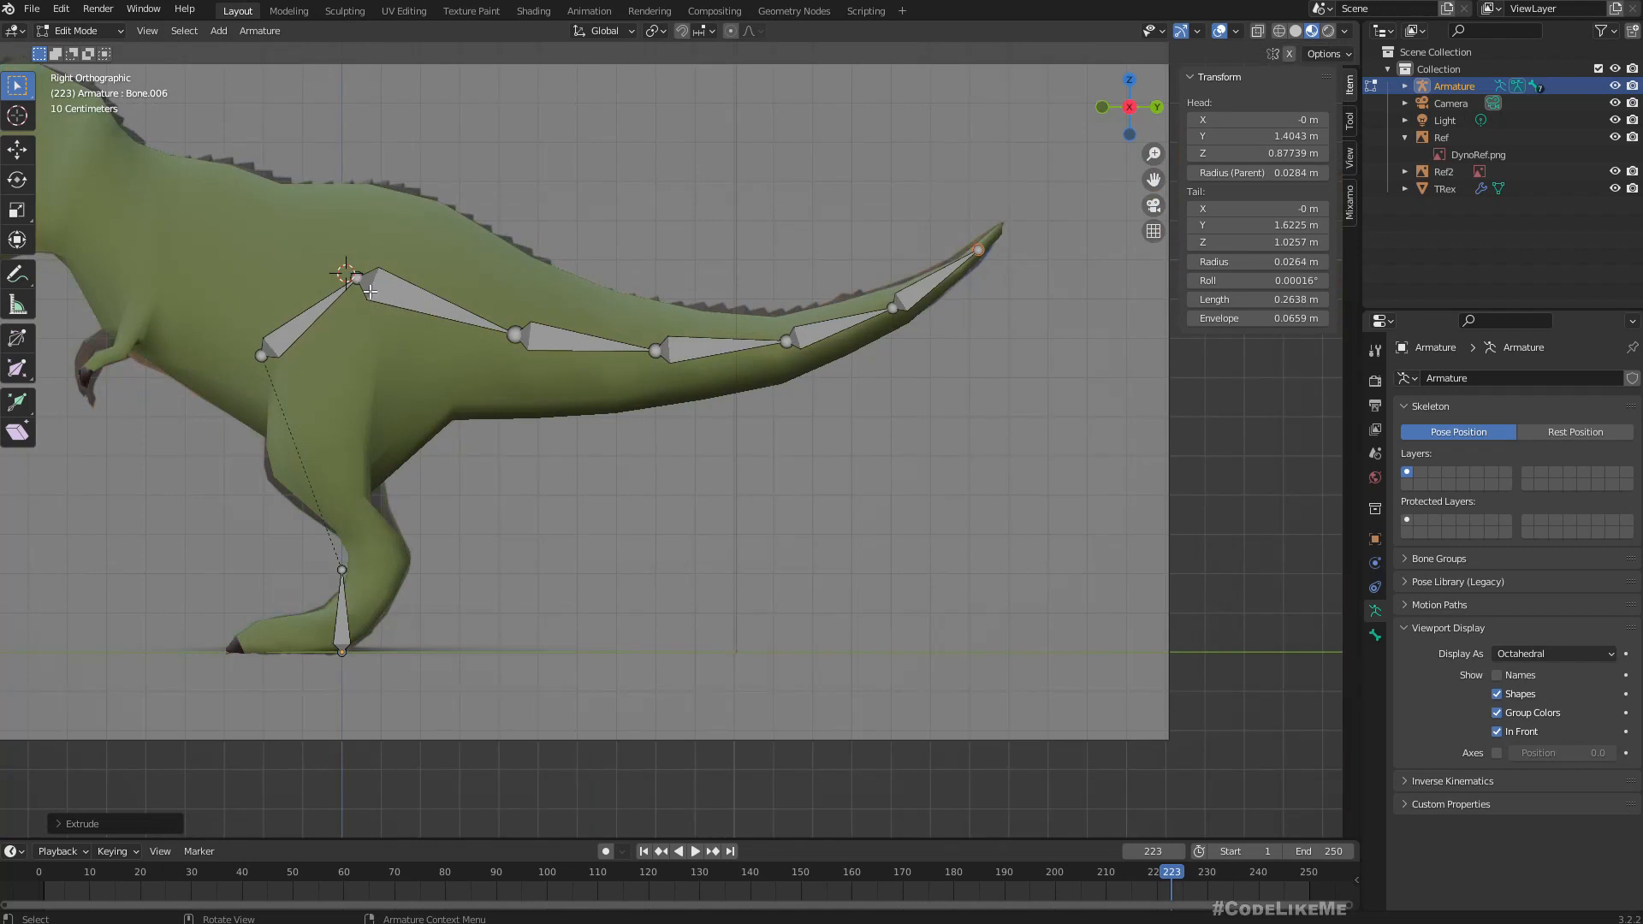
# In right orthographic view, extrude two spine bones forward from the hip bone's upper joint, about 0.27 m and 0.25 m long.
pyautogui.scroll(-3, 375, 301)
pyautogui.scroll(2, 399, 319)
pyautogui.click(380, 333)
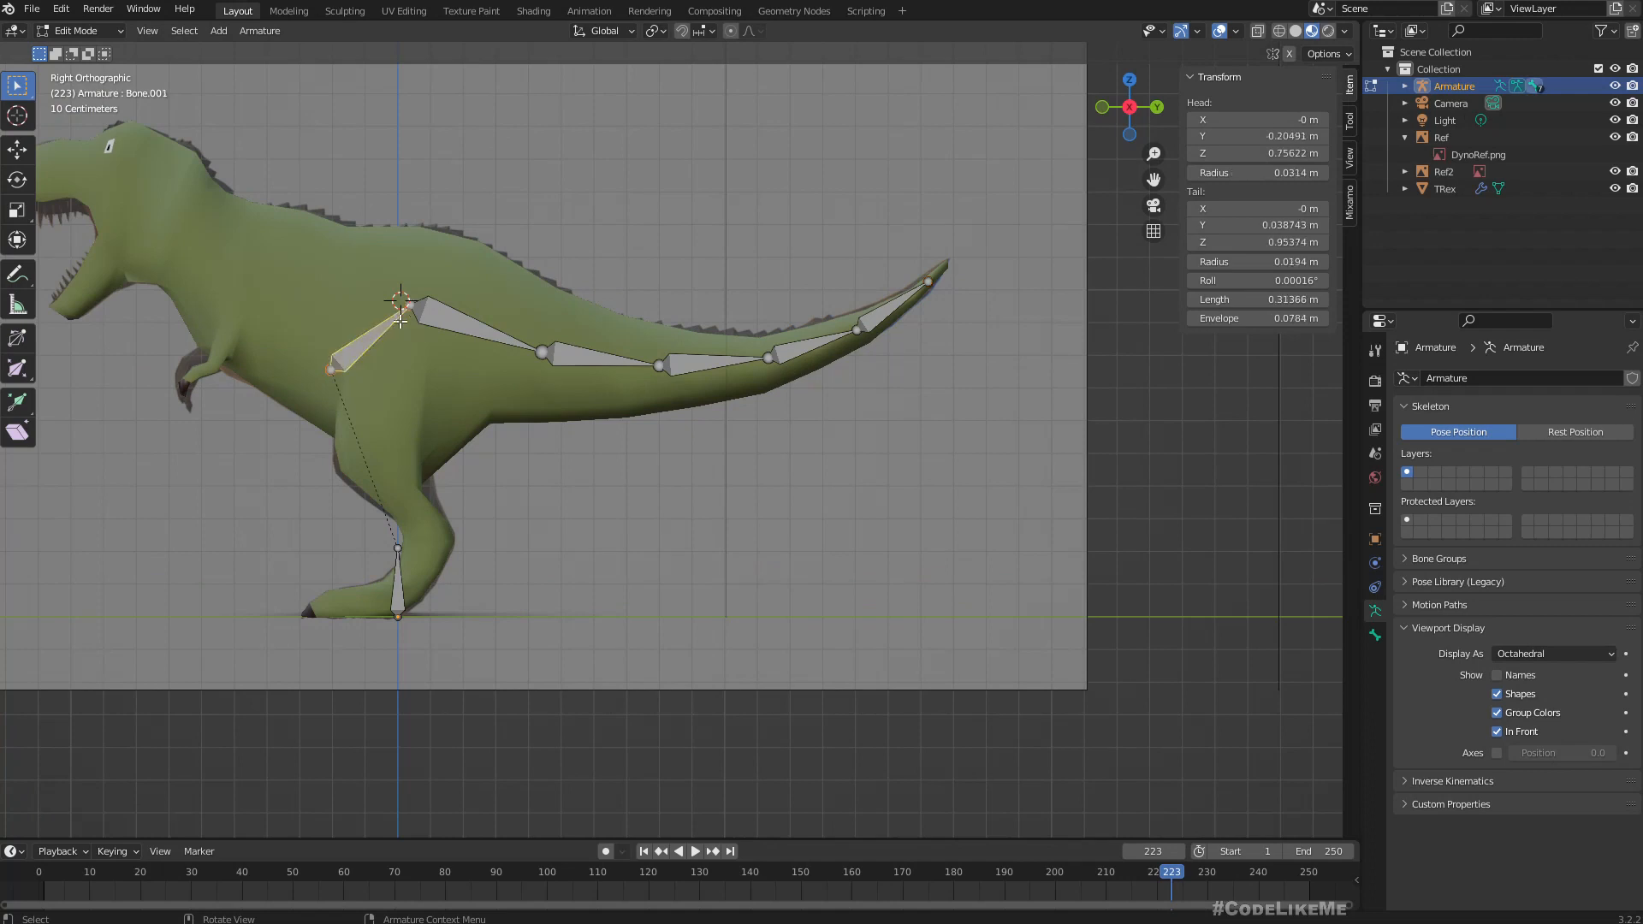
pyautogui.click(404, 306)
pyautogui.scroll(3, 330, 370)
pyautogui.keyDown('shift'); pyautogui.moveTo(565, 377); pyautogui.dragTo(720, 488, button='middle'); pyautogui.keyUp('shift')
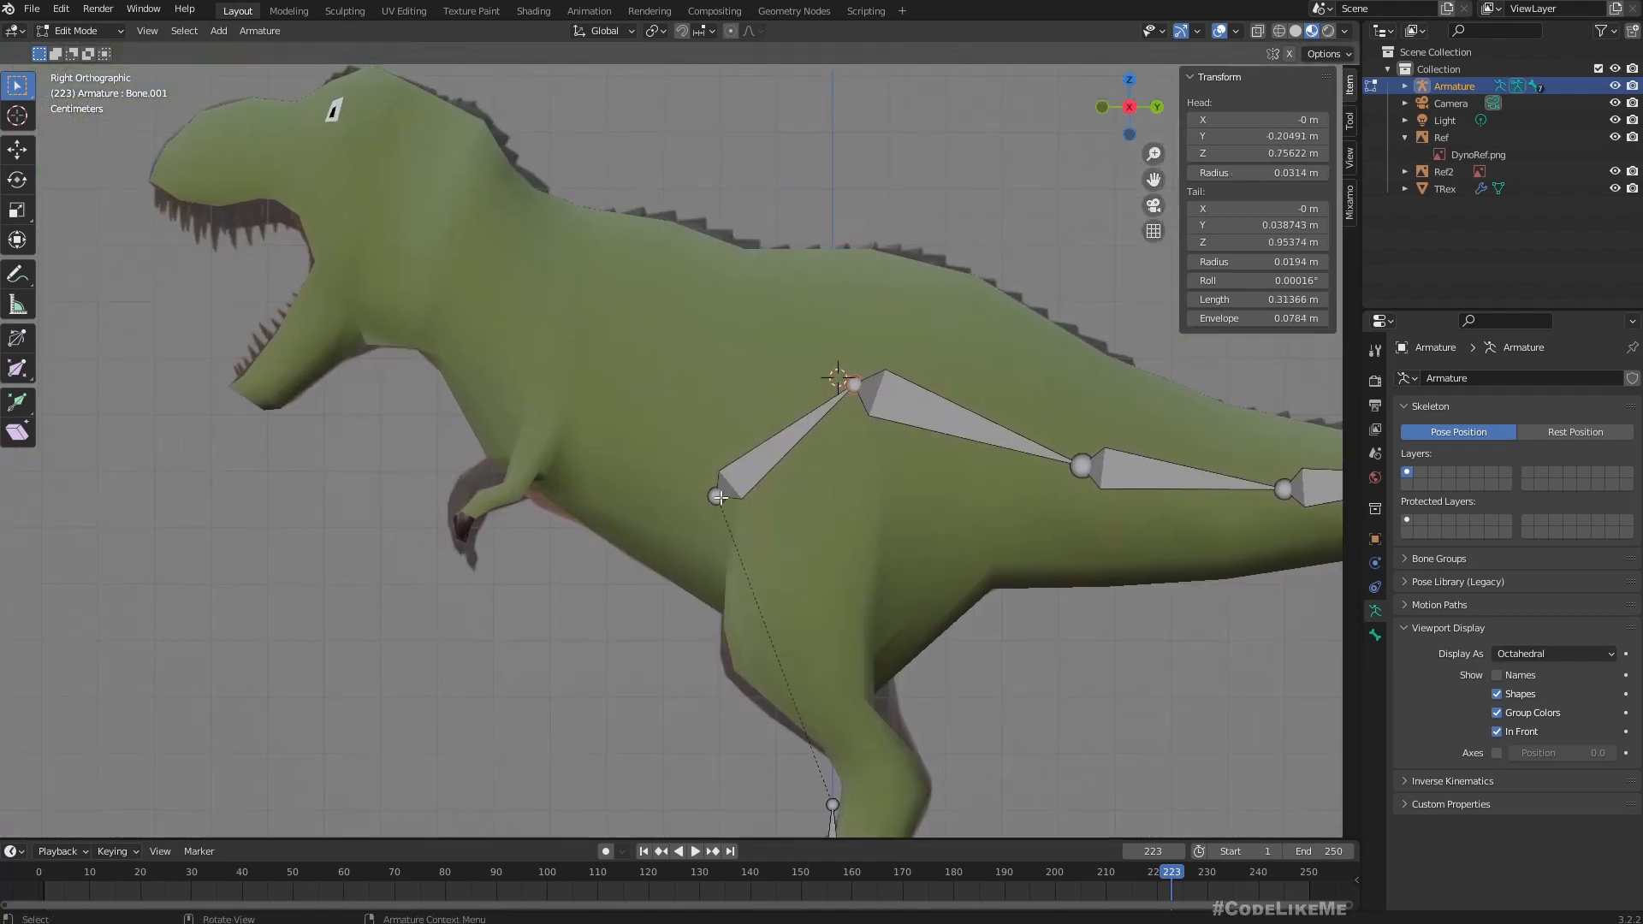
pyautogui.scroll(-1, 753, 492)
pyautogui.press('g')
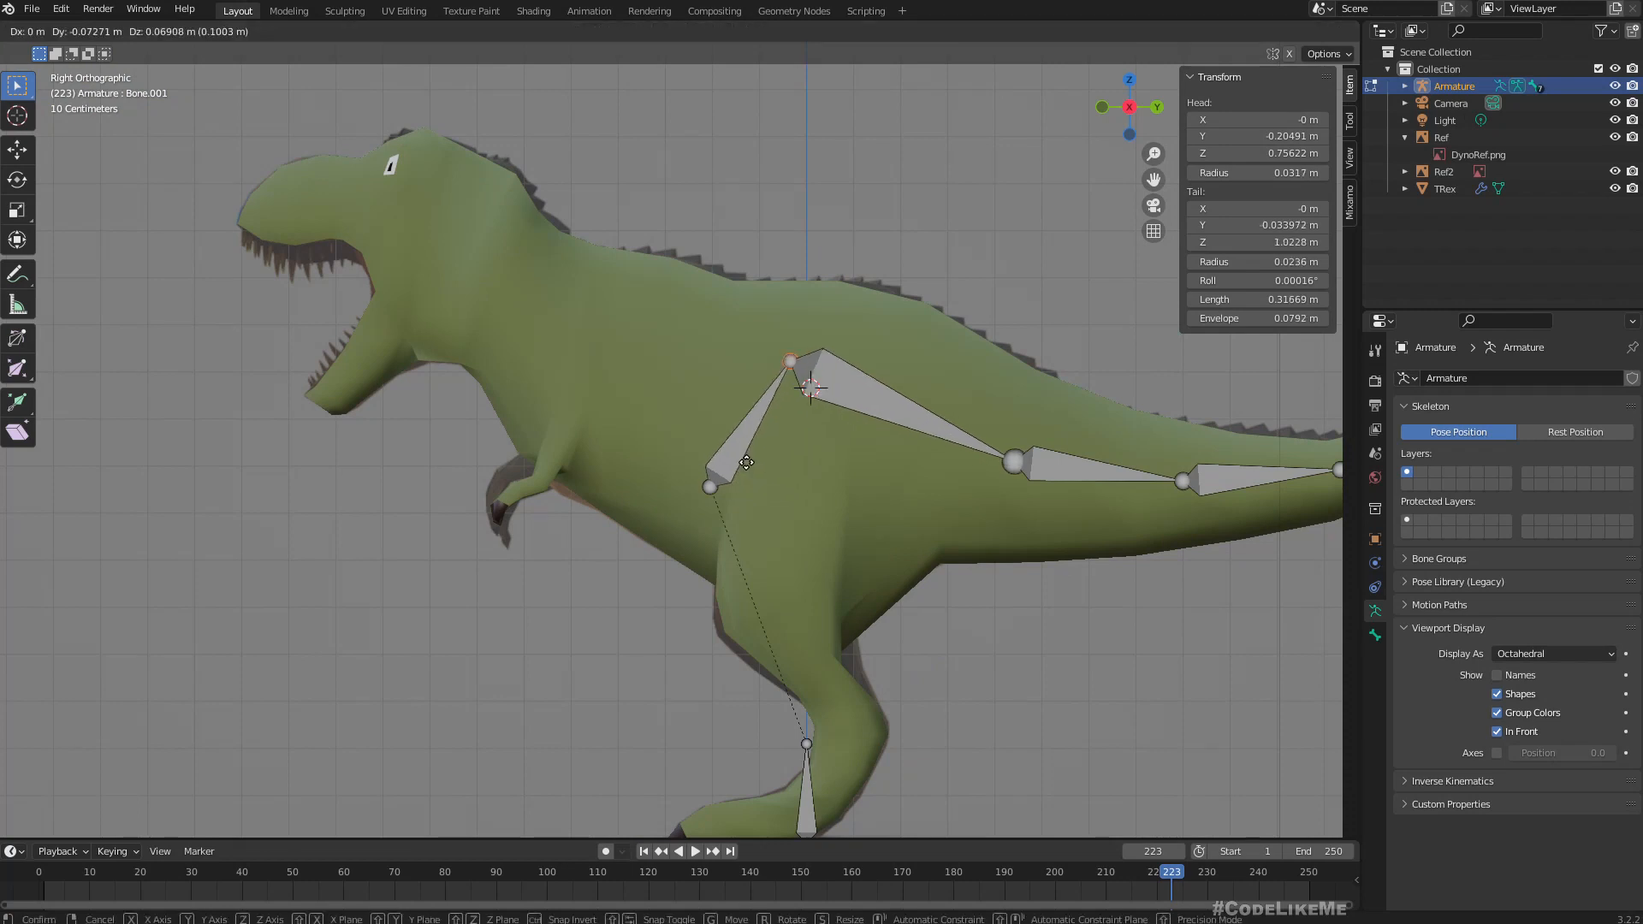
pyautogui.rightClick(747, 463)
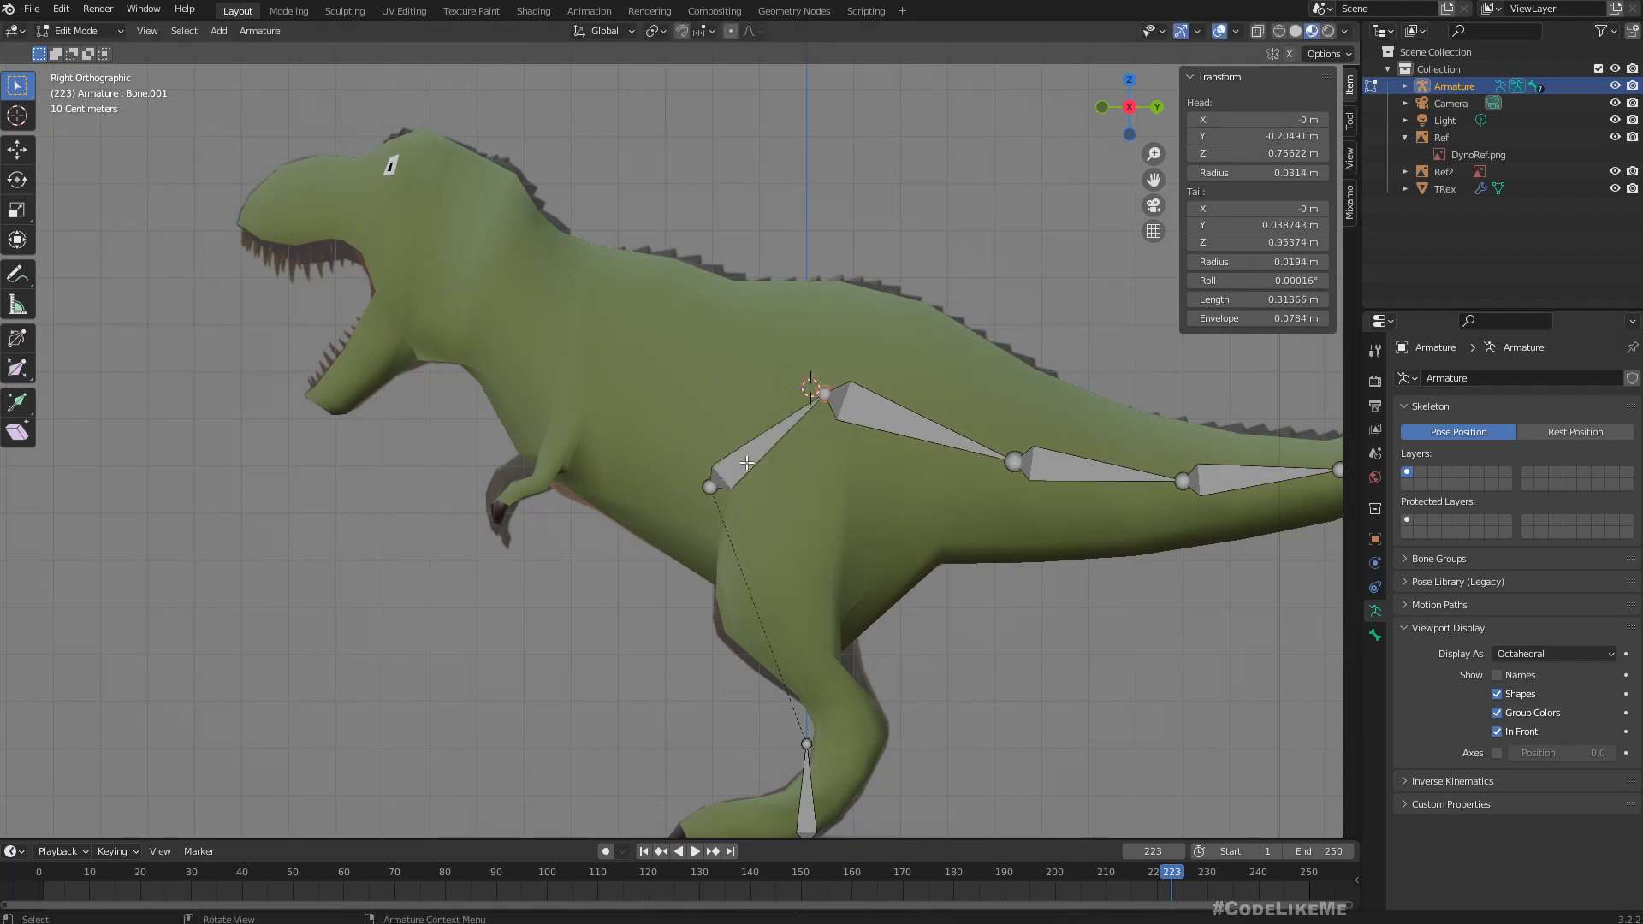
pyautogui.press('e')
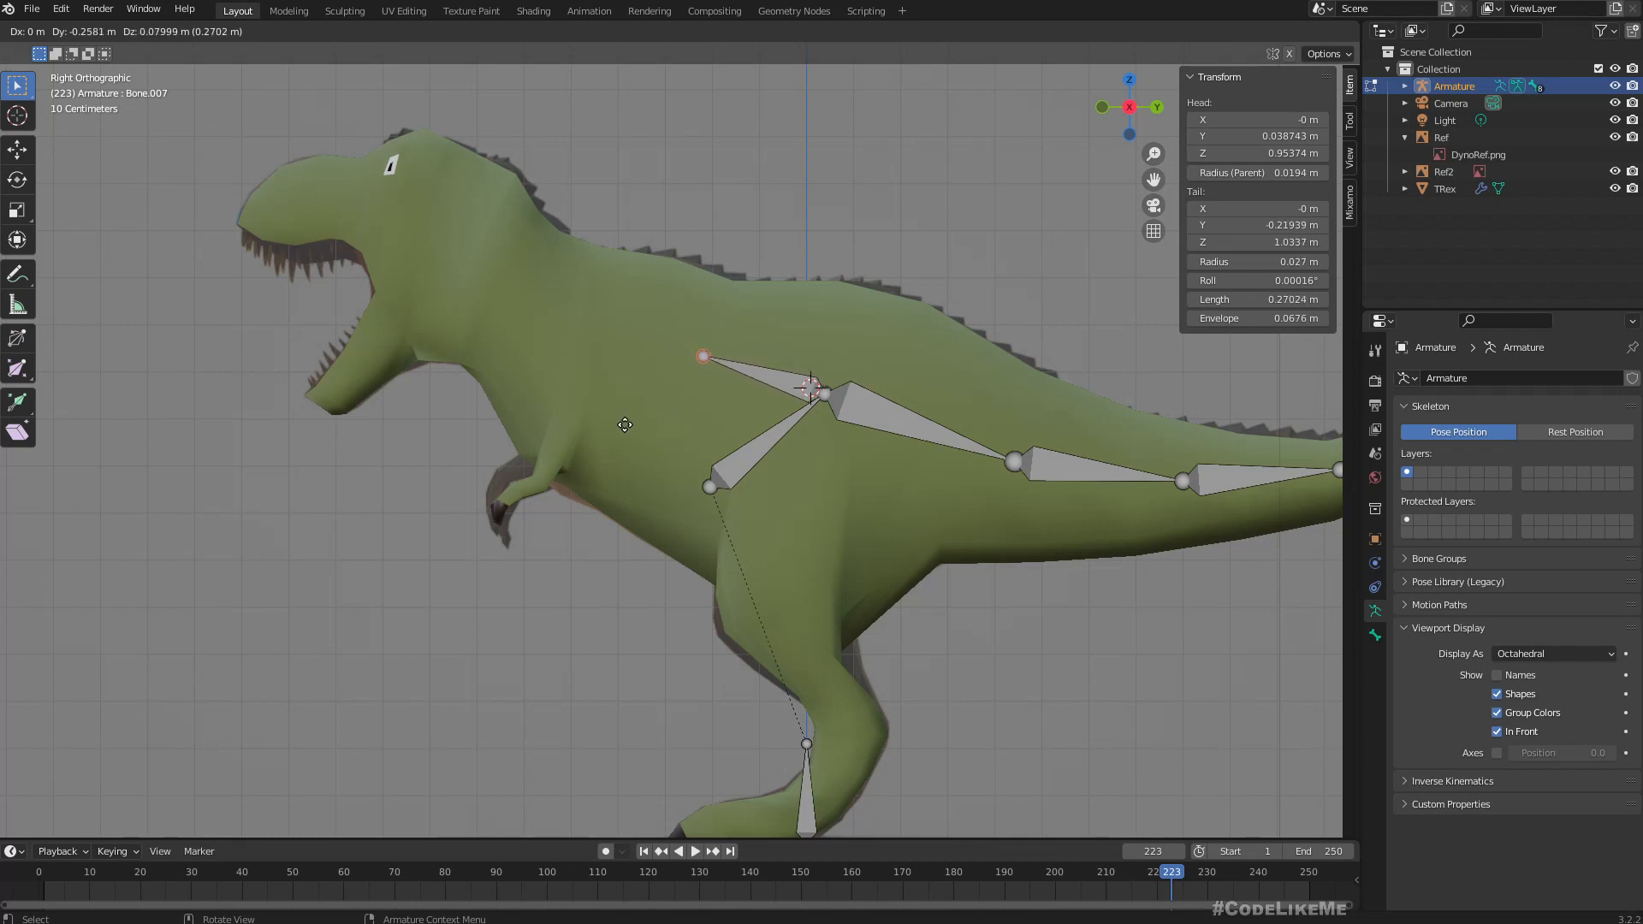
pyautogui.click(625, 424)
pyautogui.press('e')
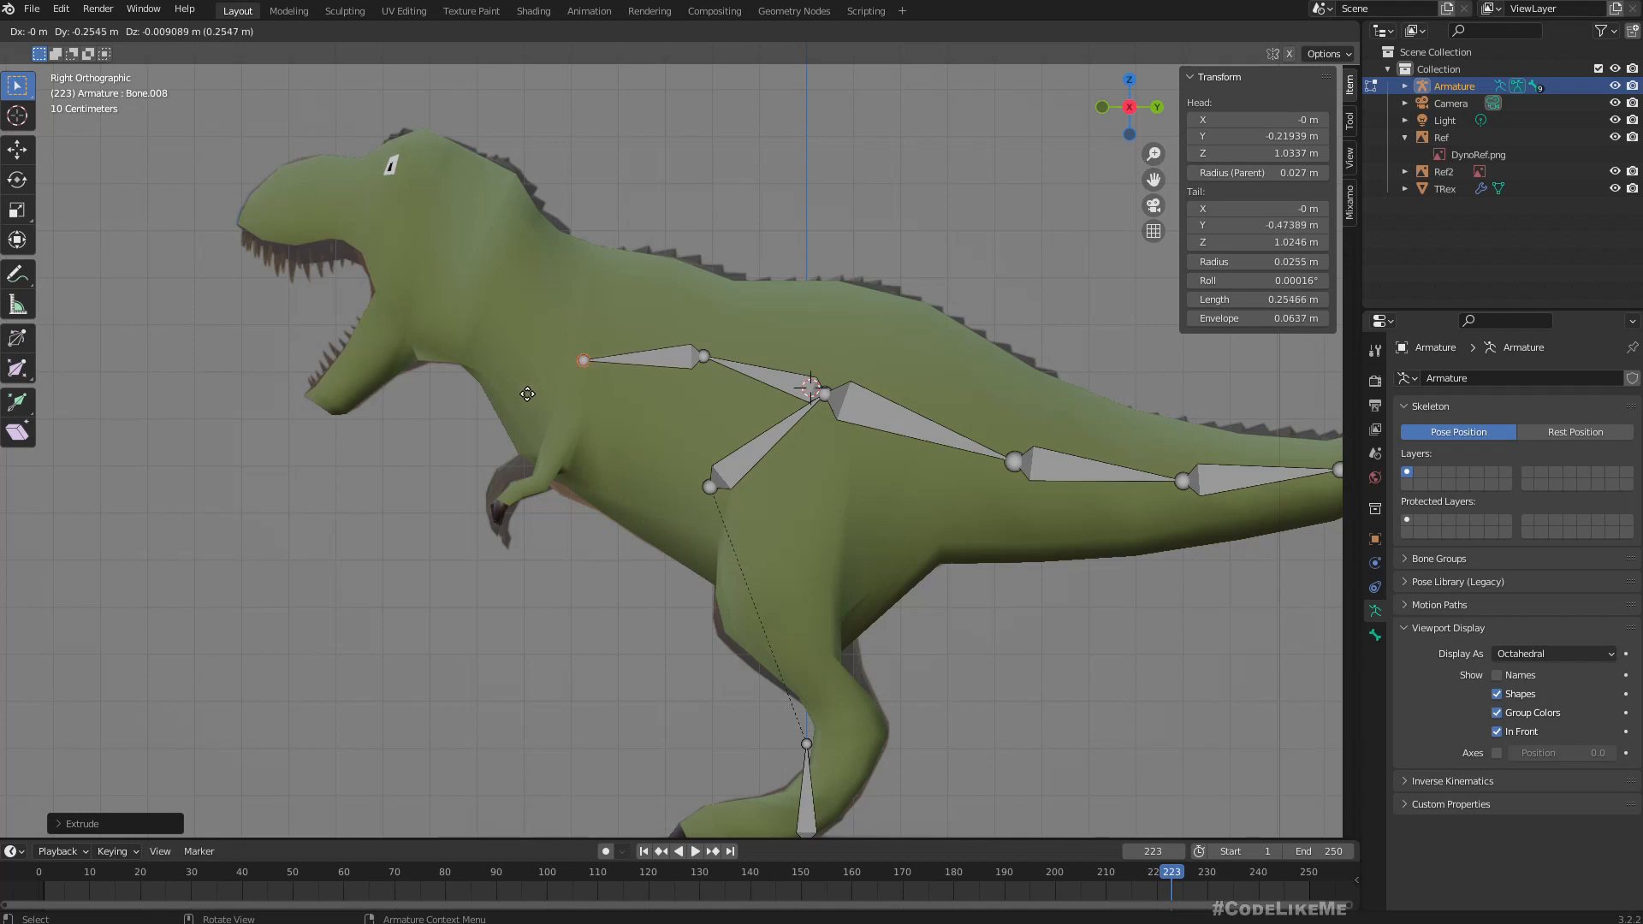
pyautogui.click(527, 393)
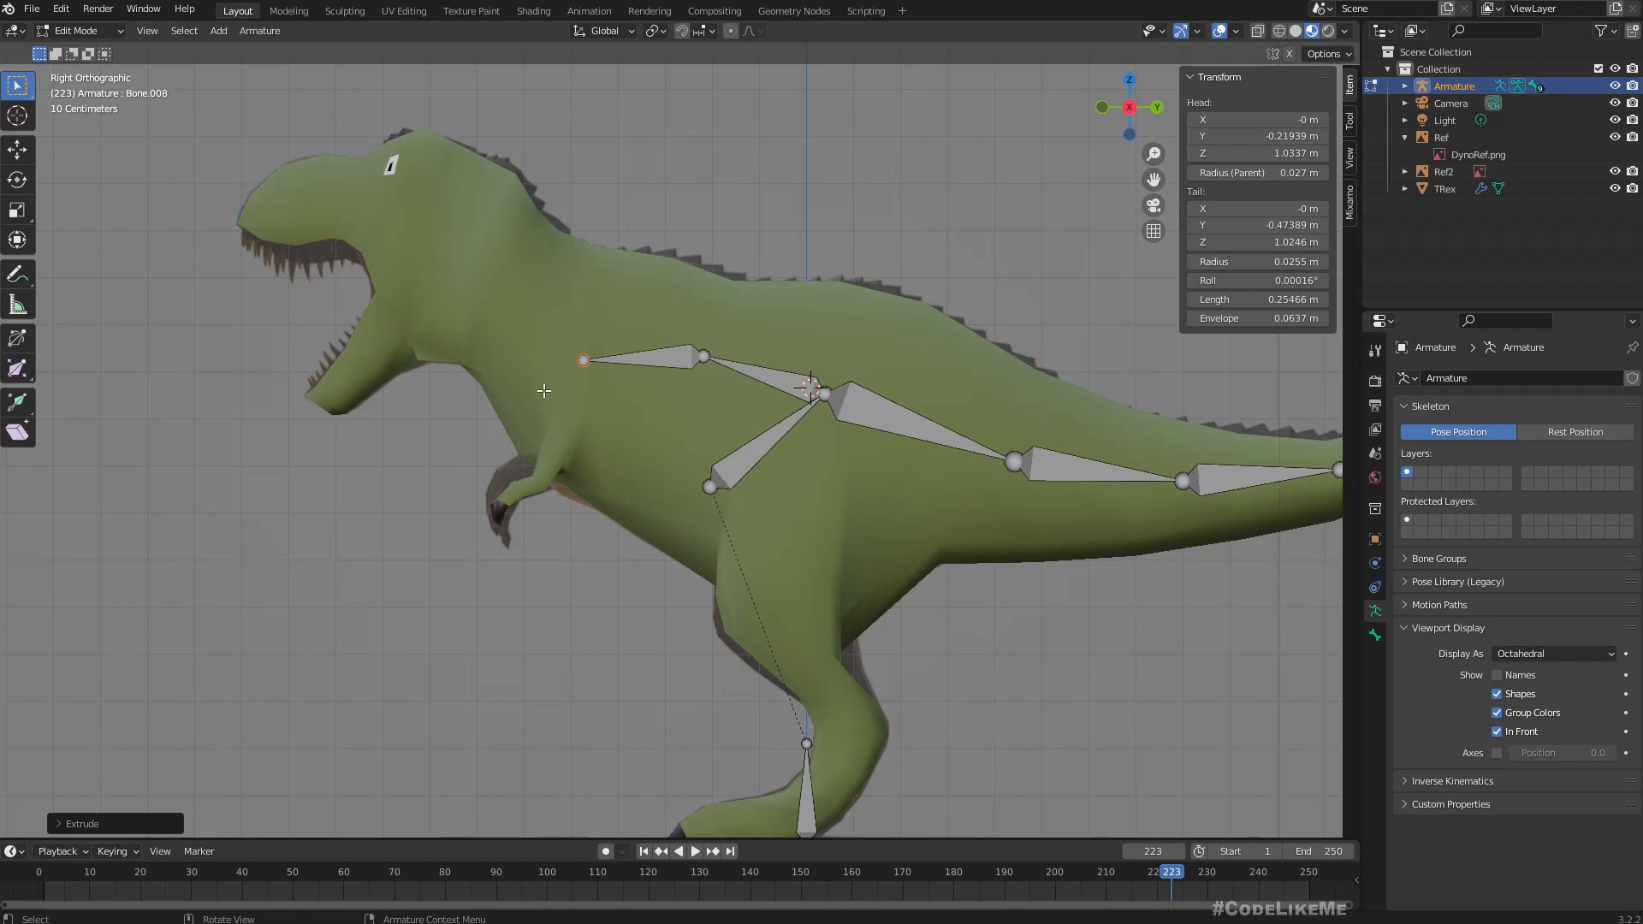
# Raise the front spine joint to about 1.08 m in Z and lower the middle spine joint to about 0.99 m.
pyautogui.press('g')
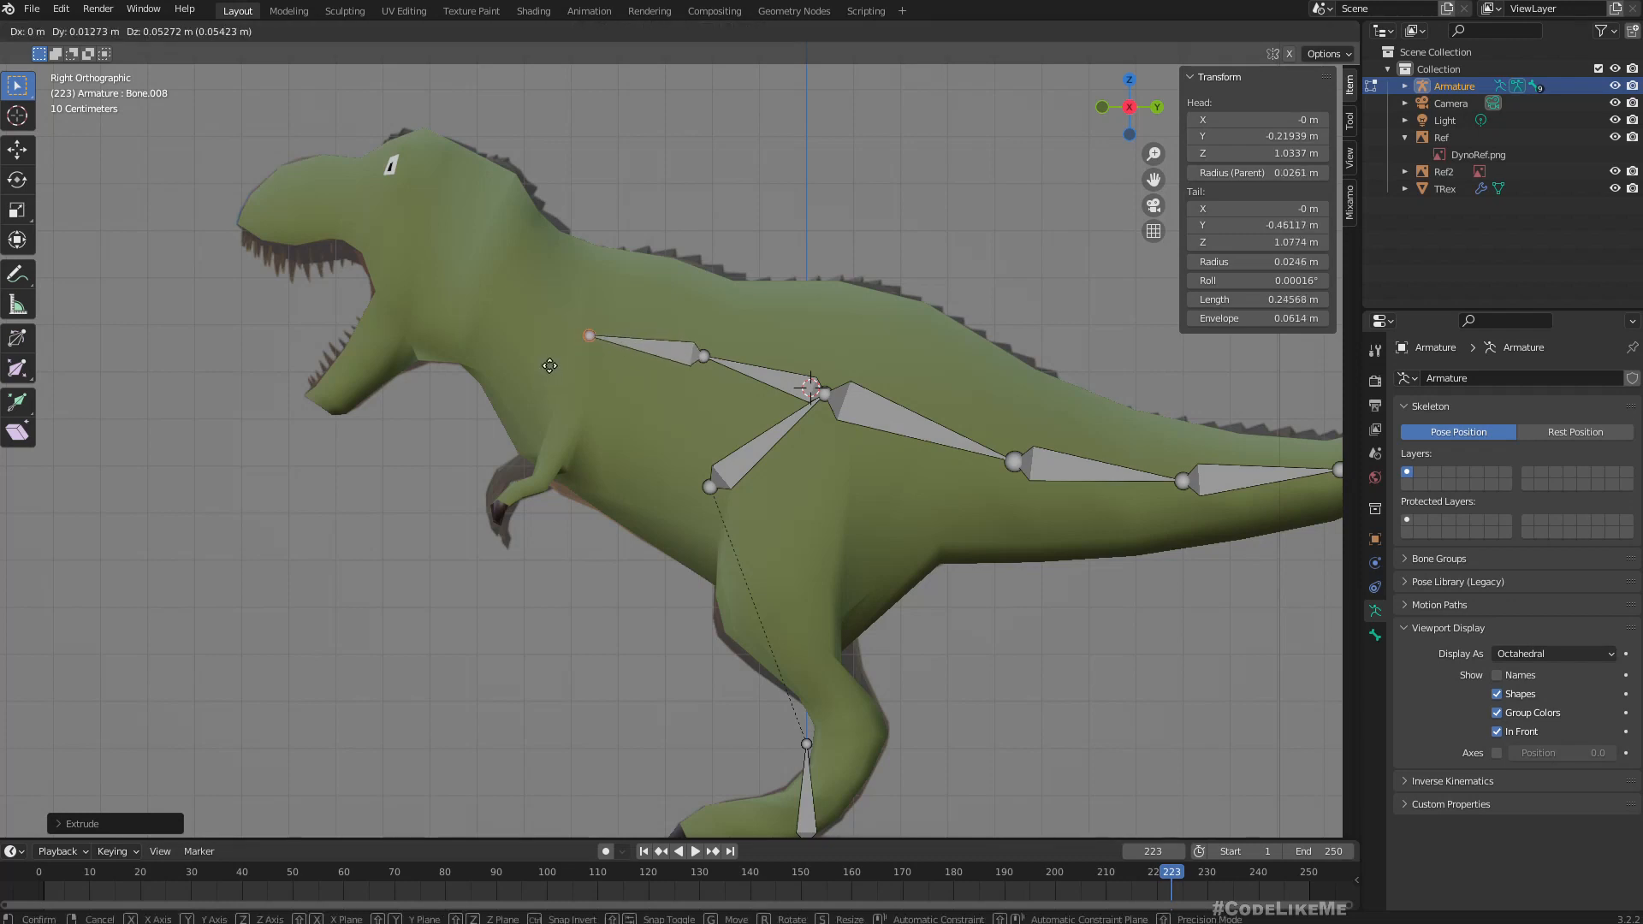
pyautogui.press('Escape')
pyautogui.click(705, 358)
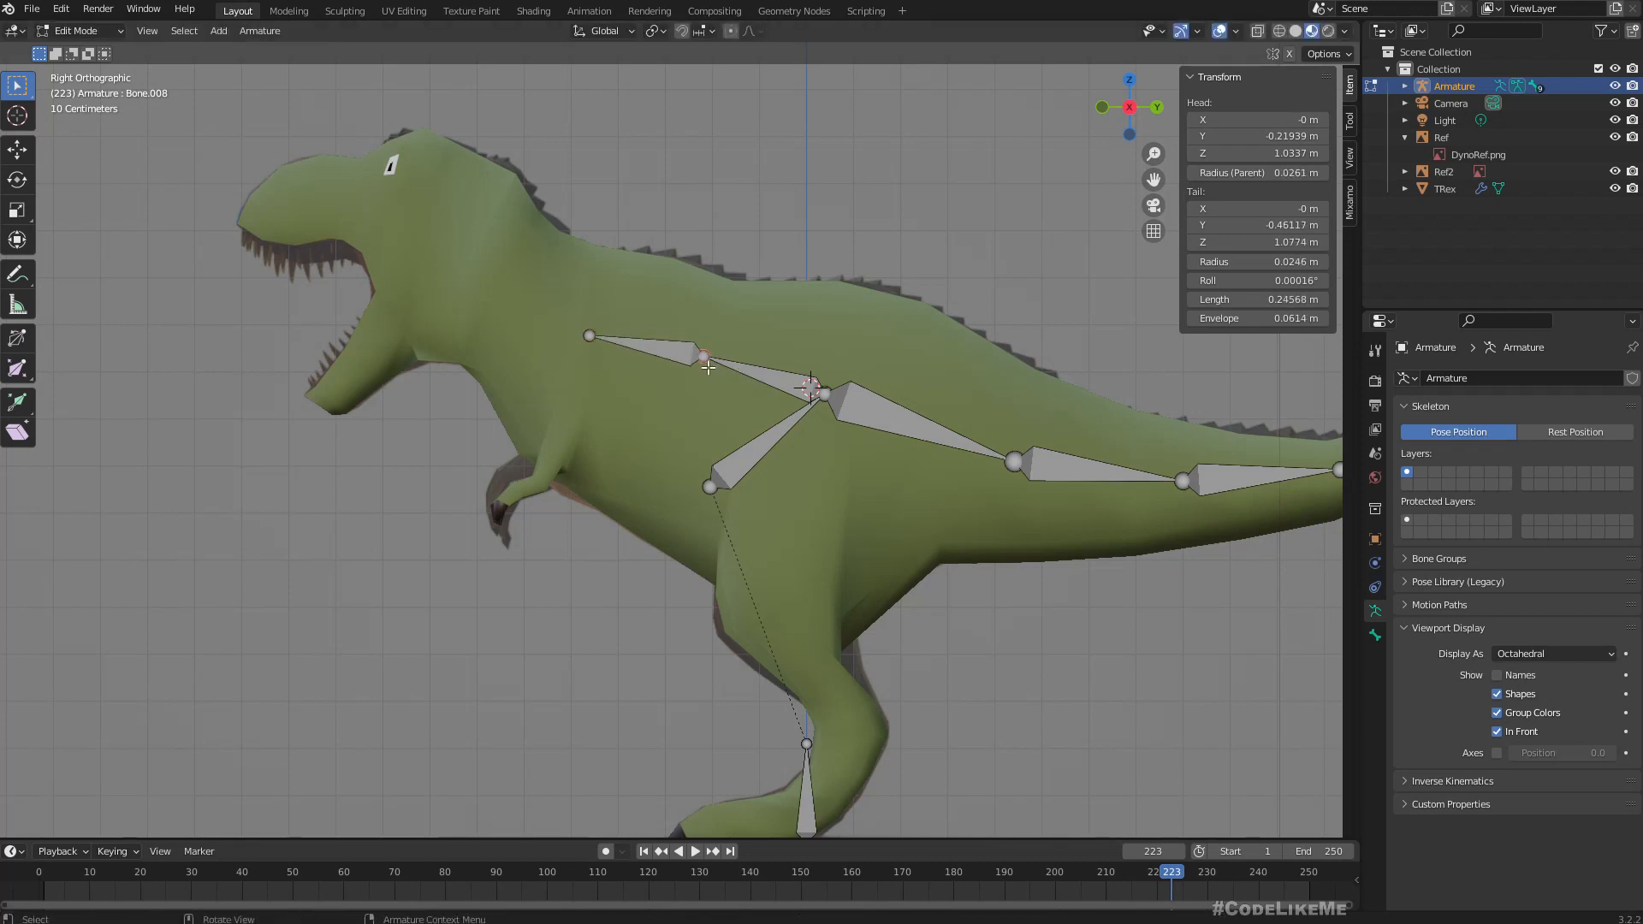
pyautogui.press('g')
pyautogui.click(697, 387)
# Extrude two neck bones from the front spine joint up to the back of the jaw, about 0.23 m and 0.20 m long.
pyautogui.click(590, 347)
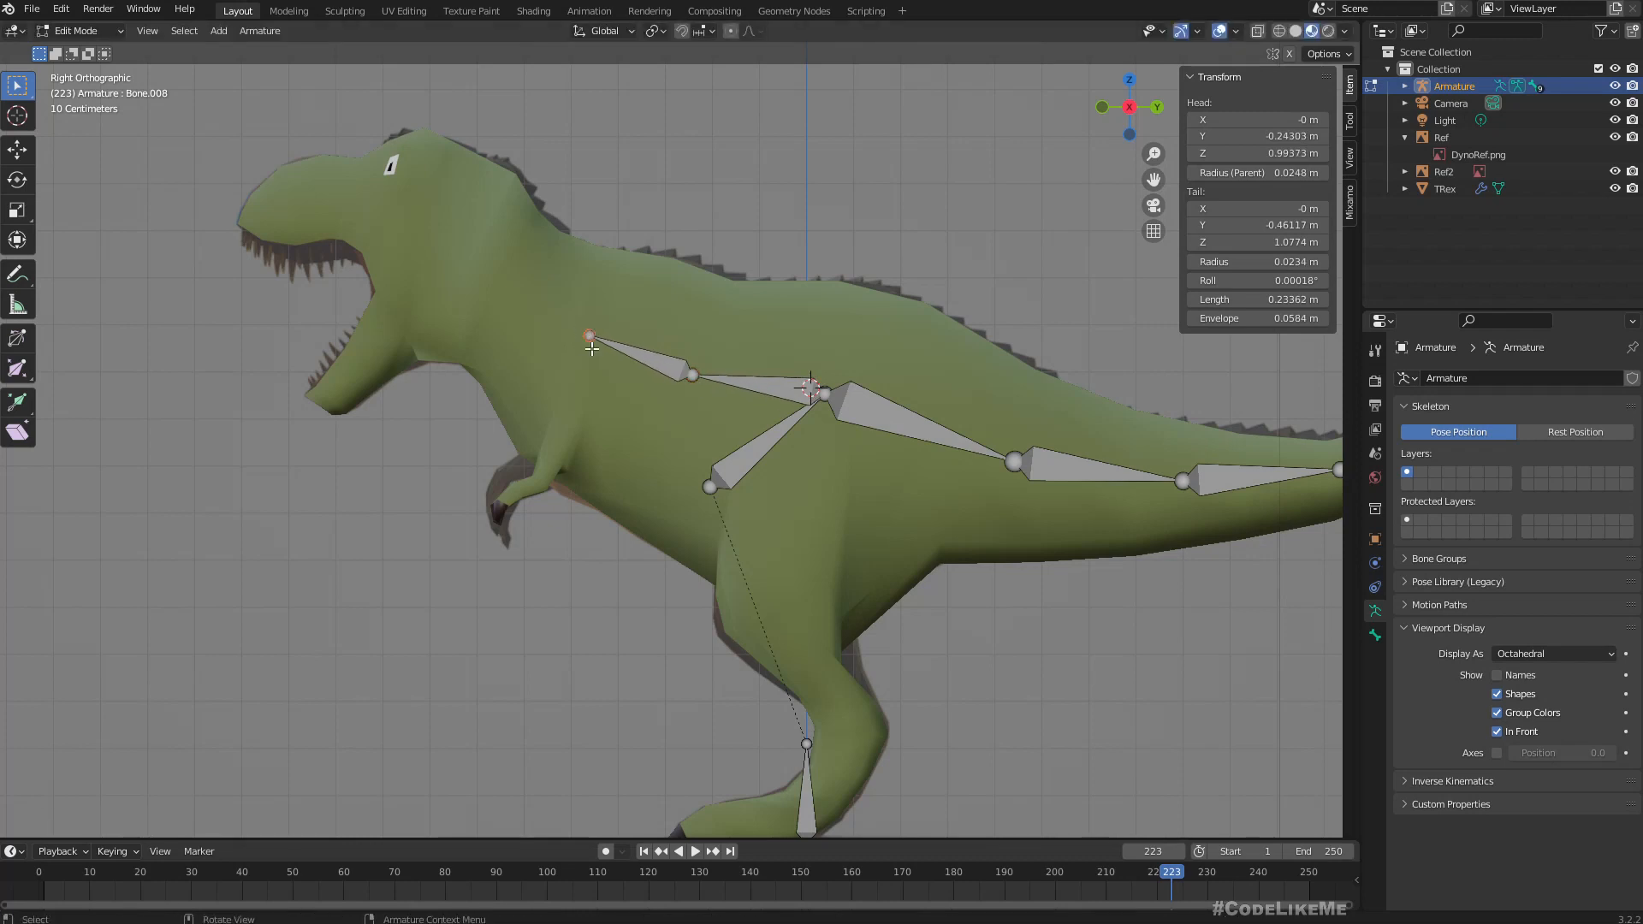
pyautogui.press('e')
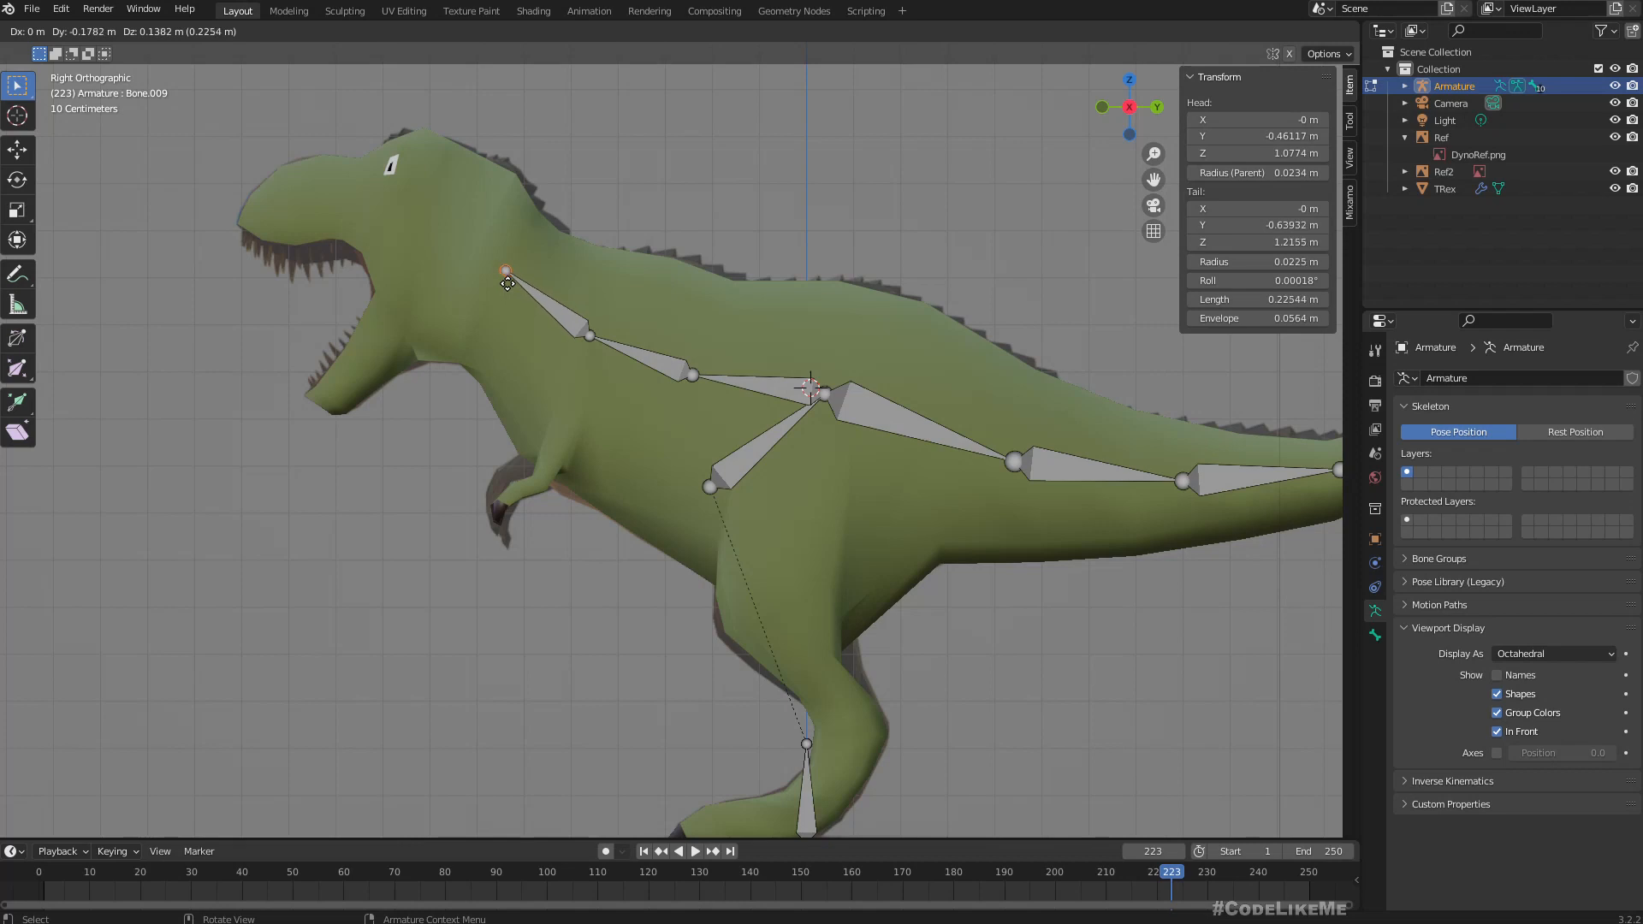
pyautogui.click(508, 283)
pyautogui.press('e')
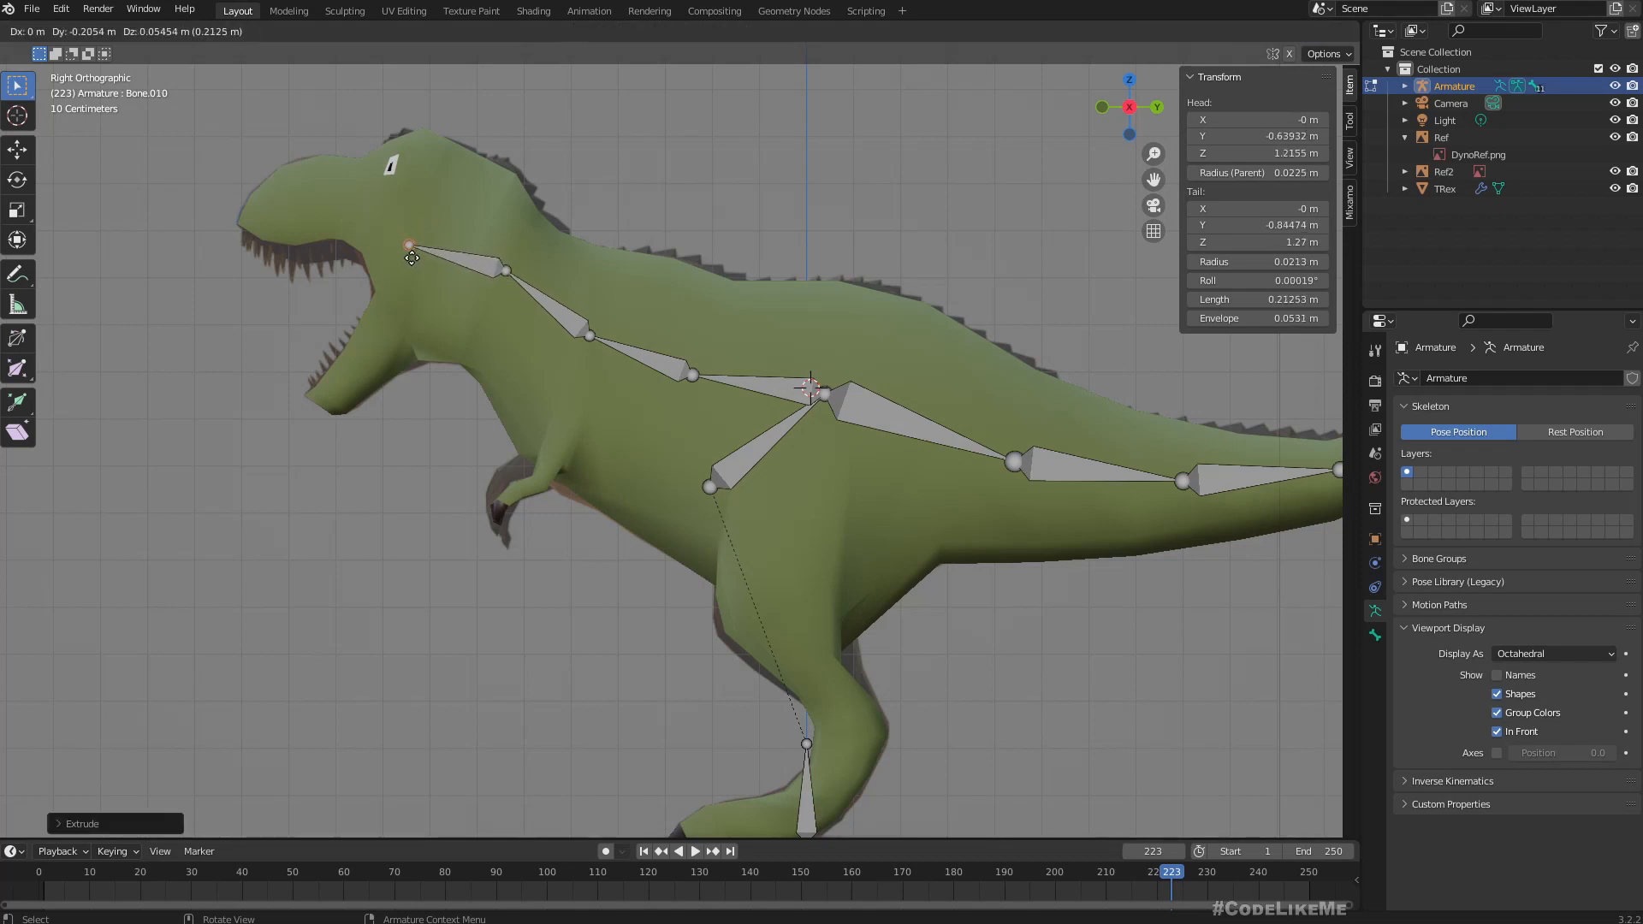
pyautogui.click(419, 259)
# Extrude a short upper head bone about 0.12 m long, followed by a snout bone about 0.23 m long reaching the nose.
pyautogui.press('e')
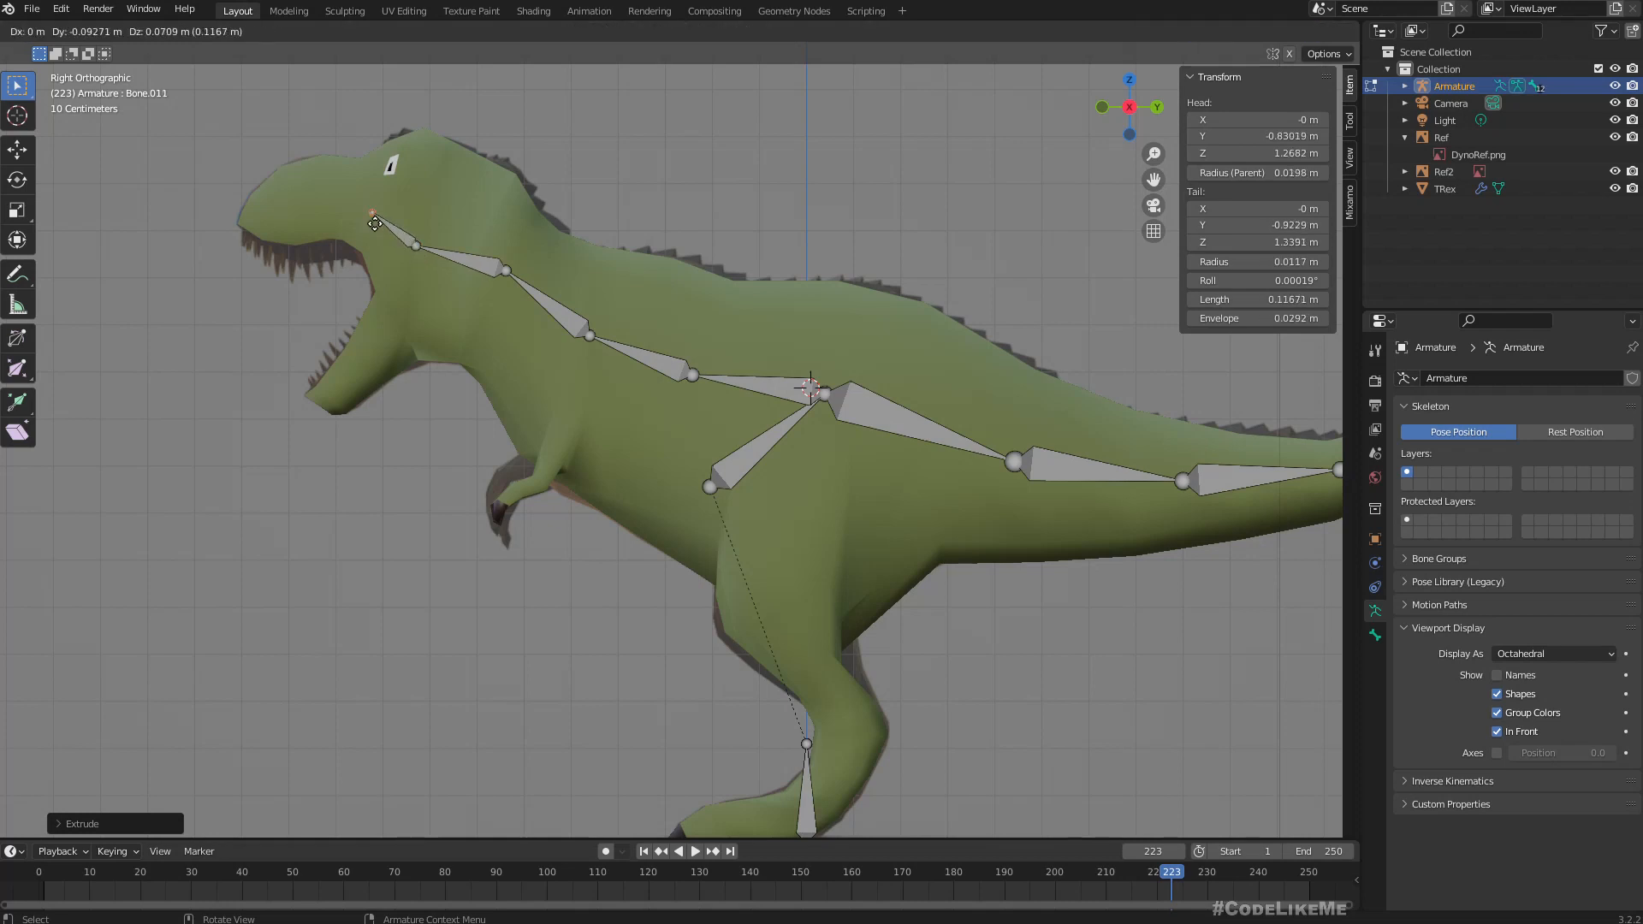
pyautogui.click(375, 220)
pyautogui.press('e')
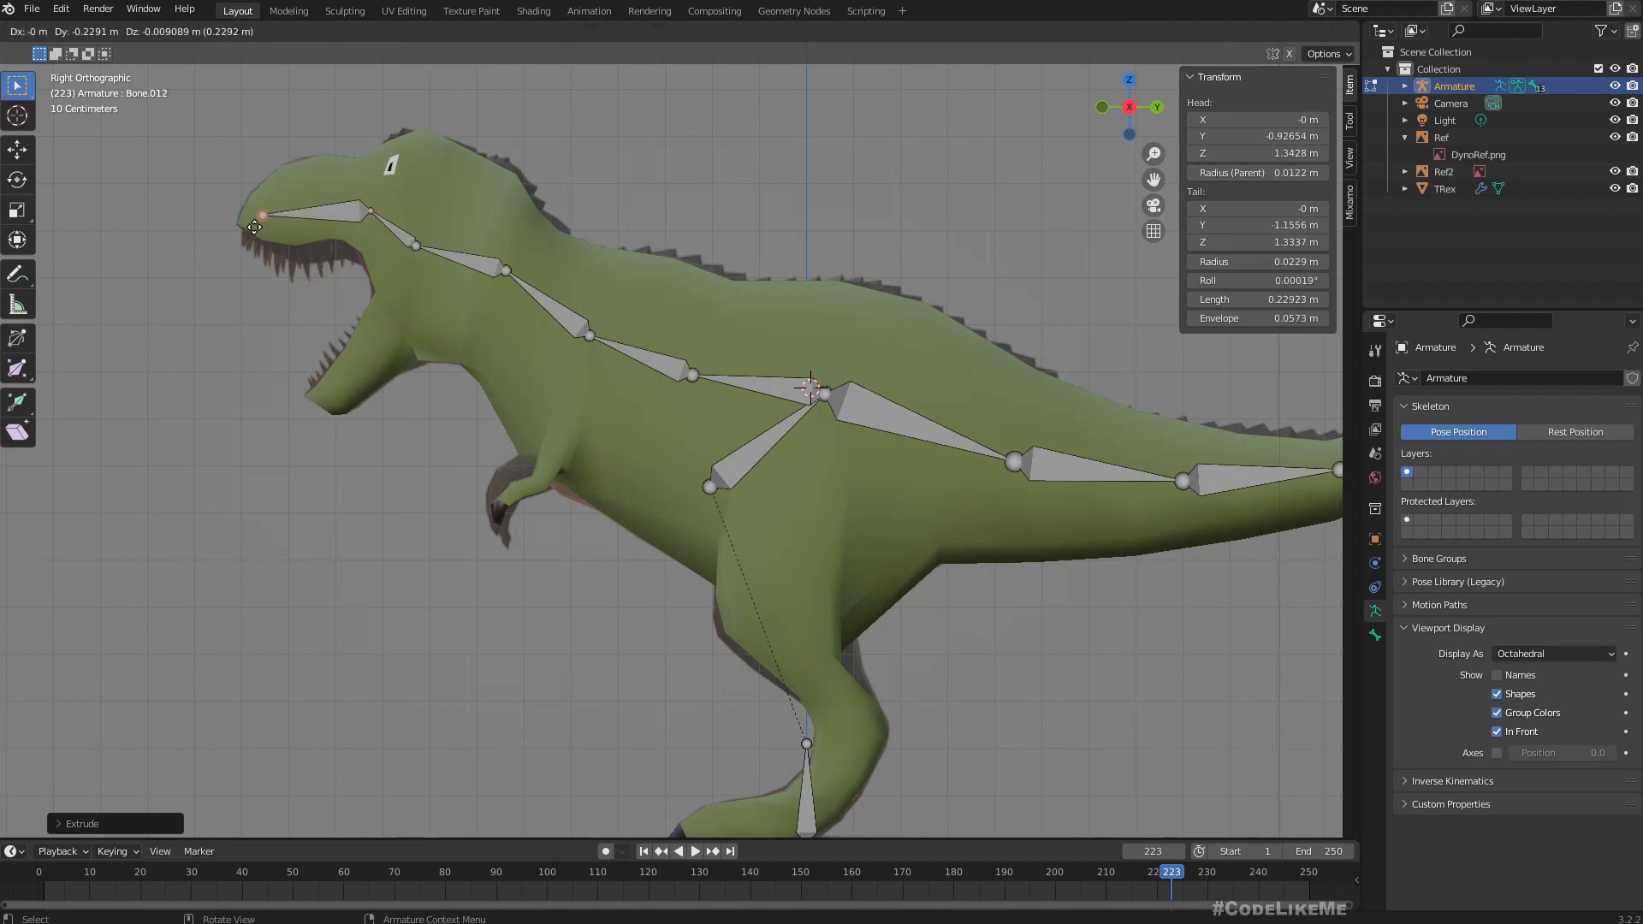
pyautogui.click(253, 227)
# Extrude two lower jaw bones from the neck's end joint down toward the chin, about 0.13 m and 0.20 m long.
pyautogui.click(419, 250)
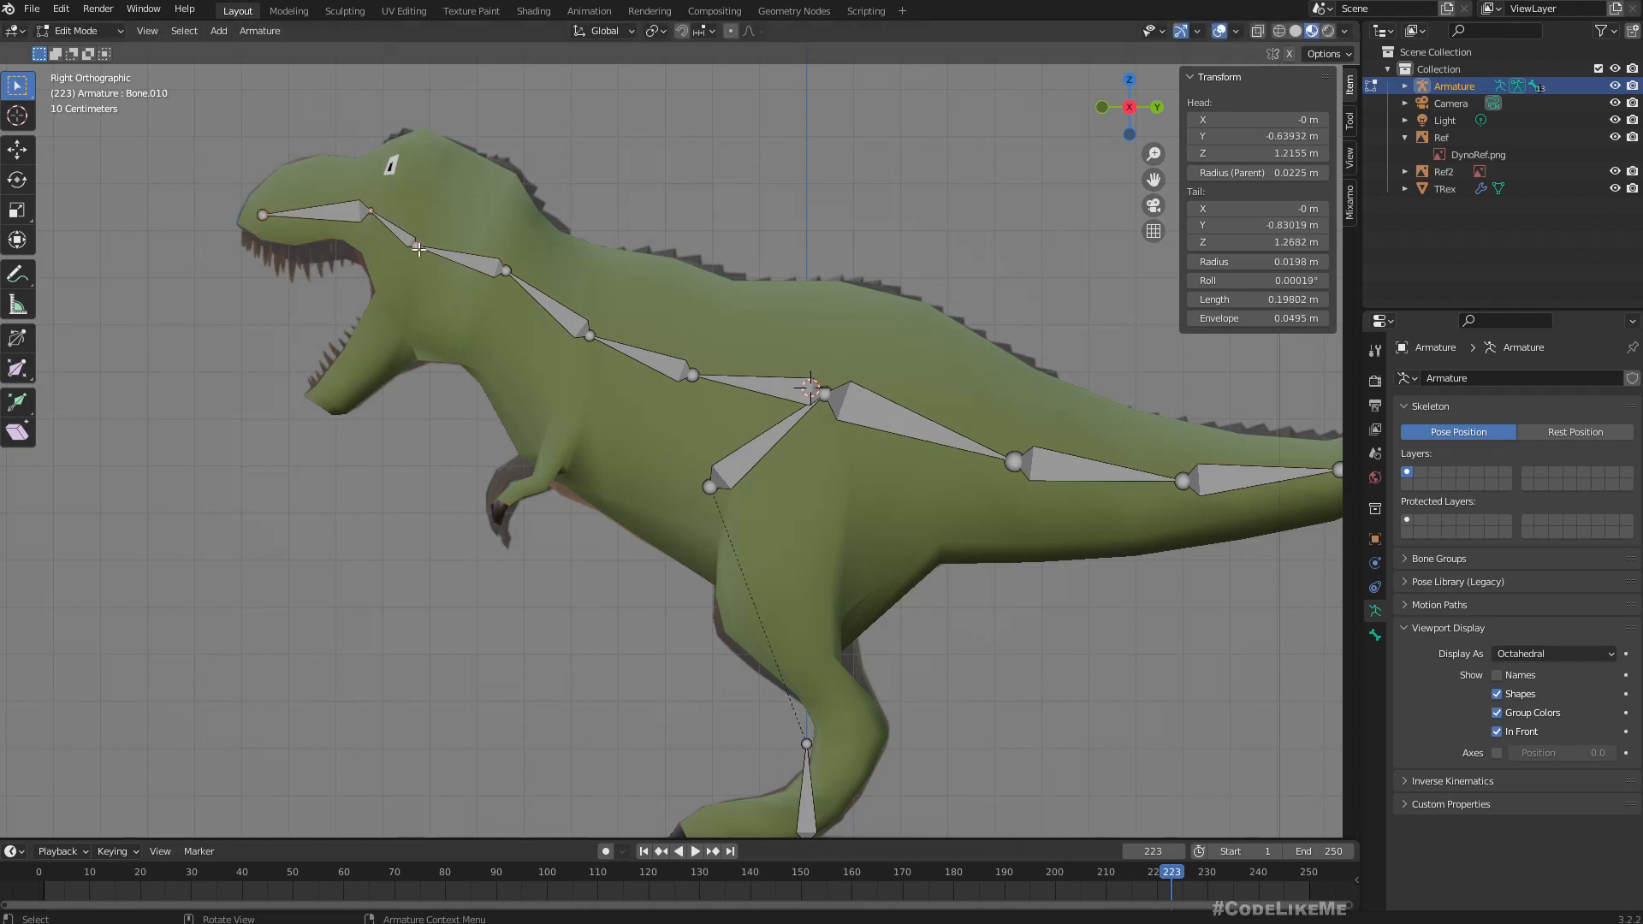
pyautogui.press('e')
pyautogui.click(403, 307)
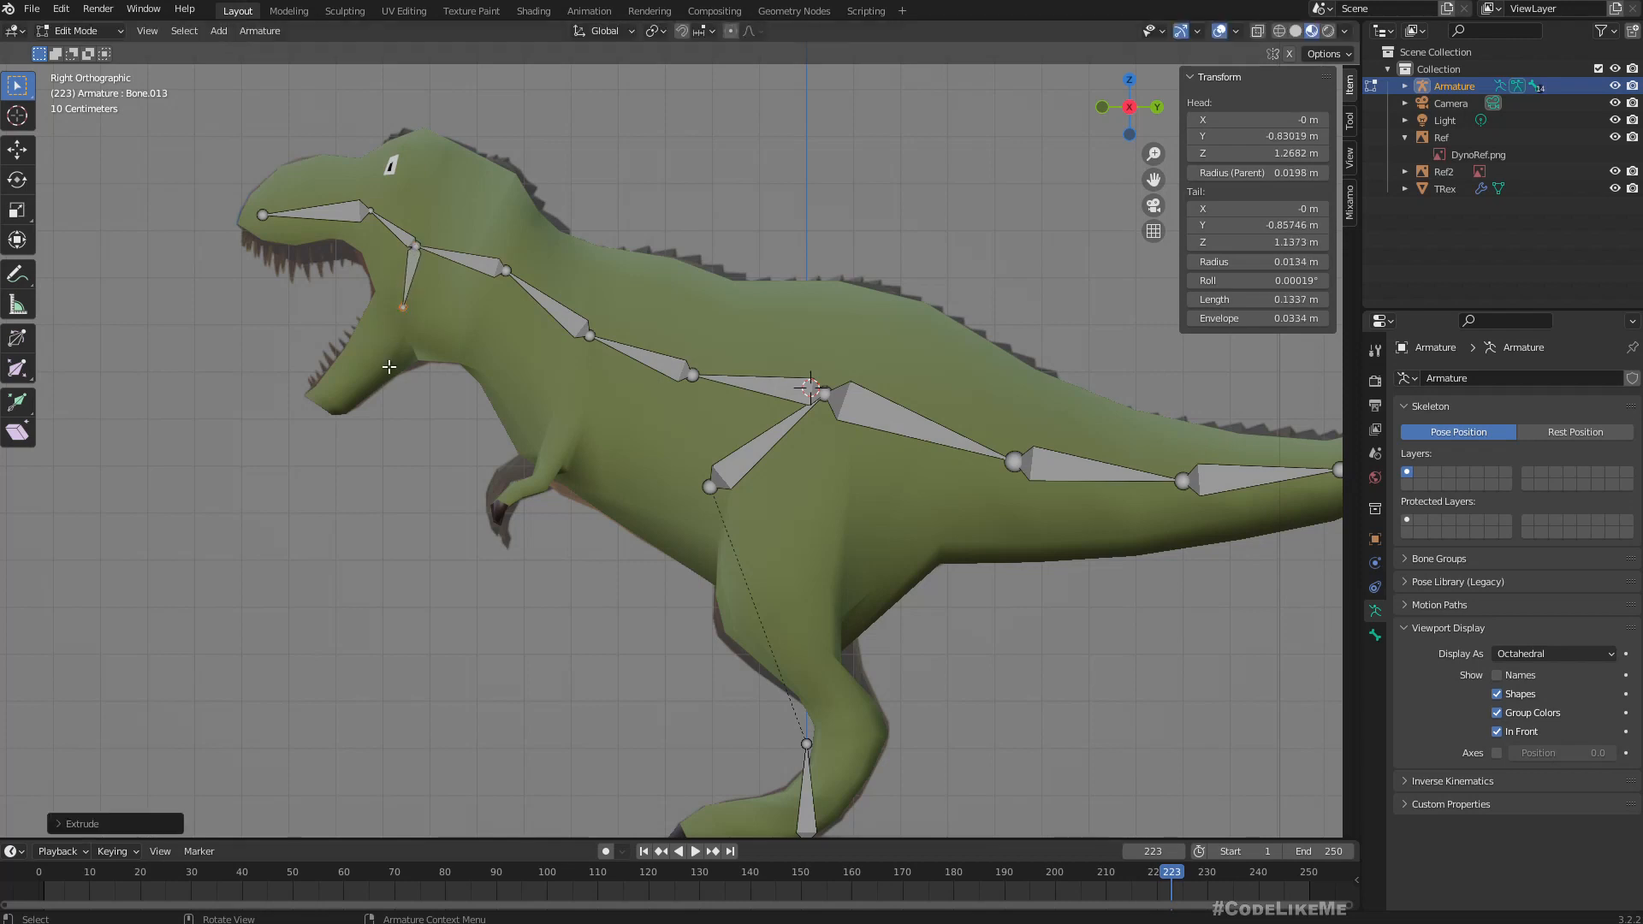
pyautogui.press('e')
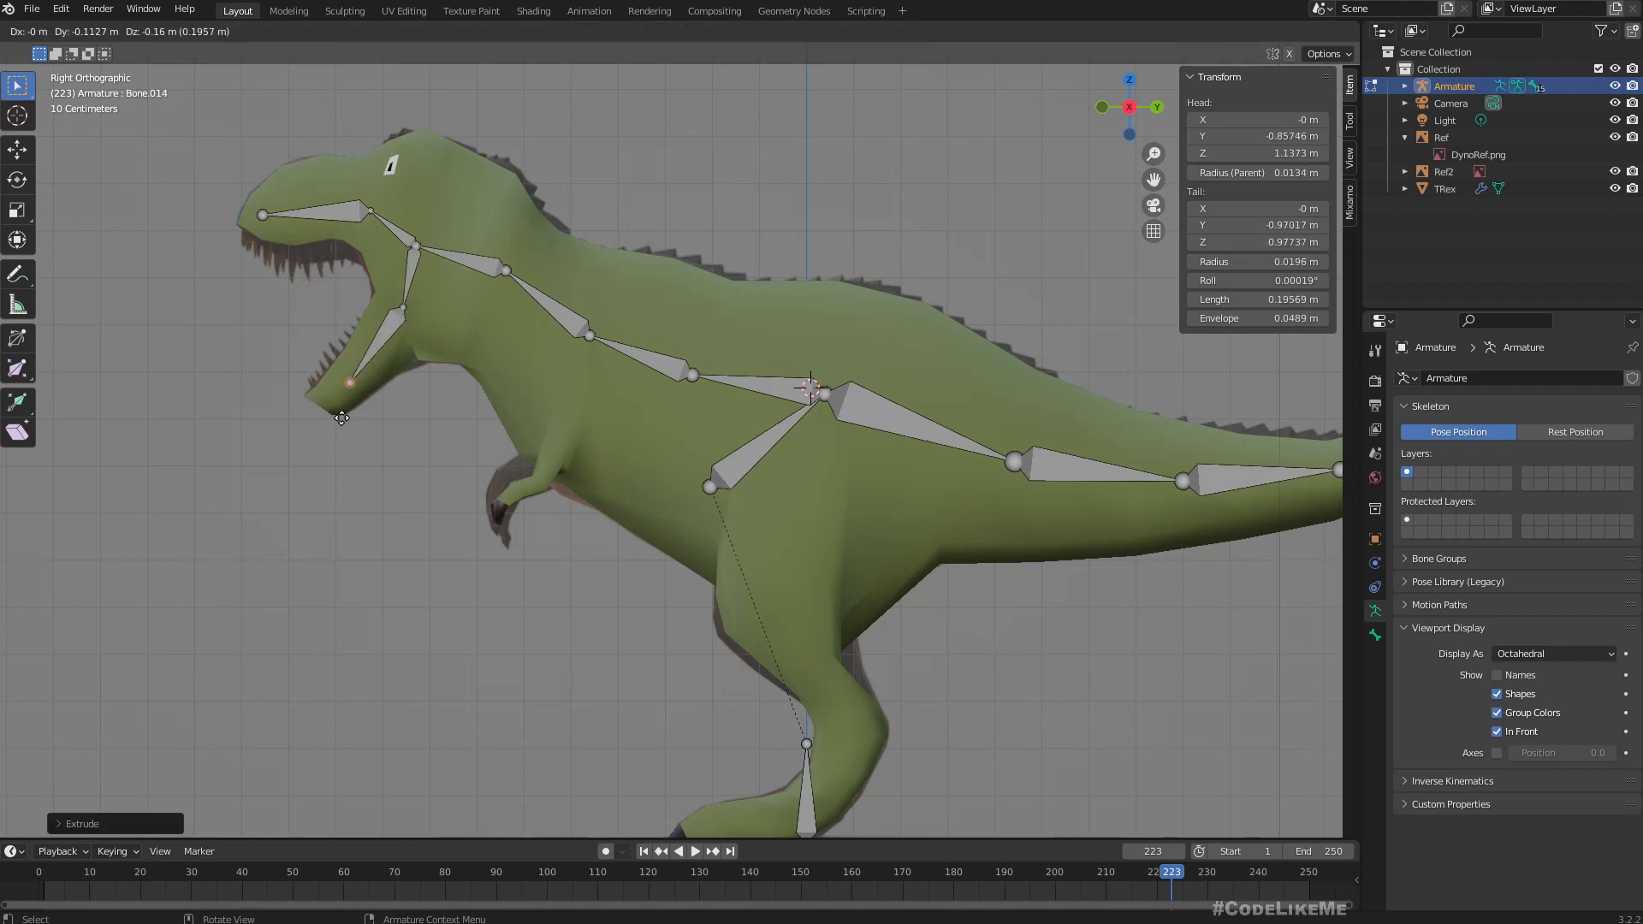
pyautogui.click(340, 416)
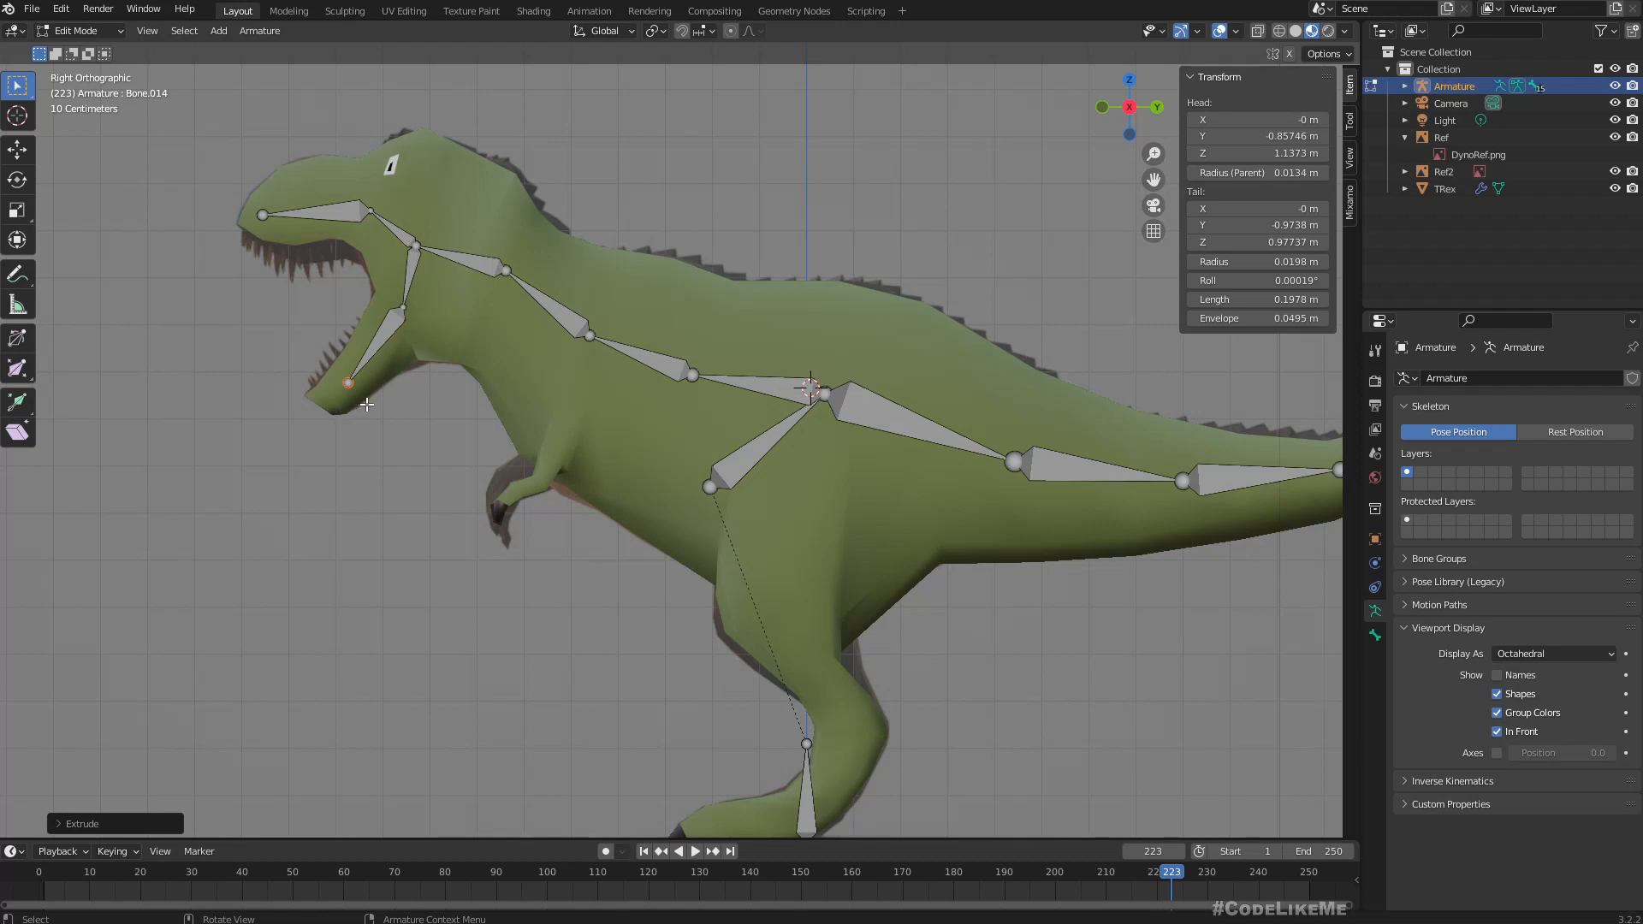
pyautogui.click(417, 249)
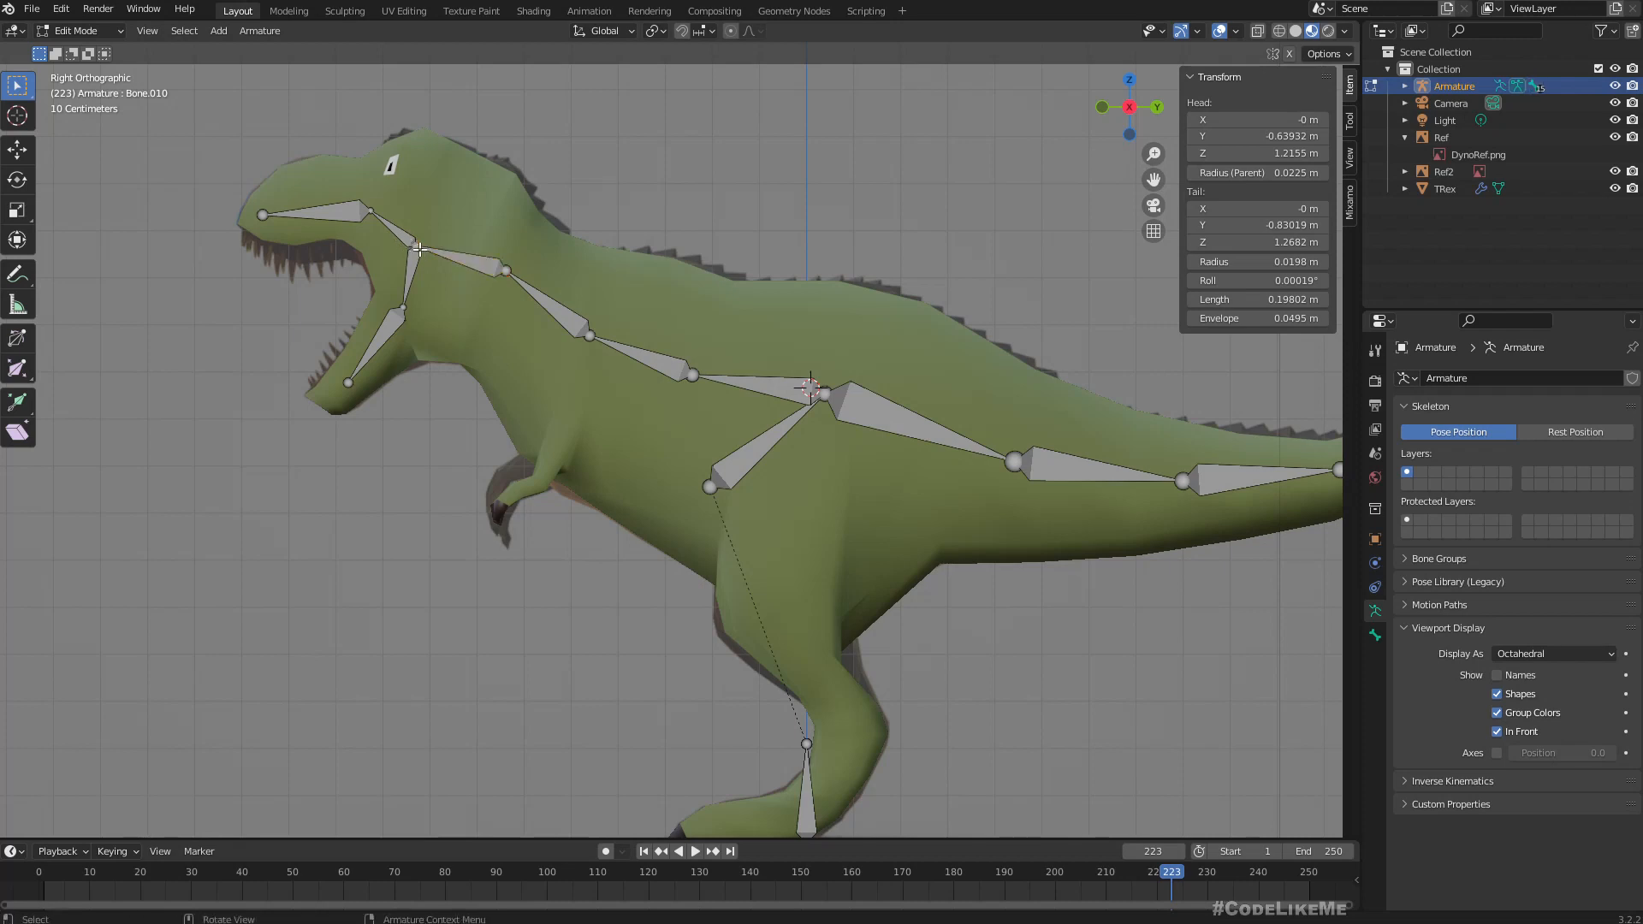
pyautogui.press('e')
pyautogui.click(344, 264)
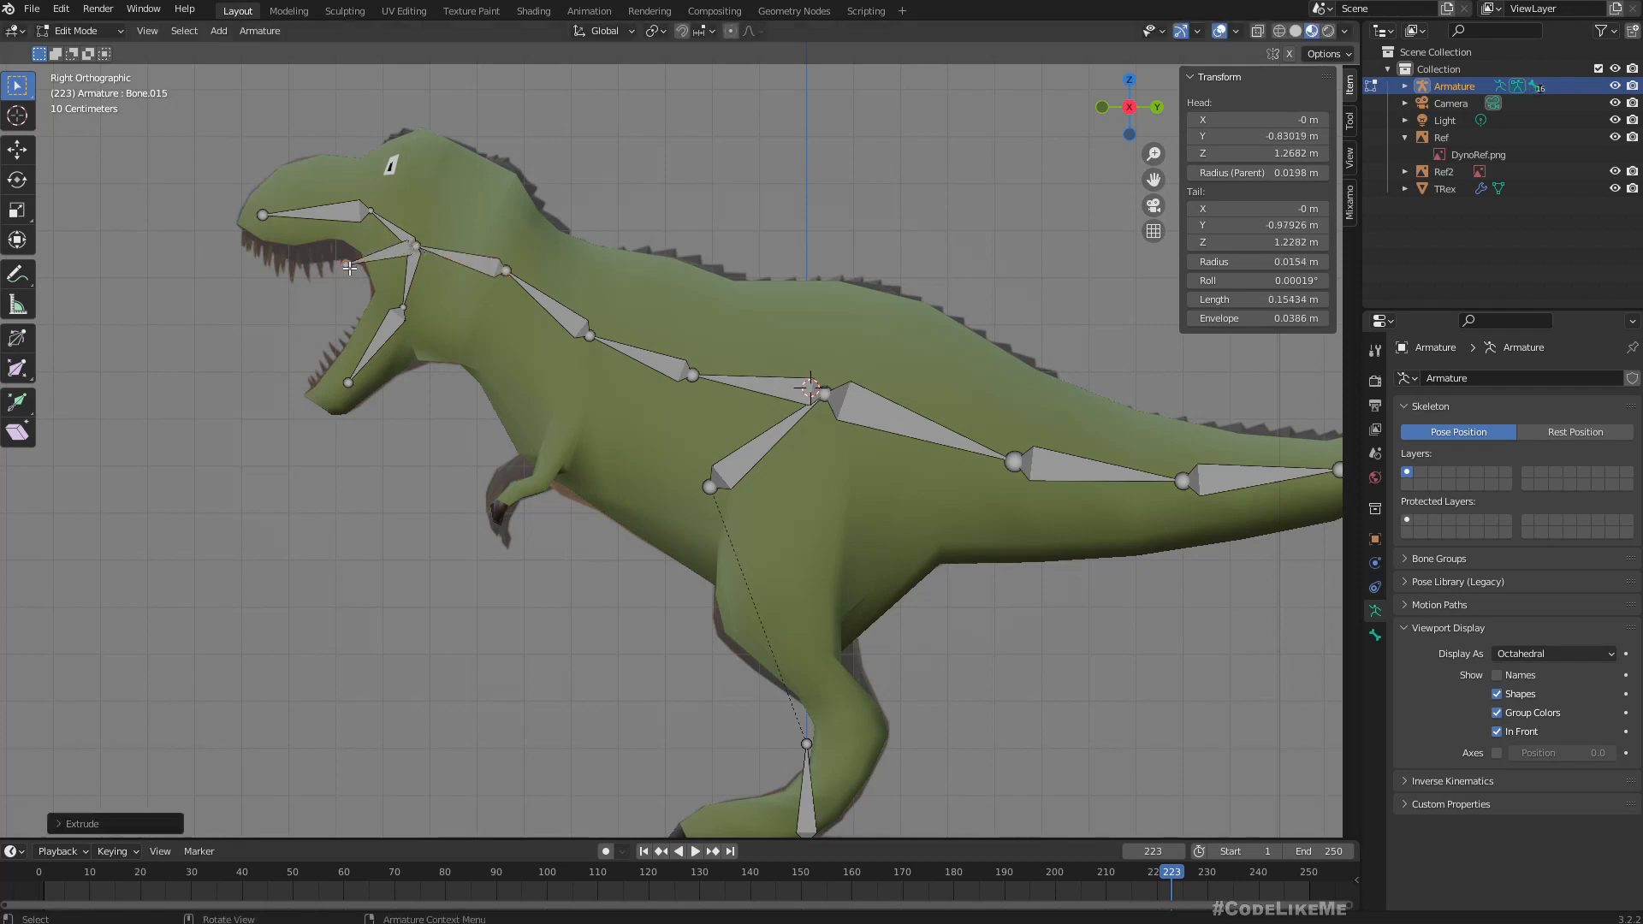
pyautogui.hotkey('ctrl', 'z')
pyautogui.hotkey('ctrl', 'z')
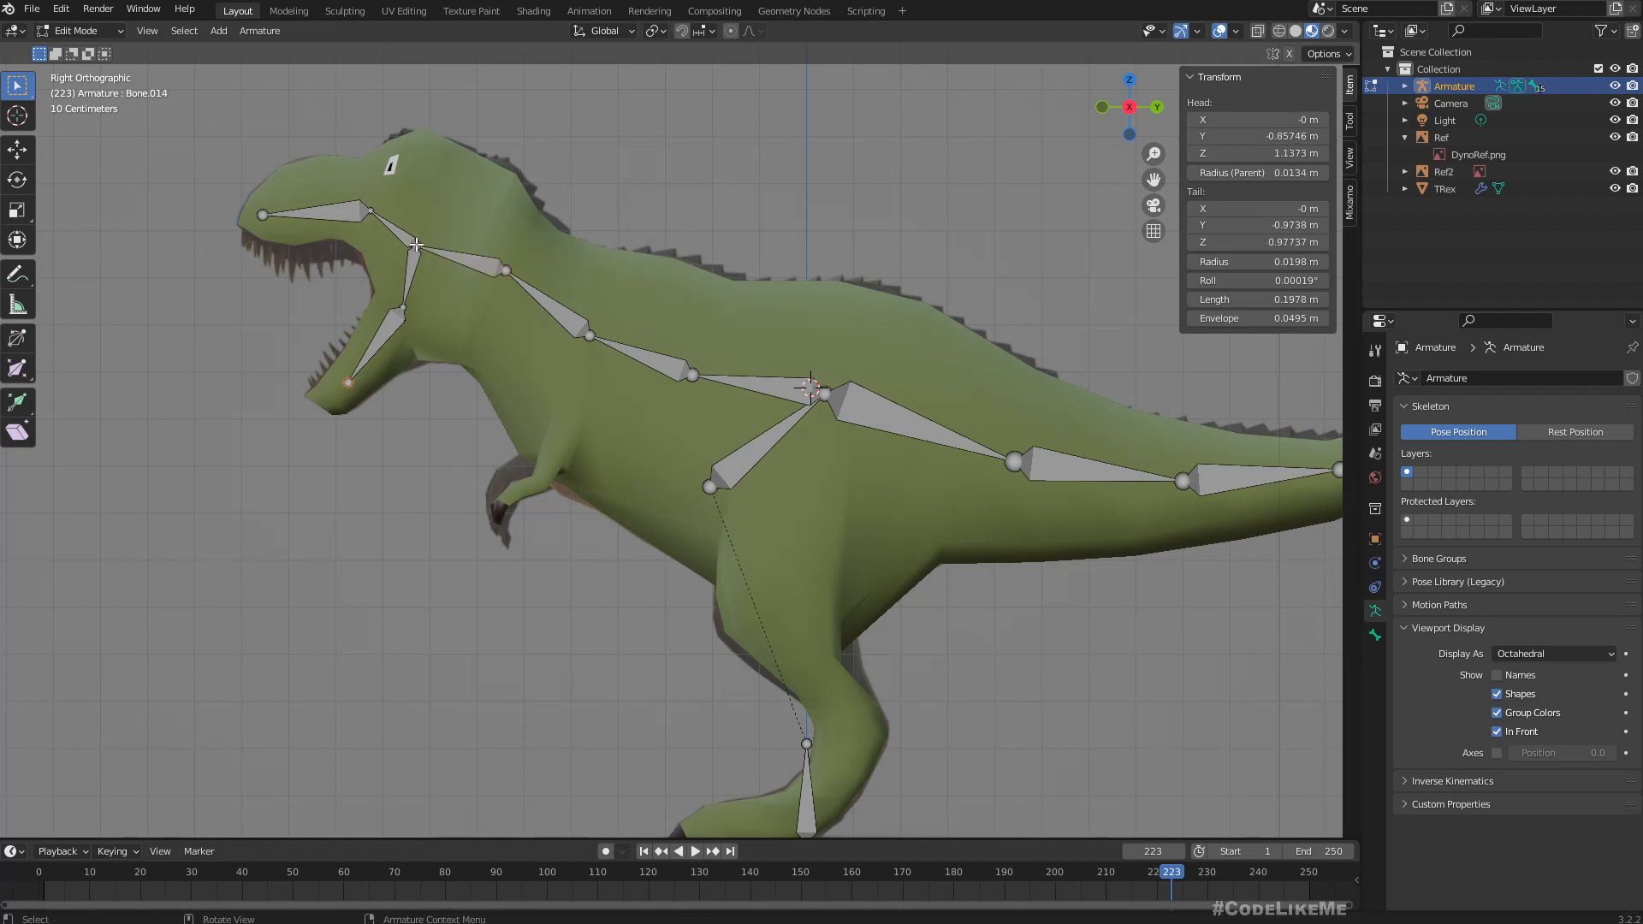
# Move the neck's end joint forward to about Y -0.86 m and raise the lower jaw's middle joint to about 1.16 m in Z.
pyautogui.click(417, 246)
pyautogui.press('g')
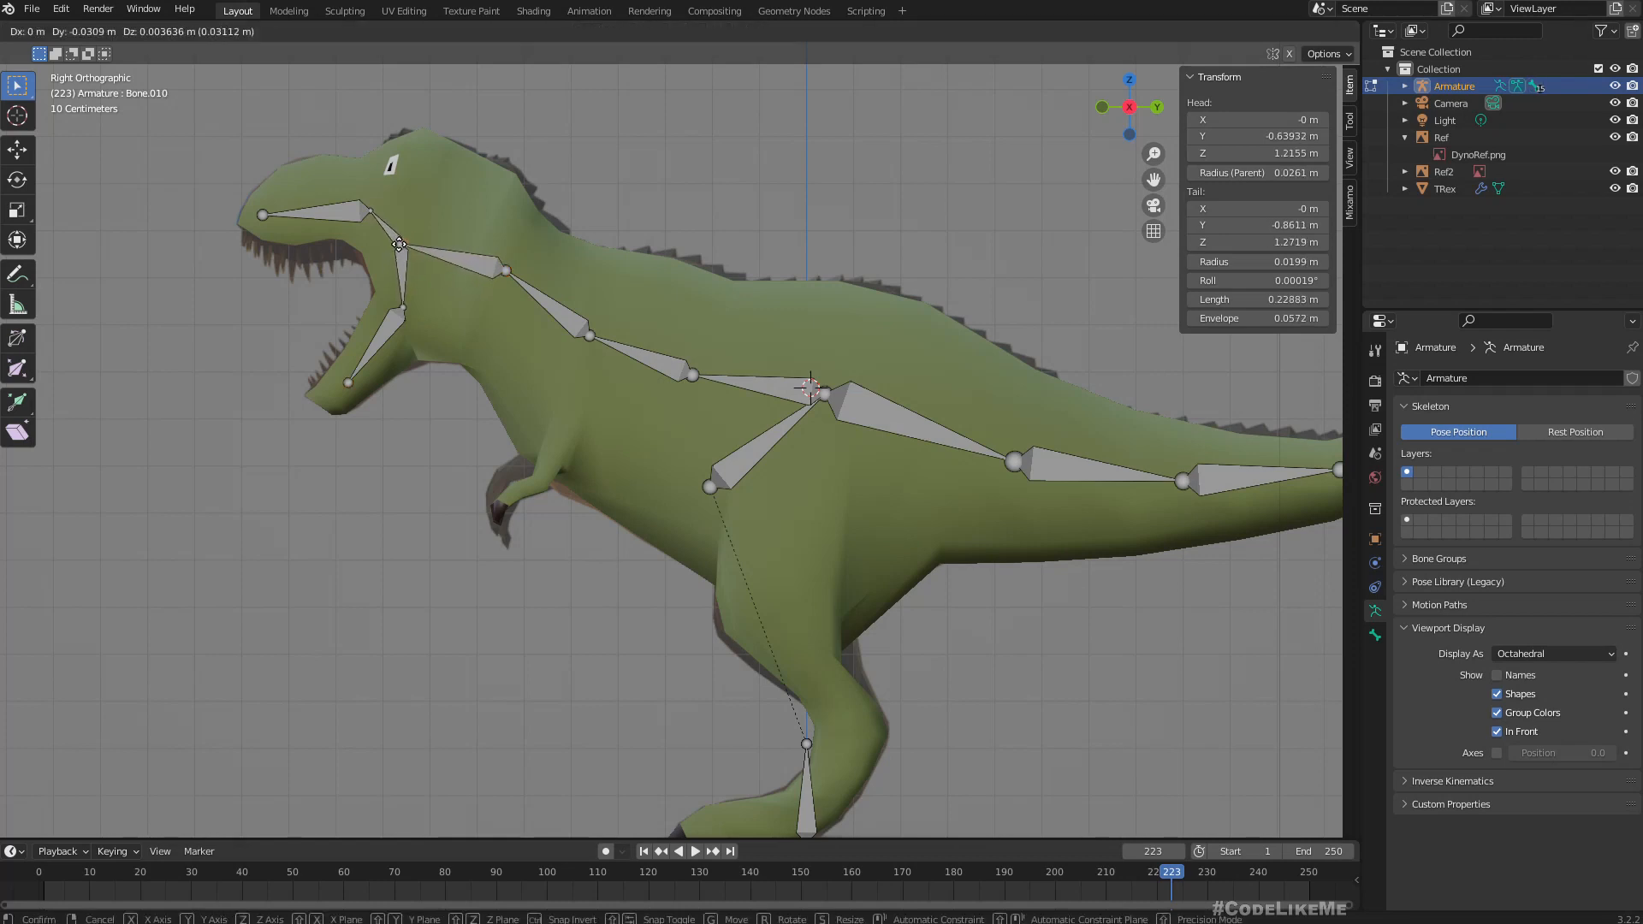
pyautogui.click(401, 244)
pyautogui.click(405, 302)
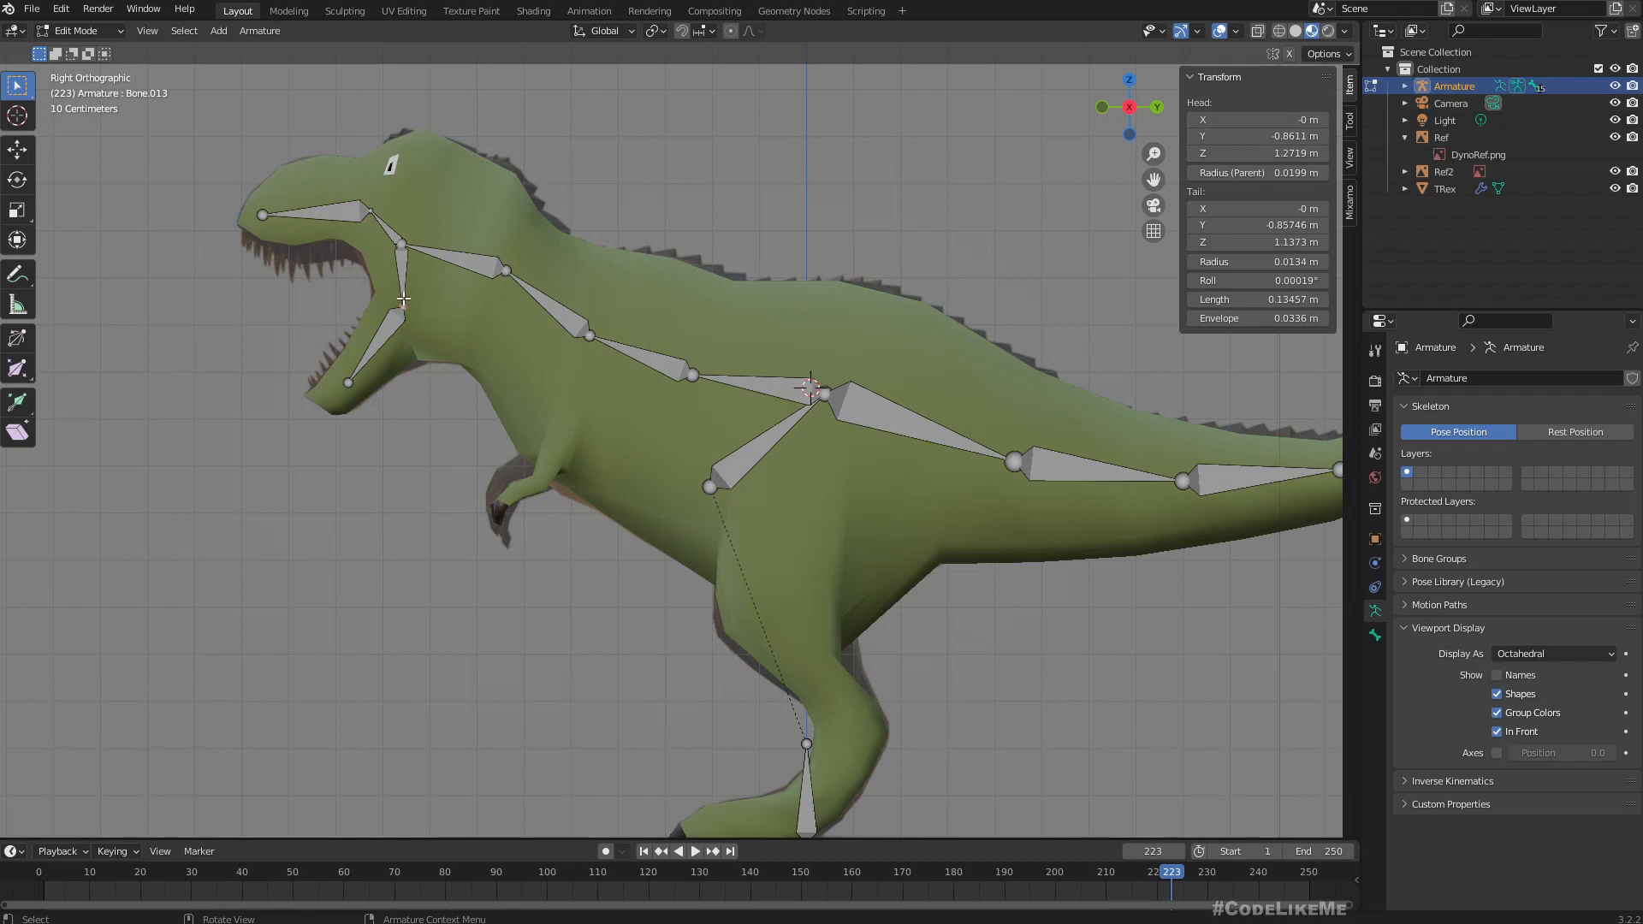
pyautogui.press('g')
pyautogui.click(400, 292)
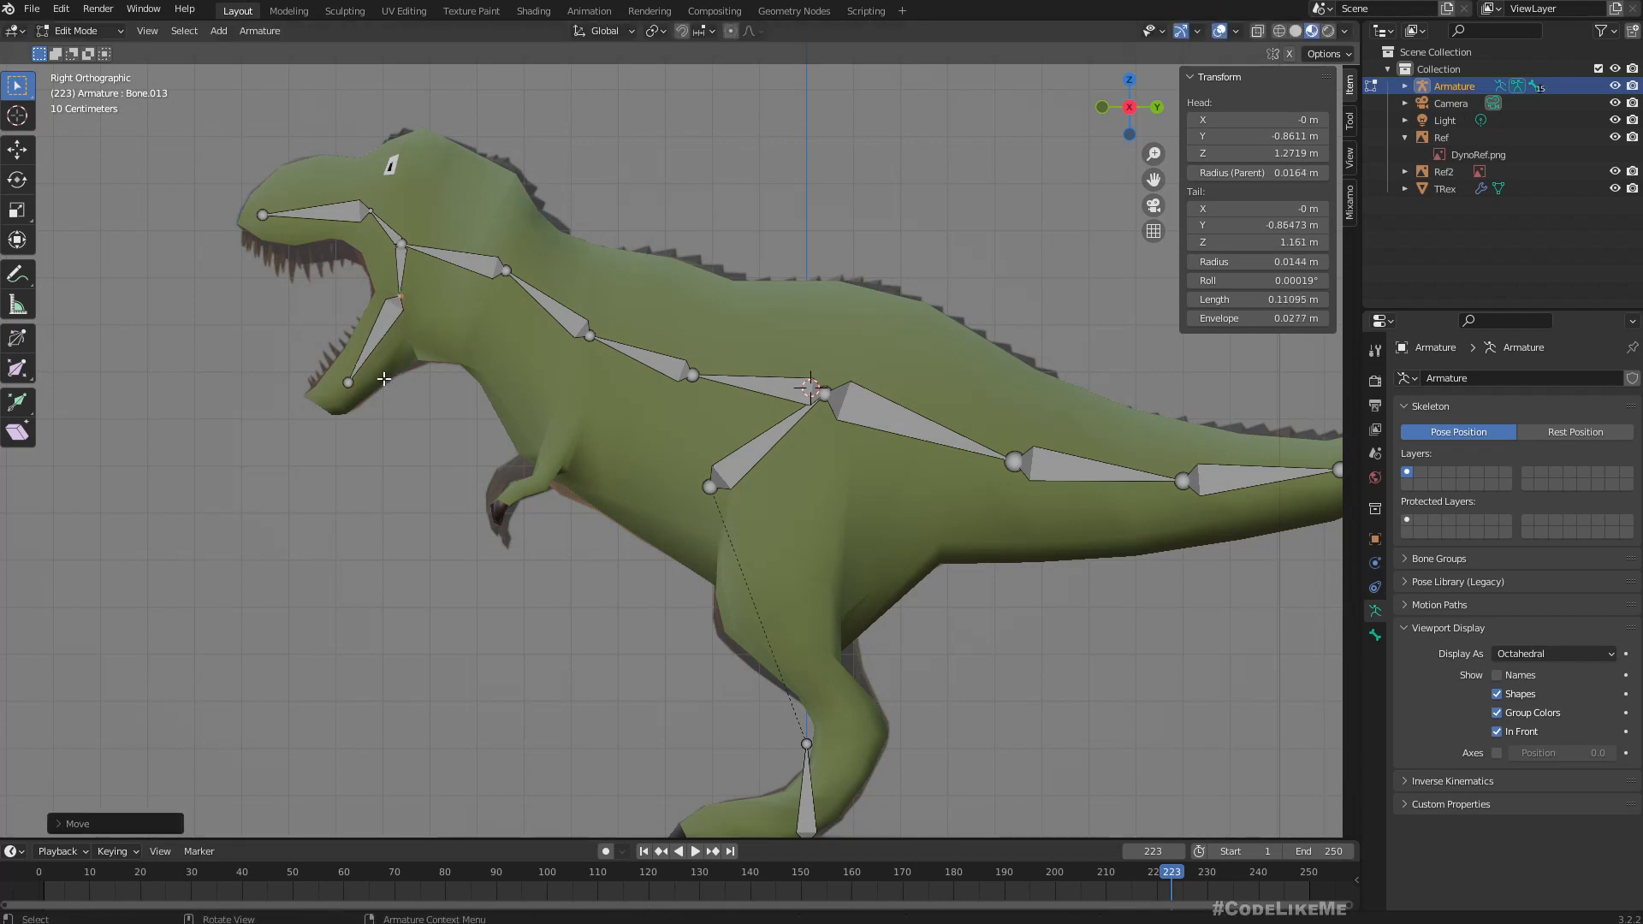
# Shift the lower jaw's tip joint slightly forward and lower the snout bone so its tip sits at about 1.32 m in Z.
pyautogui.click(339, 384)
pyautogui.press('g')
pyautogui.click(347, 390)
pyautogui.click(337, 214)
pyautogui.press('g')
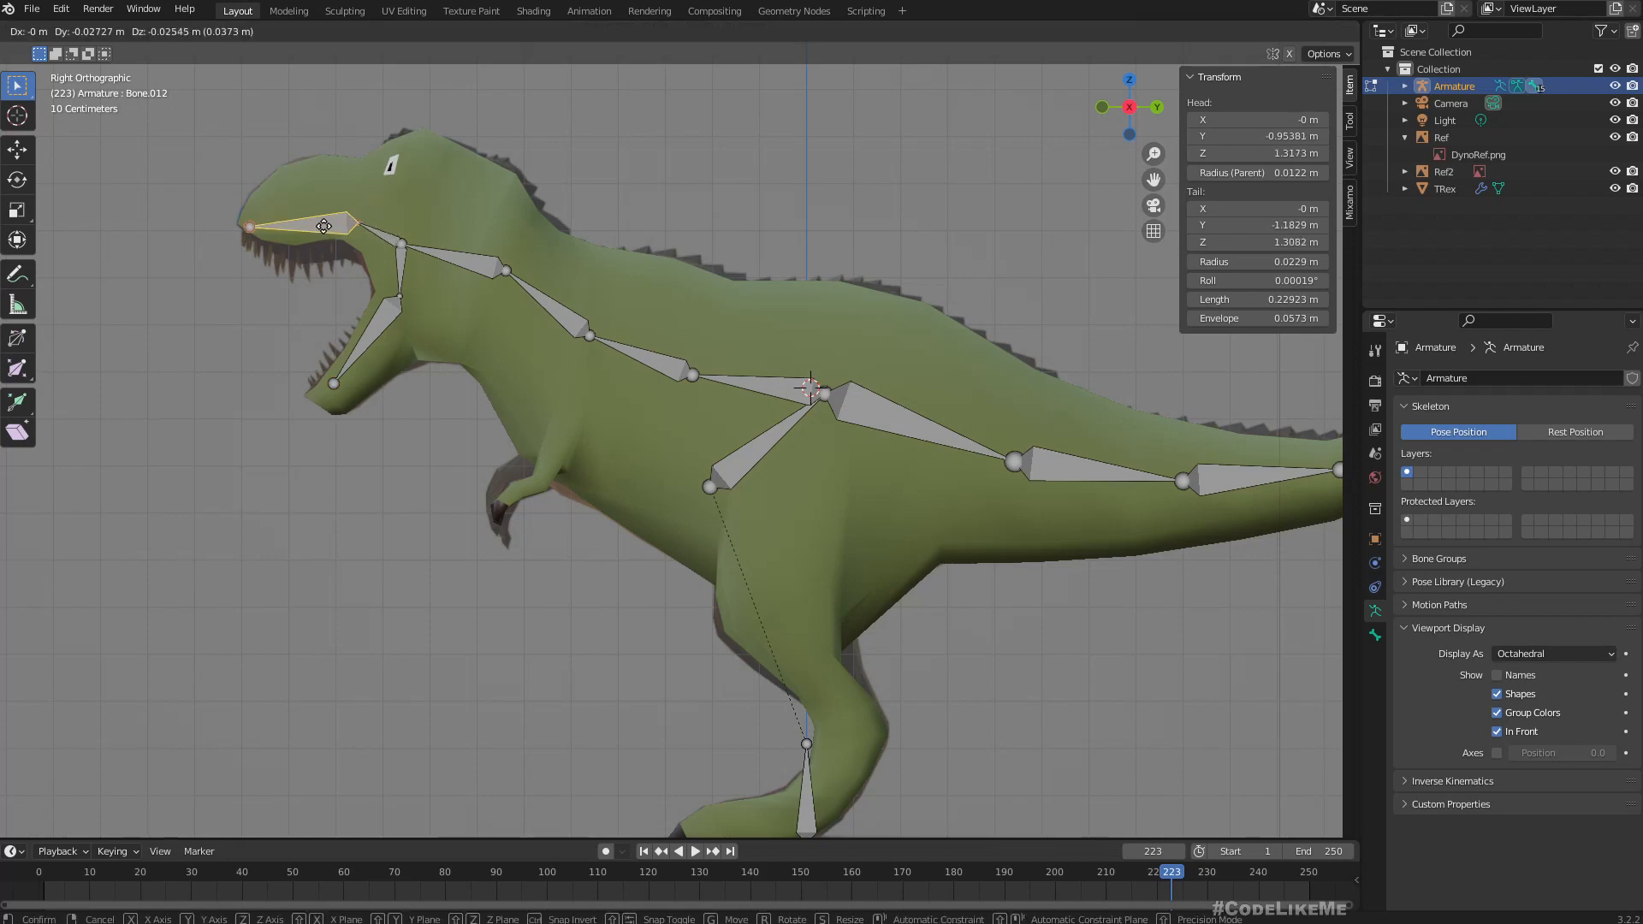
pyautogui.click(335, 222)
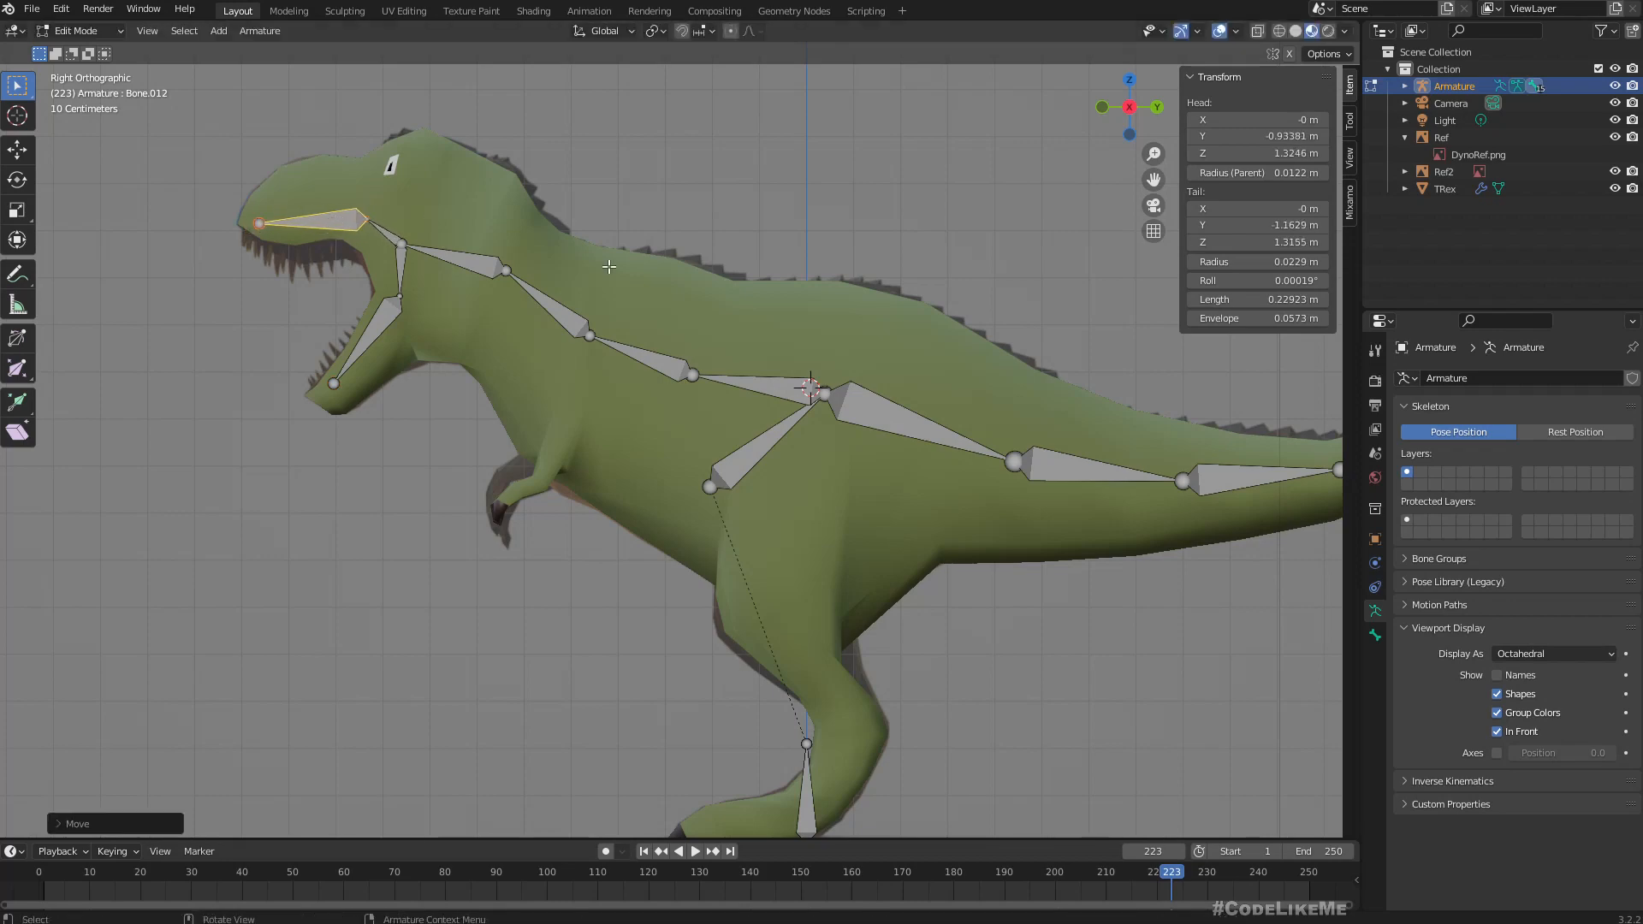
# Switch the armature to Pose Mode and try rotating the first tail bone in side view, cancelling the rotation.
pyautogui.moveTo(739, 454)
pyautogui.mouseDown(button='middle')
pyautogui.moveTo(925, 488)
pyautogui.moveTo(728, 462)
pyautogui.mouseUp(button='middle')
pyautogui.click(79, 32)
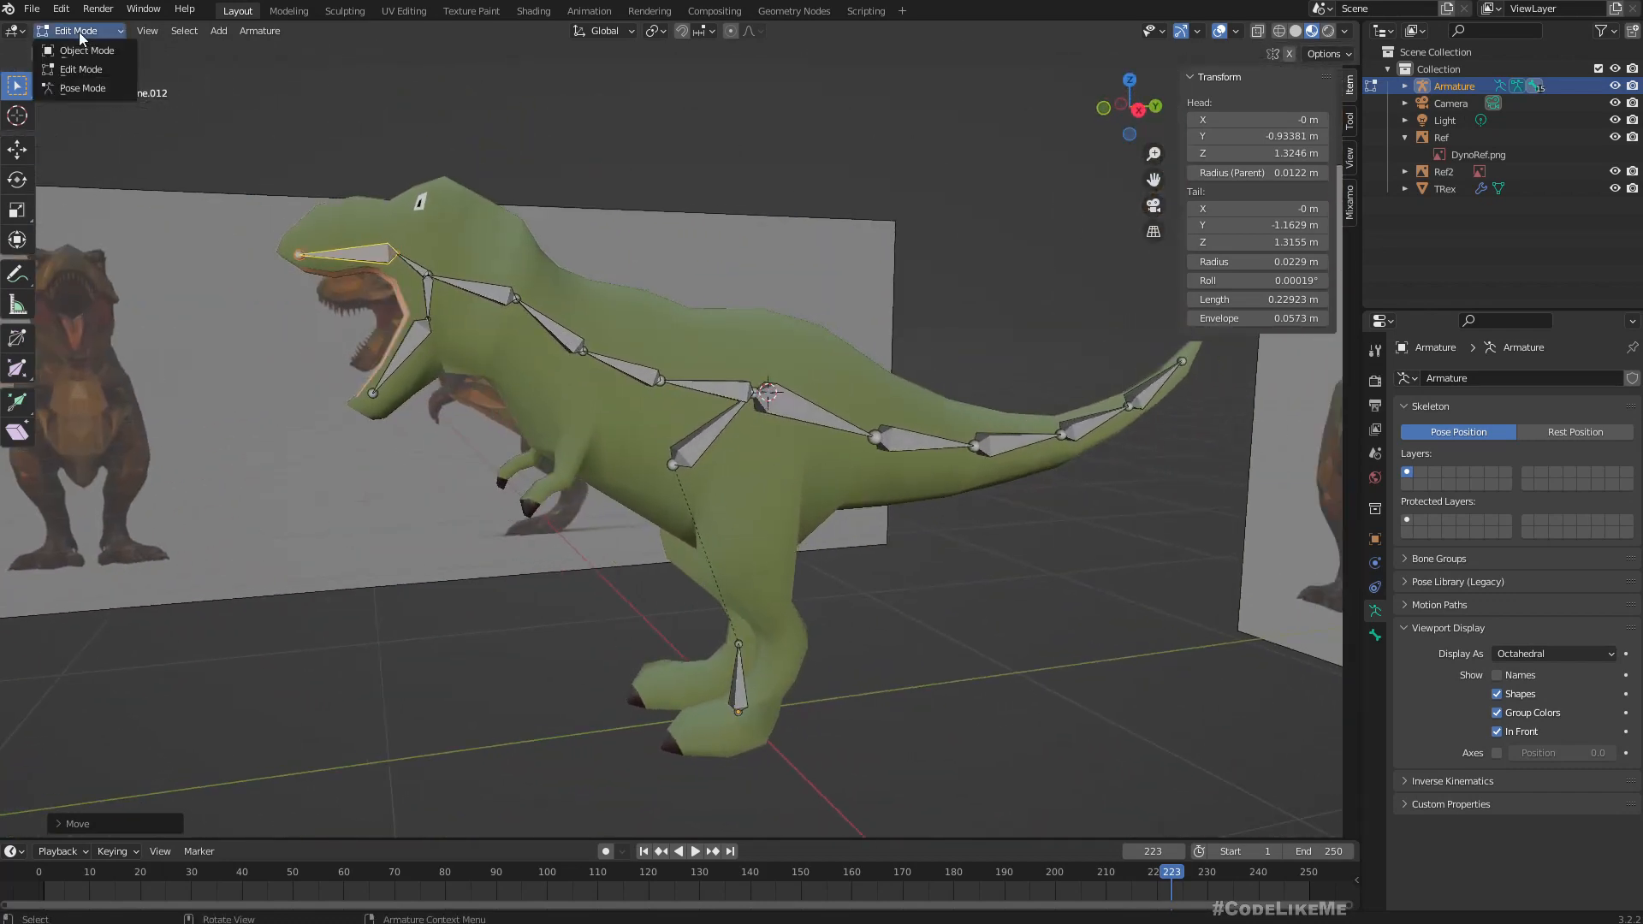
pyautogui.click(92, 89)
pyautogui.press('KP_3')
pyautogui.scroll(2, 947, 474)
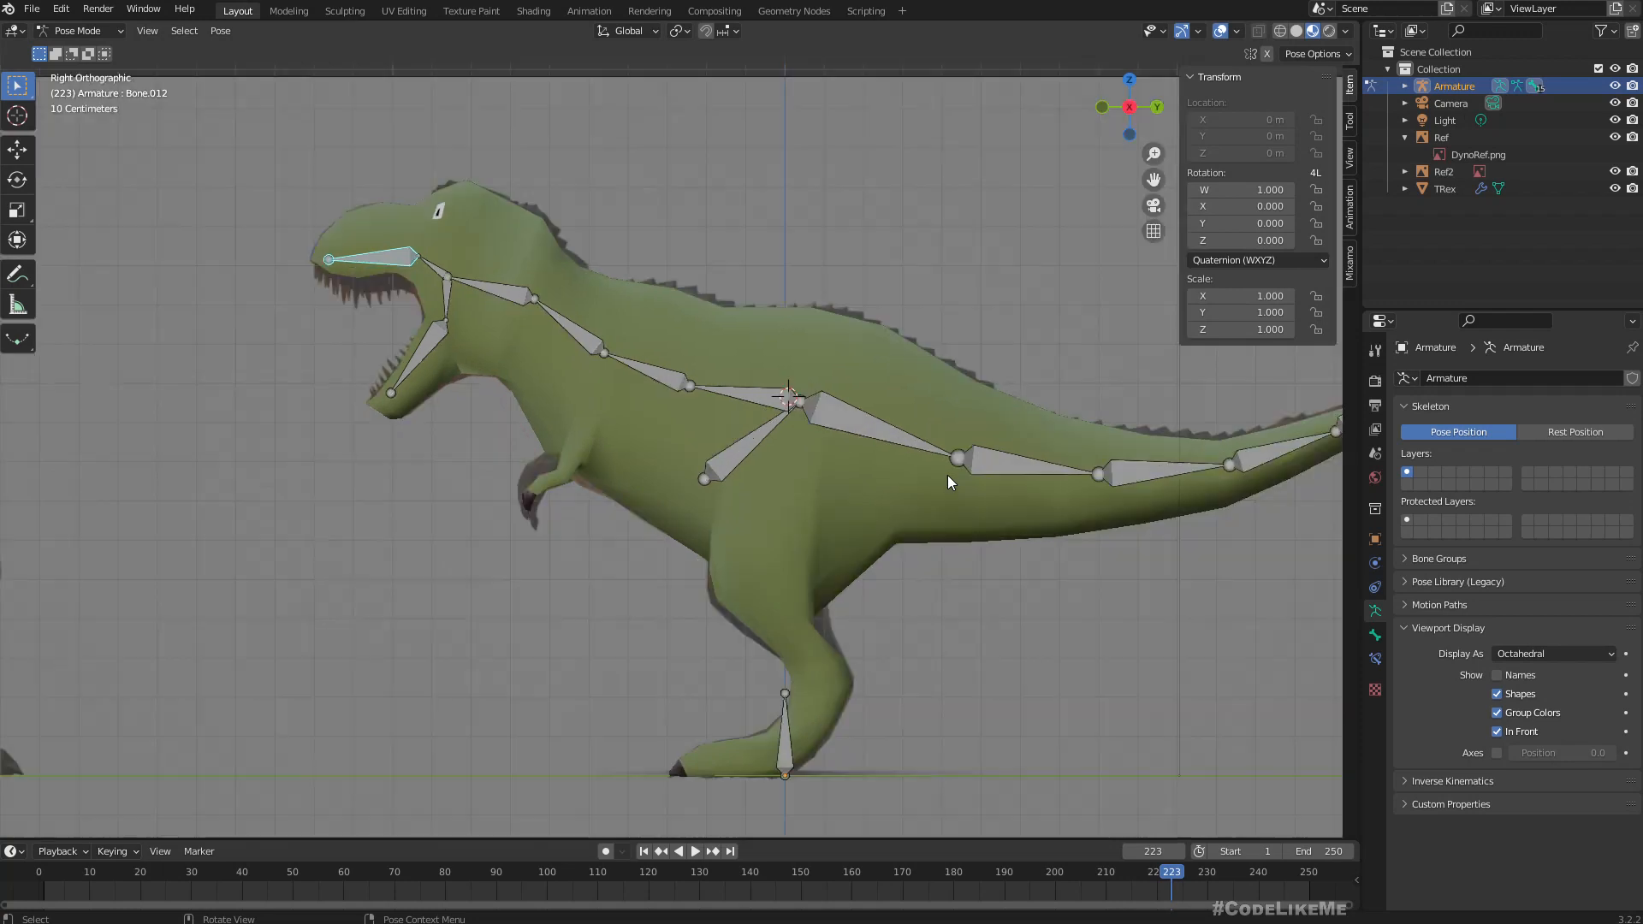
pyautogui.scroll(-1, 947, 475)
pyautogui.click(830, 423)
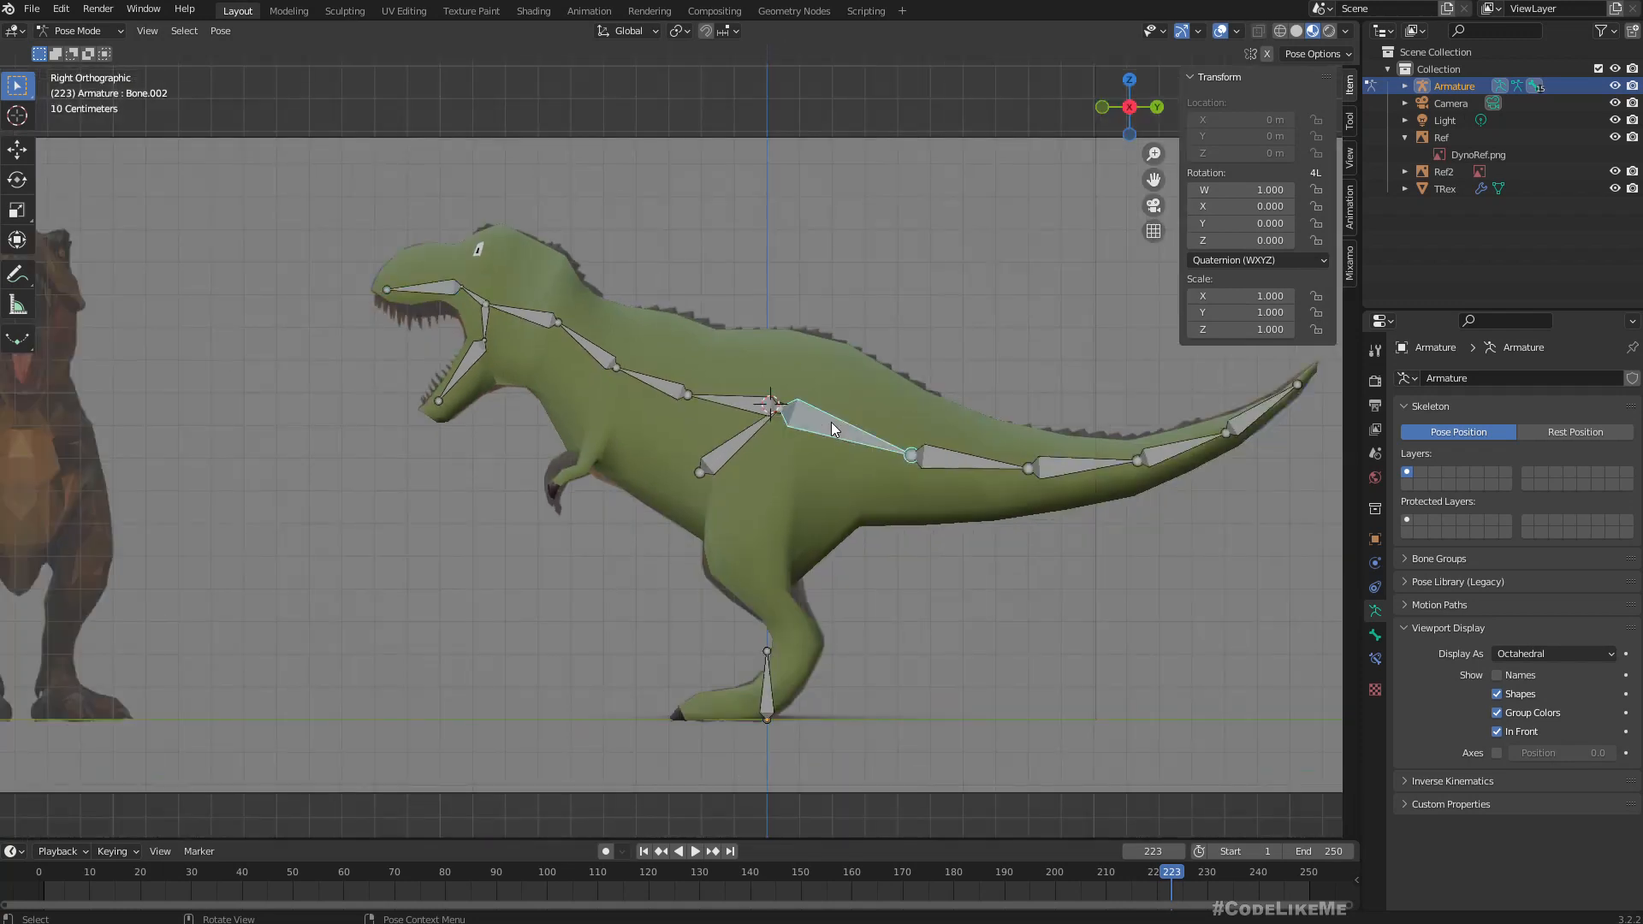
pyautogui.press('r')
pyautogui.rightClick(815, 573)
# Try rotating the first spine bone and the upper bone of the lower jaw, cancelling each rotation.
pyautogui.click(731, 399)
pyautogui.press('r')
pyautogui.rightClick(887, 587)
pyautogui.click(485, 321)
pyautogui.press('r')
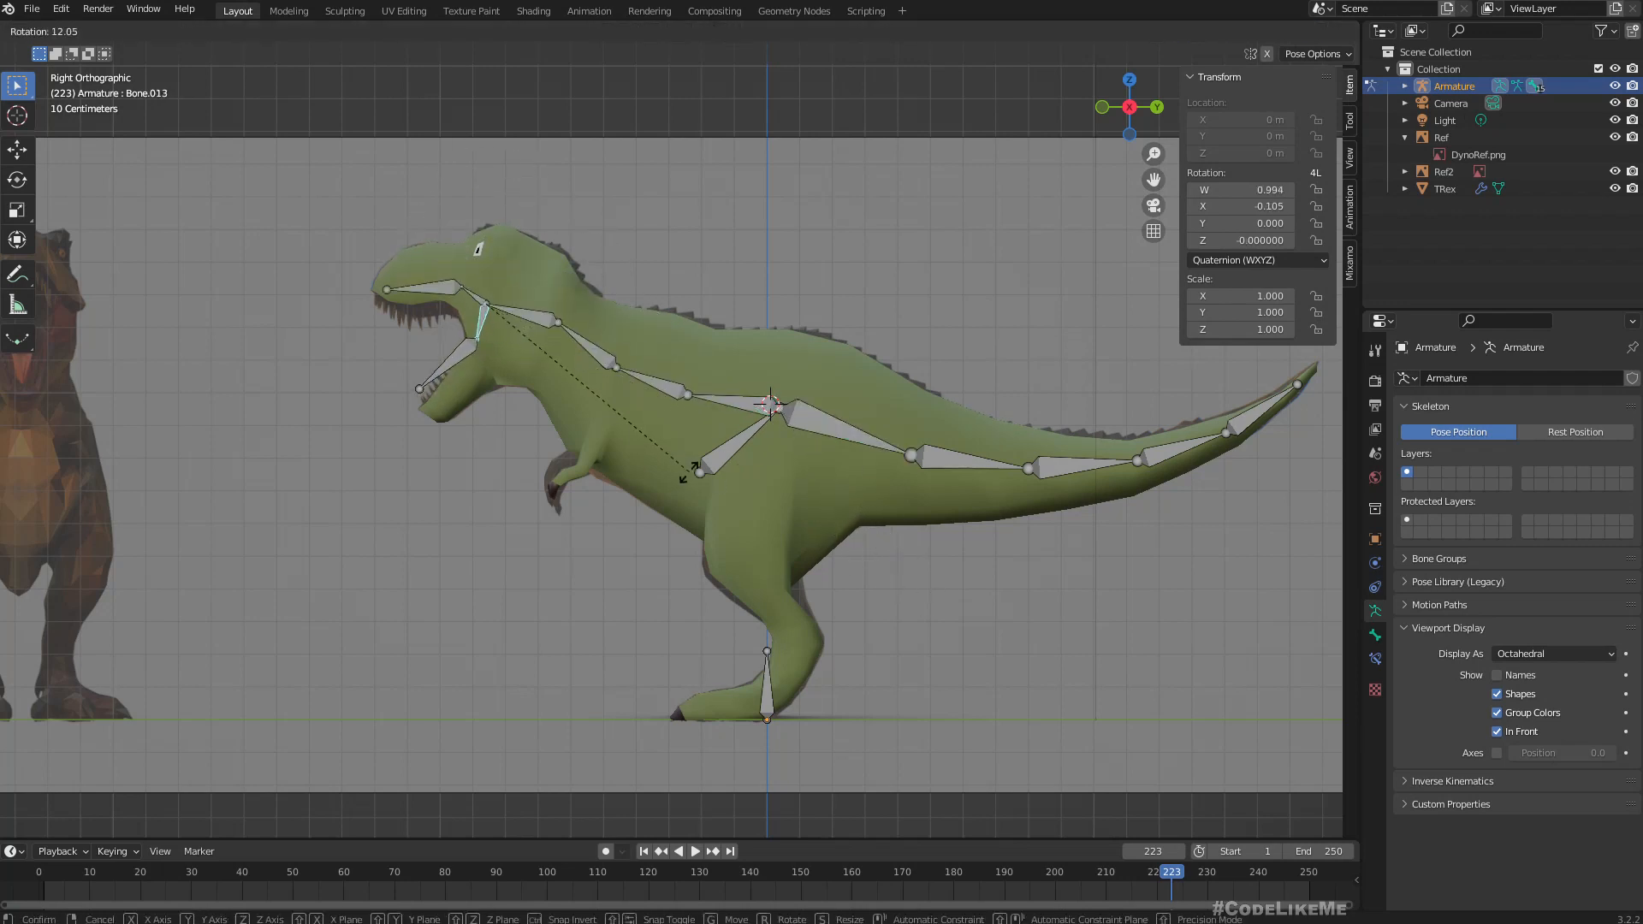
pyautogui.rightClick(775, 477)
# Try rotating the hip bone and the root bone, cancelling each rotation.
pyautogui.click(721, 448)
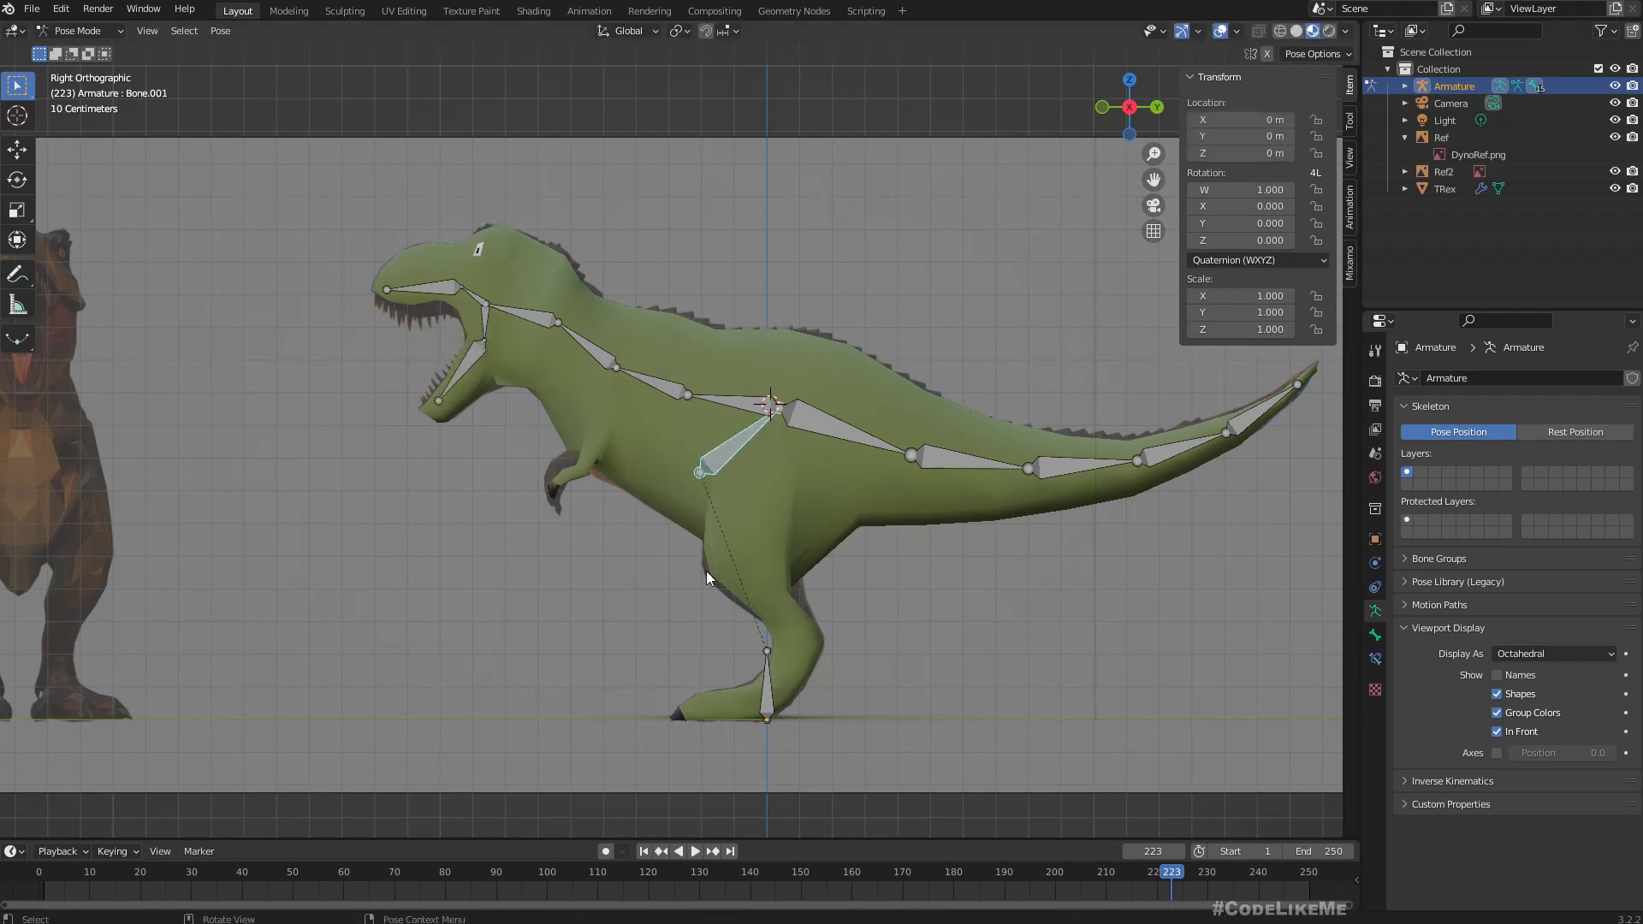
pyautogui.press('r')
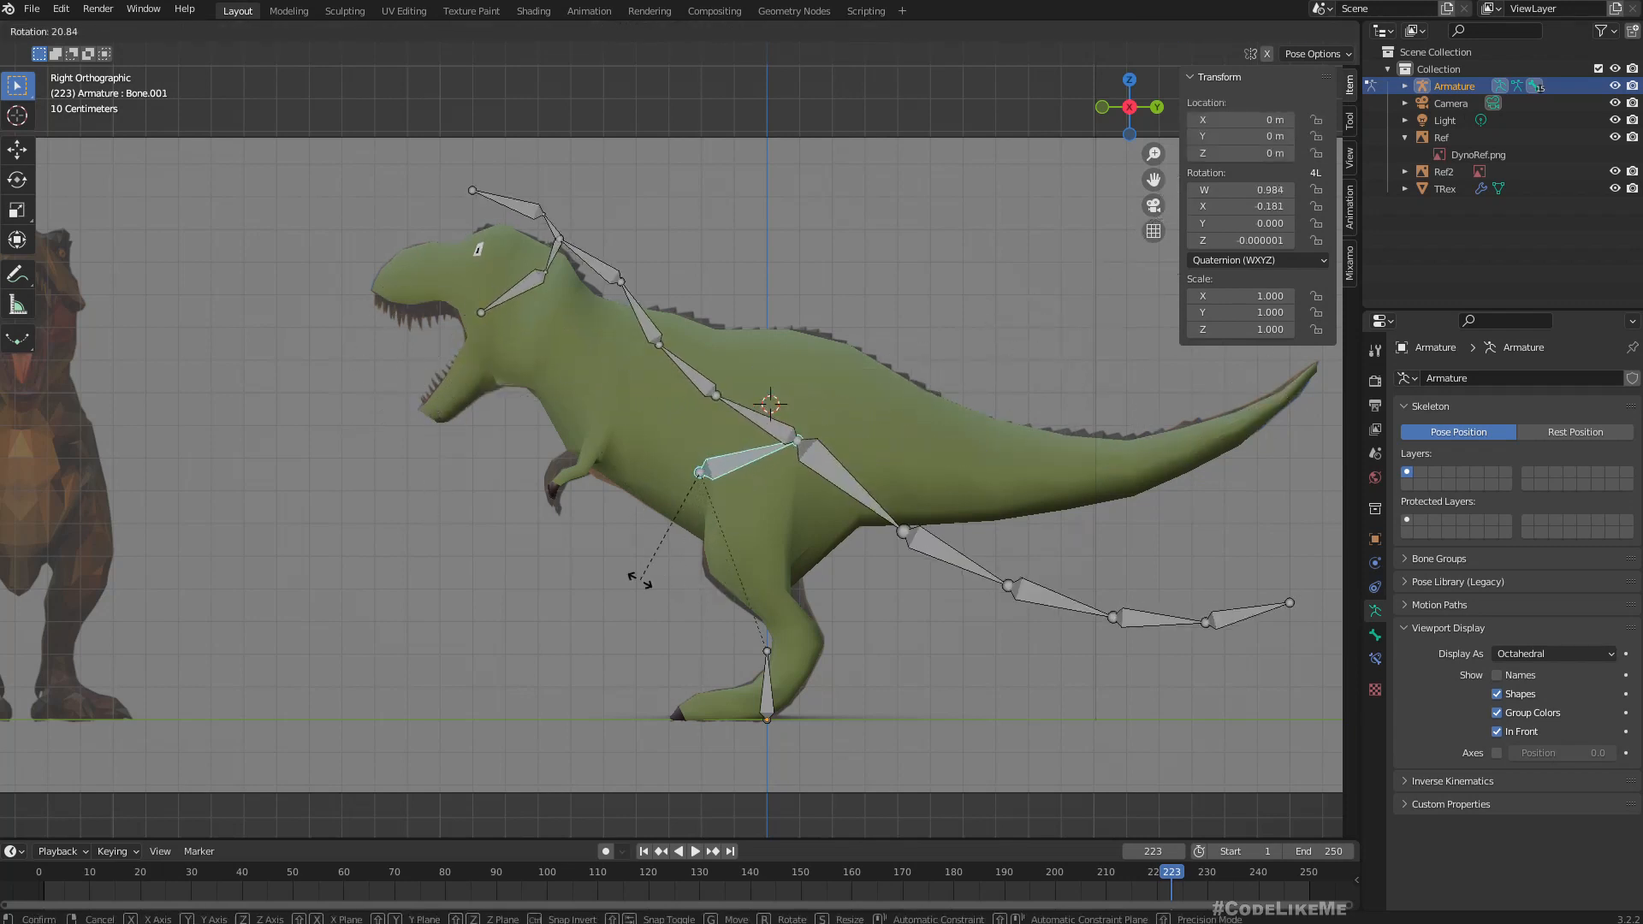
pyautogui.rightClick(640, 581)
pyautogui.click(770, 703)
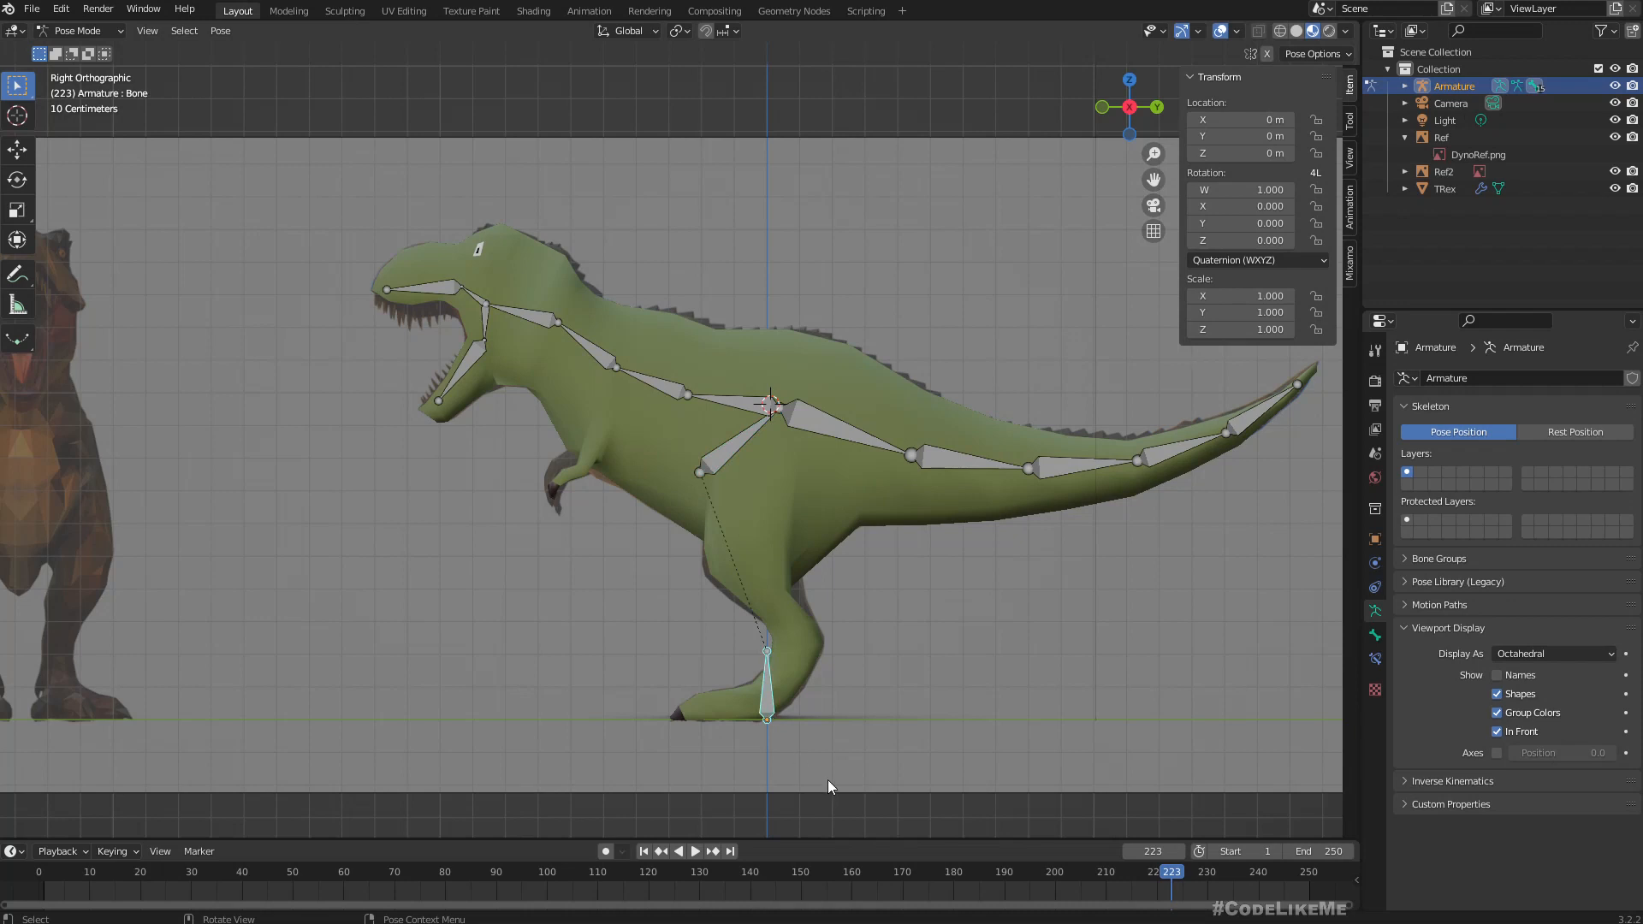
pyautogui.press('r')
pyautogui.rightClick(698, 433)
# Return the armature to Edit Mode and extrude a thigh bone about 0.36 m long downward from the hip bone's end joint.
pyautogui.scroll(2, 799, 435)
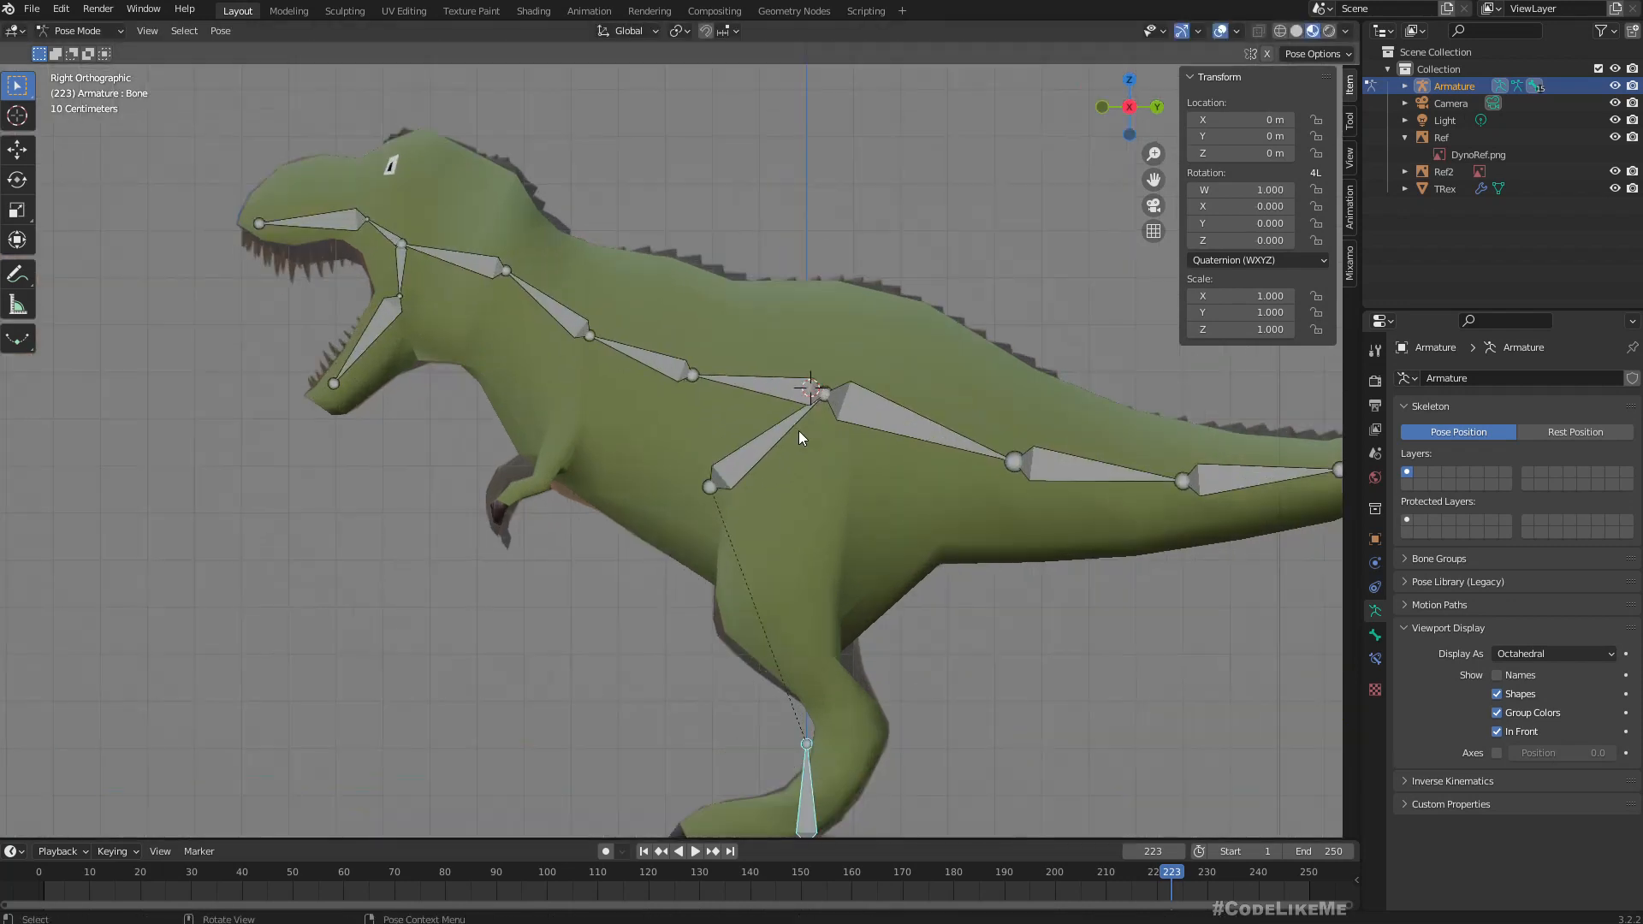
pyautogui.click(826, 395)
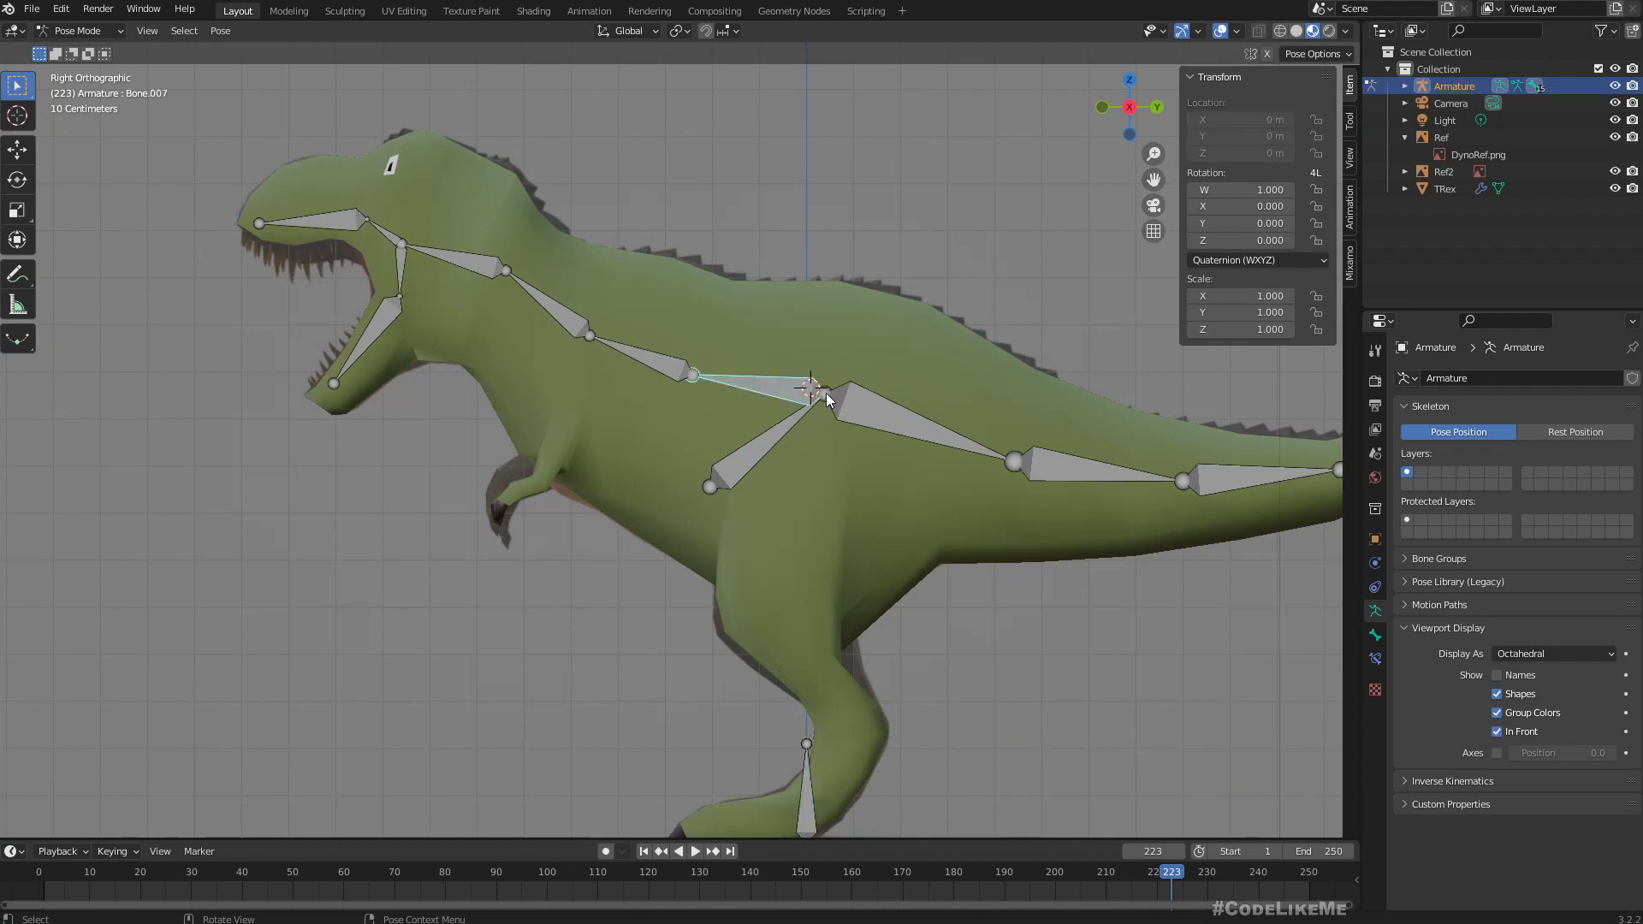
pyautogui.click(77, 31)
pyautogui.click(76, 53)
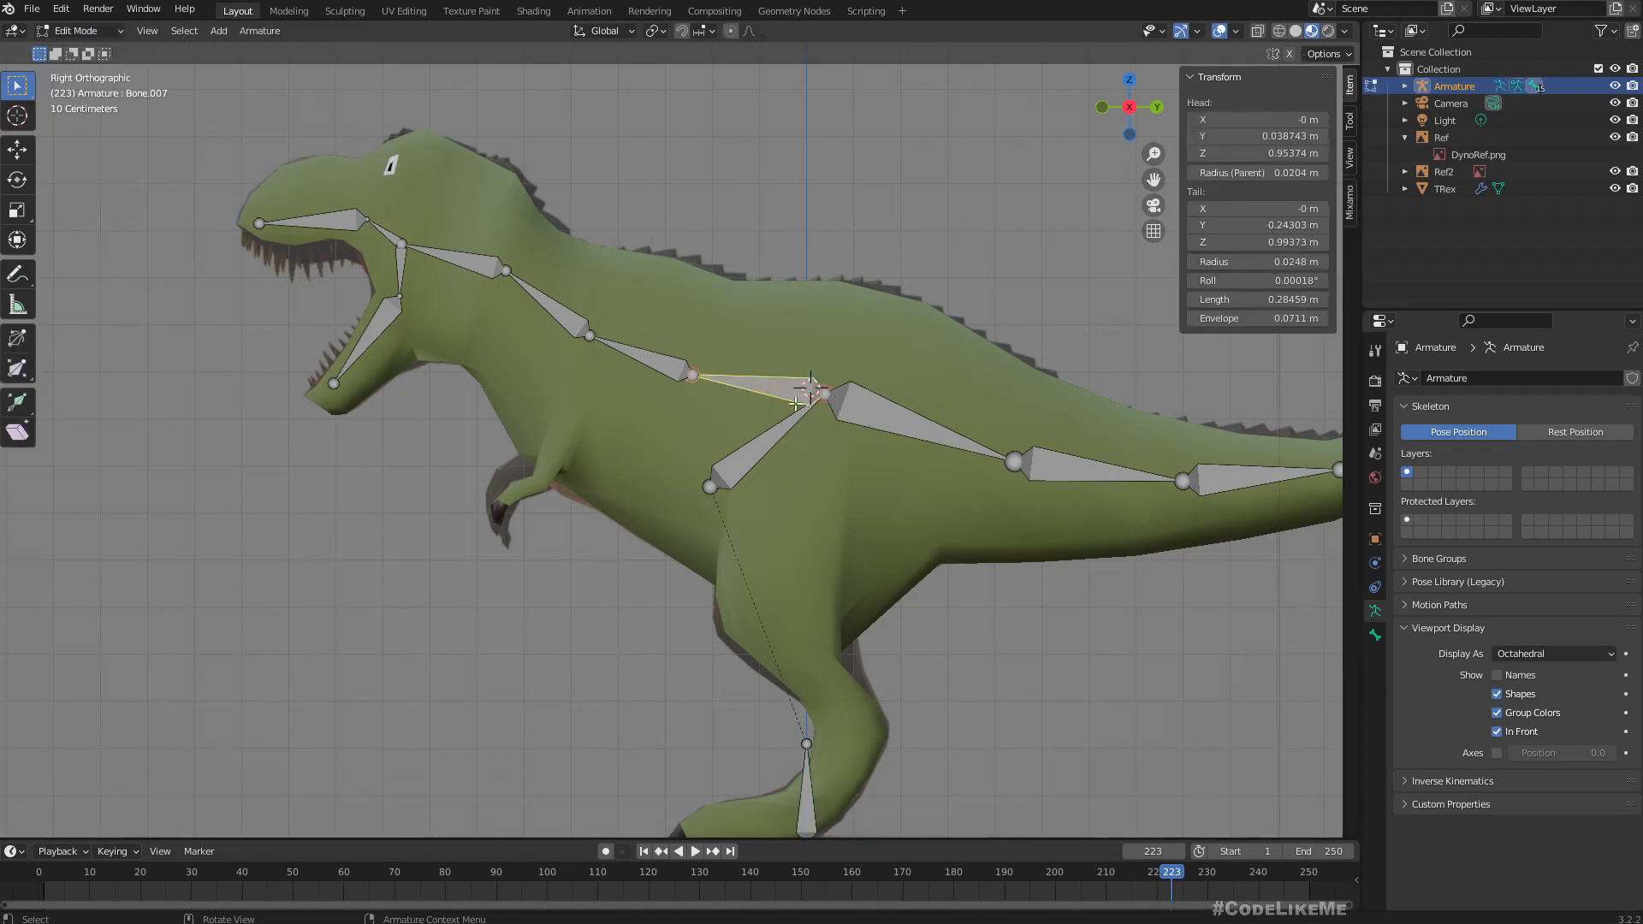
pyautogui.click(822, 394)
pyautogui.keyDown('shift'); pyautogui.moveTo(765, 479); pyautogui.dragTo(658, 418, button='middle'); pyautogui.keyUp('shift')
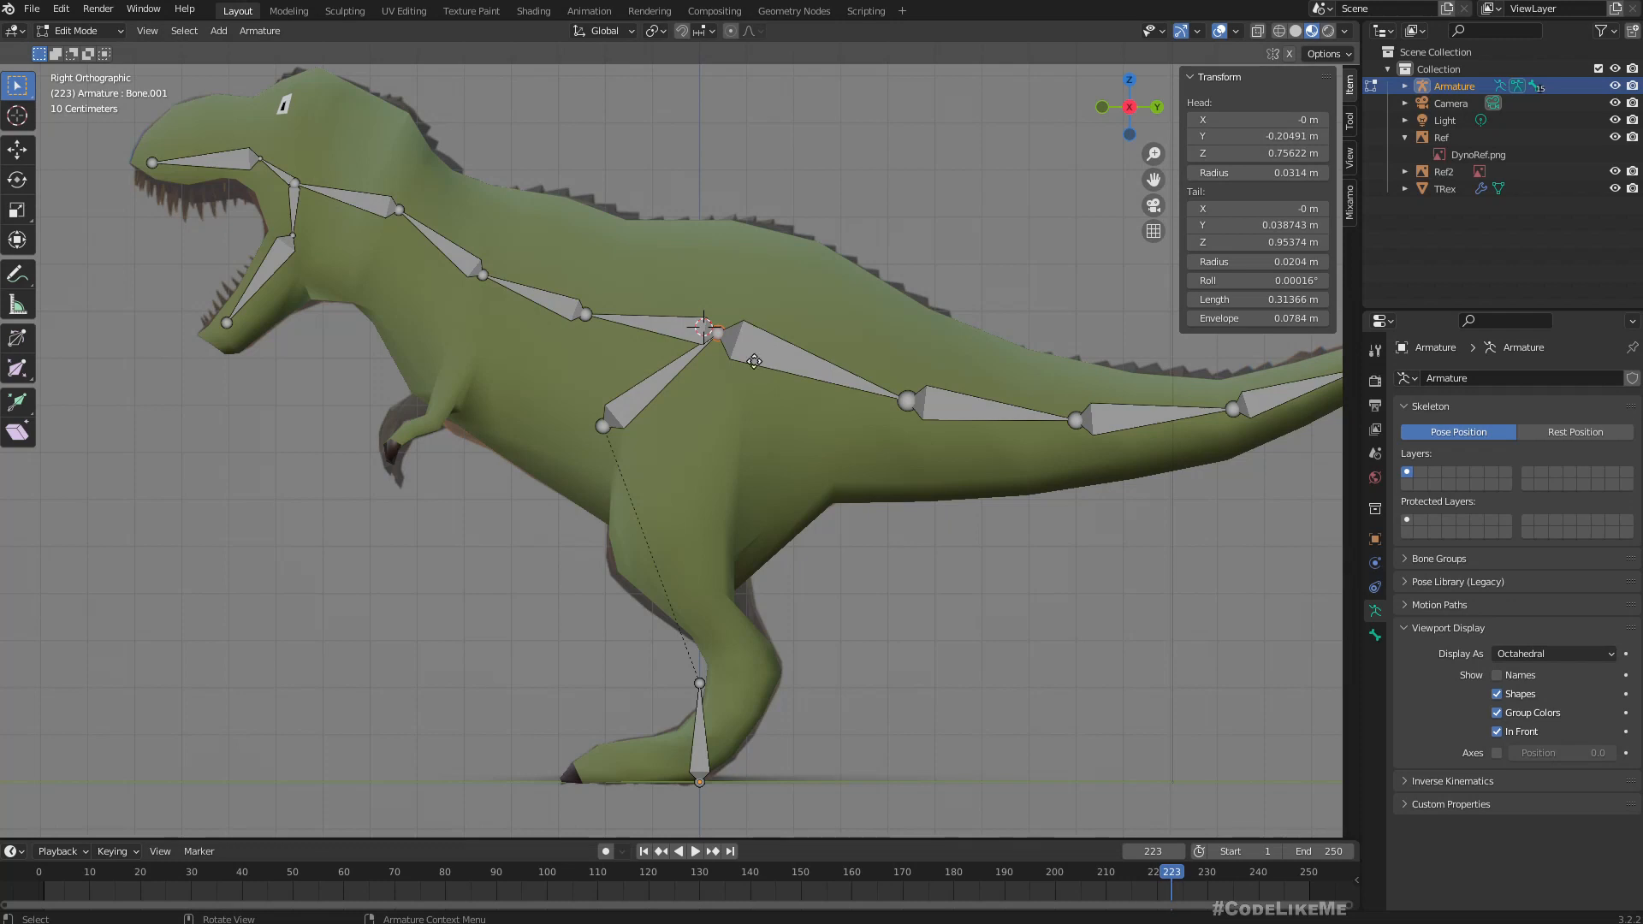
pyautogui.press('e')
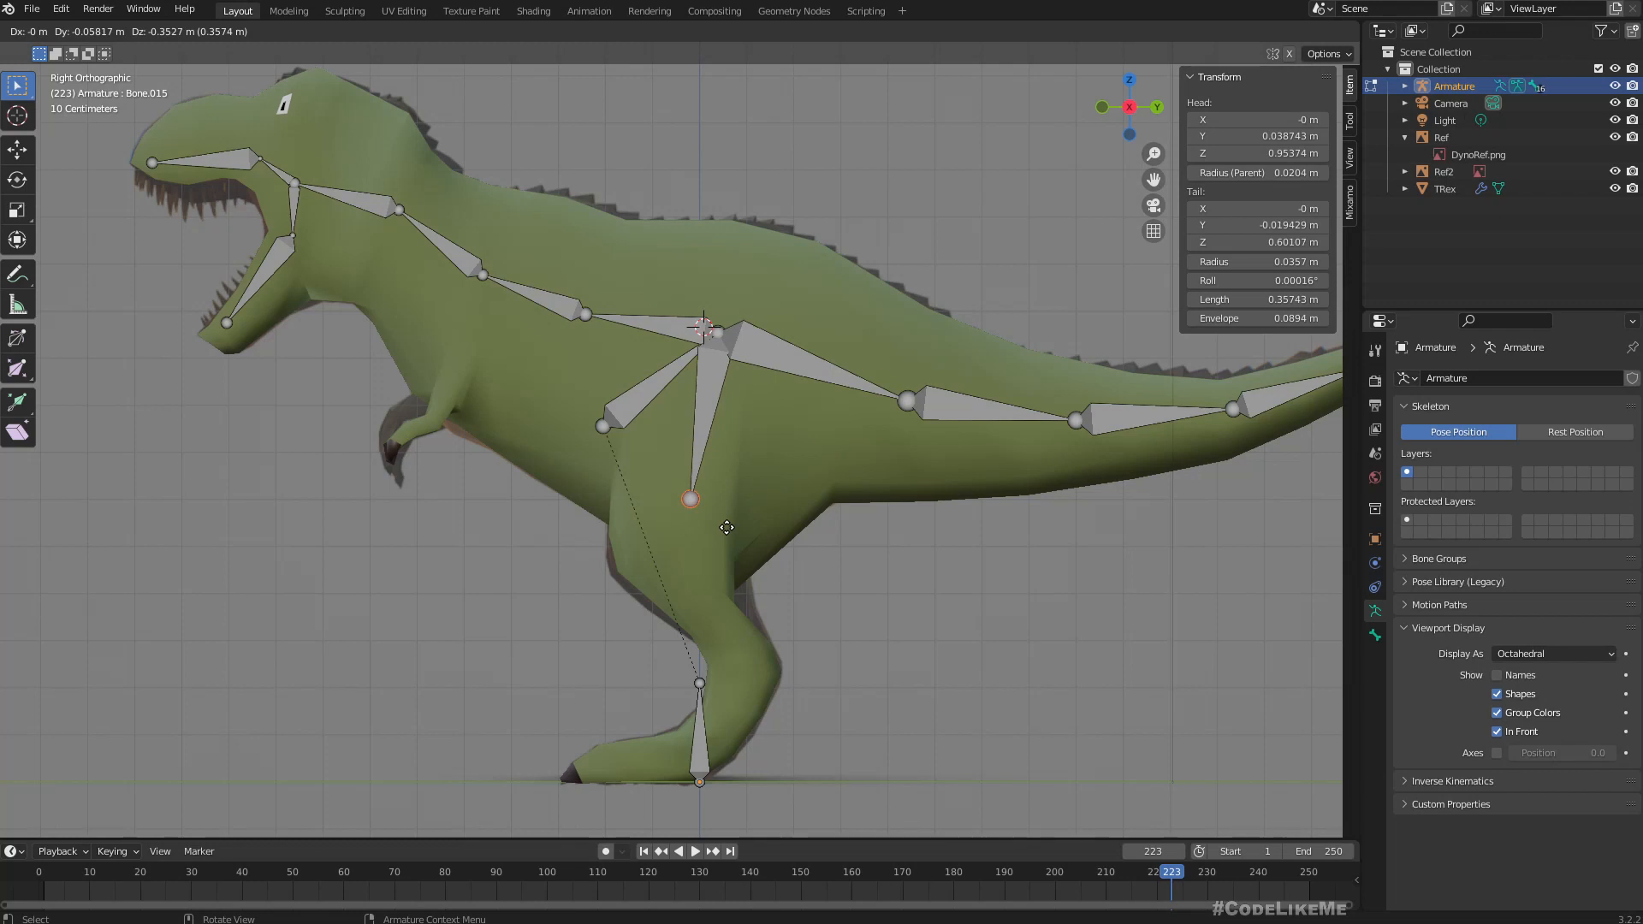
pyautogui.click(727, 528)
# In front view, move the thigh bone's end joint sideways into the leg, to about X 0.19 m and Z 0.66 m.
pyautogui.press('KP_1')
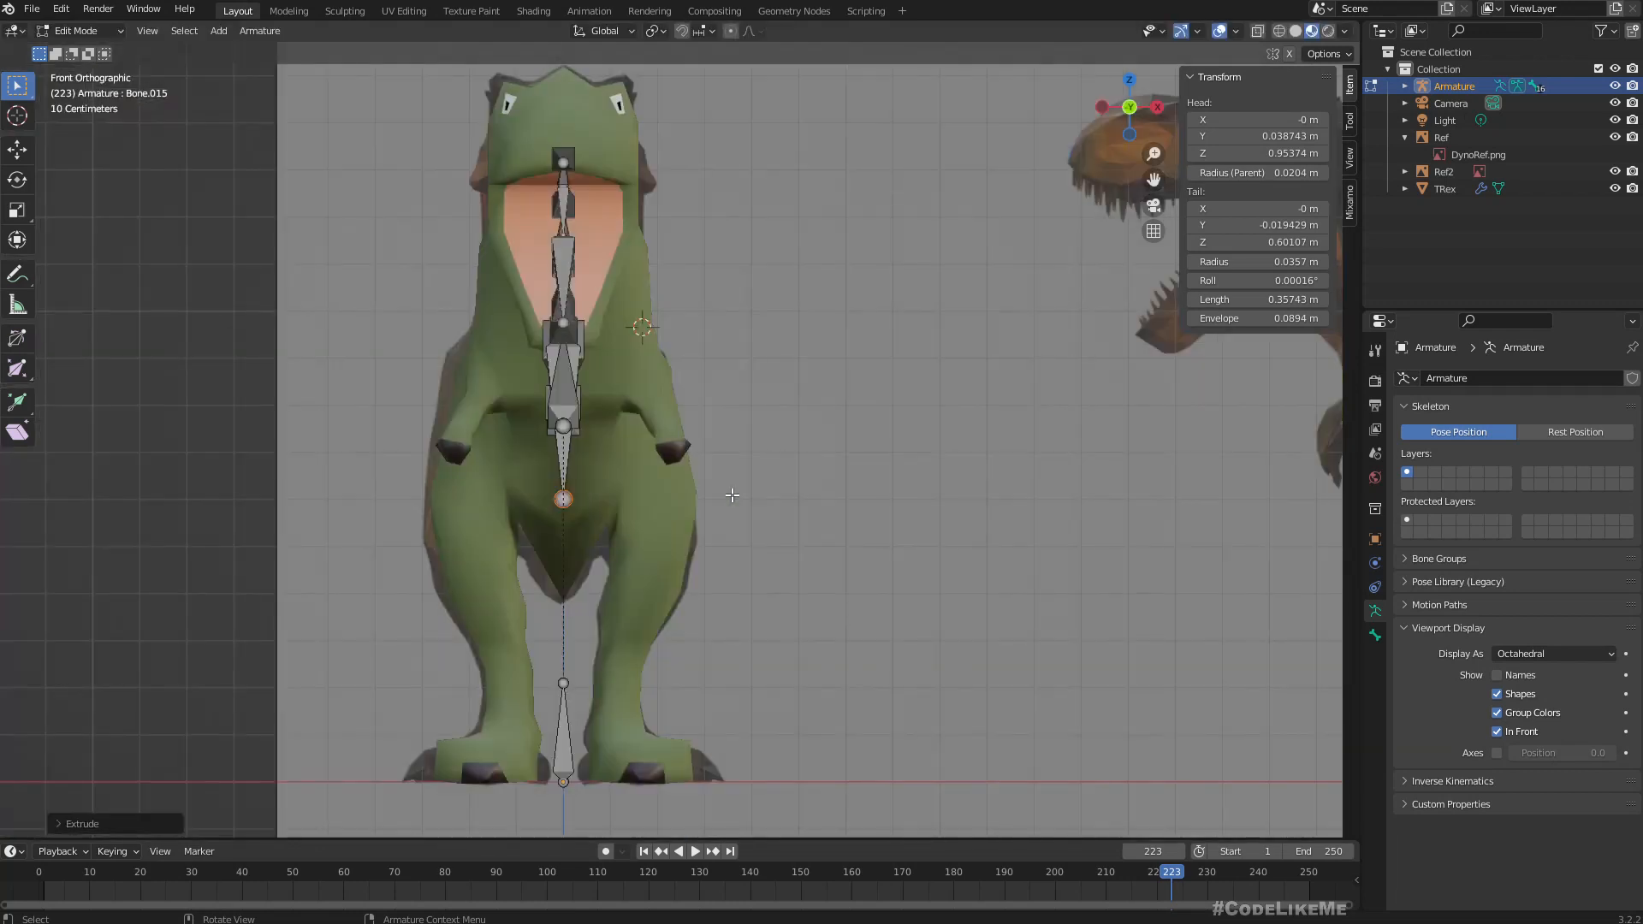
pyautogui.press('g')
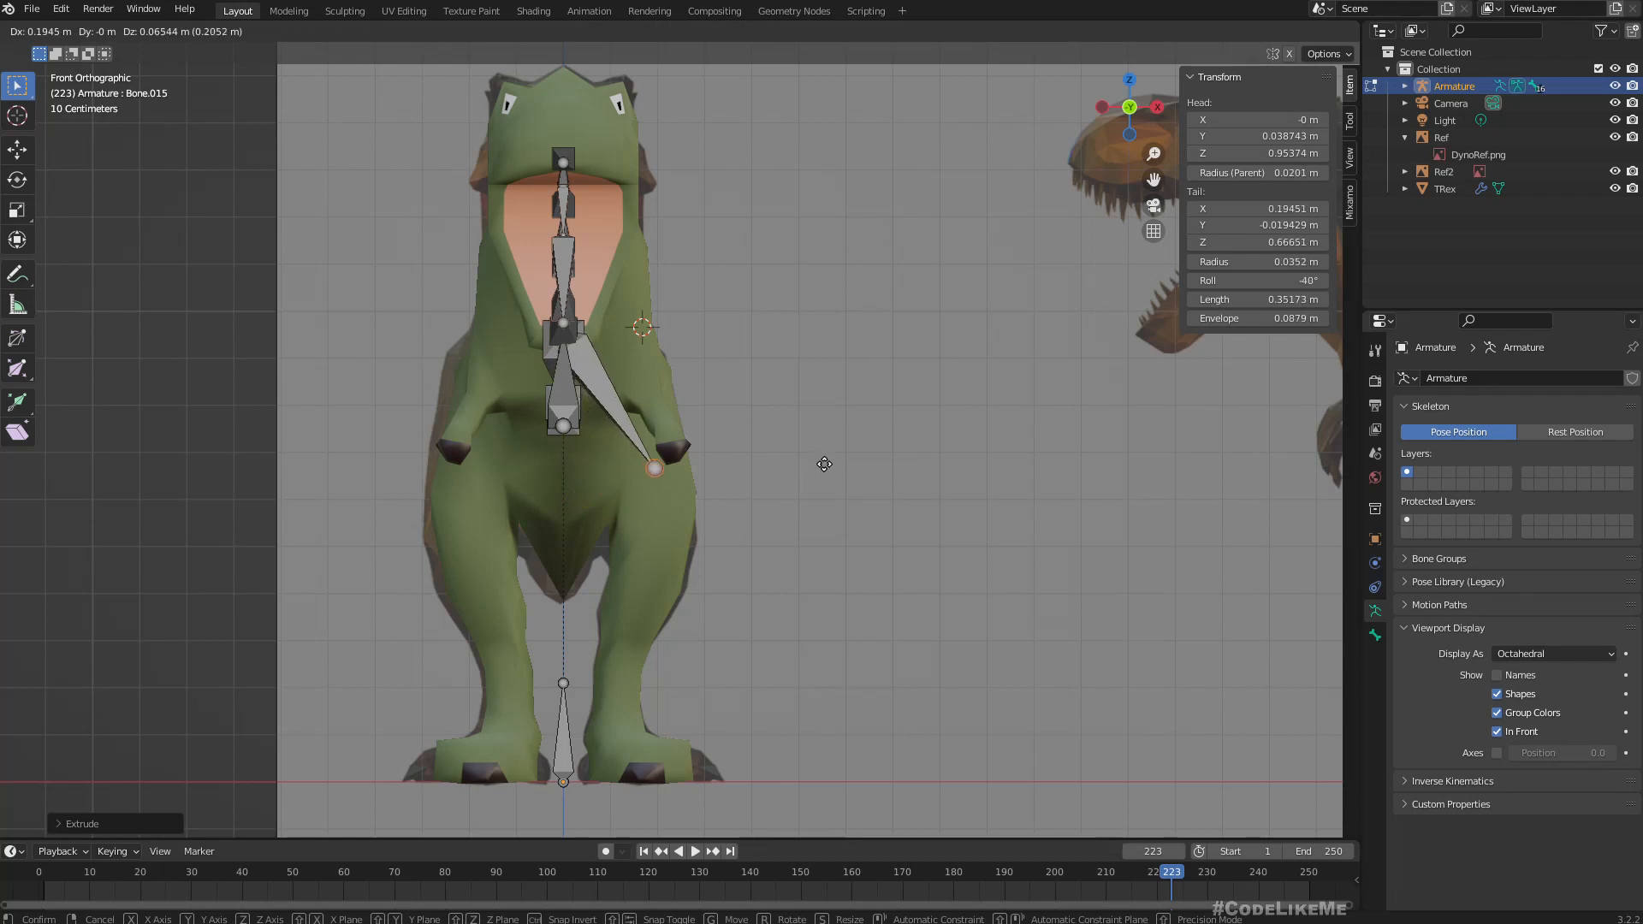
pyautogui.click(821, 467)
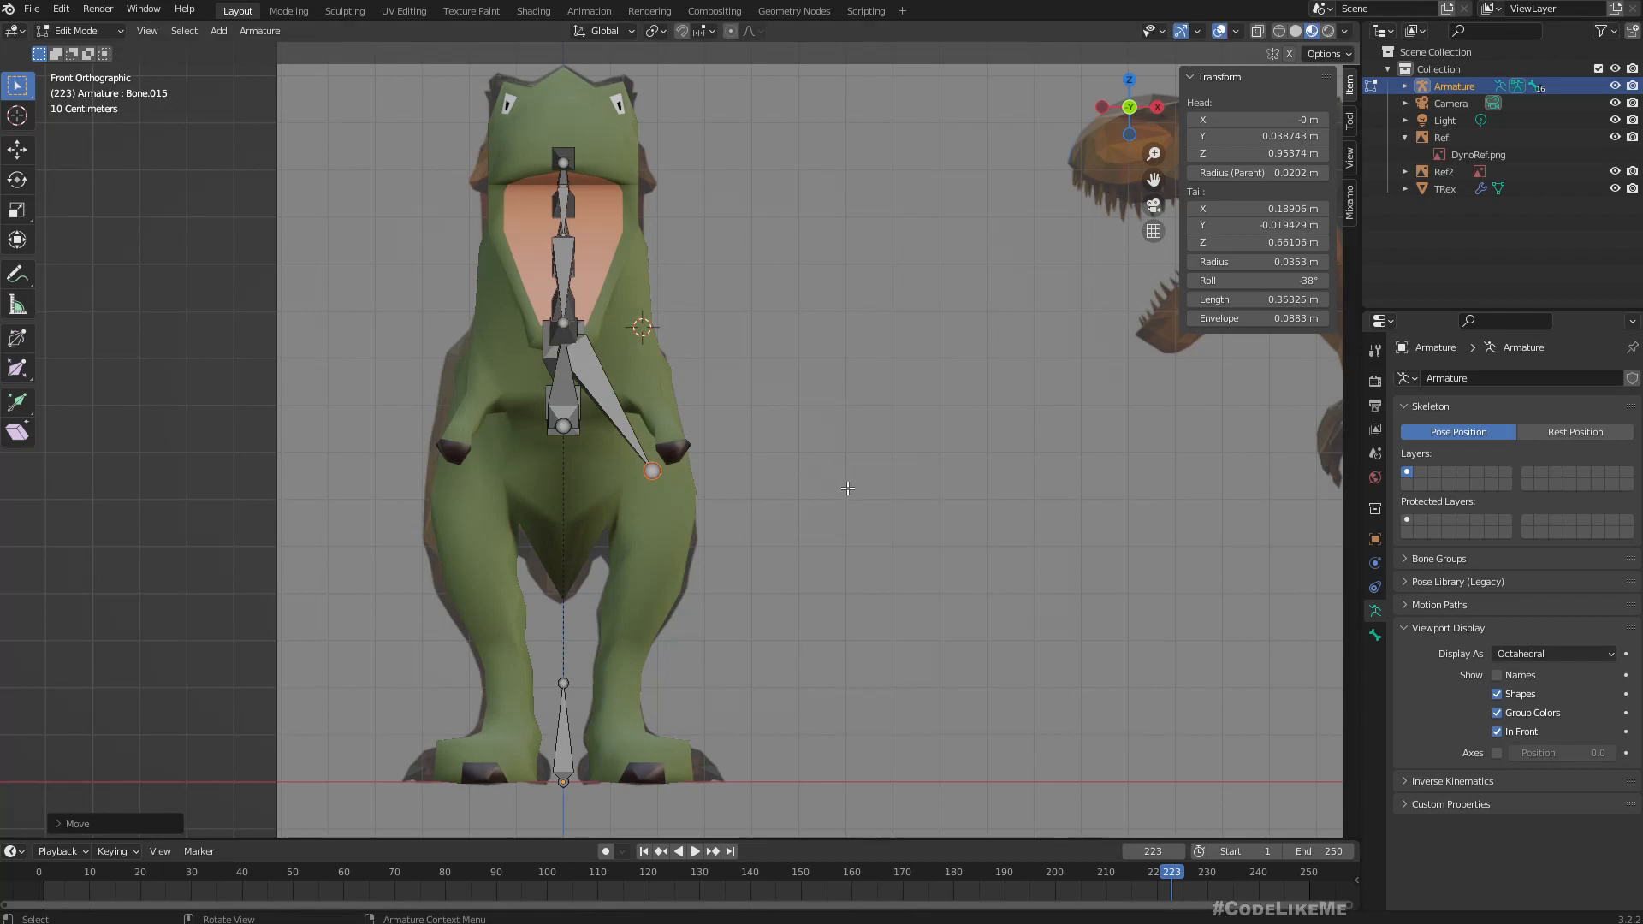
# In side view, extrude a shin bone about 0.43 m long from the thigh's end joint down to the ankle.
pyautogui.moveTo(848, 484); pyautogui.dragTo(710, 468, button='middle')
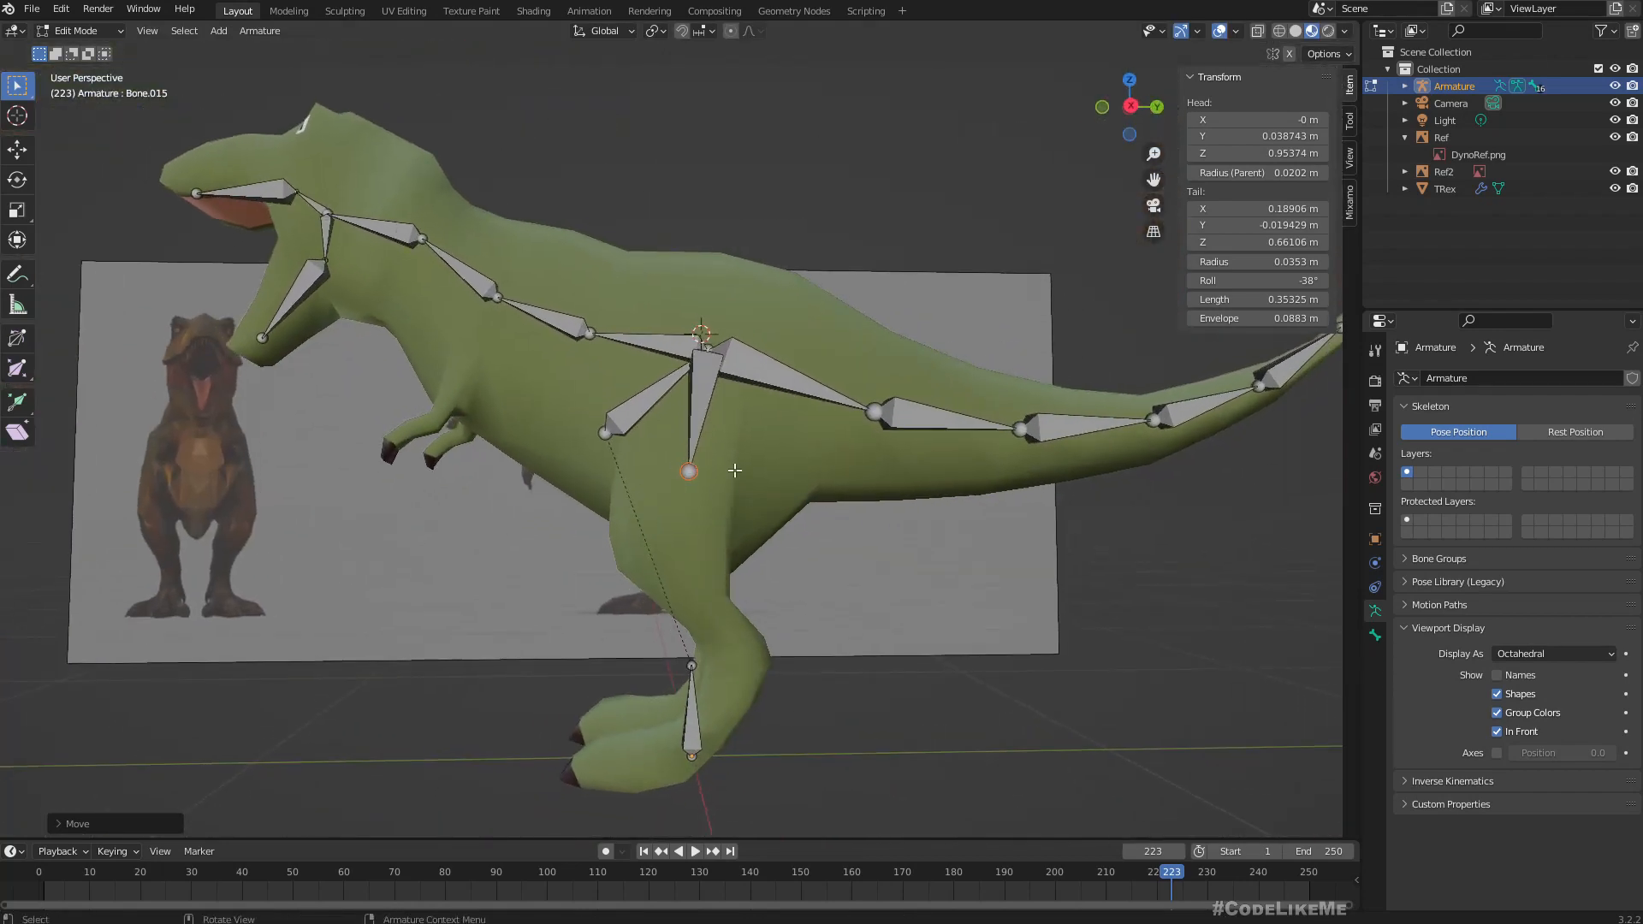
pyautogui.press('KP_3')
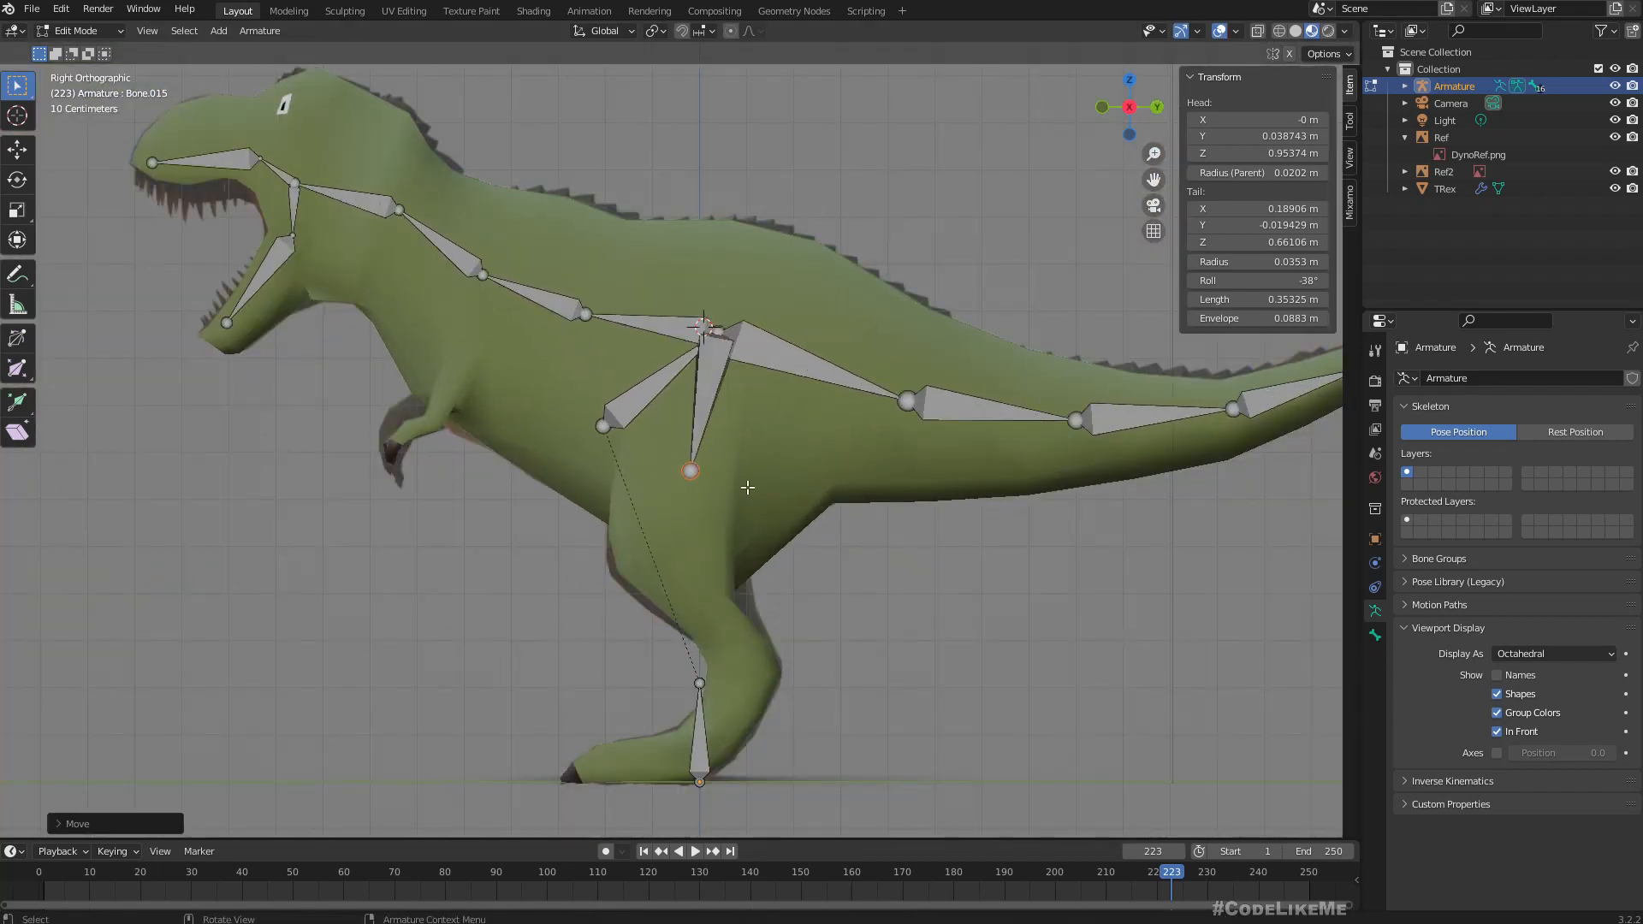
pyautogui.press('e')
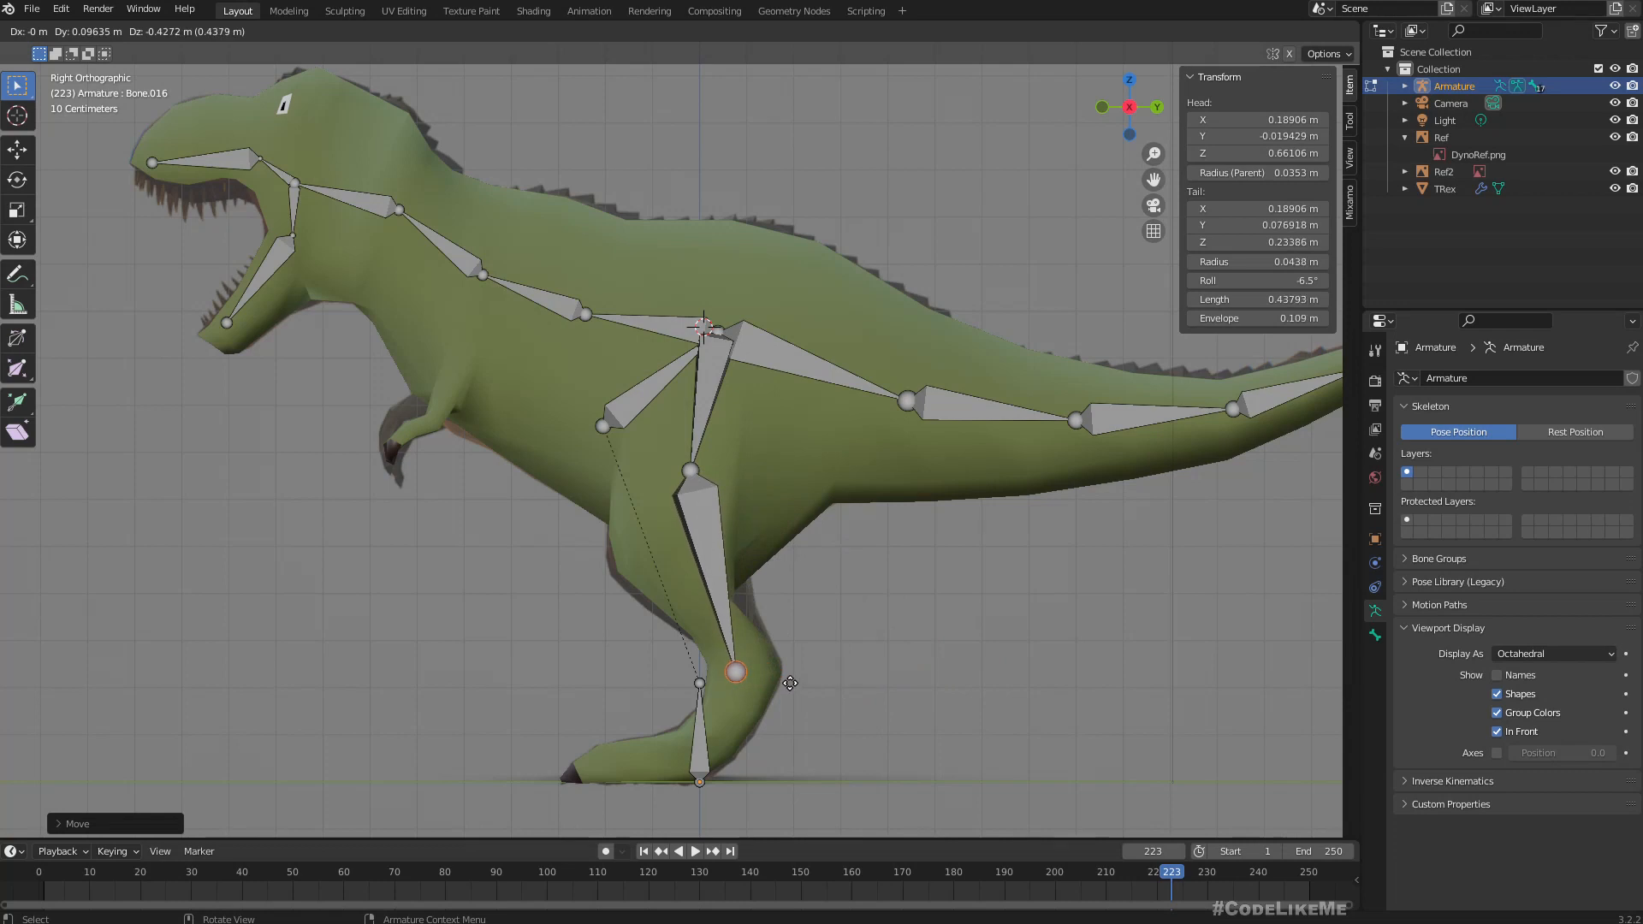
pyautogui.click(790, 679)
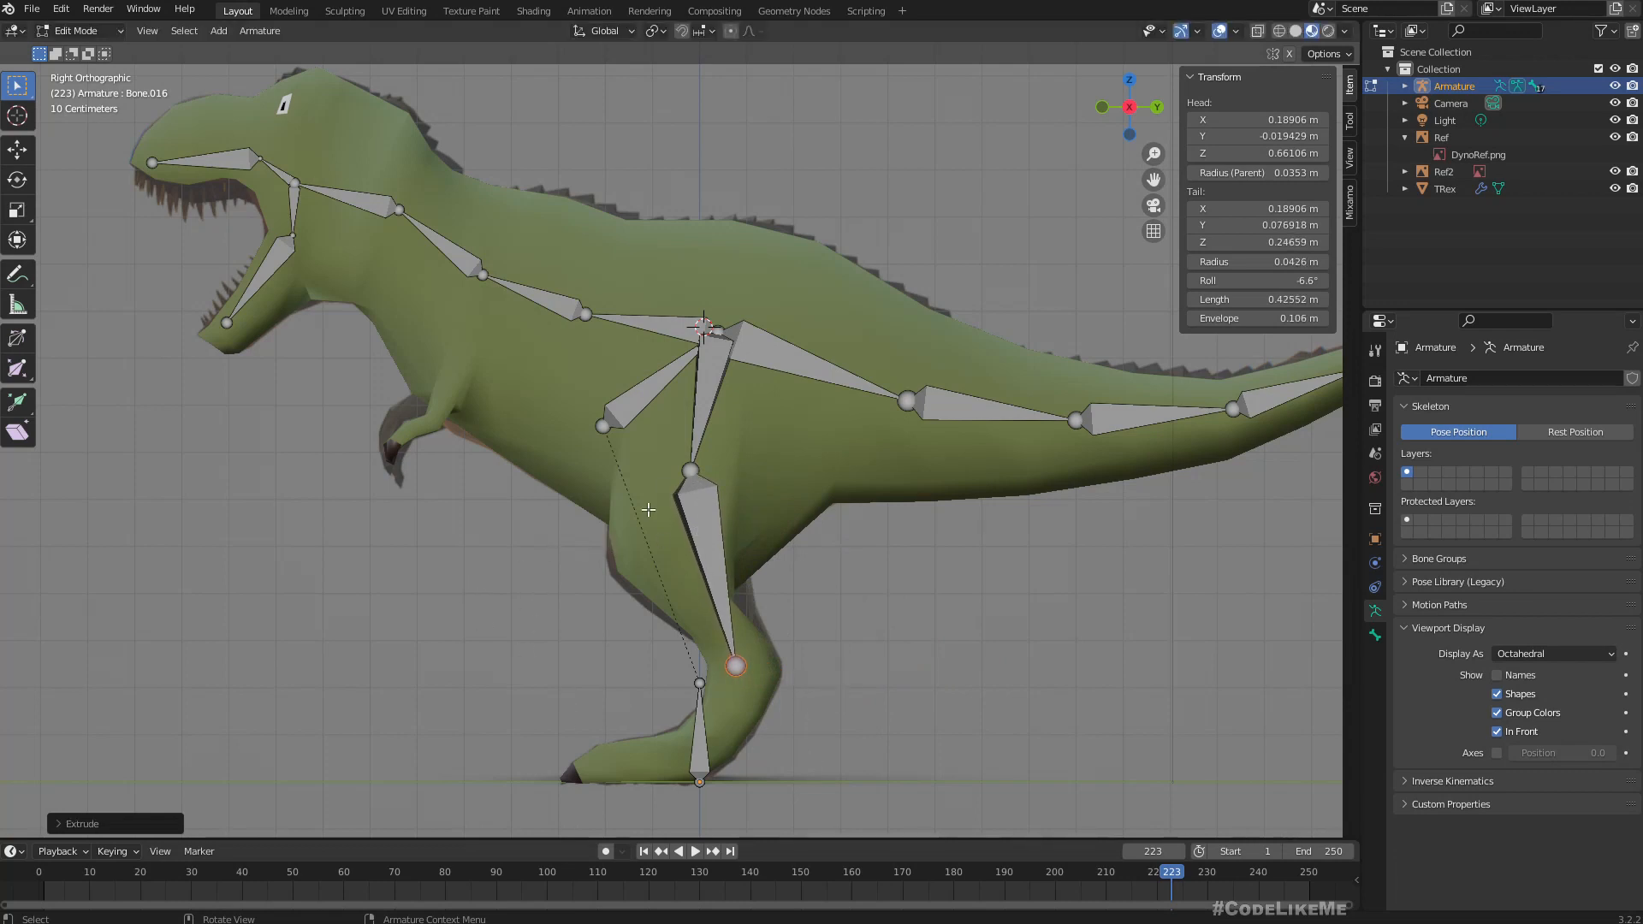
# Move the knee joint to about Y -0.08 m, Z 0.56 m and the ankle joint to about Y 0.10 m, Z 0.24 m.
pyautogui.click(692, 469)
pyautogui.press('g')
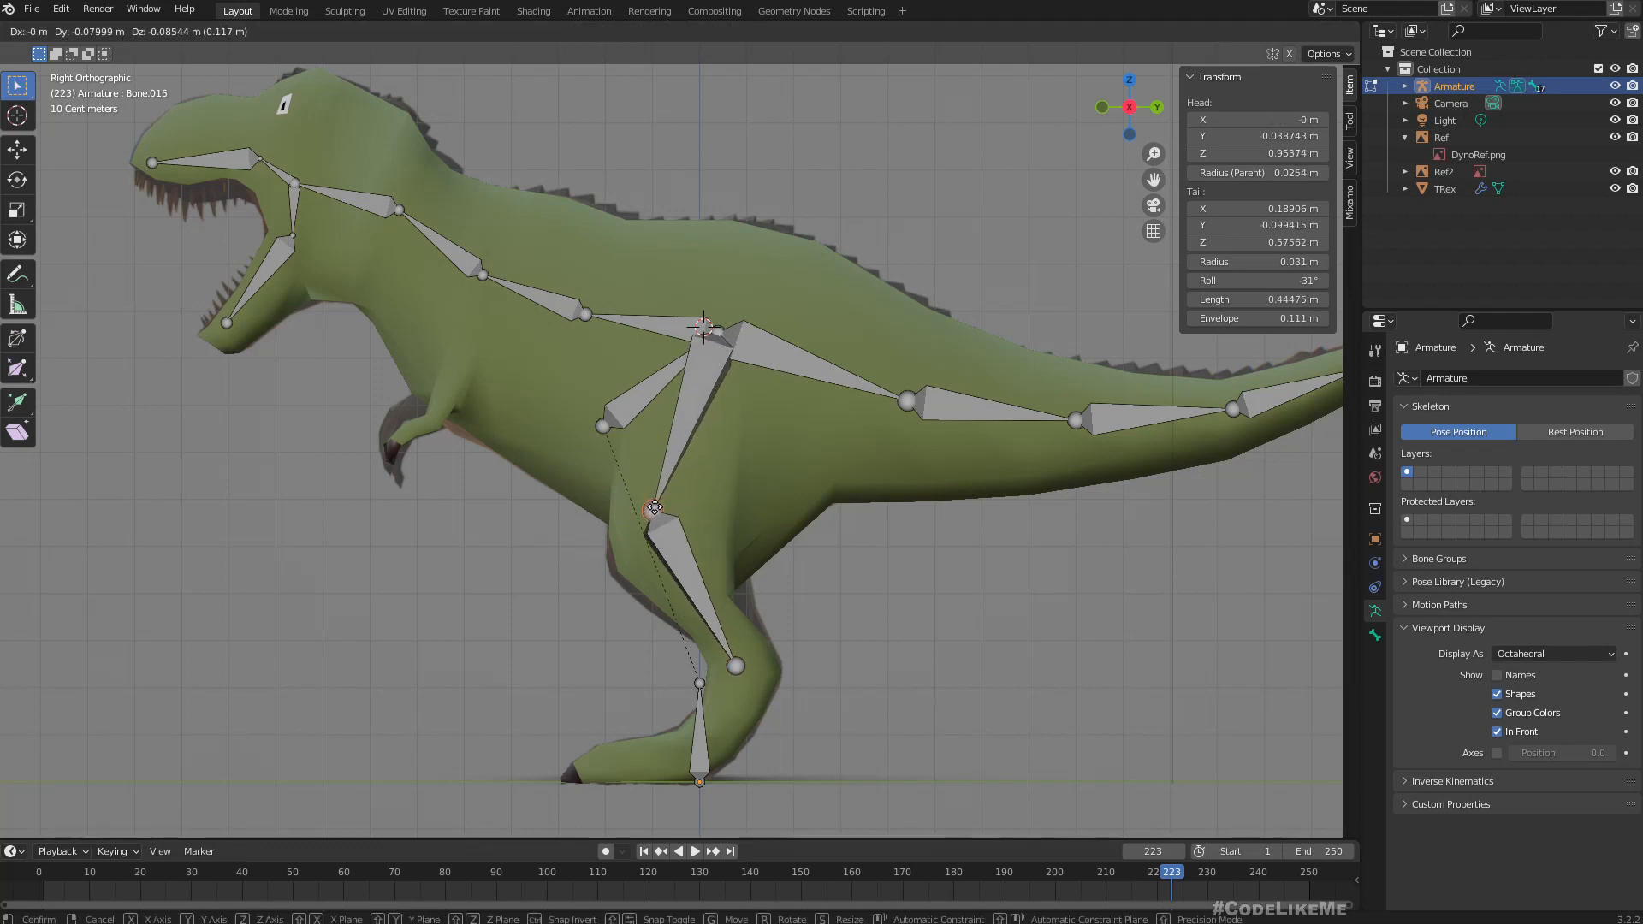
pyautogui.click(664, 512)
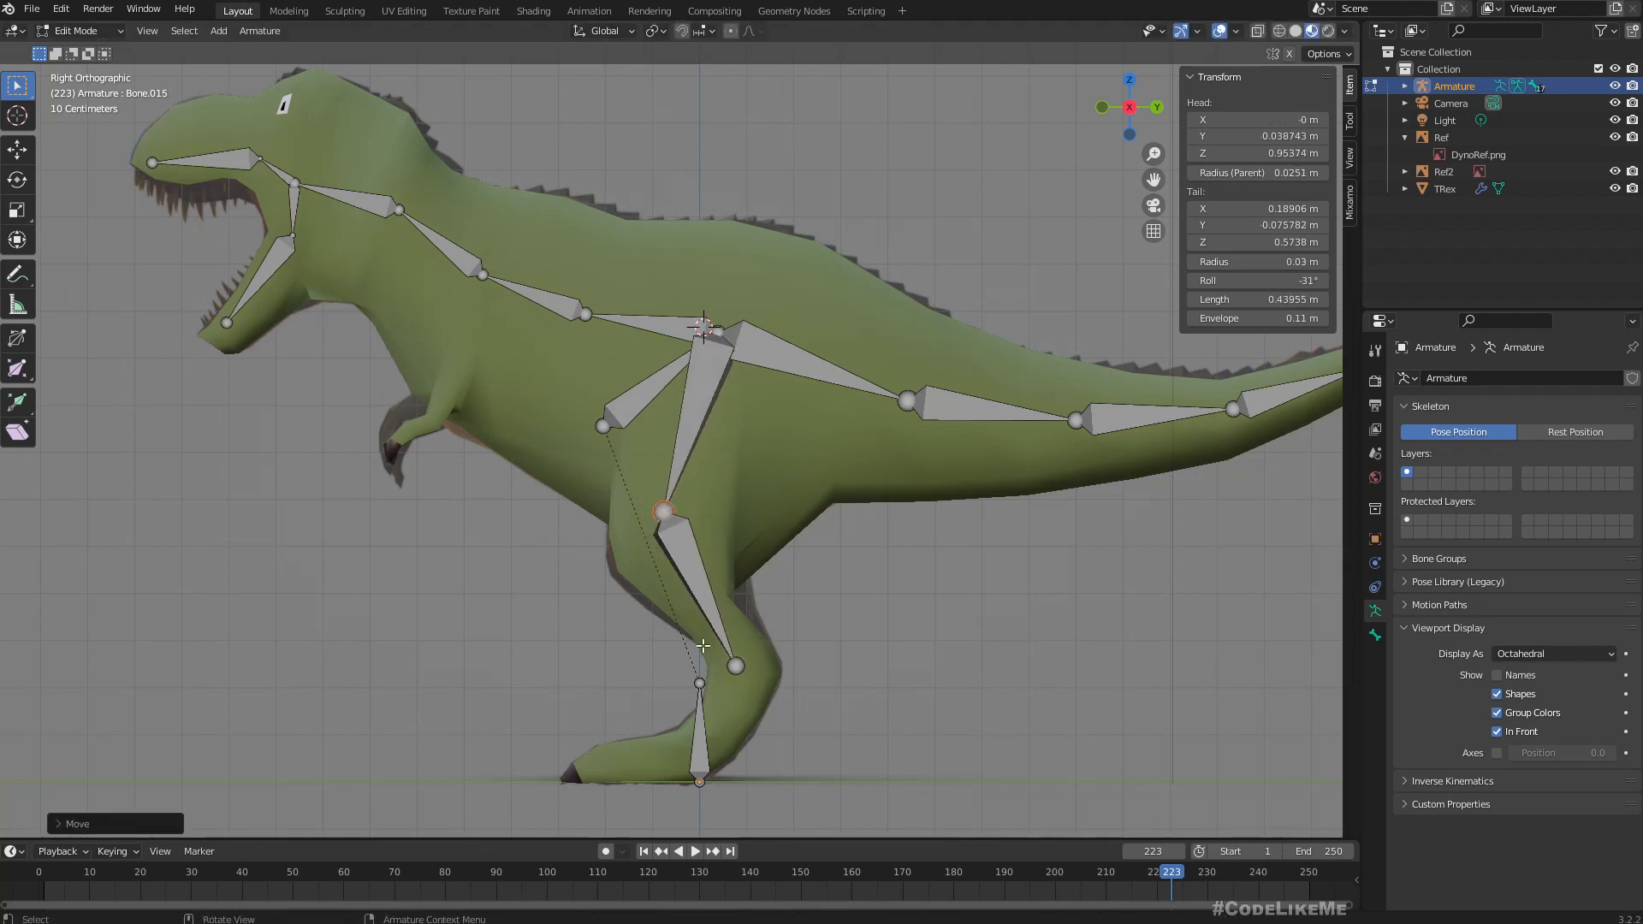
pyautogui.click(734, 671)
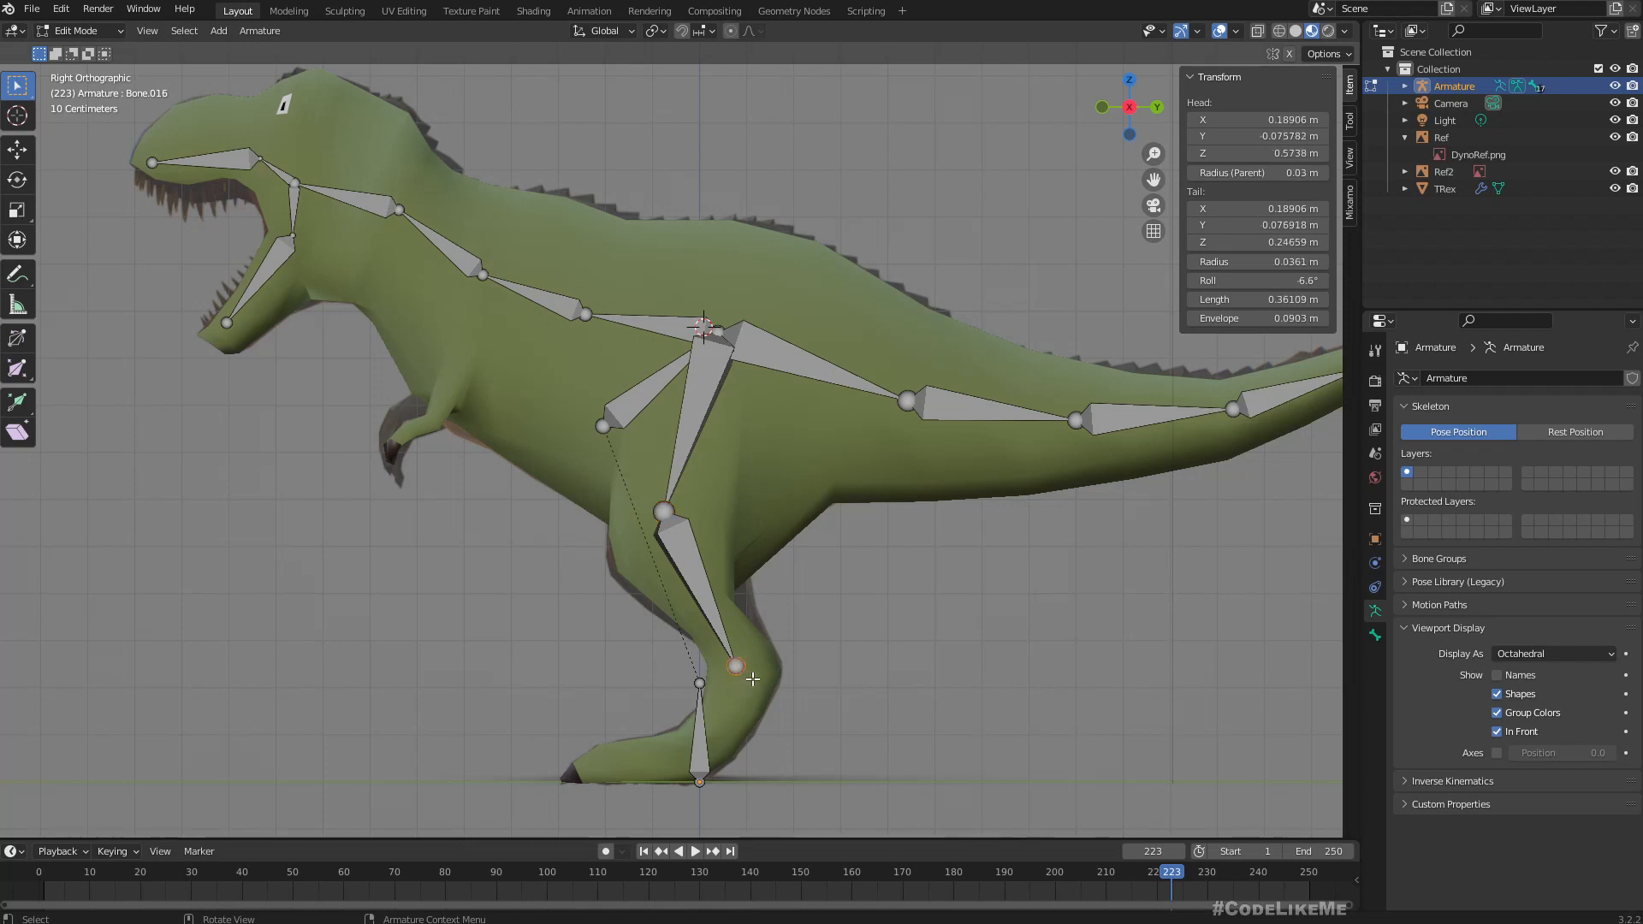
pyautogui.press('g')
pyautogui.click(765, 681)
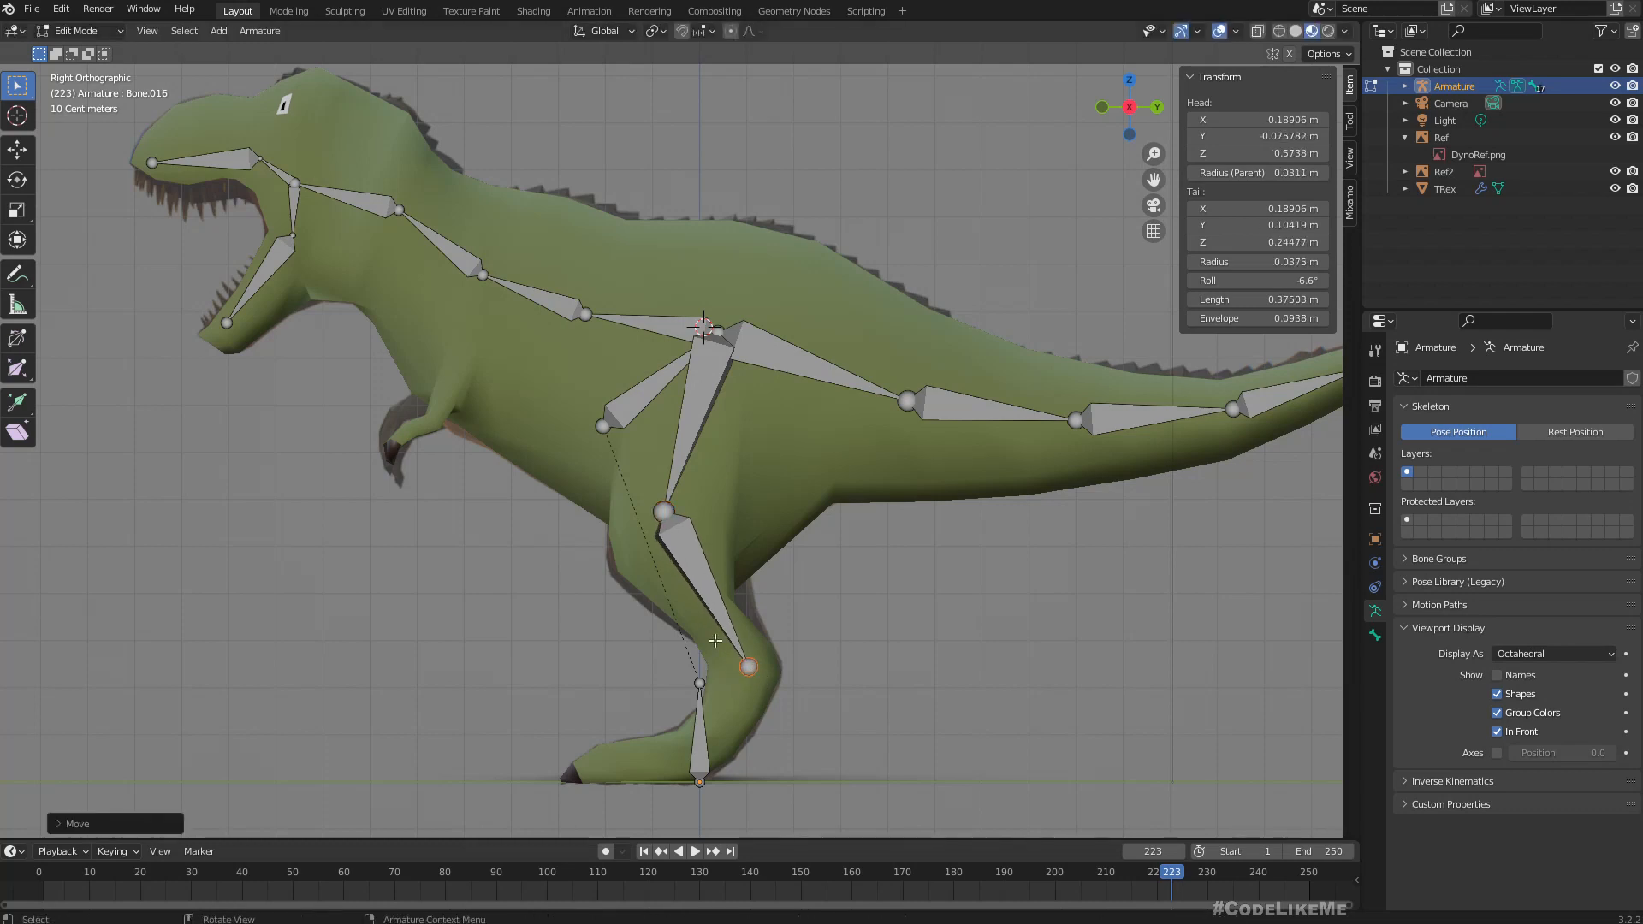
pyautogui.click(667, 516)
pyautogui.press('g')
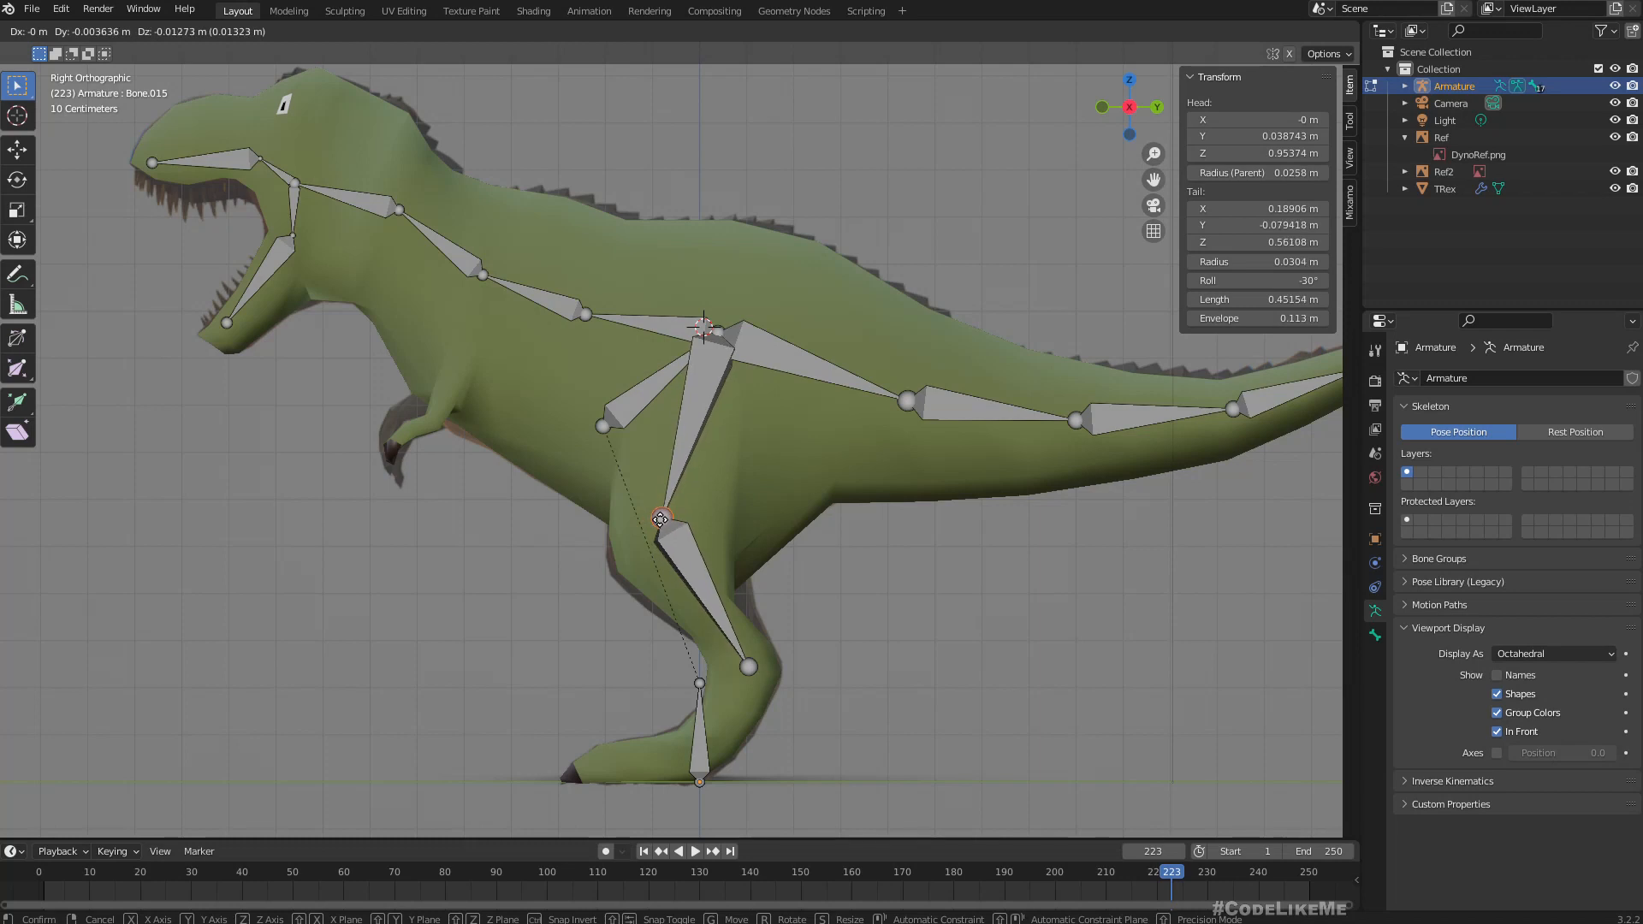
pyautogui.click(663, 518)
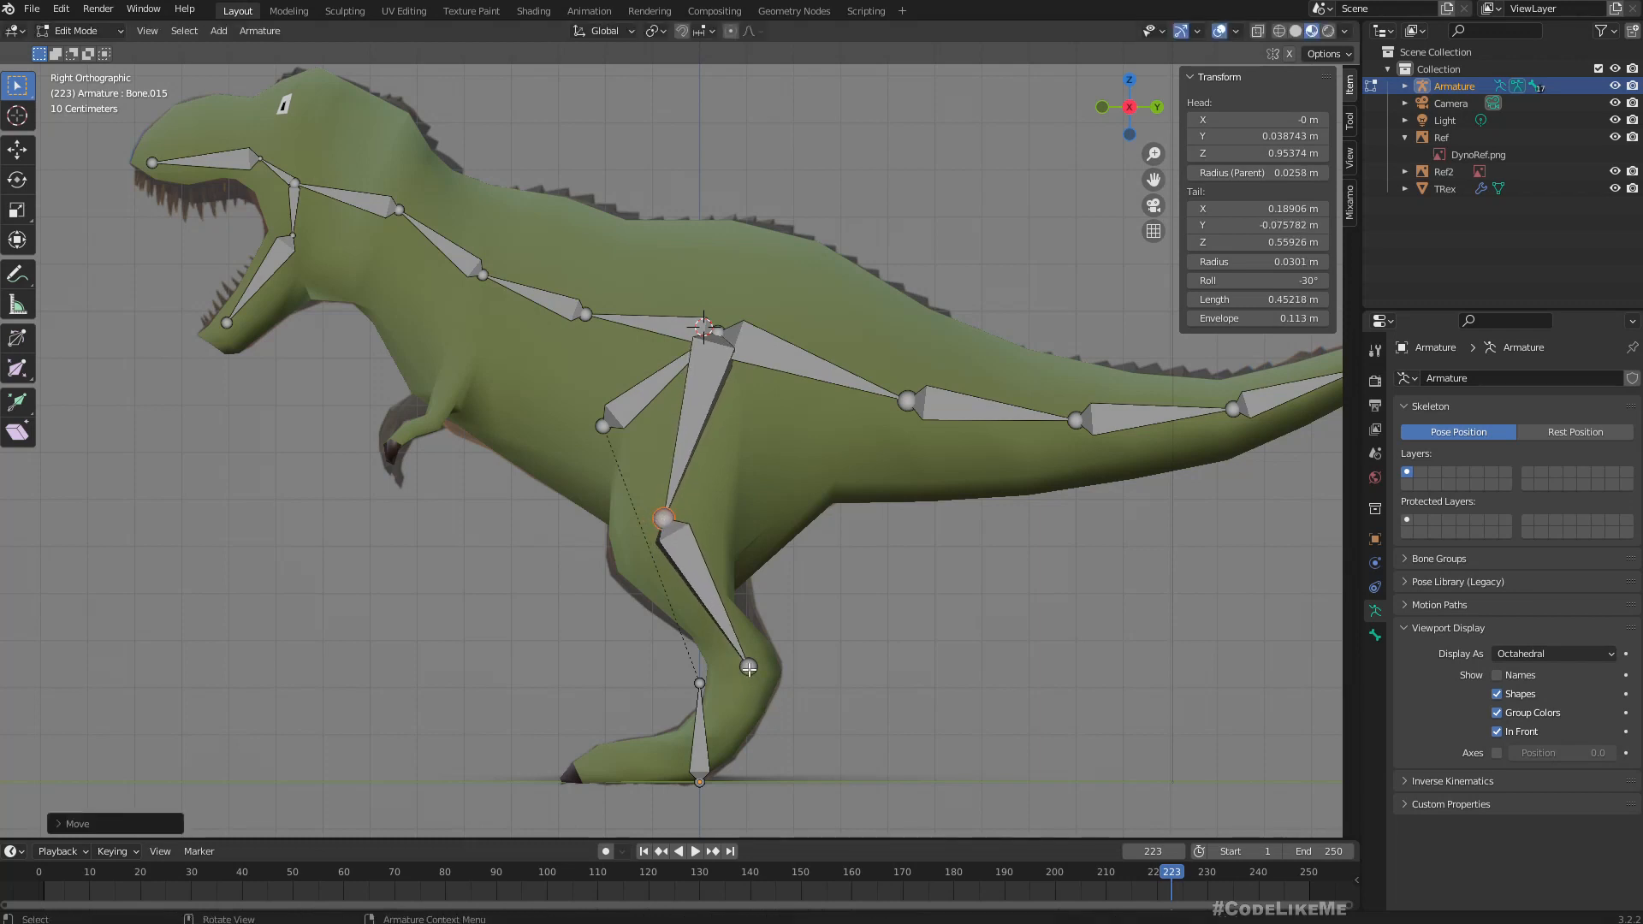
# Extrude a lower-leg bone about 0.22 m long from the ankle joint, then a foot bone about 0.23 m long forward to the toes.
pyautogui.click(750, 668)
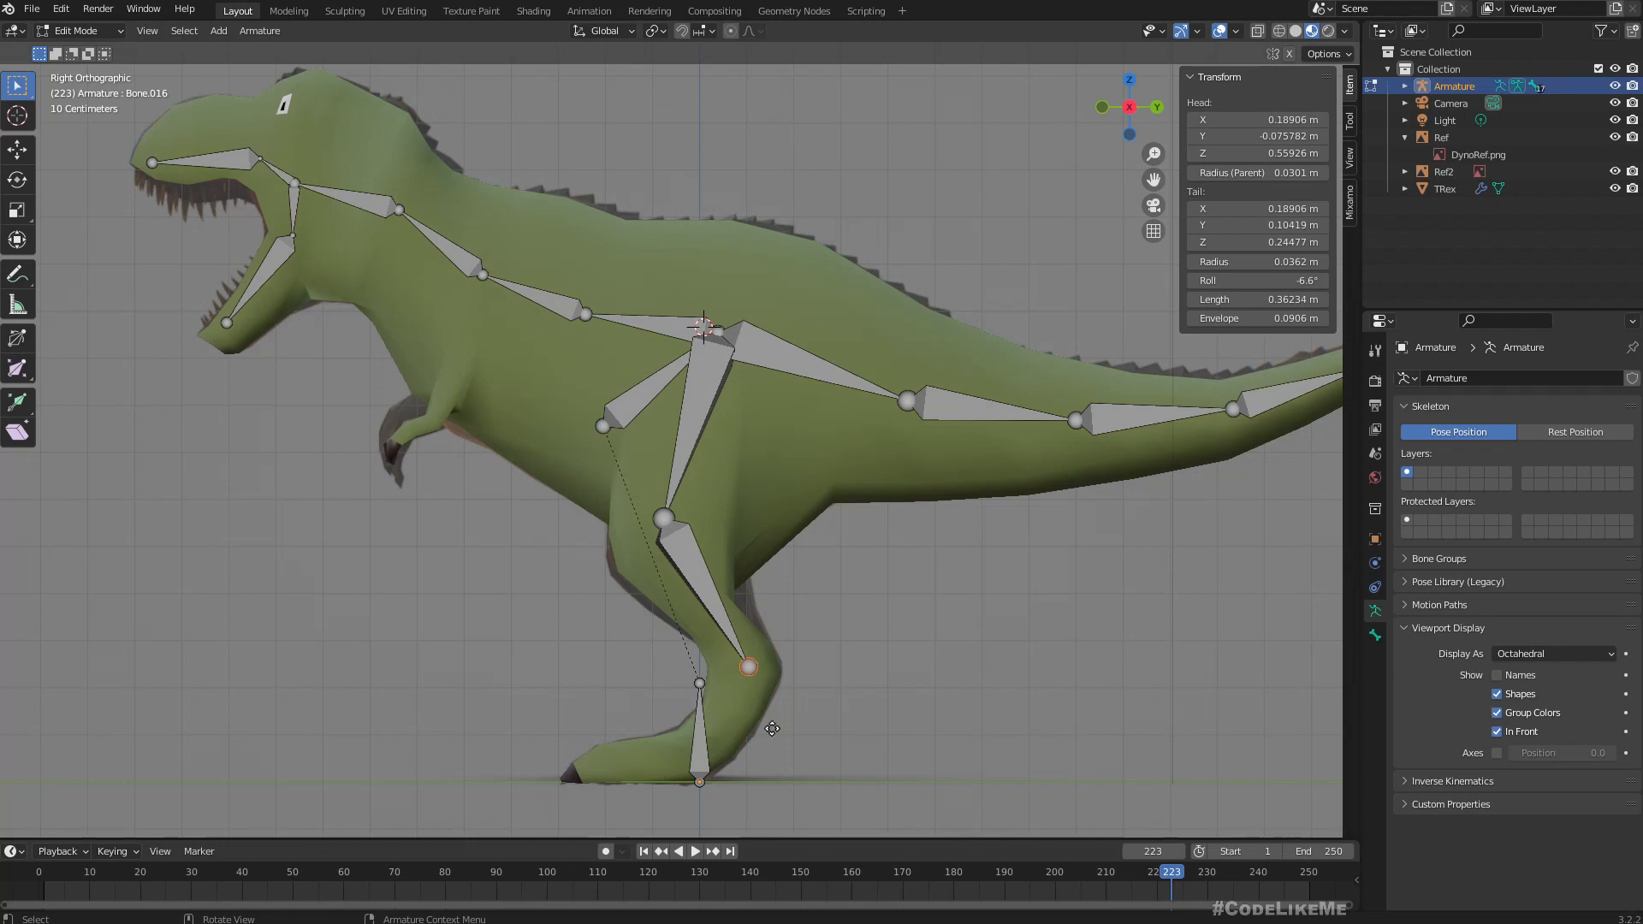
pyautogui.press('e')
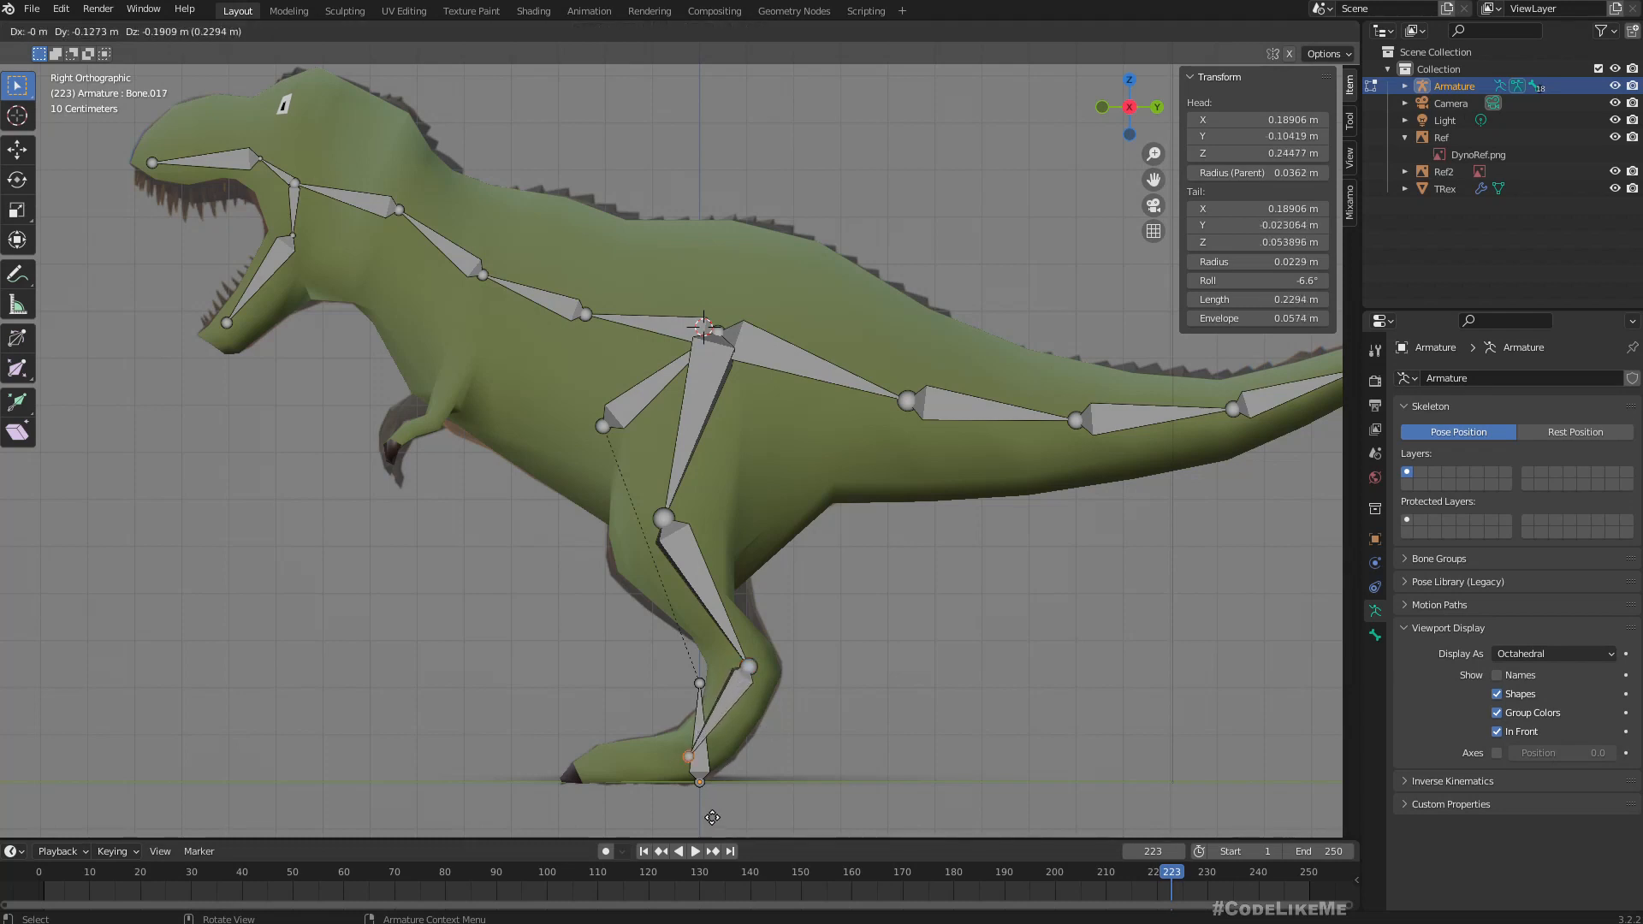
pyautogui.click(717, 815)
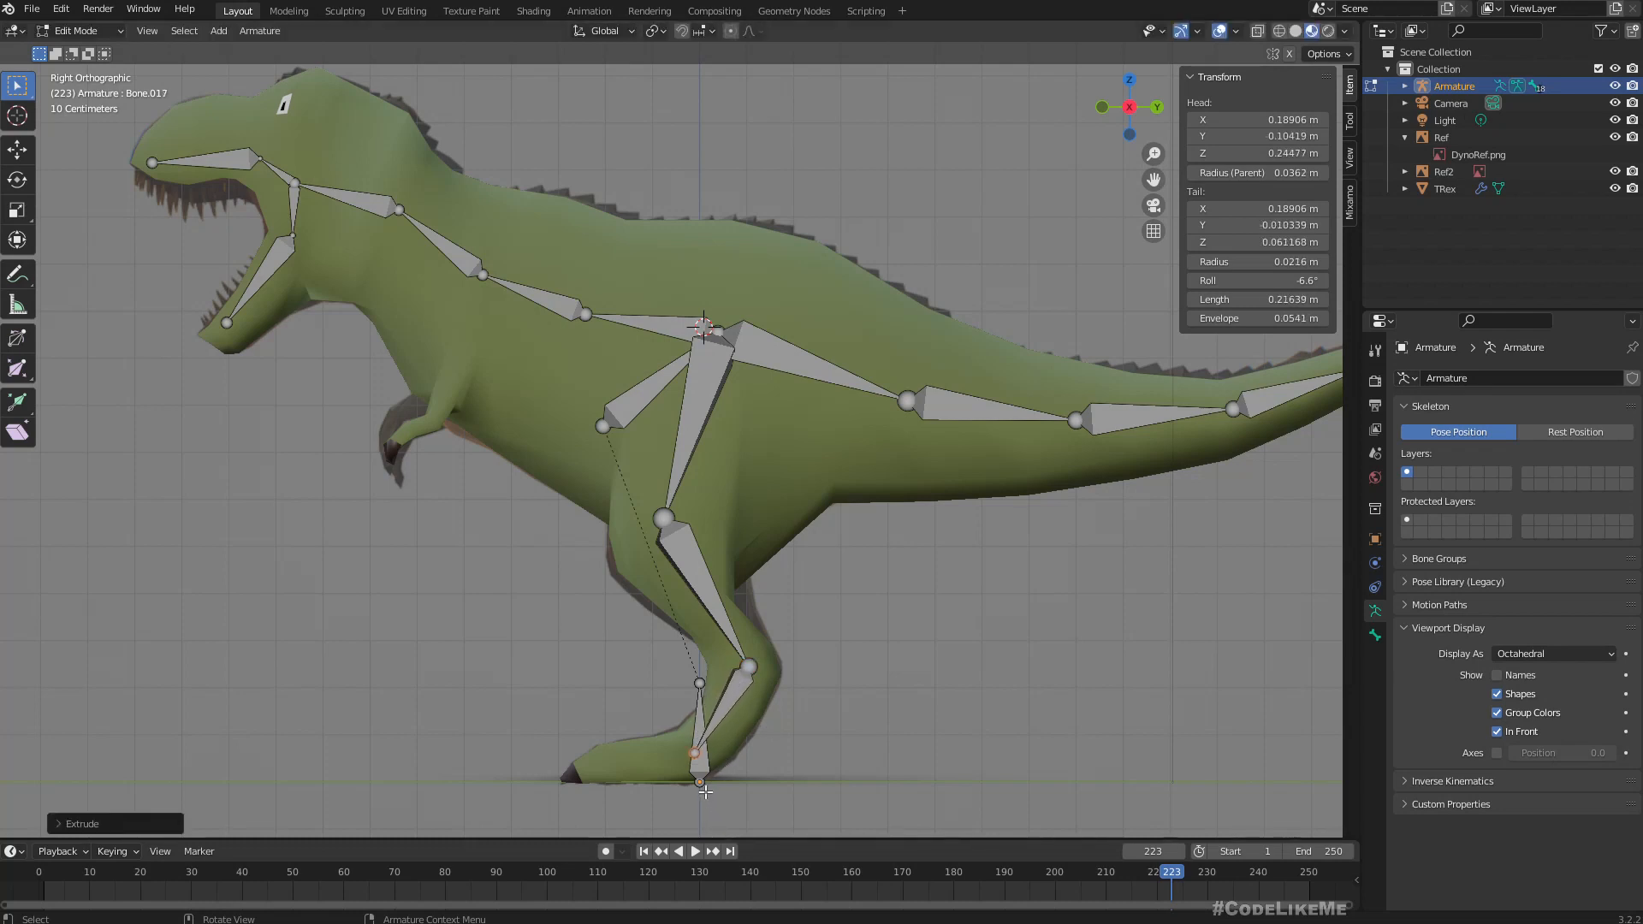
pyautogui.press('e')
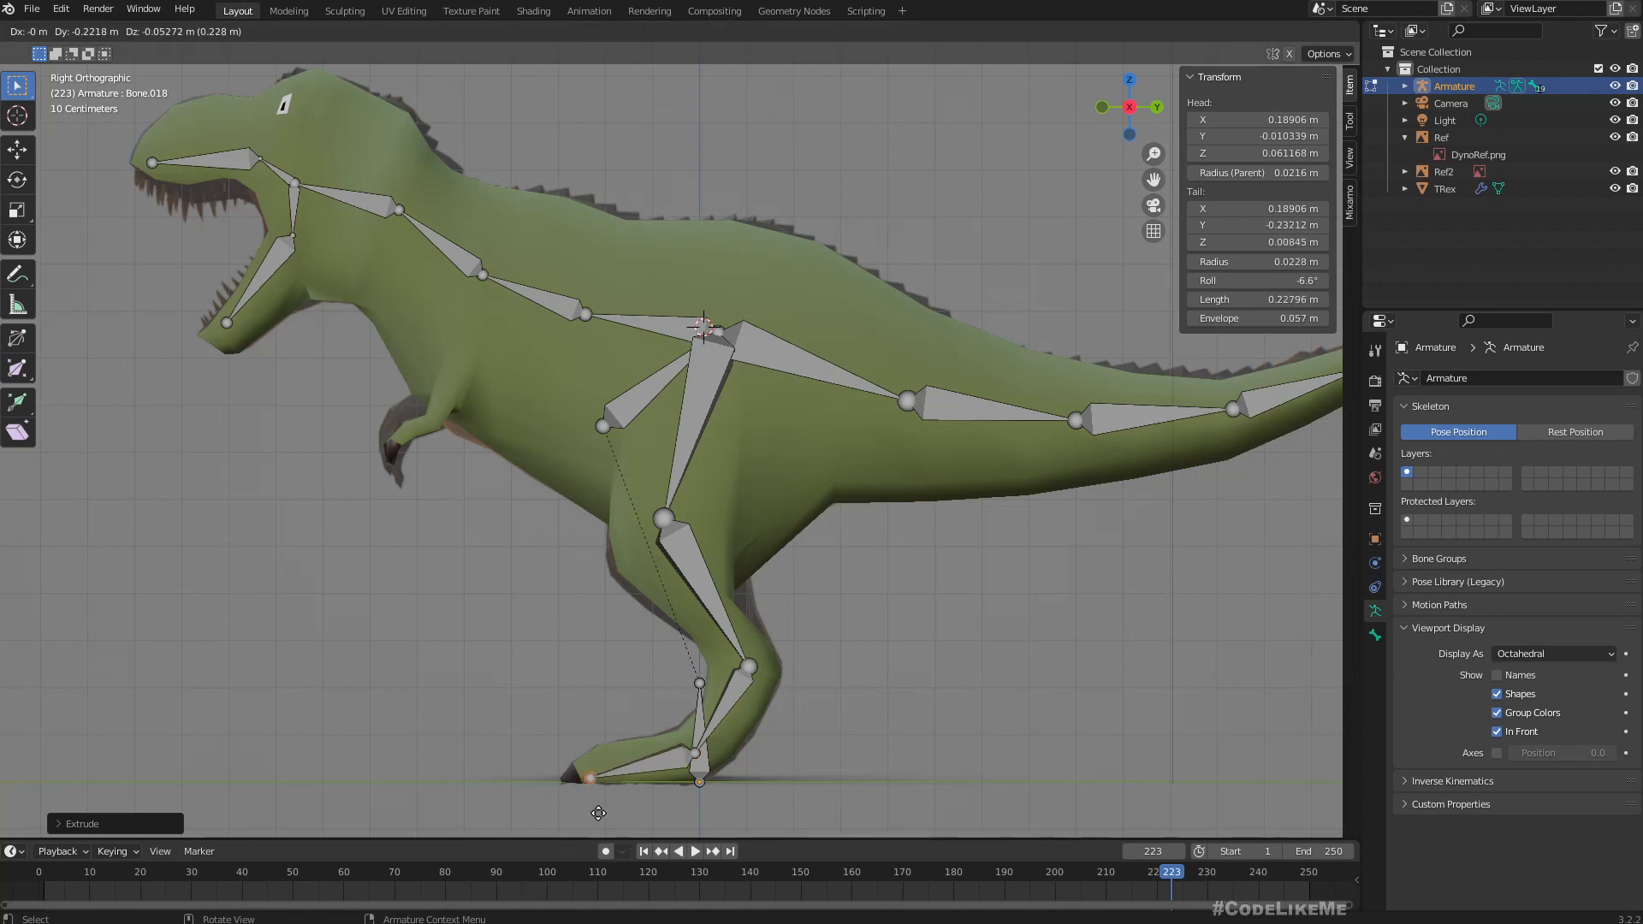
pyautogui.click(598, 812)
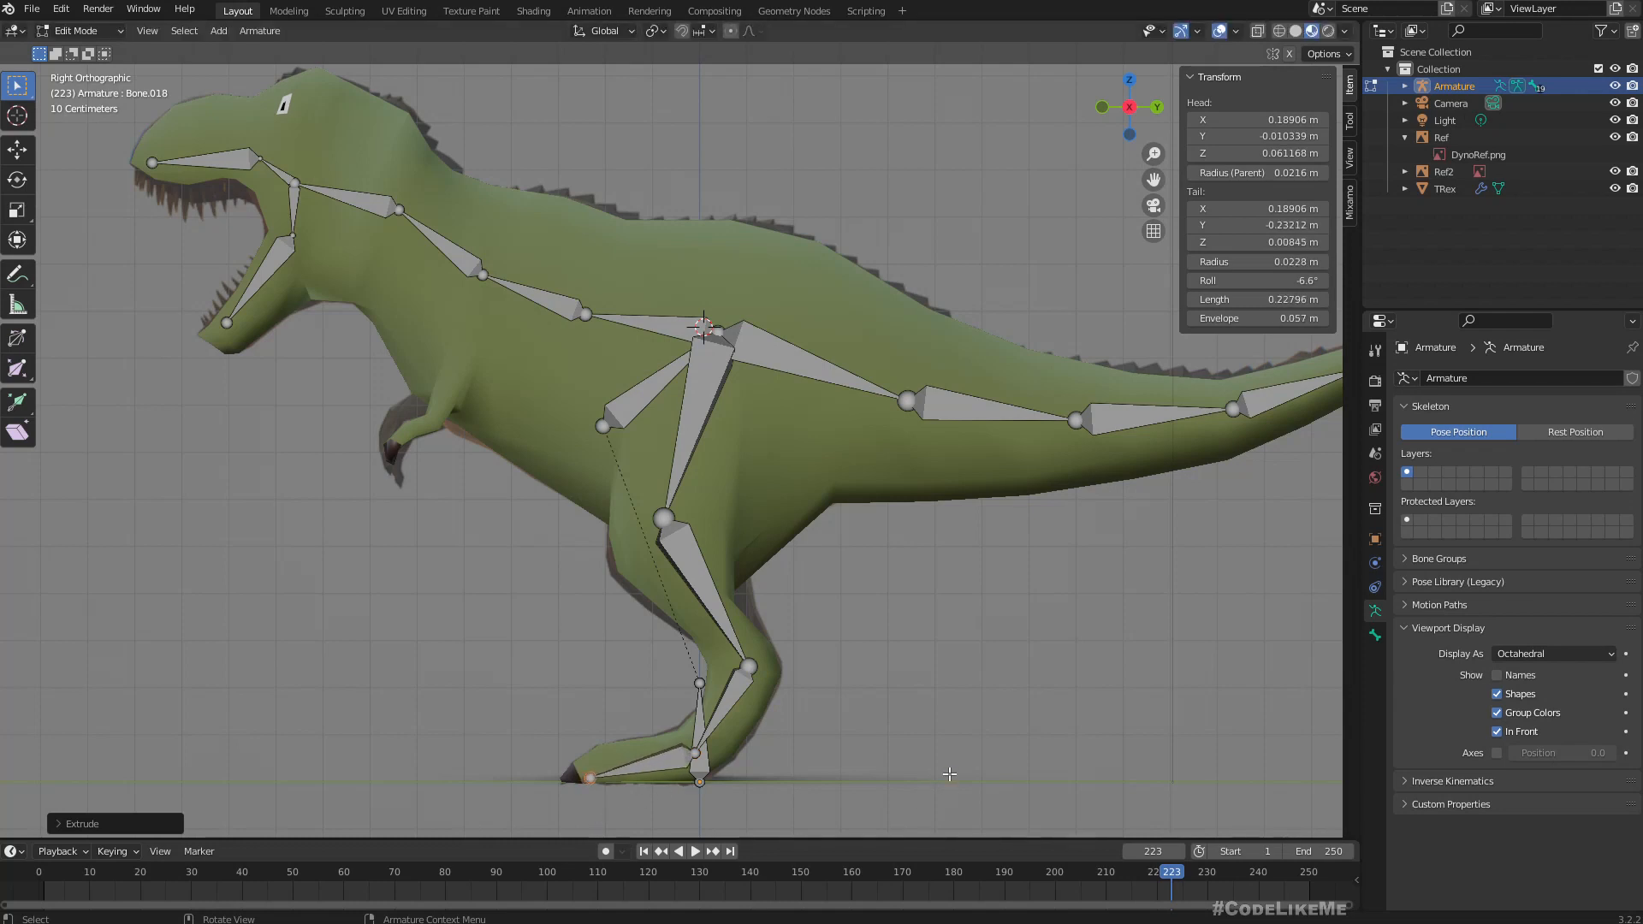
# Lower the joint between the lower-leg and foot bones to about Y -0.01 m, Z 0.03 m.
pyautogui.click(695, 756)
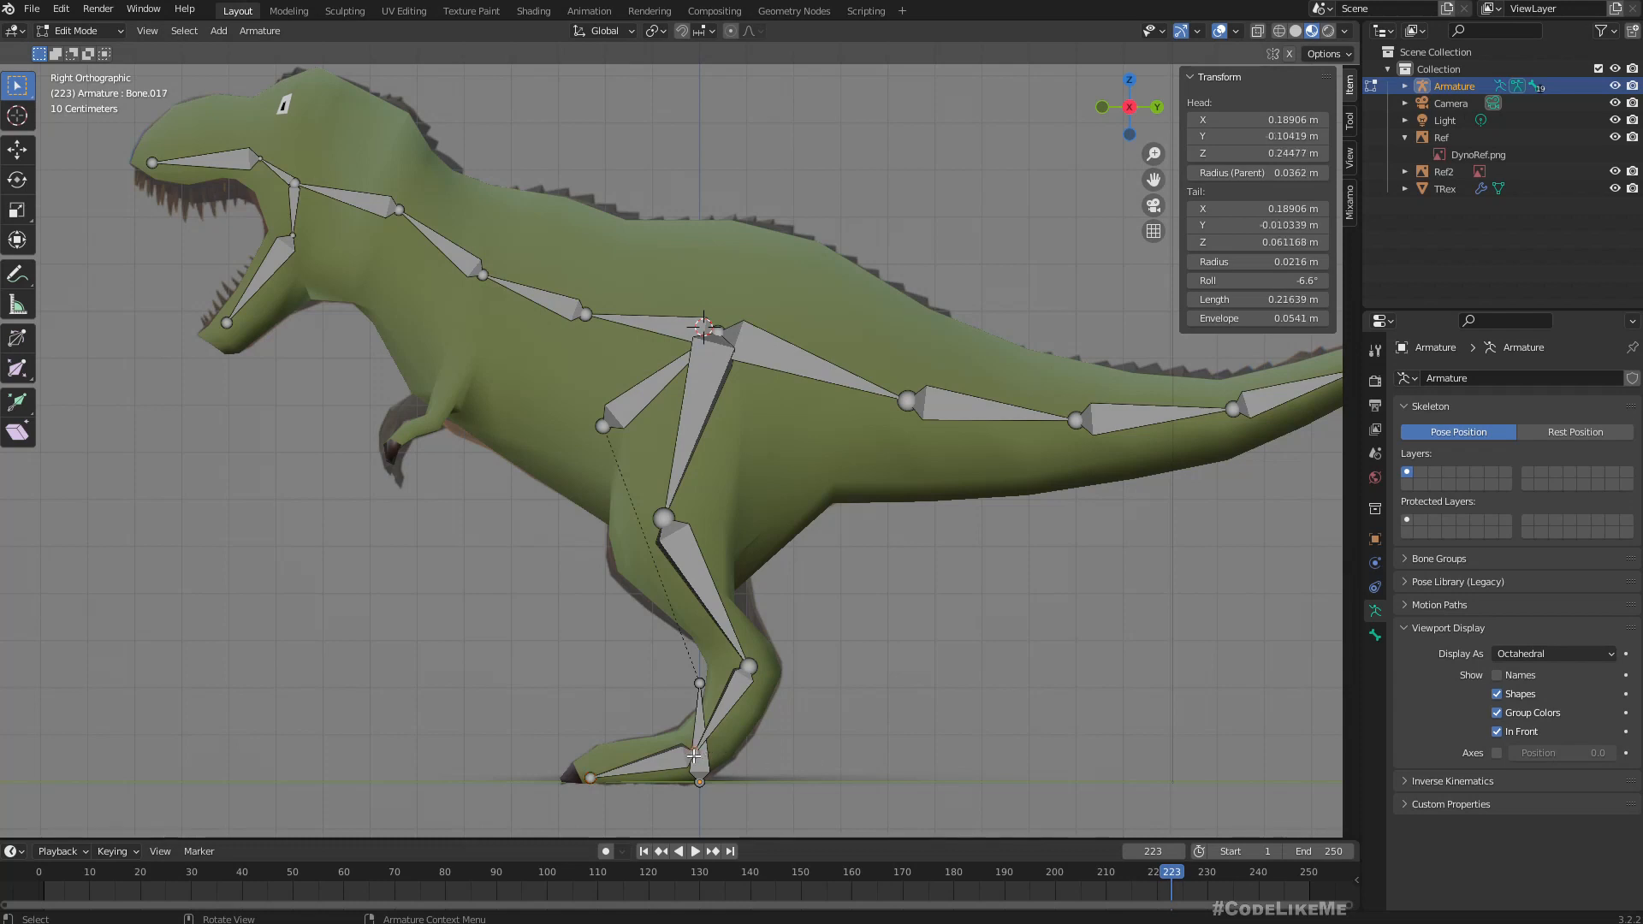
pyautogui.press('g')
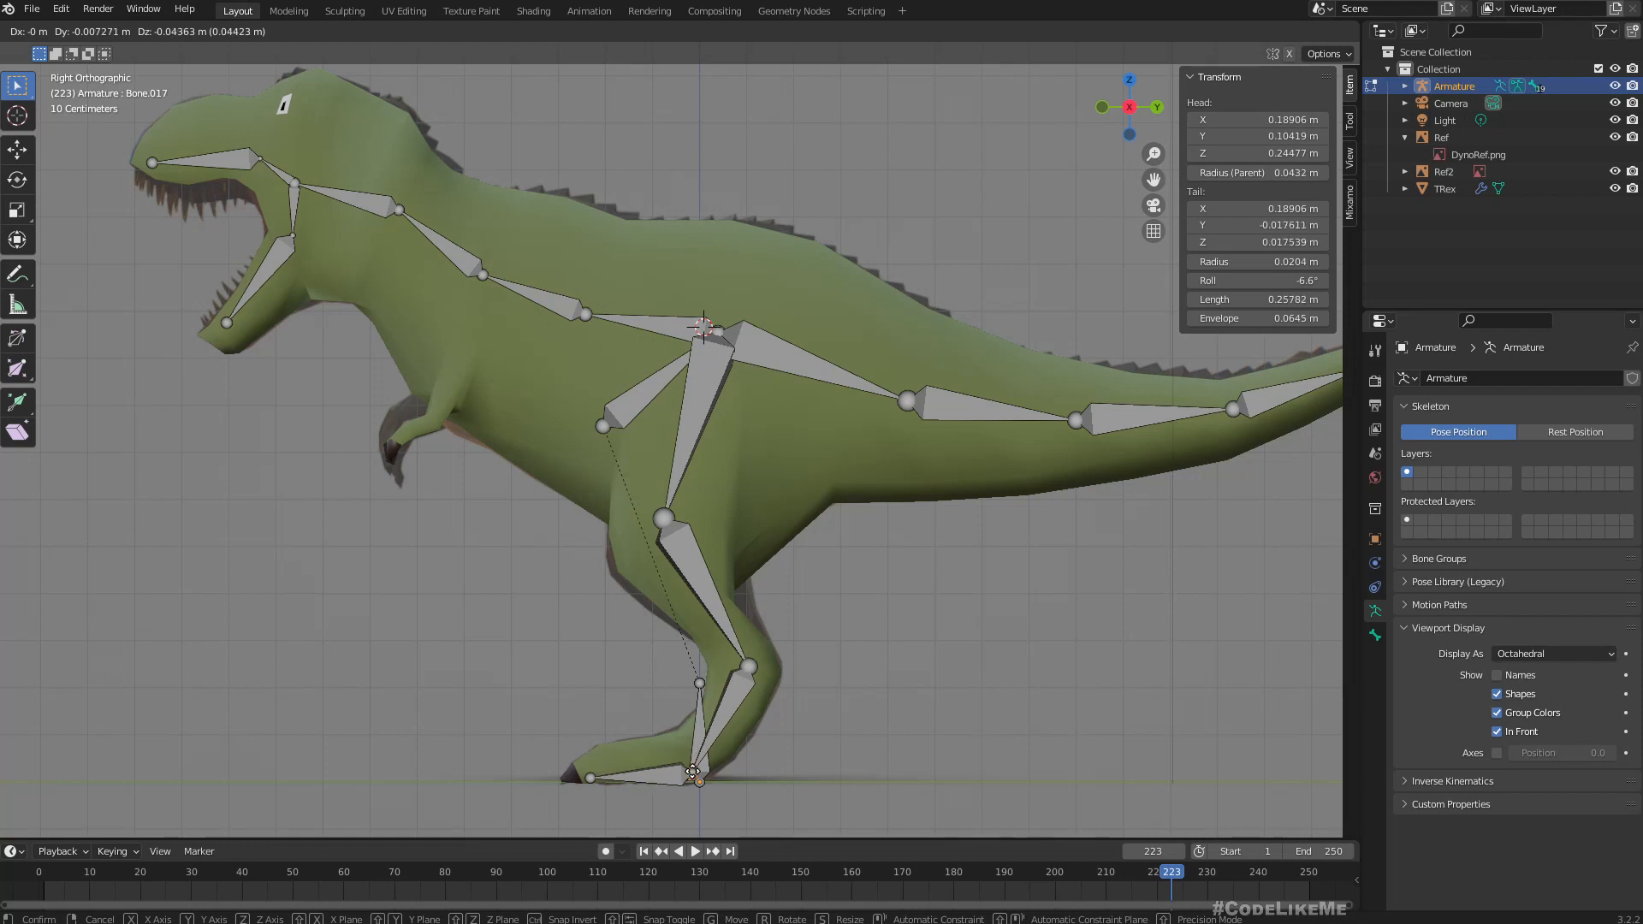
pyautogui.click(693, 770)
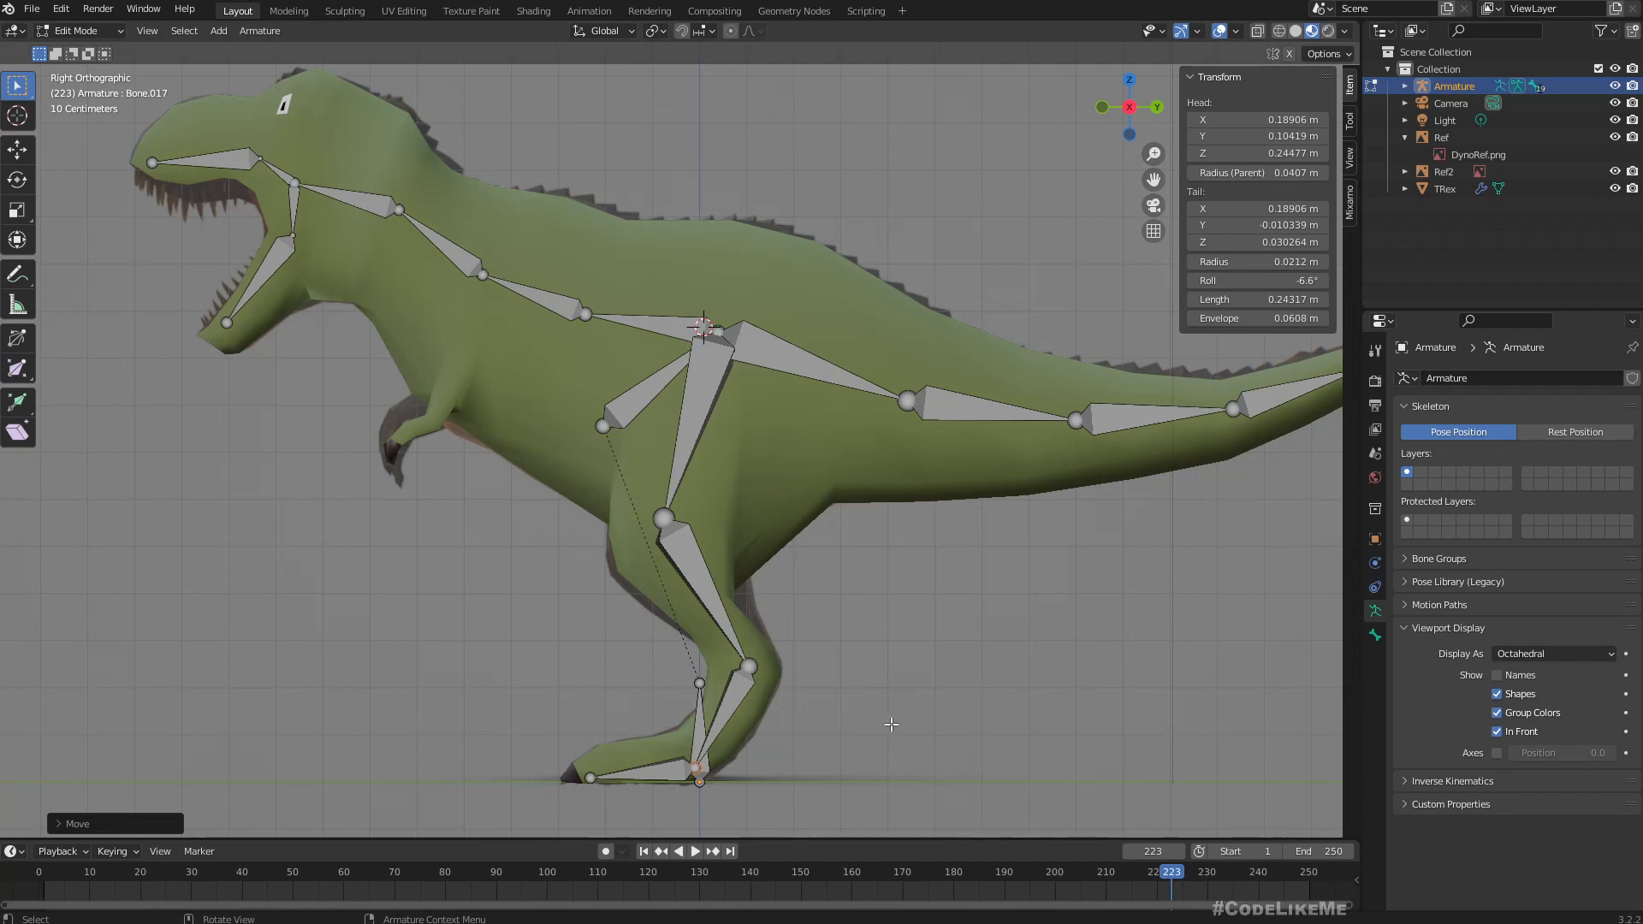
# In front view, shift the lower-leg bone inward to about X 0.13 m.
pyautogui.moveTo(891, 725); pyautogui.dragTo(1044, 715, button='middle')
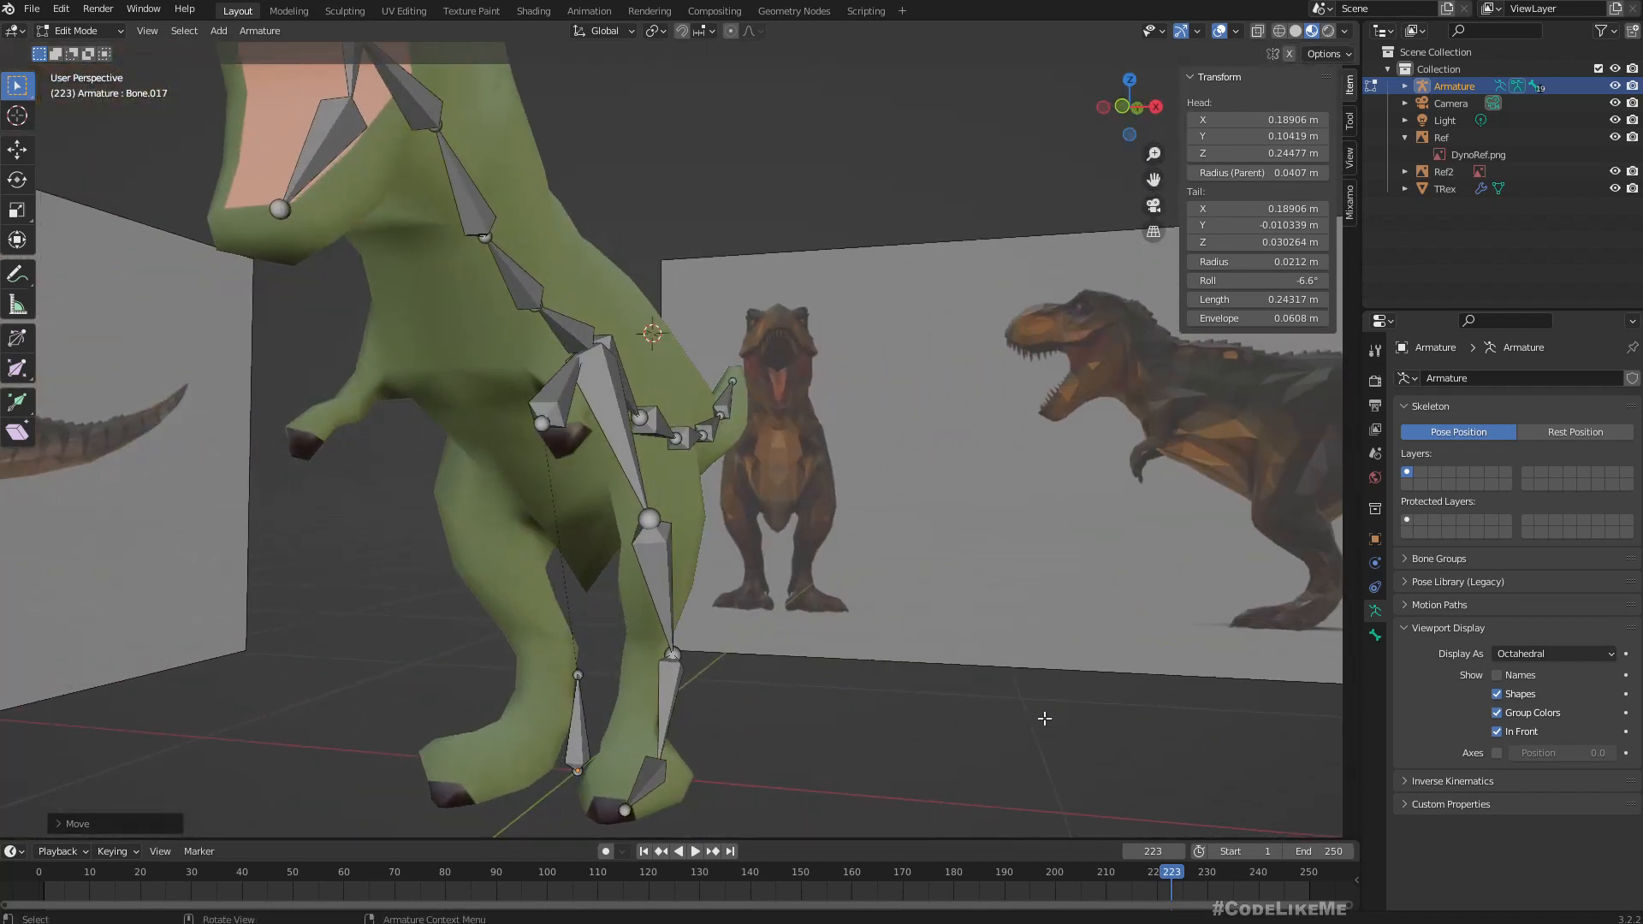
pyautogui.press('KP_1')
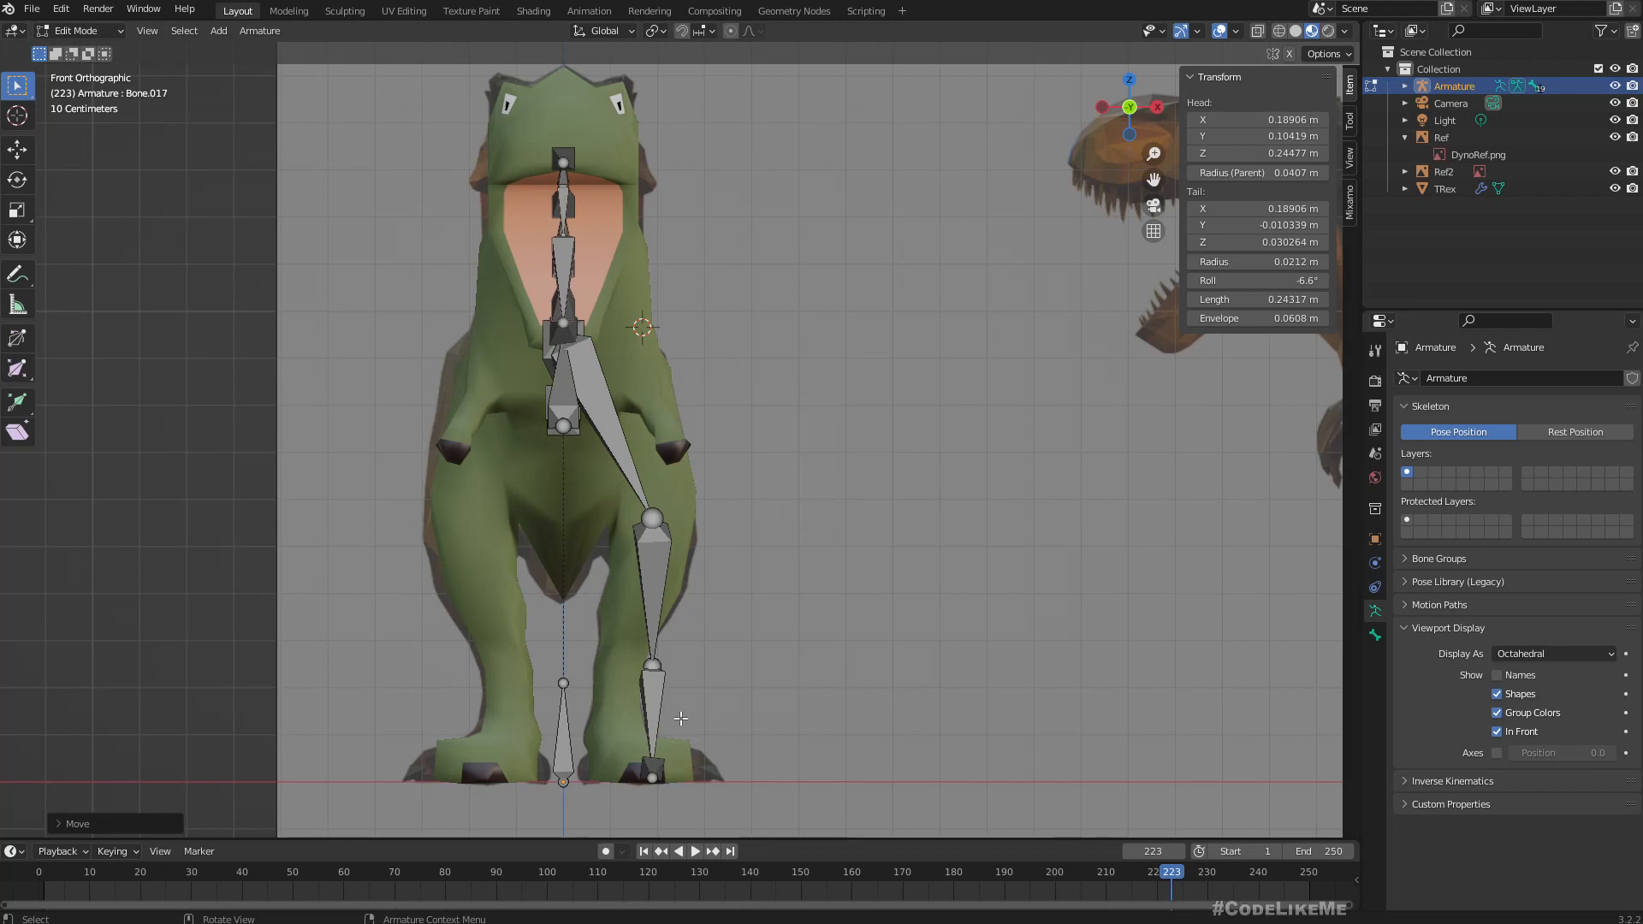
pyautogui.click(655, 690)
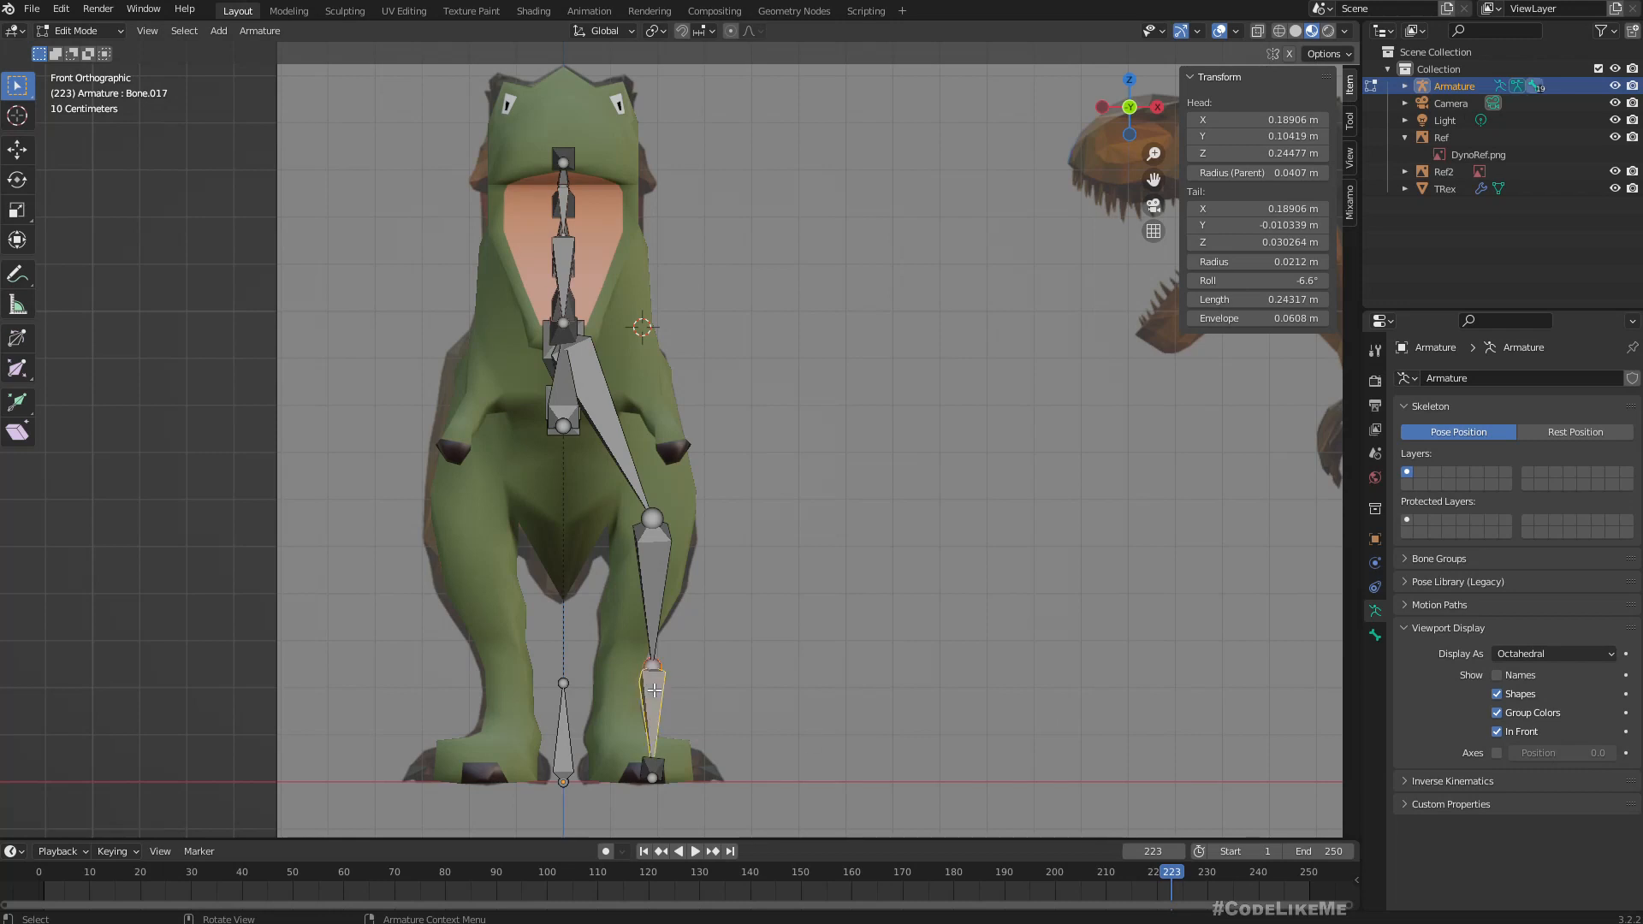
pyautogui.press('g')
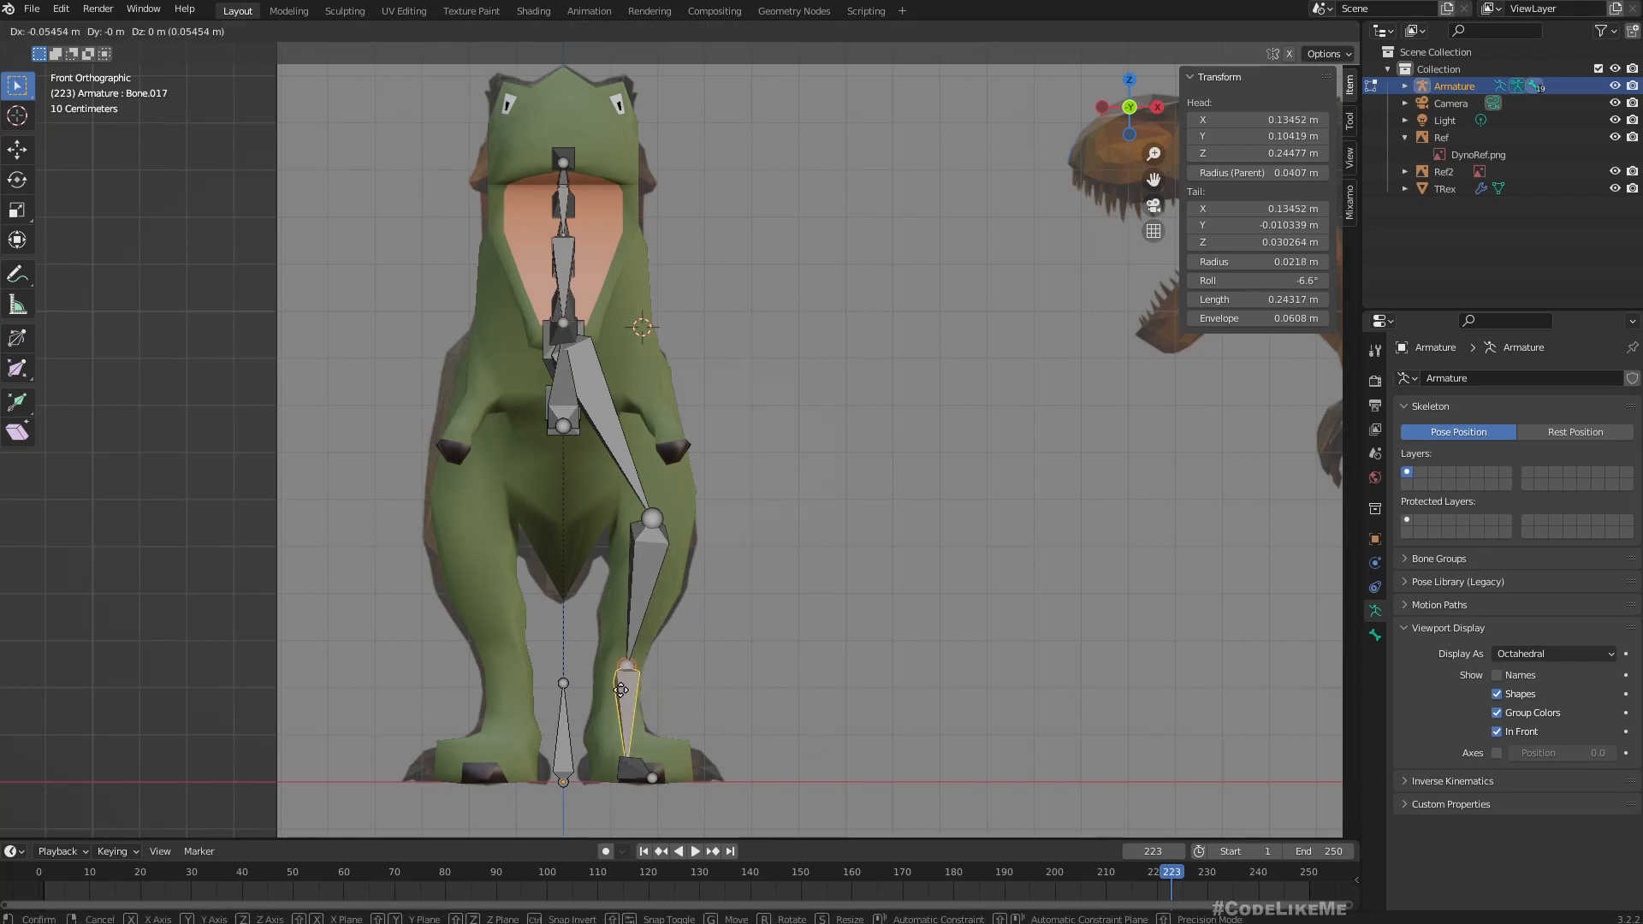
pyautogui.click(625, 690)
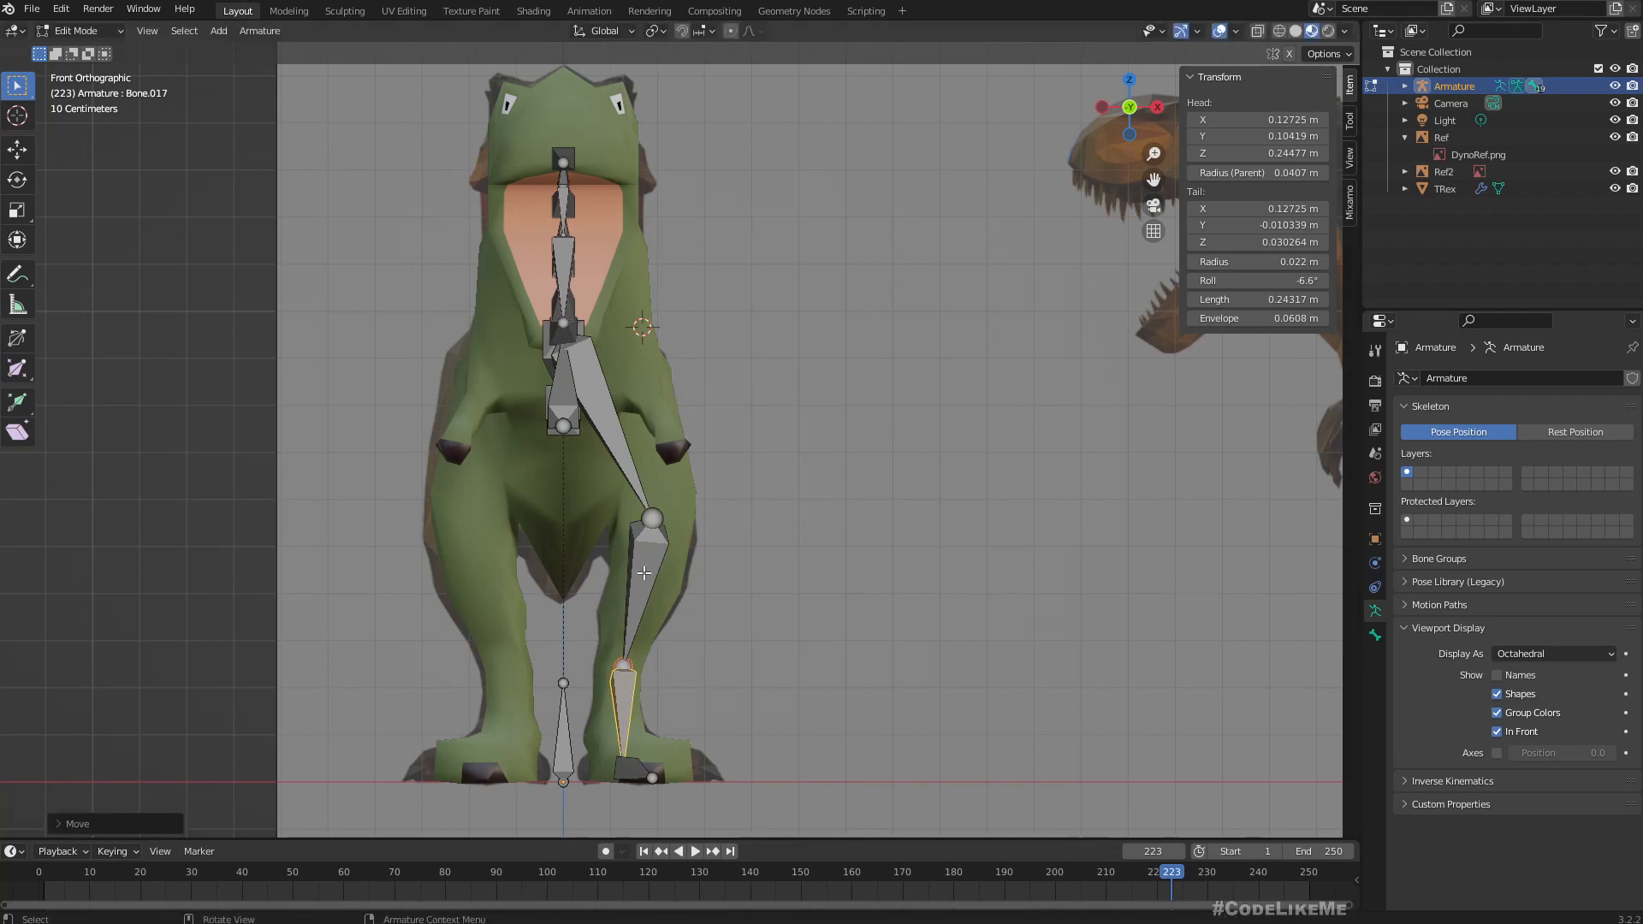
# Nudge the shin bone outward about 0.01 m, then move the lower-leg bone inward to about X 0.12 m at its head and 0.11 m at its tail.
pyautogui.click(649, 575)
pyautogui.press('g')
pyautogui.click(649, 572)
pyautogui.click(635, 691)
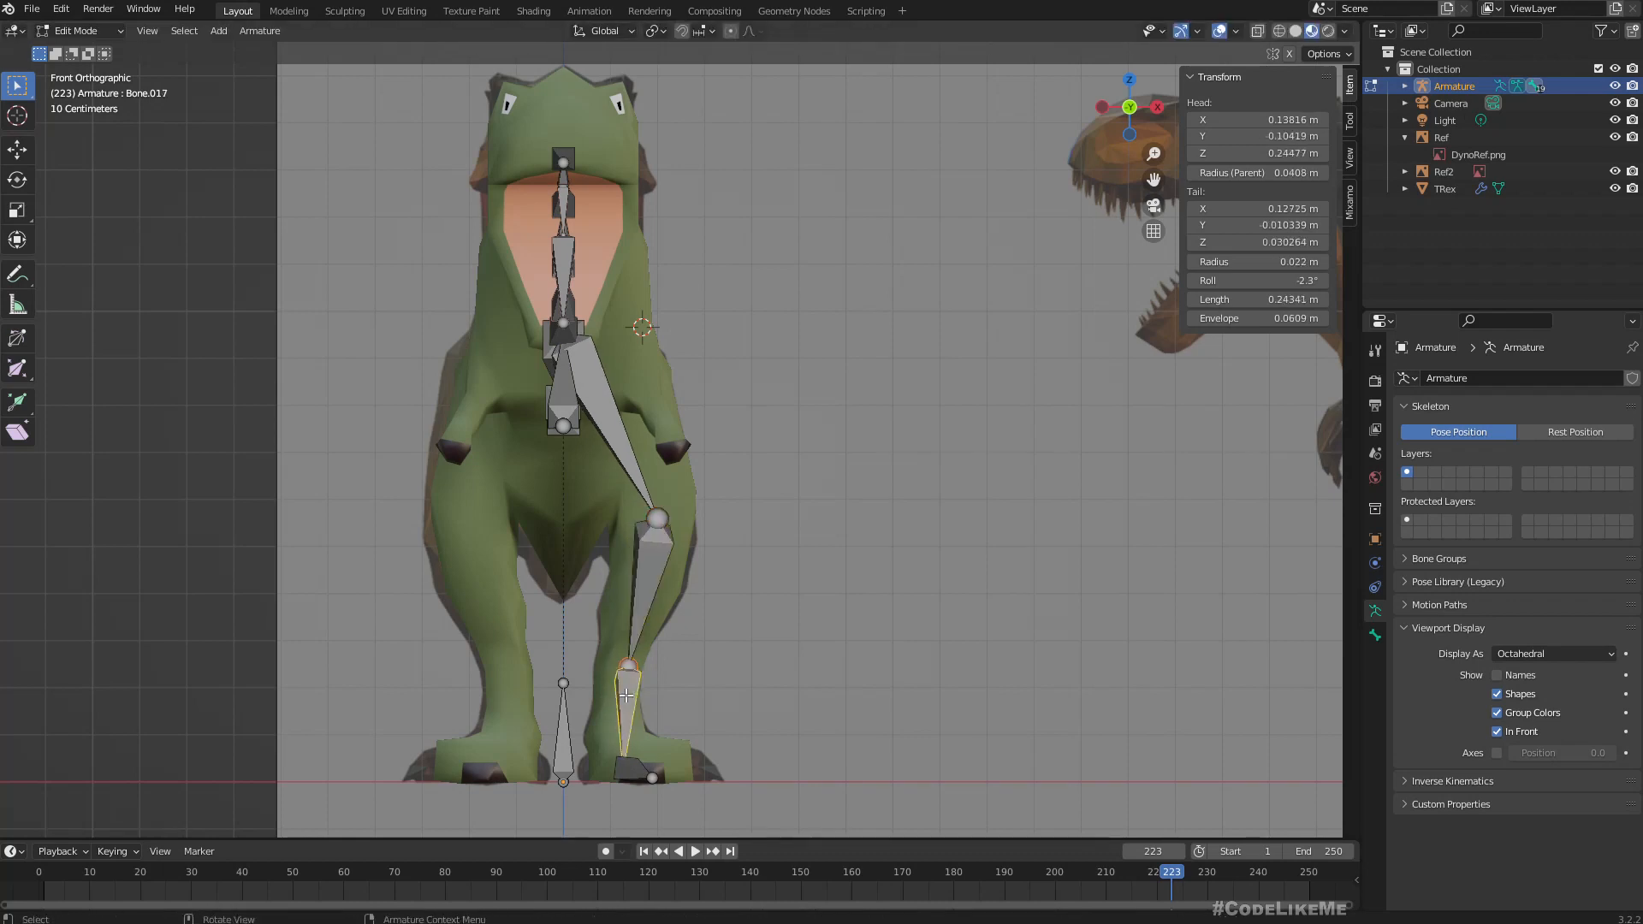
pyautogui.press('g')
pyautogui.click(630, 692)
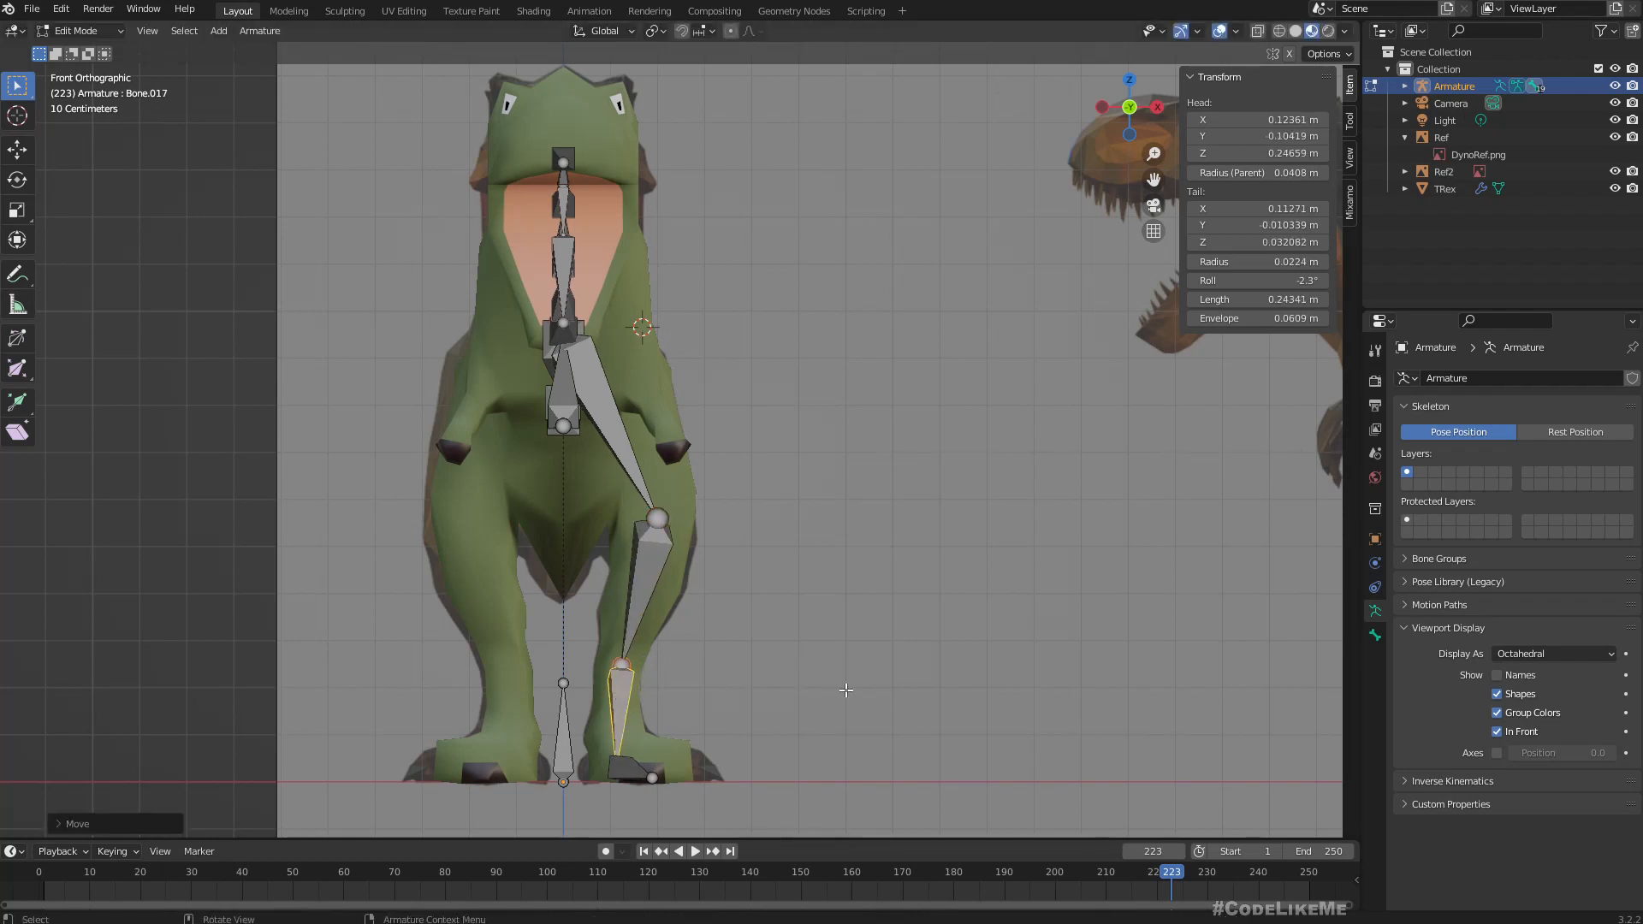
# In side view, extrude a shoulder bone about 0.19 m long downward from the spine joint above the arm.
pyautogui.moveTo(875, 691); pyautogui.dragTo(798, 661, button='middle')
pyautogui.scroll(5, 485, 660)
pyautogui.scroll(-5, 559, 706)
pyautogui.scroll(-1, 770, 685)
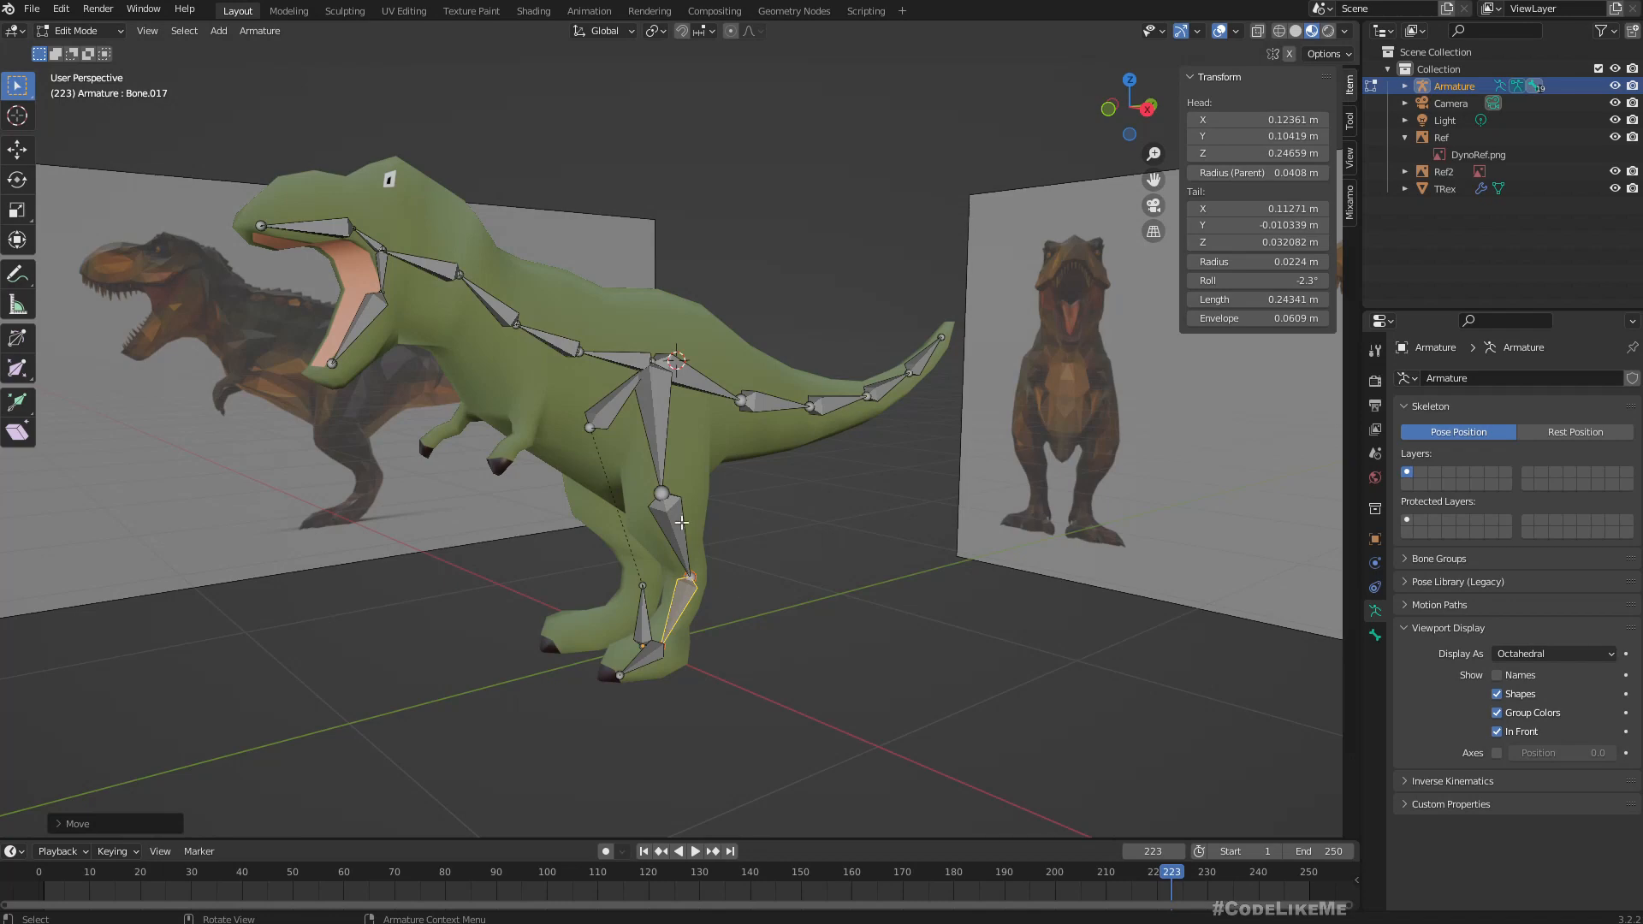
pyautogui.moveTo(634, 444); pyautogui.dragTo(527, 403, button='middle')
pyautogui.moveTo(439, 355)
pyautogui.mouseDown(button='middle')
pyautogui.moveTo(403, 368)
pyautogui.moveTo(434, 376)
pyautogui.mouseUp(button='middle')
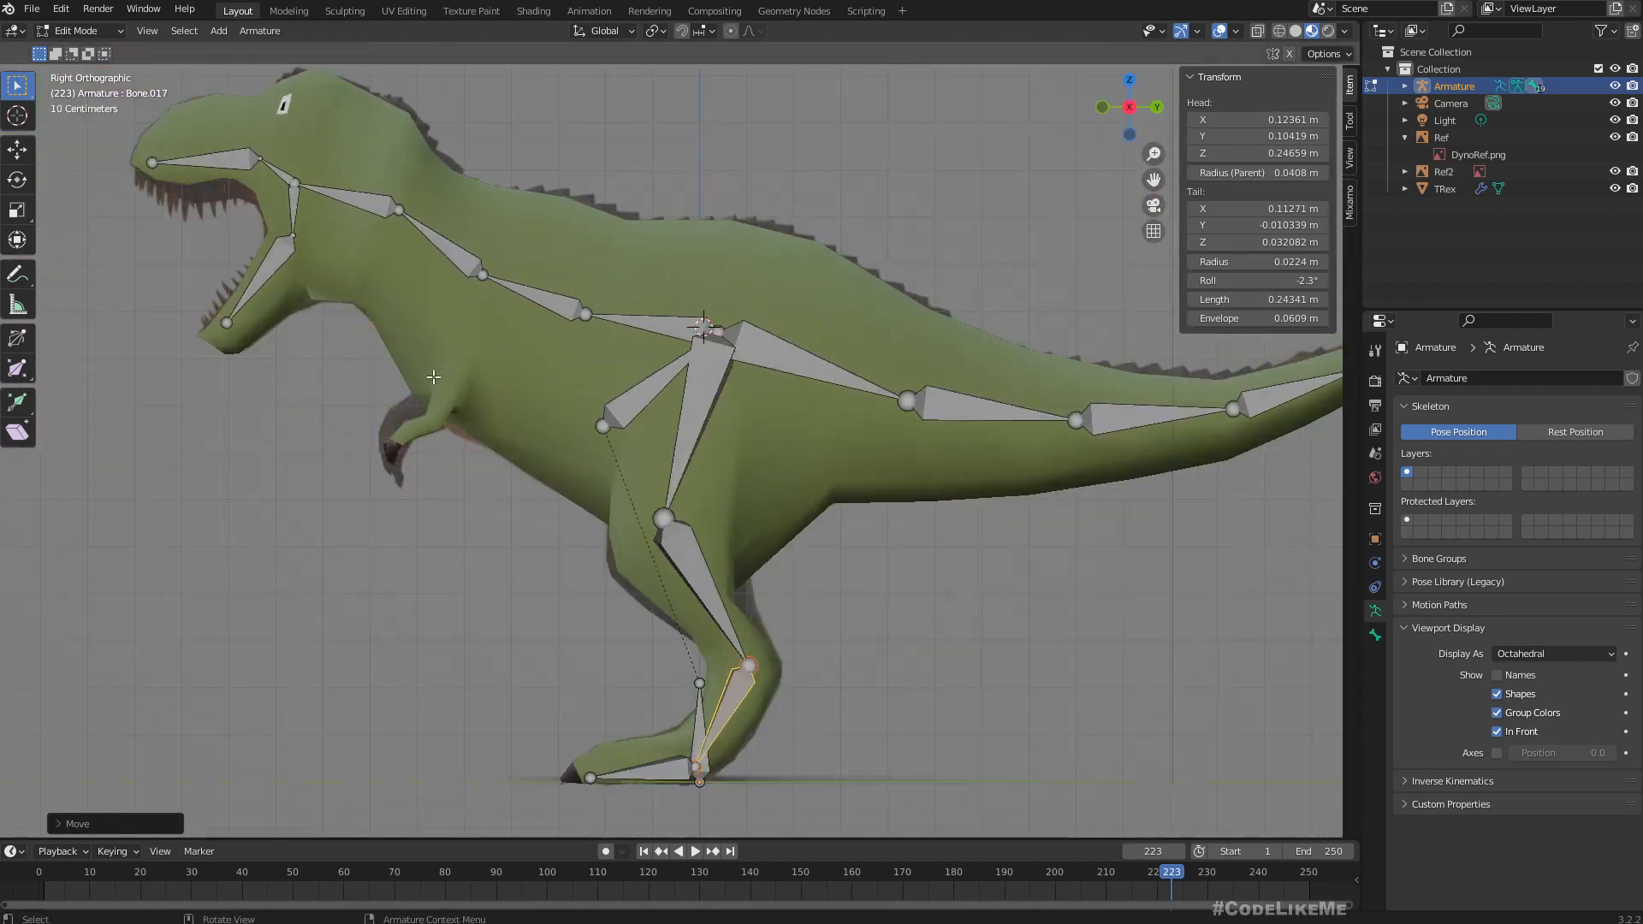
pyautogui.scroll(1, 411, 347)
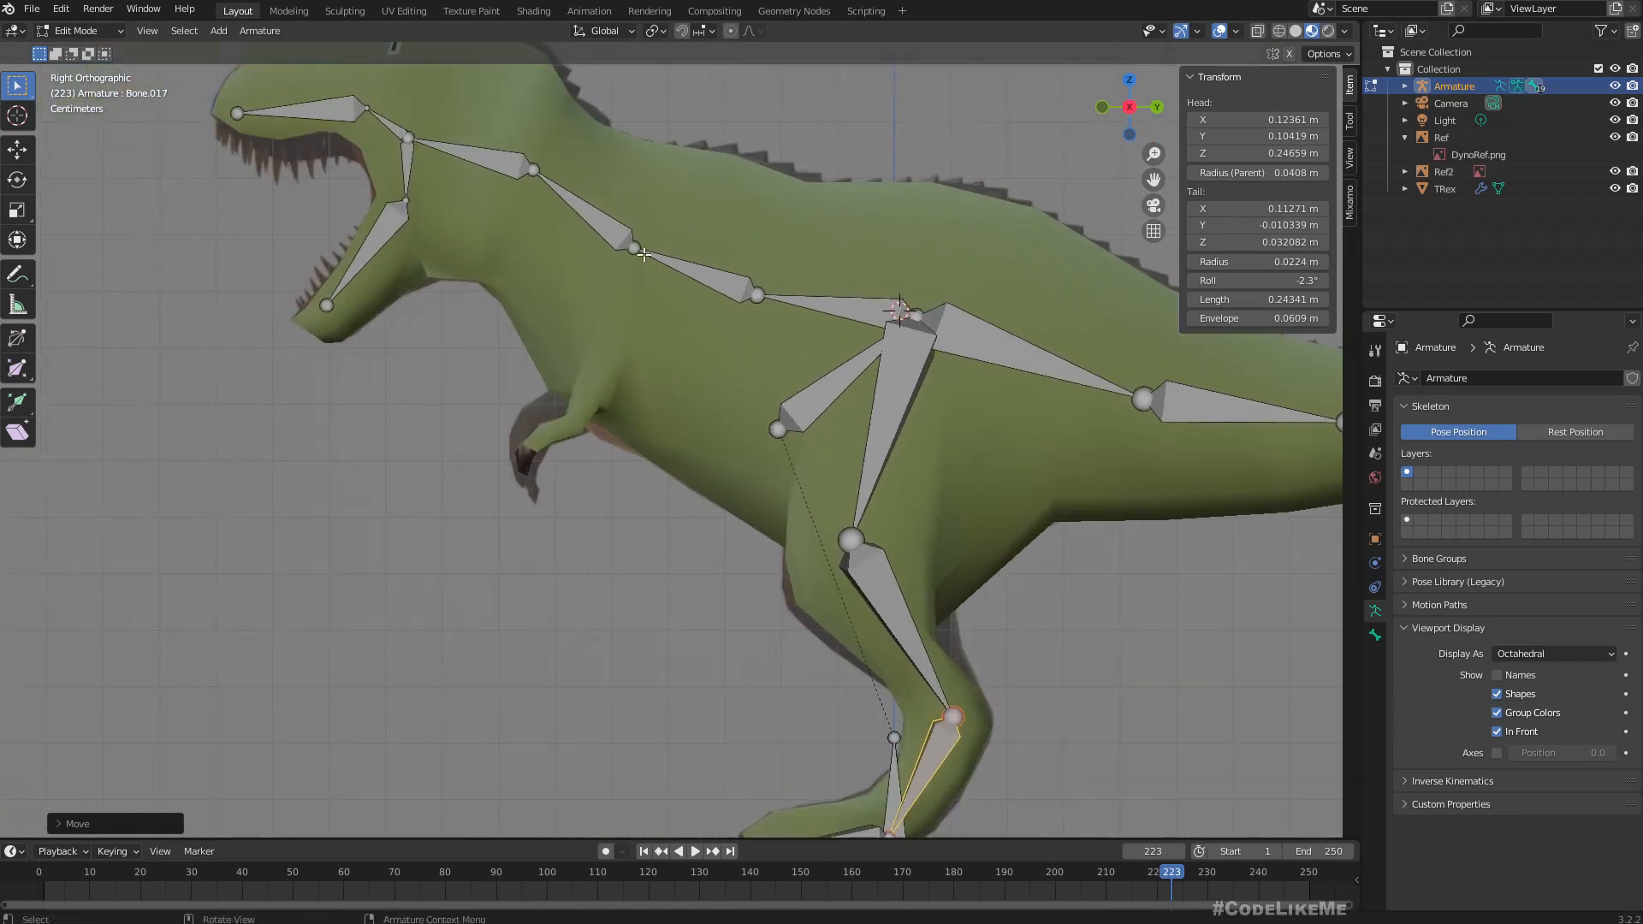
pyautogui.click(633, 252)
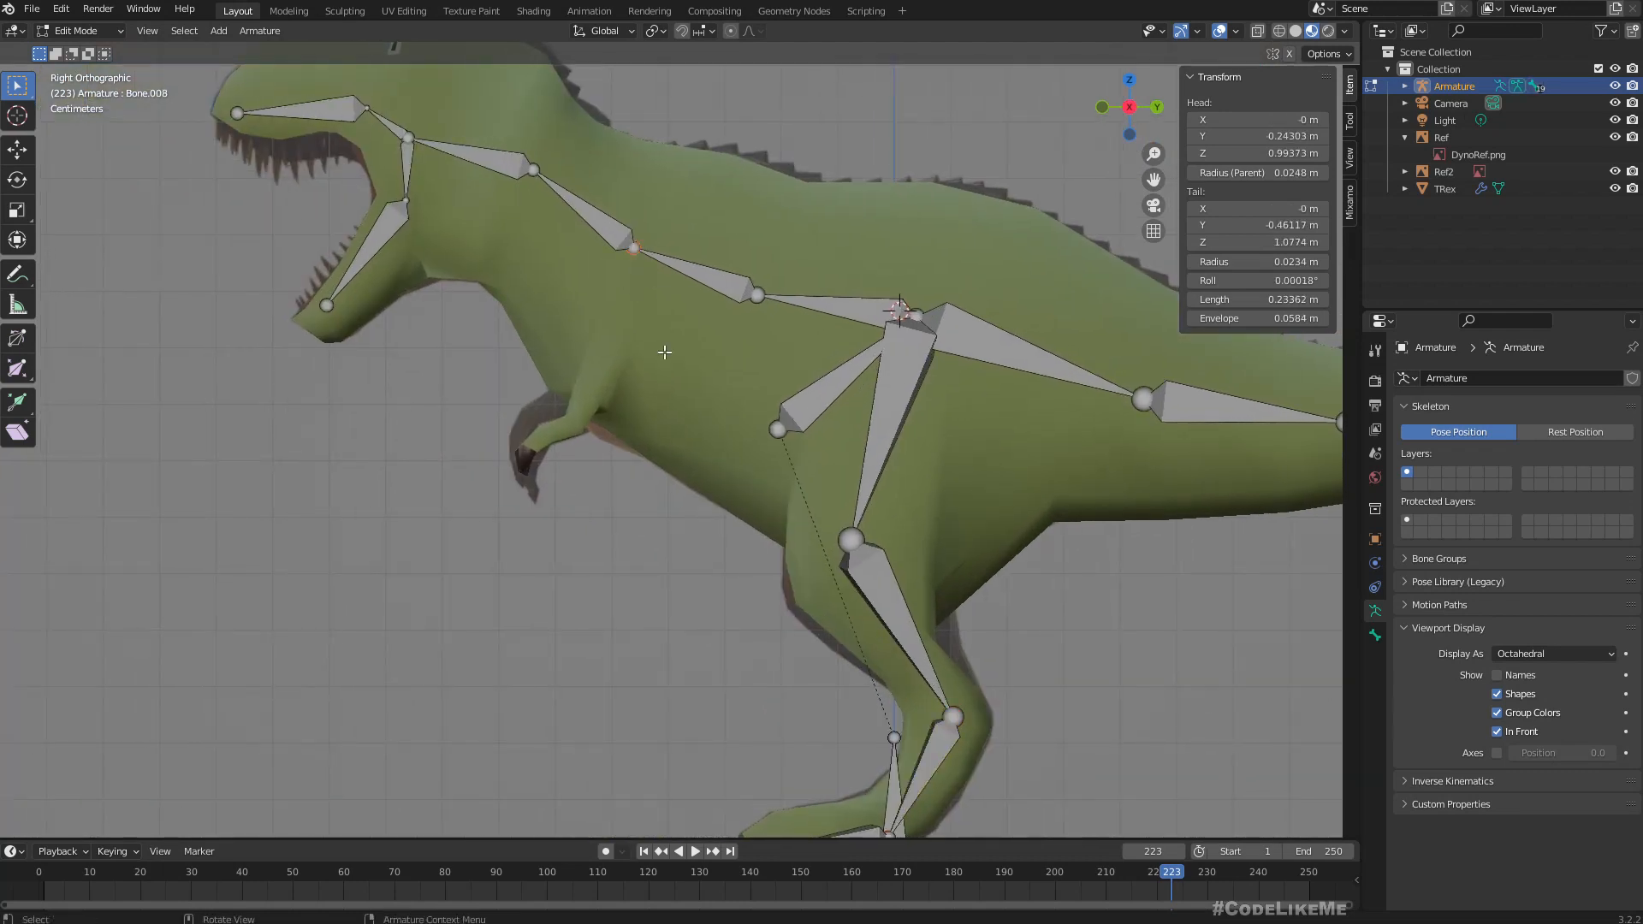
pyautogui.press('e')
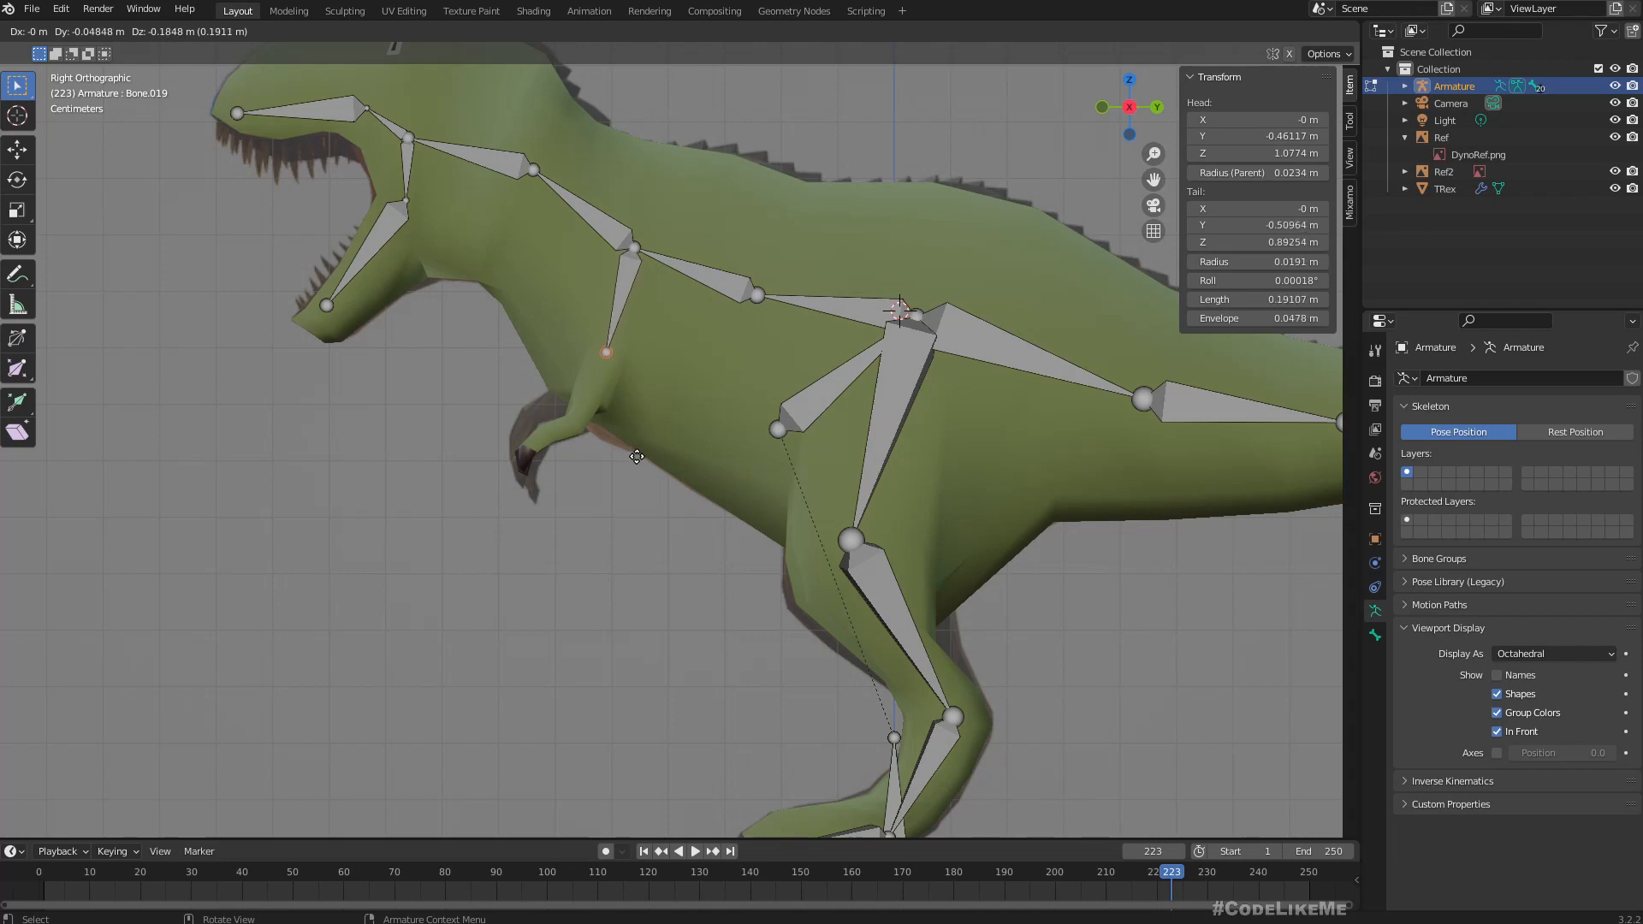
pyautogui.click(637, 456)
# In front view, move the shoulder bone's end joint sideways to about X 0.16 m, Z 0.88 m.
pyautogui.press('KP_1')
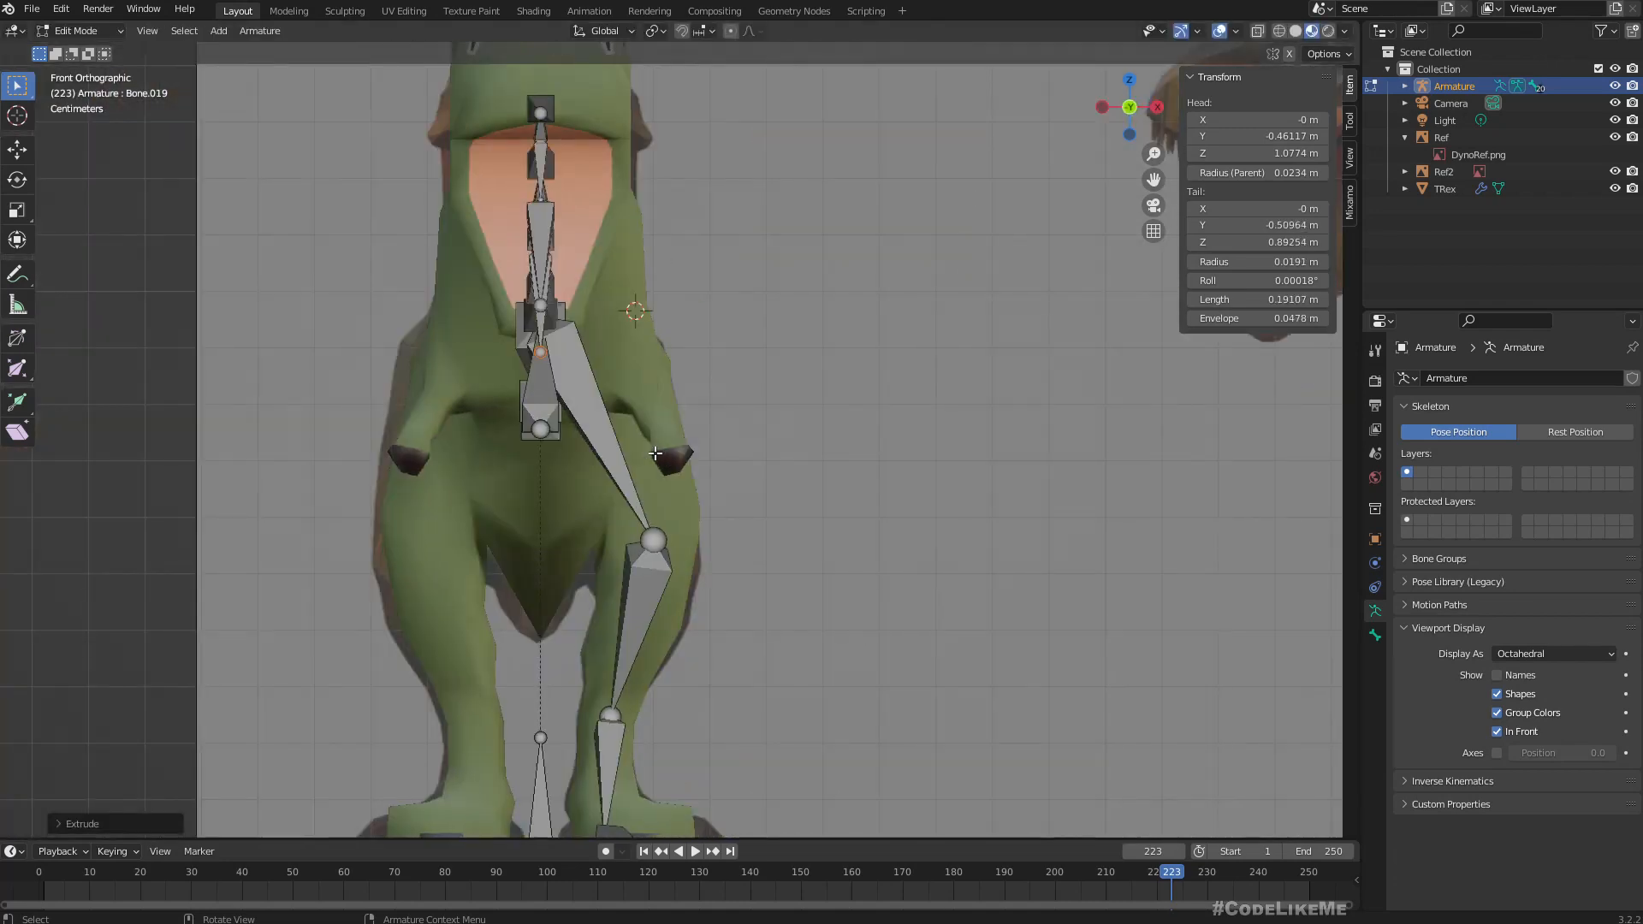
pyautogui.press('g')
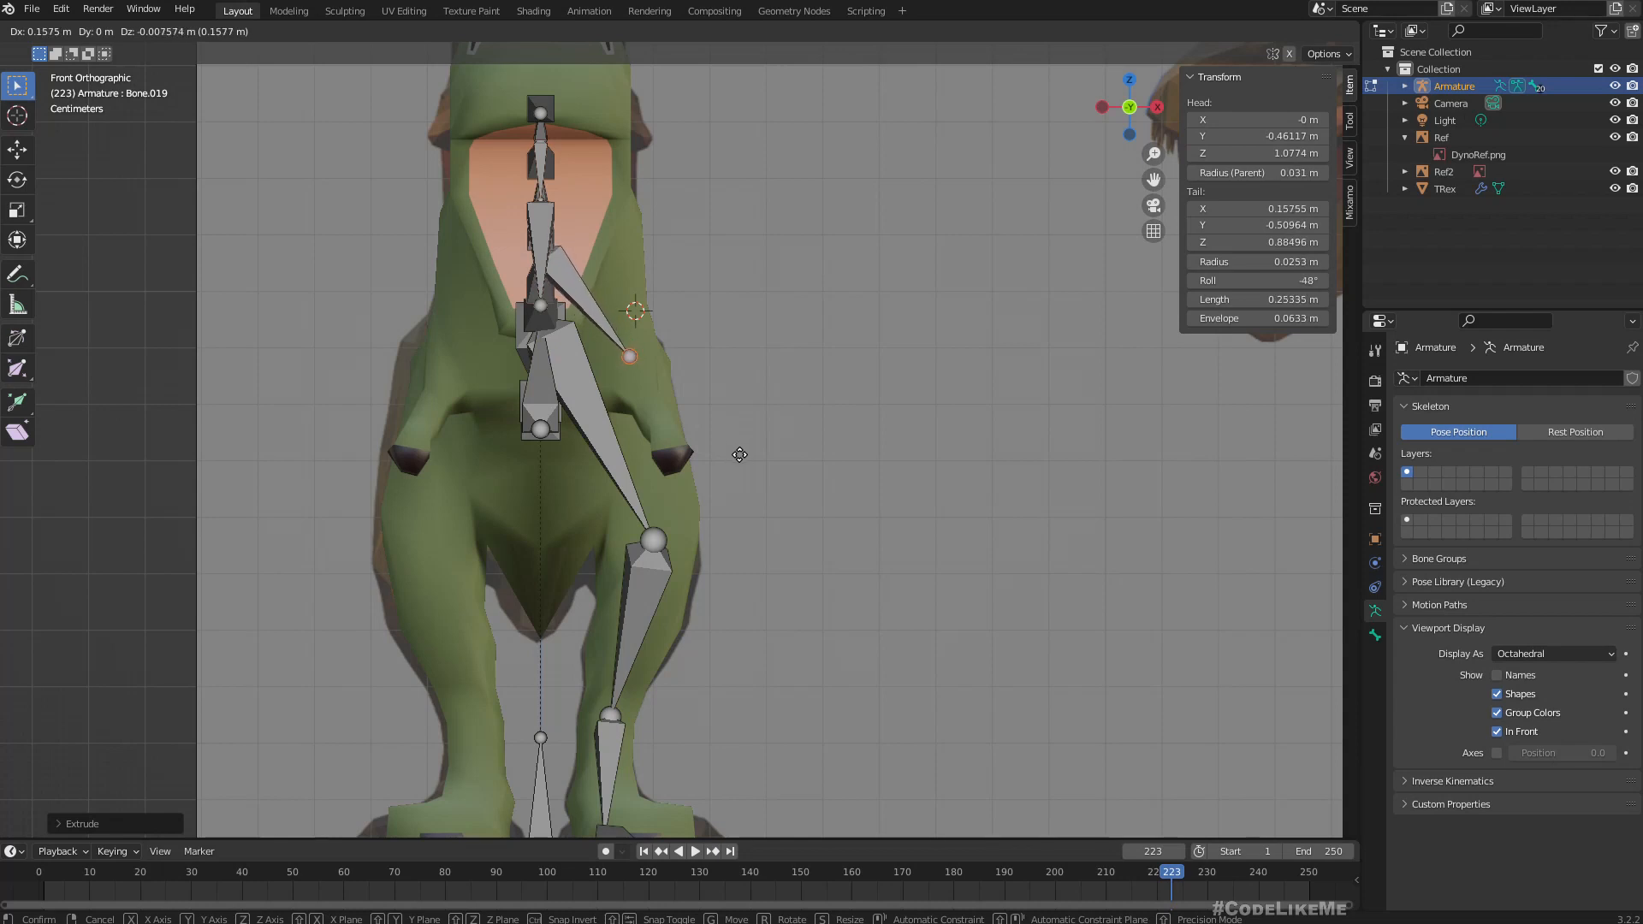
pyautogui.click(738, 456)
# In side view, extrude an upper arm bone about 0.12 m long from the shoulder joint down to the elbow.
pyautogui.press('KP_3')
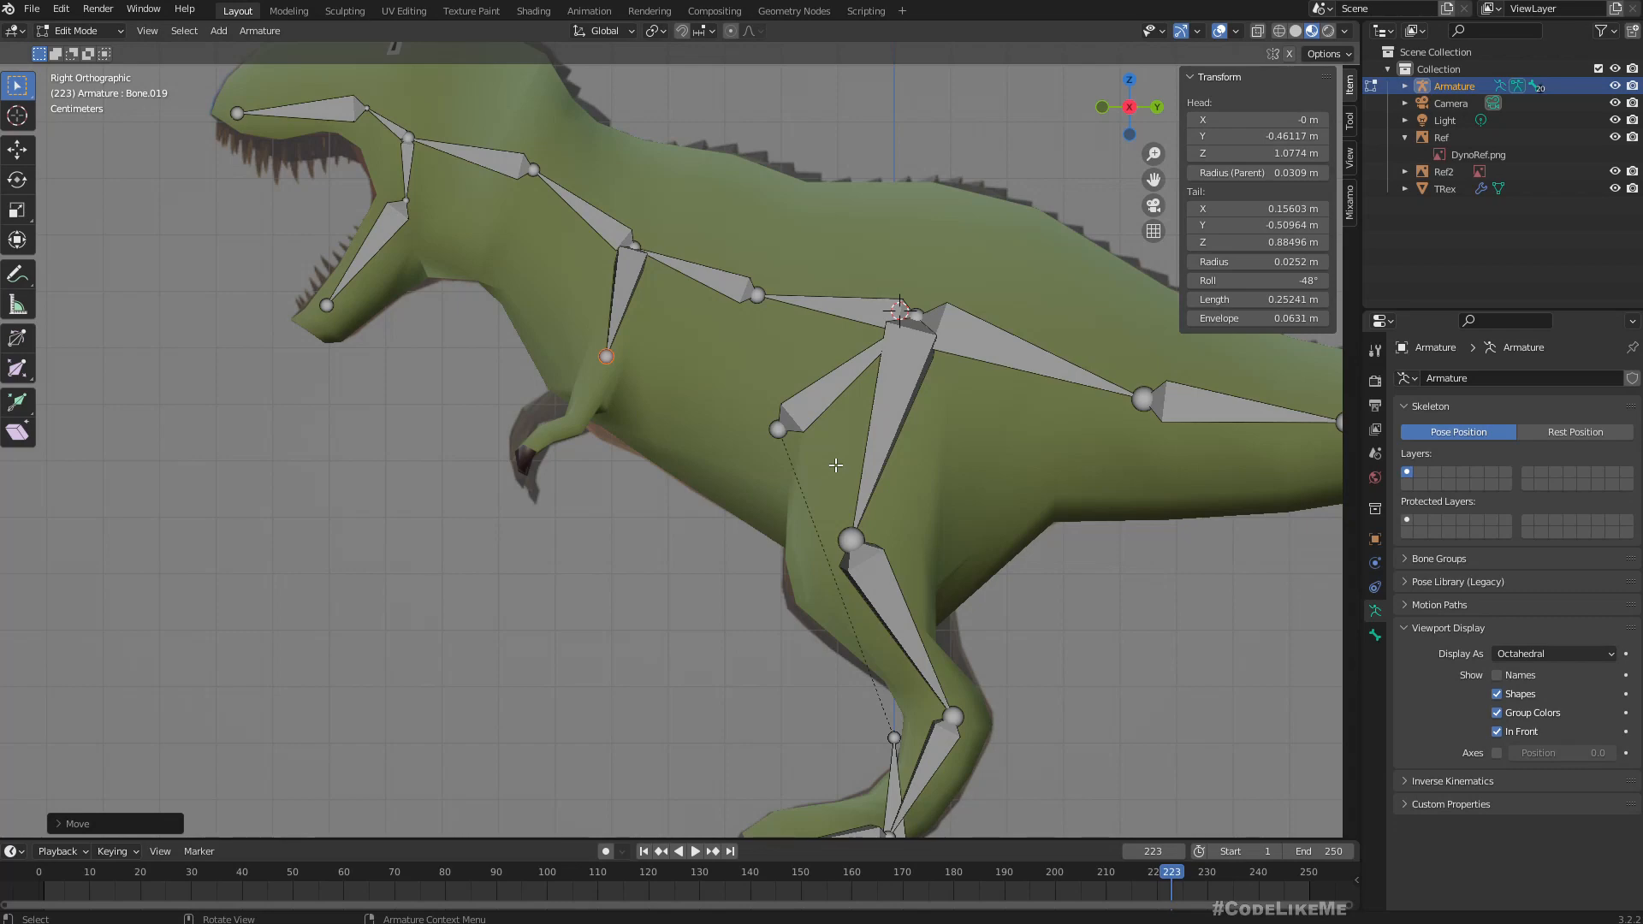
pyautogui.scroll(-3, 804, 450)
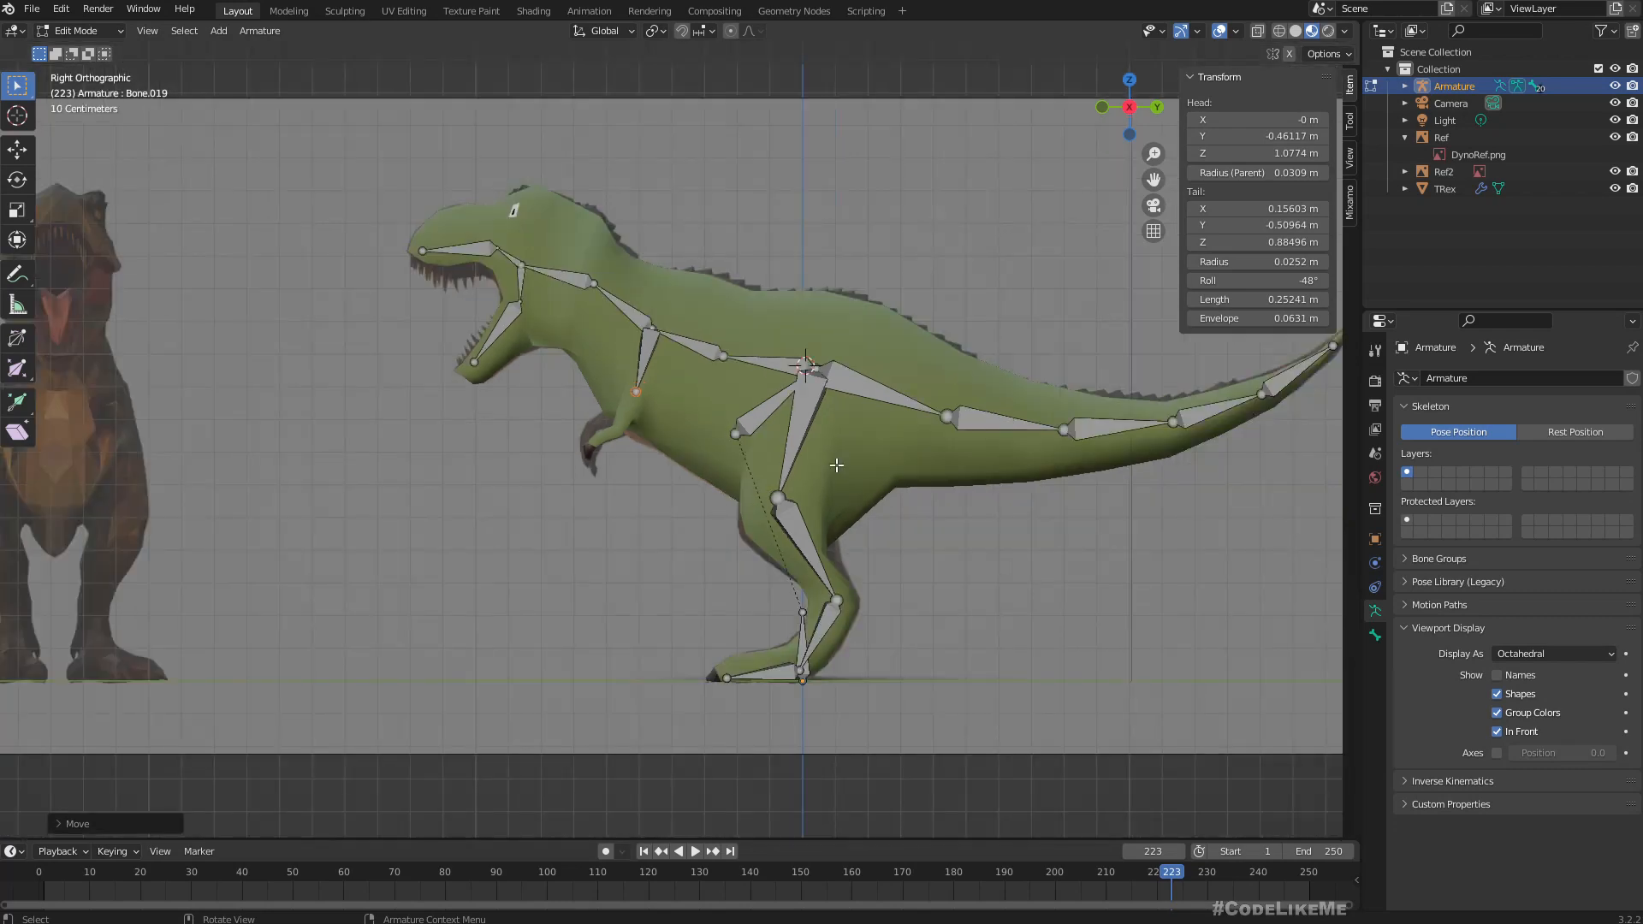
pyautogui.scroll(3, 682, 410)
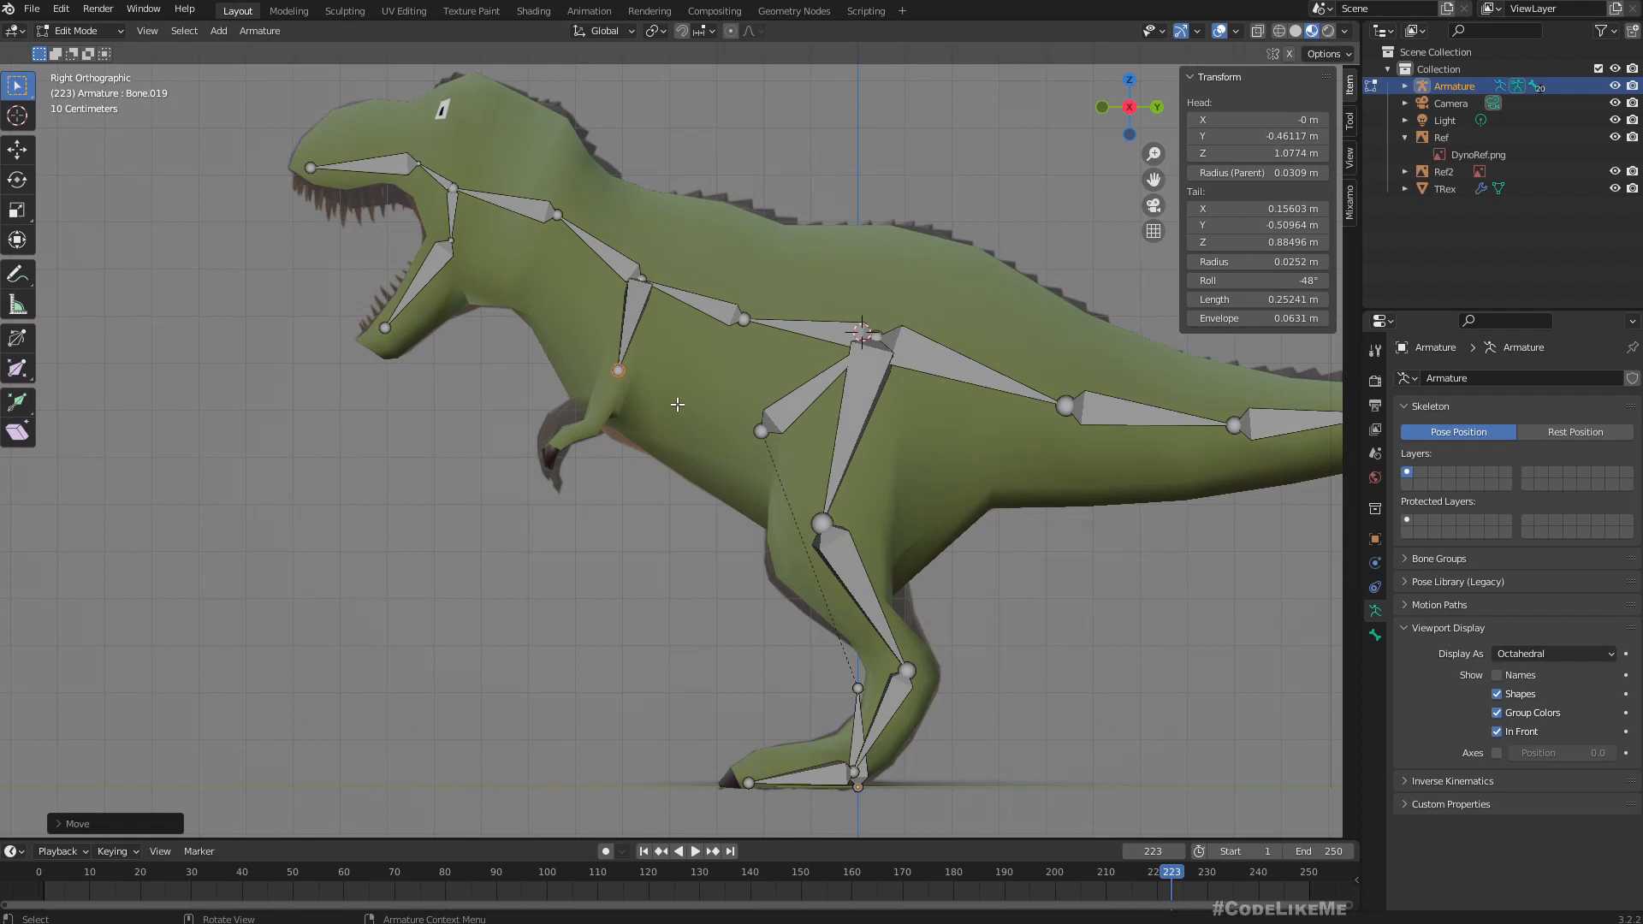
pyautogui.scroll(3, 678, 404)
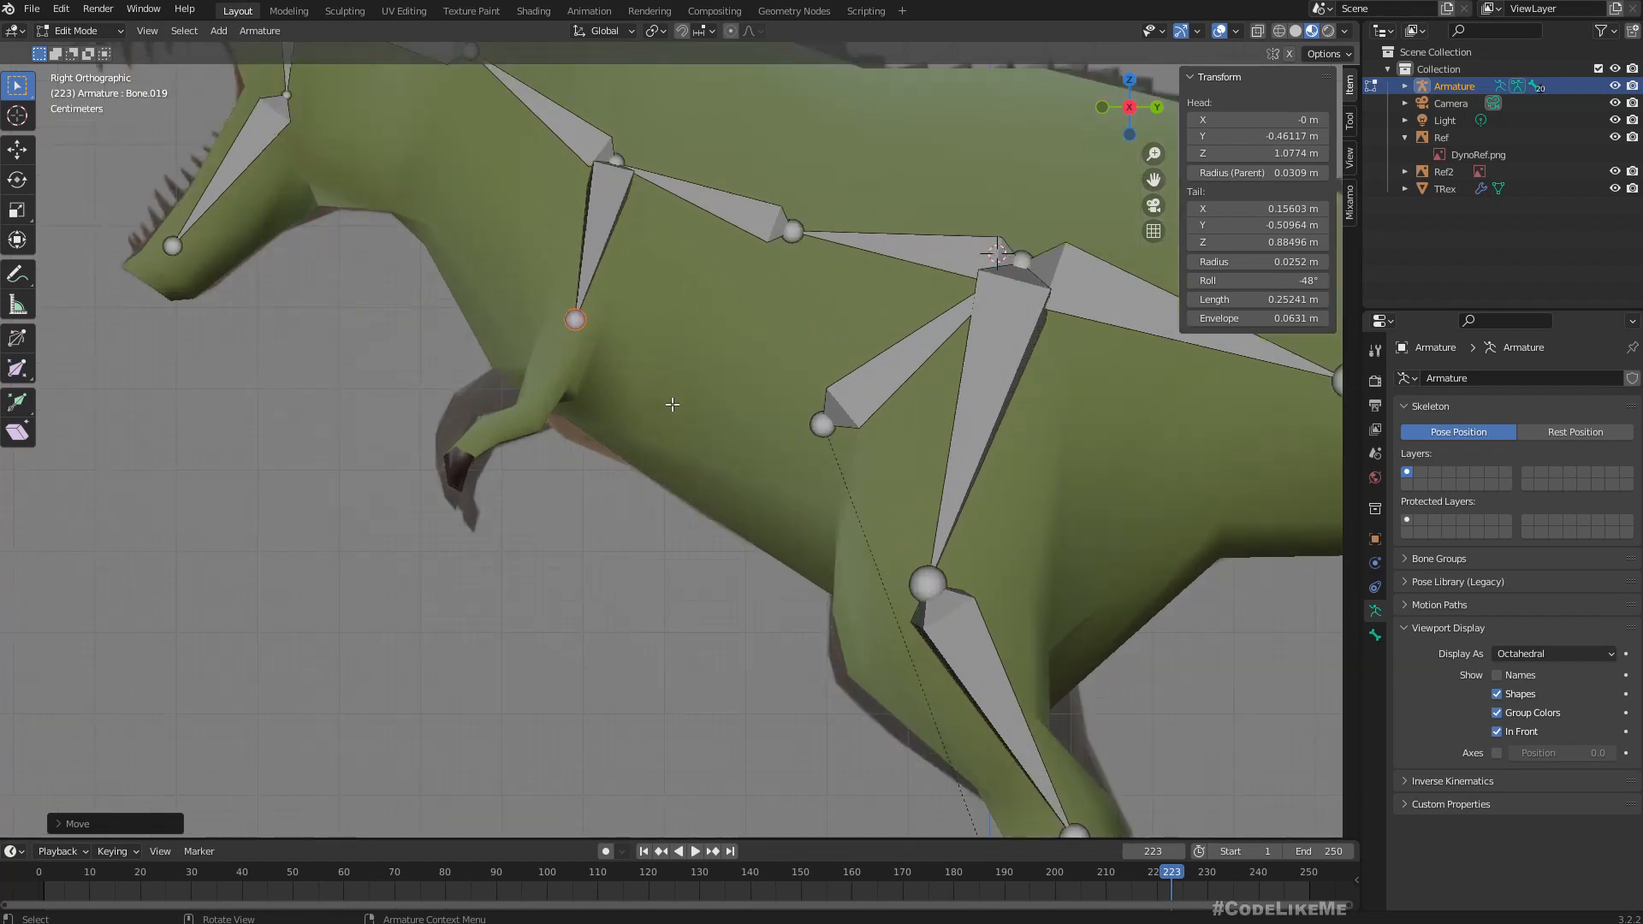
pyautogui.press('e')
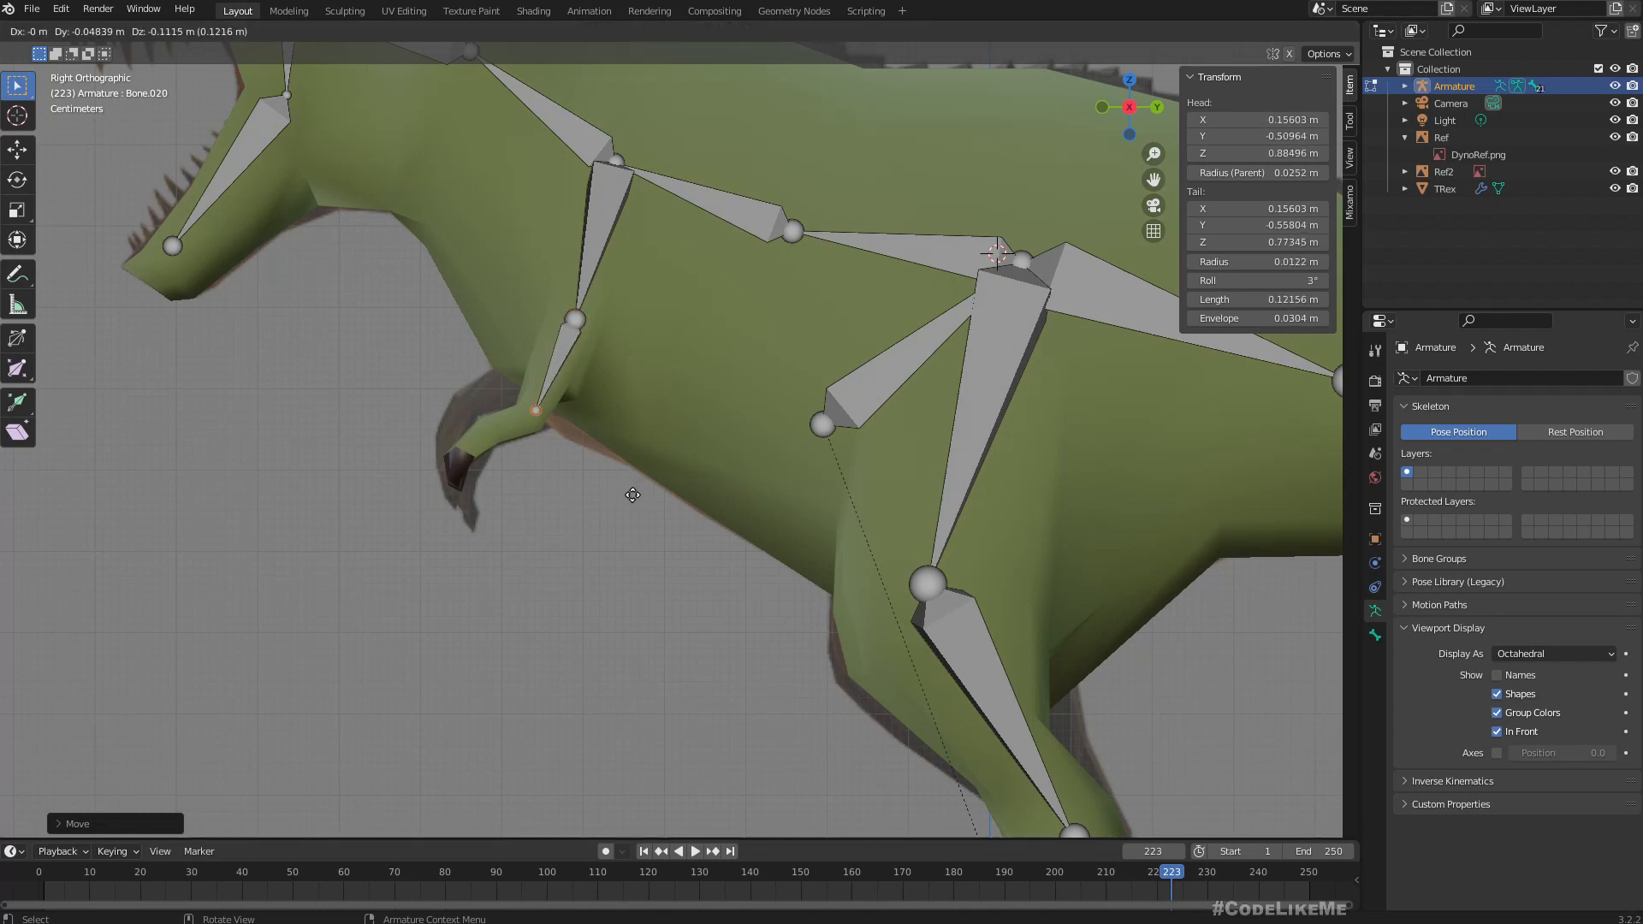
pyautogui.click(633, 495)
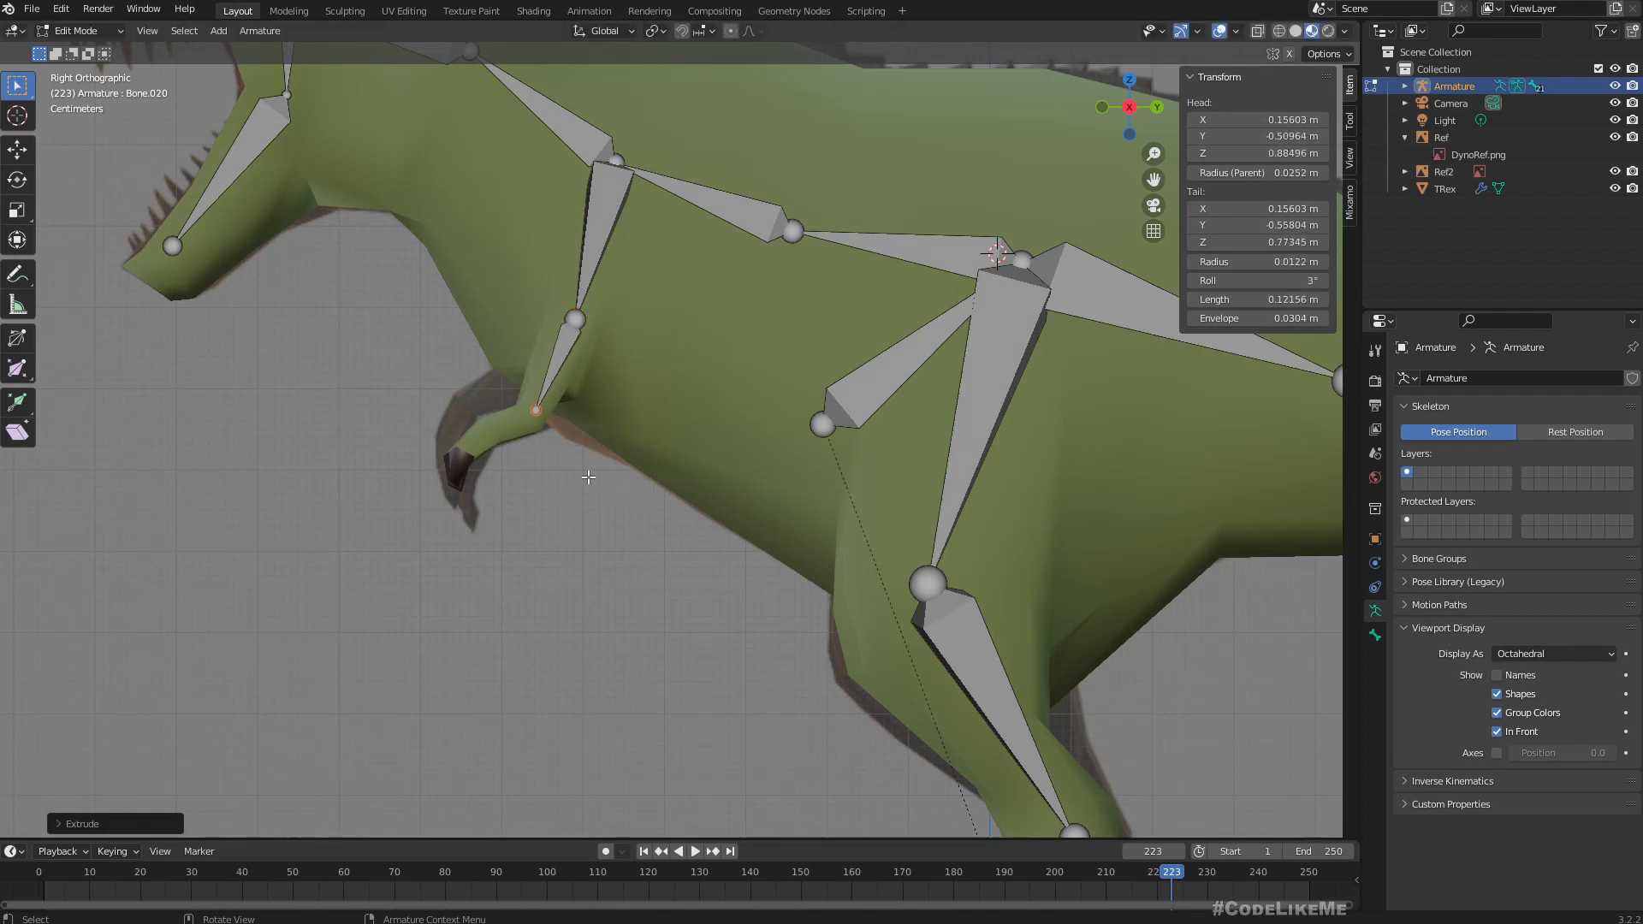
# Extrude a forearm bone about 0.09 m long from the elbow to the wrist, then a hand bone about 0.04 m long into the claw.
pyautogui.press('e')
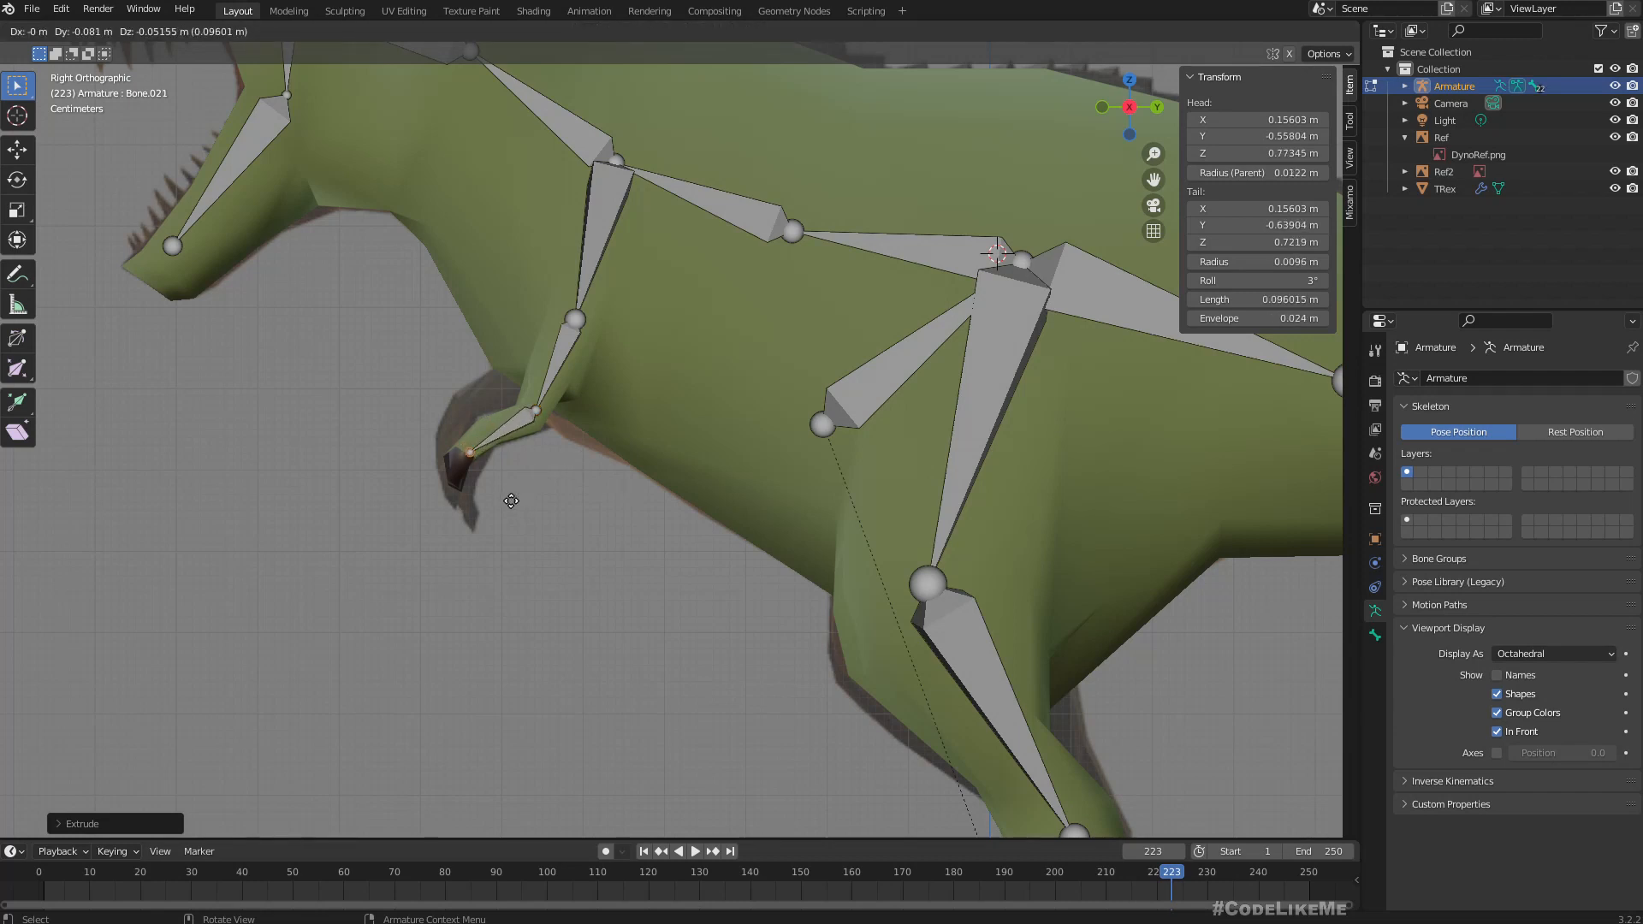
pyautogui.click(513, 493)
pyautogui.press('e')
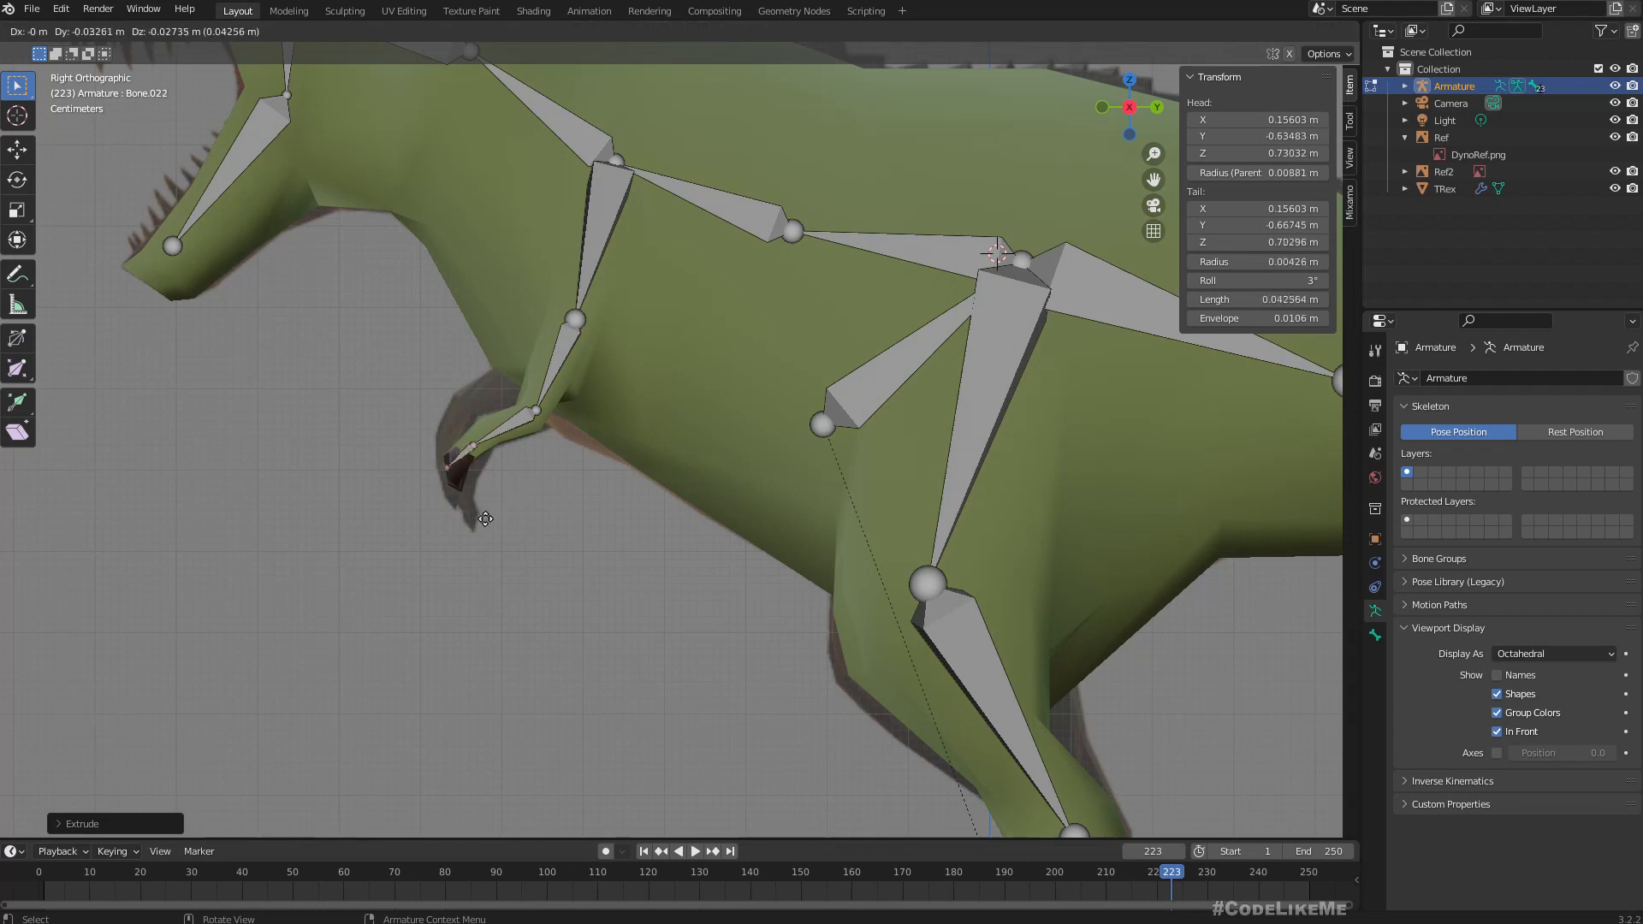
pyautogui.rightClick(492, 522)
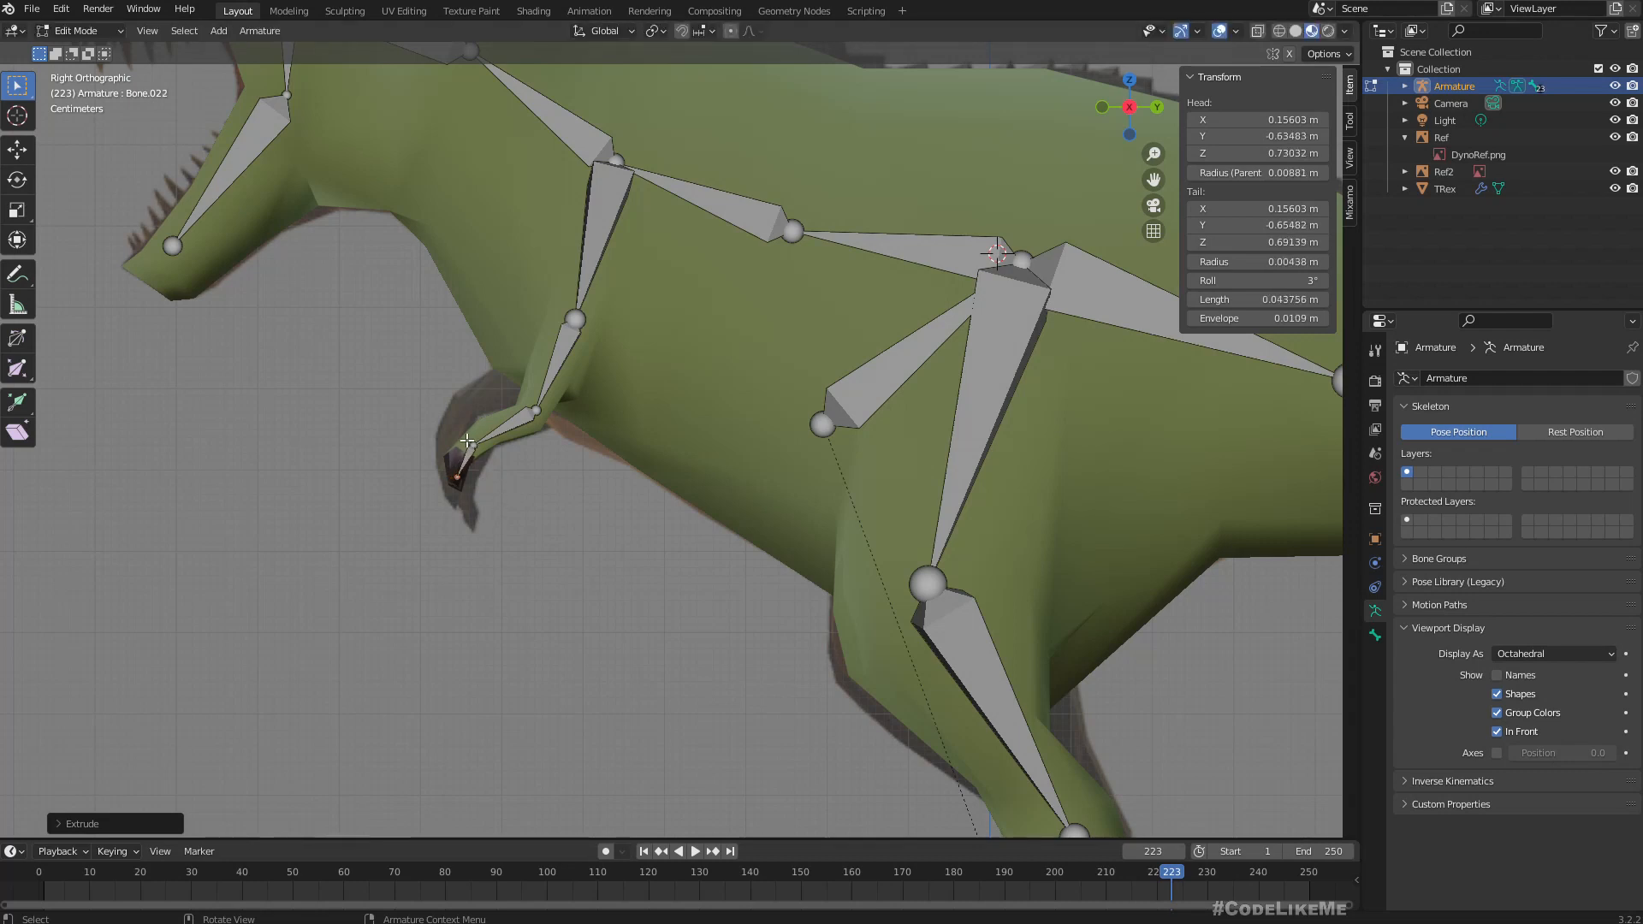
pyautogui.press('e')
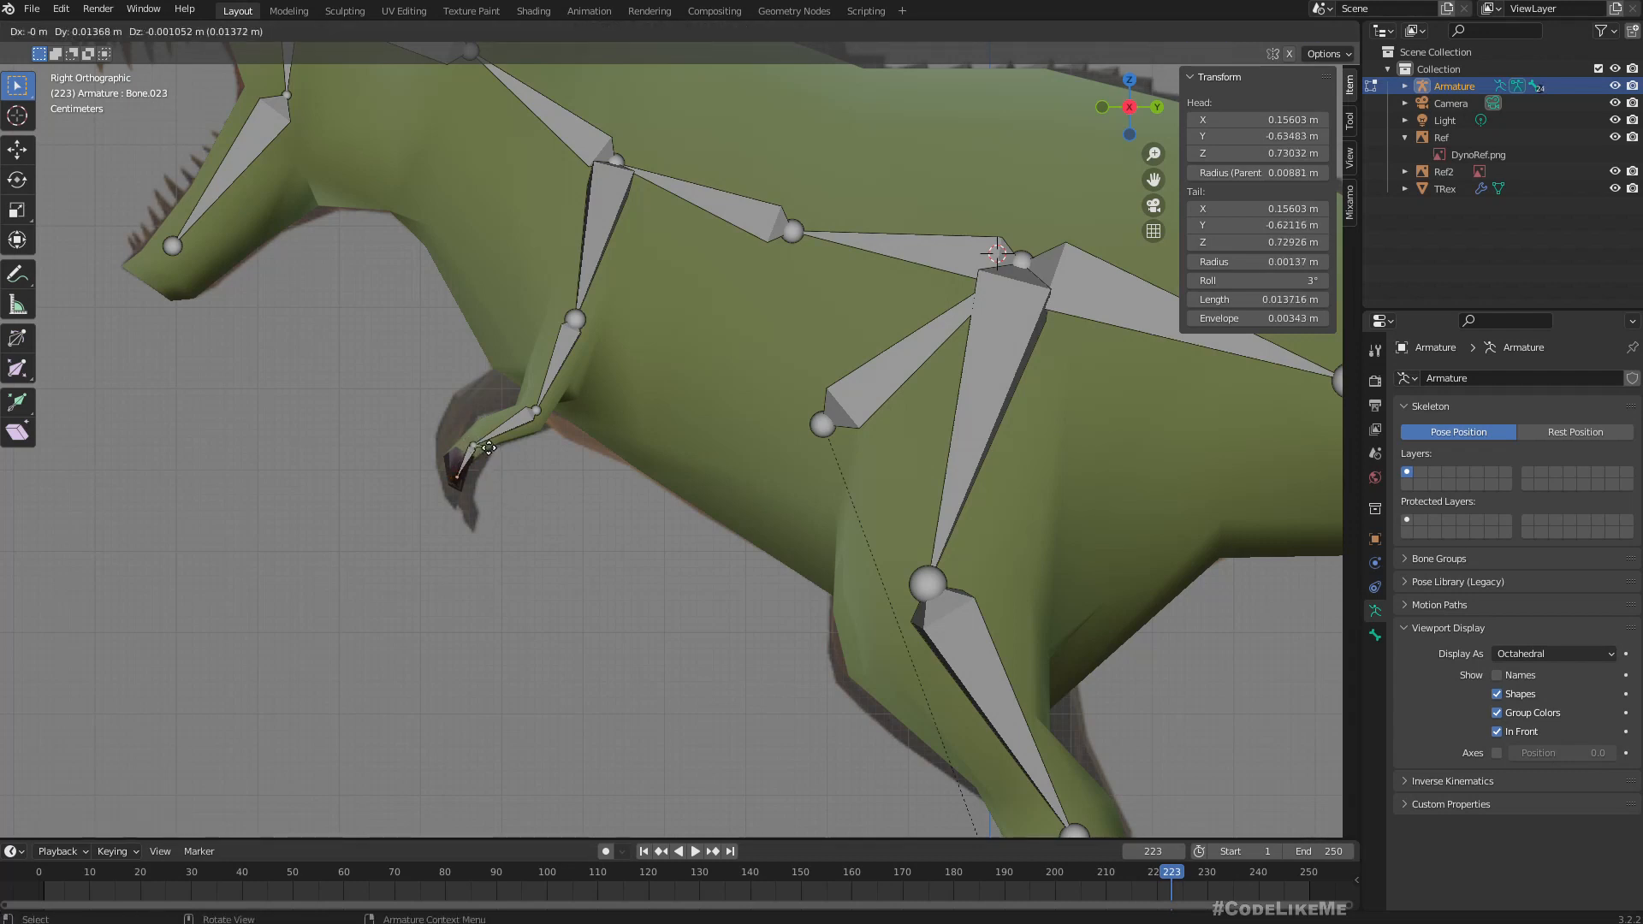
pyautogui.click(434, 408)
pyautogui.hotkey('ctrl', 'z')
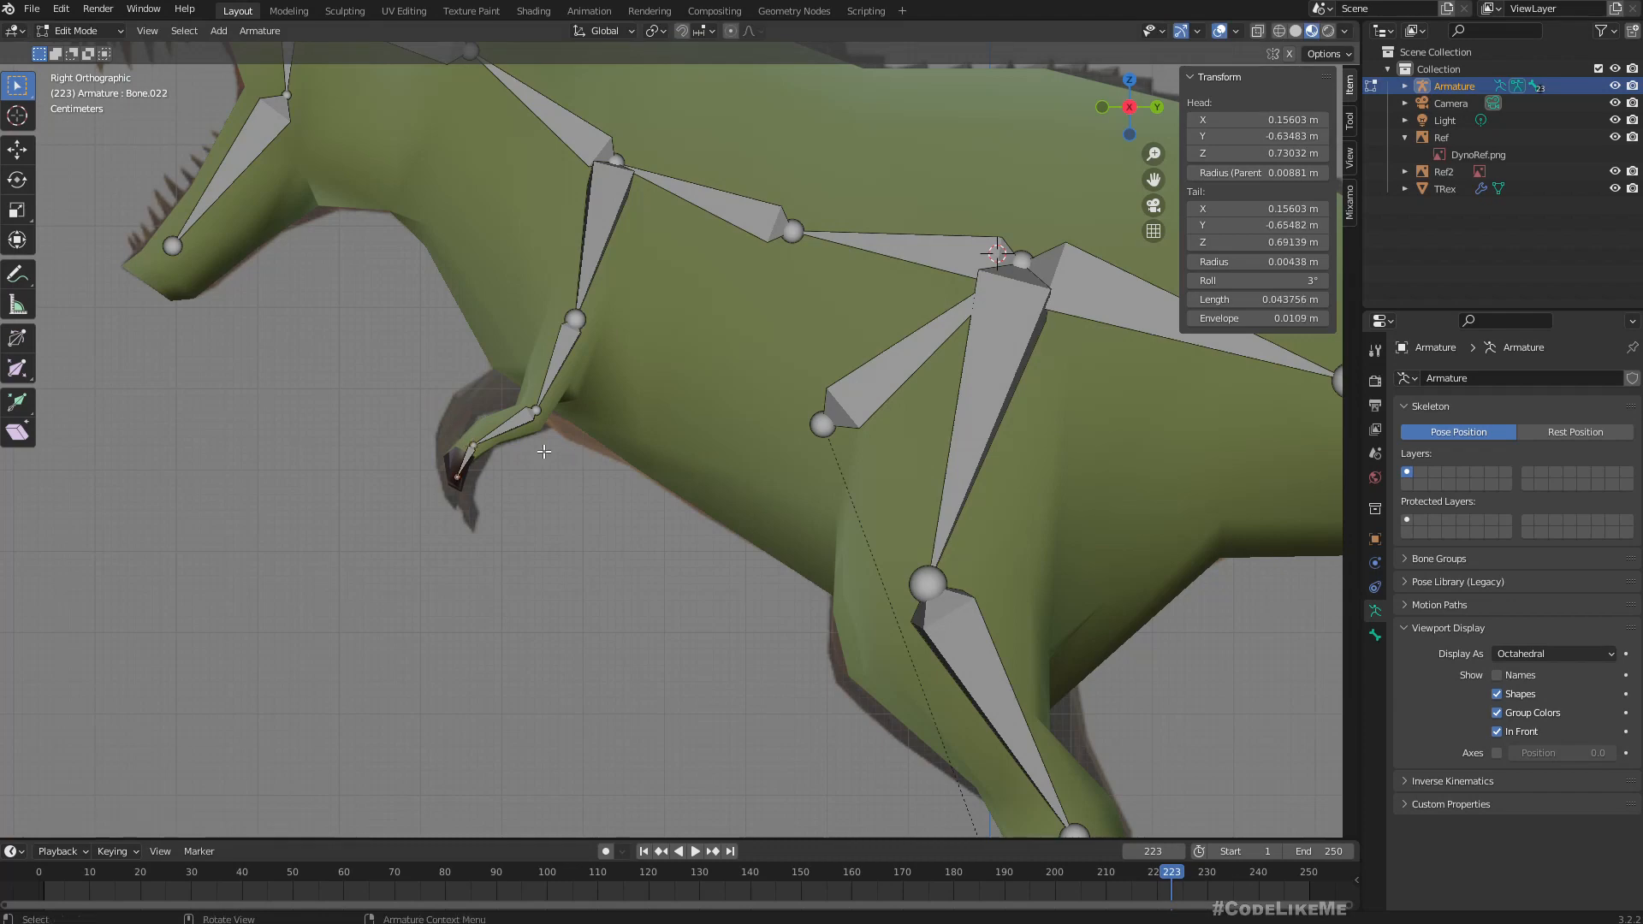
# Move the wrist joint slightly forward to about Y -0.64 m, Z 0.73 m, and show the arm chain in front view.
pyautogui.press('g')
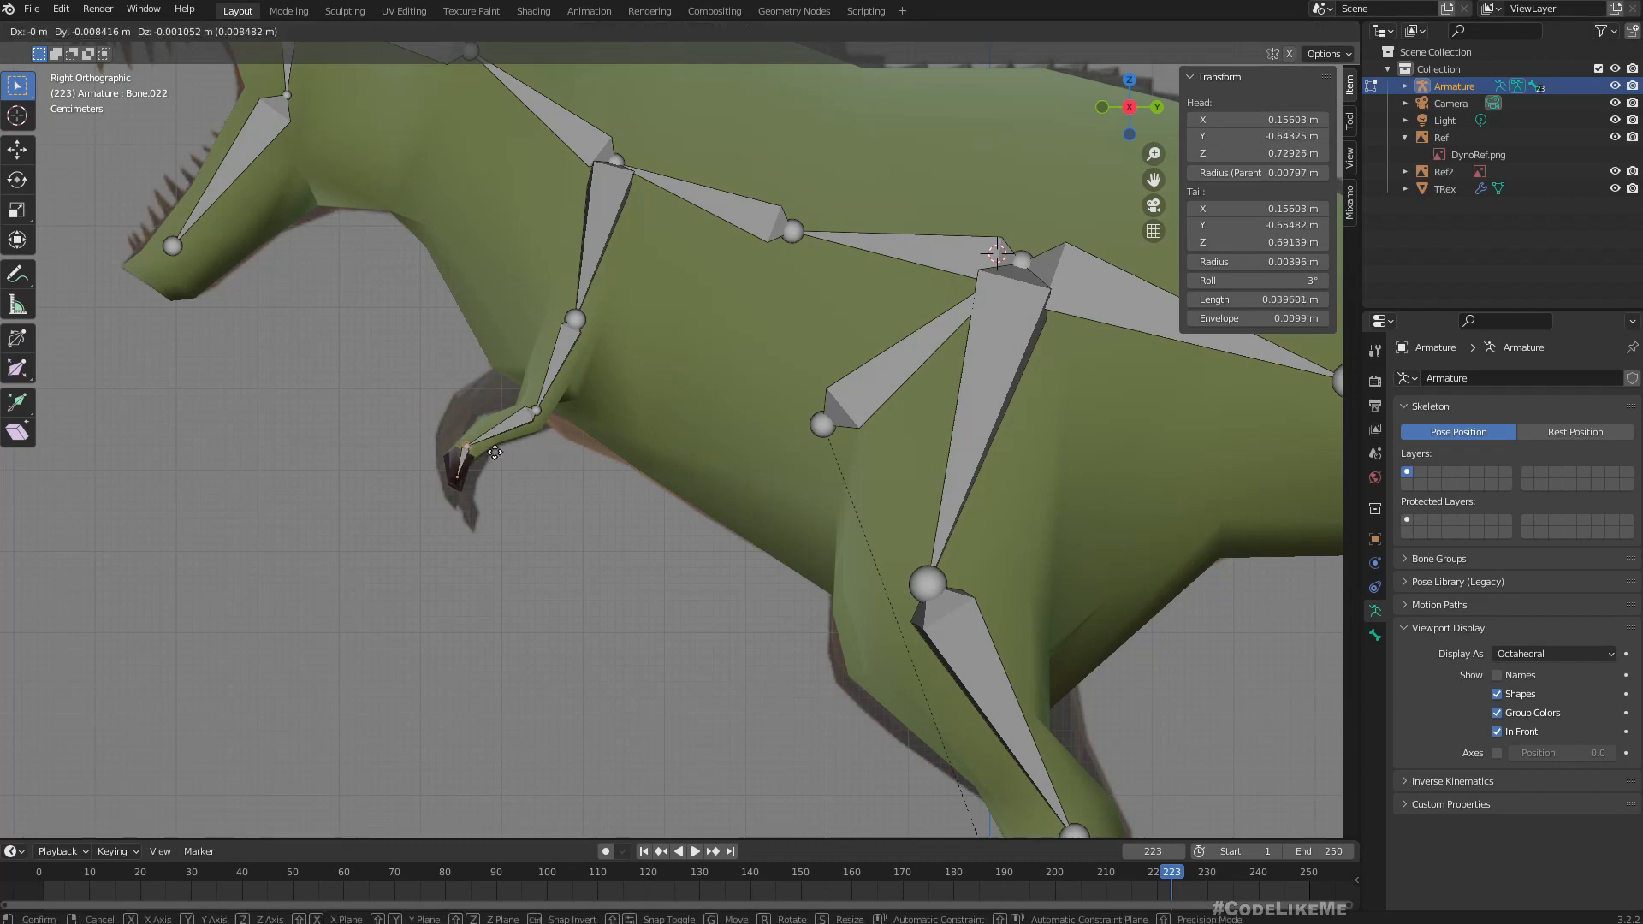
pyautogui.click(495, 454)
pyautogui.moveTo(569, 469); pyautogui.dragTo(766, 492, button='middle')
pyautogui.press('KP_1')
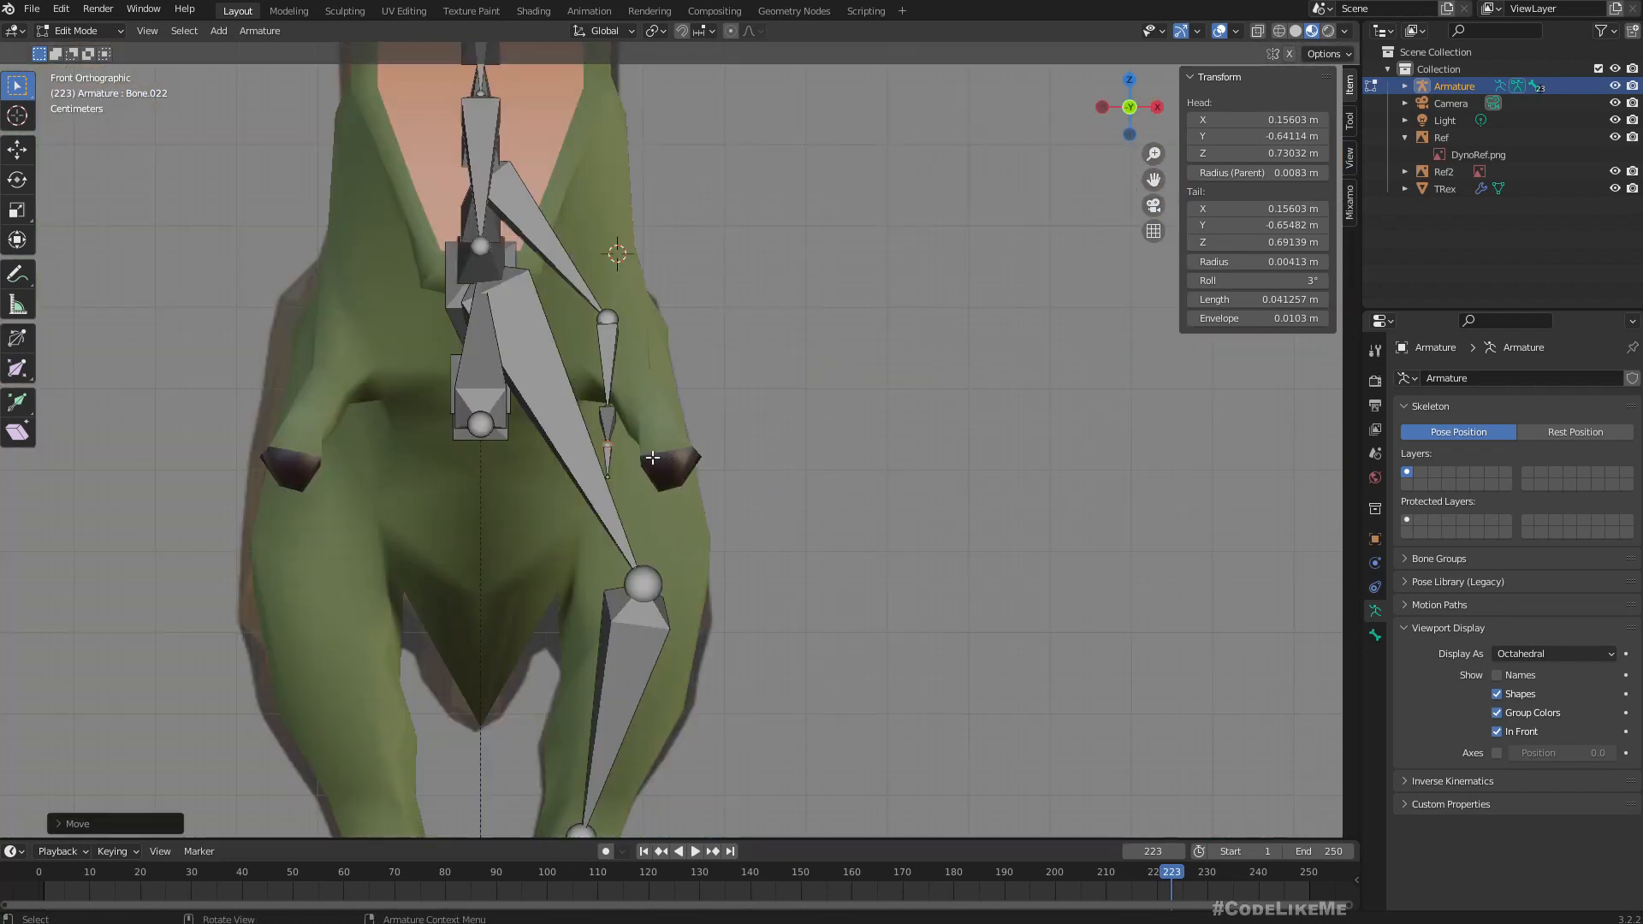
# In front view, move the lower arm joints sideways into the arm, placing the elbow joint at about X 0.20 m, Z 0.78 m.
pyautogui.click(609, 453)
pyautogui.moveTo(591, 409); pyautogui.dragTo(623, 459)
pyautogui.click(609, 455)
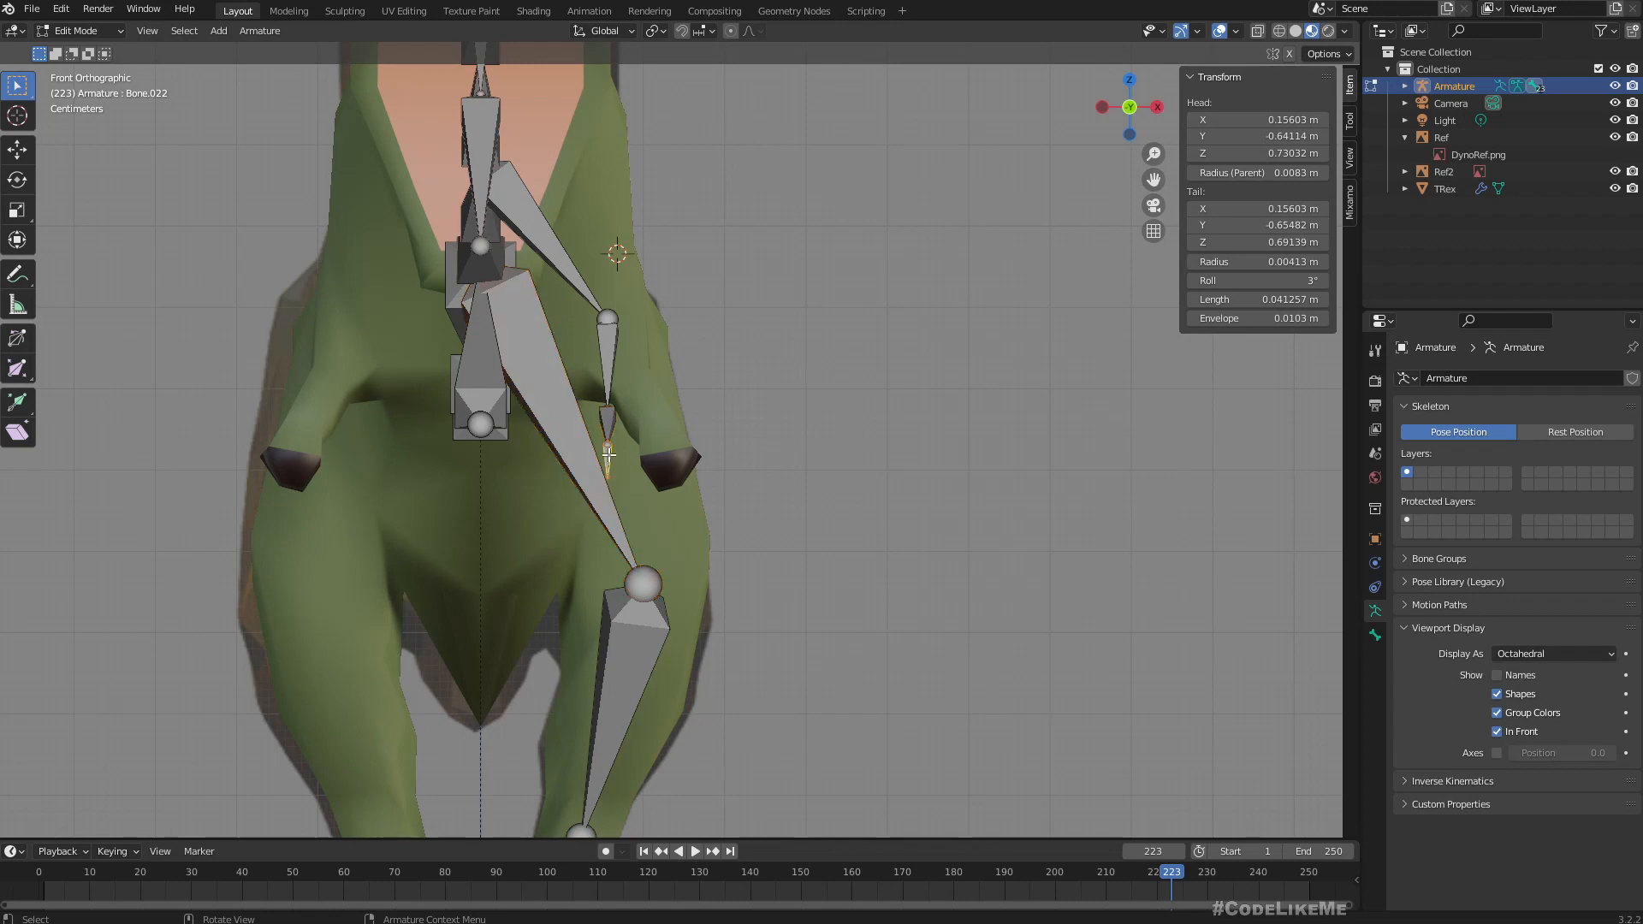
pyautogui.moveTo(608, 454); pyautogui.dragTo(640, 401)
pyautogui.click(607, 408)
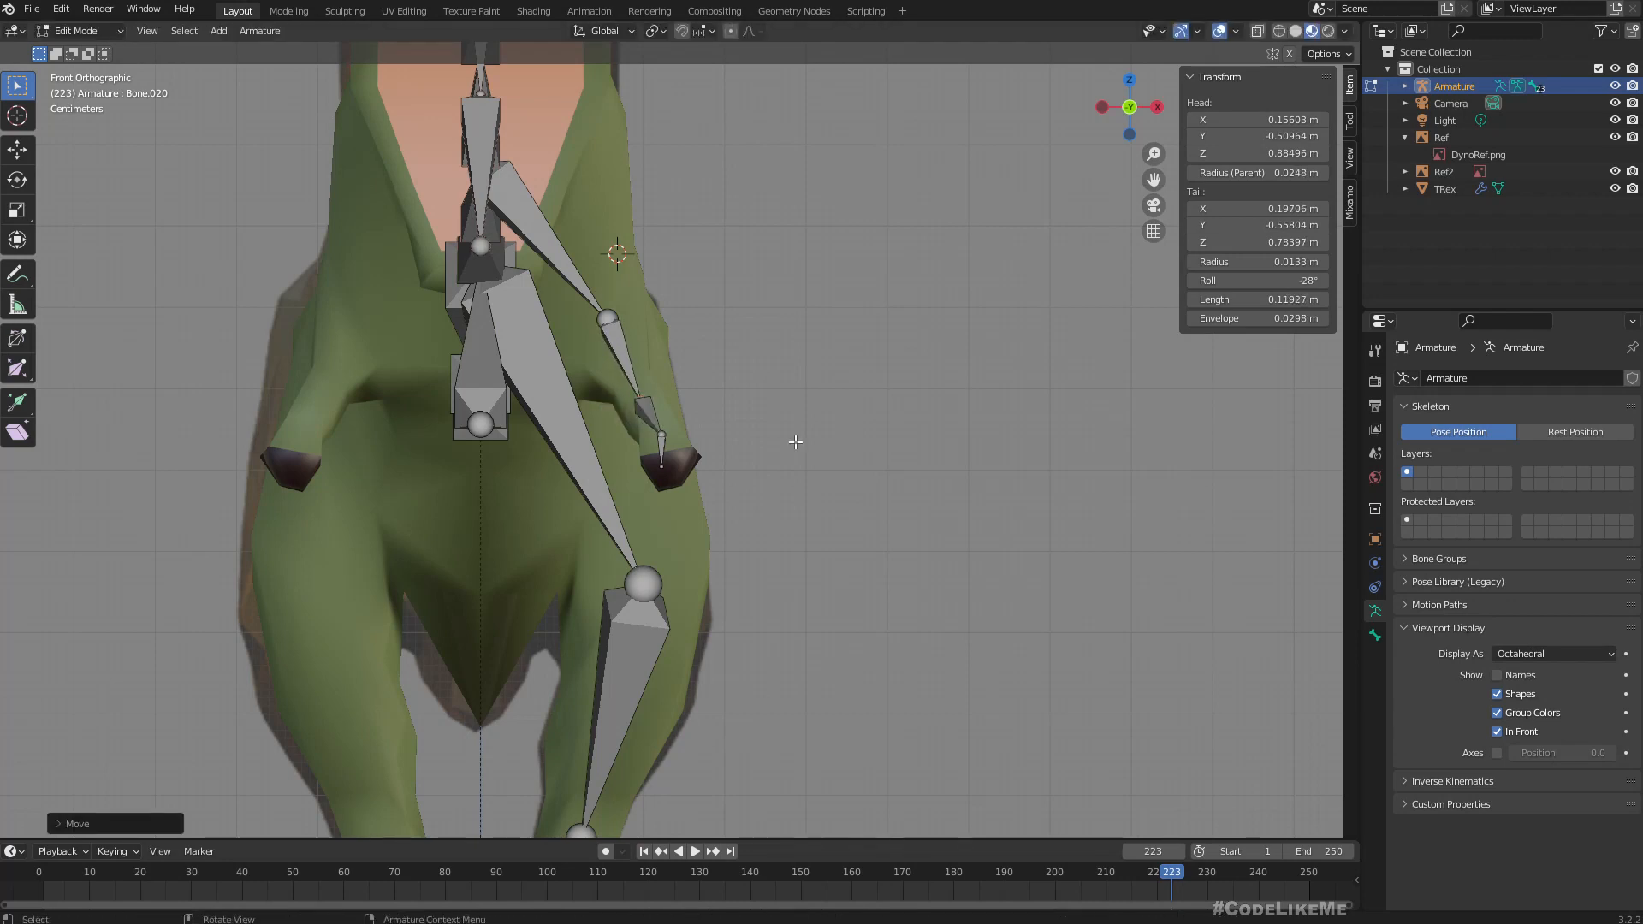
# In side view, move the wrist joint to about Y -0.64 m, Z 0.73 m inside the forearm.
pyautogui.press('KP_3')
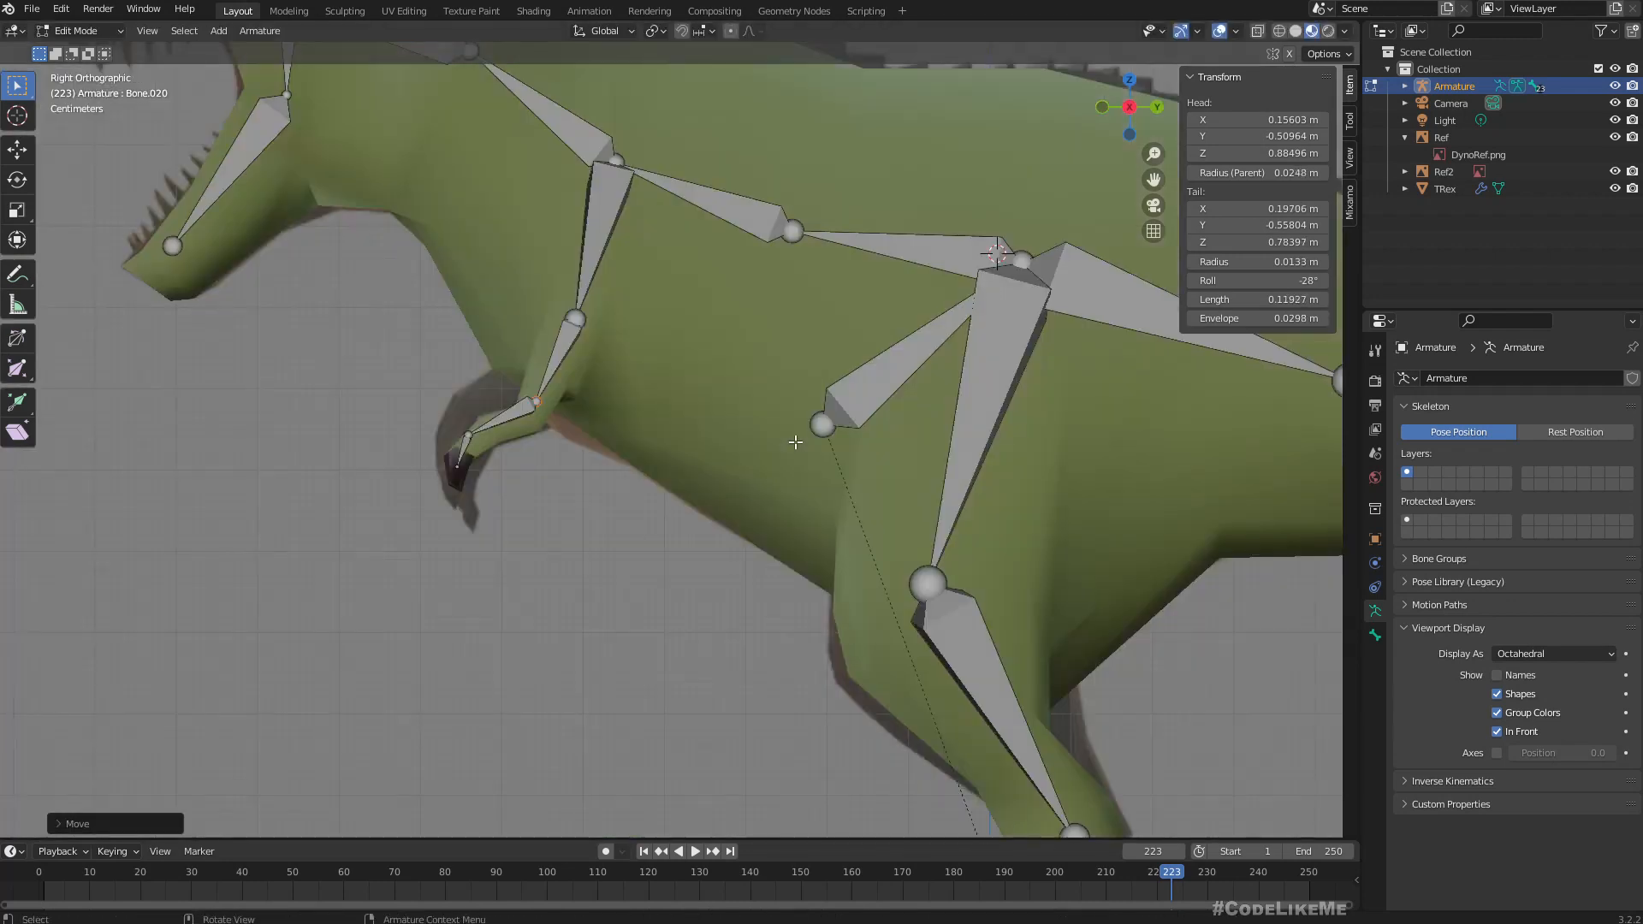
pyautogui.scroll(1, 547, 470)
pyautogui.click(424, 433)
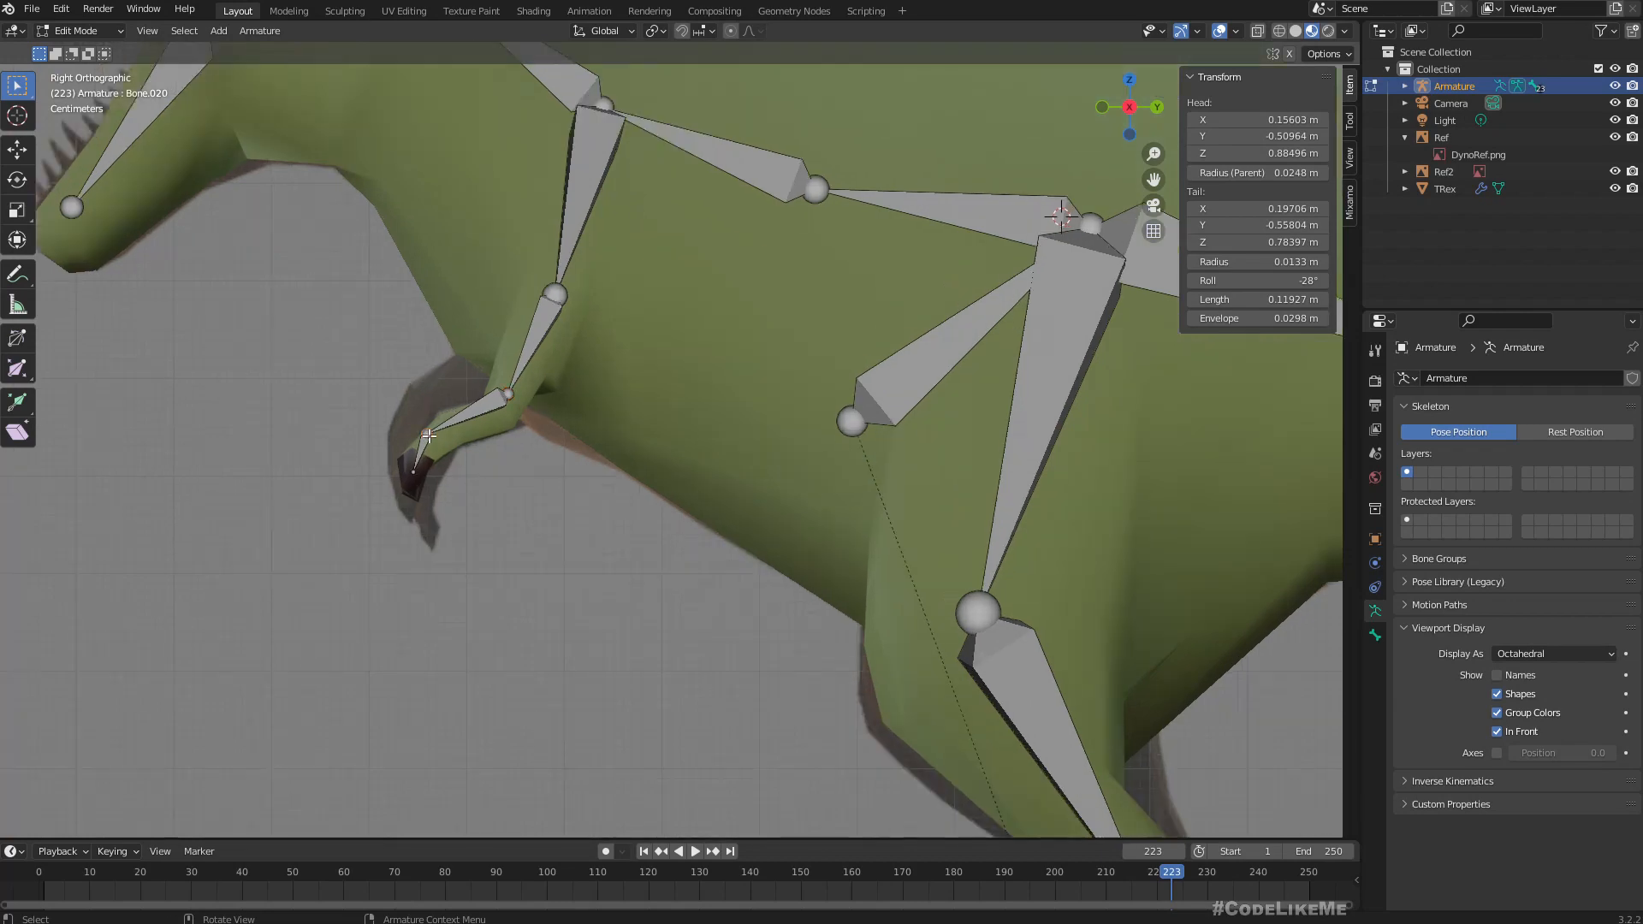
pyautogui.press('g')
pyautogui.click(416, 482)
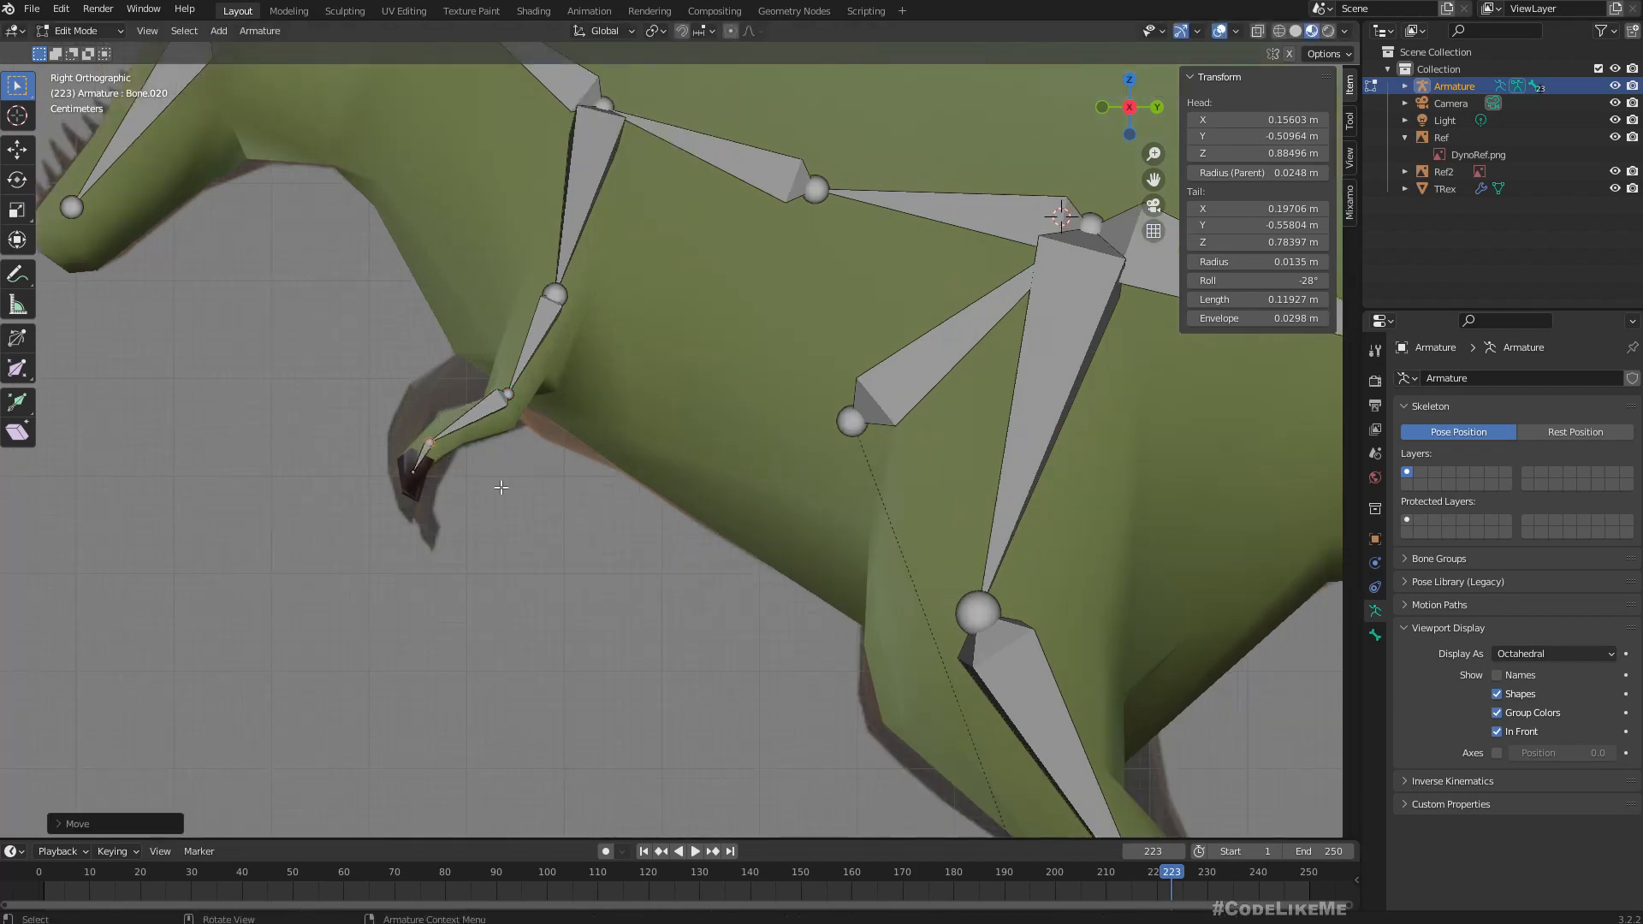
# Rename the thigh bone, which runs from the hip to the knee, as BL_1_l.
pyautogui.moveTo(504, 493); pyautogui.dragTo(815, 540, button='middle')
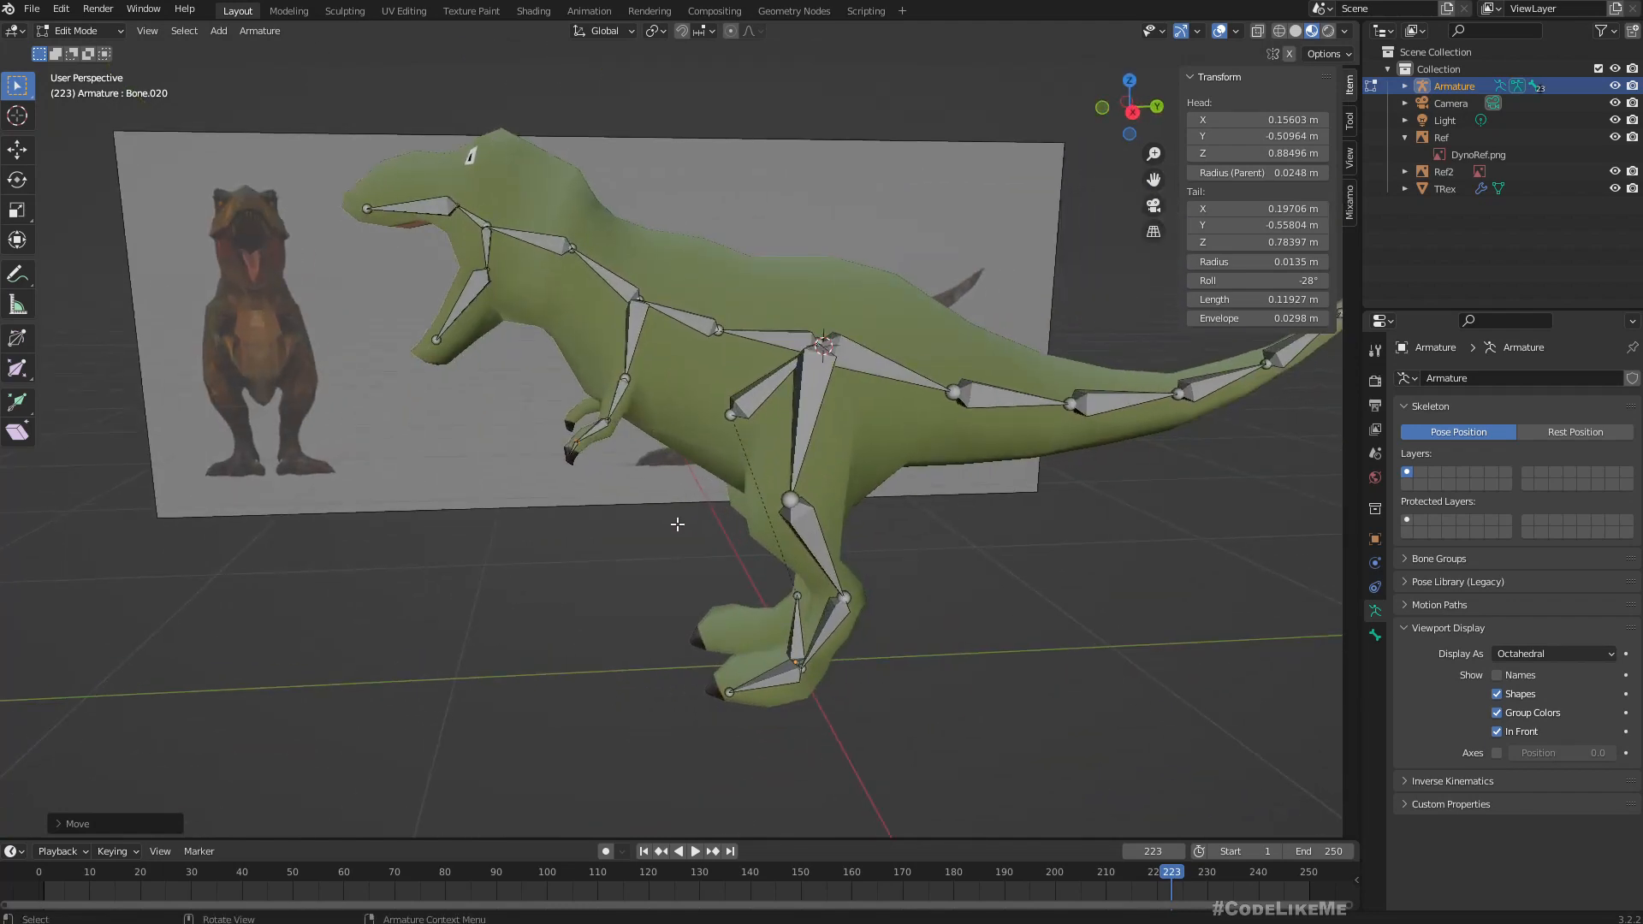
pyautogui.moveTo(677, 524); pyautogui.dragTo(674, 401, button='middle')
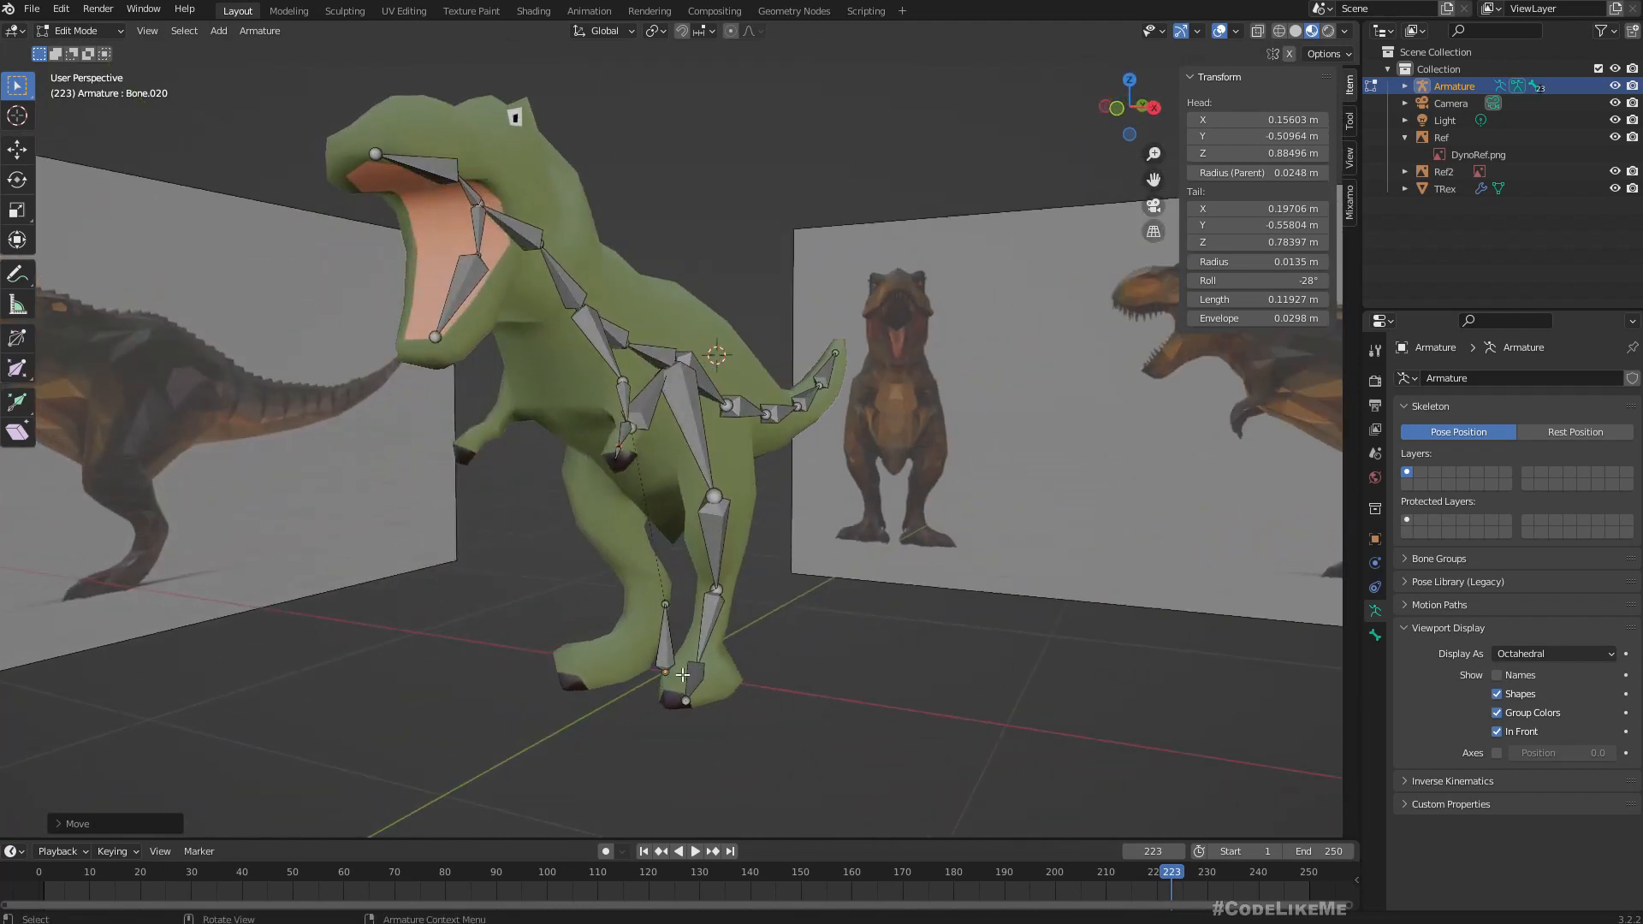
pyautogui.moveTo(682, 675); pyautogui.dragTo(563, 628, button='middle')
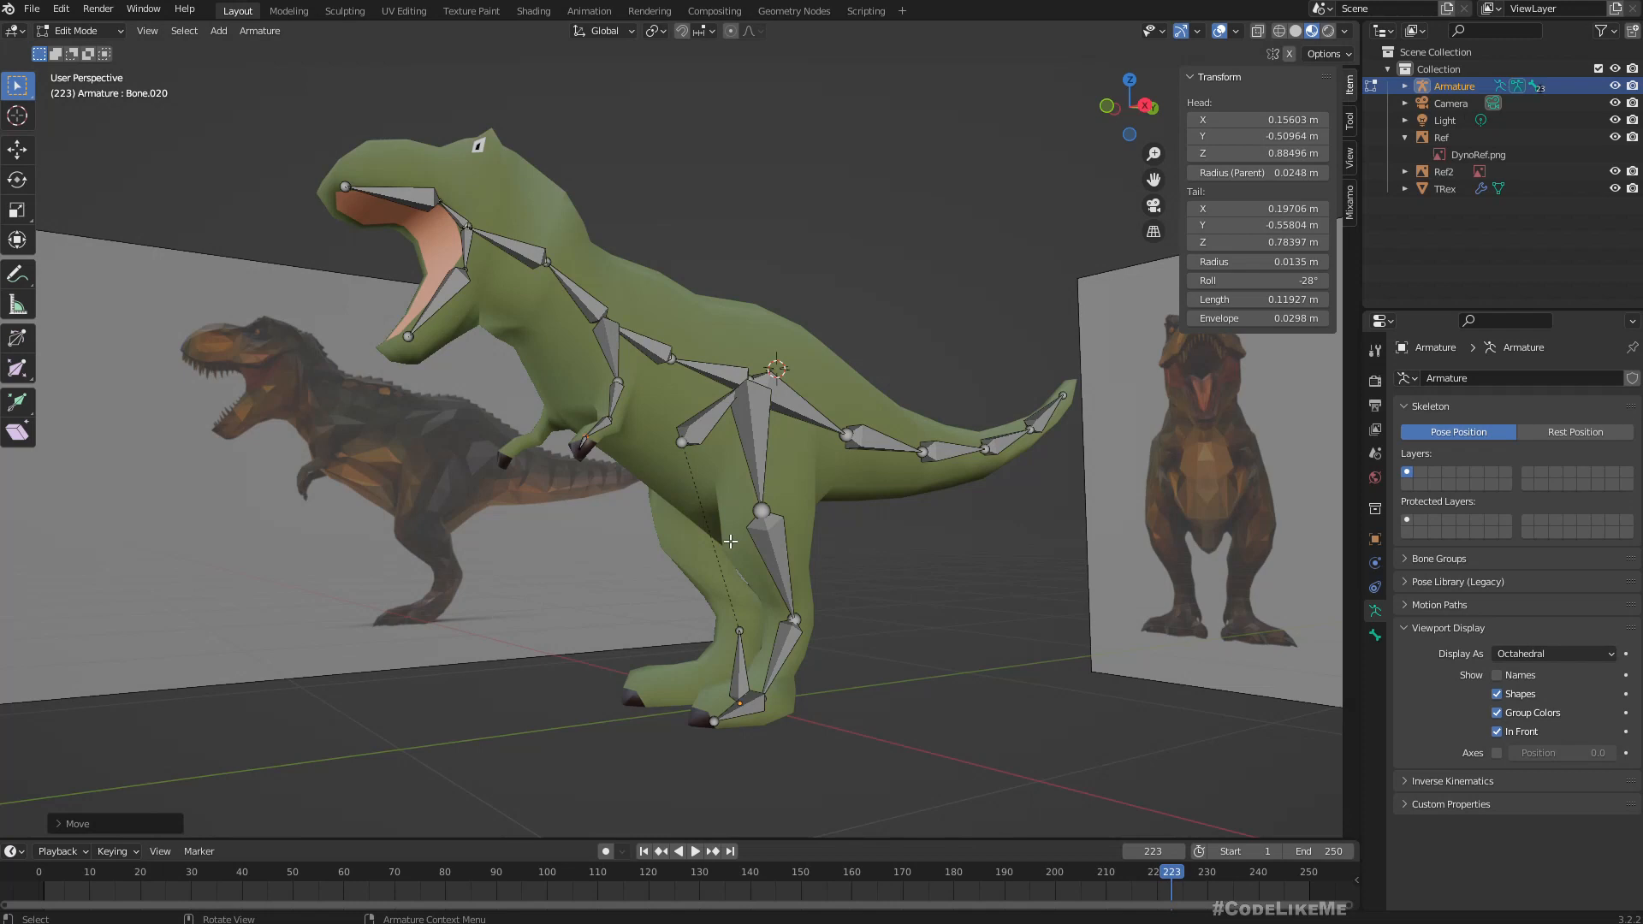
pyautogui.scroll(2, 835, 534)
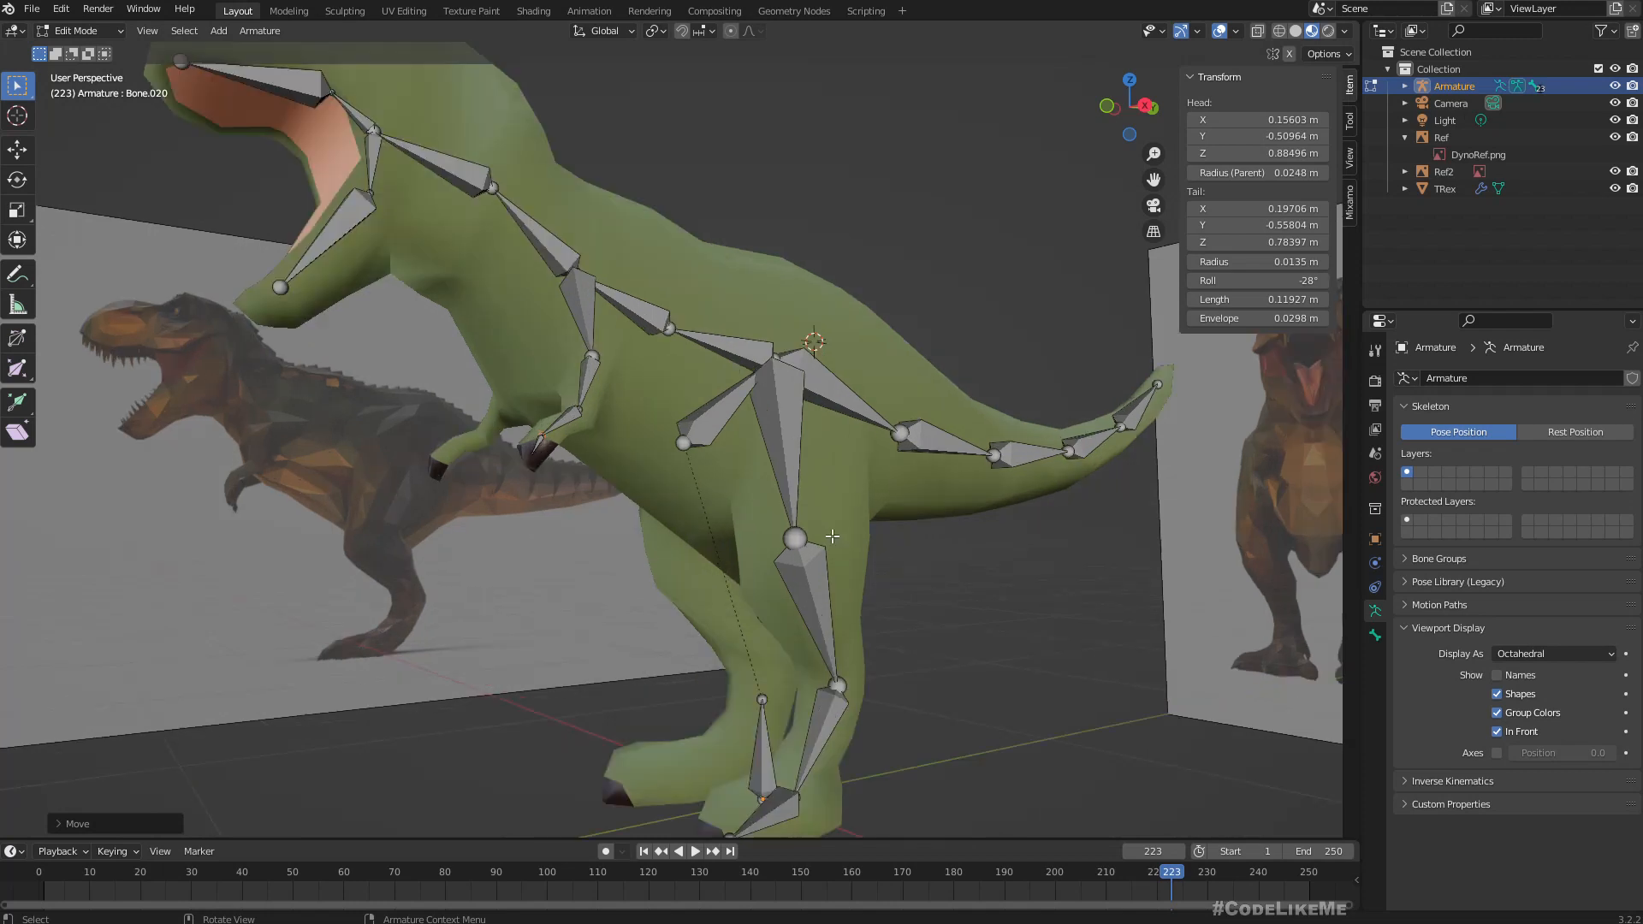
pyautogui.scroll(-2, 835, 565)
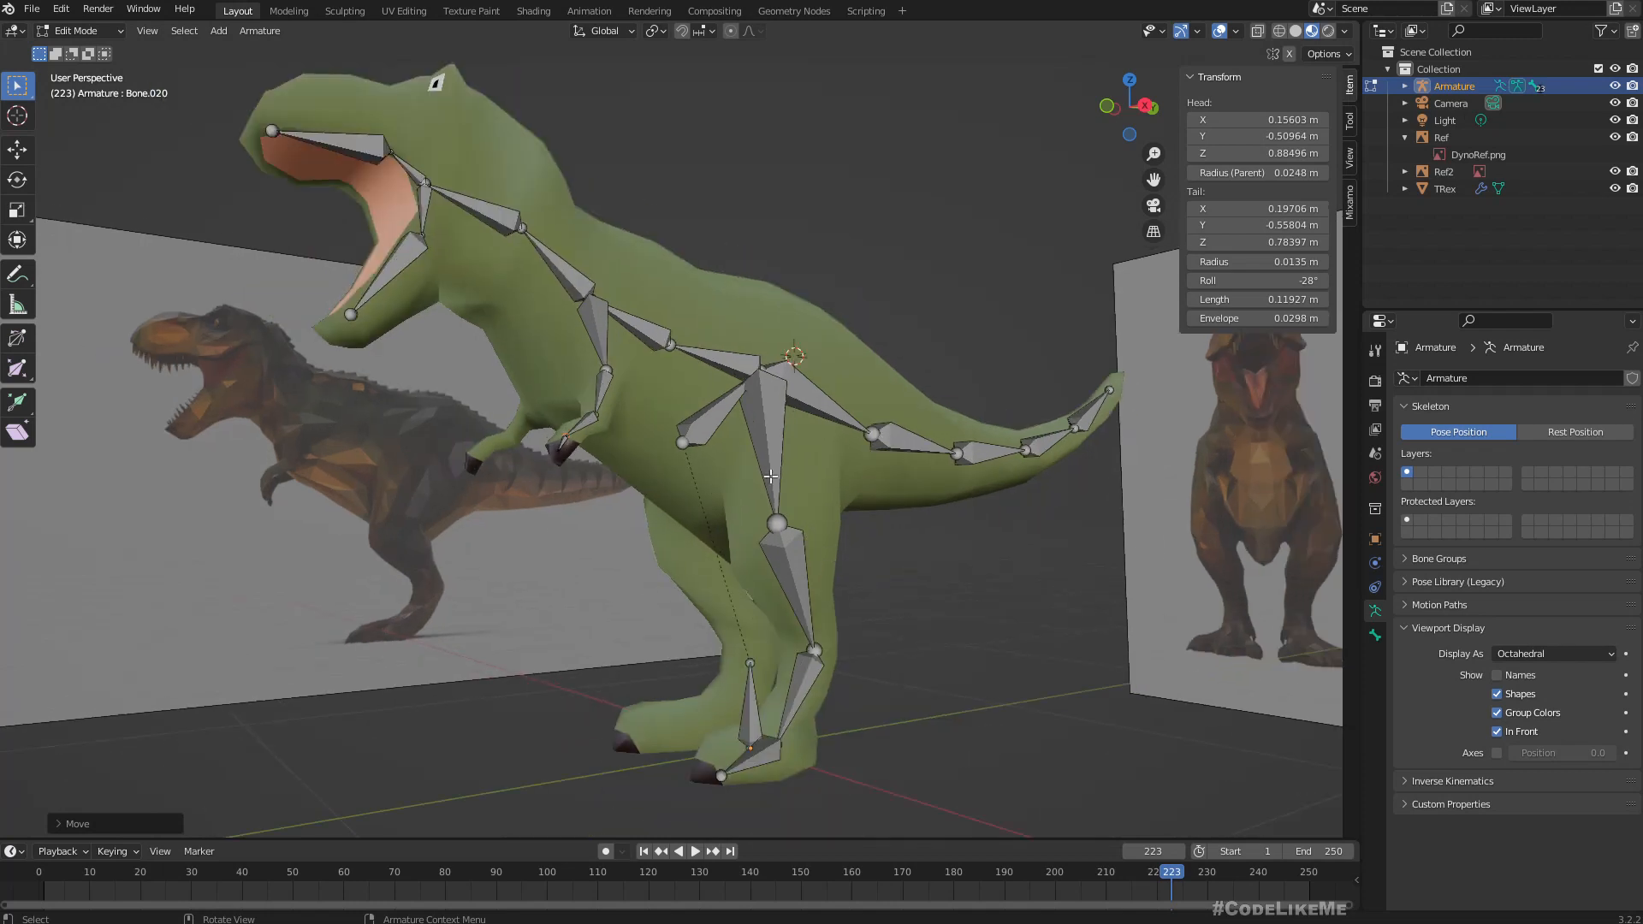
pyautogui.click(765, 433)
pyautogui.moveTo(766, 437); pyautogui.dragTo(780, 493, button='middle')
pyautogui.press('F2')
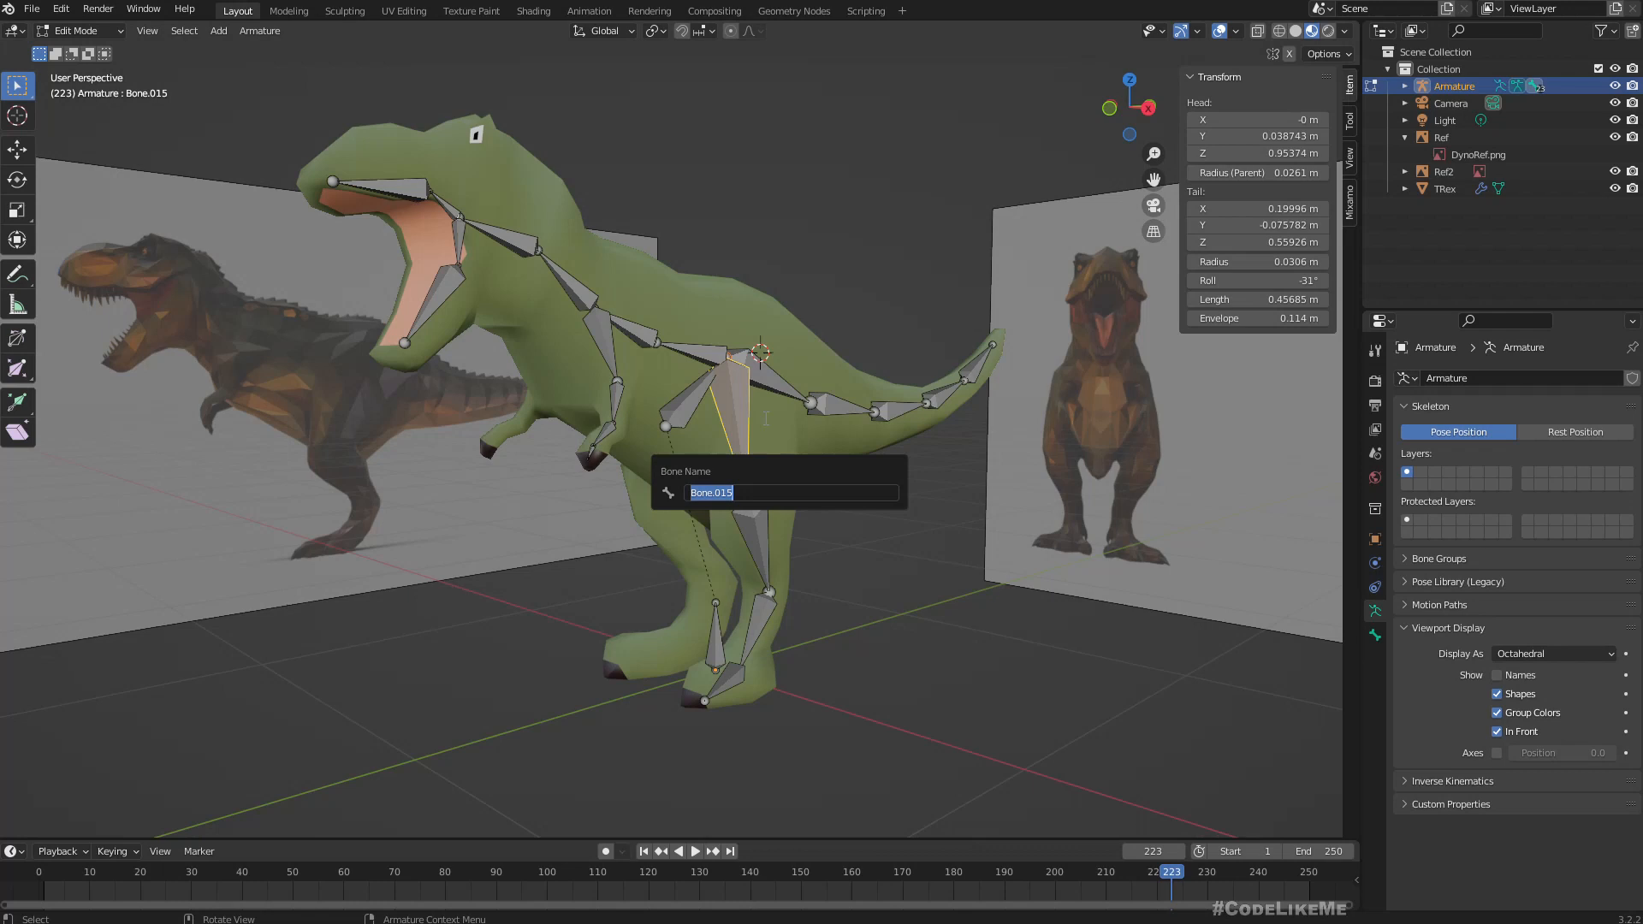
pyautogui.write('BL_1_')
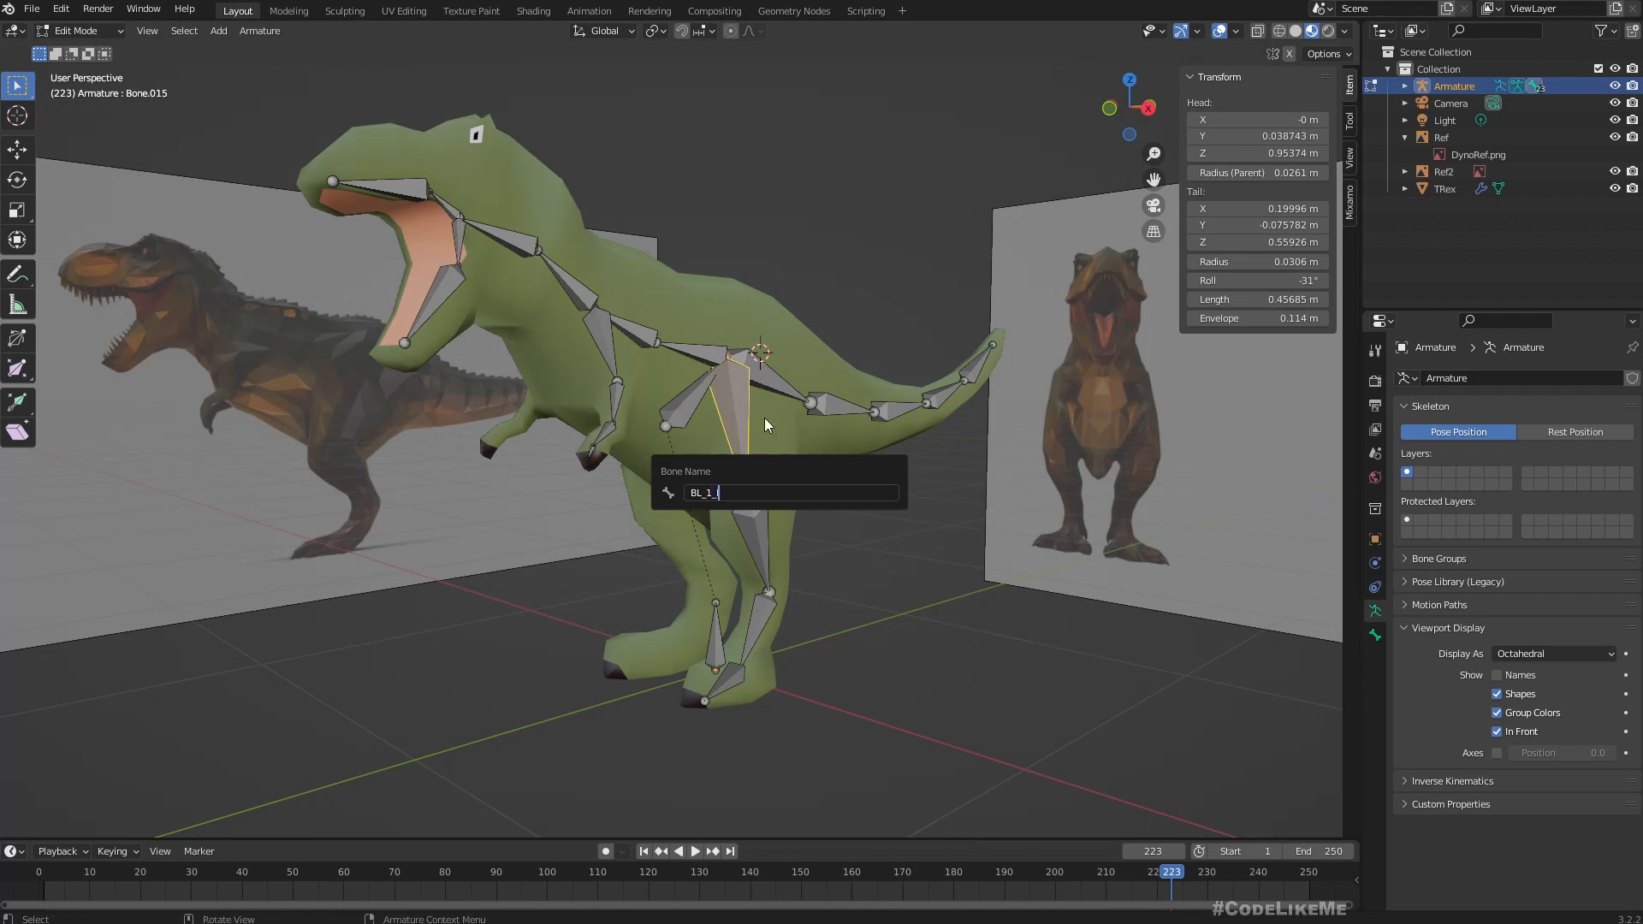
pyautogui.press('Return')
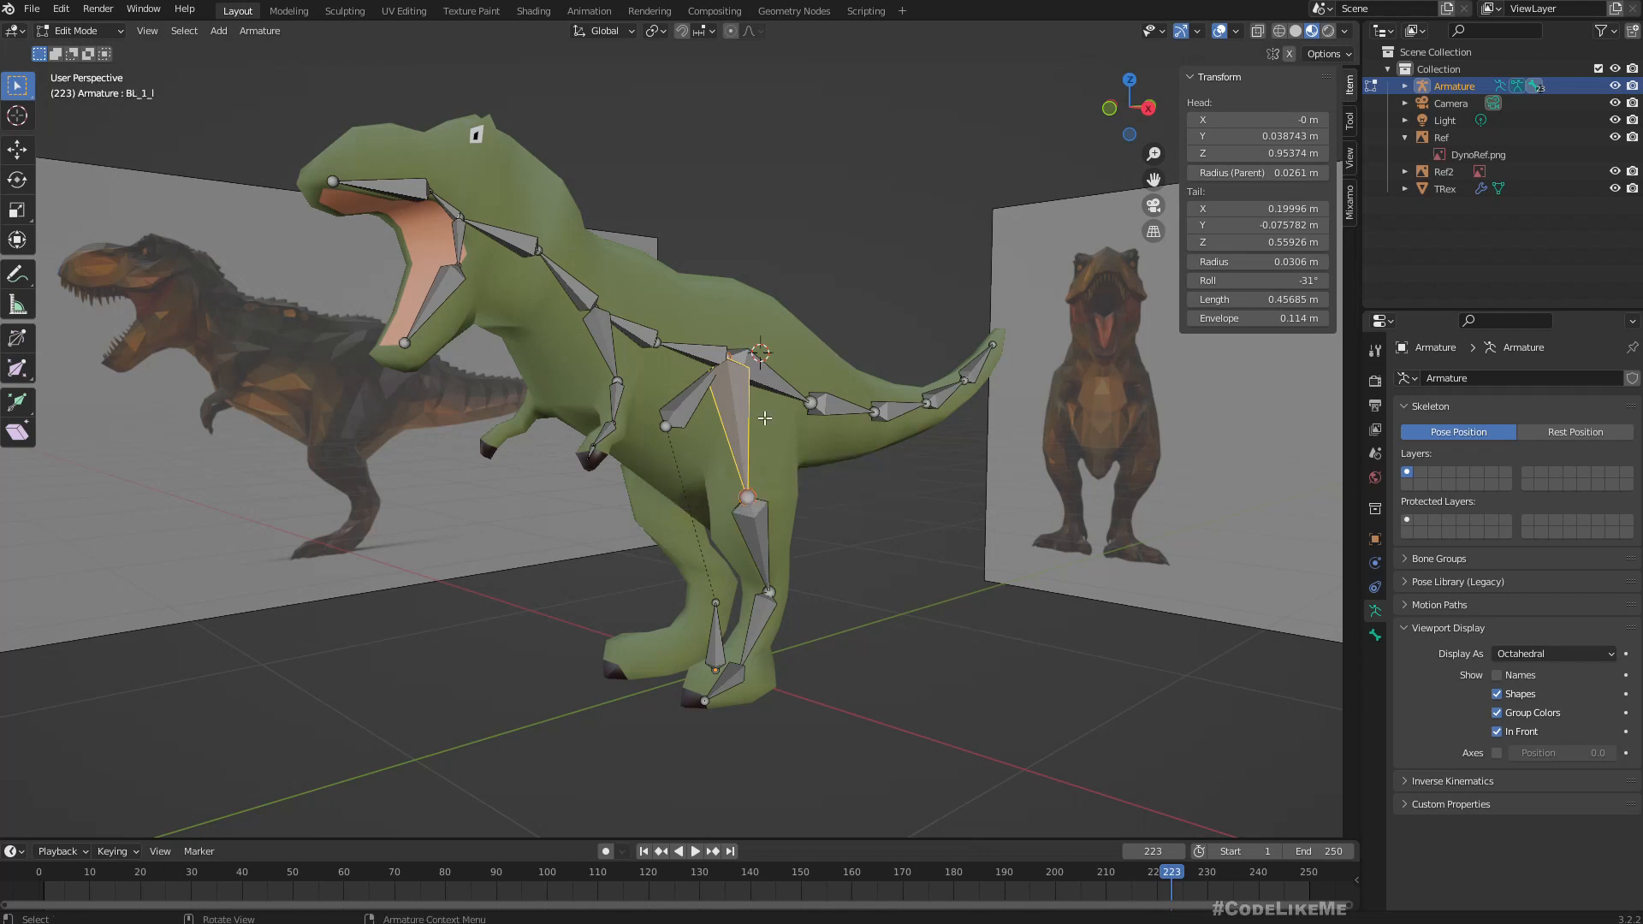
# Rename the shin bone directly below the knee joint as BL_2_l.
pyautogui.click(749, 531)
pyautogui.press('F2')
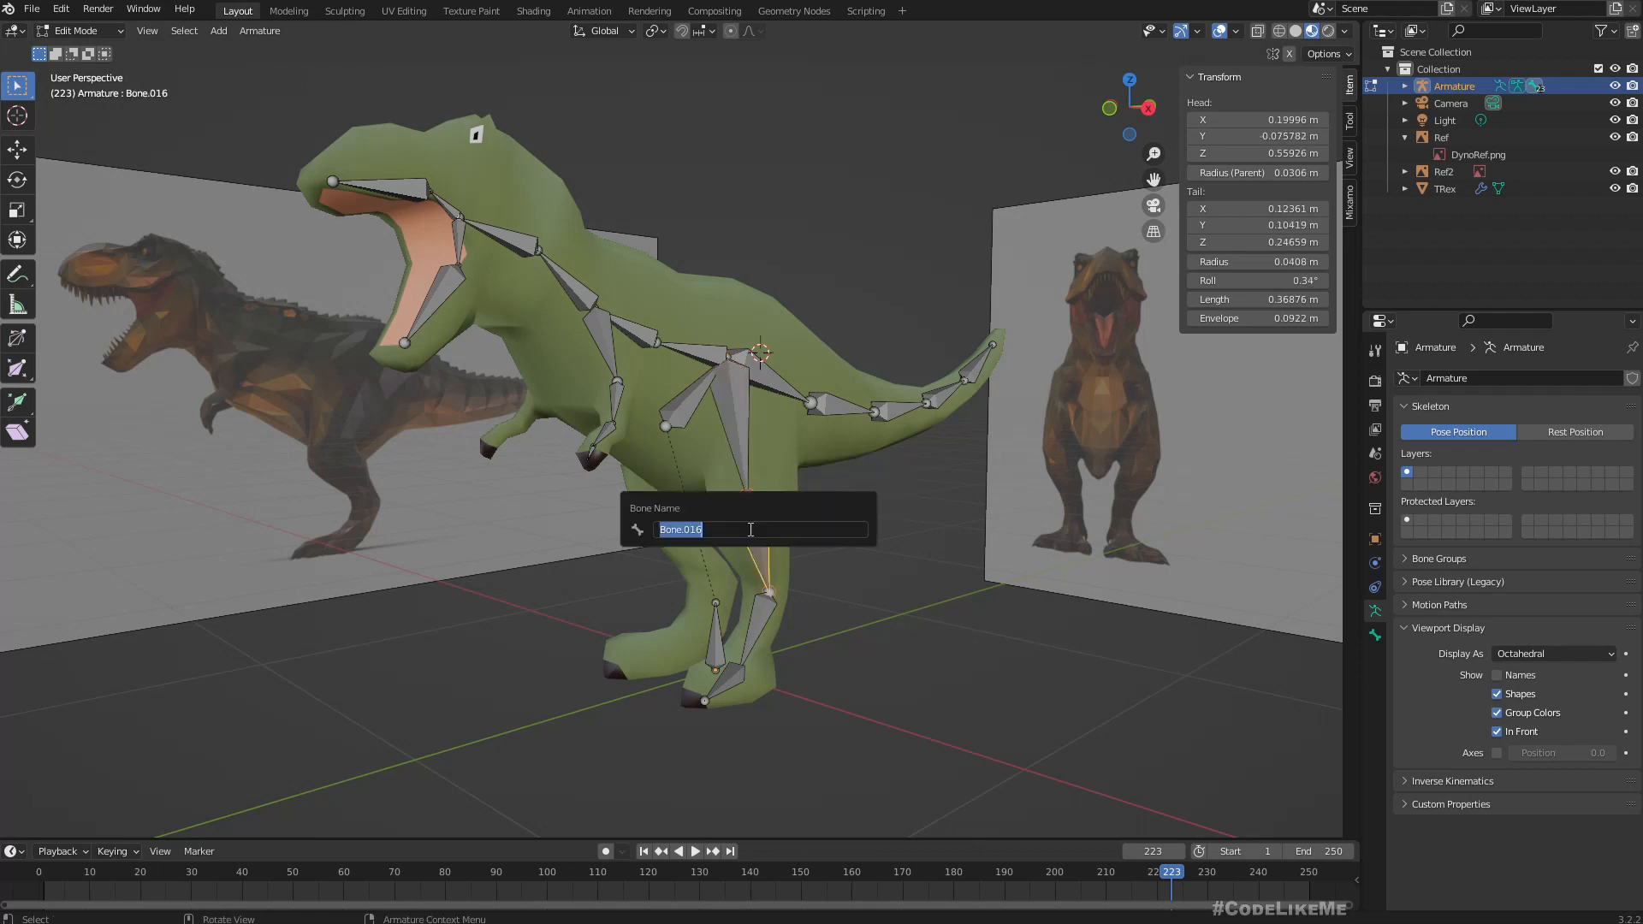
pyautogui.write('BL2')
pyautogui.press('BackSpace')
pyautogui.write('_2_l')
pyautogui.press('Return')
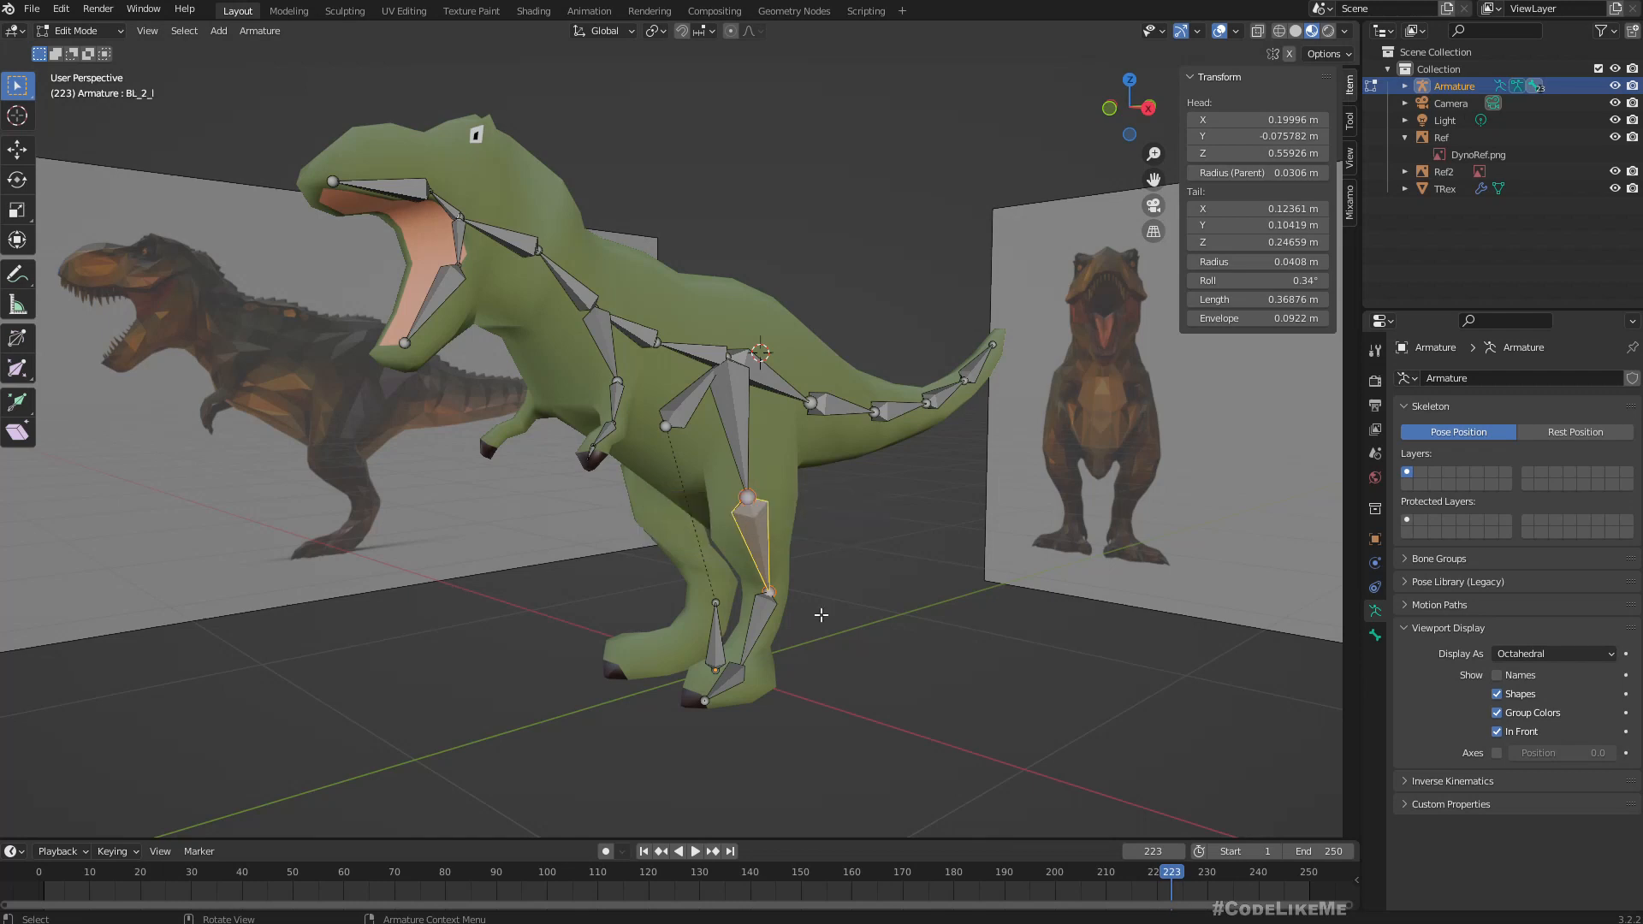
# Rename the lower leg bone running down to the ankle as BL_3_l.
pyautogui.click(758, 629)
pyautogui.press('F2')
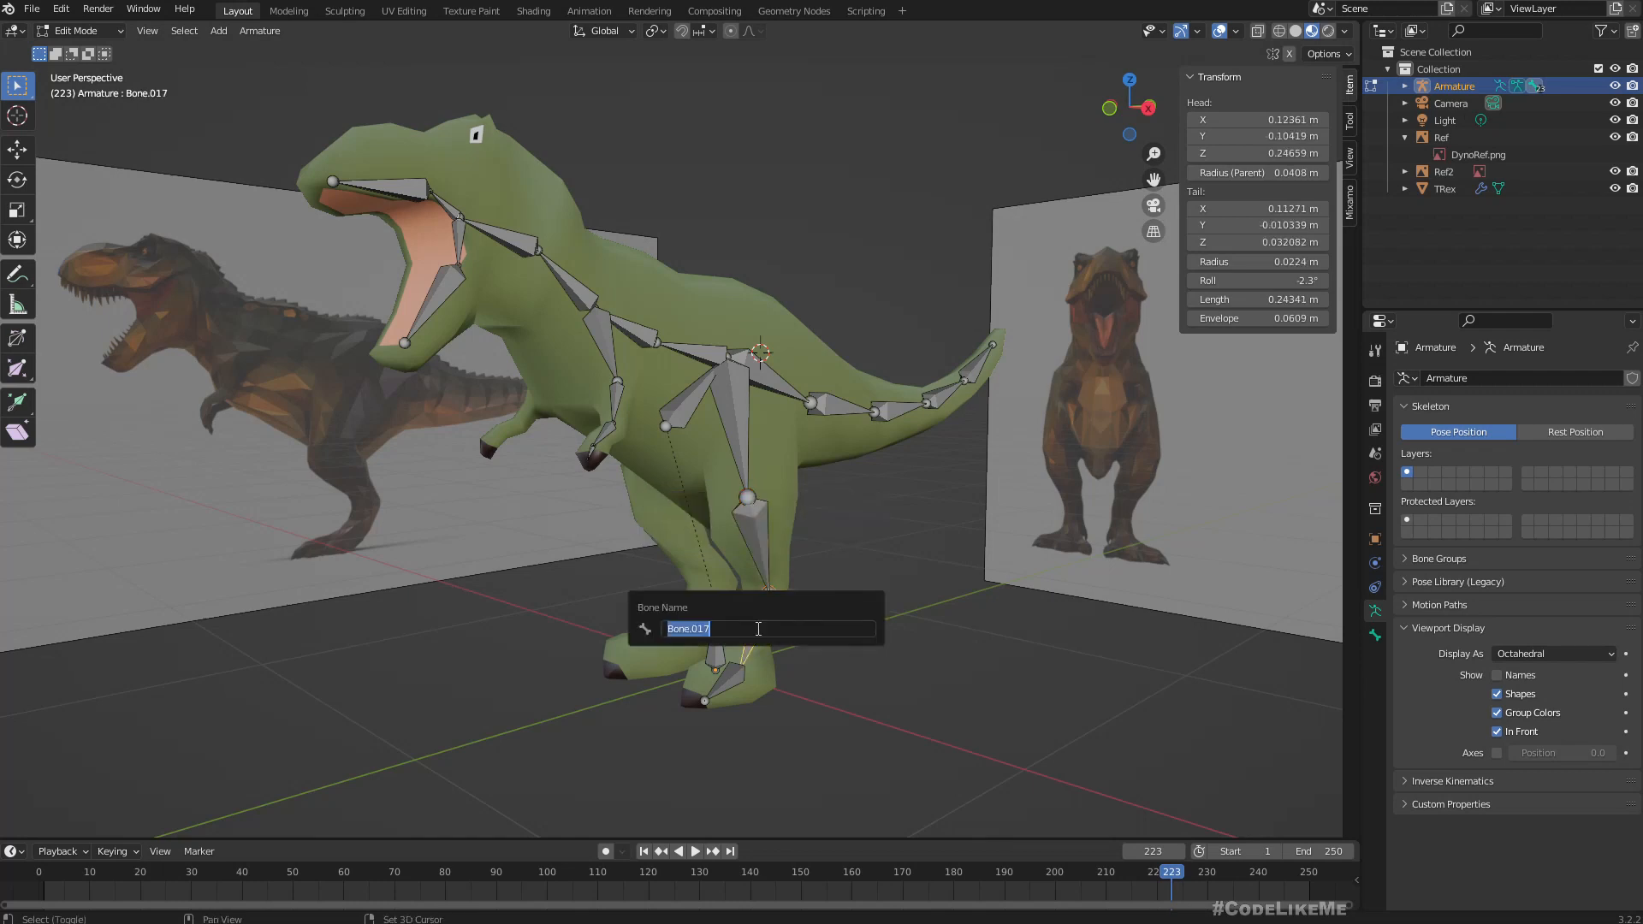
pyautogui.write('BL_3')
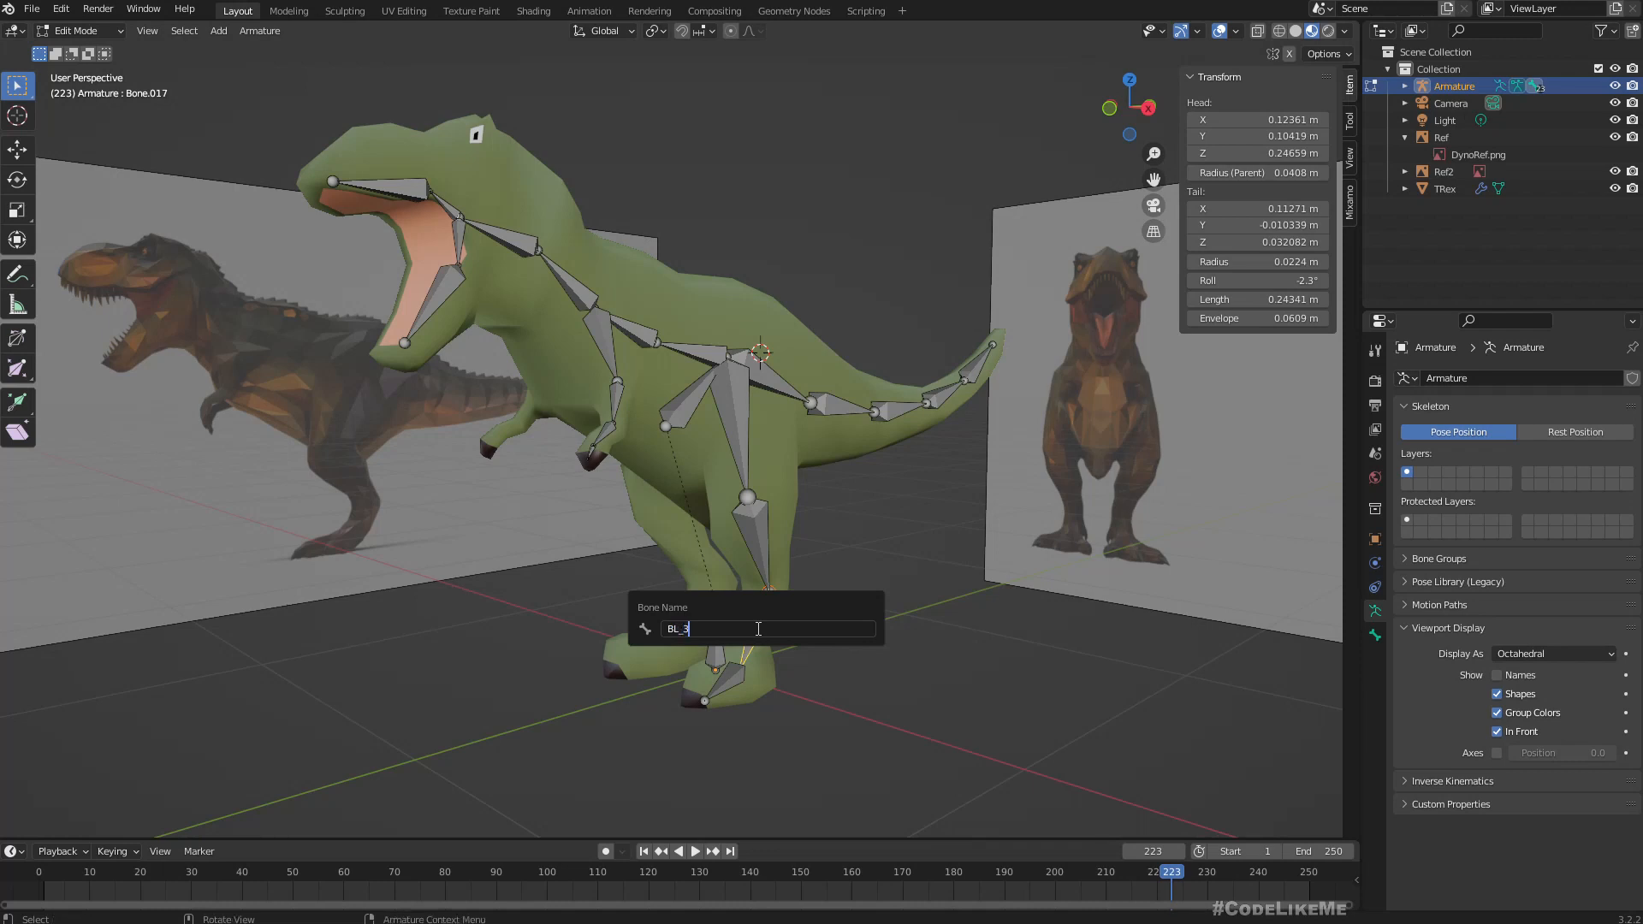
pyautogui.write('_l')
pyautogui.press('Return')
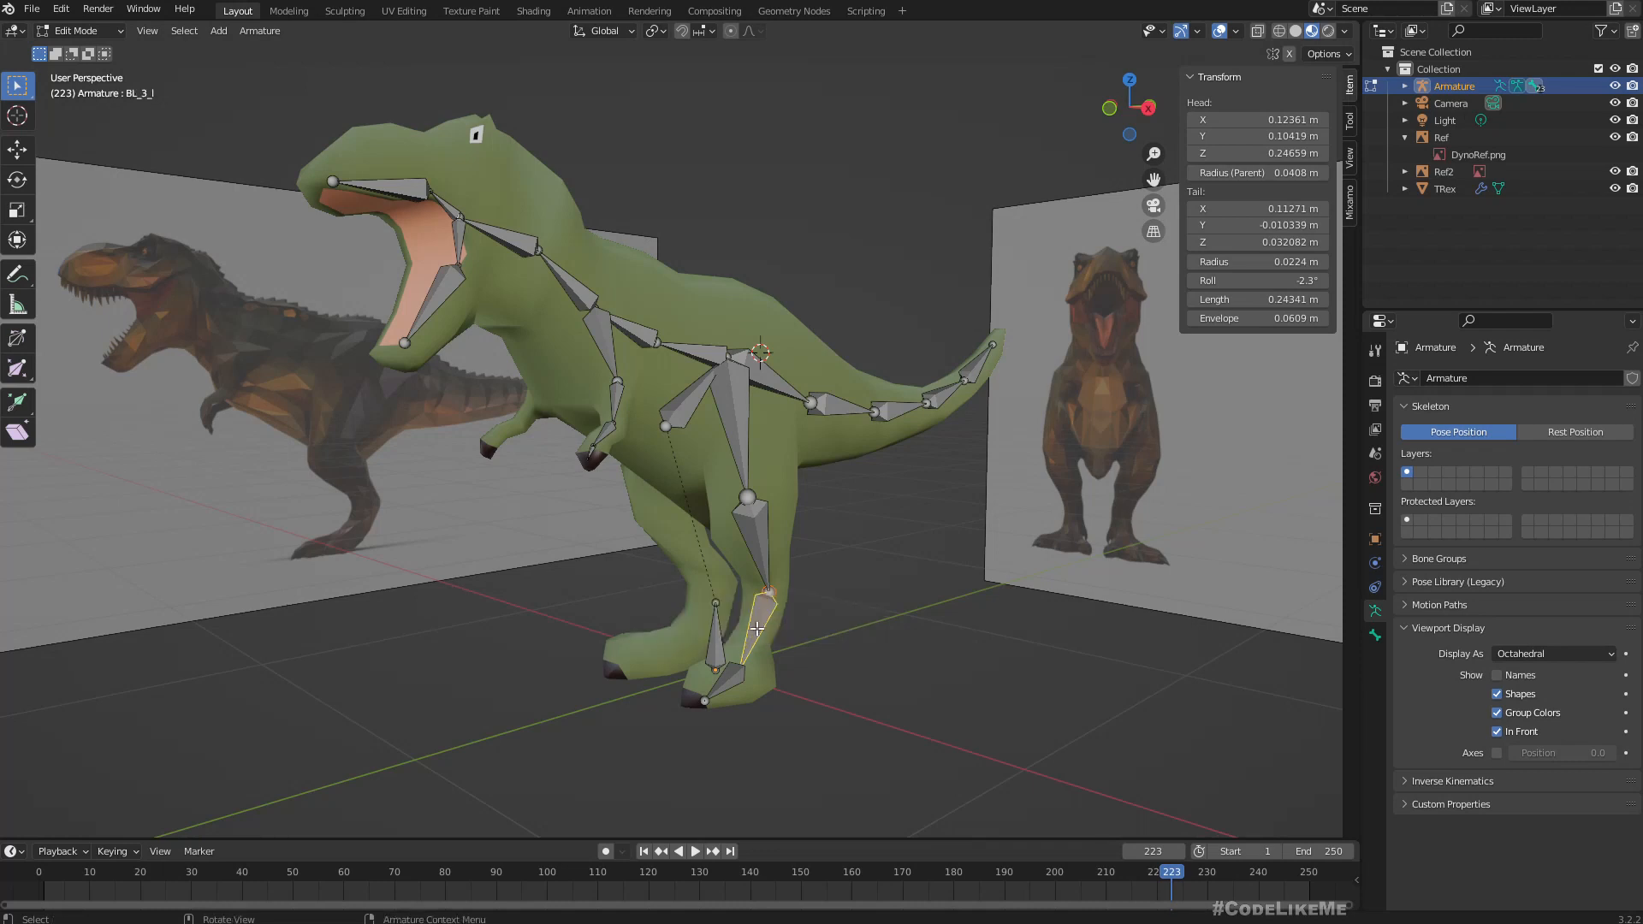
# Rename the foot bone running from the ankle to the toes as BL_4_l.
pyautogui.click(727, 686)
pyautogui.press('F2')
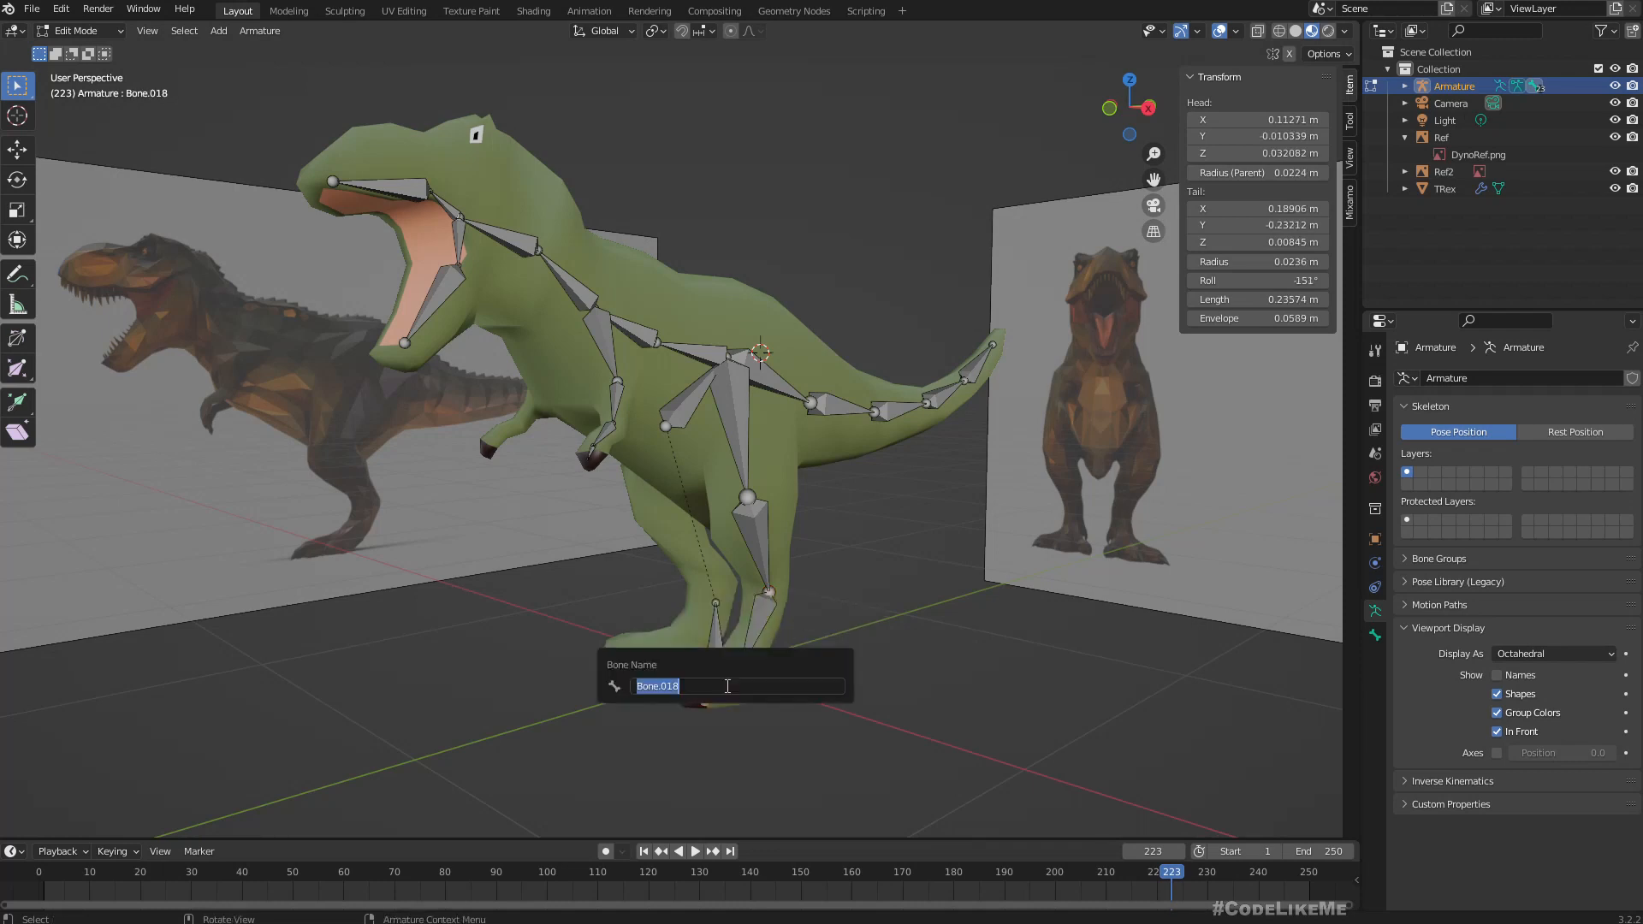
pyautogui.write('BL_4')
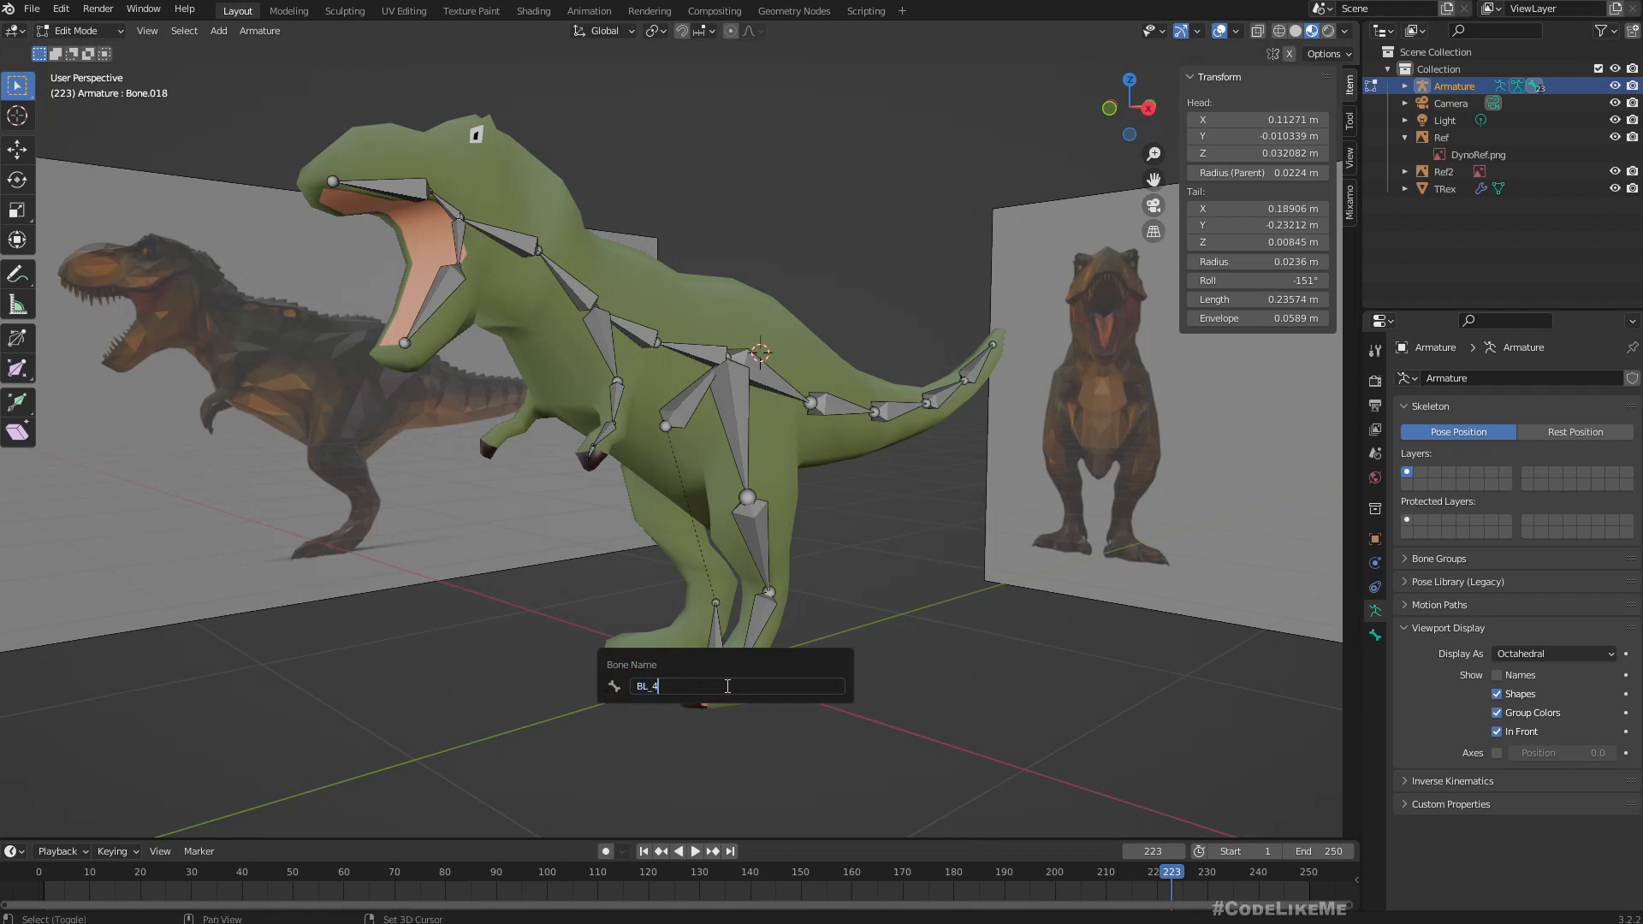
pyautogui.write('_l')
pyautogui.press('Return')
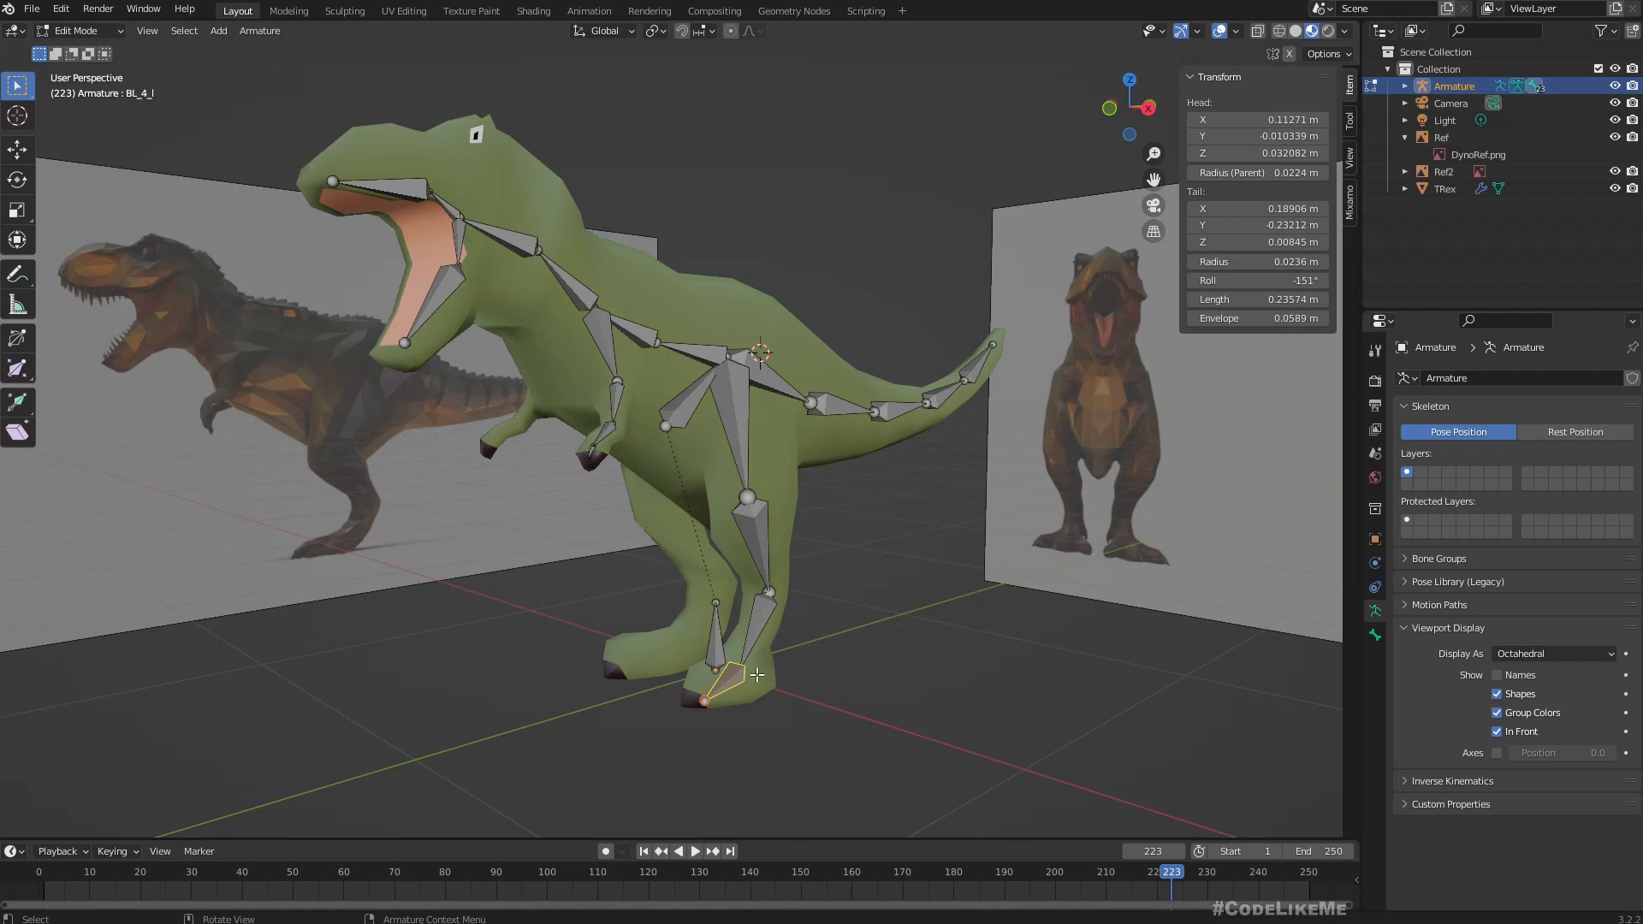
# Rename the shoulder bone branching down from the spine as FH_1_l.
pyautogui.moveTo(892, 662); pyautogui.dragTo(857, 539, button='middle')
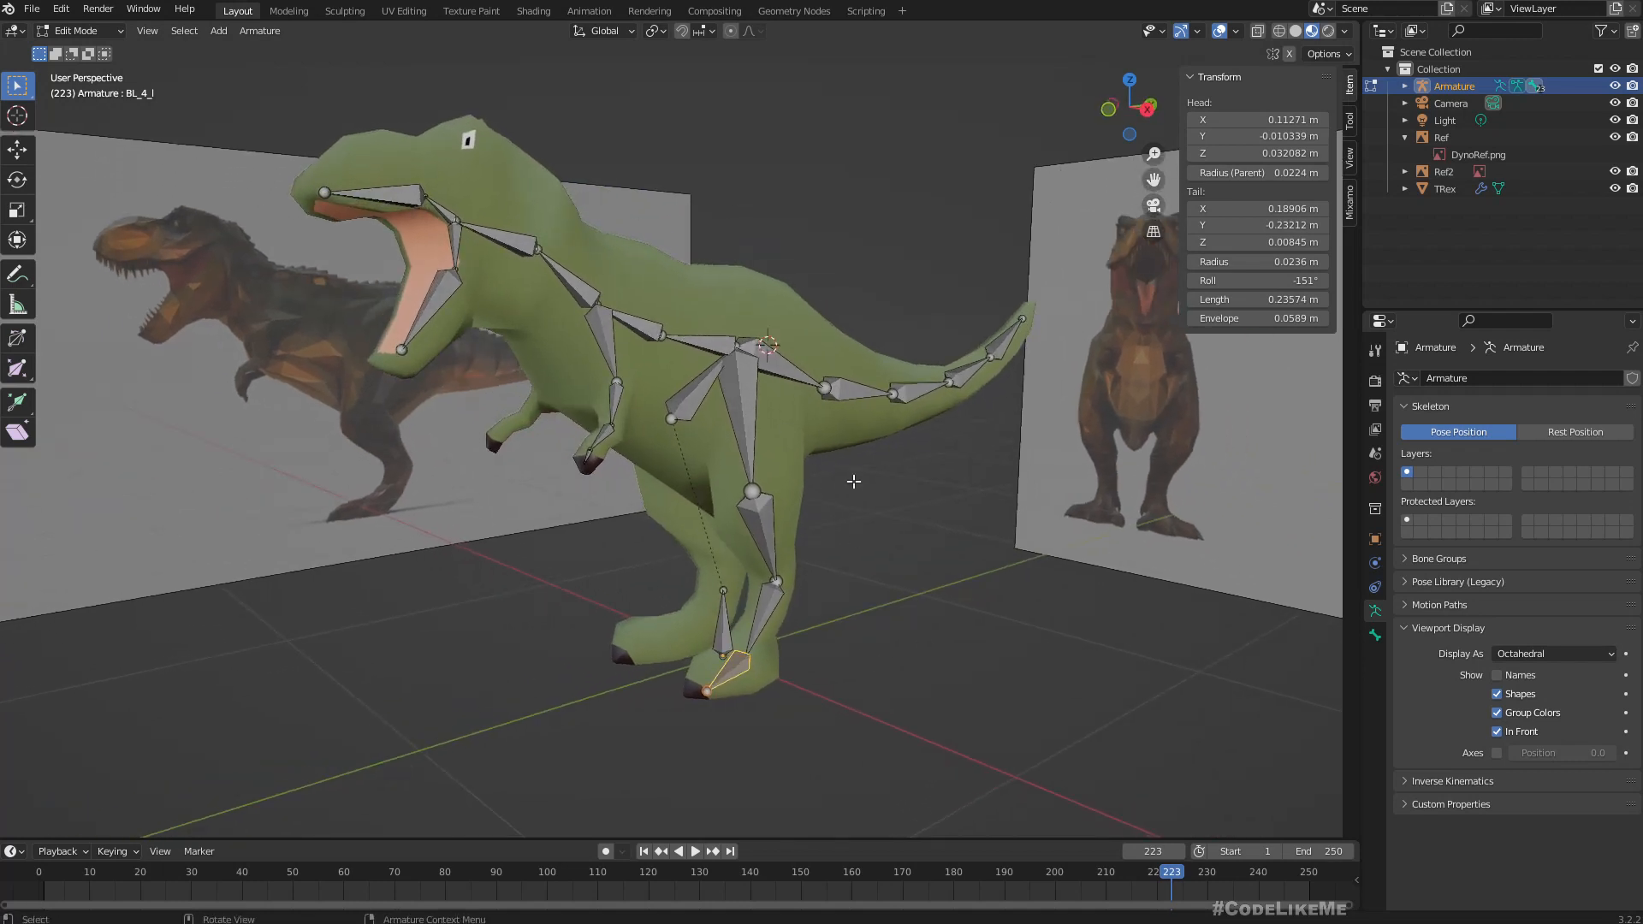
pyautogui.moveTo(855, 483); pyautogui.dragTo(896, 473, button='middle')
pyautogui.moveTo(727, 564)
pyautogui.mouseDown(button='middle')
pyautogui.moveTo(753, 569)
pyautogui.moveTo(701, 578)
pyautogui.mouseUp(button='middle')
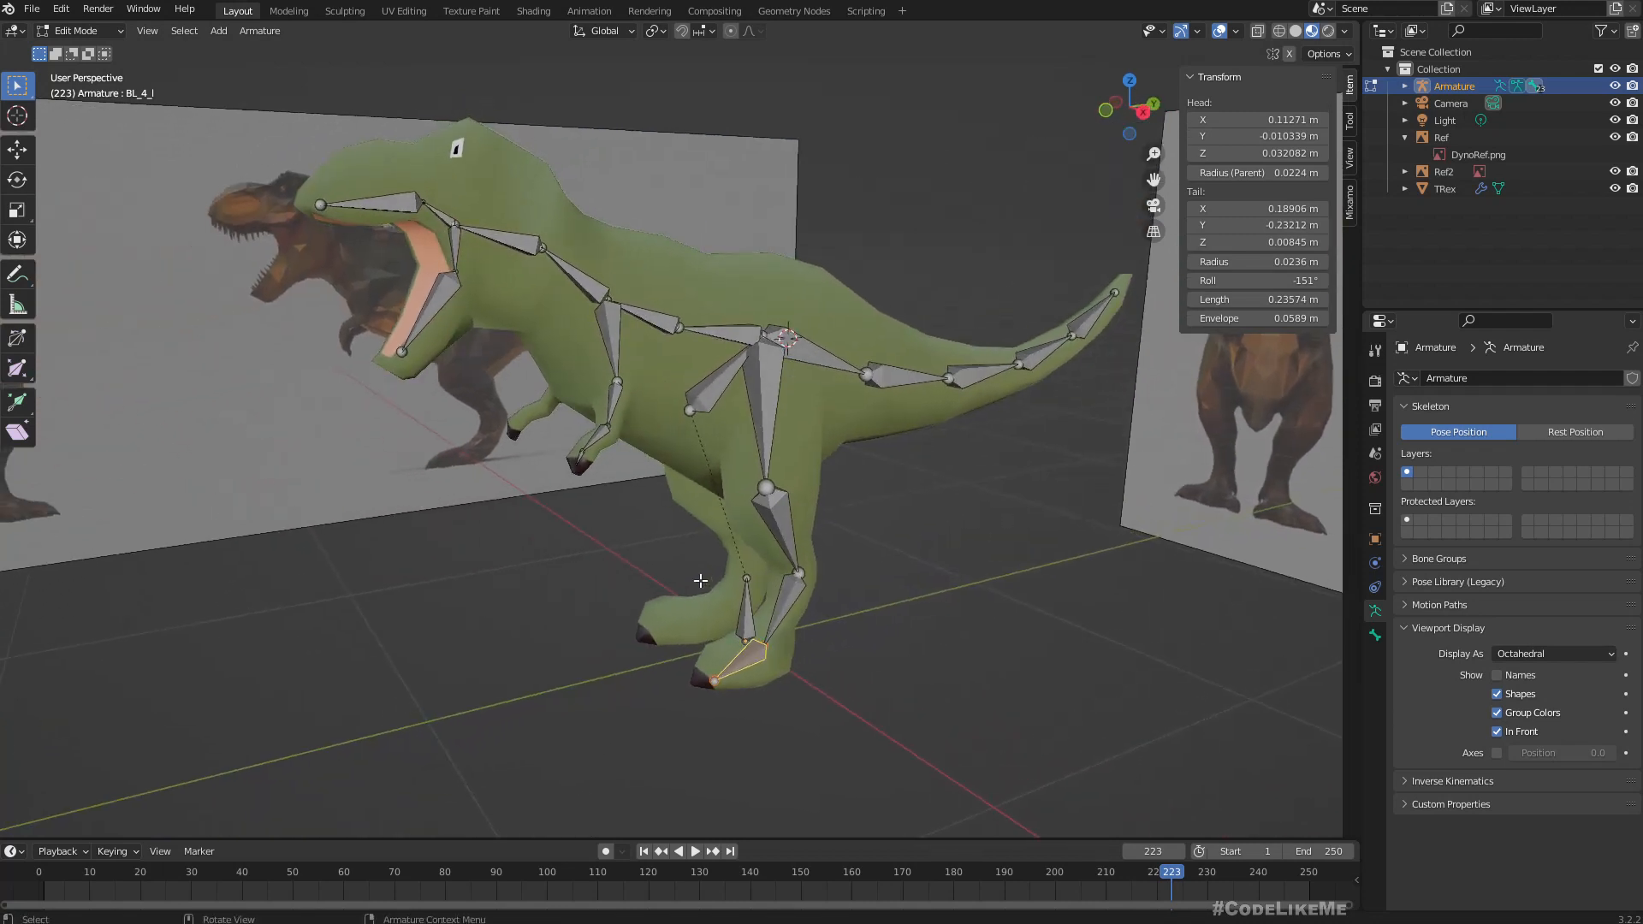
pyautogui.click(608, 320)
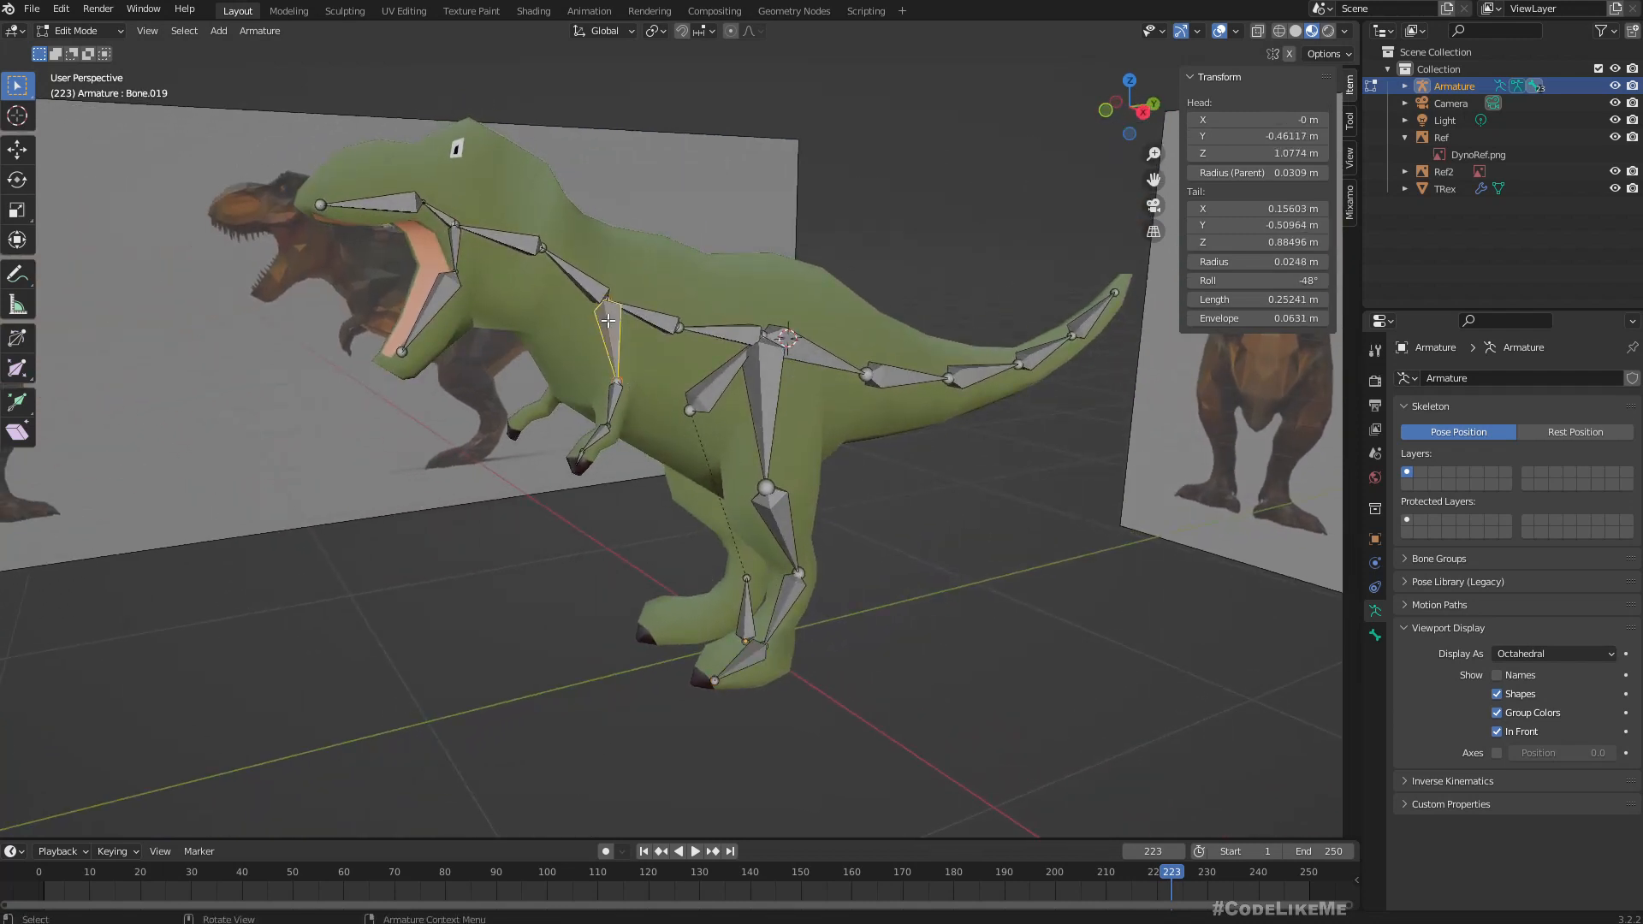
pyautogui.press('F2')
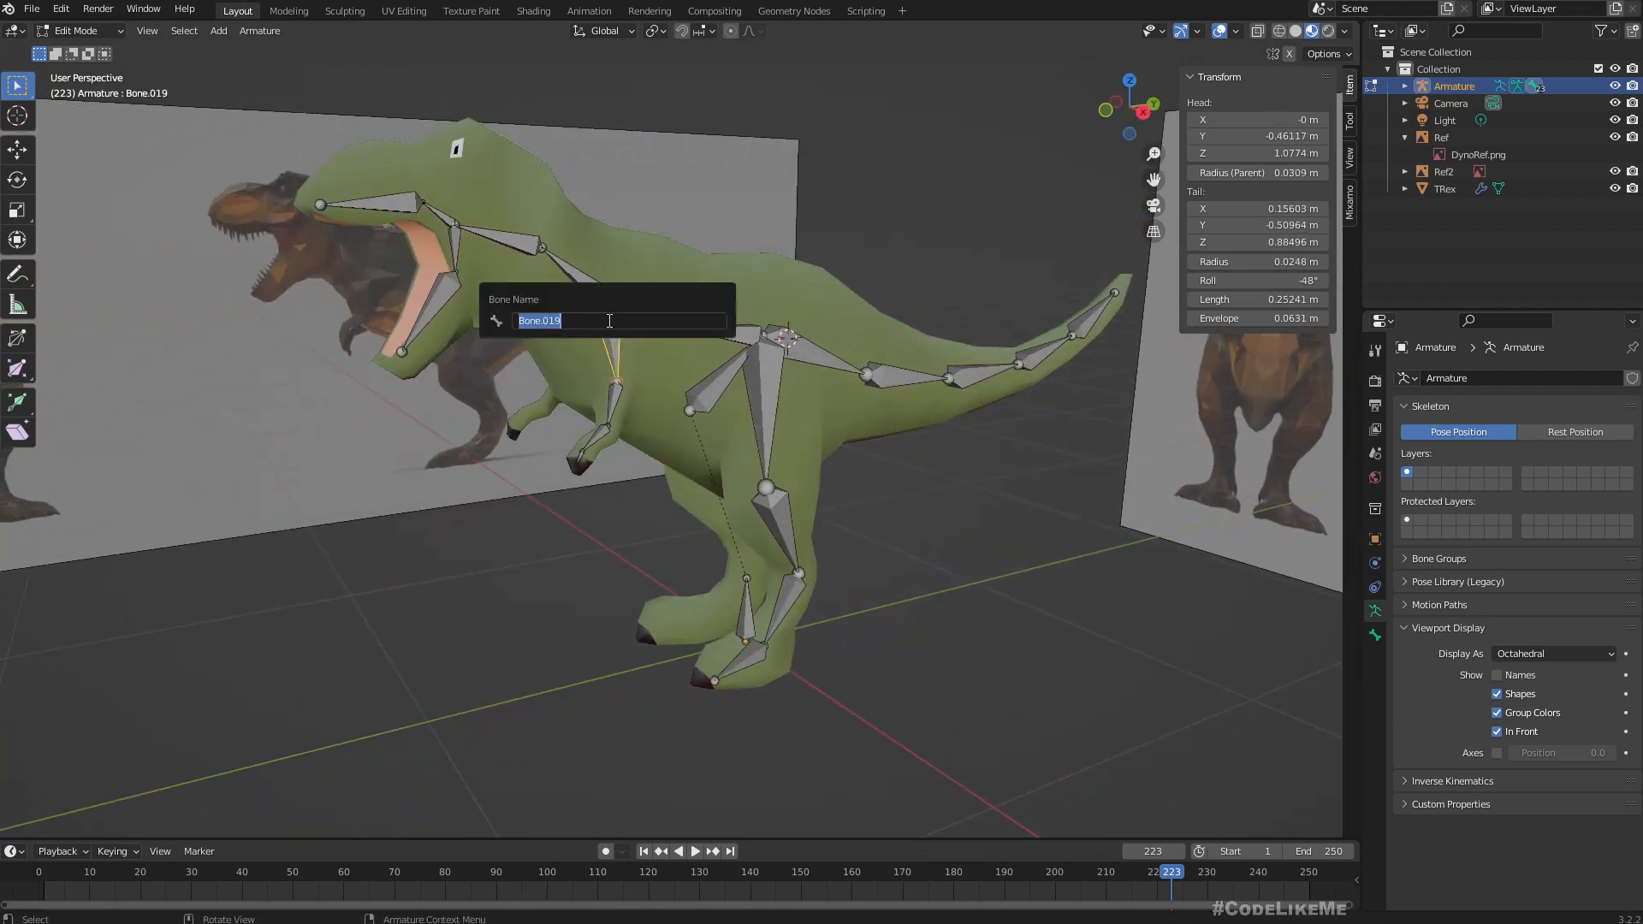
pyautogui.write('F')
pyautogui.write('_1_')
pyautogui.press('Escape')
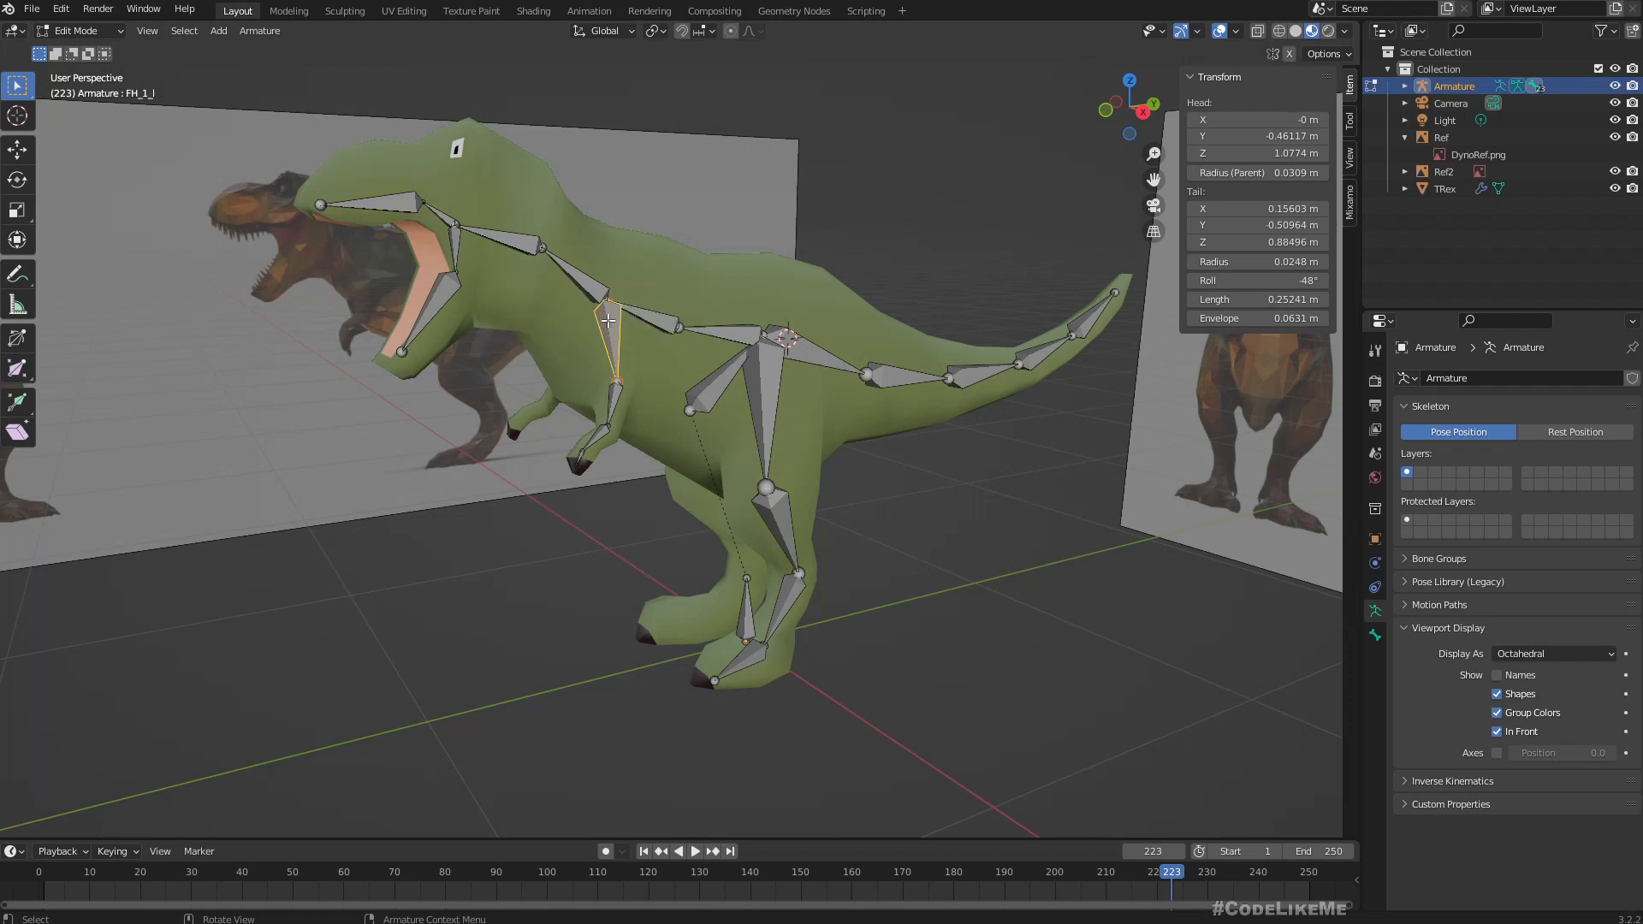
# Rename the upper arm bone between the shoulder and elbow joints as FL_2_l.
pyautogui.press('e')
pyautogui.click(615, 398)
pyautogui.press('F2')
pyautogui.write('FL')
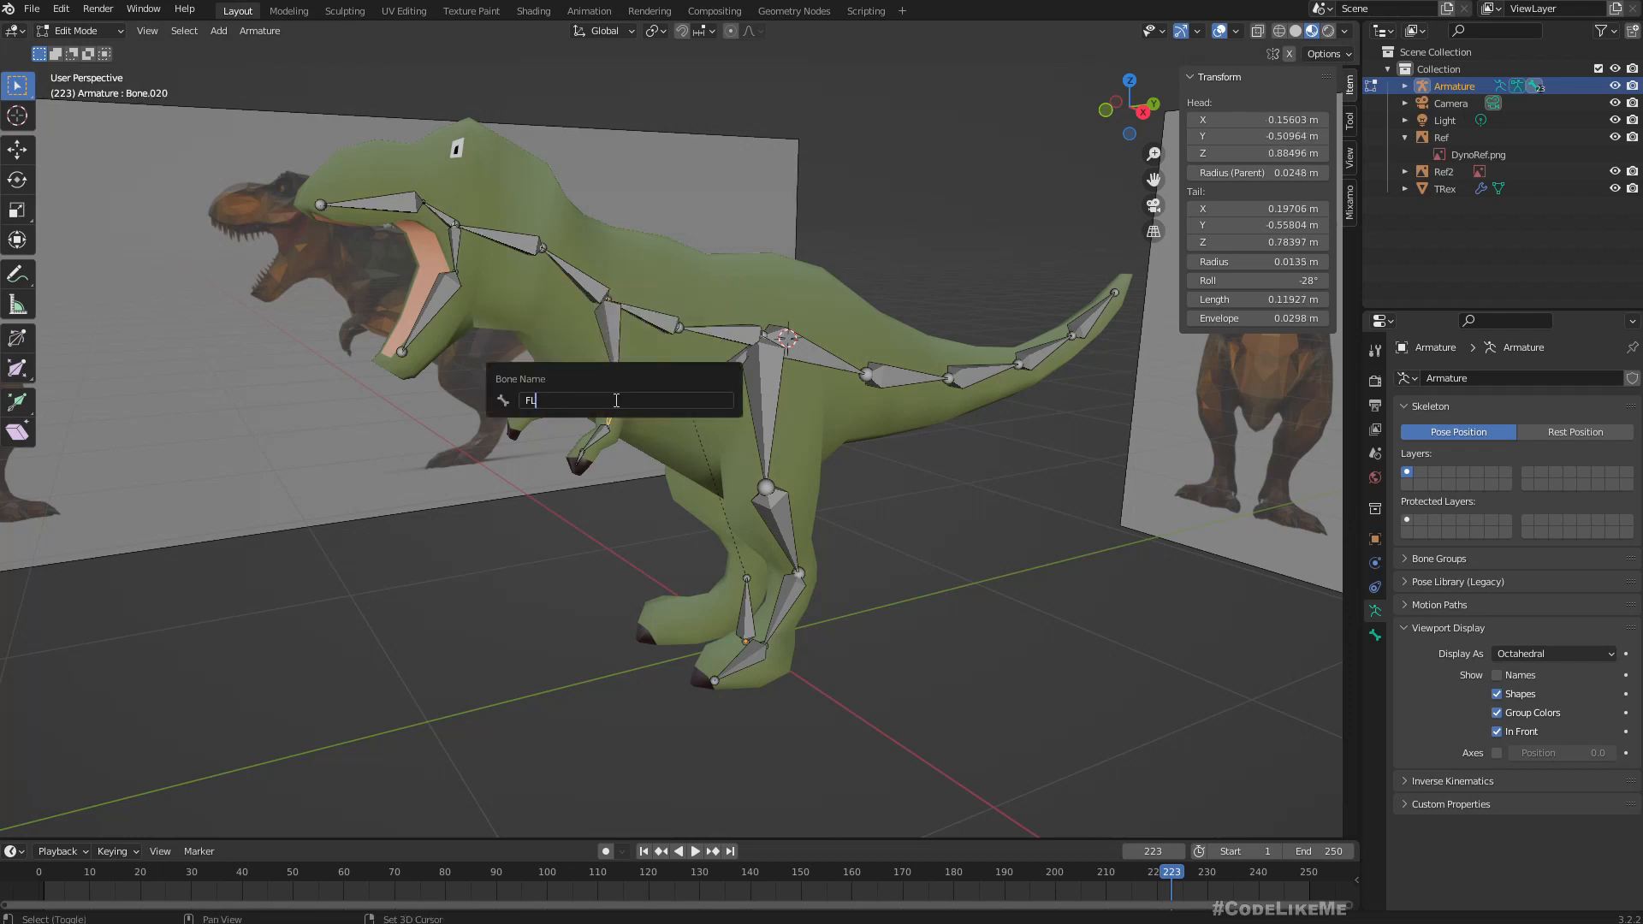
pyautogui.write('_2_l')
pyautogui.press('Return')
# Rename the forearm bone between the elbow and the wrist as FL_3_l.
pyautogui.press('e')
pyautogui.click(599, 437)
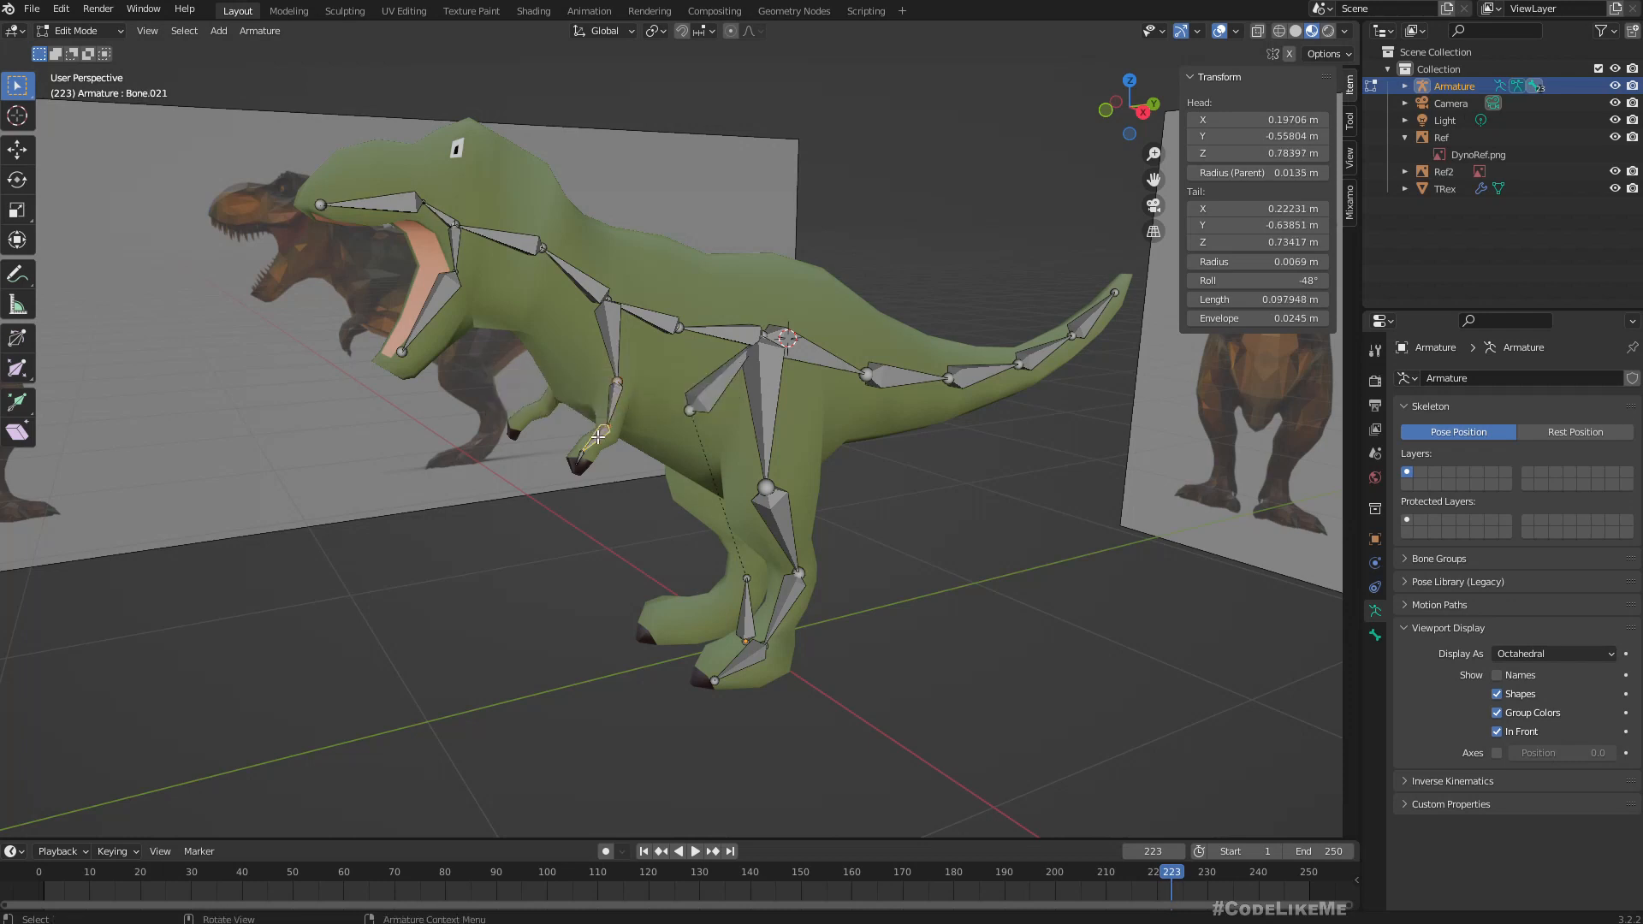
pyautogui.press('F2')
pyautogui.write('FL')
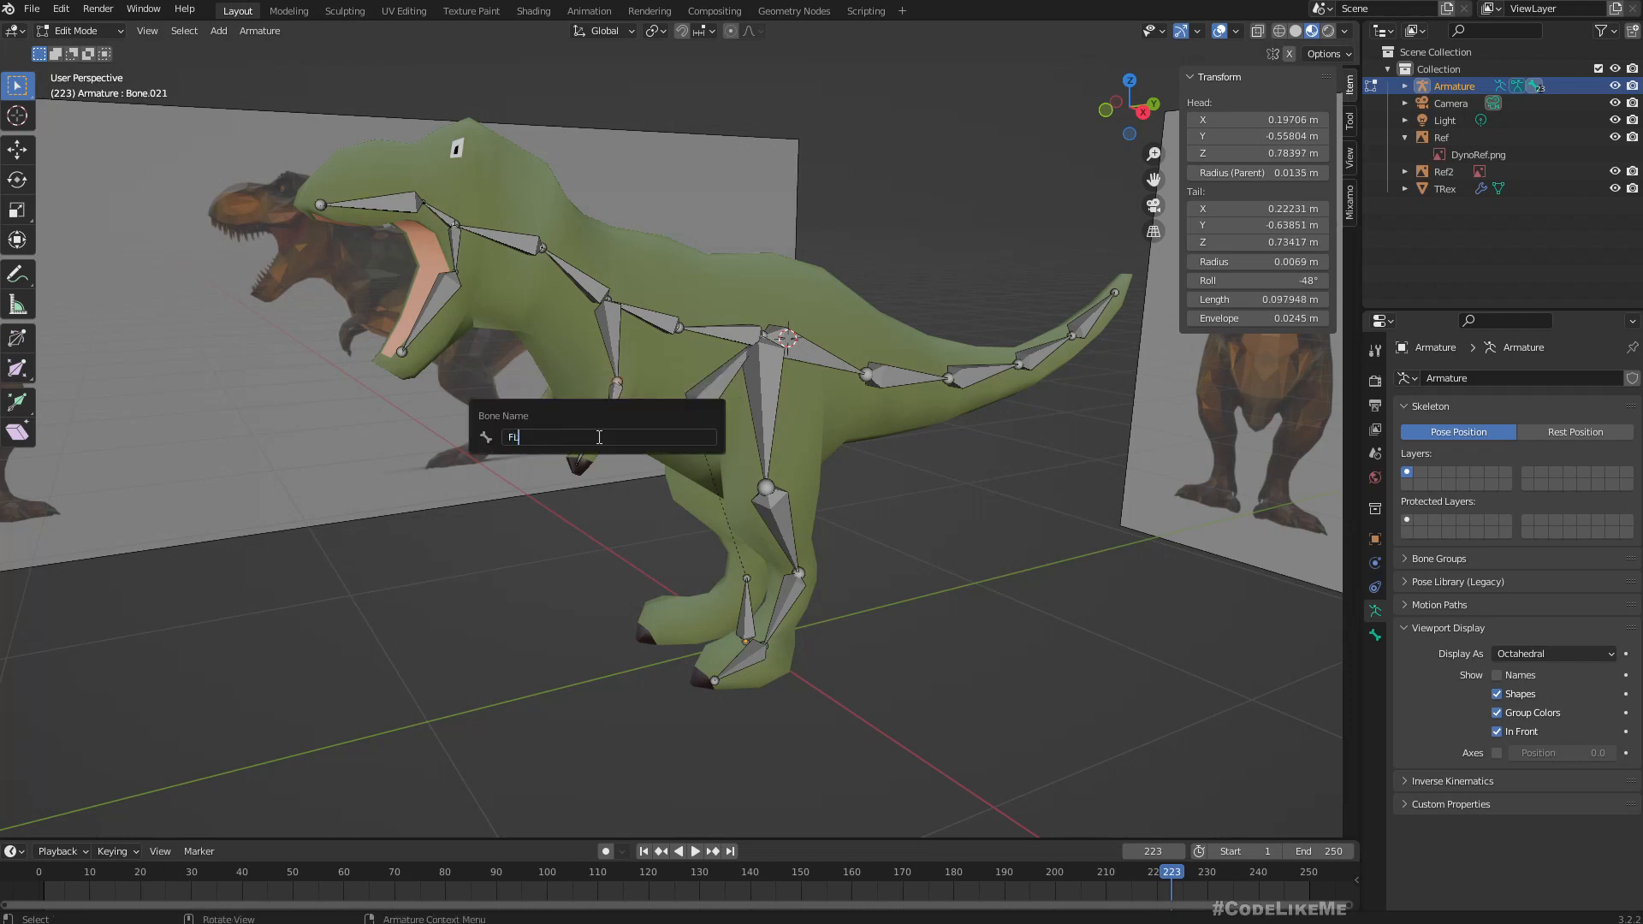
pyautogui.write('_3')
pyautogui.press('BackSpace')
pyautogui.write('_l')
pyautogui.press('Return')
# Rename the small hand bone inside the claw as FL_4_l.
pyautogui.scroll(2, 598, 436)
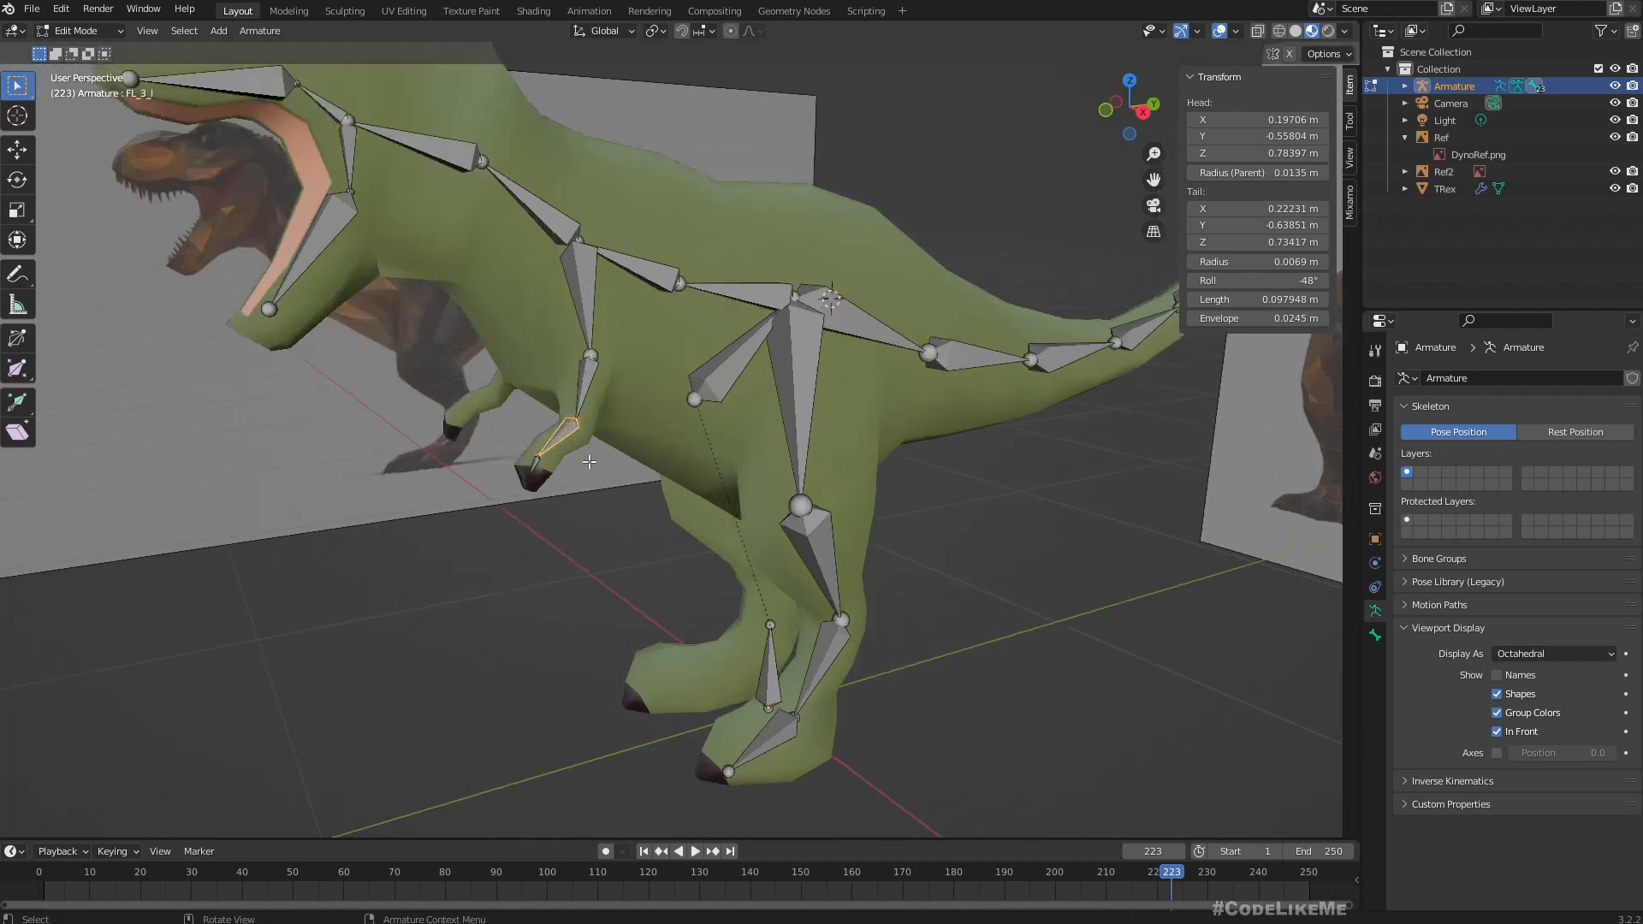
pyautogui.keyDown('ctrl'); pyautogui.rightClick(532, 463); pyautogui.keyUp('ctrl')
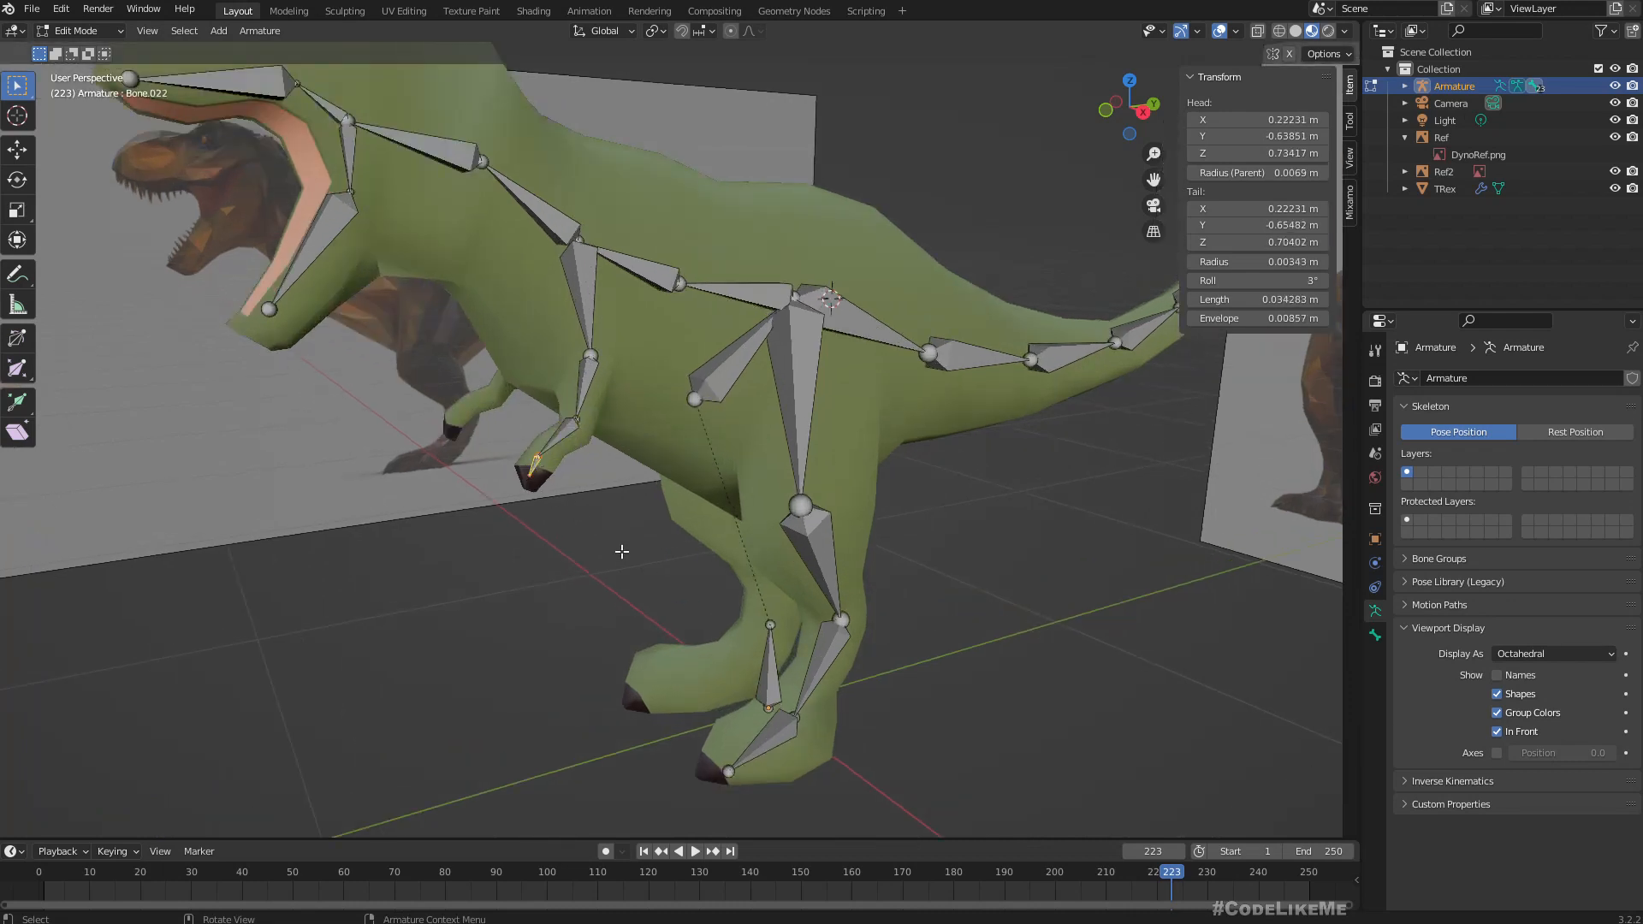
pyautogui.press('F2')
pyautogui.write('FL')
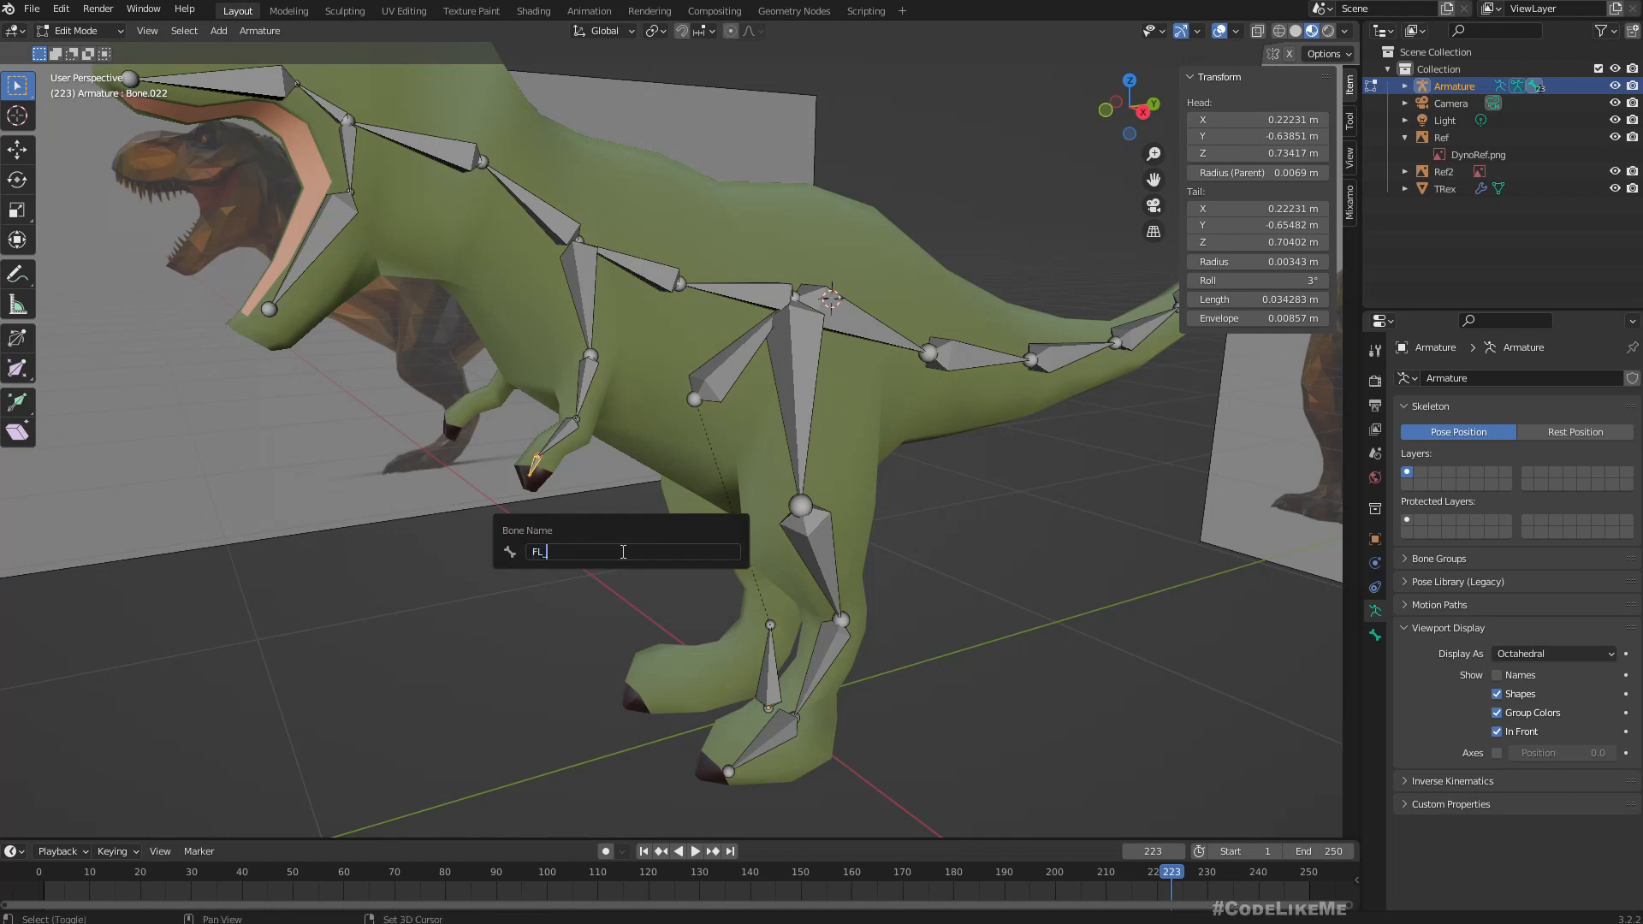
pyautogui.write('_4_l')
pyautogui.press('Return')
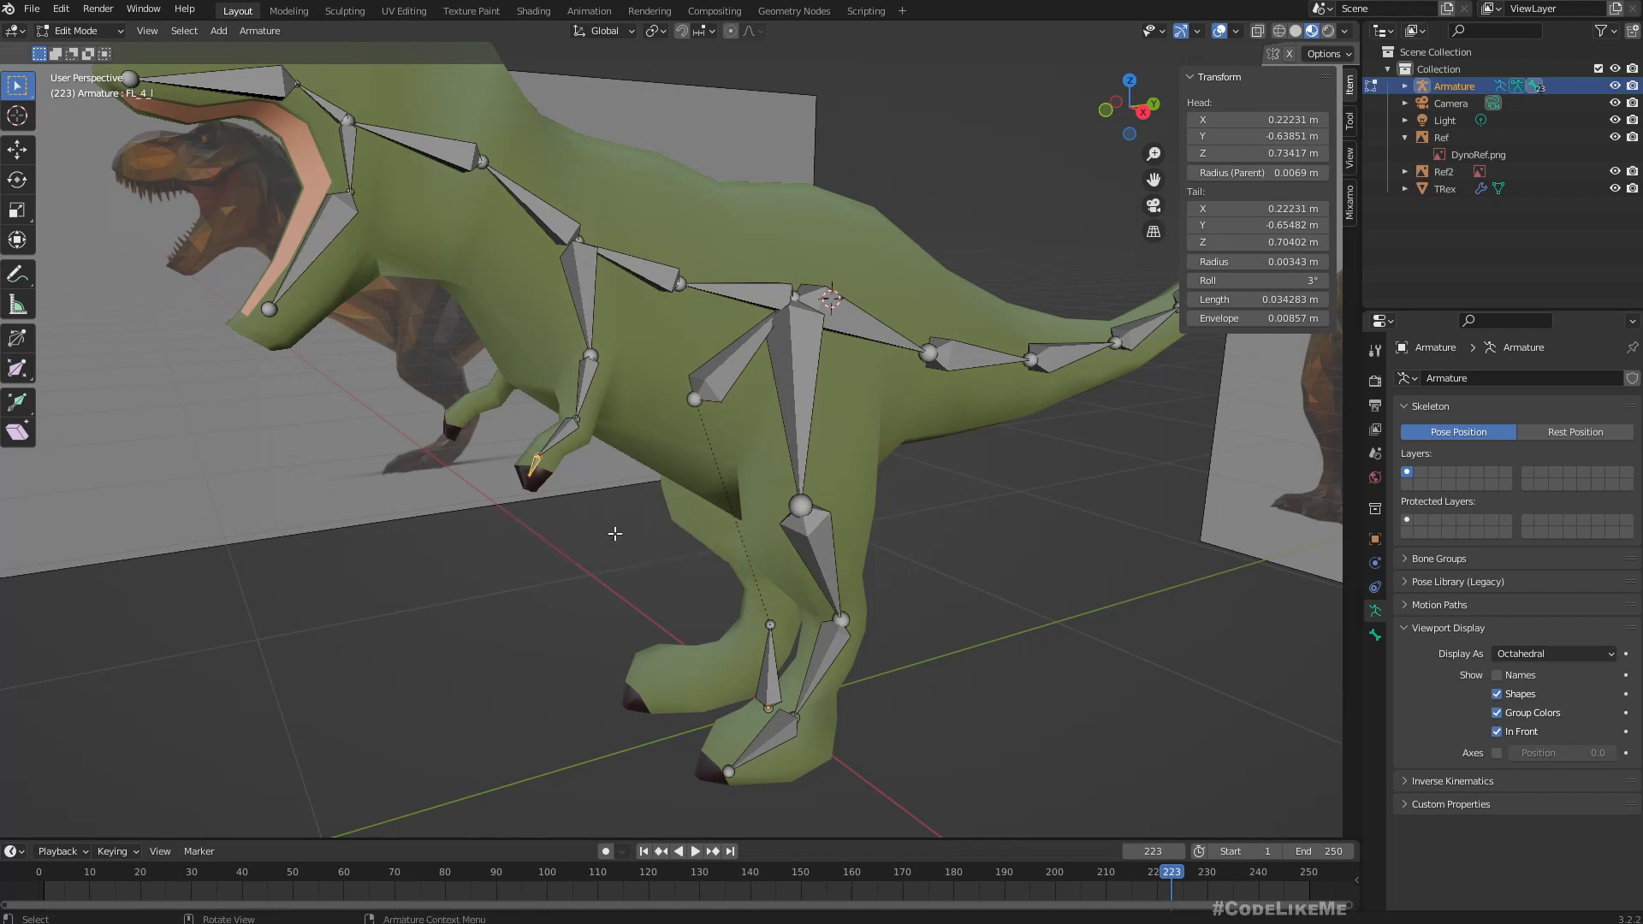
# Check the names of the forearm bone and the upper arm bone.
pyautogui.click(560, 437)
pyautogui.press('F2')
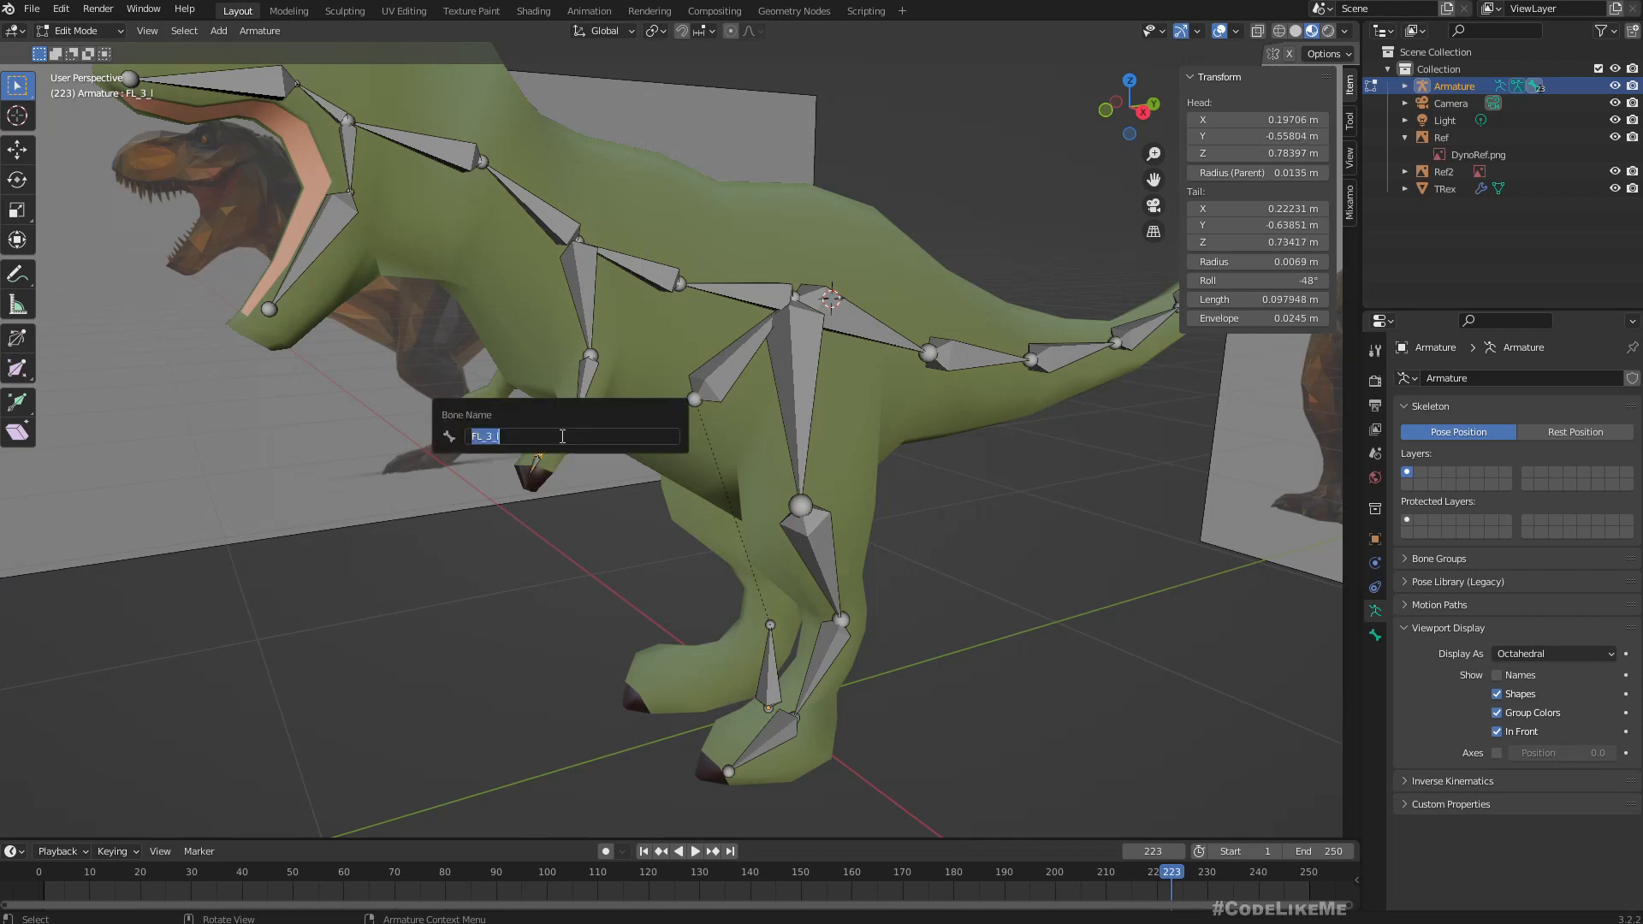
pyautogui.click(583, 385)
pyautogui.press('F2')
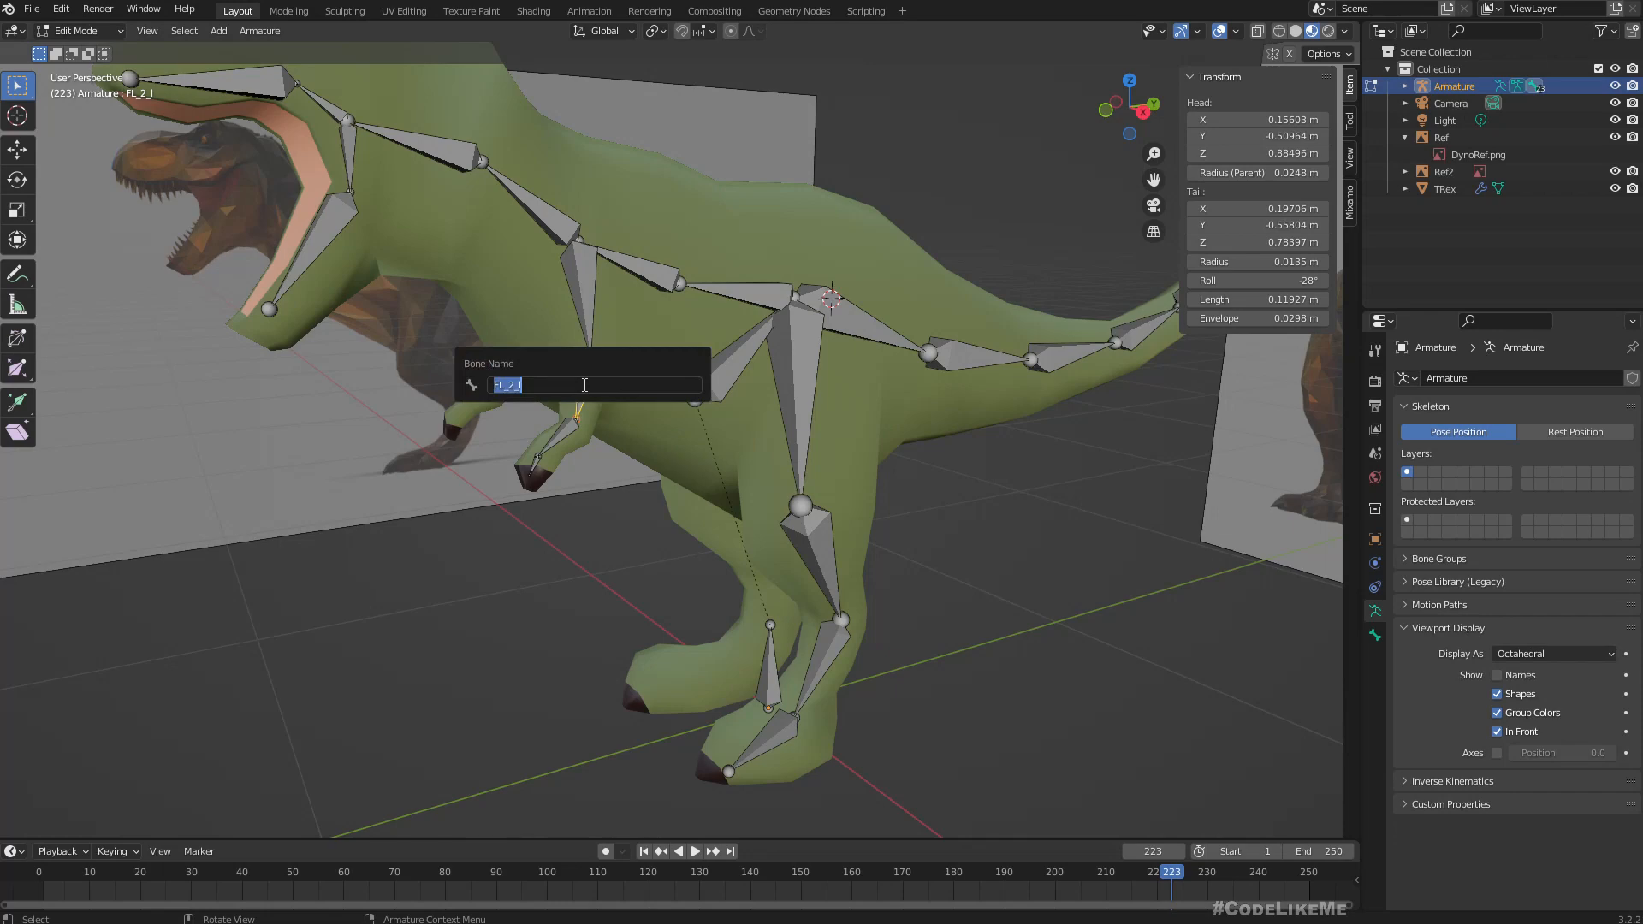
pyautogui.press('Escape')
# Symmetrize the four leg bones and four arm bones on the named side onto the other side of the armature.
pyautogui.moveTo(611, 503); pyautogui.dragTo(632, 534, button='middle')
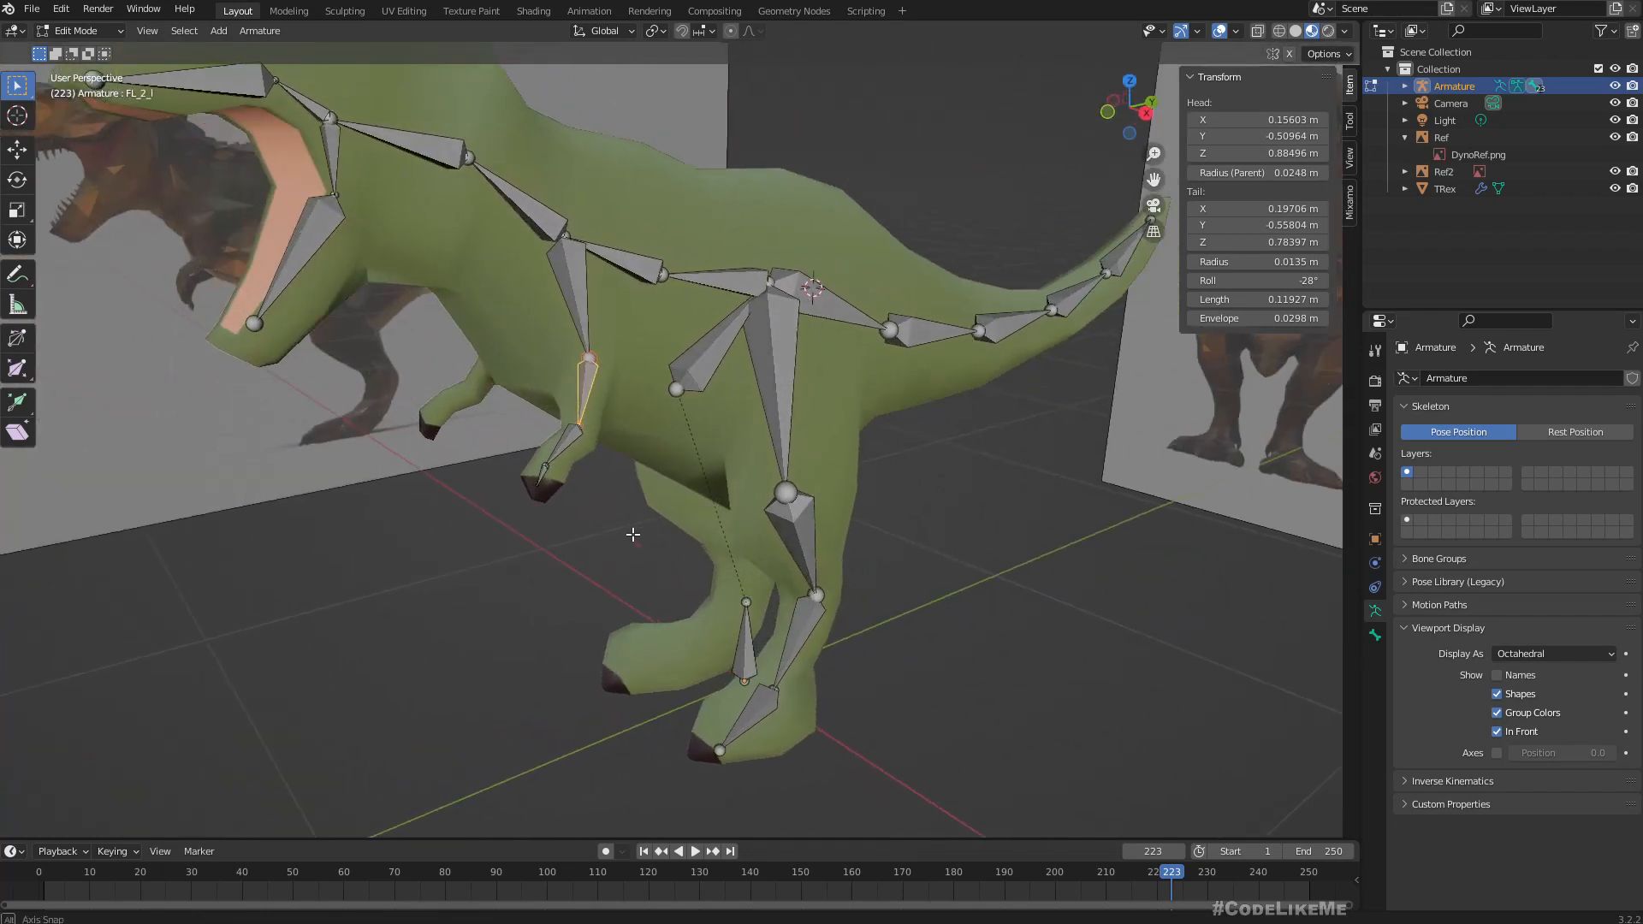
pyautogui.click(780, 390)
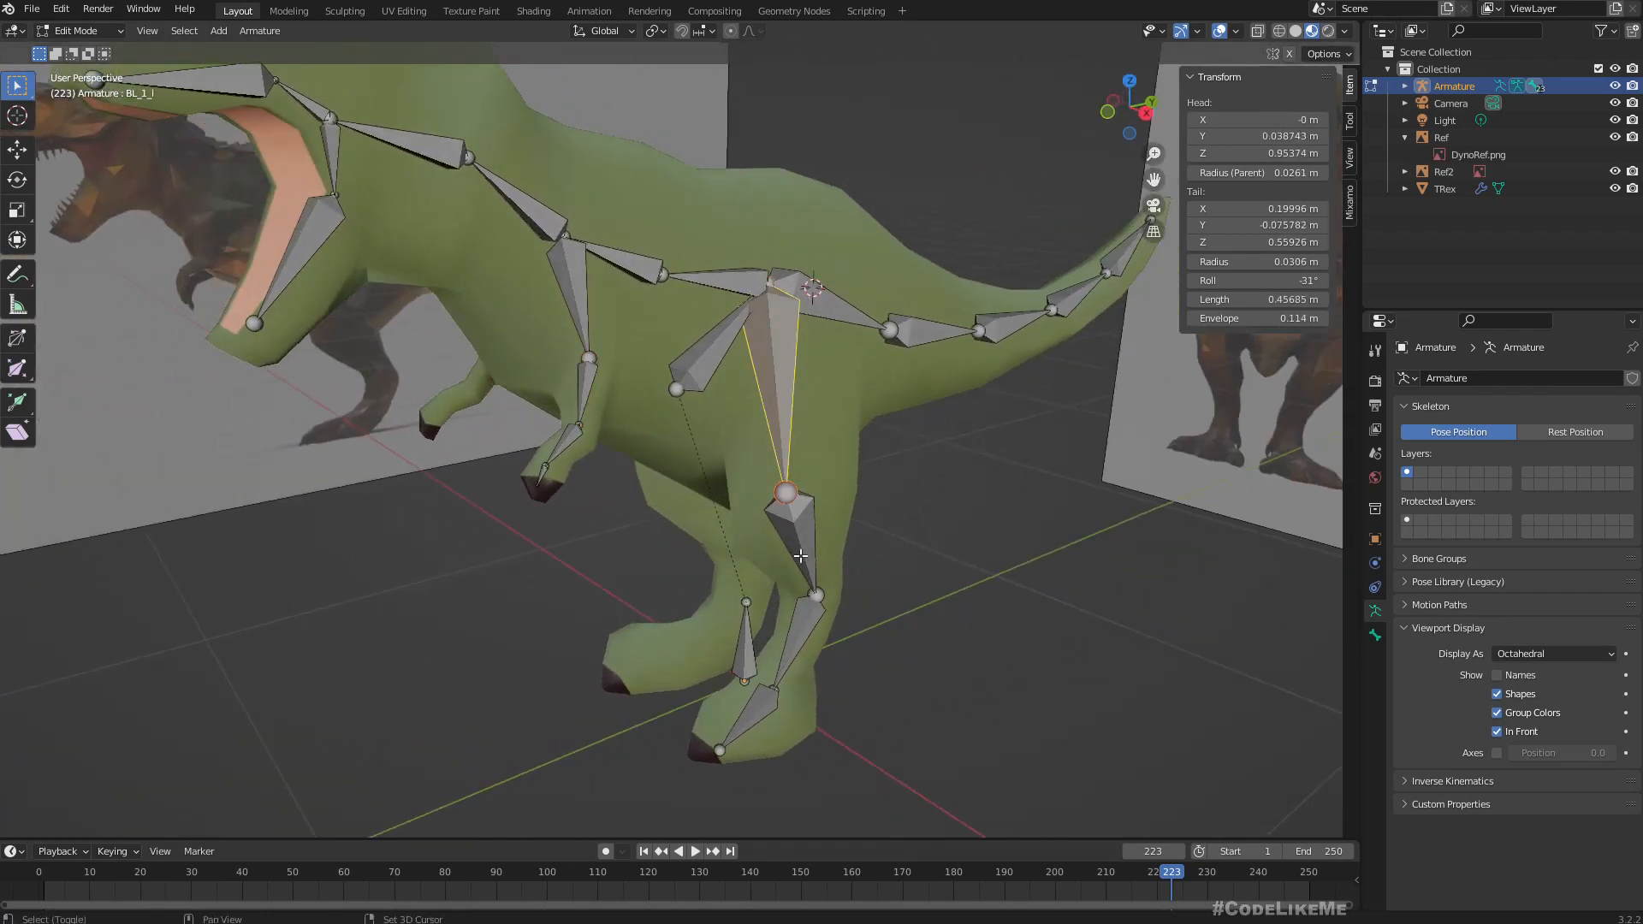
pyautogui.keyDown('shift'); pyautogui.click(801, 556); pyautogui.keyUp('shift')
pyautogui.keyDown('shift'); pyautogui.click(801, 631); pyautogui.keyUp('shift')
pyautogui.keyDown('shift'); pyautogui.click(764, 693); pyautogui.keyUp('shift')
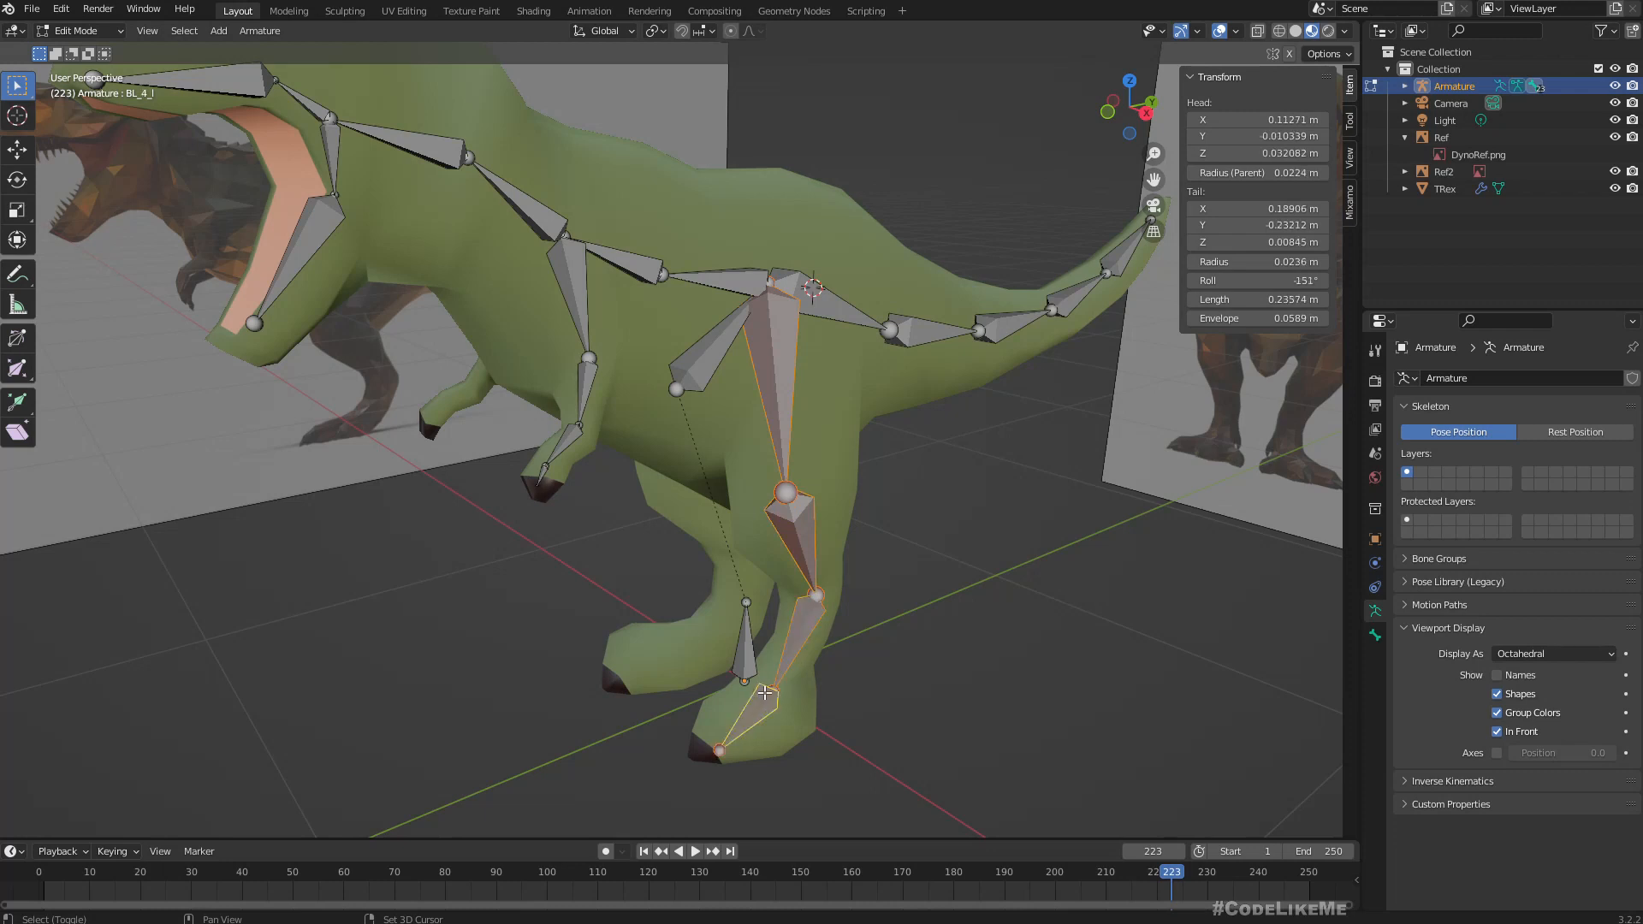
pyautogui.keyDown('shift'); pyautogui.click(574, 280); pyautogui.keyUp('shift')
pyautogui.keyDown('shift'); pyautogui.click(586, 374); pyautogui.keyUp('shift')
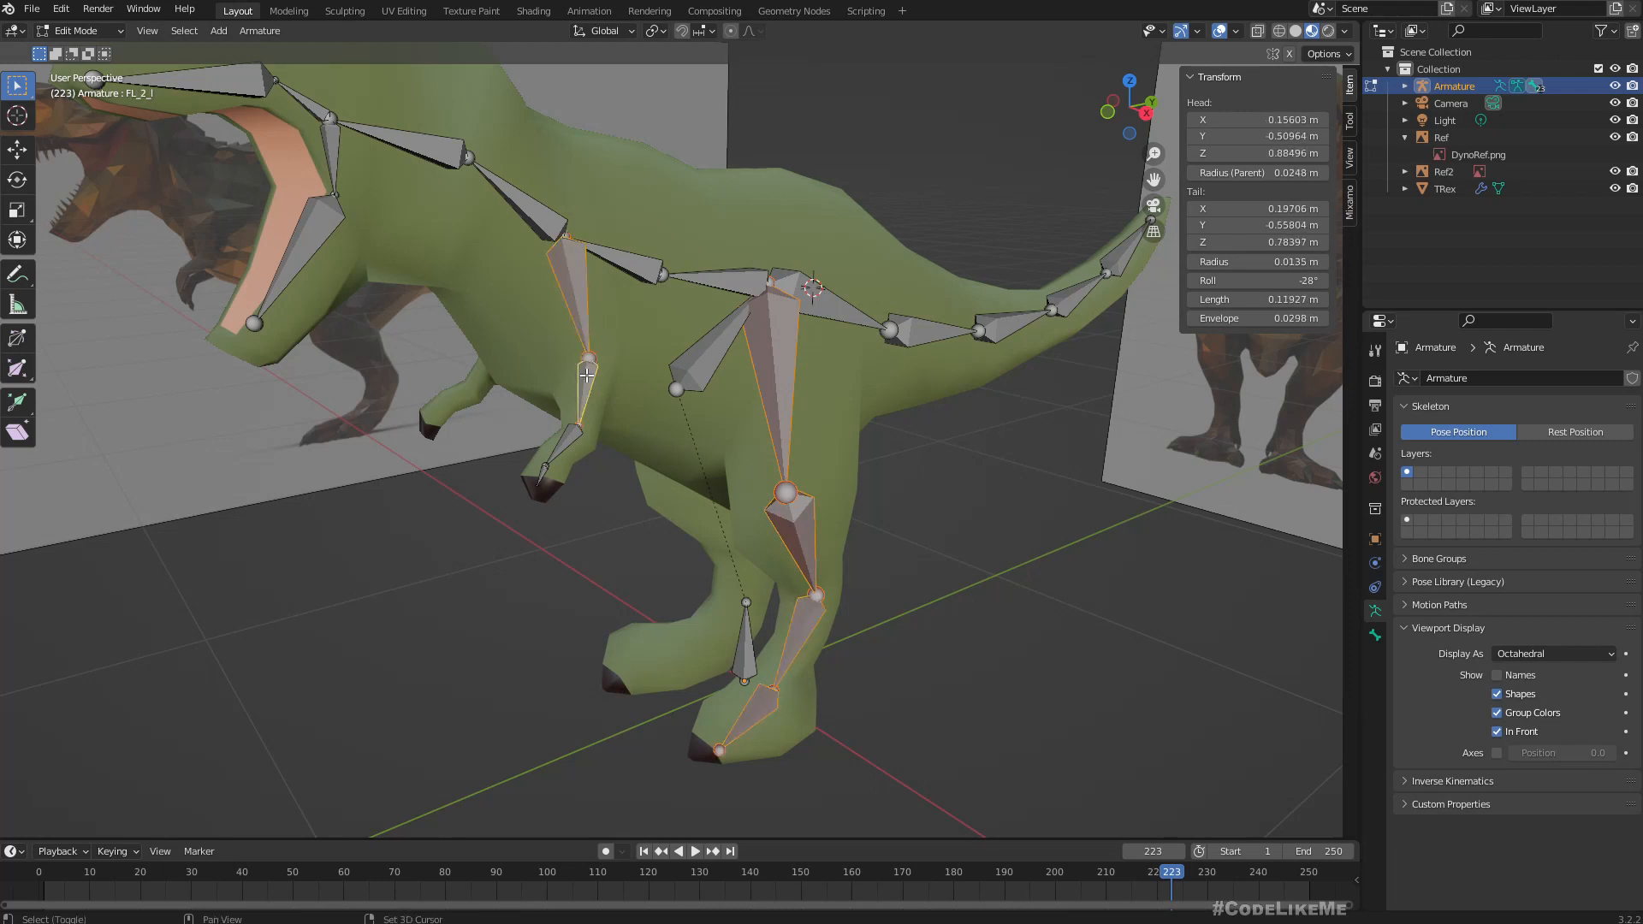
pyautogui.keyDown('shift'); pyautogui.click(565, 439); pyautogui.keyUp('shift')
pyautogui.keyDown('shift'); pyautogui.click(544, 476); pyautogui.keyUp('shift')
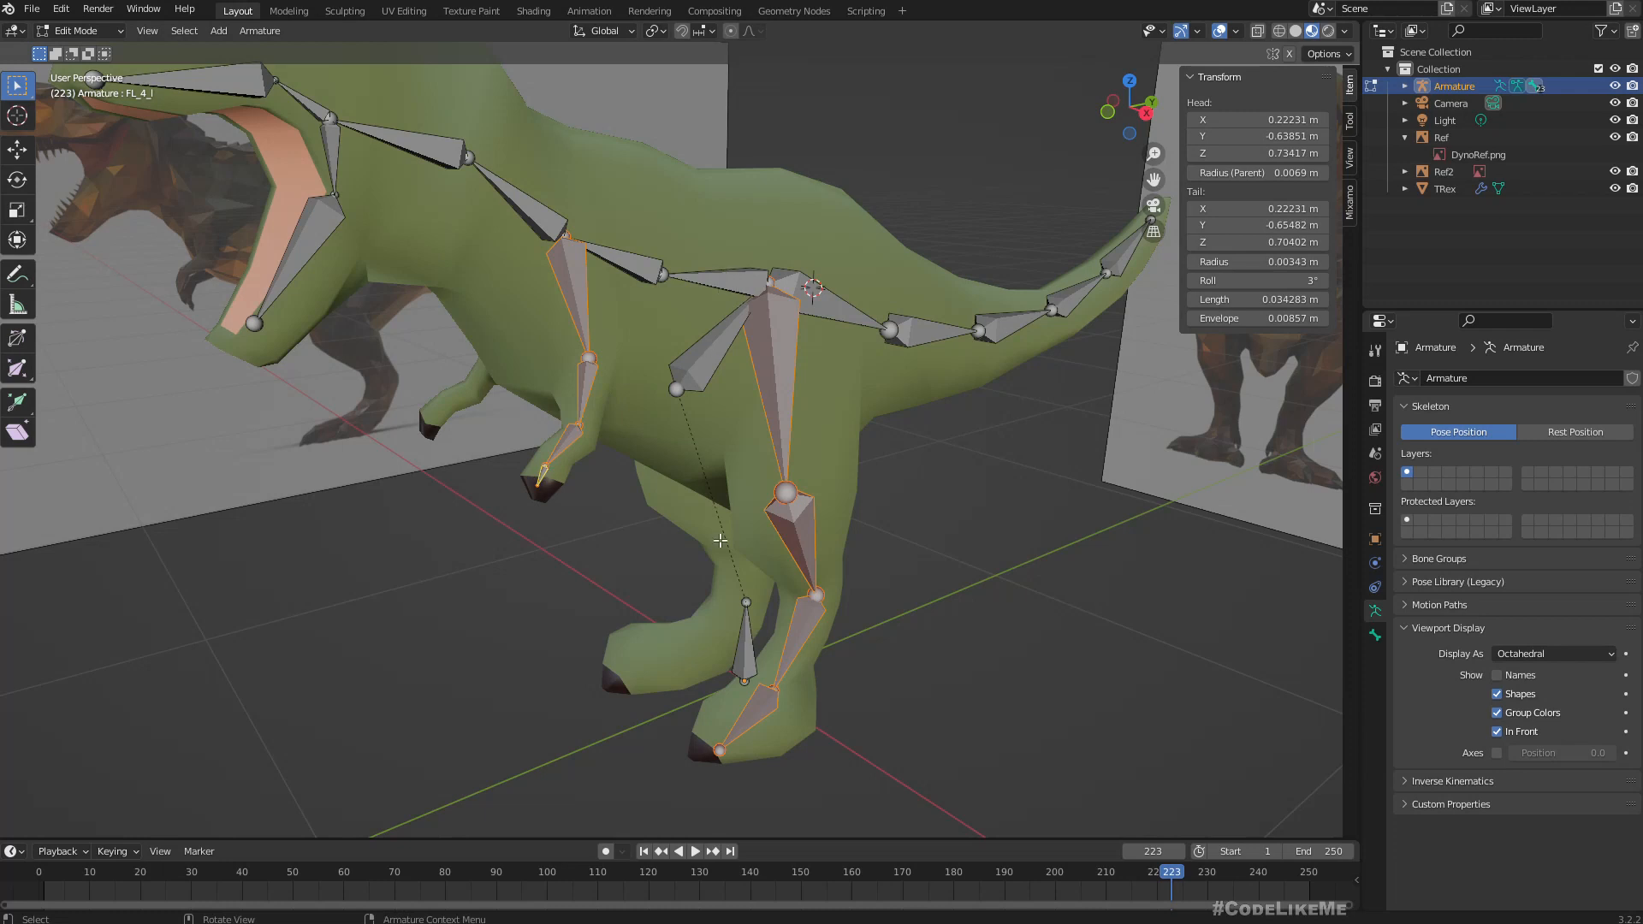
pyautogui.rightClick(746, 648)
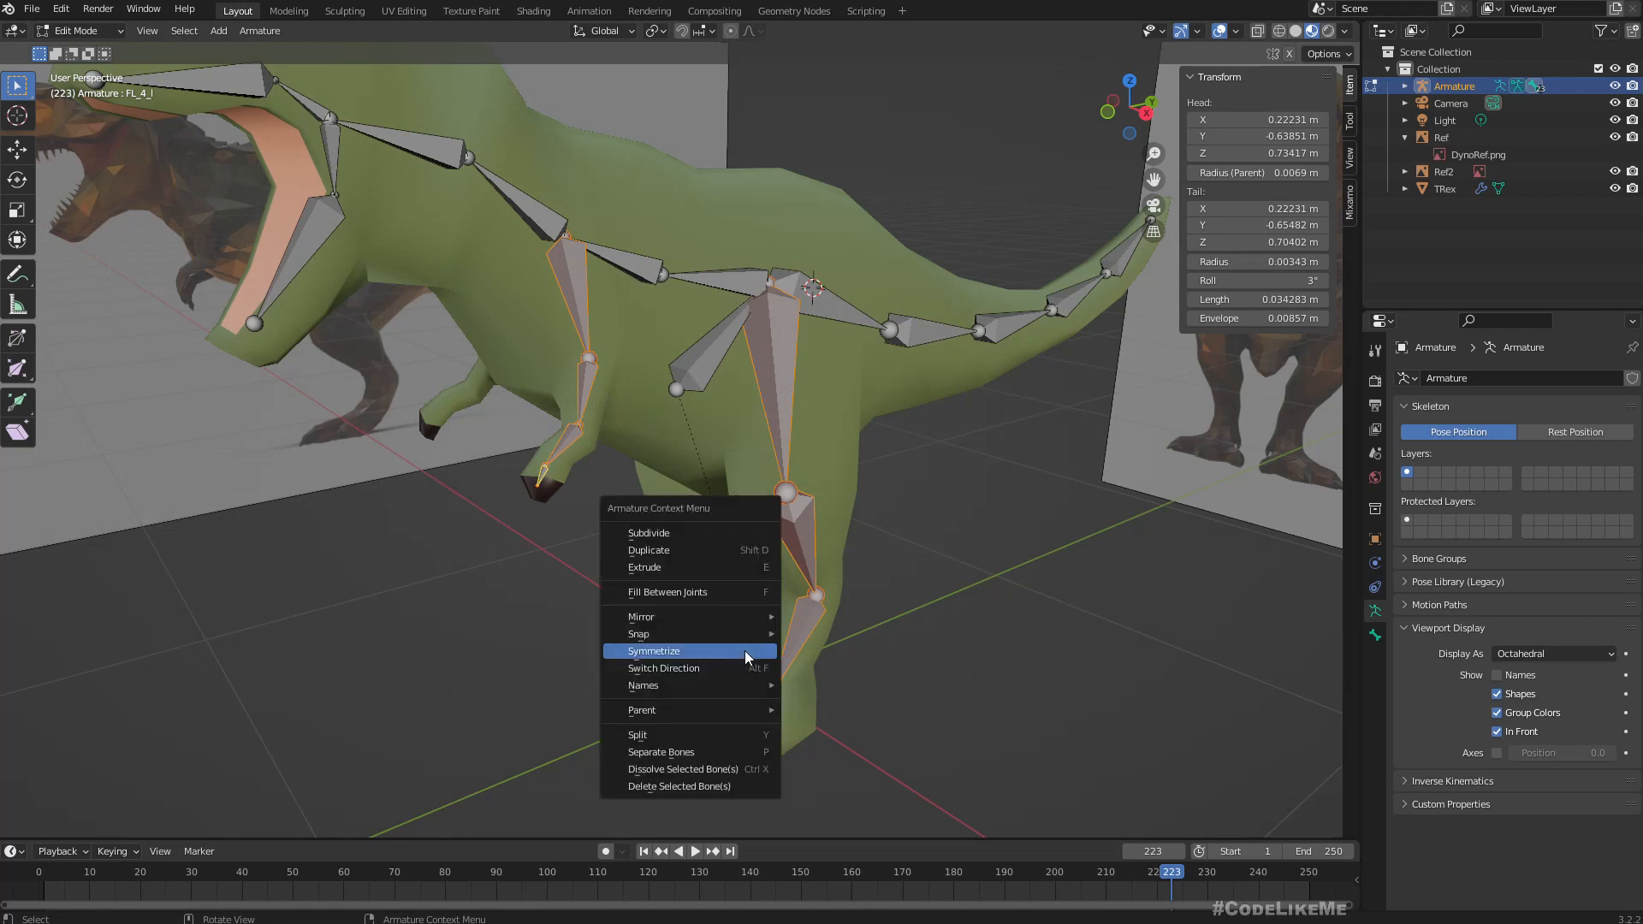
pyautogui.click(672, 652)
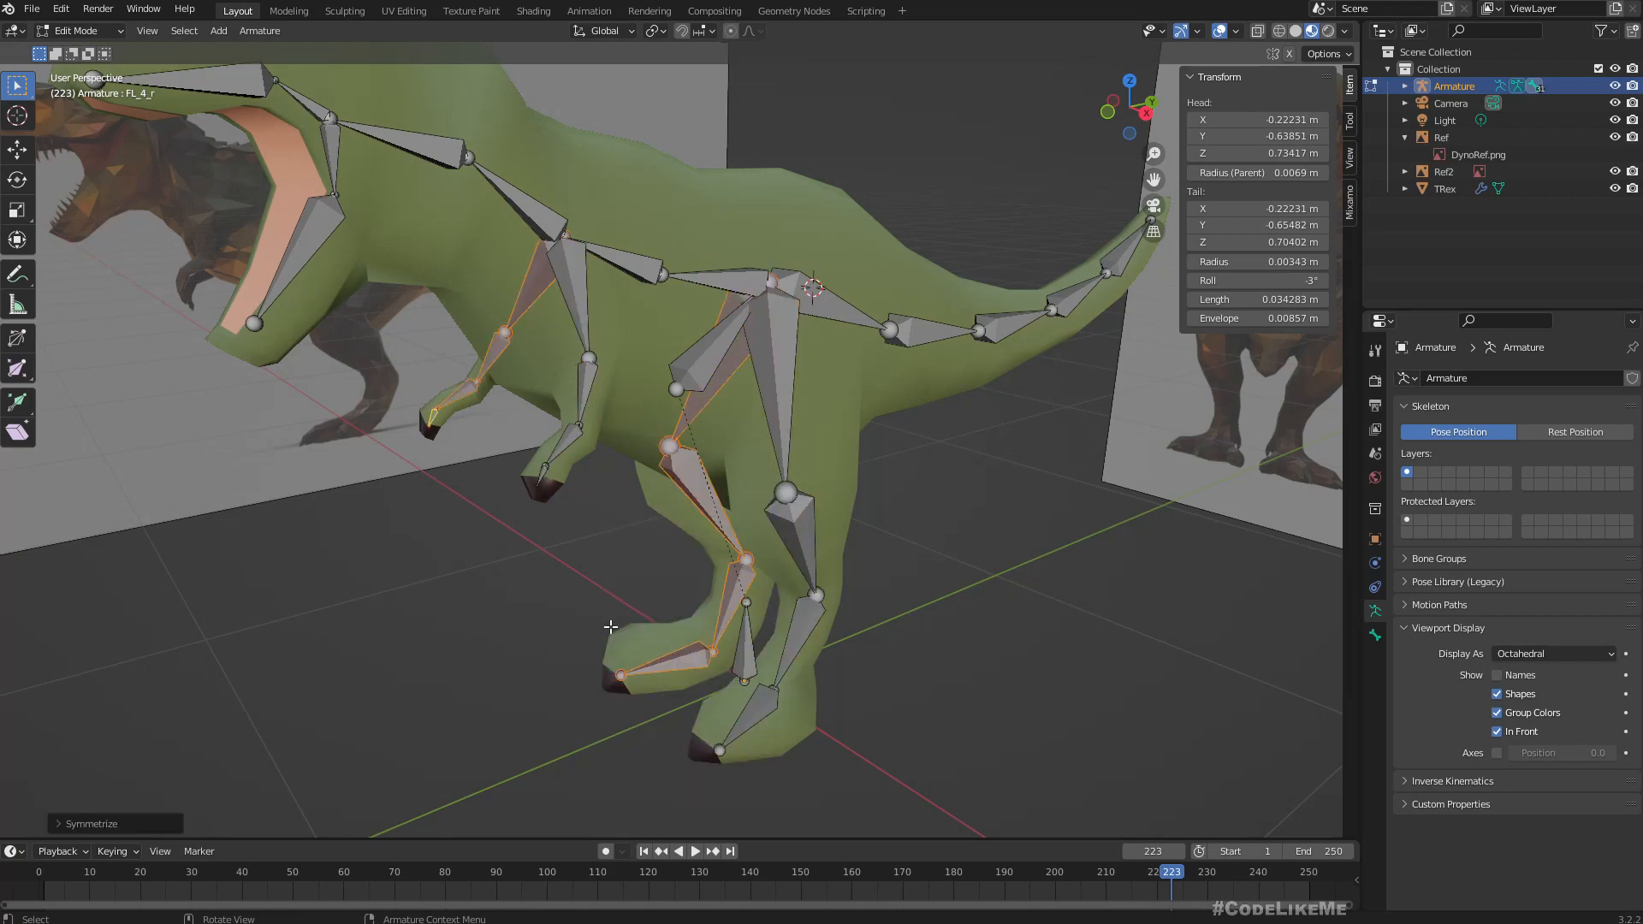
# Select the mirrored shoulder bone and switch the armature to Pose Mode.
pyautogui.moveTo(585, 616); pyautogui.dragTo(1104, 581, button='middle')
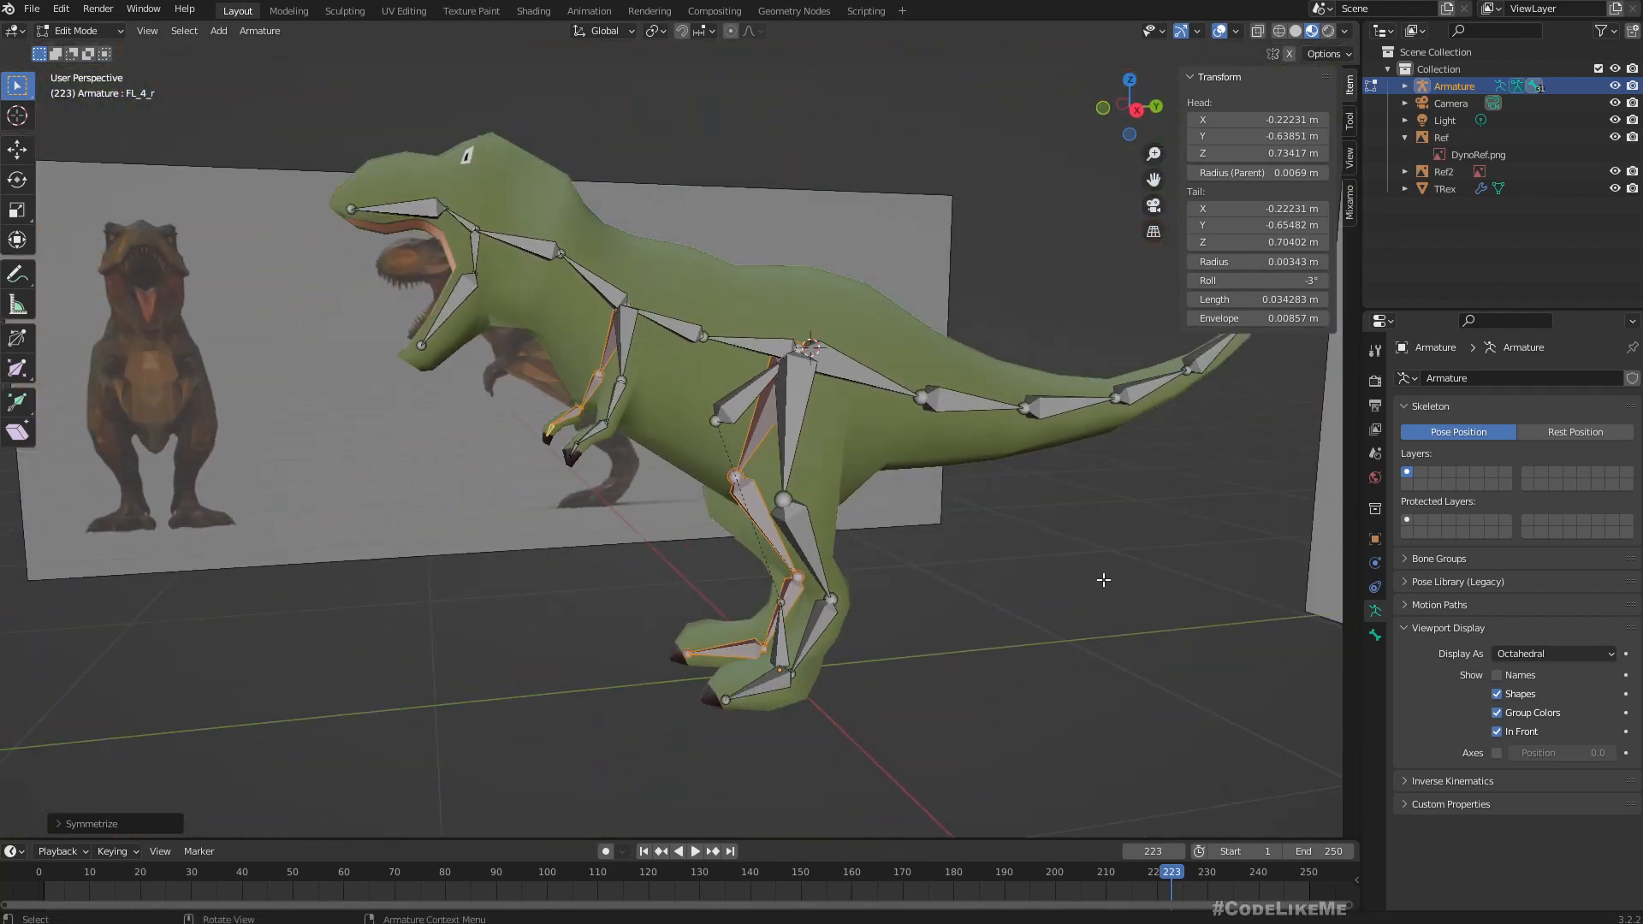
pyautogui.click(610, 349)
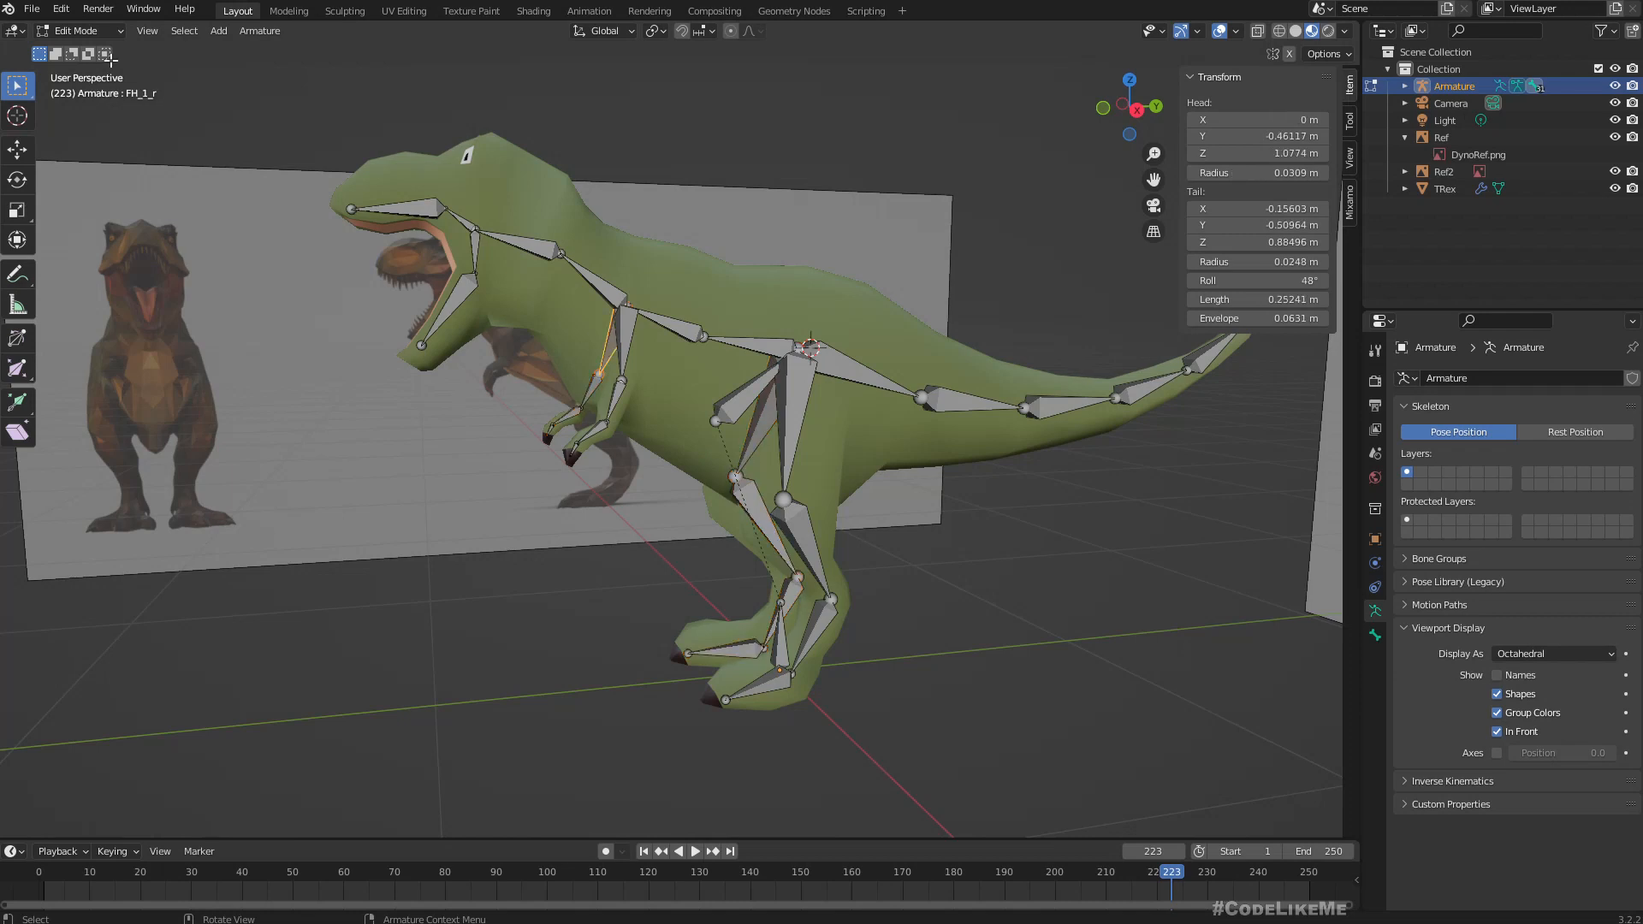
pyautogui.click(77, 31)
pyautogui.click(72, 89)
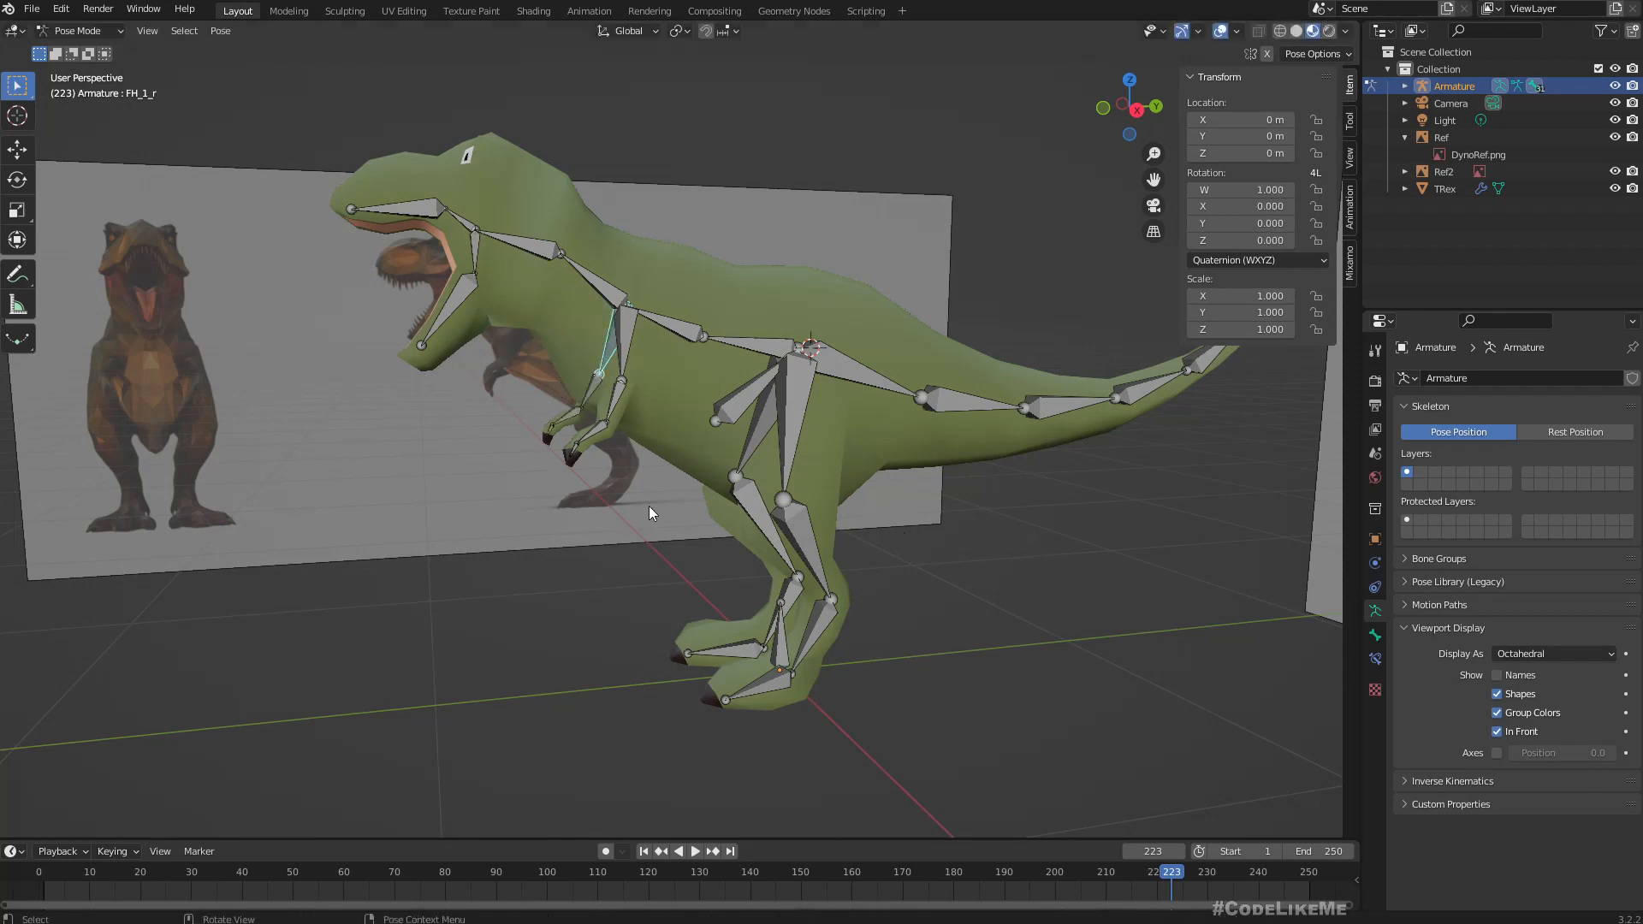
# Try rotating the mirrored thigh bone to test how its leg chain follows.
pyautogui.moveTo(652, 506); pyautogui.dragTo(693, 550, button='middle')
pyautogui.click(472, 442)
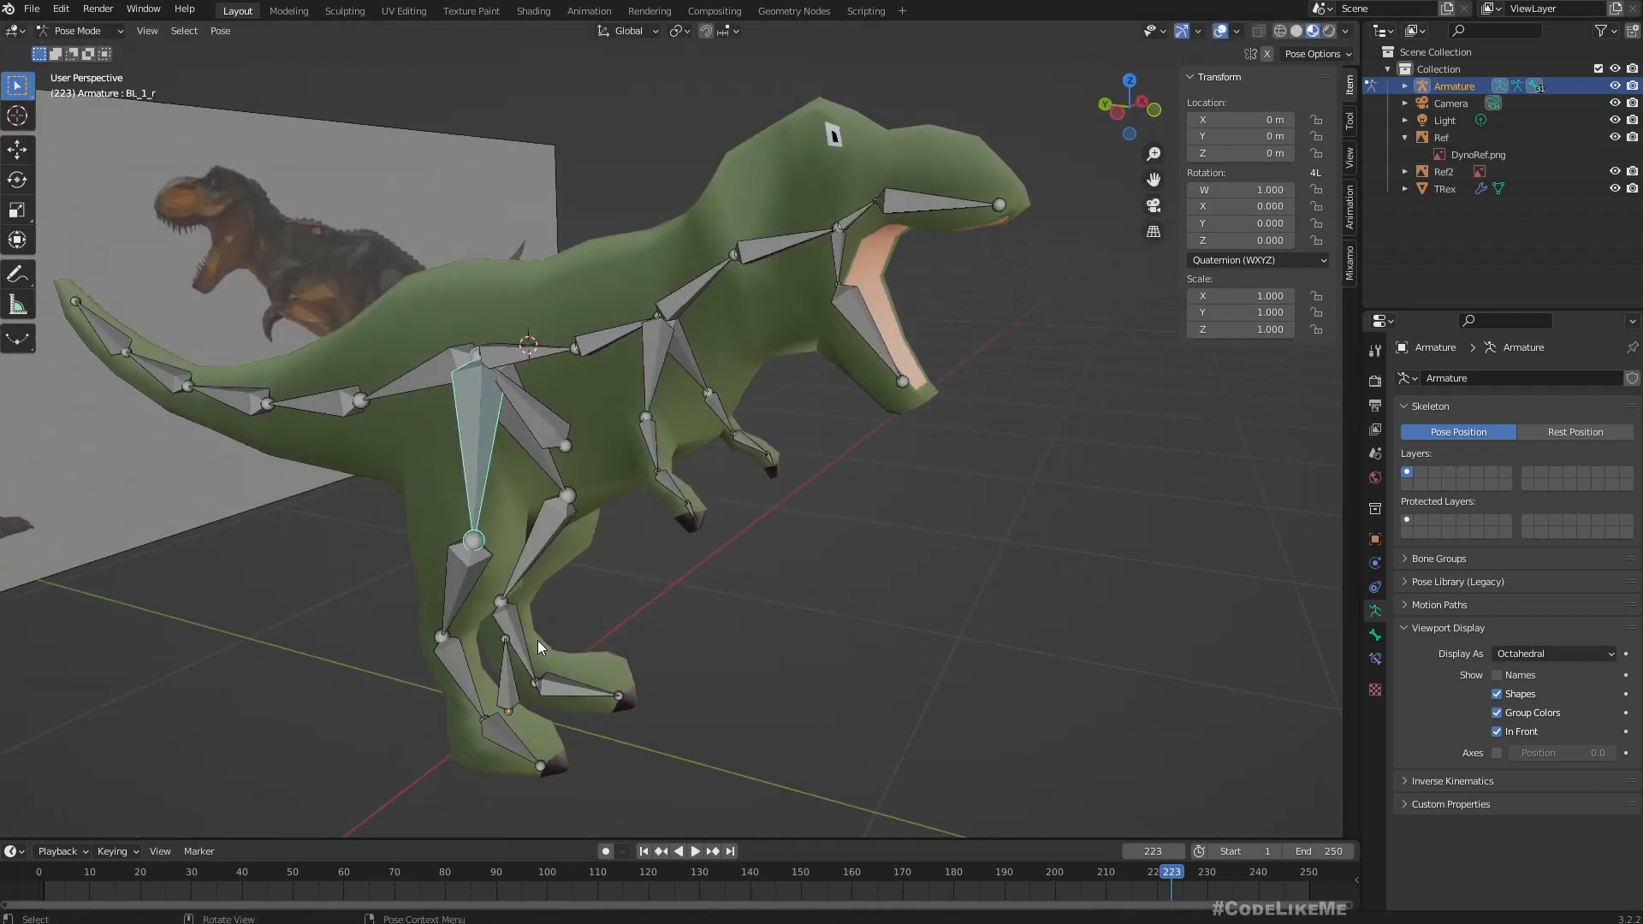
pyautogui.press('r')
pyautogui.press('Escape')
# Examine how the leg bones fit the mesh in the right orthographic view, selecting the lower leg bone BL_3_l.
pyautogui.moveTo(853, 681); pyautogui.dragTo(813, 588, button='middle')
pyautogui.click(718, 204)
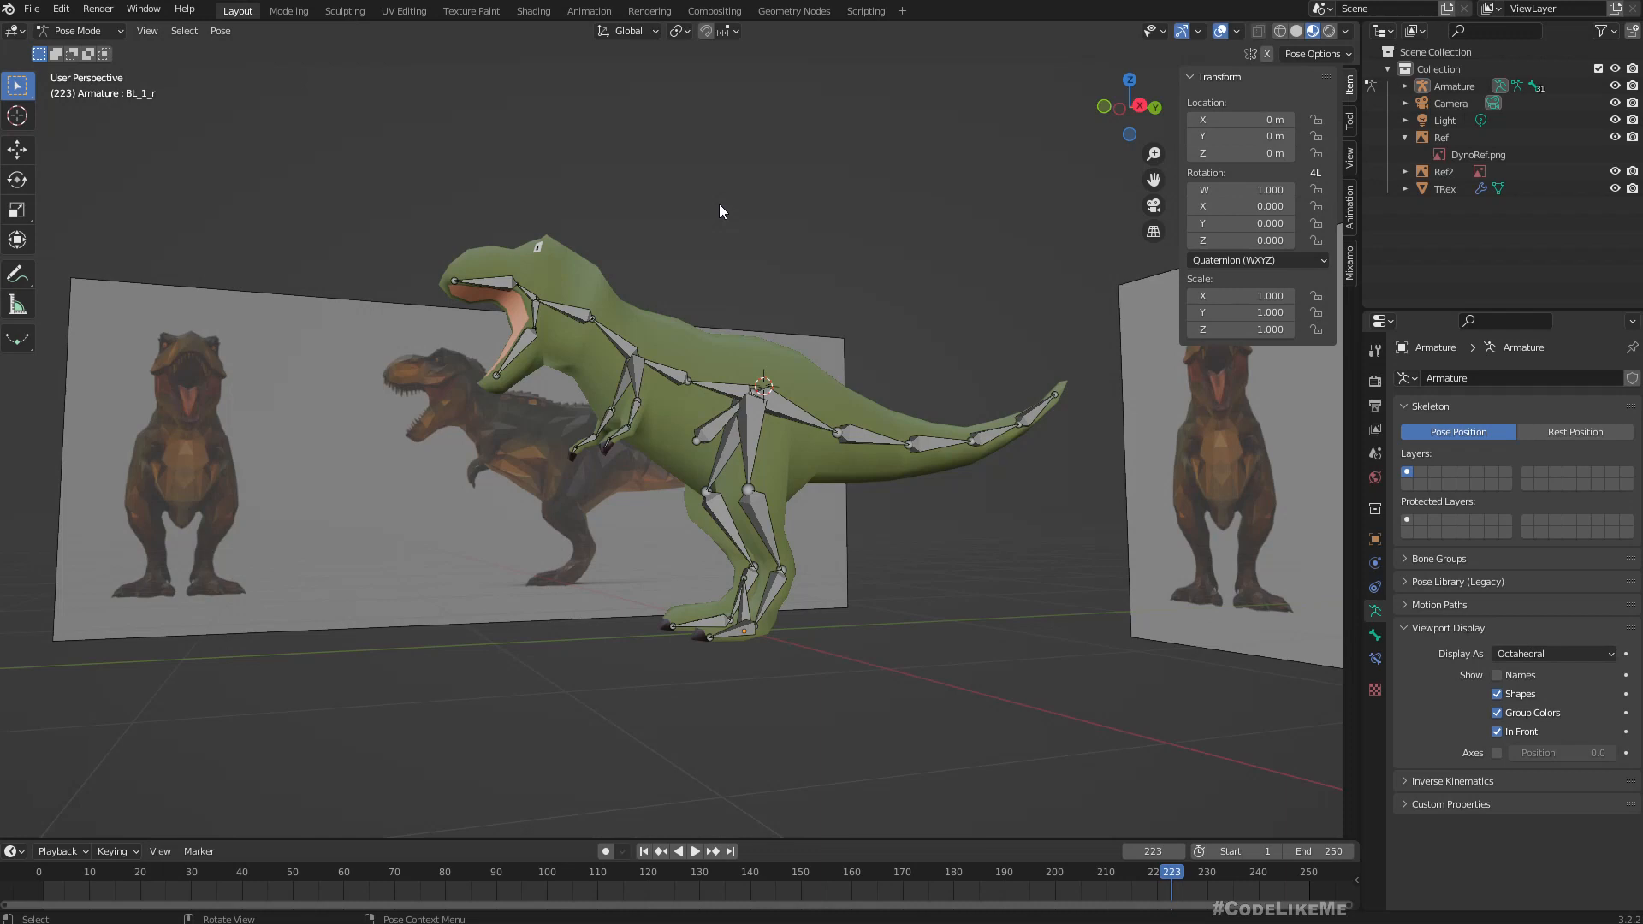
pyautogui.scroll(1, 726, 207)
pyautogui.moveTo(823, 274); pyautogui.dragTo(803, 293, button='middle')
pyautogui.press('KP_3')
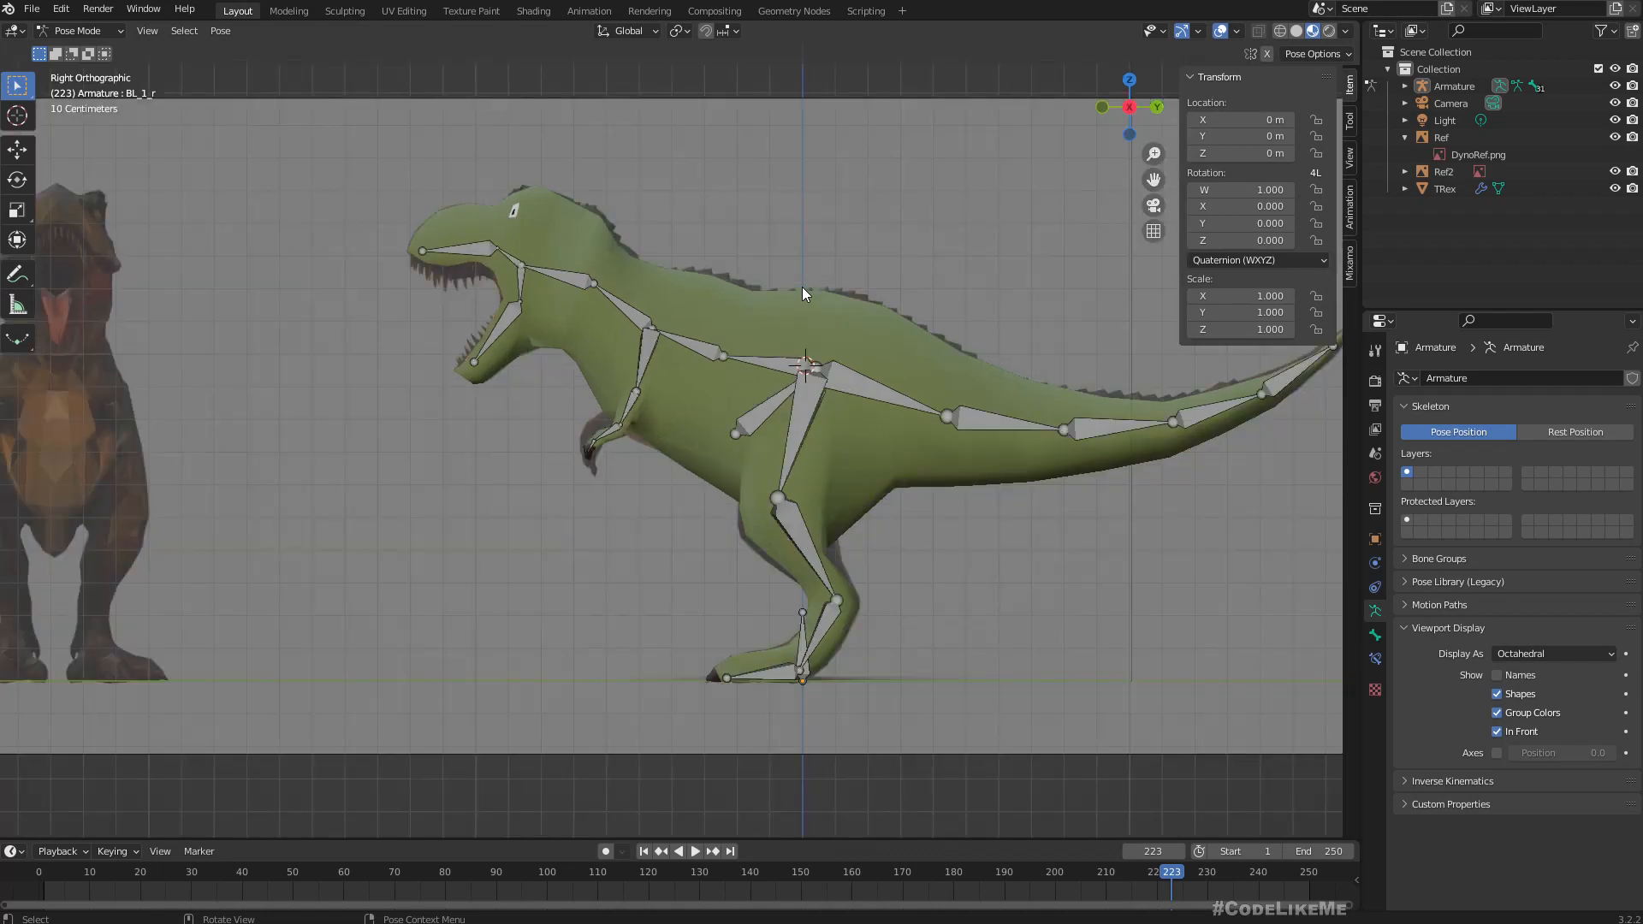
pyautogui.scroll(5, 866, 668)
pyautogui.keyDown('shift'); pyautogui.moveTo(999, 690); pyautogui.dragTo(768, 494, button='middle'); pyautogui.keyUp('shift')
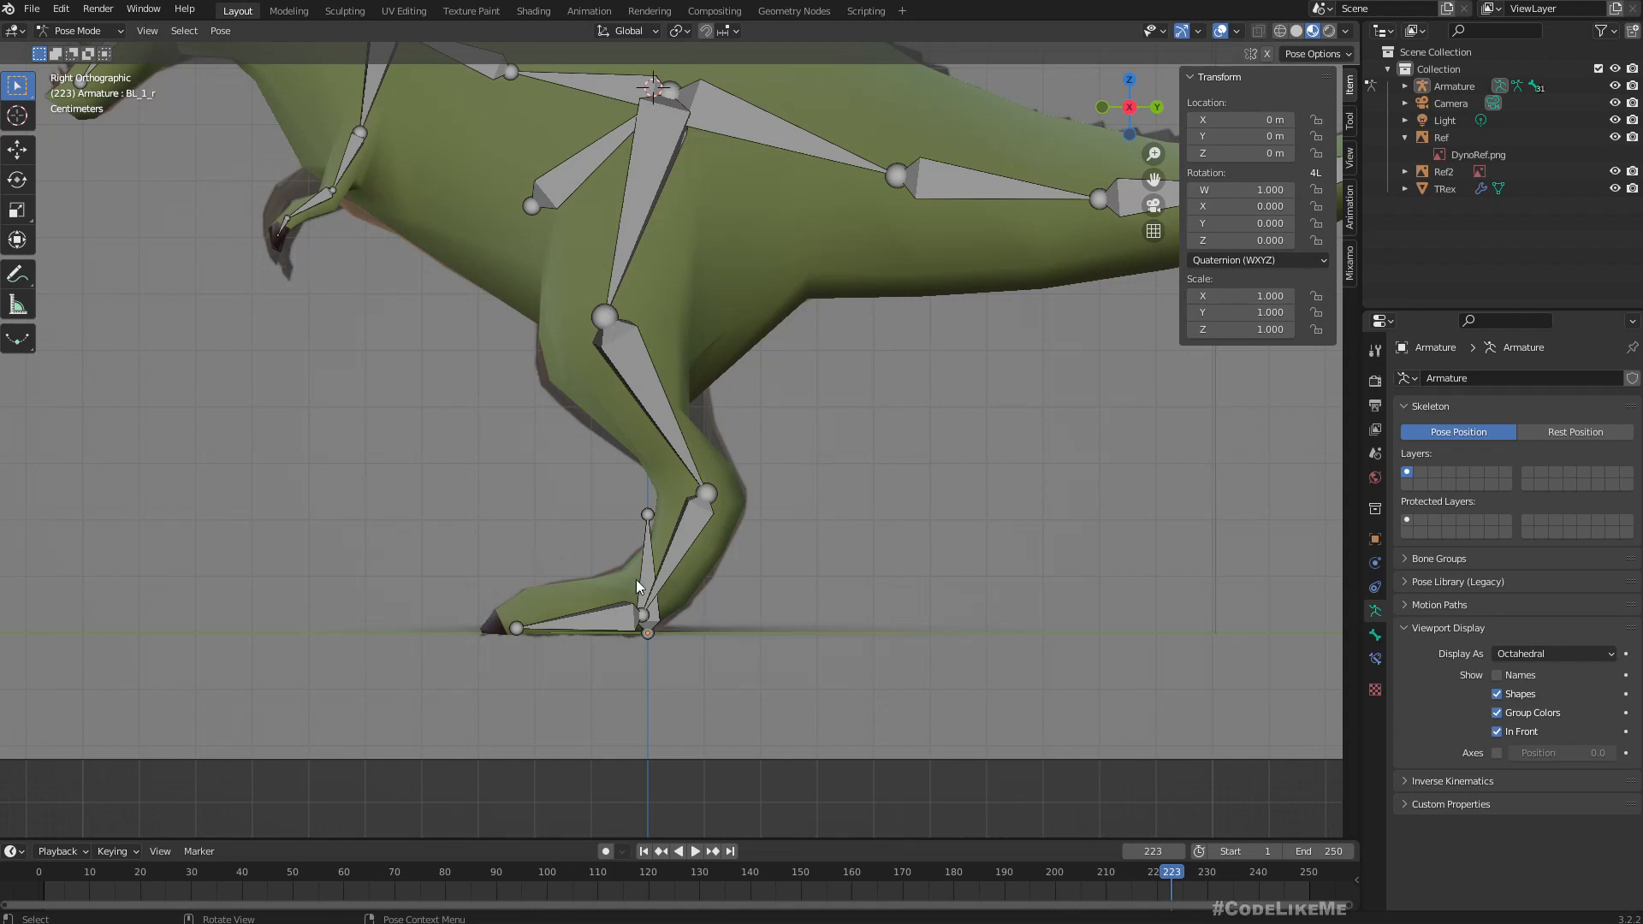
pyautogui.scroll(-3, 635, 578)
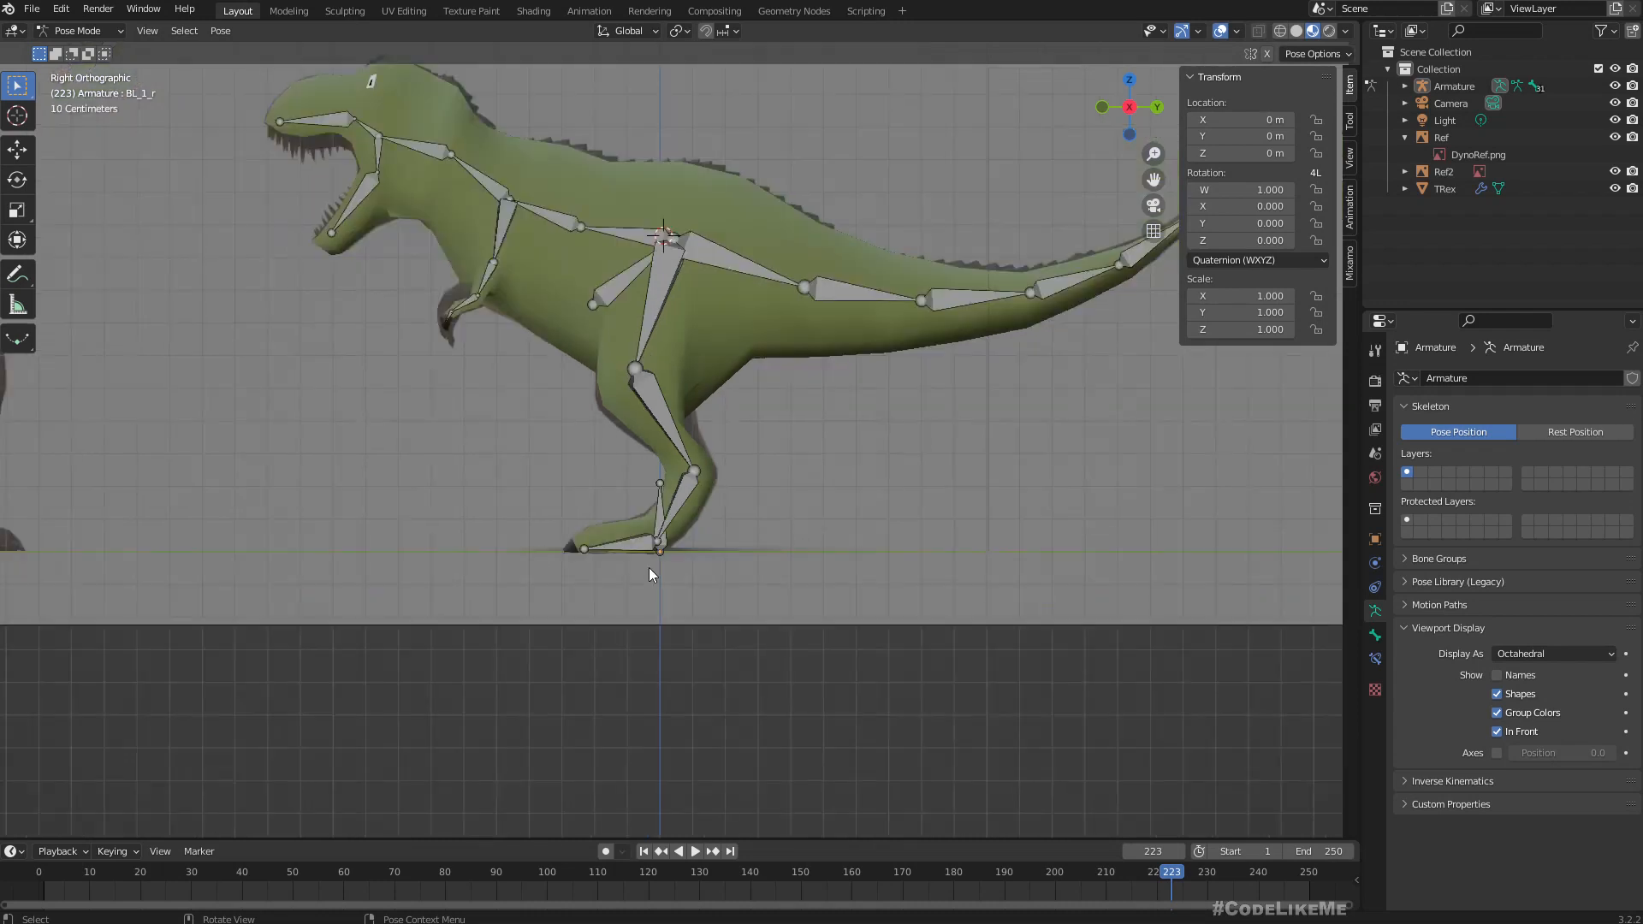
pyautogui.click(686, 496)
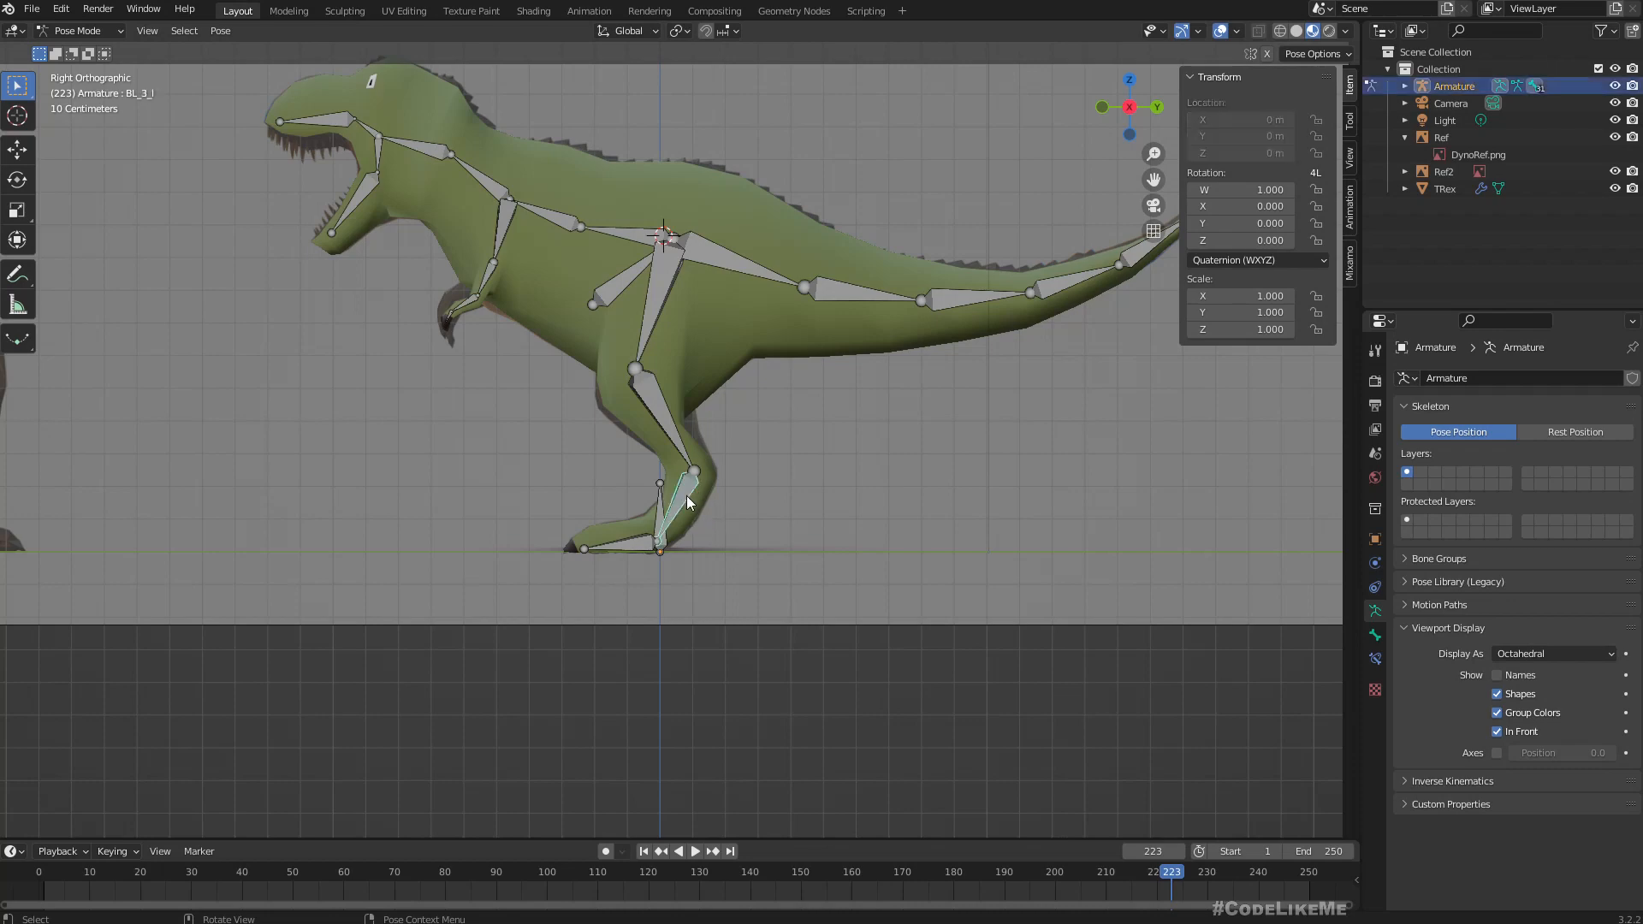
pyautogui.moveTo(687, 496); pyautogui.dragTo(726, 551, button='middle')
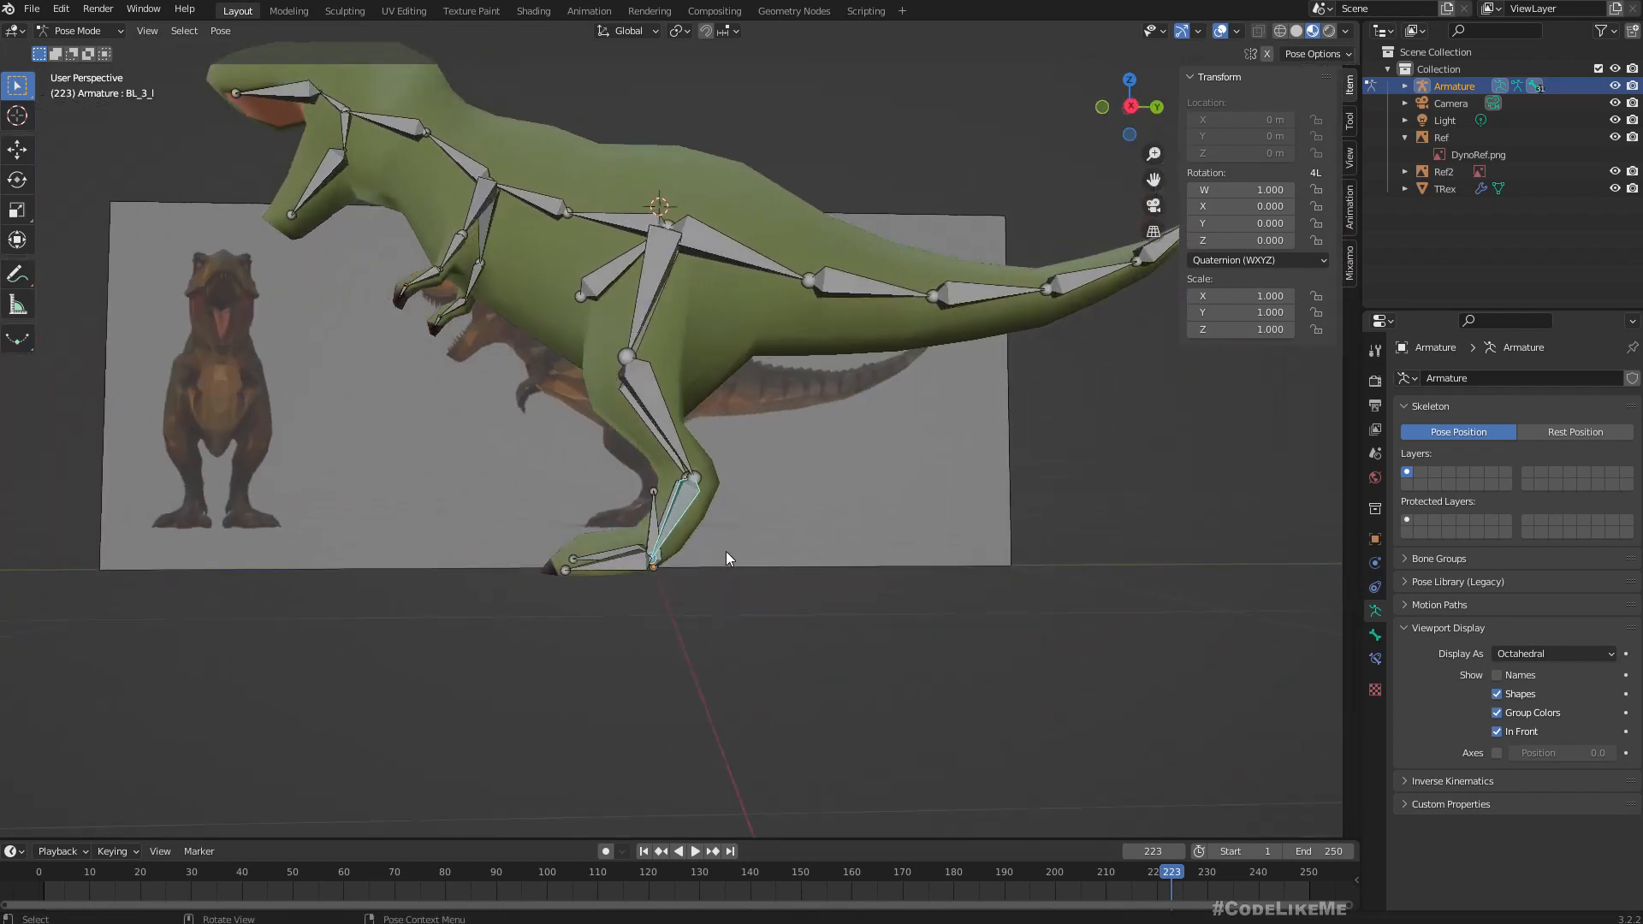
pyautogui.click(77, 31)
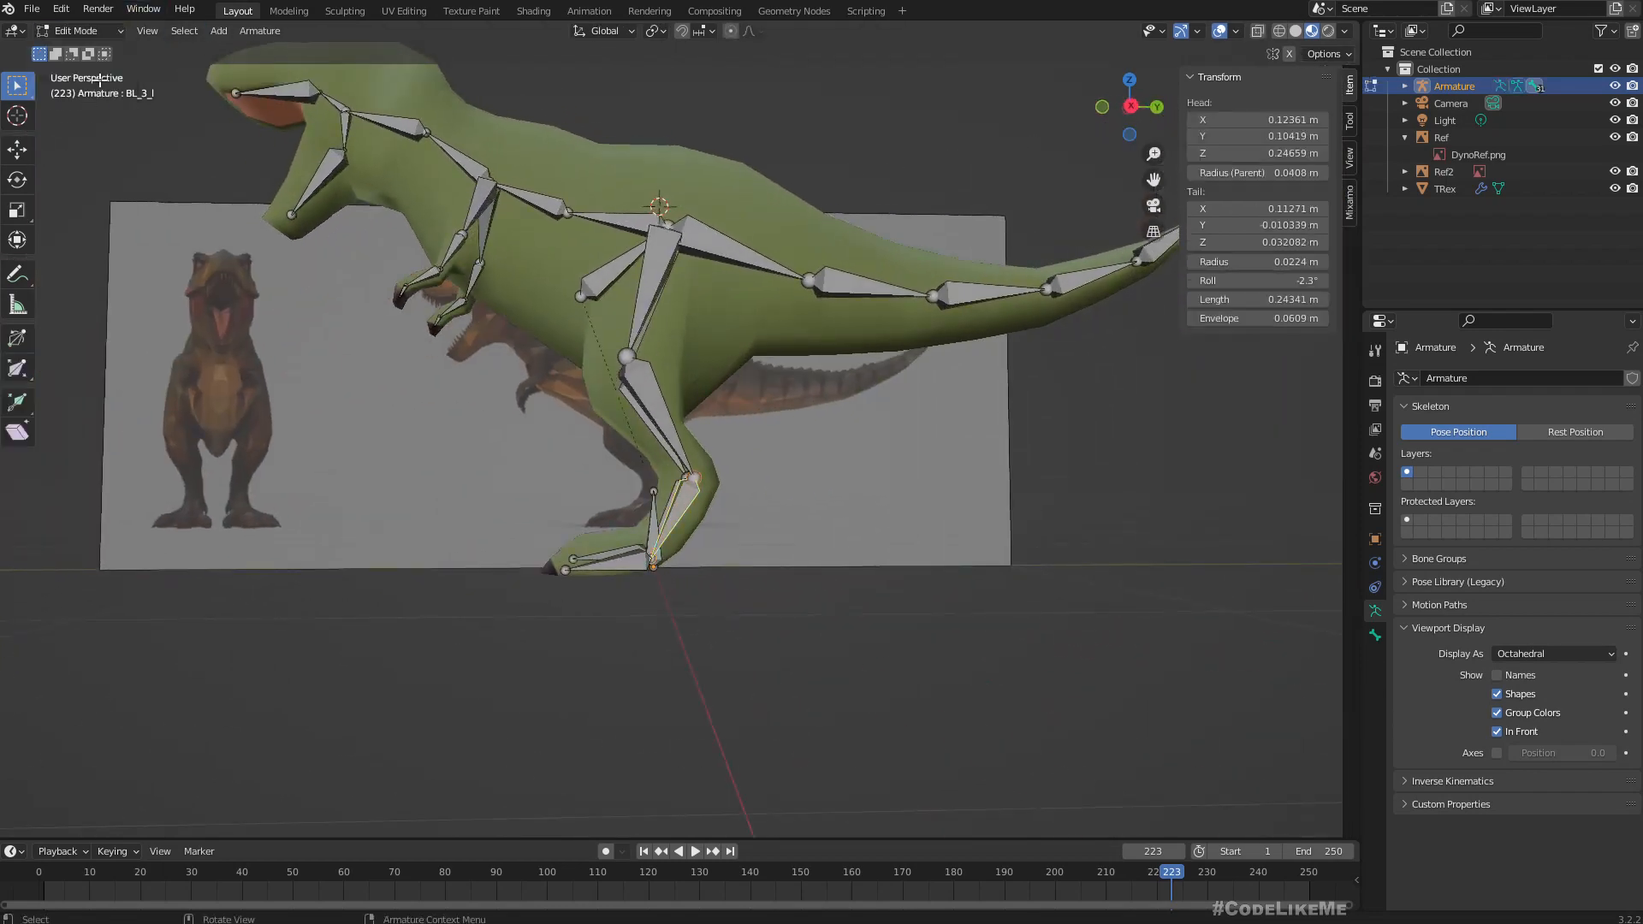
pyautogui.click(77, 70)
pyautogui.click(73, 33)
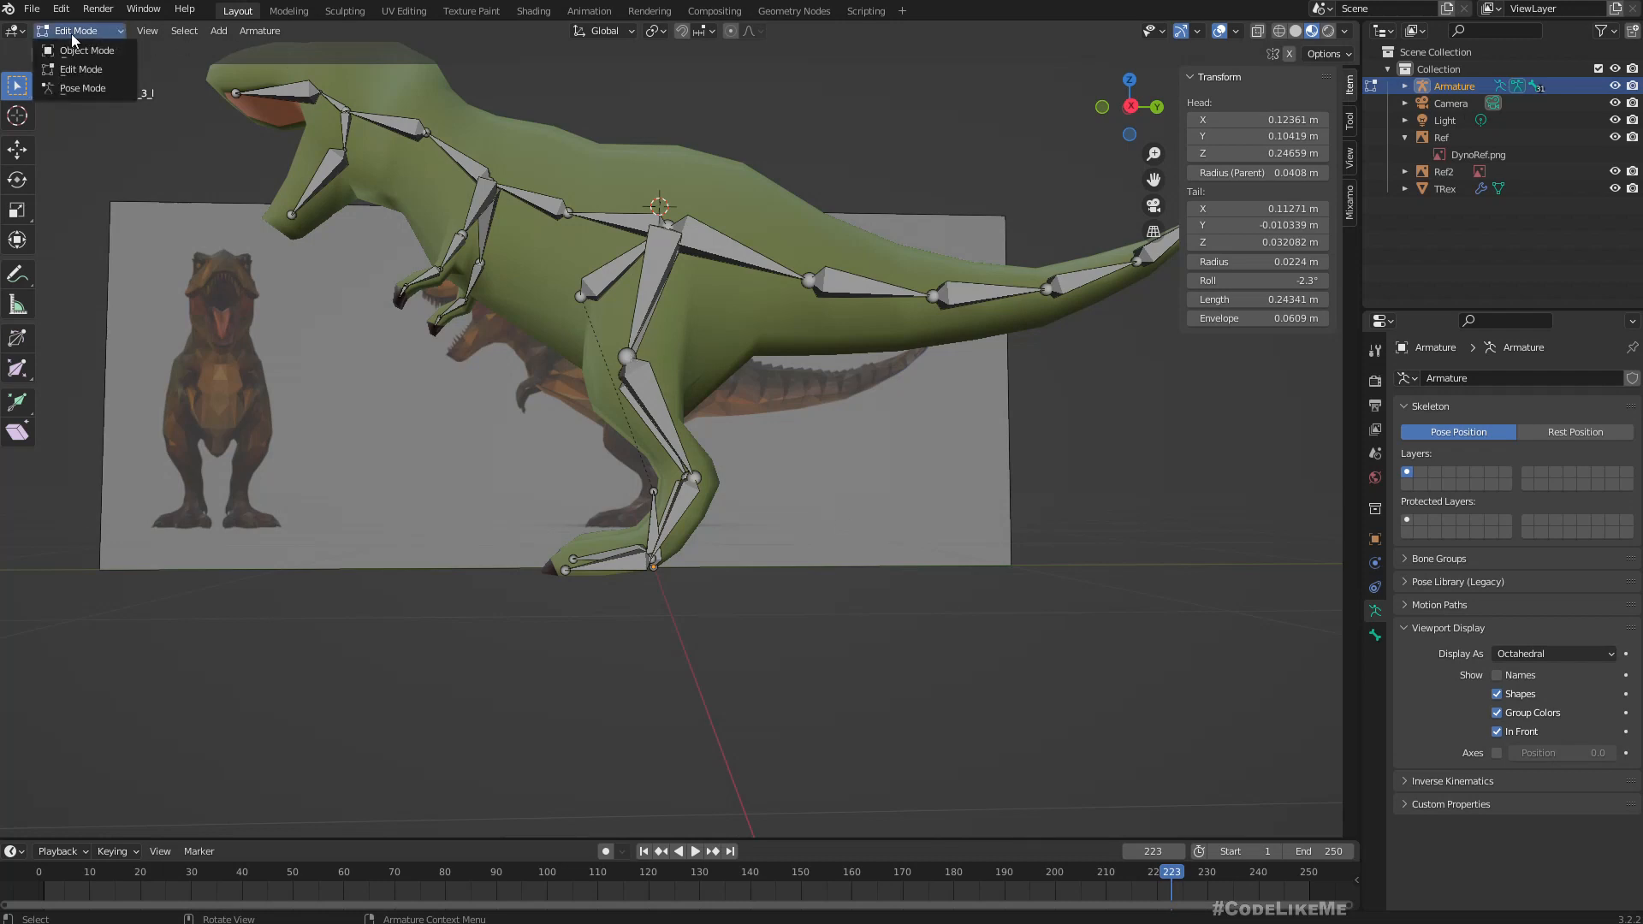
pyautogui.click(73, 89)
# Try rotating the thigh bone BL_1_l and the foot bone BL_4_l to test how the leg moves.
pyautogui.click(649, 255)
pyautogui.moveTo(654, 268); pyautogui.dragTo(863, 333, button='middle')
pyautogui.press('r')
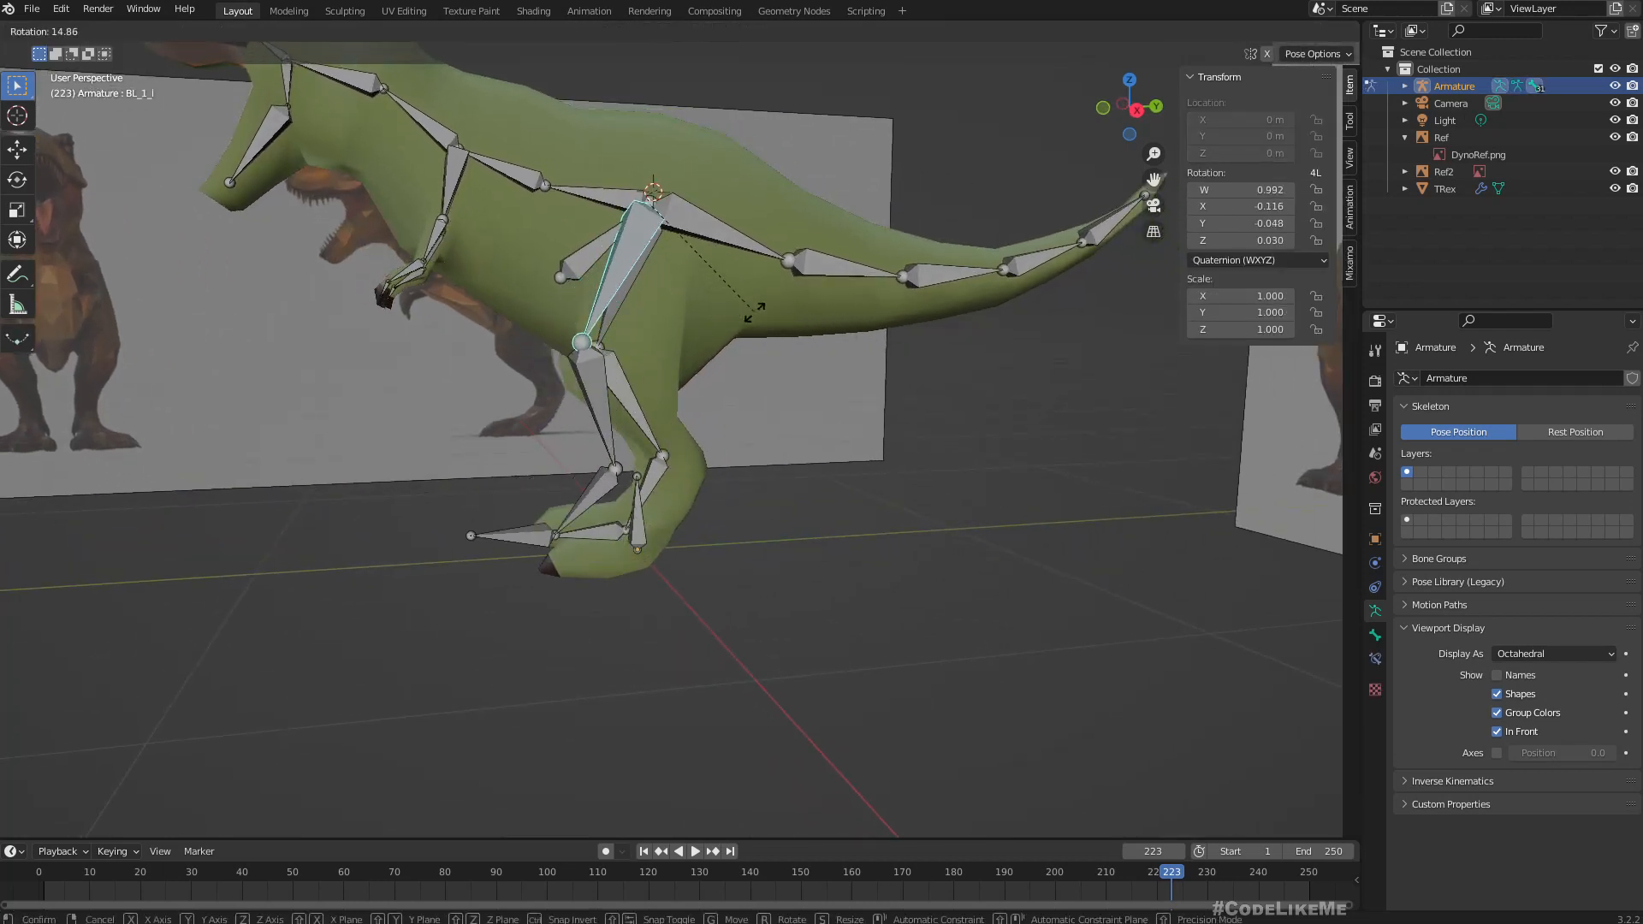
pyautogui.press('Escape')
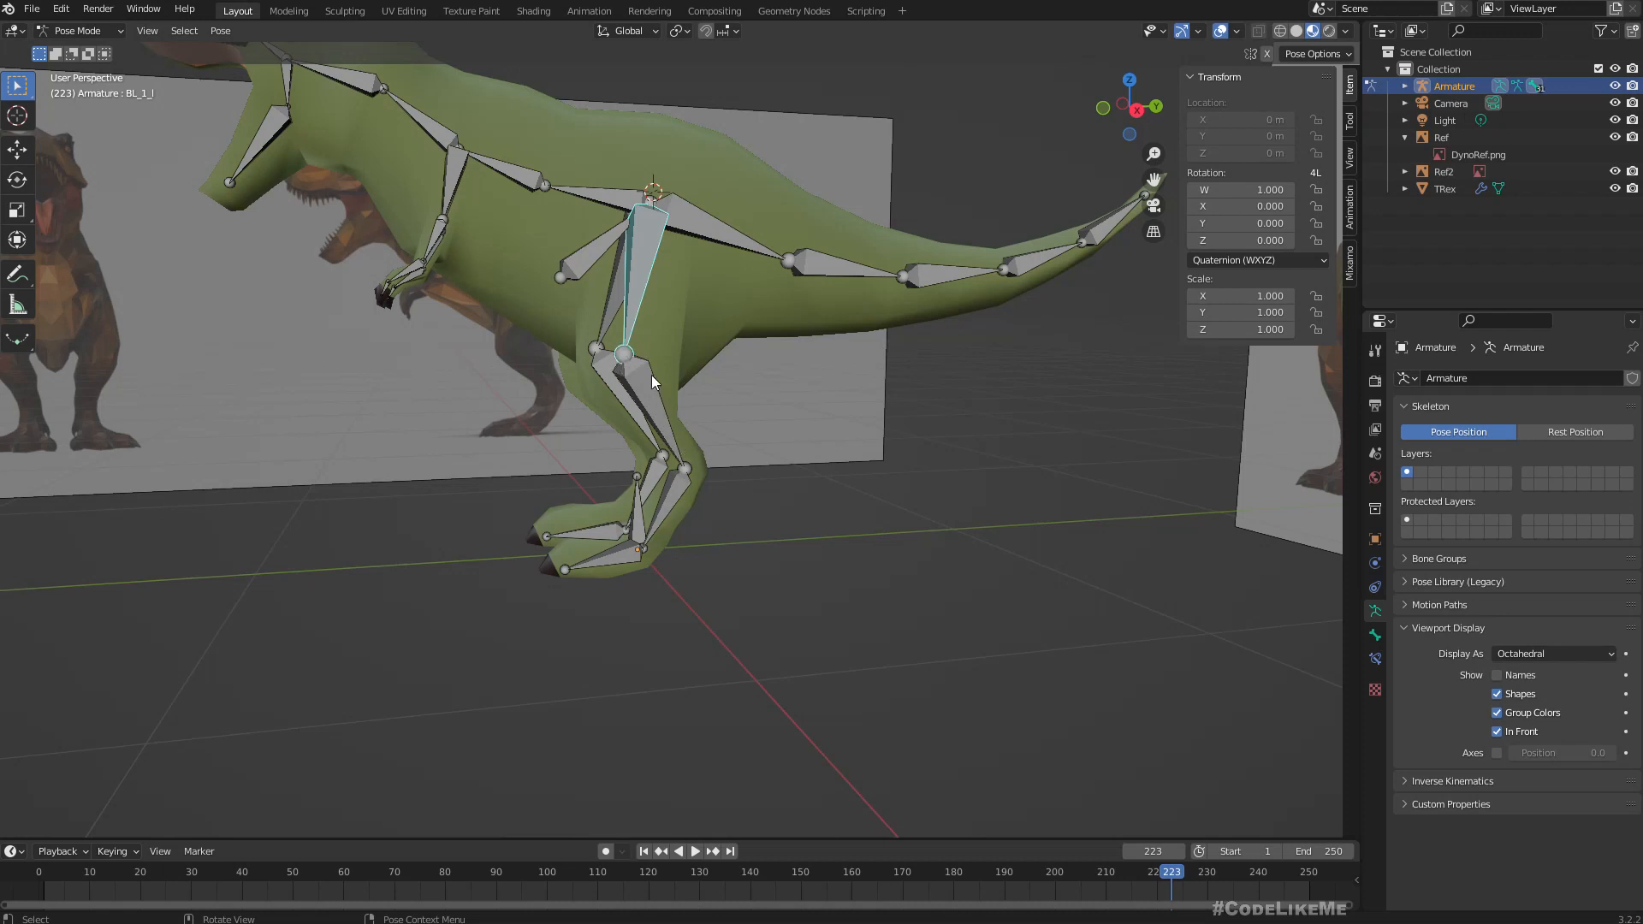
pyautogui.click(613, 558)
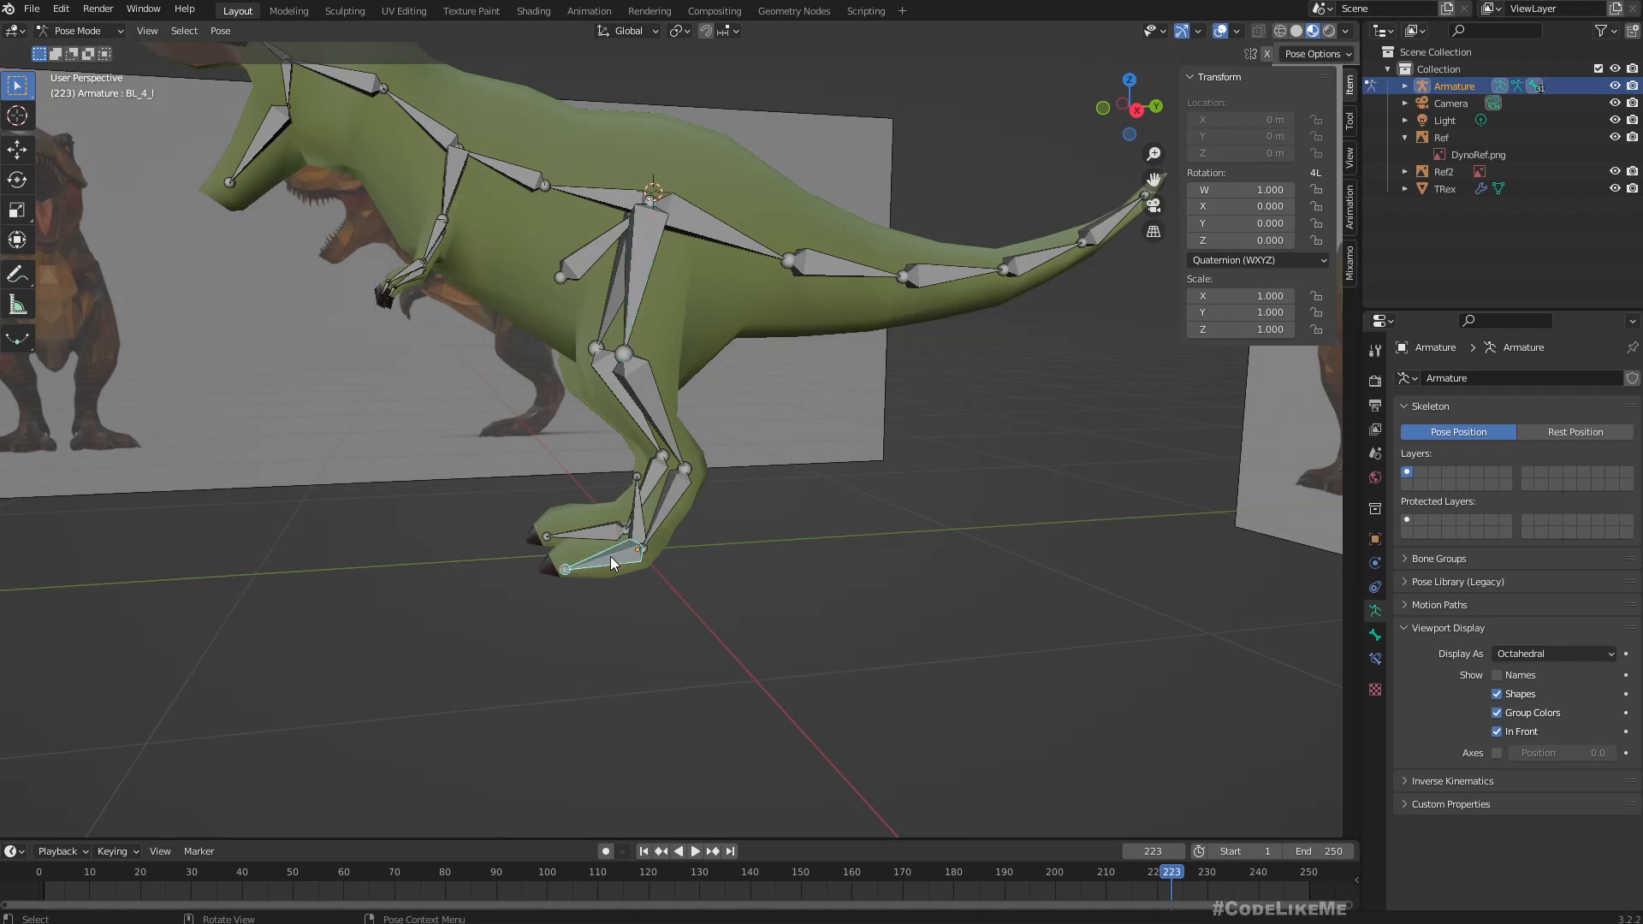
pyautogui.press('r')
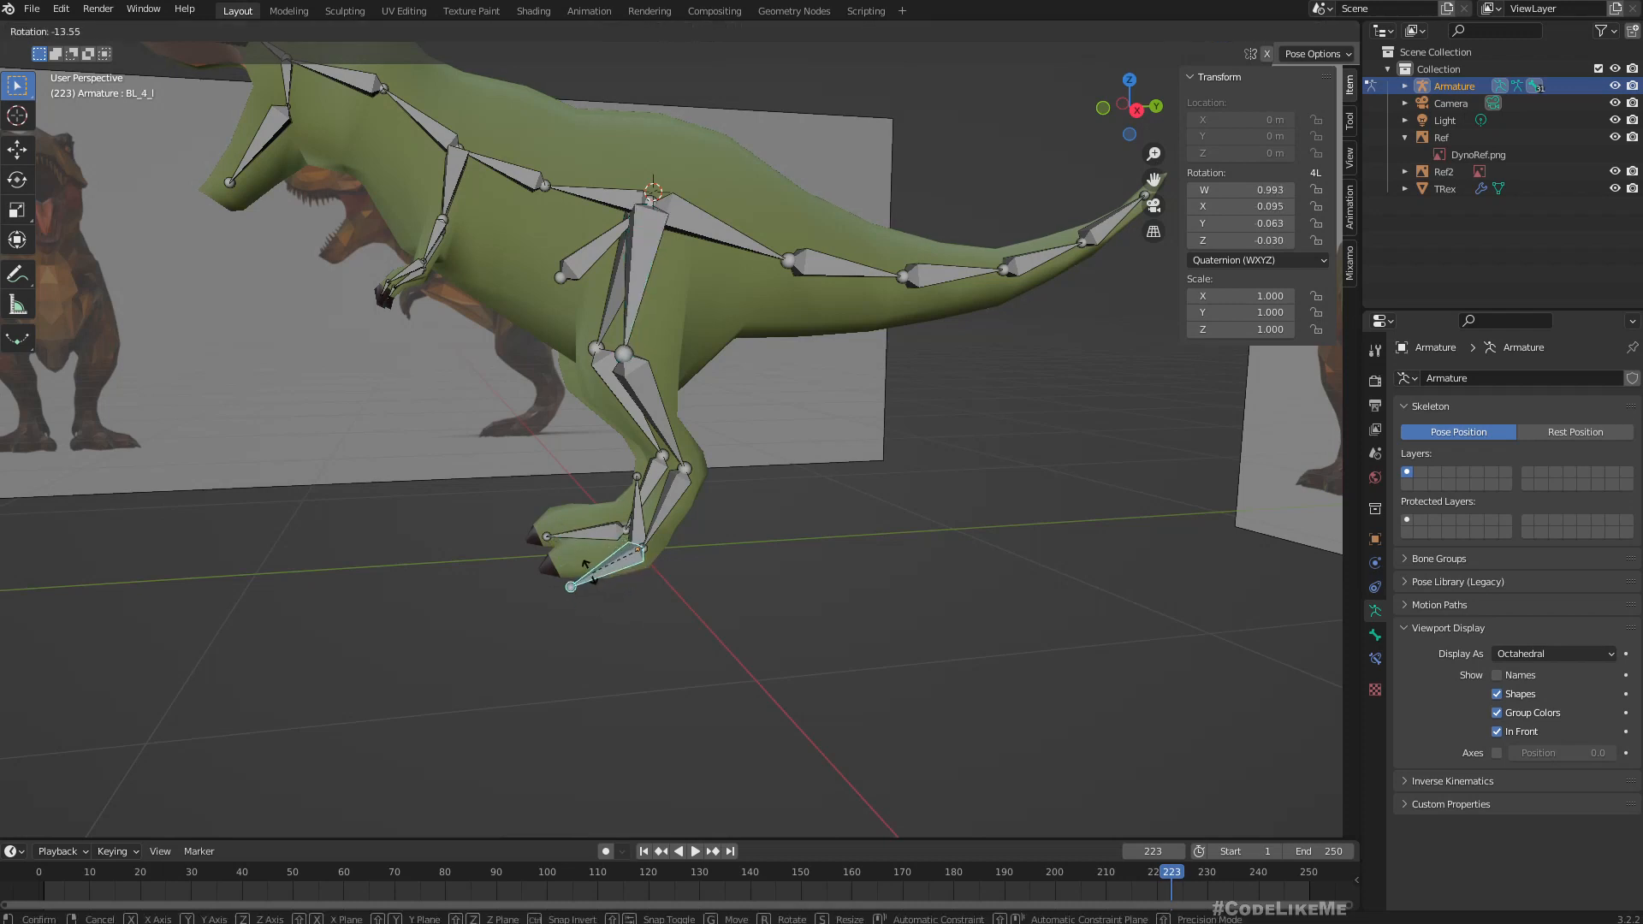
pyautogui.rightClick(587, 567)
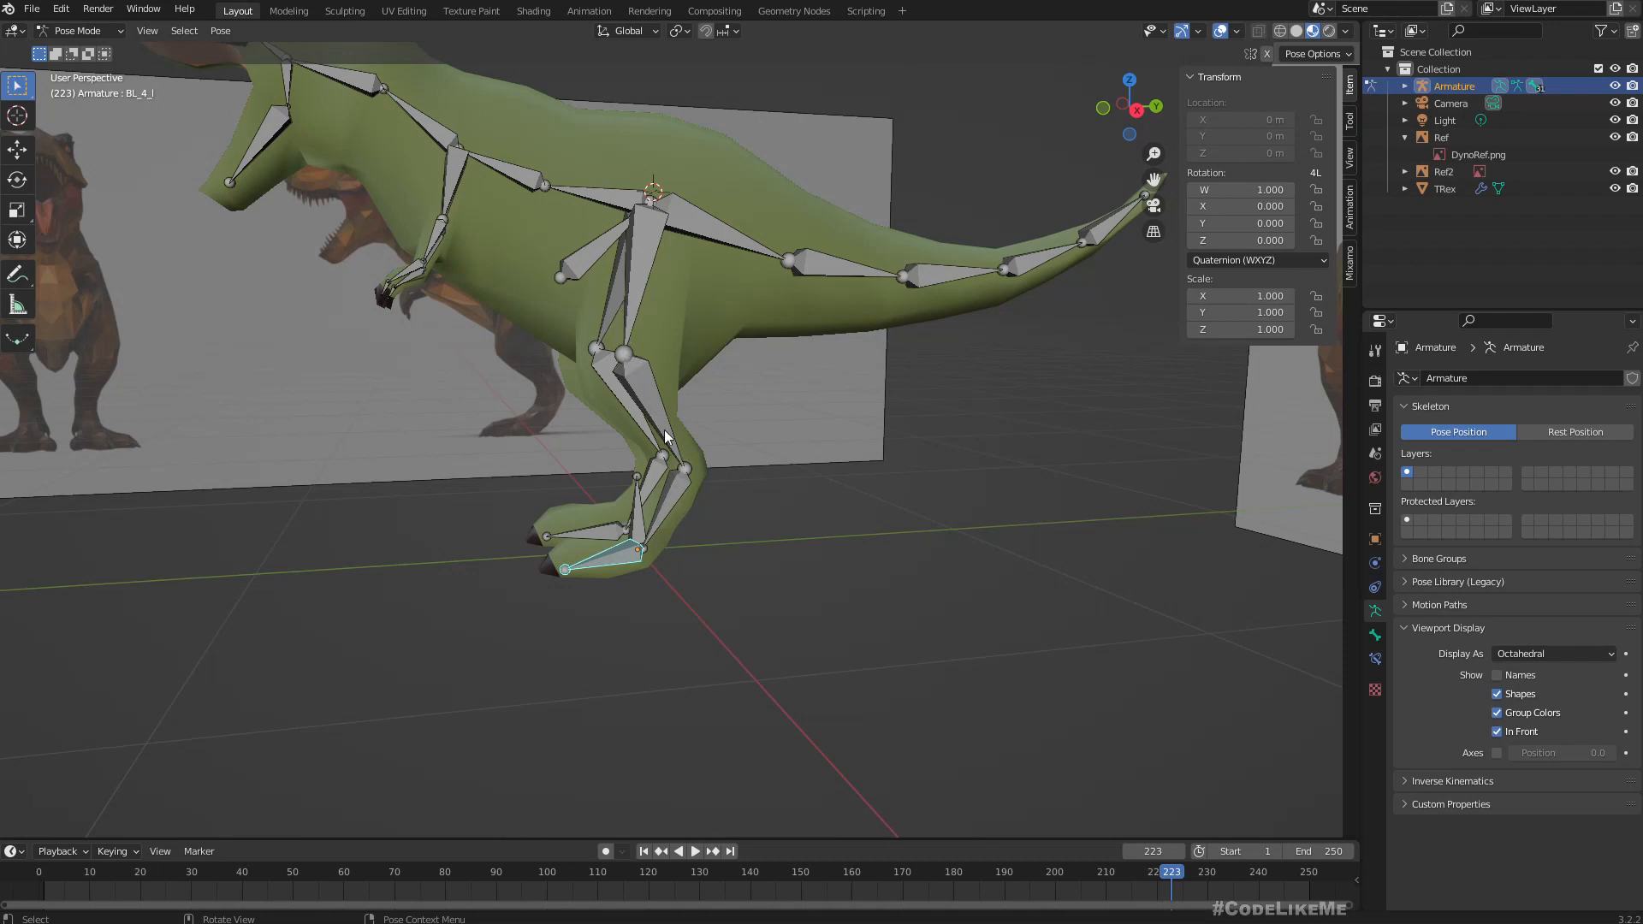
# Deselect the bones and examine the lower leg and foot bones up close in the right orthographic view.
pyautogui.click(912, 517)
pyautogui.moveTo(911, 517); pyautogui.dragTo(883, 583, button='middle')
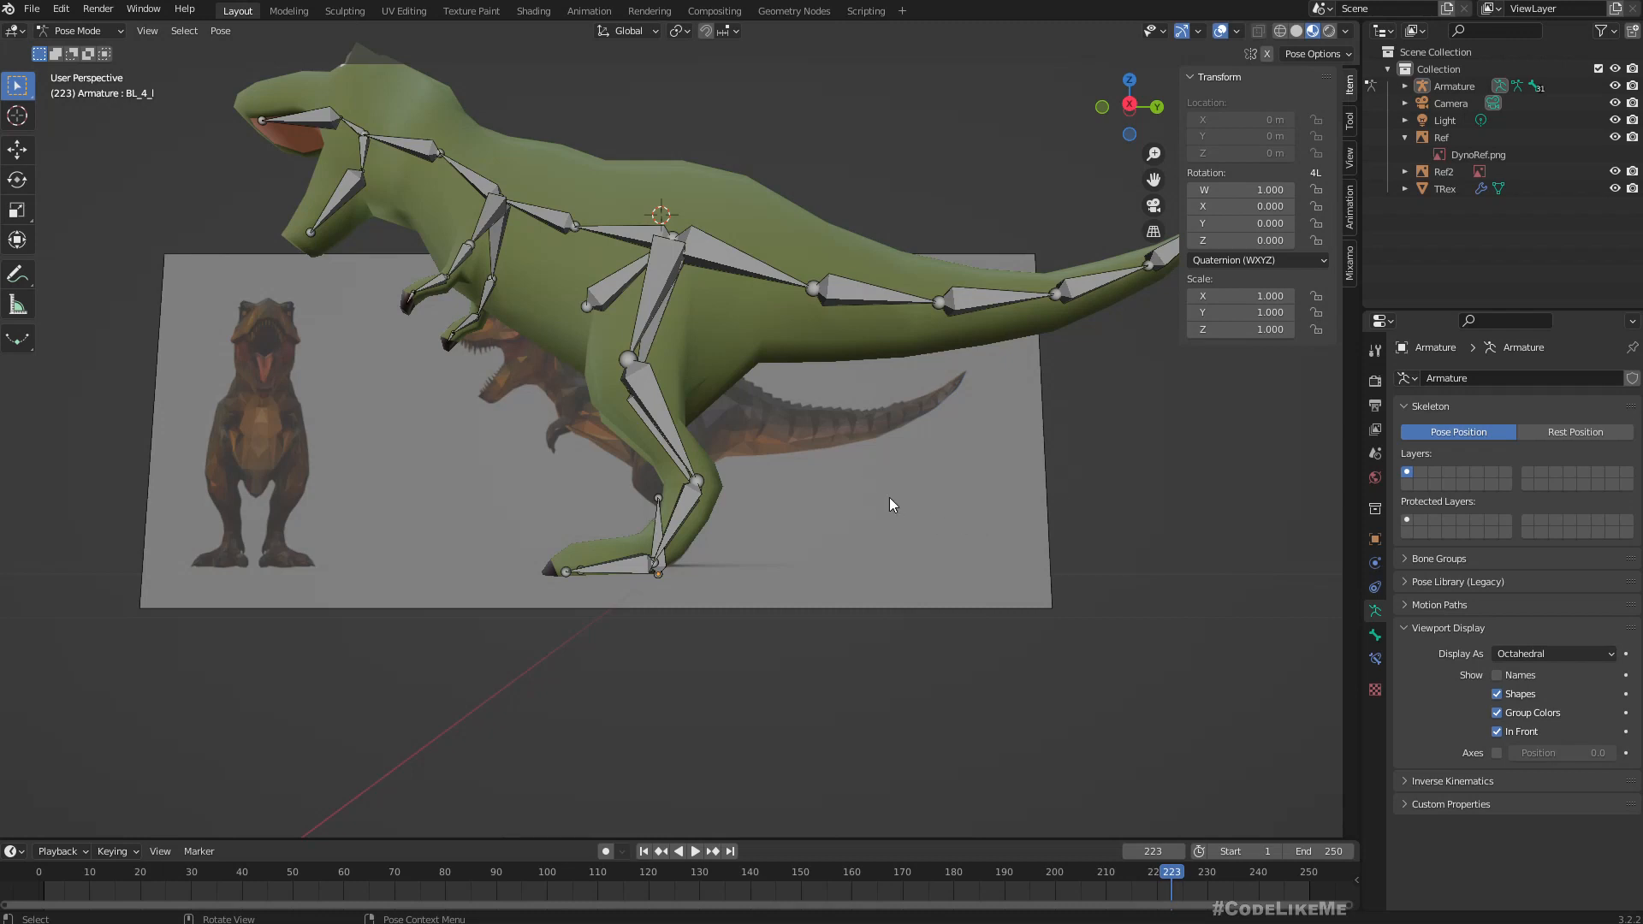
pyautogui.moveTo(890, 498); pyautogui.dragTo(938, 496, button='middle')
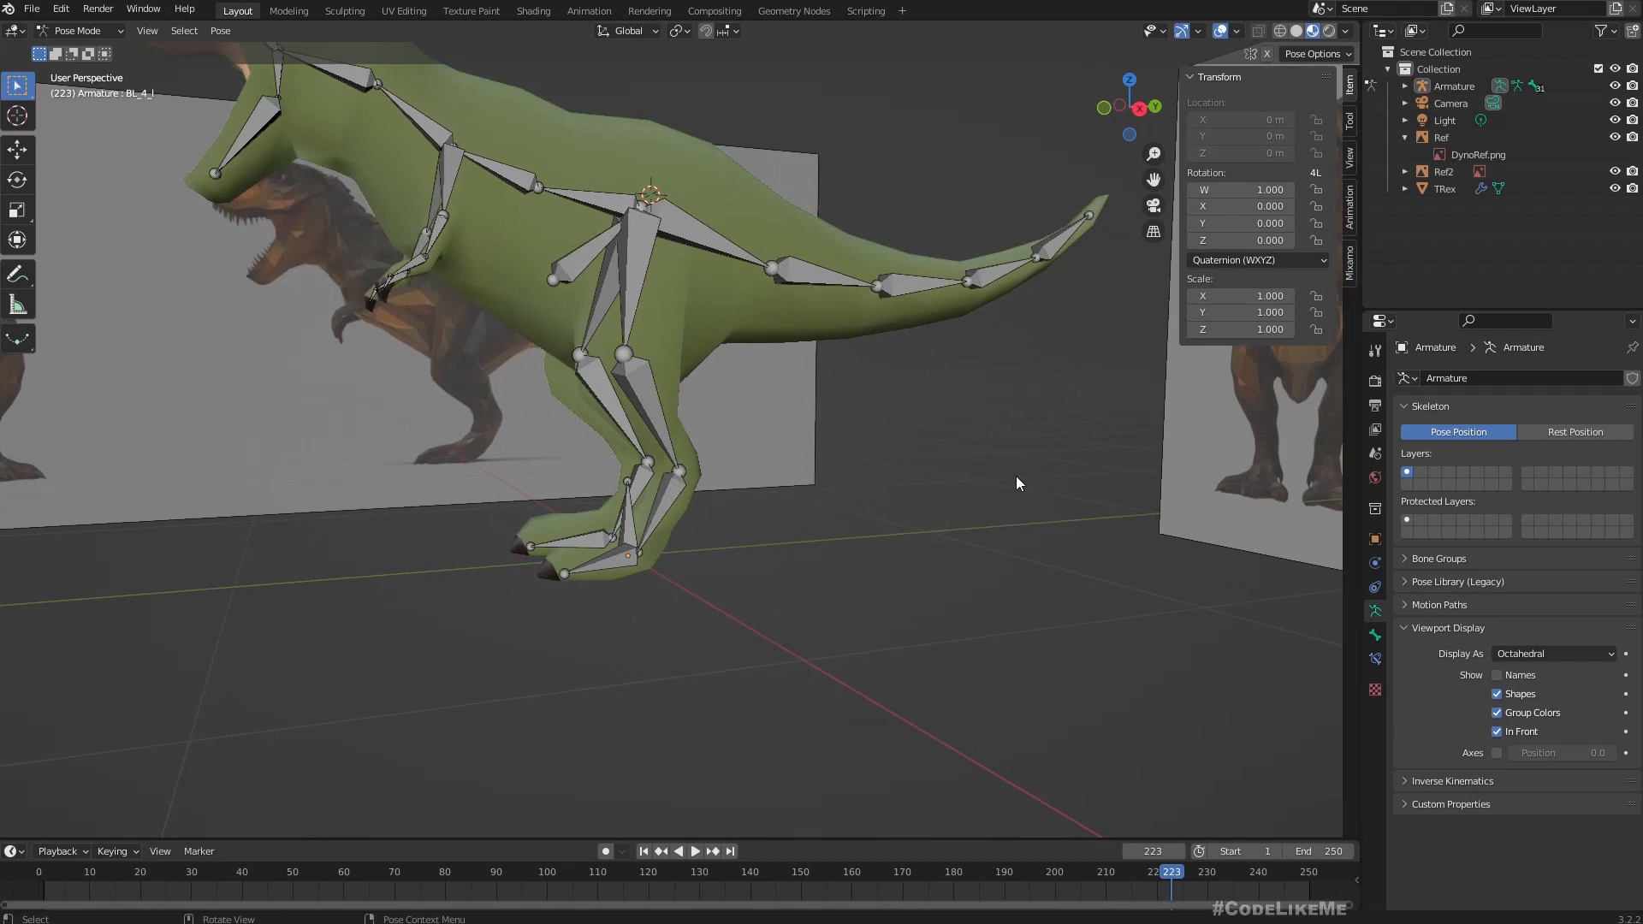
pyautogui.press('KP_3')
pyautogui.scroll(4, 962, 459)
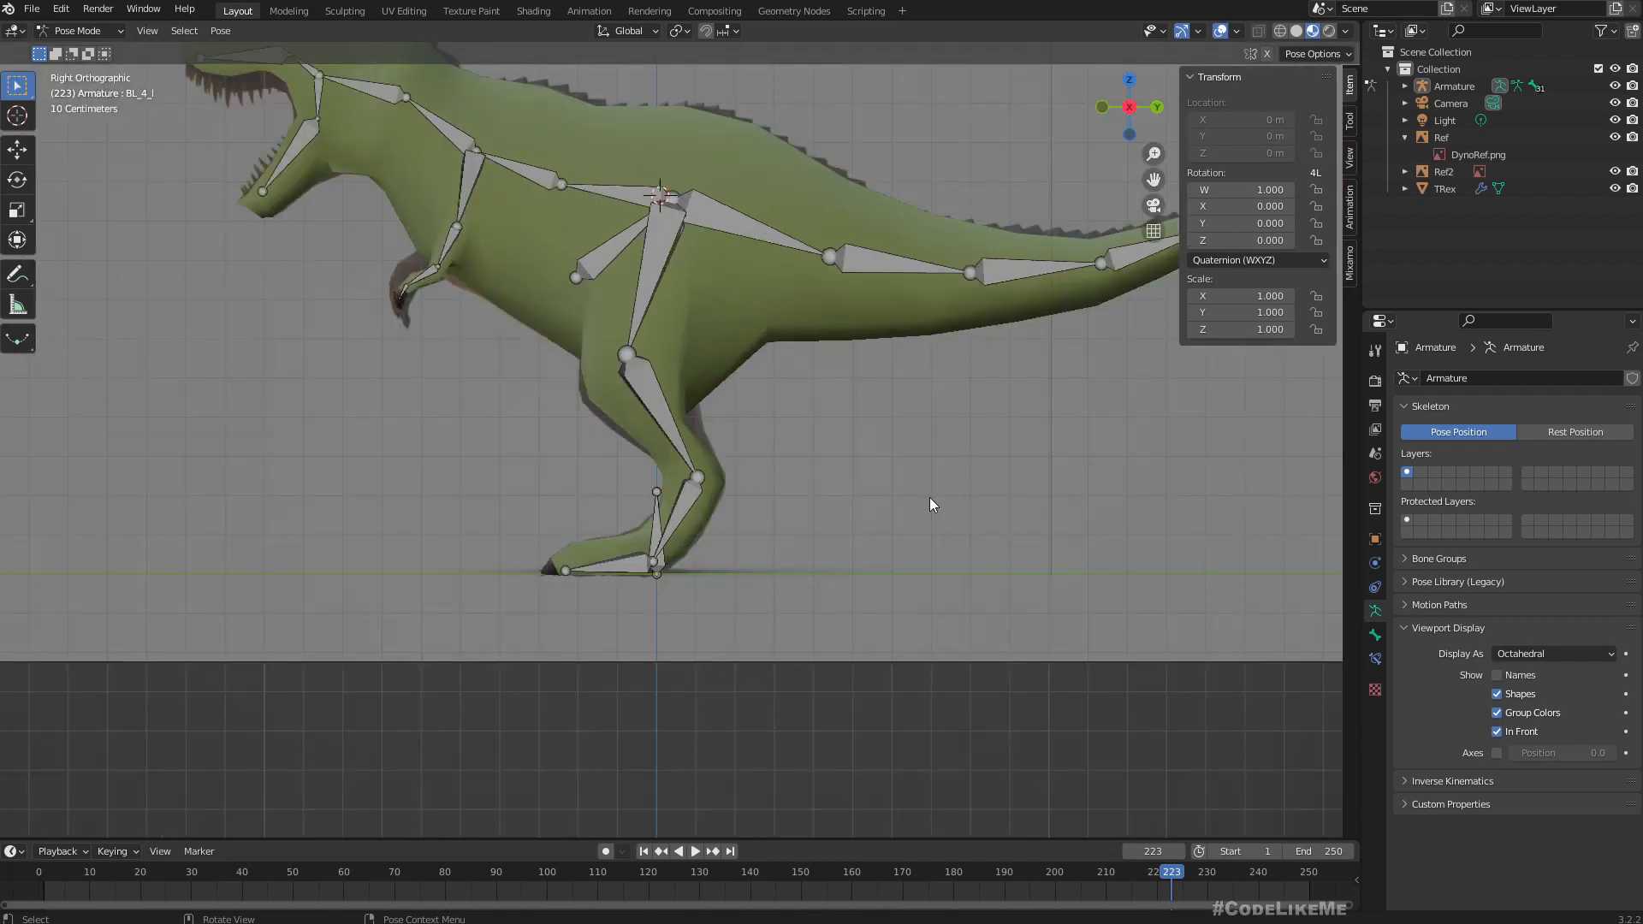
pyautogui.scroll(3, 930, 505)
pyautogui.keyDown('shift'); pyautogui.moveTo(964, 557); pyautogui.dragTo(774, 509, button='middle'); pyautogui.keyUp('shift')
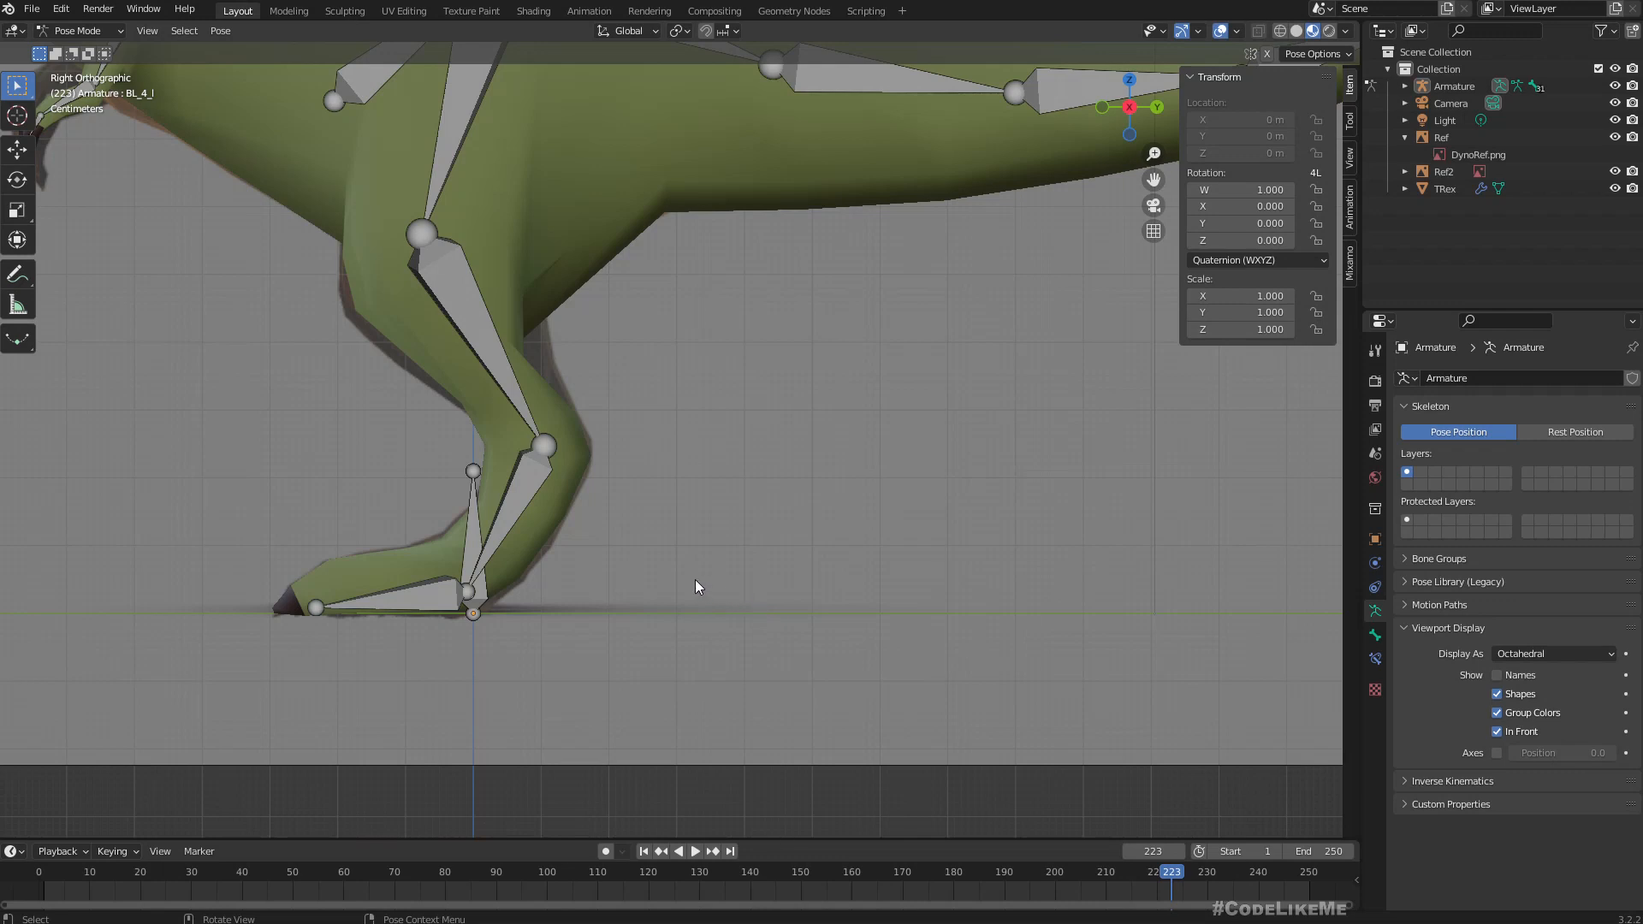
# In Edit Mode, add a new bone to the armature behind the leg and scale it down to about 0.19 m long.
pyautogui.click(79, 31)
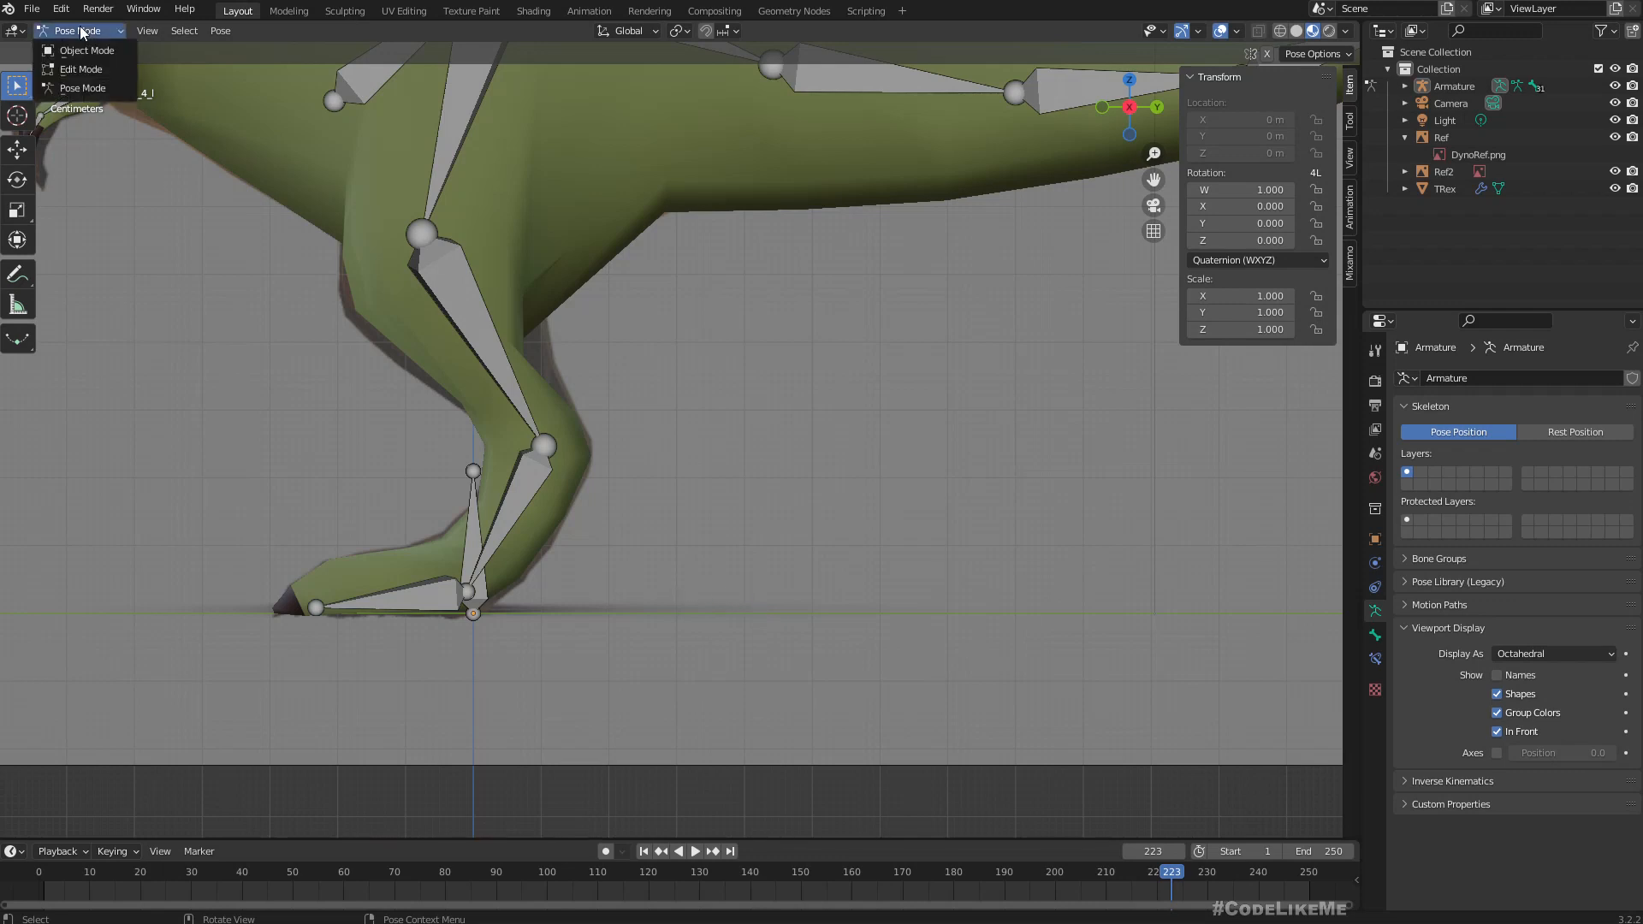
pyautogui.click(89, 69)
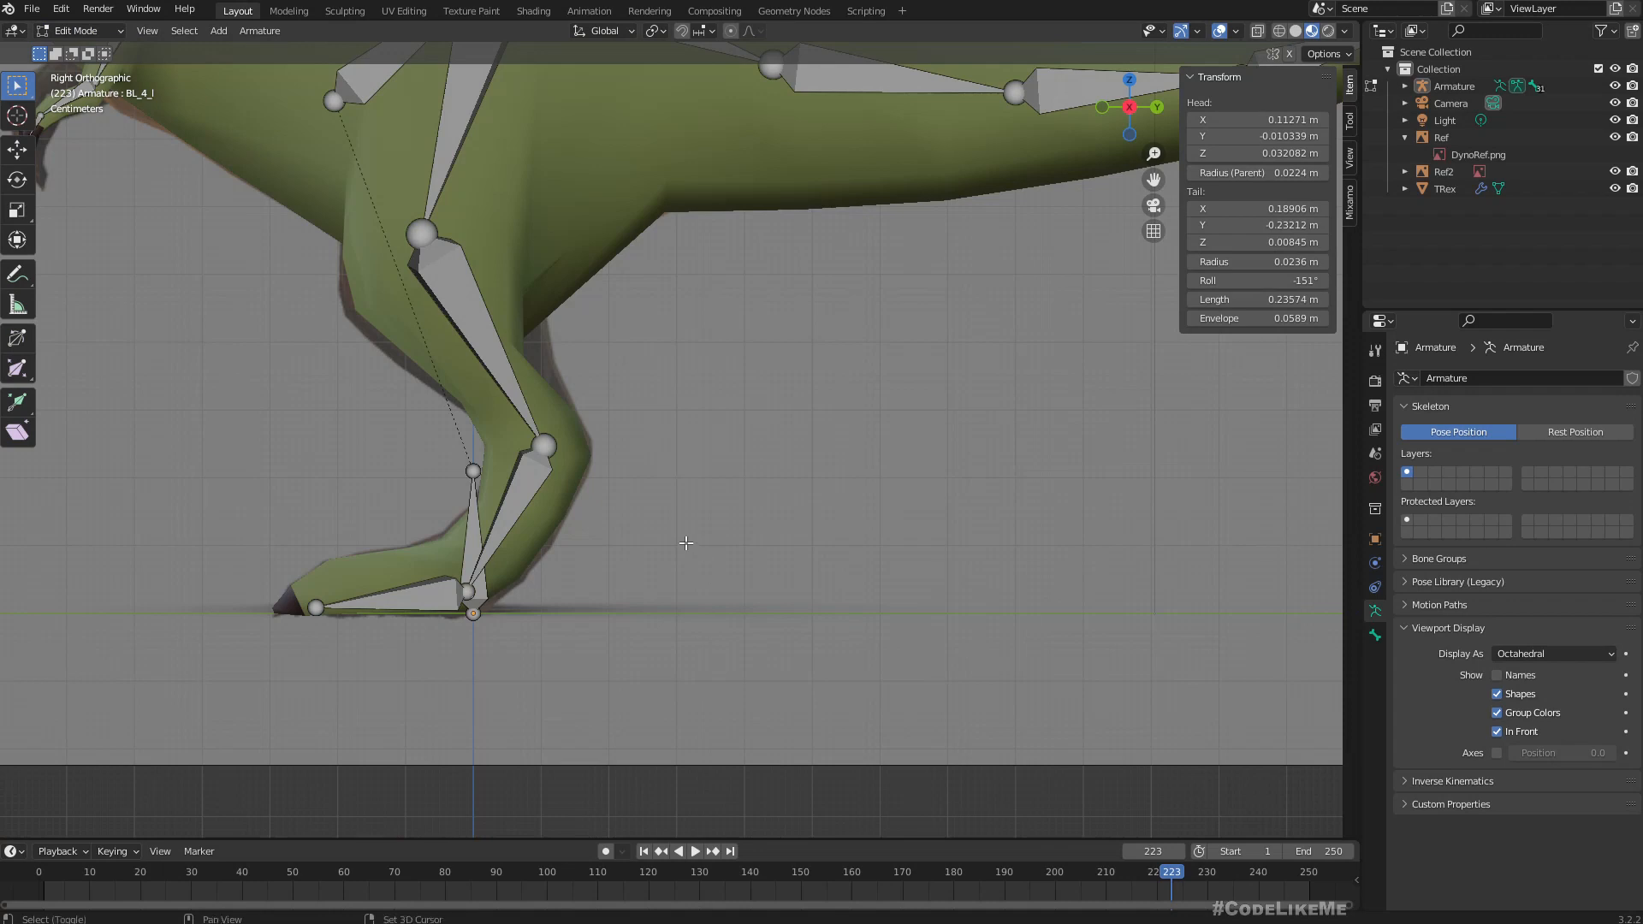
pyautogui.scroll(-5, 686, 542)
pyautogui.hotkey('shift', 'a')
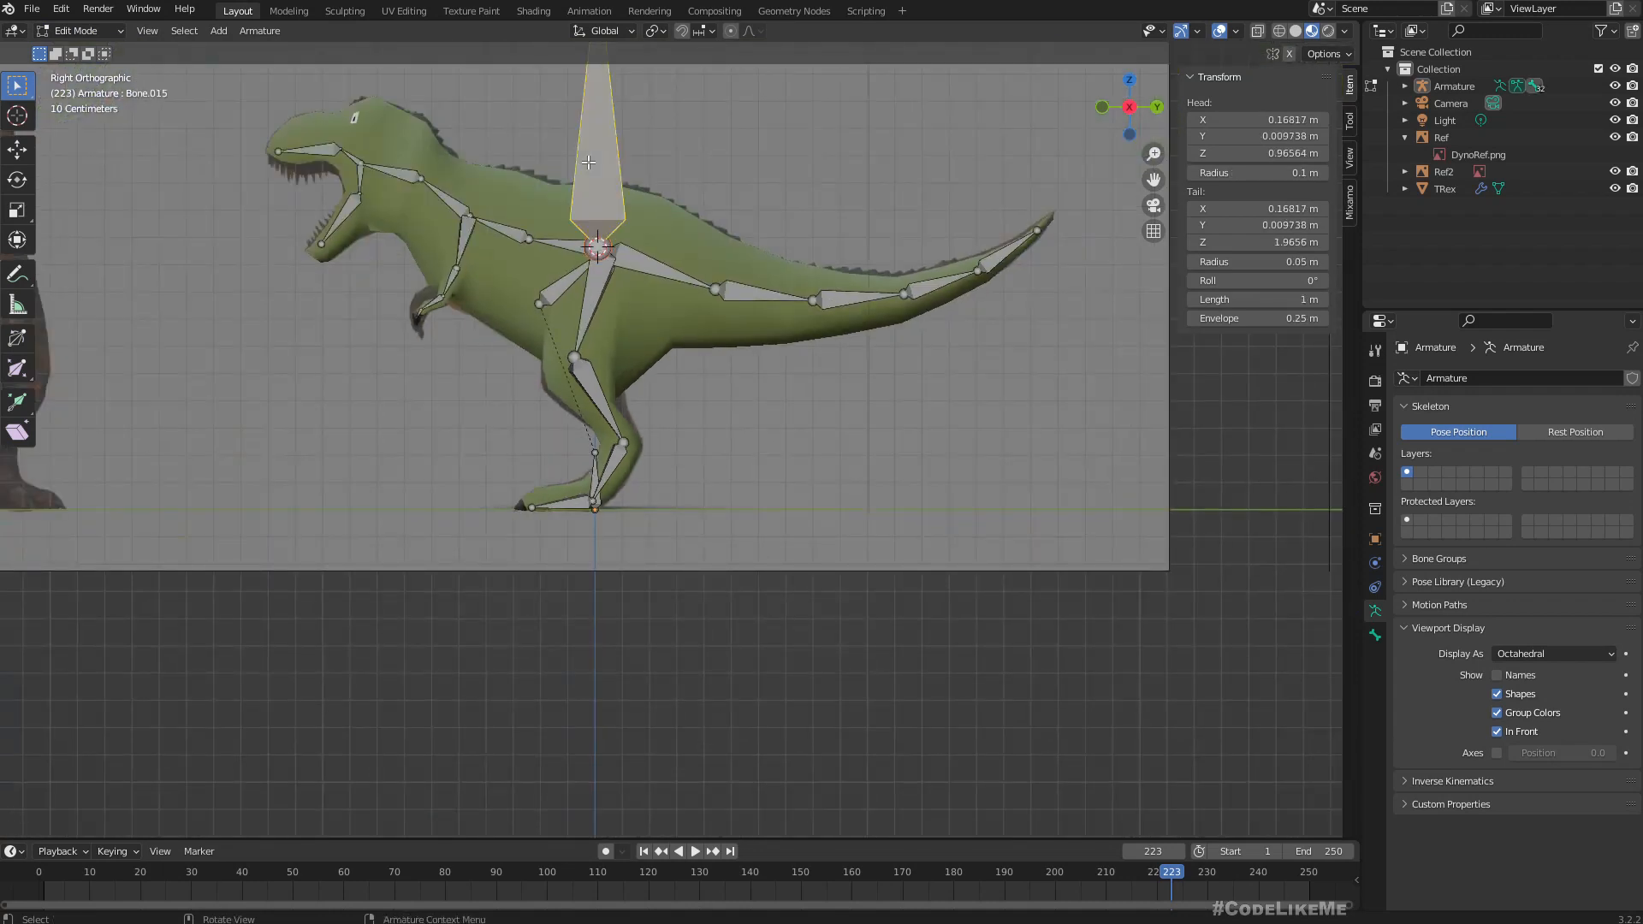
pyautogui.press('g')
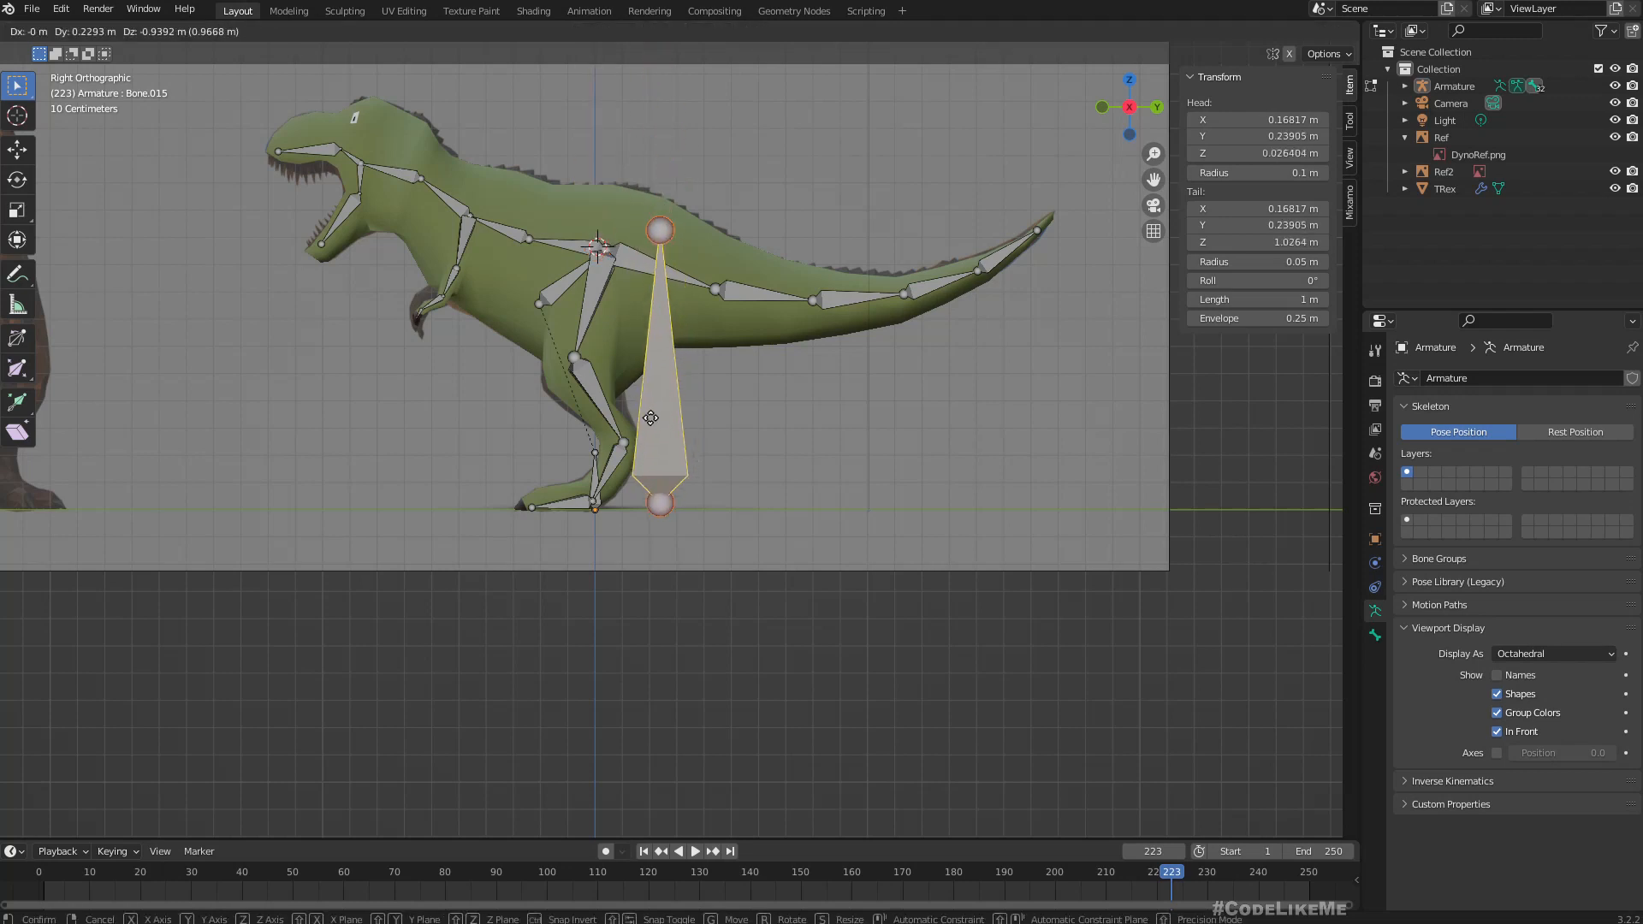
pyautogui.click(673, 412)
pyautogui.press('s')
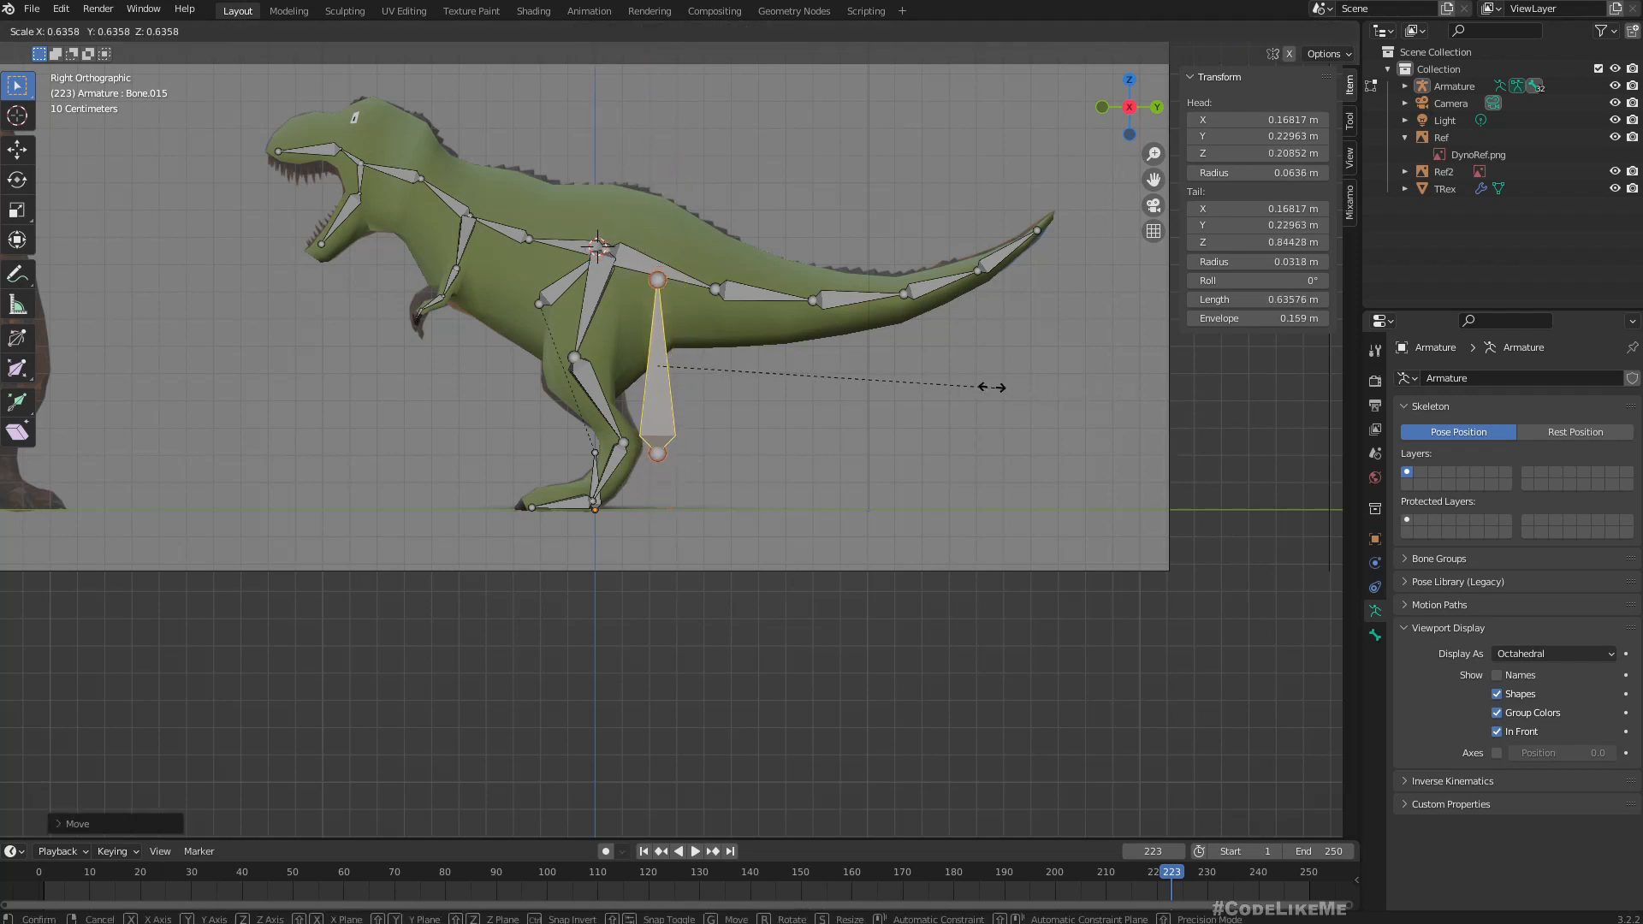
pyautogui.click(756, 363)
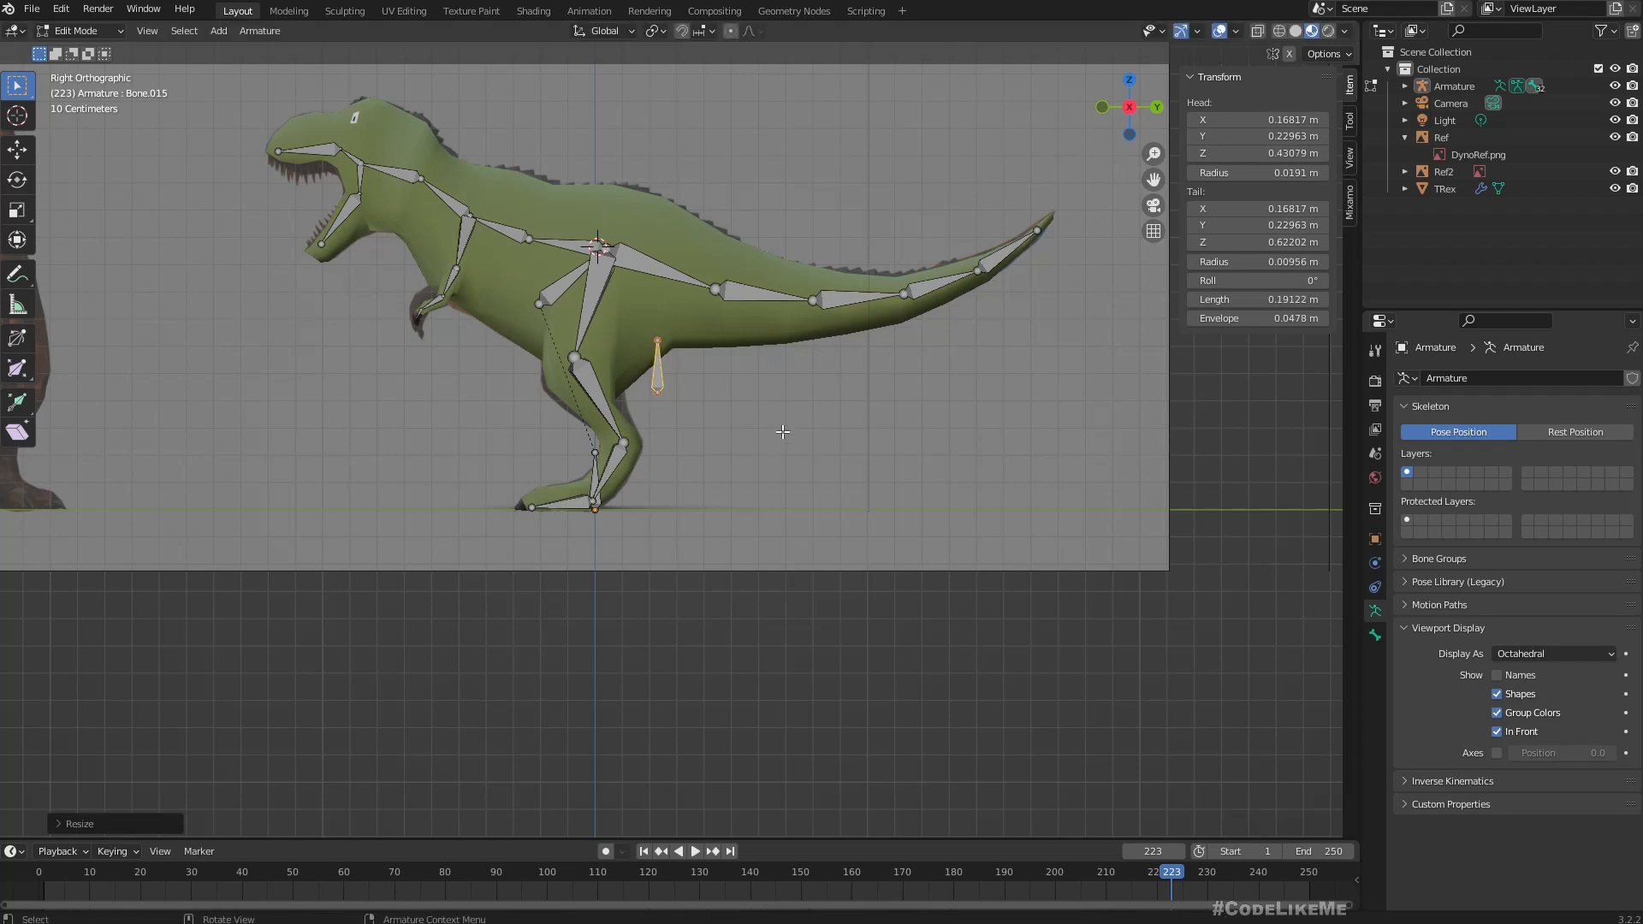
# Rotate the new bone by 90° in the right orthographic view so that it lies horizontally.
pyautogui.scroll(5, 811, 470)
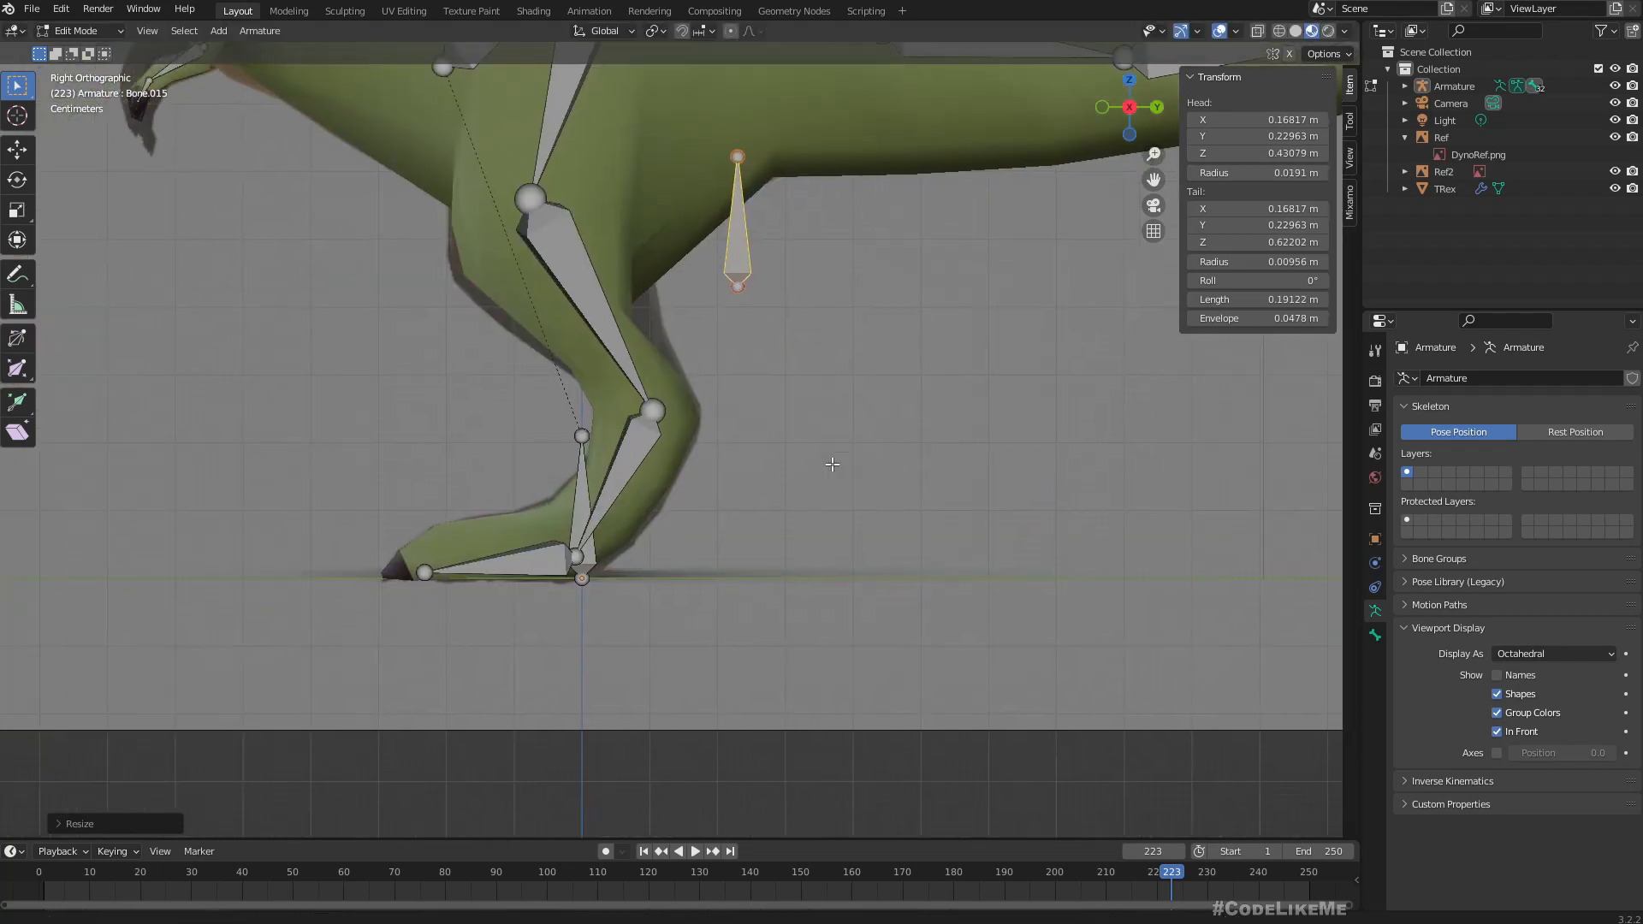
pyautogui.write('r')
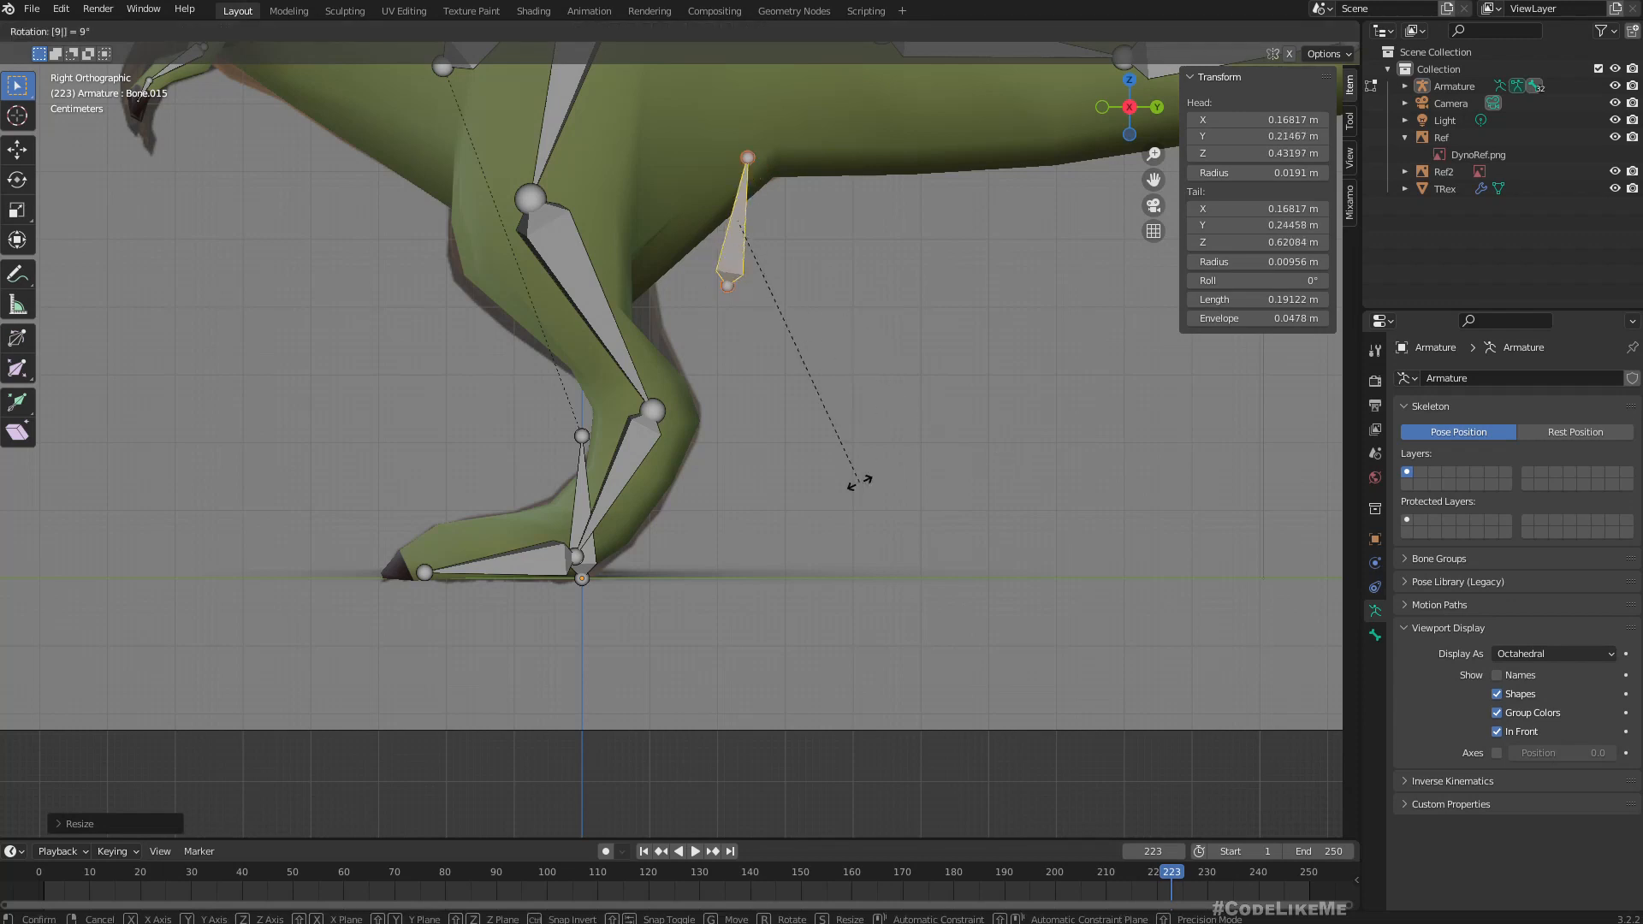
pyautogui.write('90')
pyautogui.press('Return')
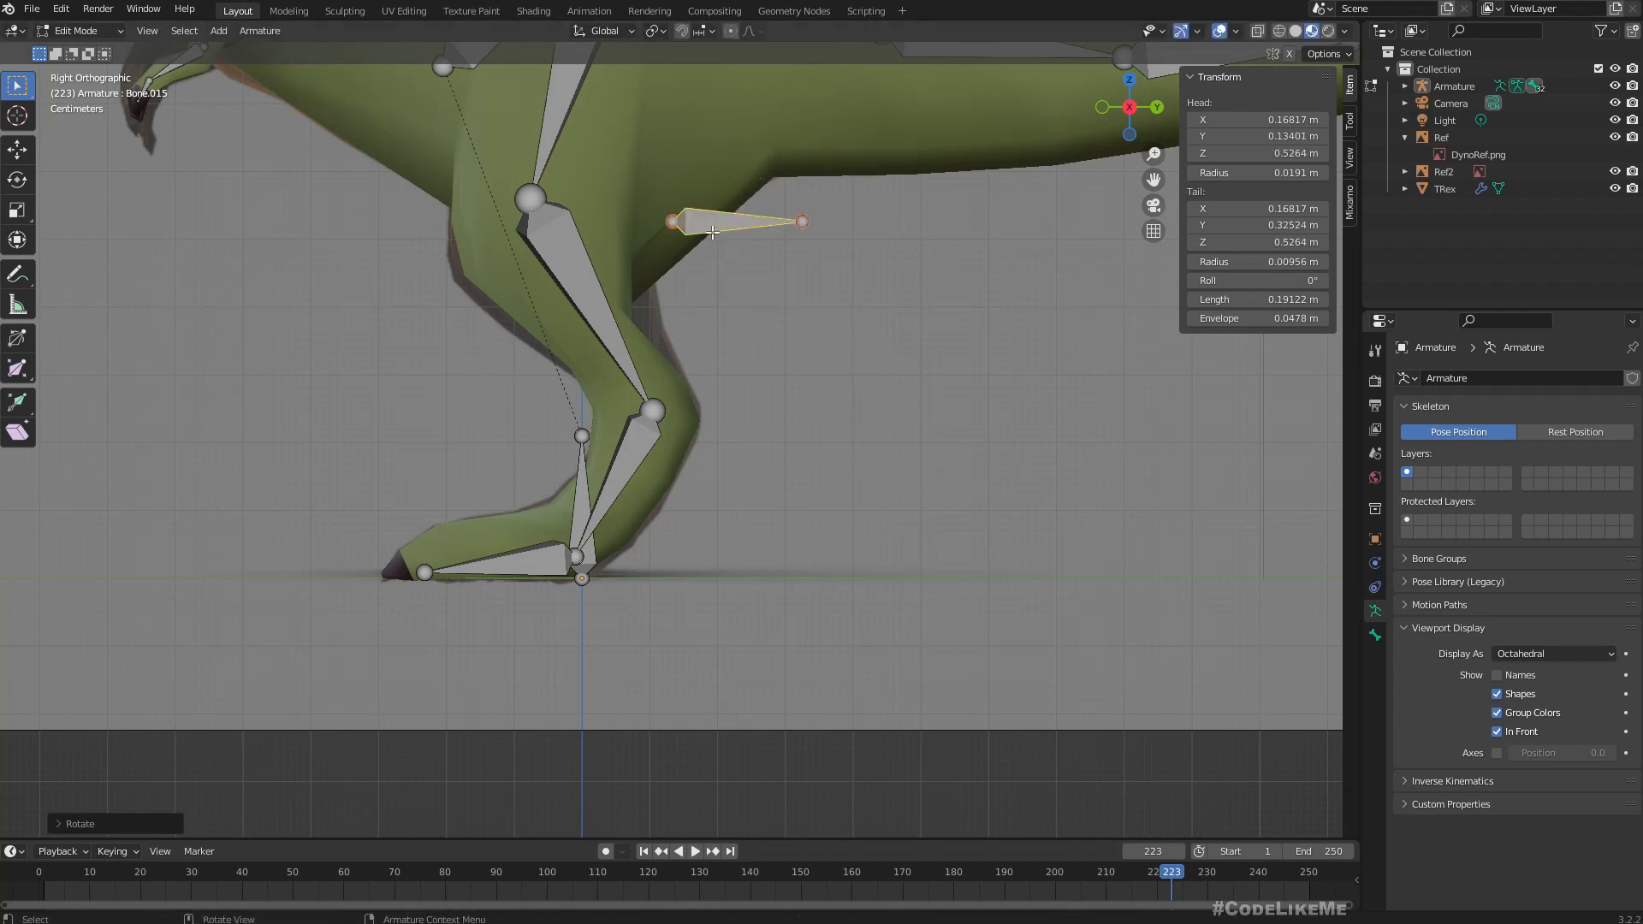
# Move the horizontal bone in the right orthographic view so that its head sits on the ankle joint and its tail points backward.
pyautogui.press('g')
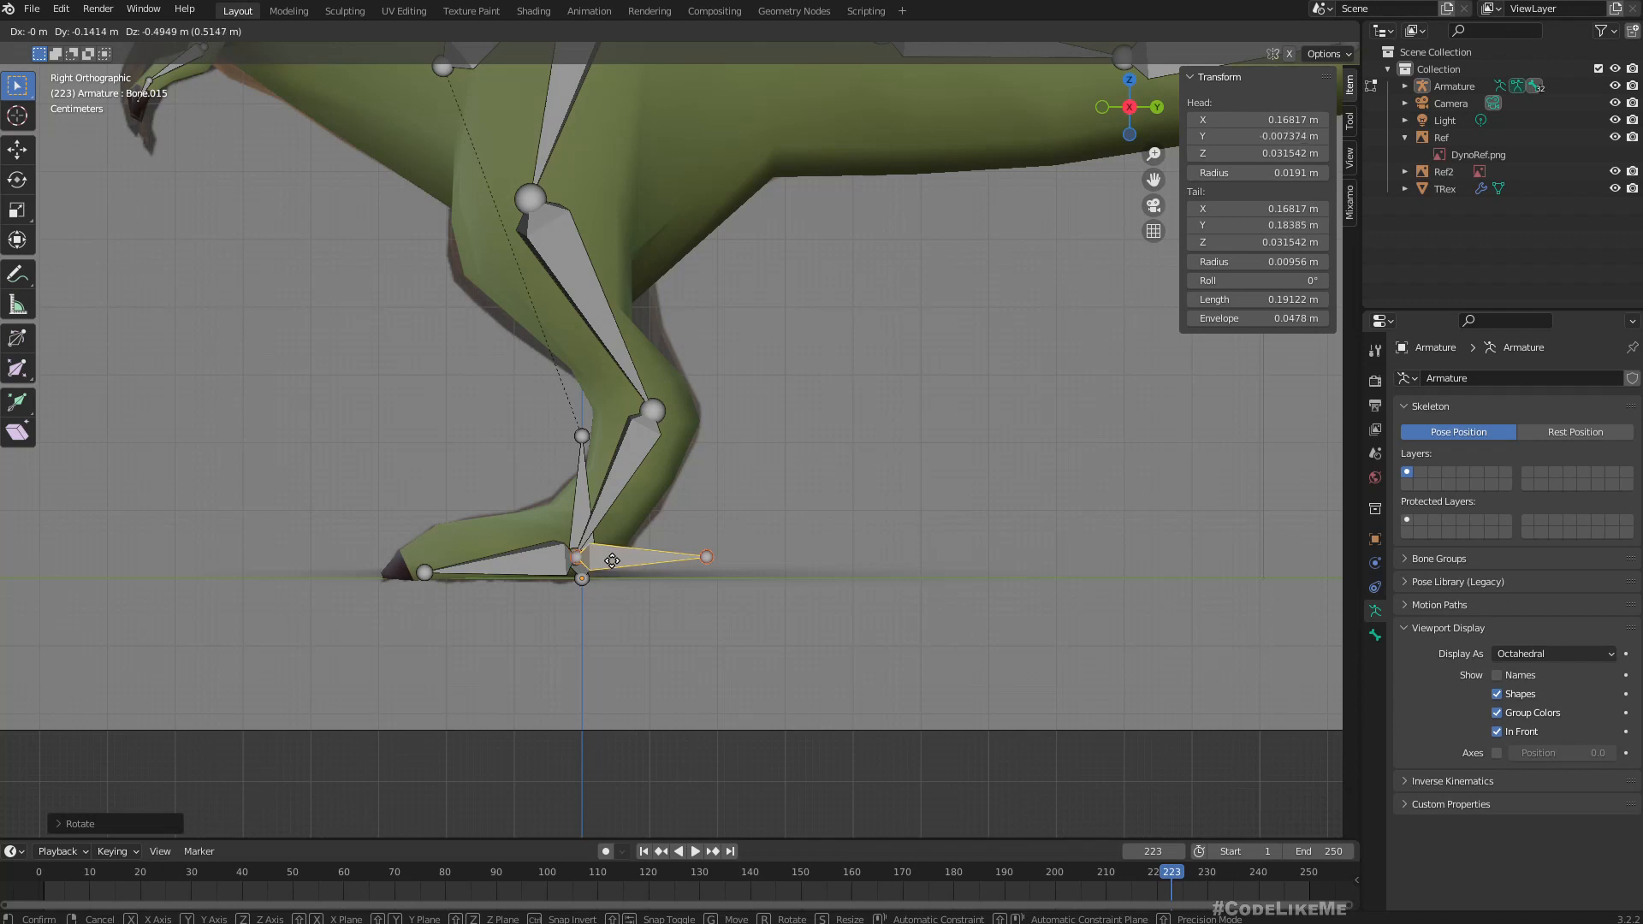
pyautogui.click(612, 560)
pyautogui.scroll(4, 646, 604)
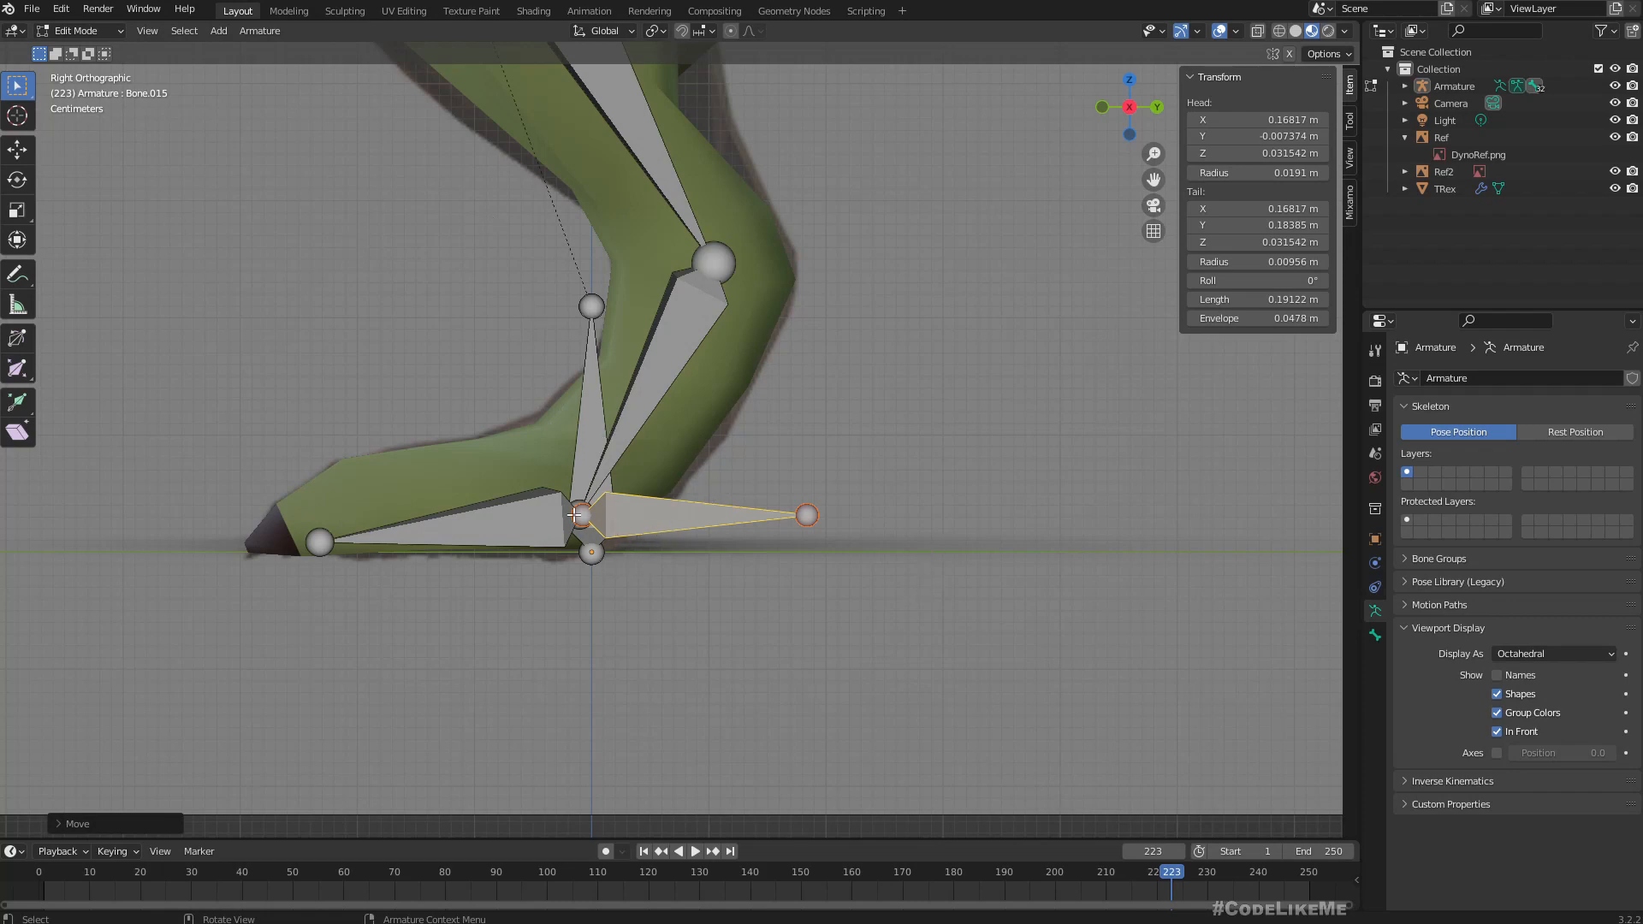
pyautogui.scroll(1, 672, 542)
pyautogui.press('g')
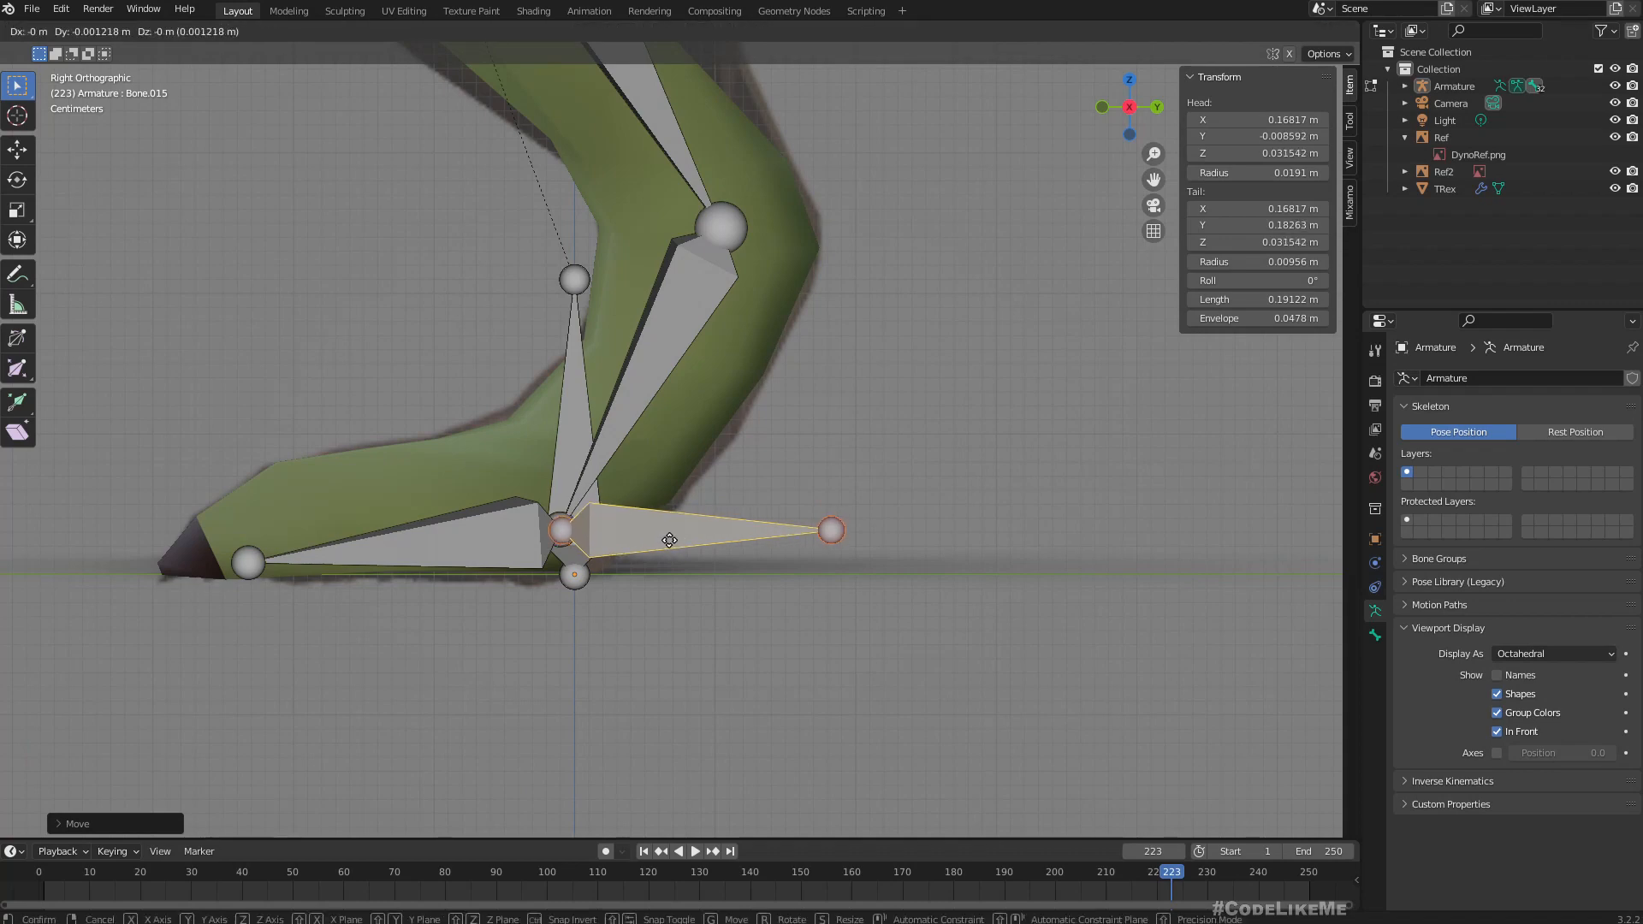
pyautogui.click(670, 541)
pyautogui.scroll(-4, 736, 539)
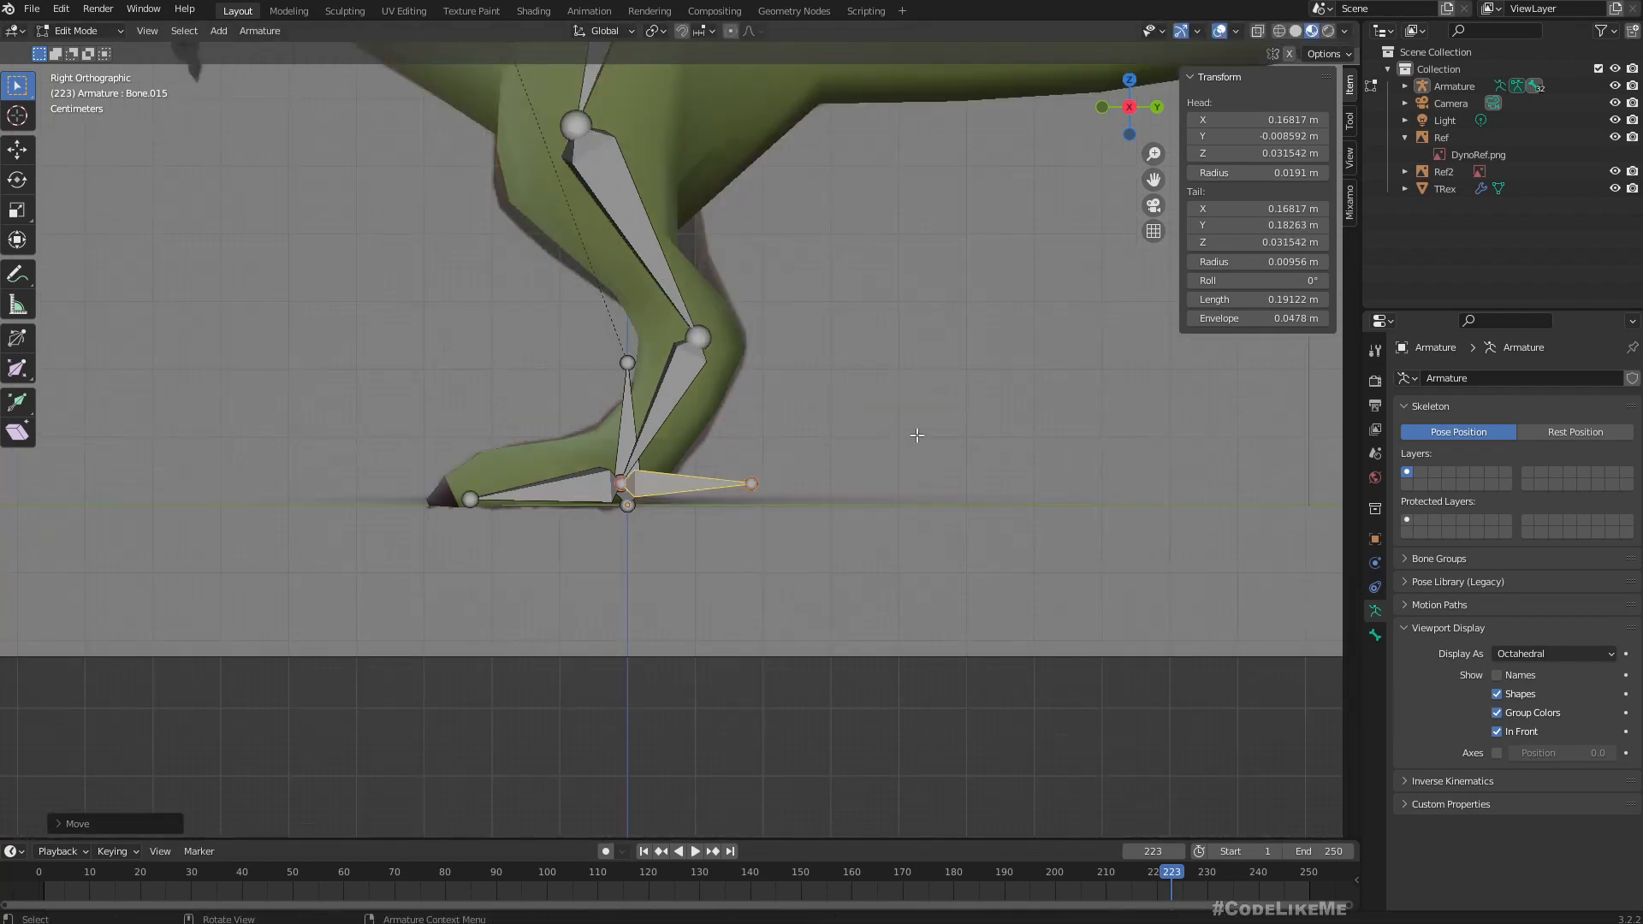
# Move the ankle bone sideways in the front orthographic view onto the ankle joint, at about X 0.112 m.
pyautogui.keyDown('shift'); pyautogui.moveTo(917, 436); pyautogui.dragTo(751, 479, button='middle'); pyautogui.keyUp('shift')
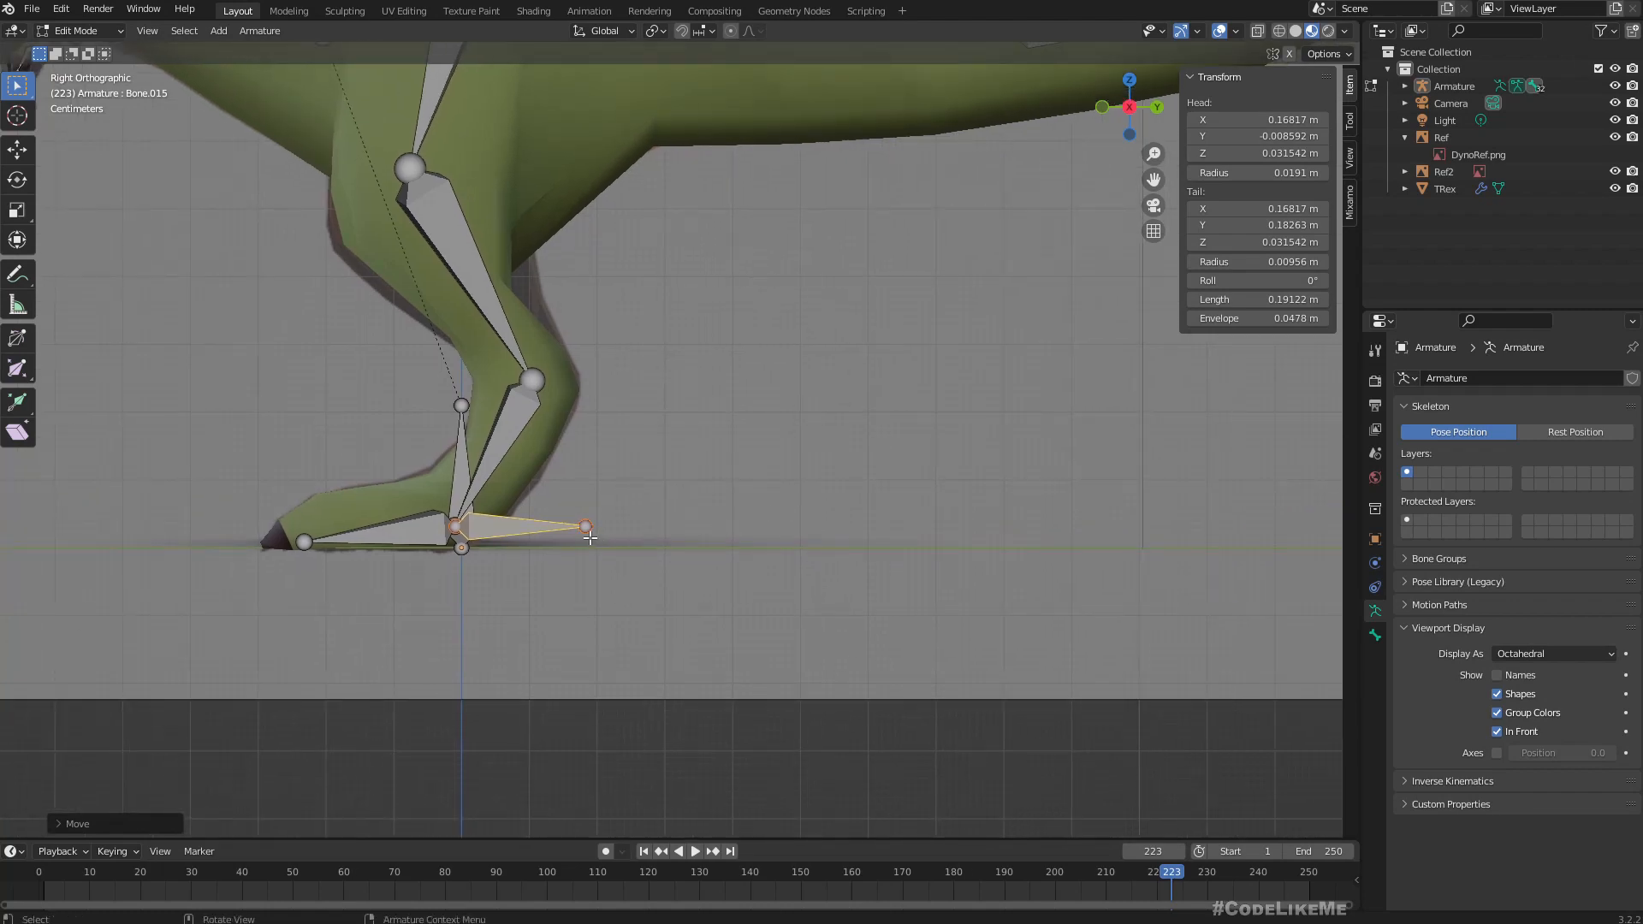
pyautogui.moveTo(626, 481); pyautogui.dragTo(733, 544, button='middle')
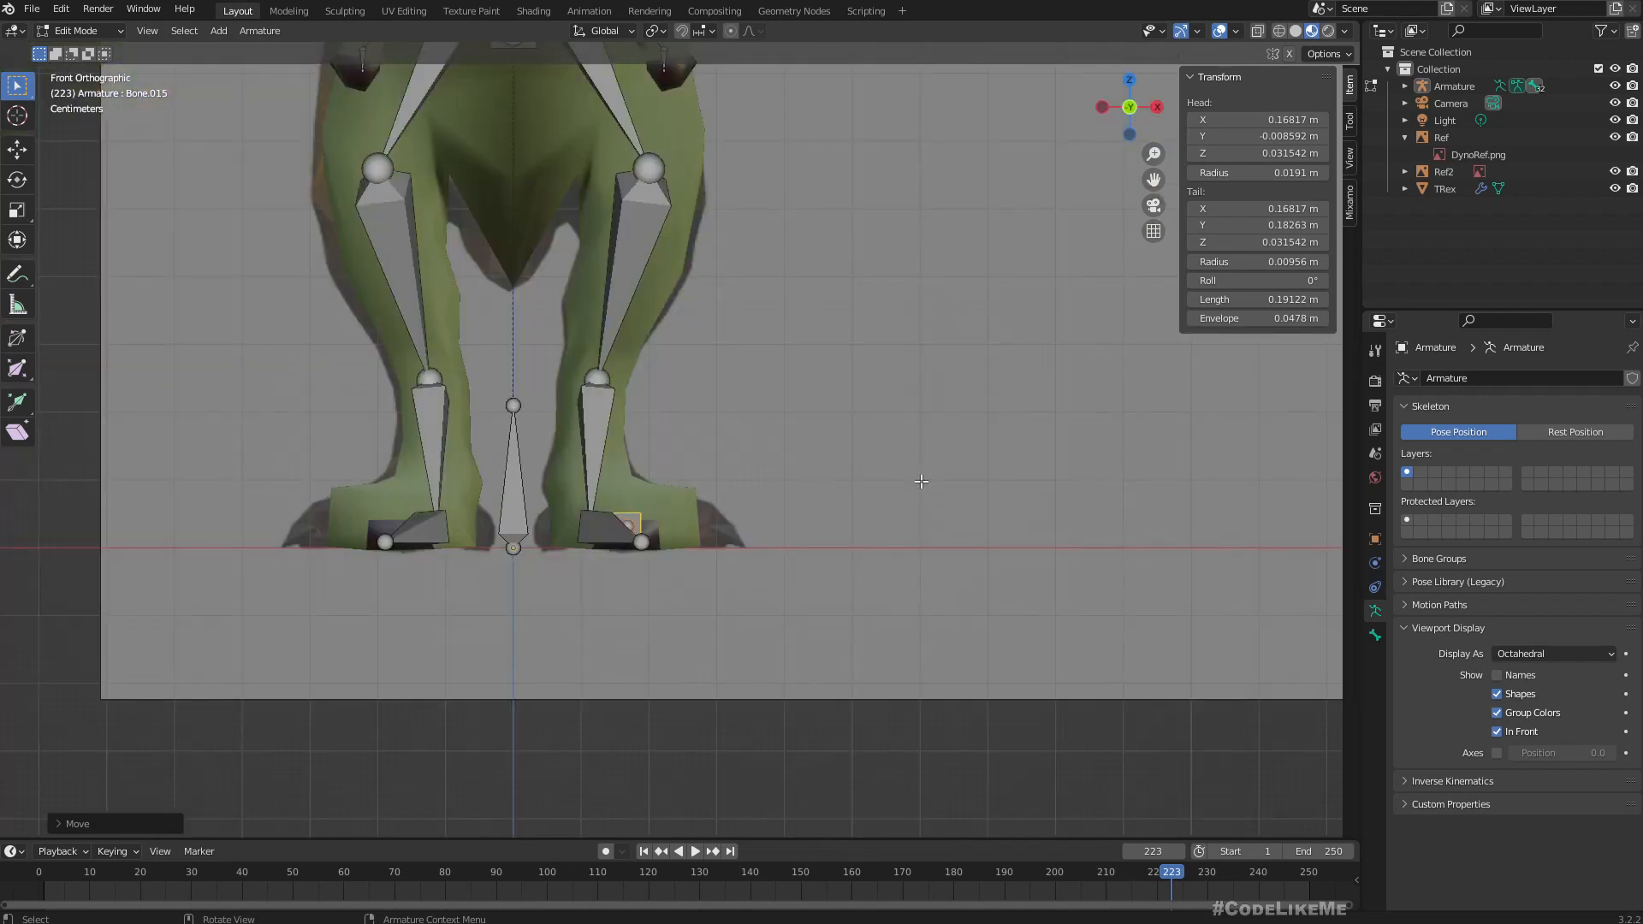
pyautogui.scroll(1, 599, 581)
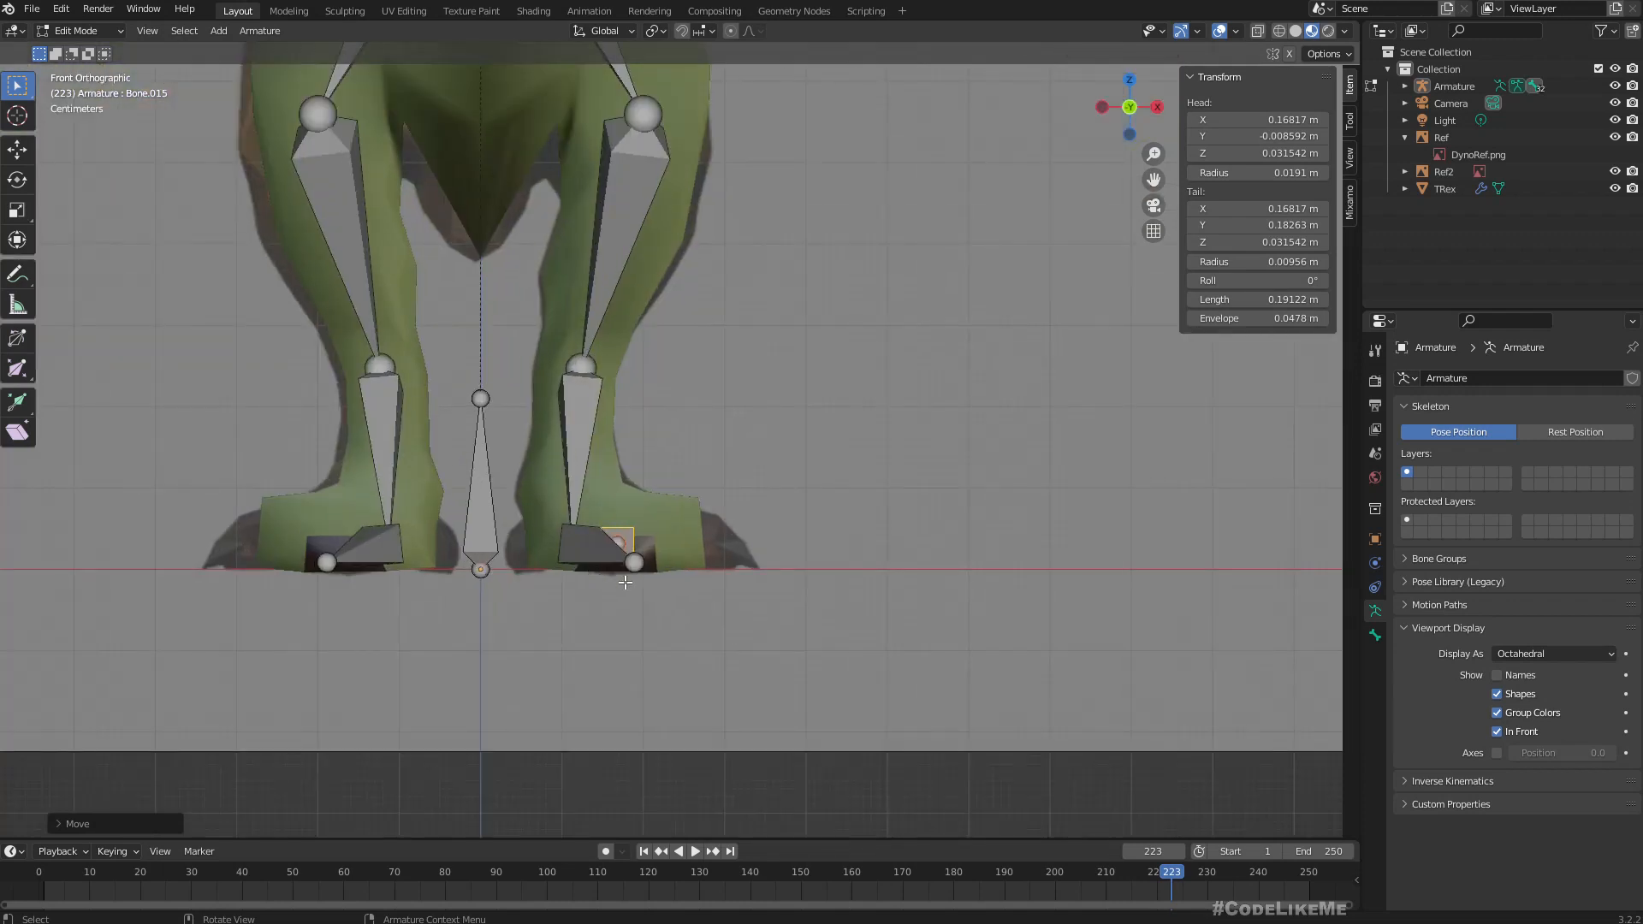
pyautogui.press('g')
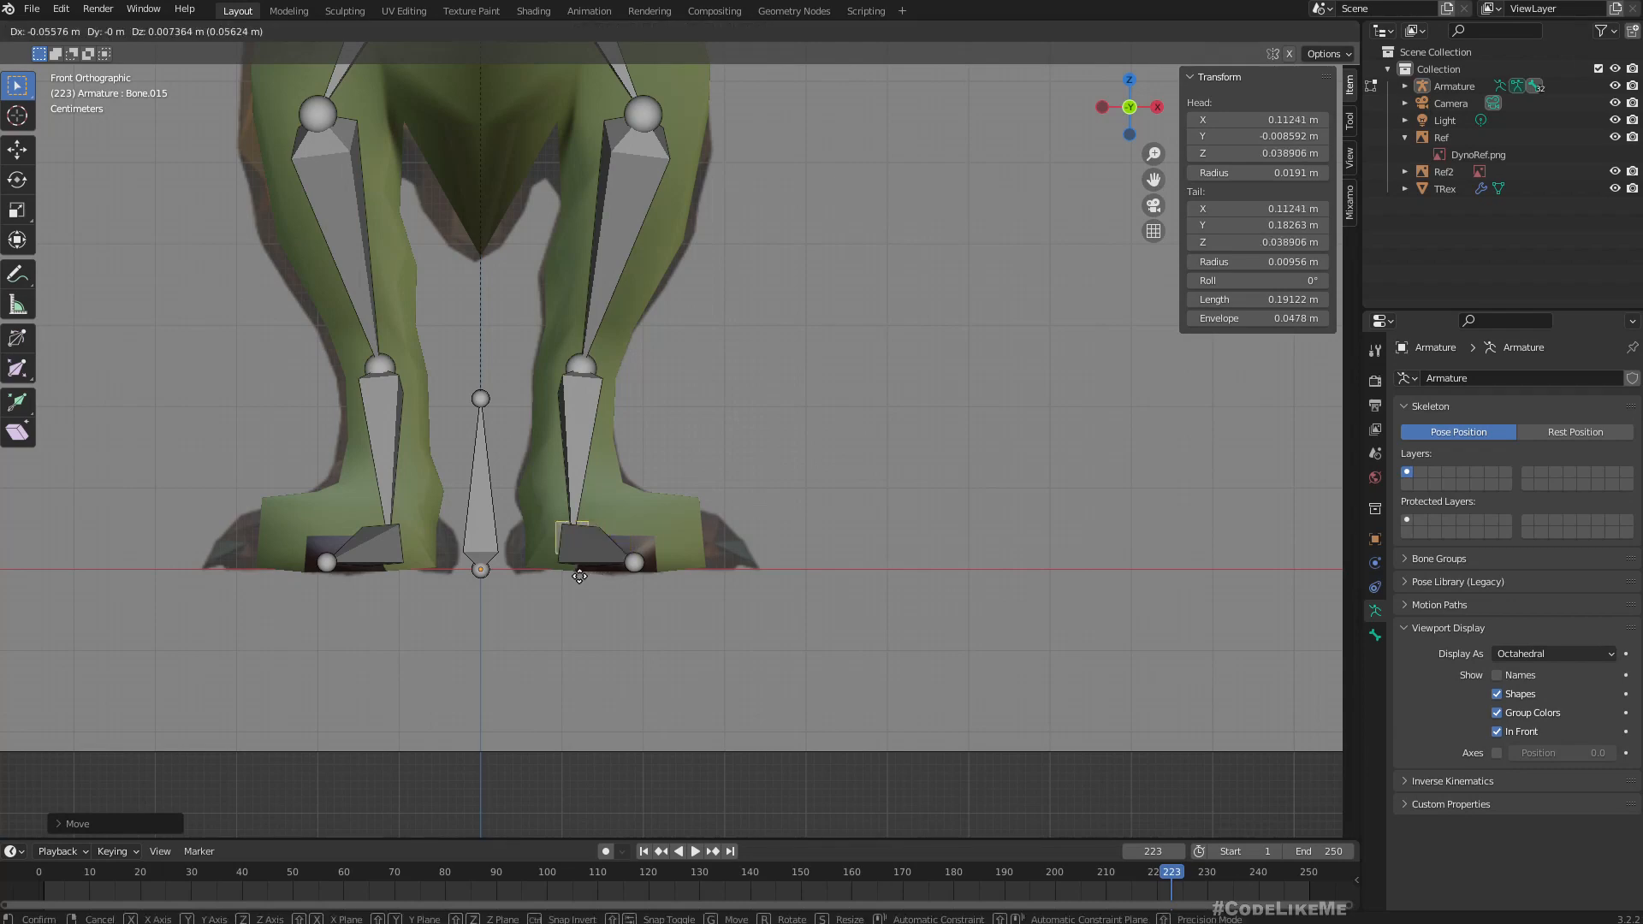
pyautogui.click(580, 577)
pyautogui.moveTo(762, 549); pyautogui.dragTo(672, 561, button='middle')
pyautogui.scroll(3, 684, 556)
# Parent the new ankle bone to the root bone at the origin with Keep Offset.
pyautogui.moveTo(429, 461); pyautogui.dragTo(454, 575, button='middle')
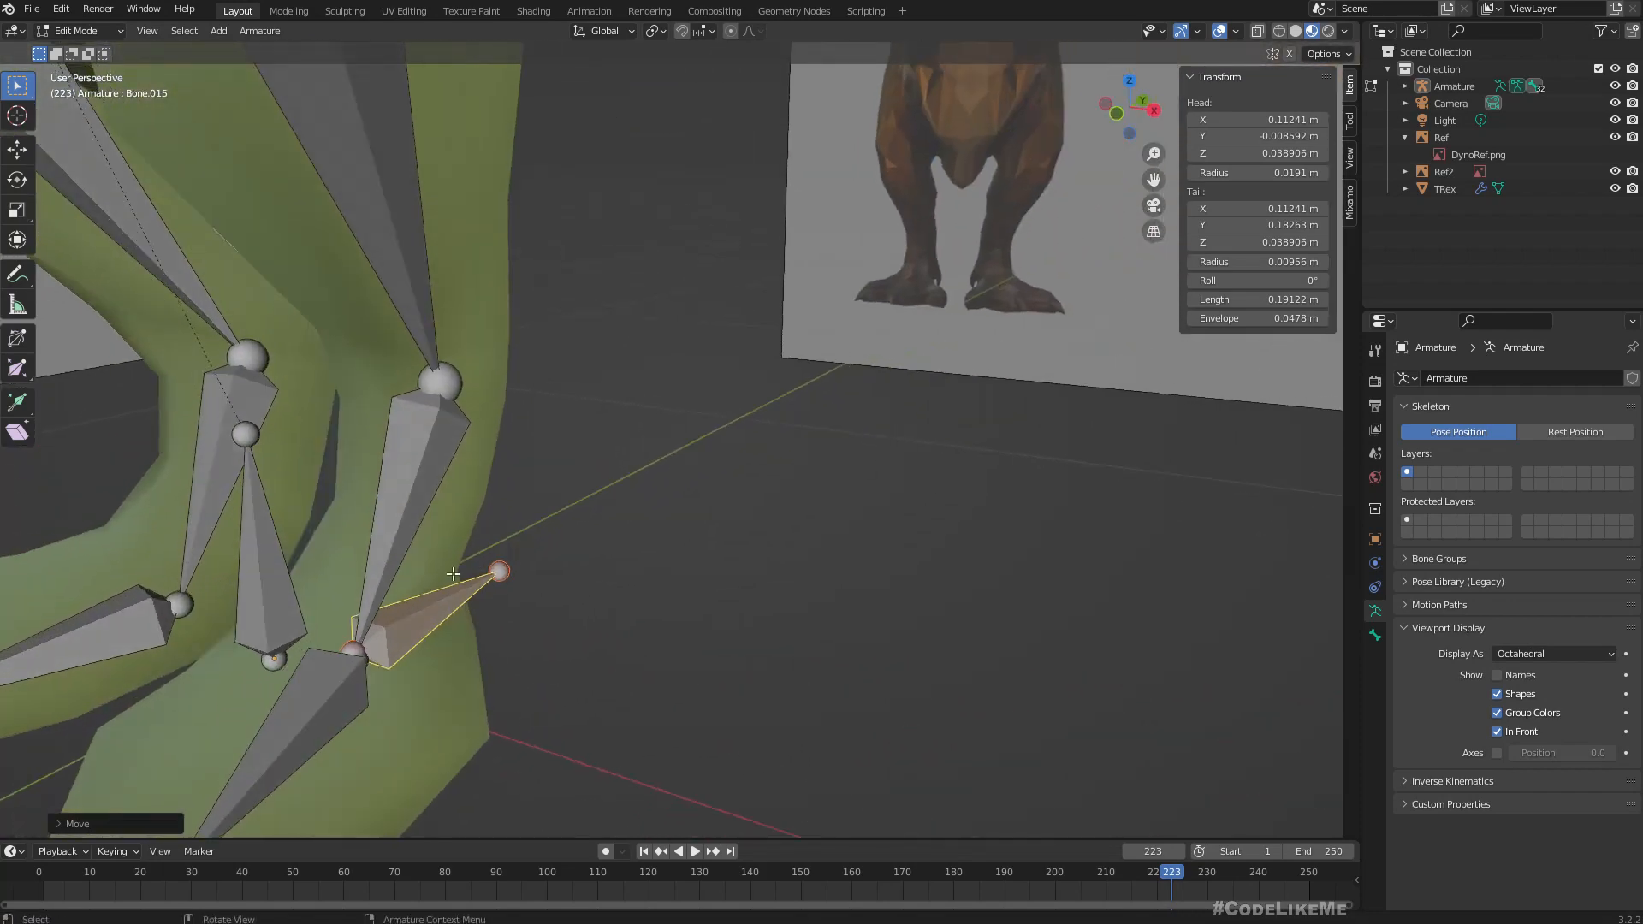
pyautogui.click(265, 575)
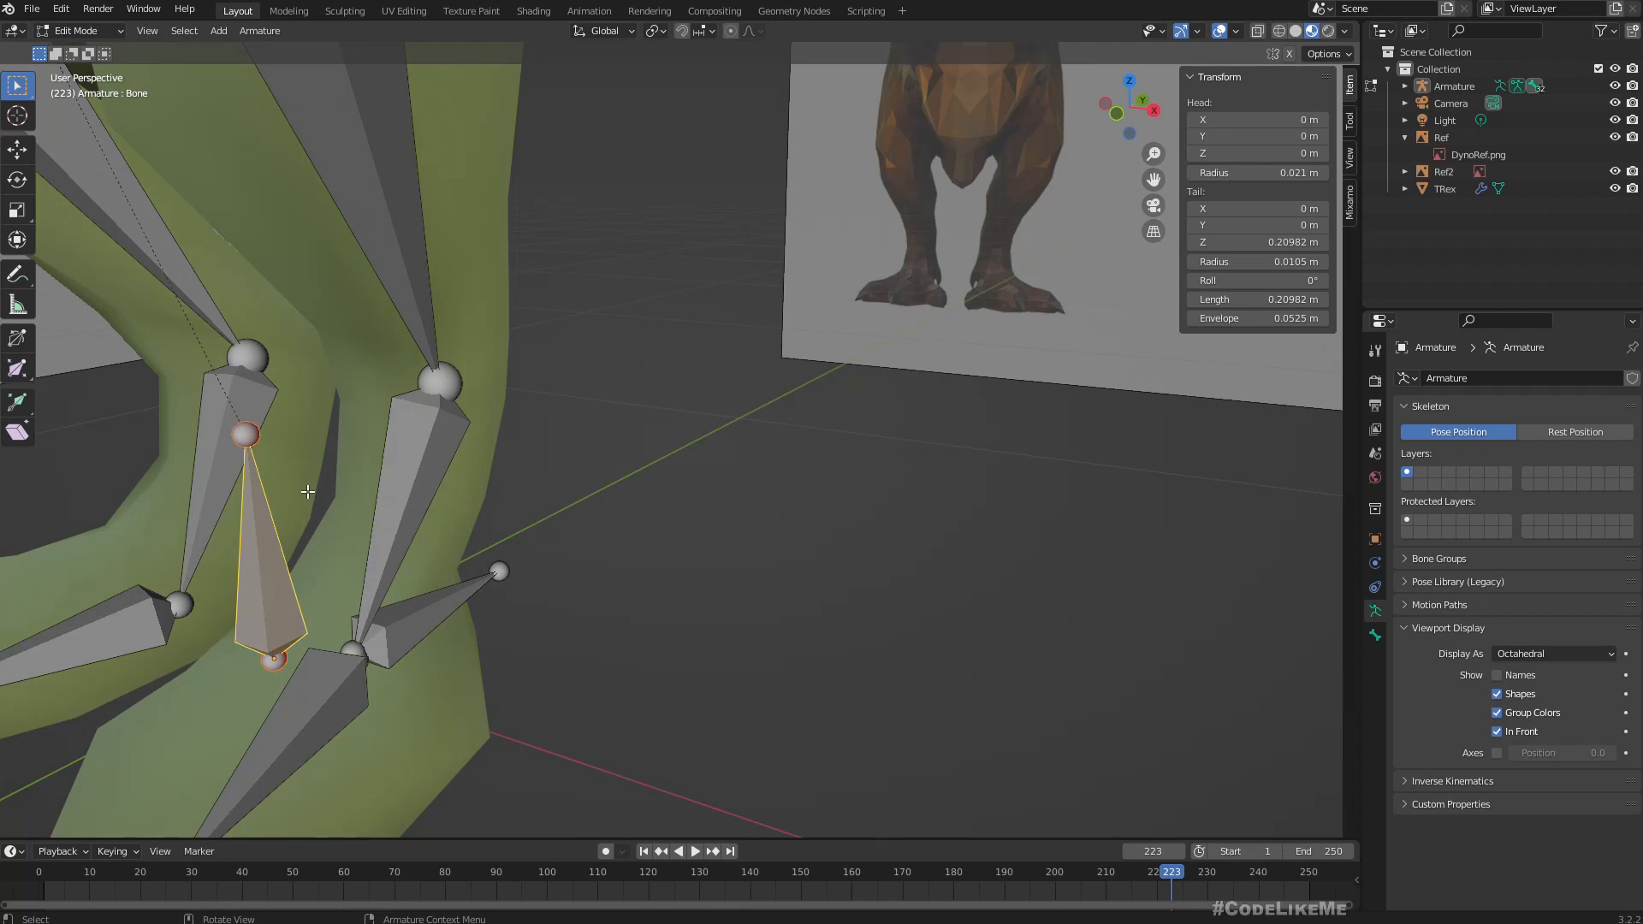
pyautogui.scroll(-3, 308, 492)
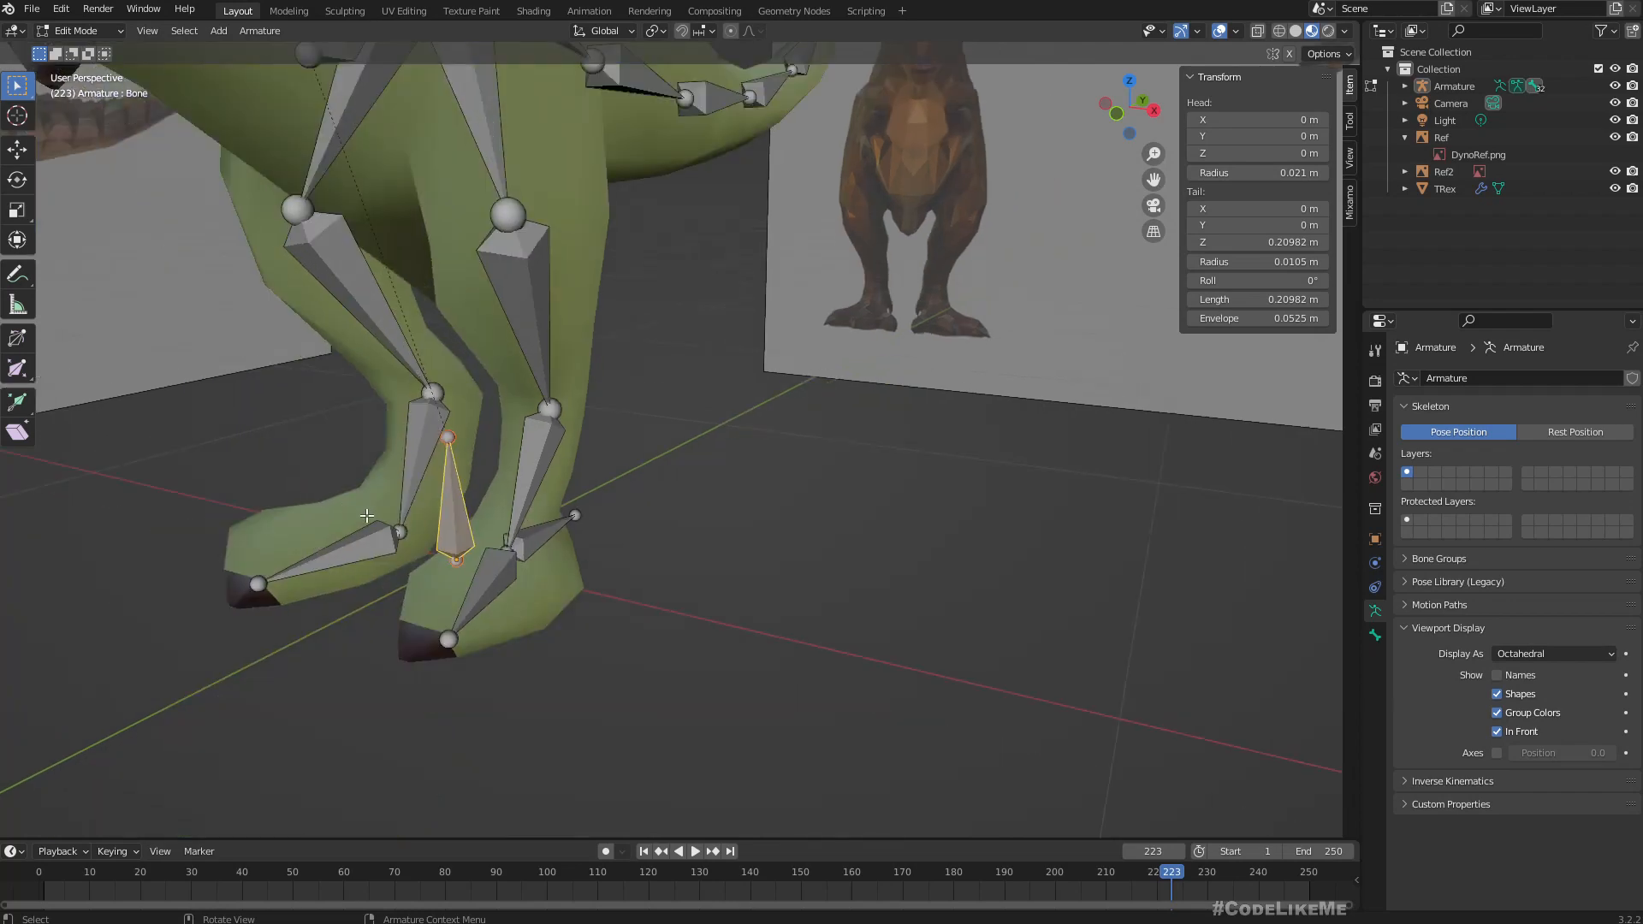
pyautogui.moveTo(646, 577); pyautogui.dragTo(583, 522, button='middle')
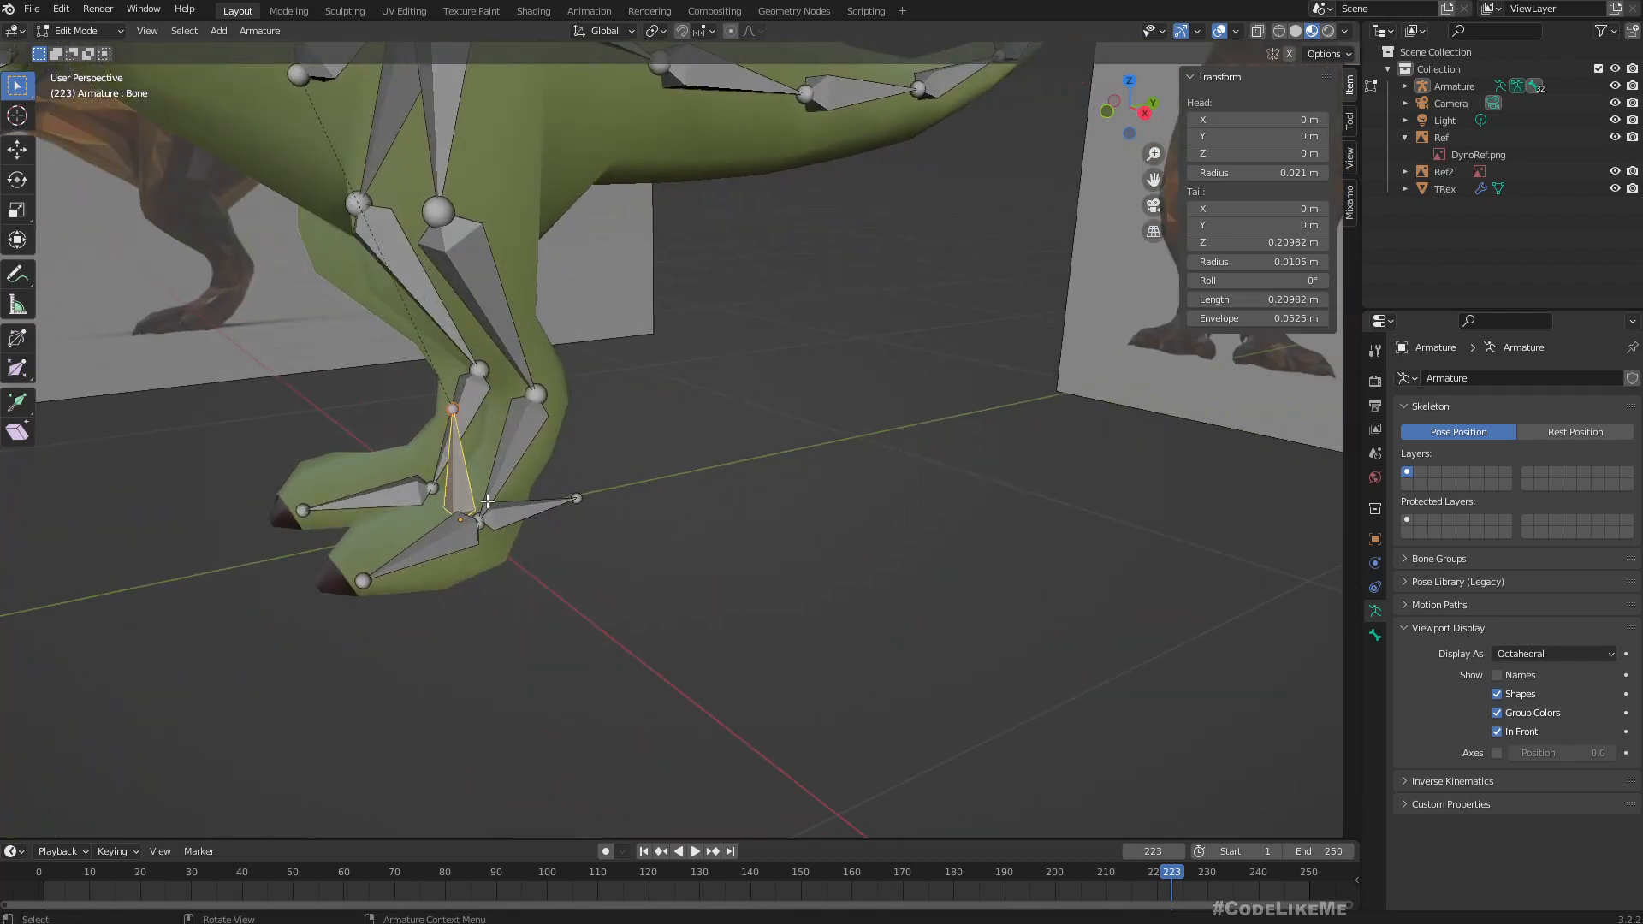
pyautogui.click(517, 511)
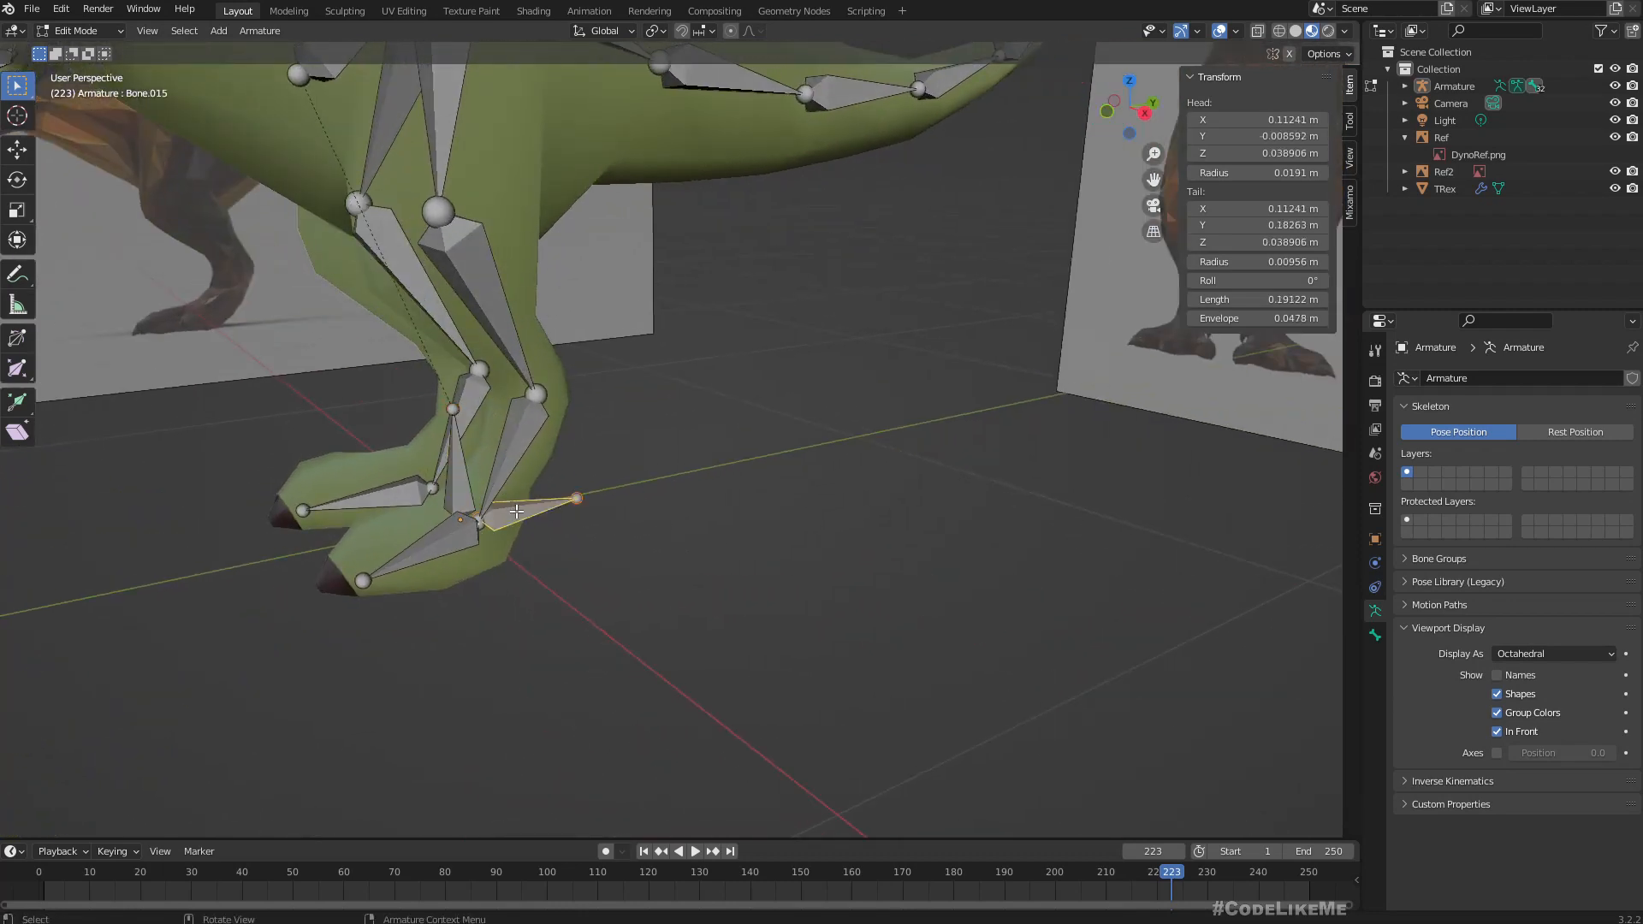
pyautogui.keyDown('shift'); pyautogui.click(455, 470); pyautogui.keyUp('shift')
pyautogui.hotkey('ctrl', 'p')
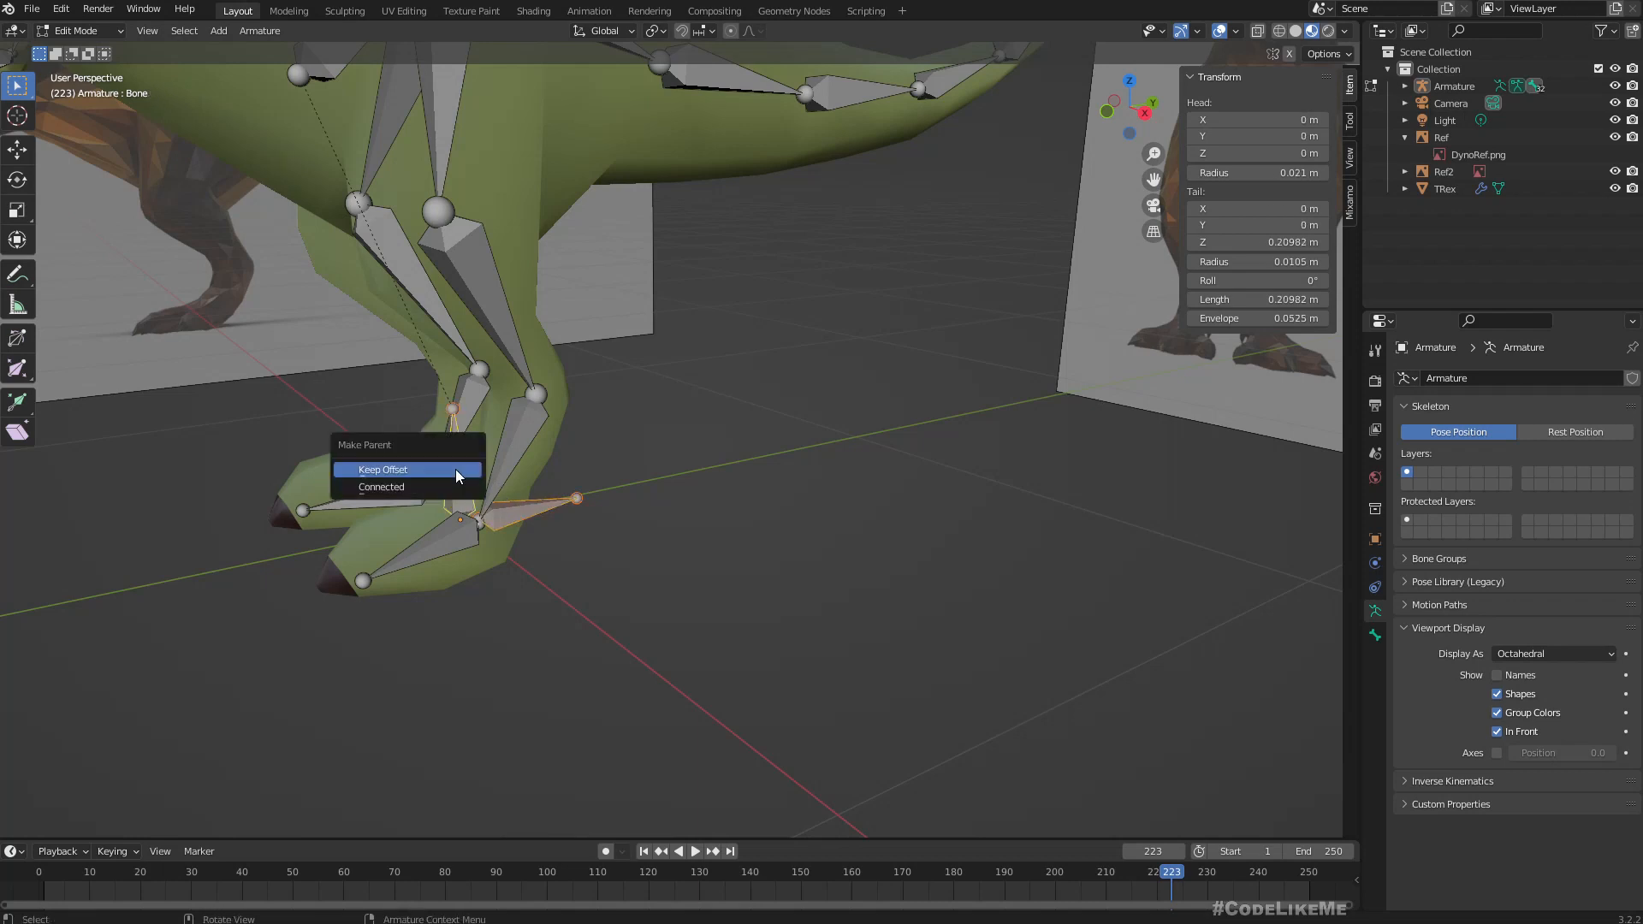
pyautogui.click(455, 470)
# Rename the new ankle bone as BL_Target_l.
pyautogui.moveTo(675, 526); pyautogui.dragTo(608, 580, button='middle')
pyautogui.moveTo(812, 554); pyautogui.dragTo(689, 457, button='middle')
pyautogui.press('KP_3')
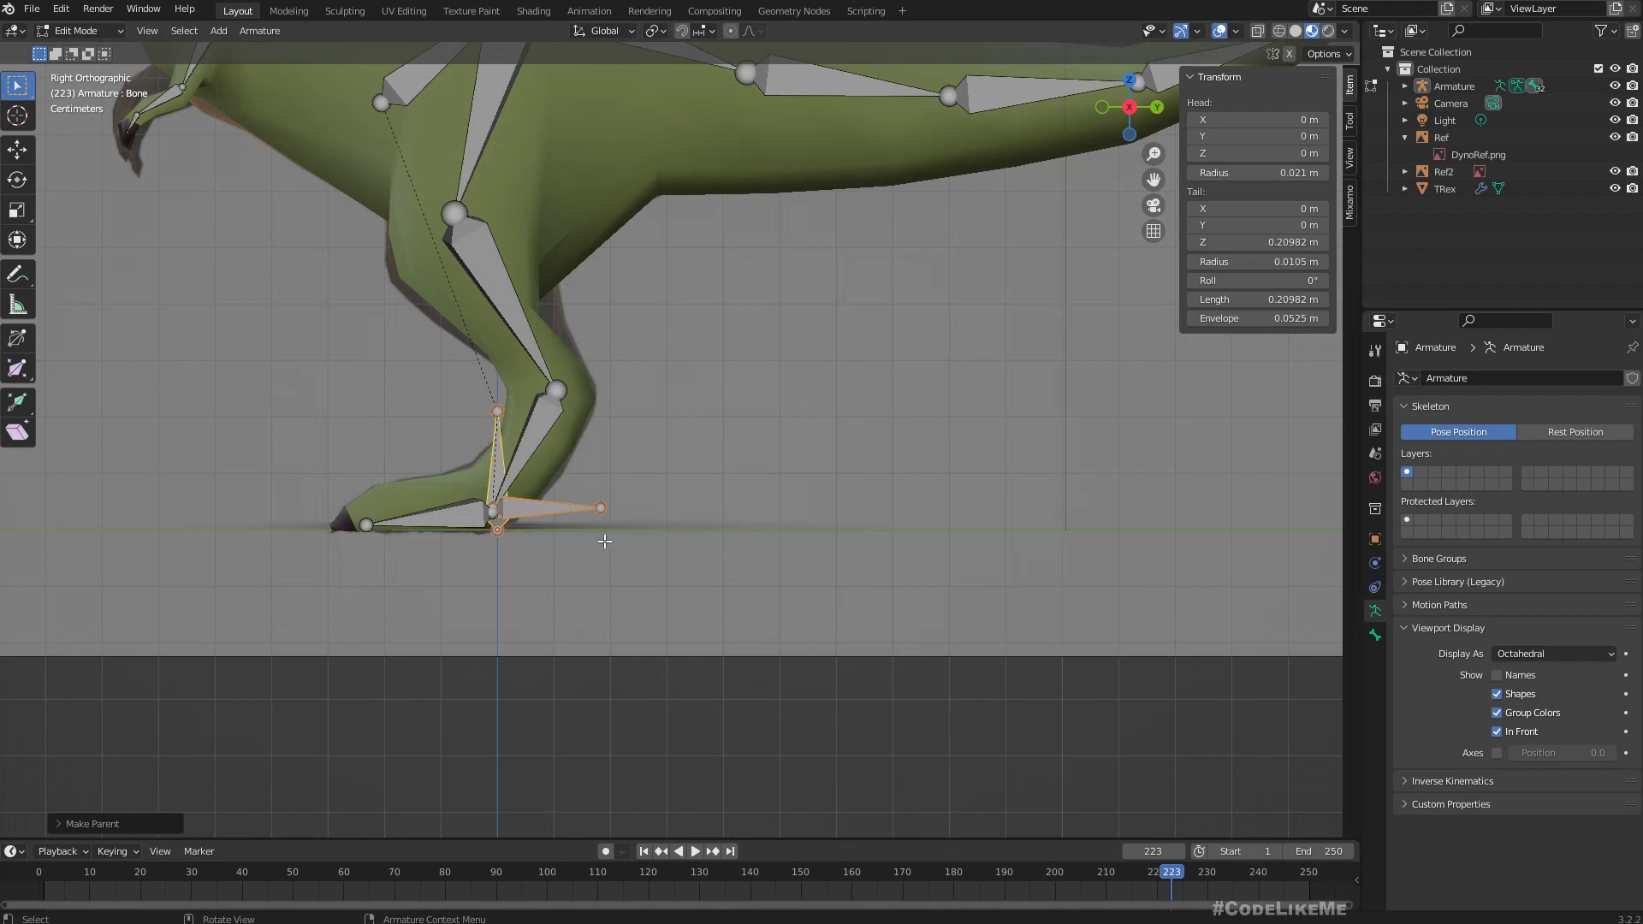
pyautogui.click(535, 510)
pyautogui.press('F2')
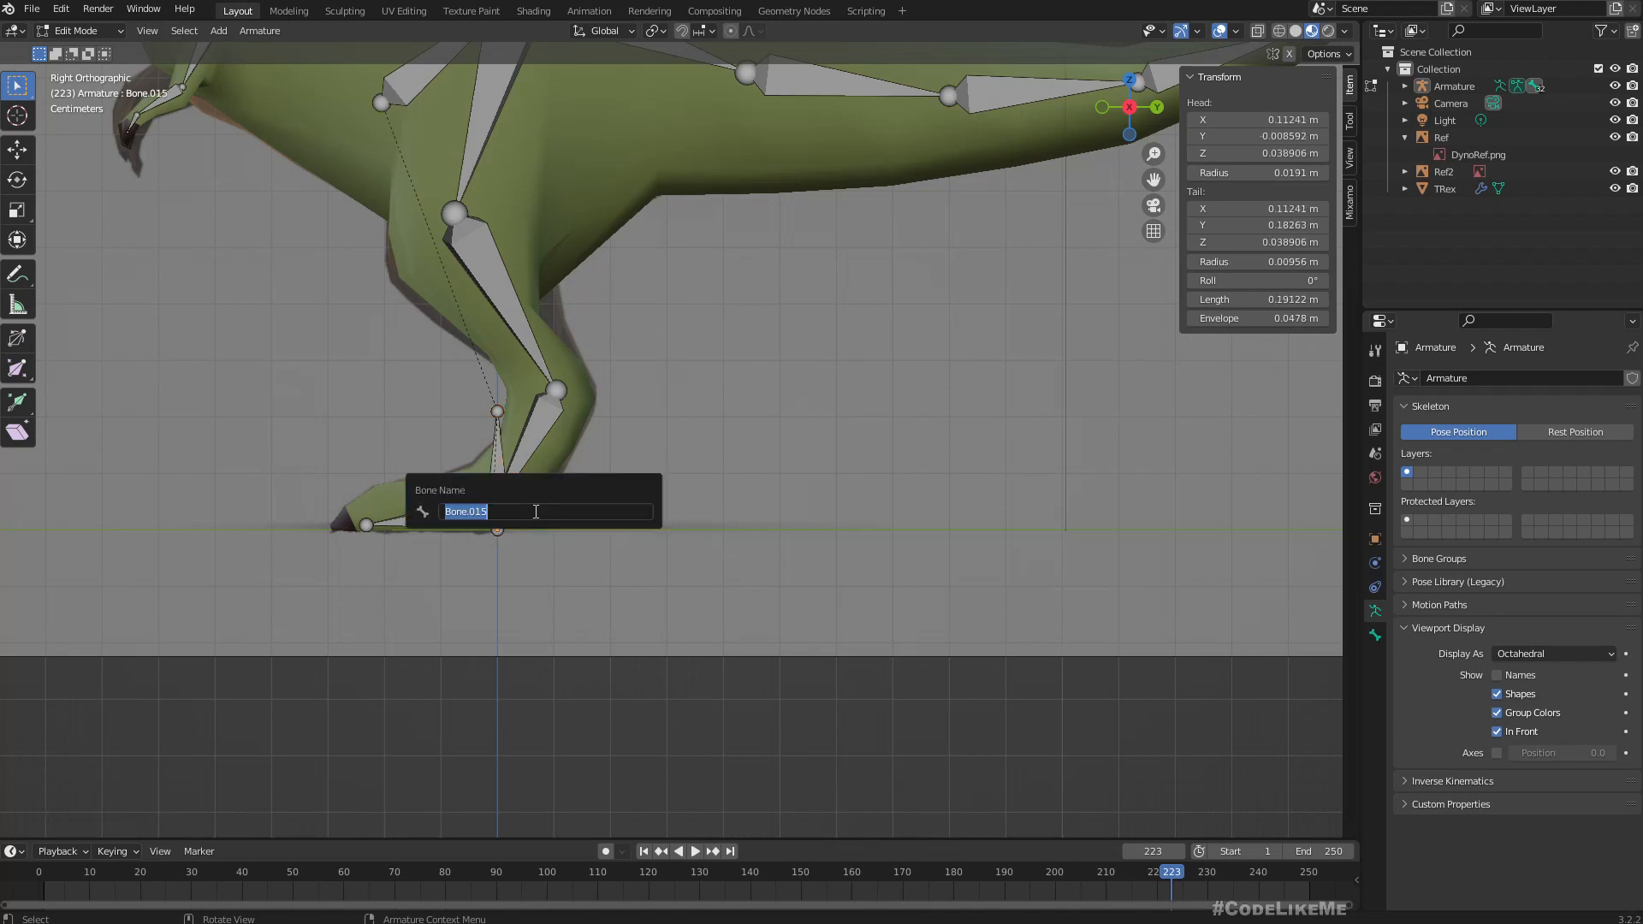
pyautogui.write('B')
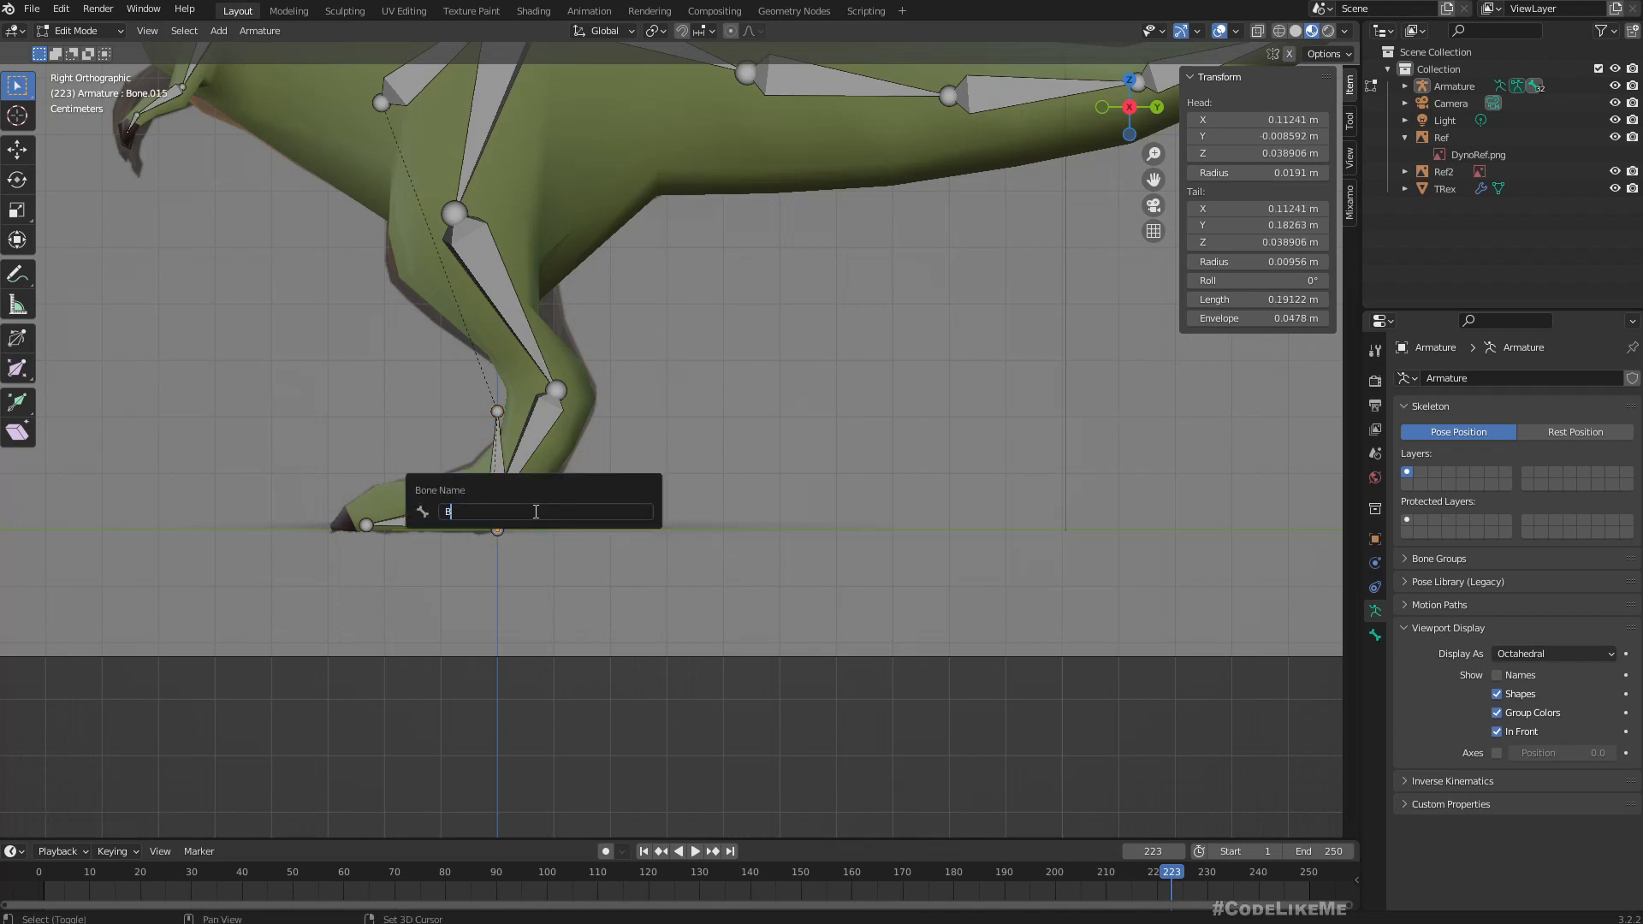
pyautogui.write('L_tar')
pyautogui.press('BackSpace')
pyautogui.press('BackSpace')
pyautogui.press('BackSpace')
pyautogui.write('Target')
pyautogui.press('Return')
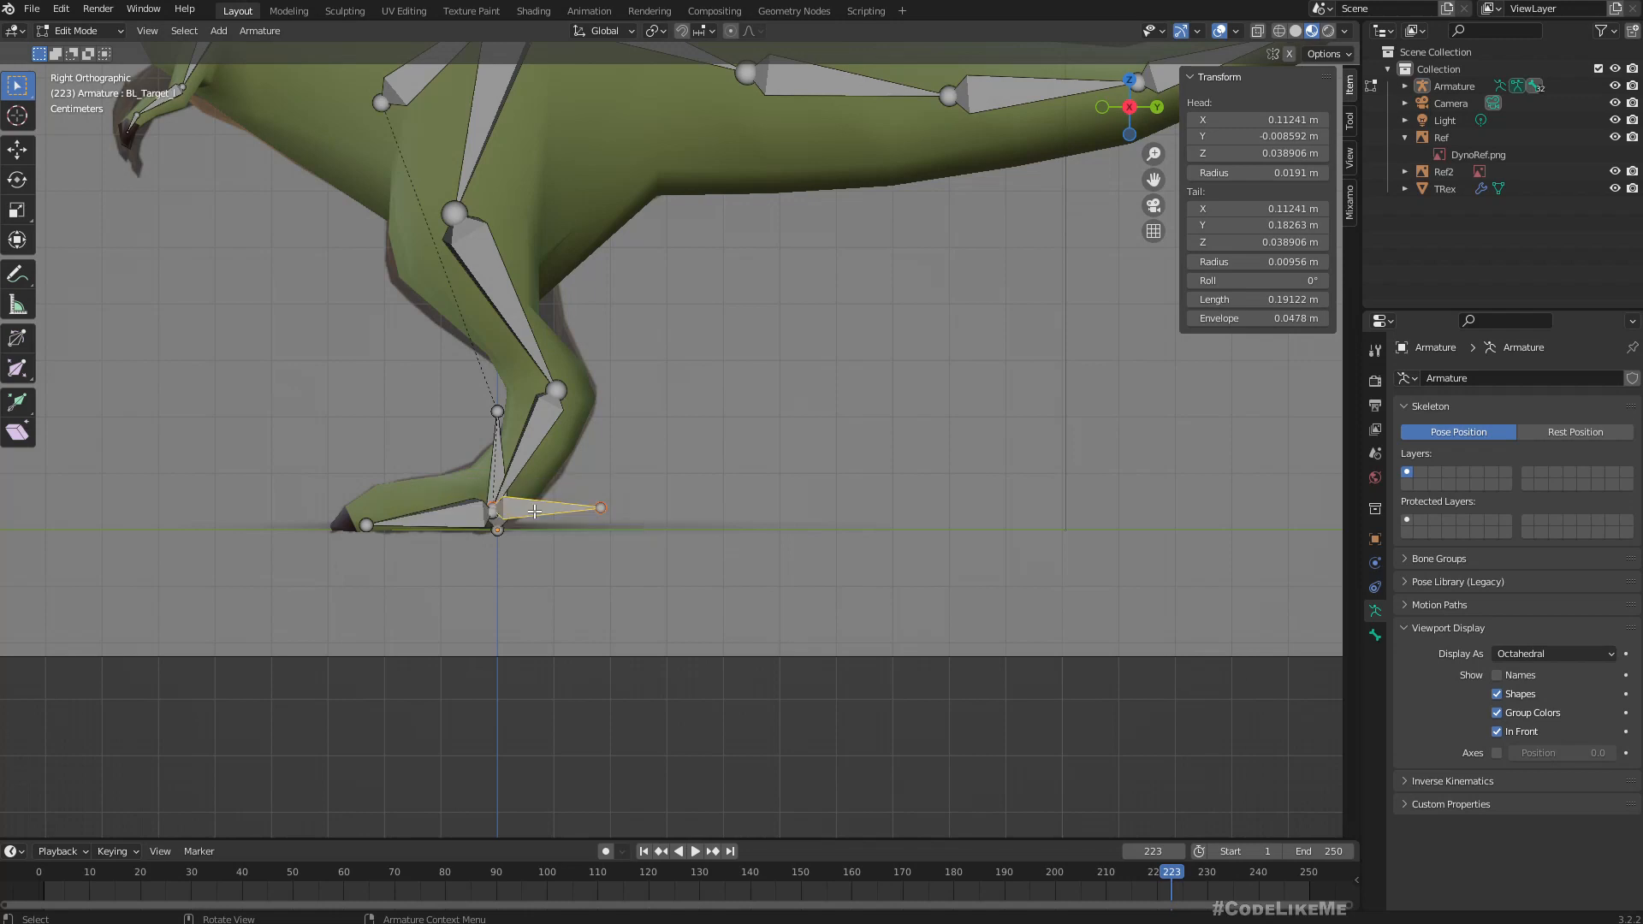
# Duplicate BL_Target_l to a spot about 0.61 m behind and 0.21 m above it, and rename the copy BL_Pole_l.
pyautogui.hotkey('shift', 'd')
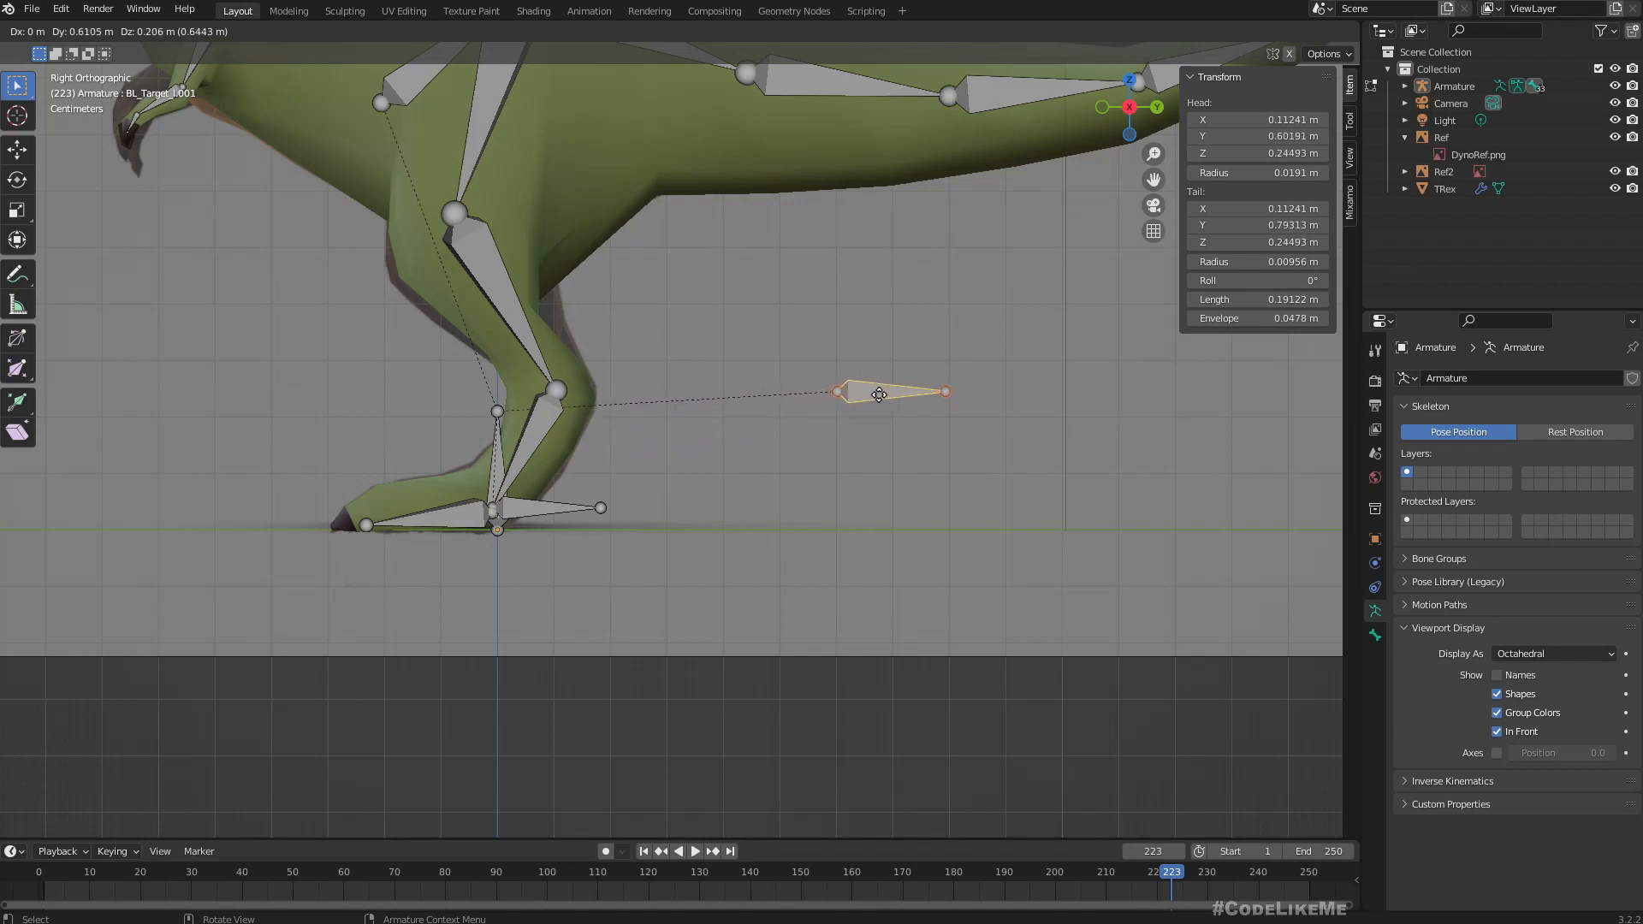
pyautogui.click(879, 394)
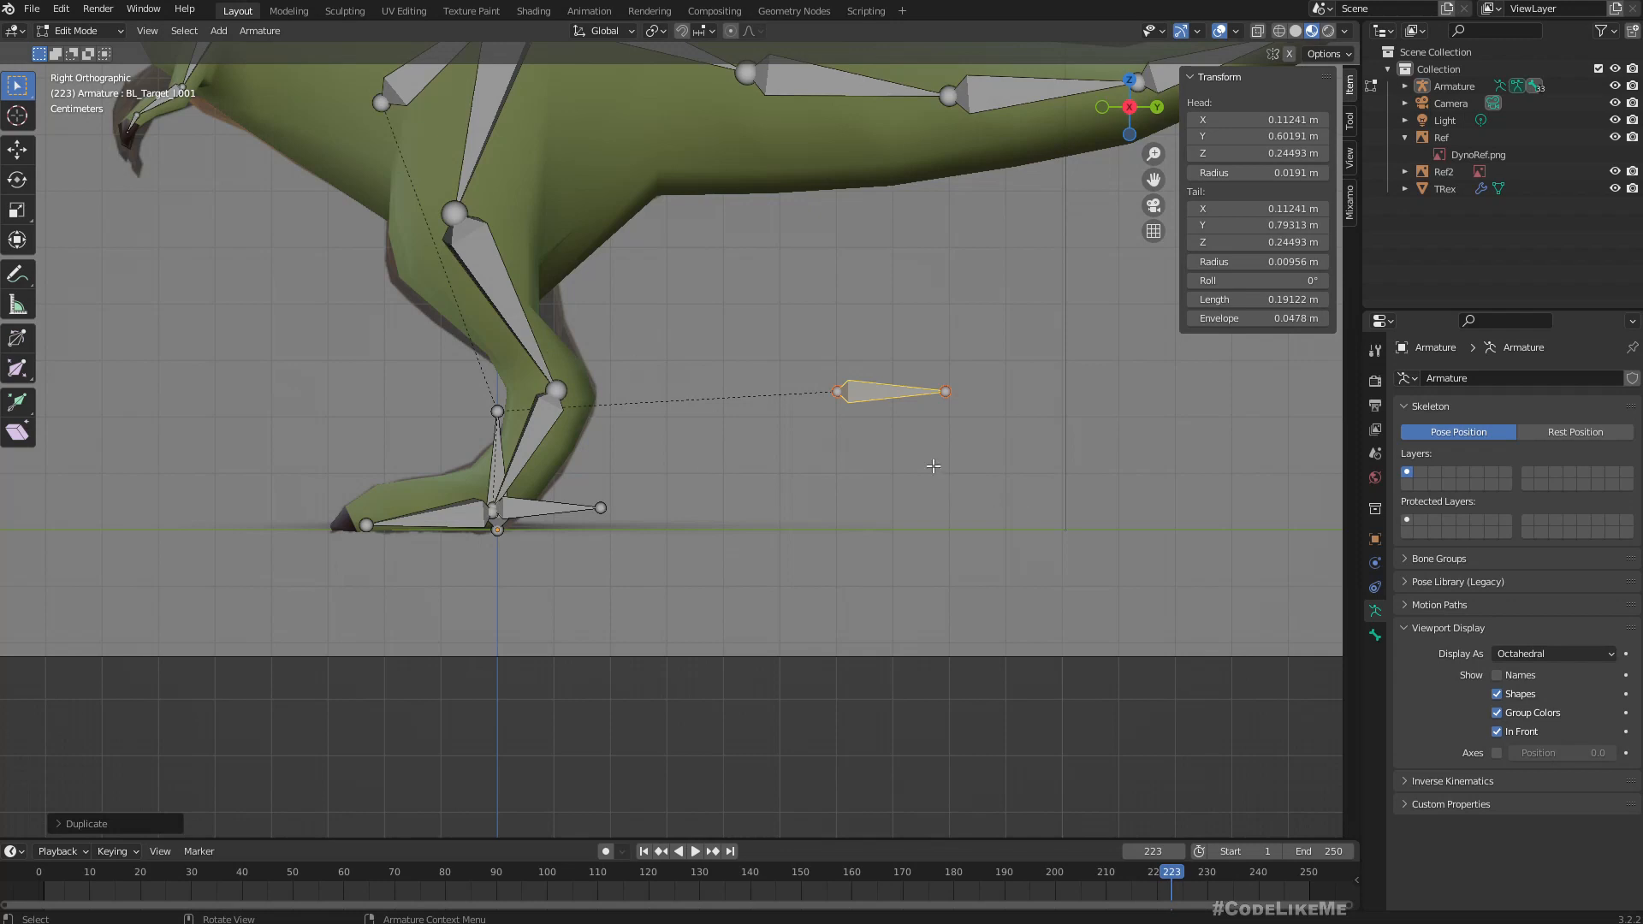
pyautogui.press('F2')
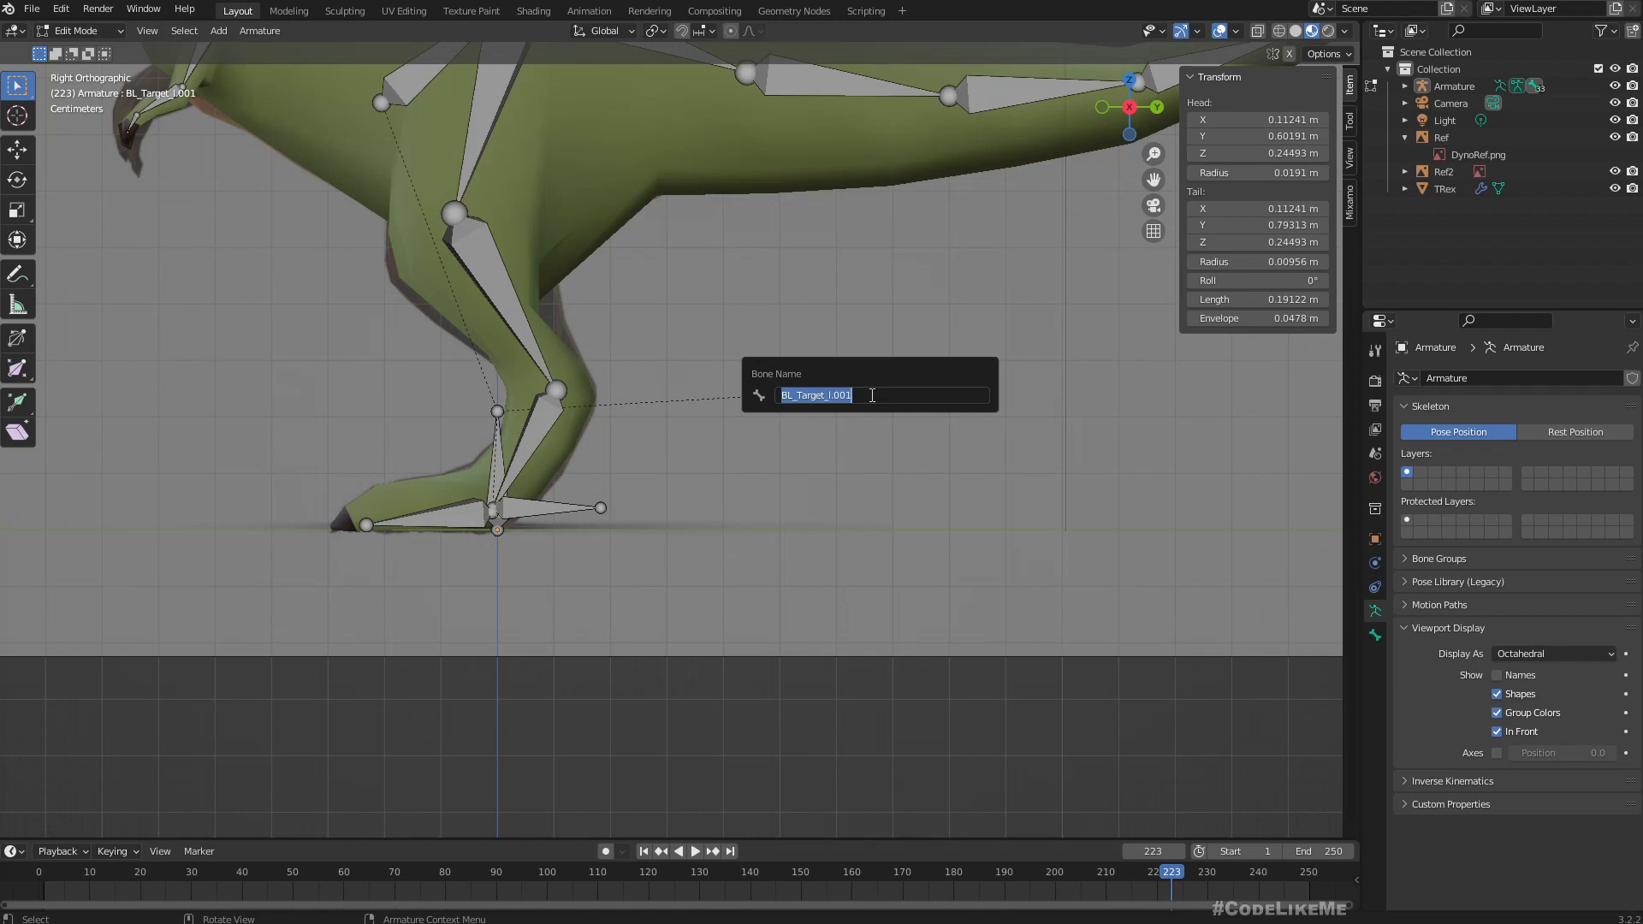
pyautogui.write('BL')
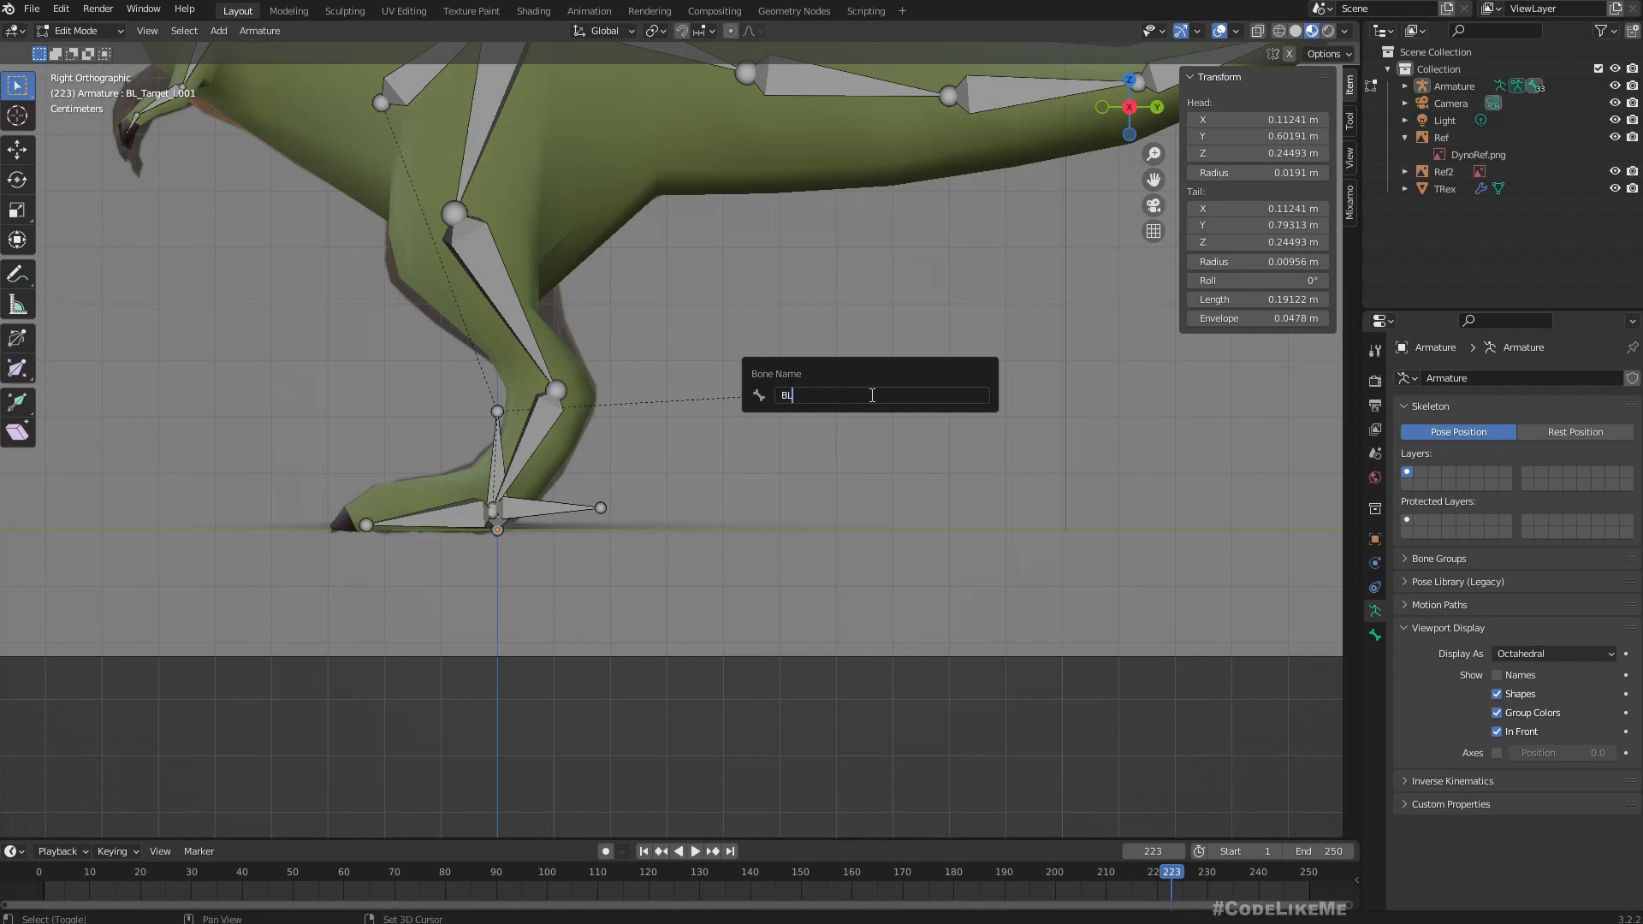
pyautogui.write('_Pole_l')
pyautogui.press('Return')
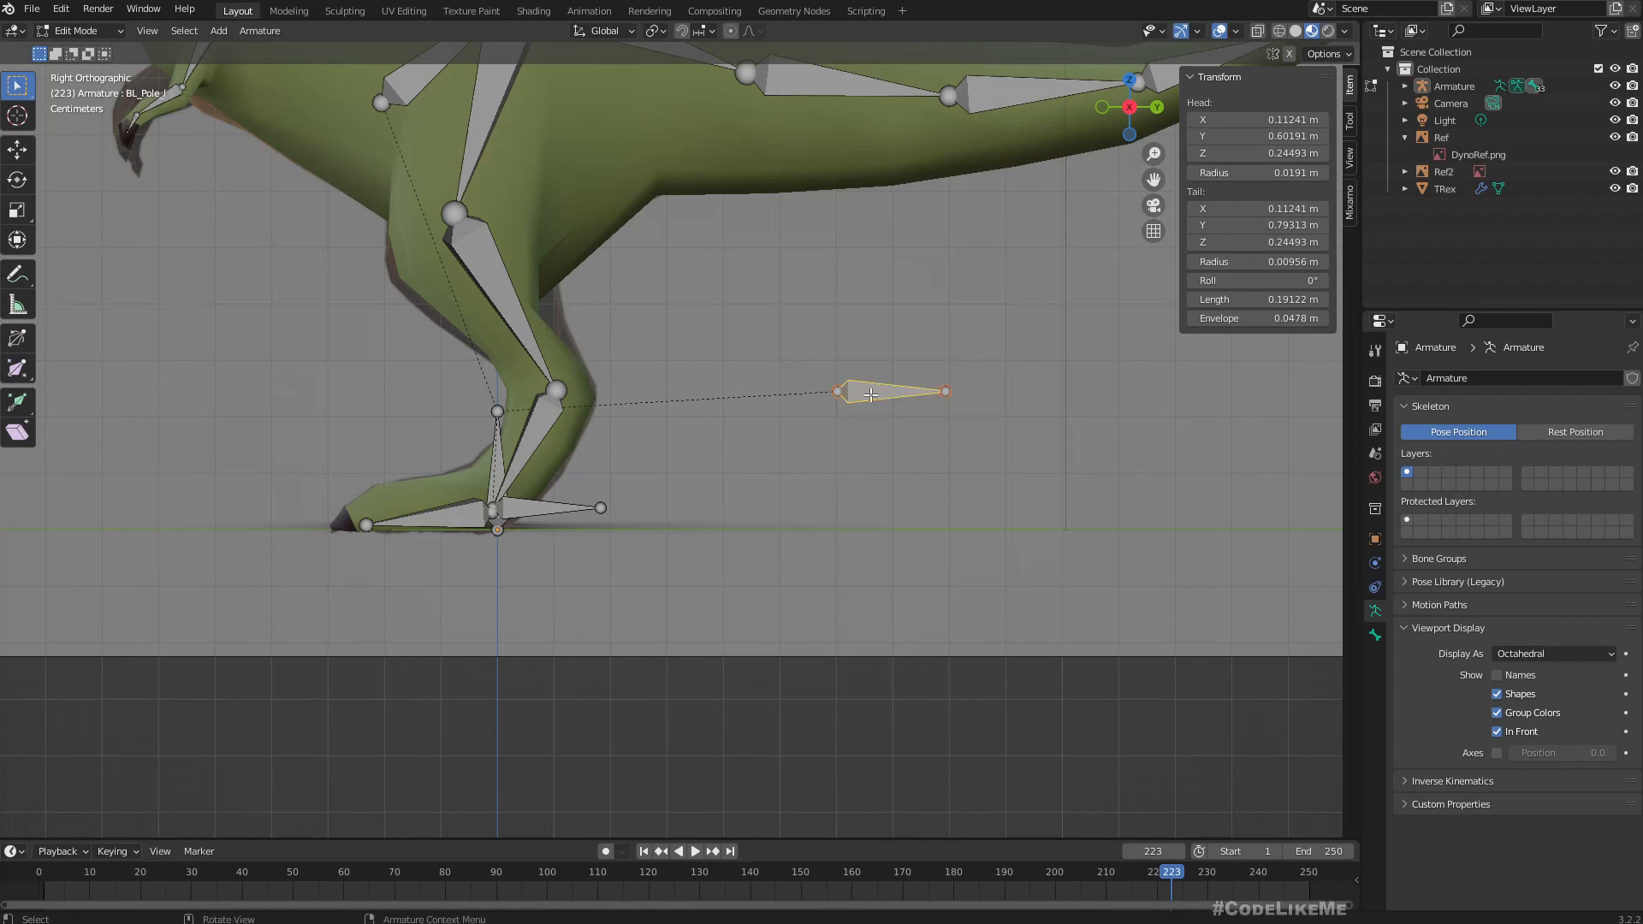
# Move BL_Pole_l in the front orthographic view to line up with the lower leg joint, at about X 0.12 m.
pyautogui.moveTo(731, 503); pyautogui.dragTo(896, 523, button='middle')
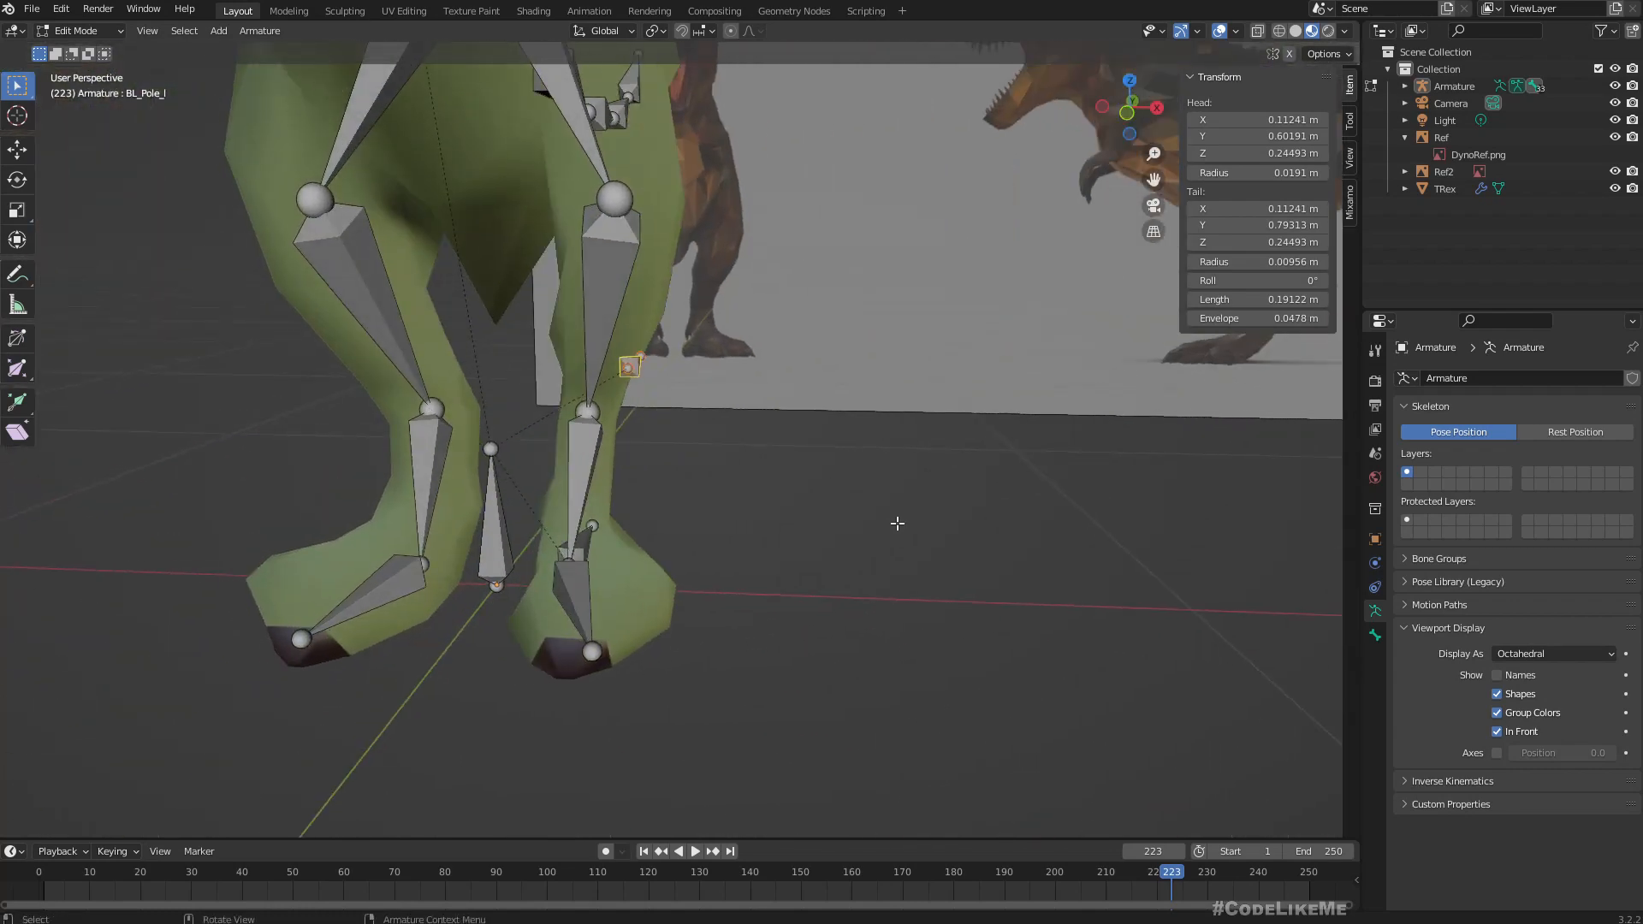
pyautogui.press('KP_3')
pyautogui.press('KP_1')
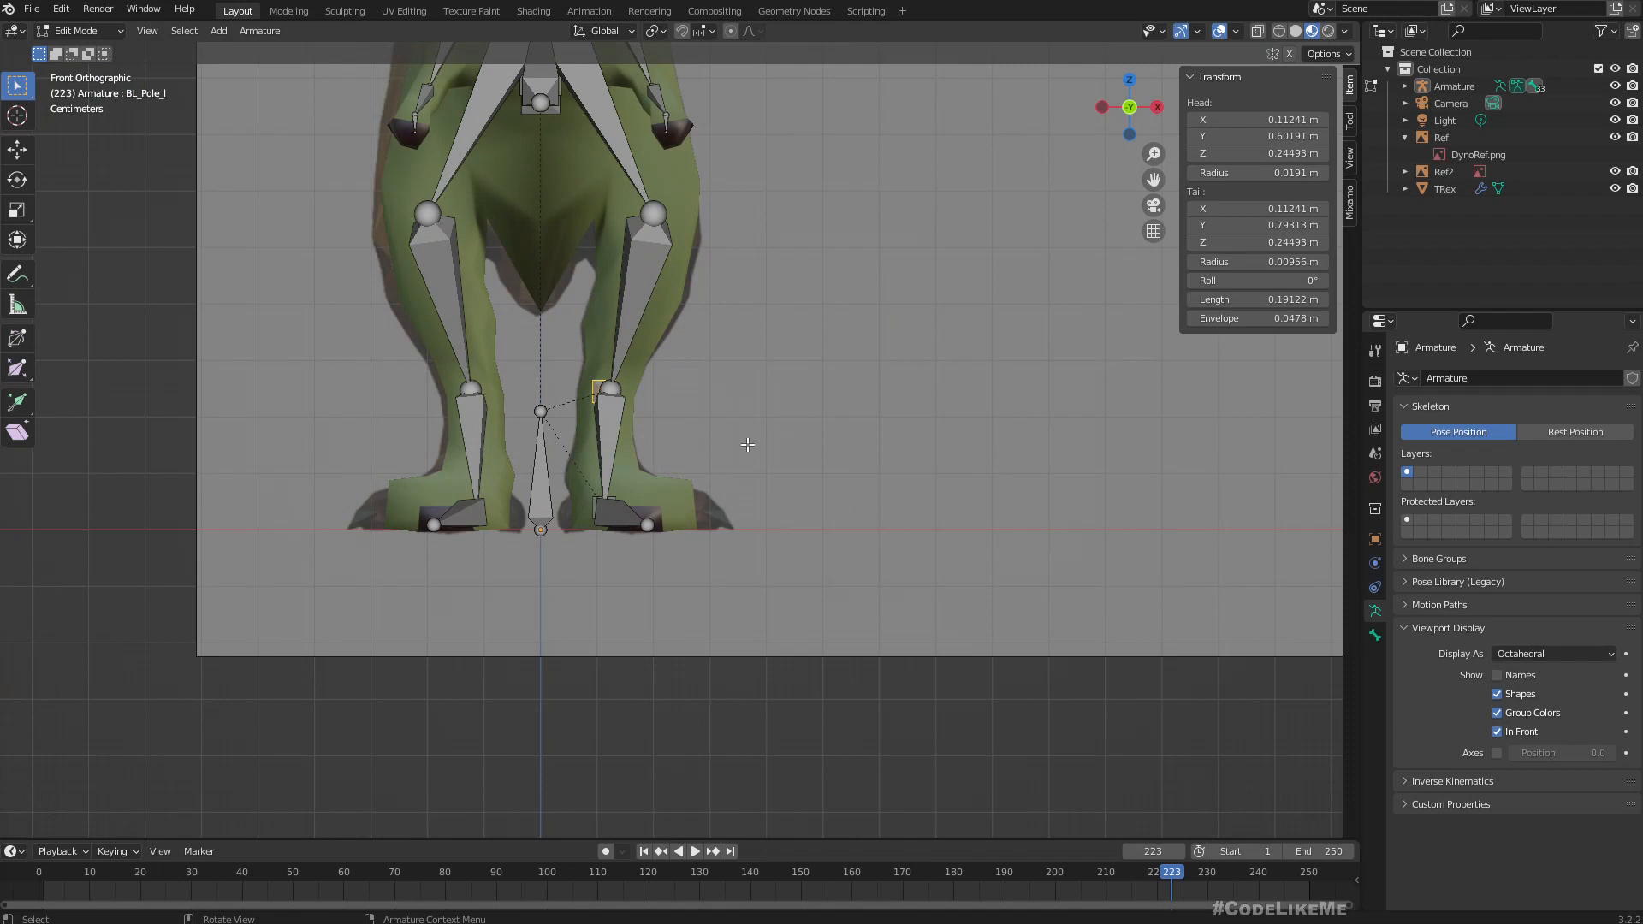
pyautogui.press('g')
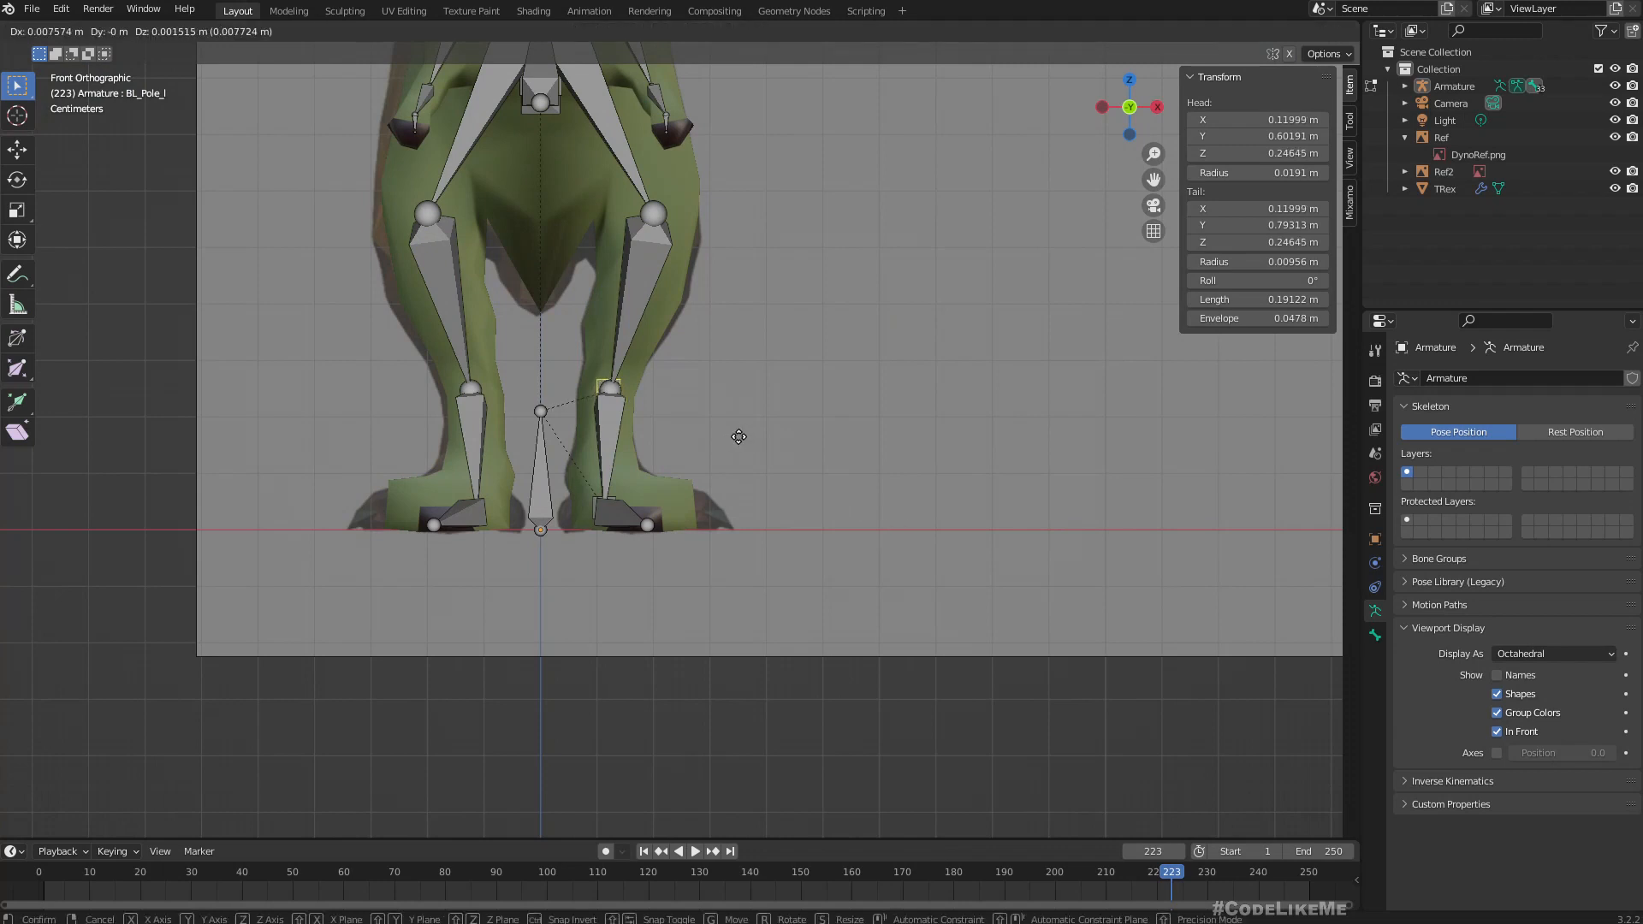
pyautogui.click(737, 438)
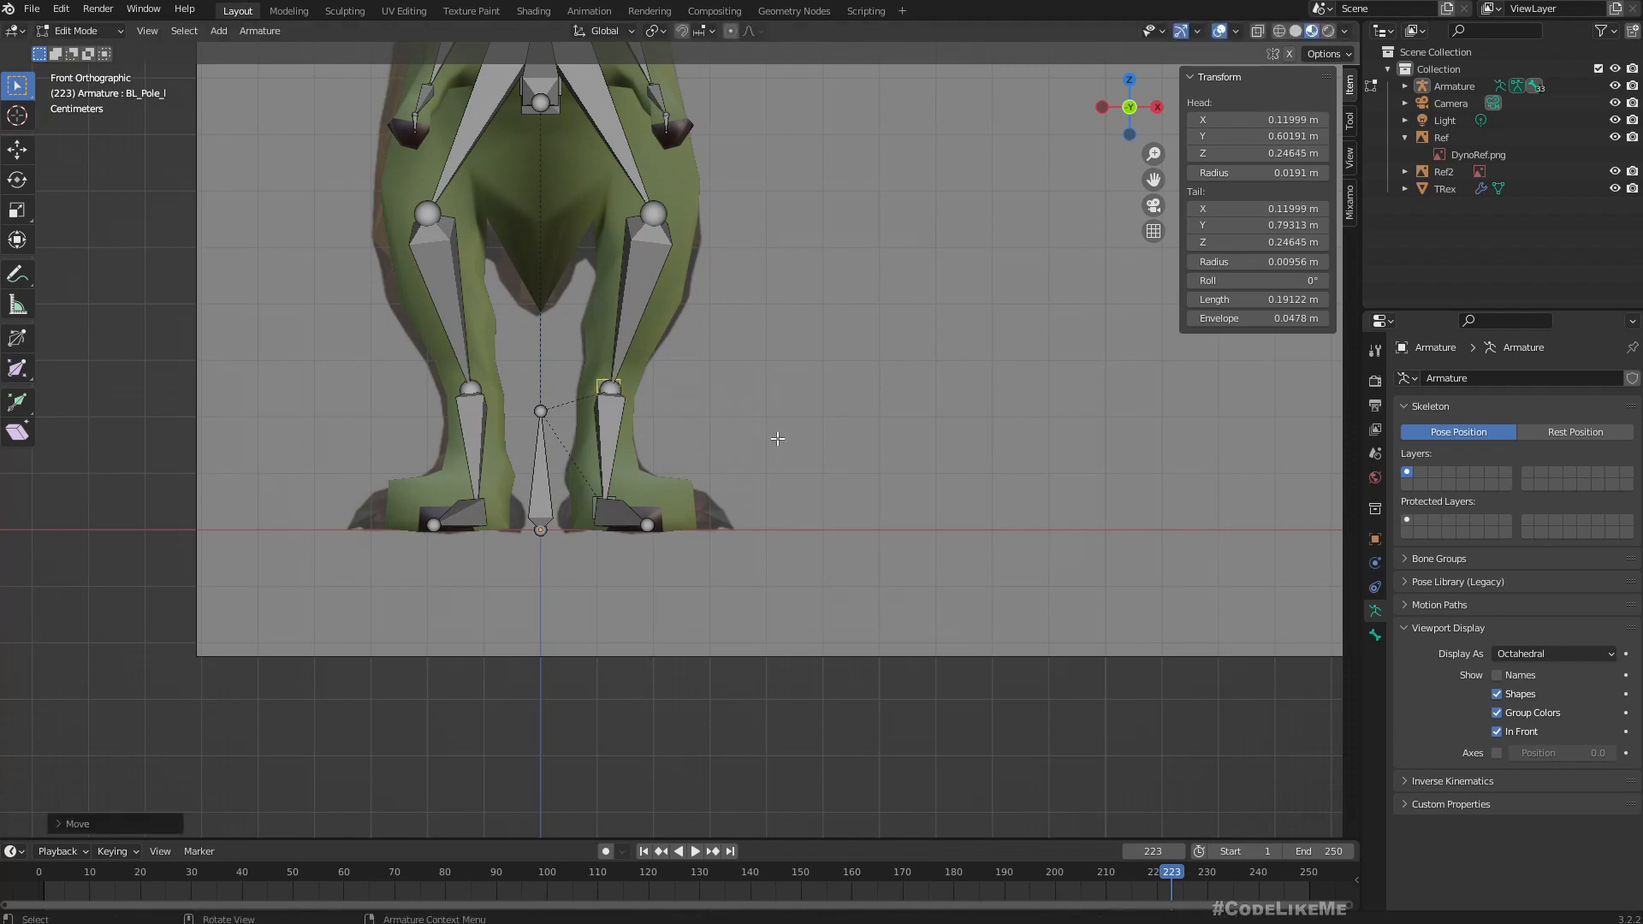
pyautogui.press('KP_3')
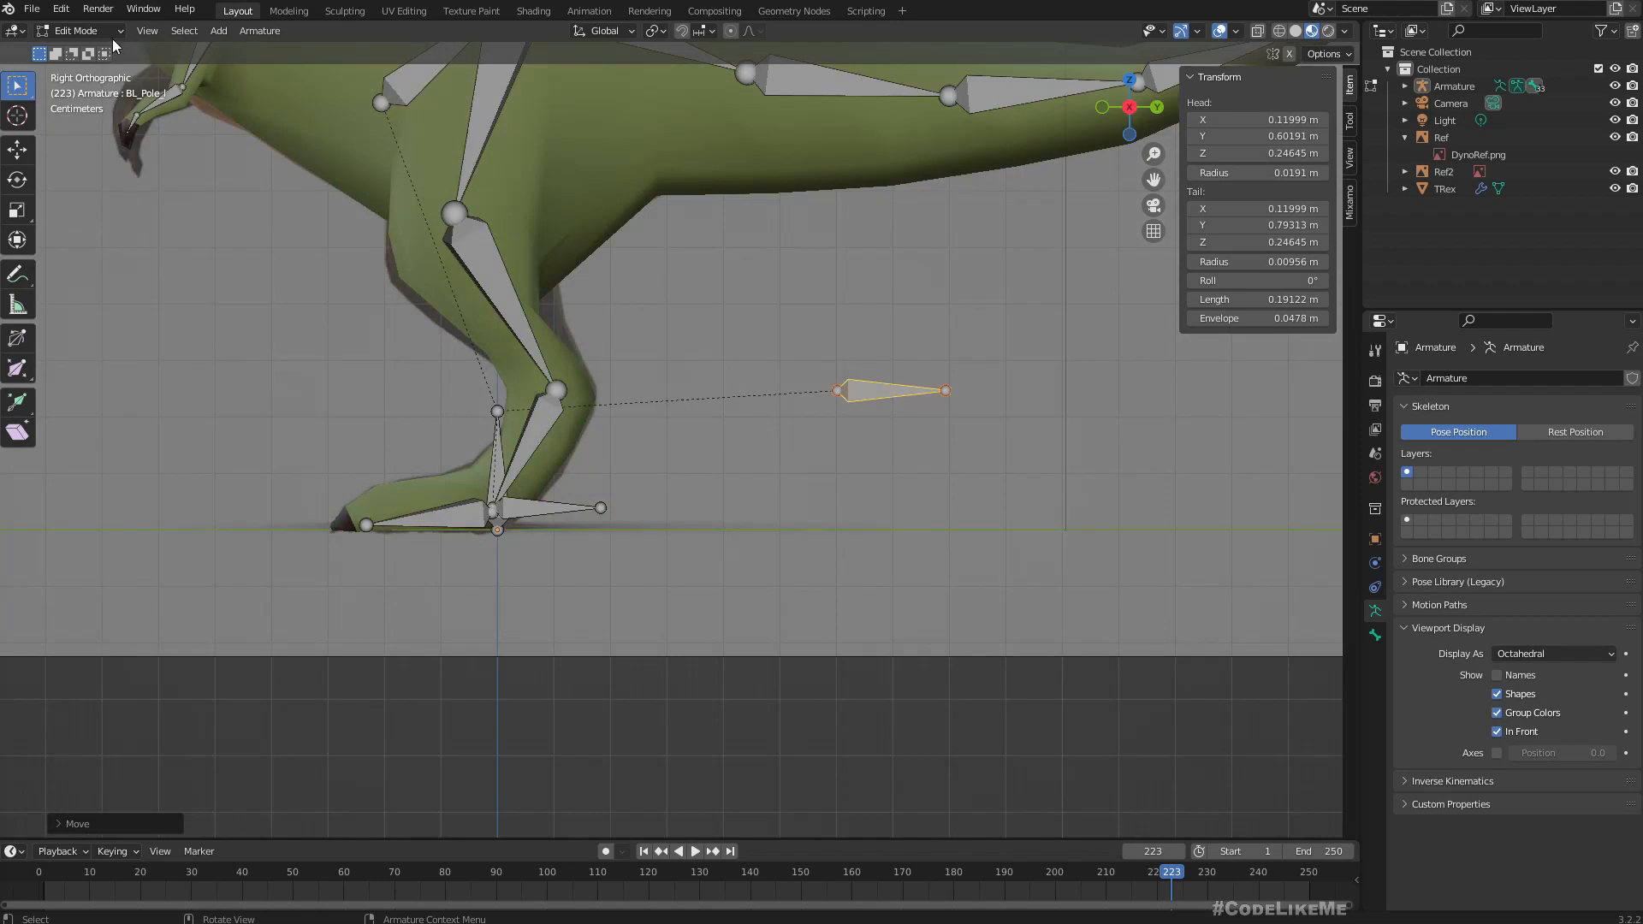
# Switch the armature to Pose Mode and add an Inverse Kinematics constraint to the lower leg bone BL_3_l.
pyautogui.click(69, 32)
pyautogui.click(77, 90)
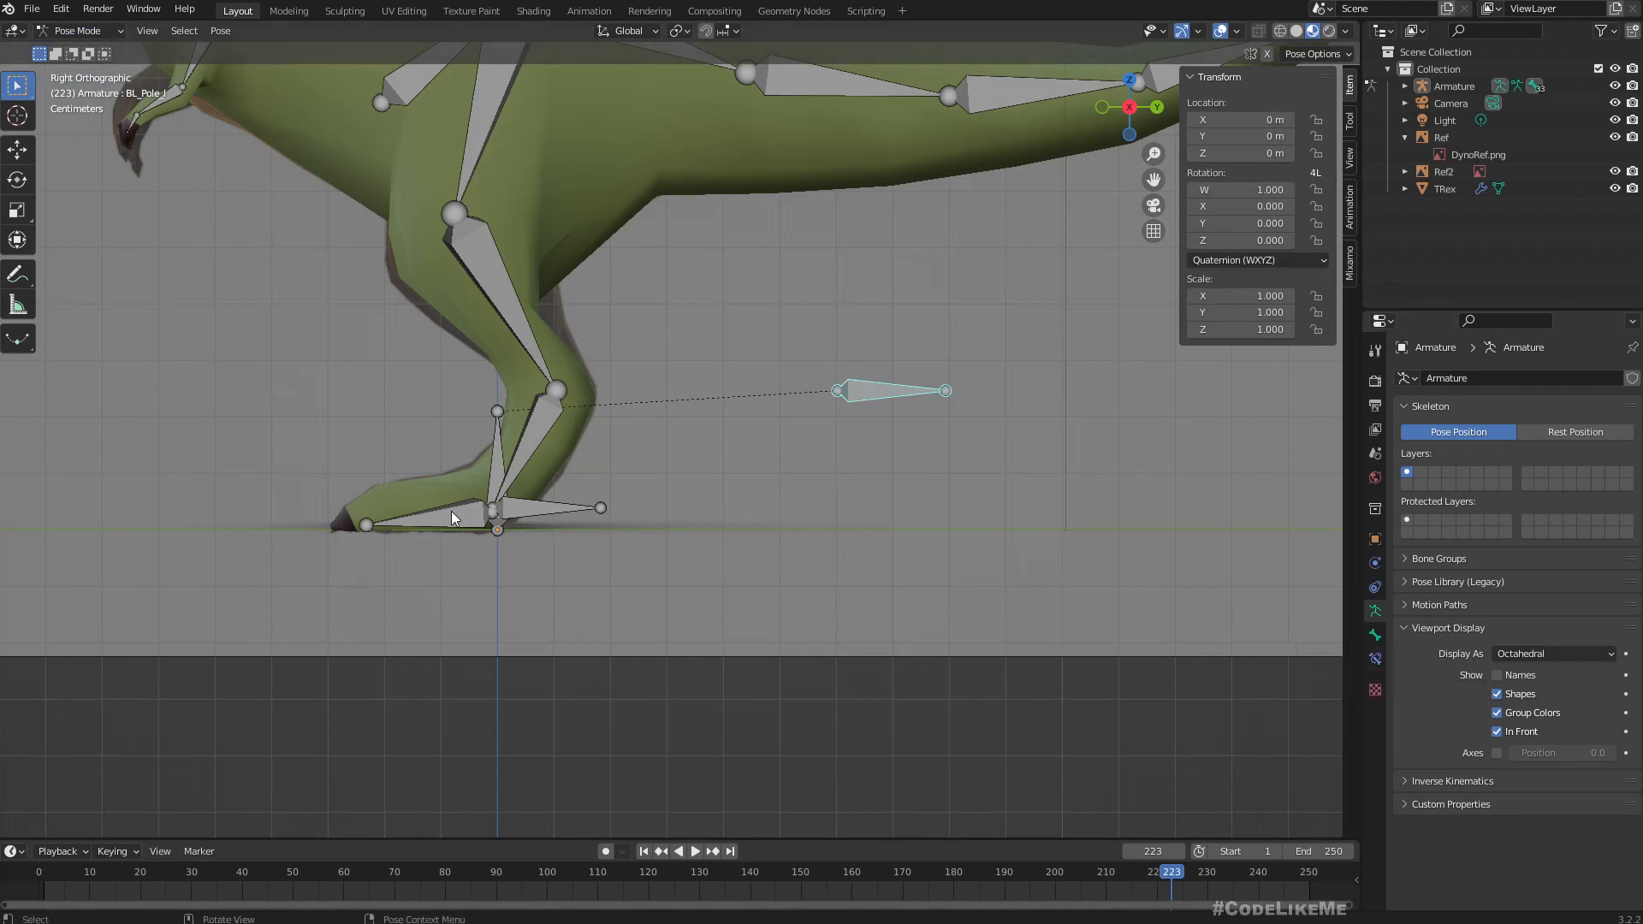
pyautogui.click(534, 435)
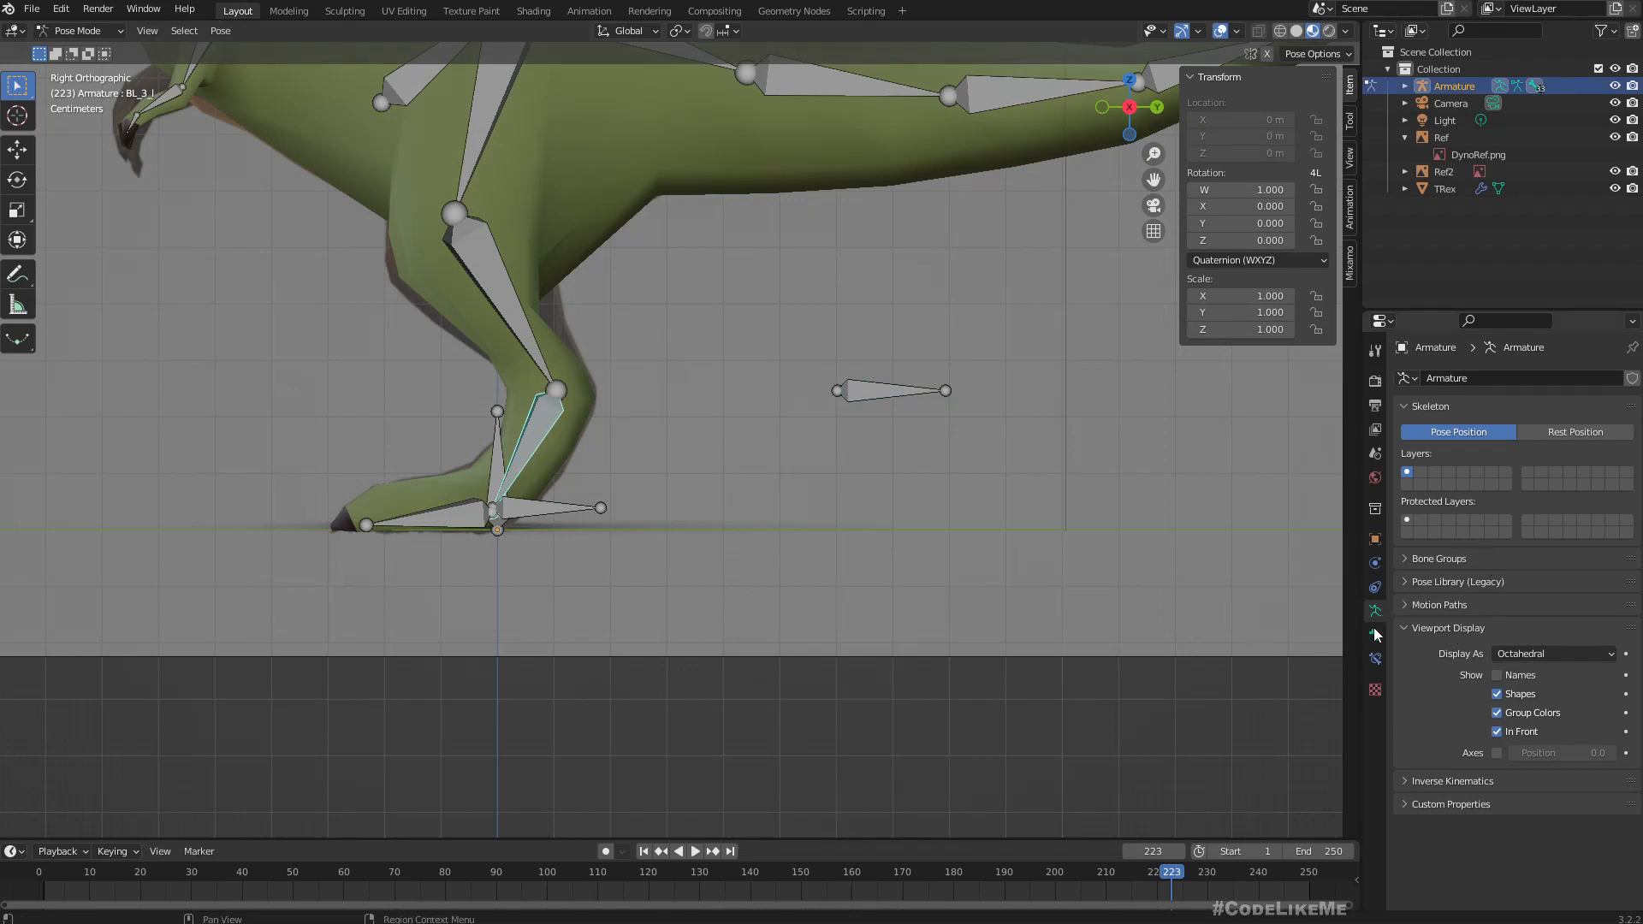
pyautogui.click(1375, 658)
pyautogui.click(1441, 378)
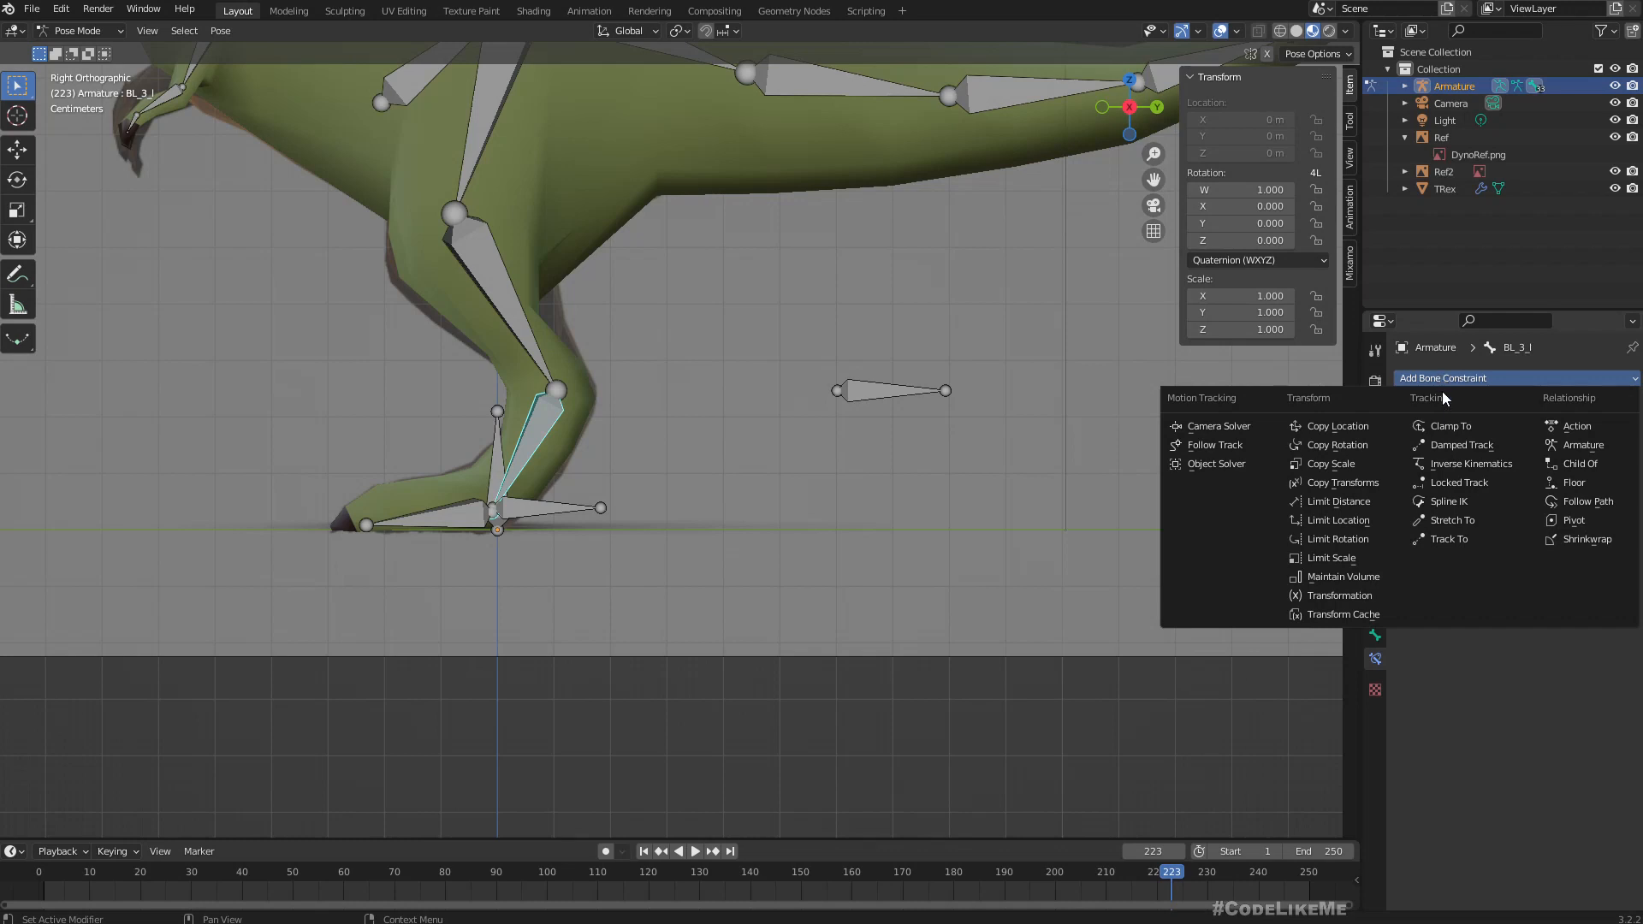
pyautogui.click(1455, 463)
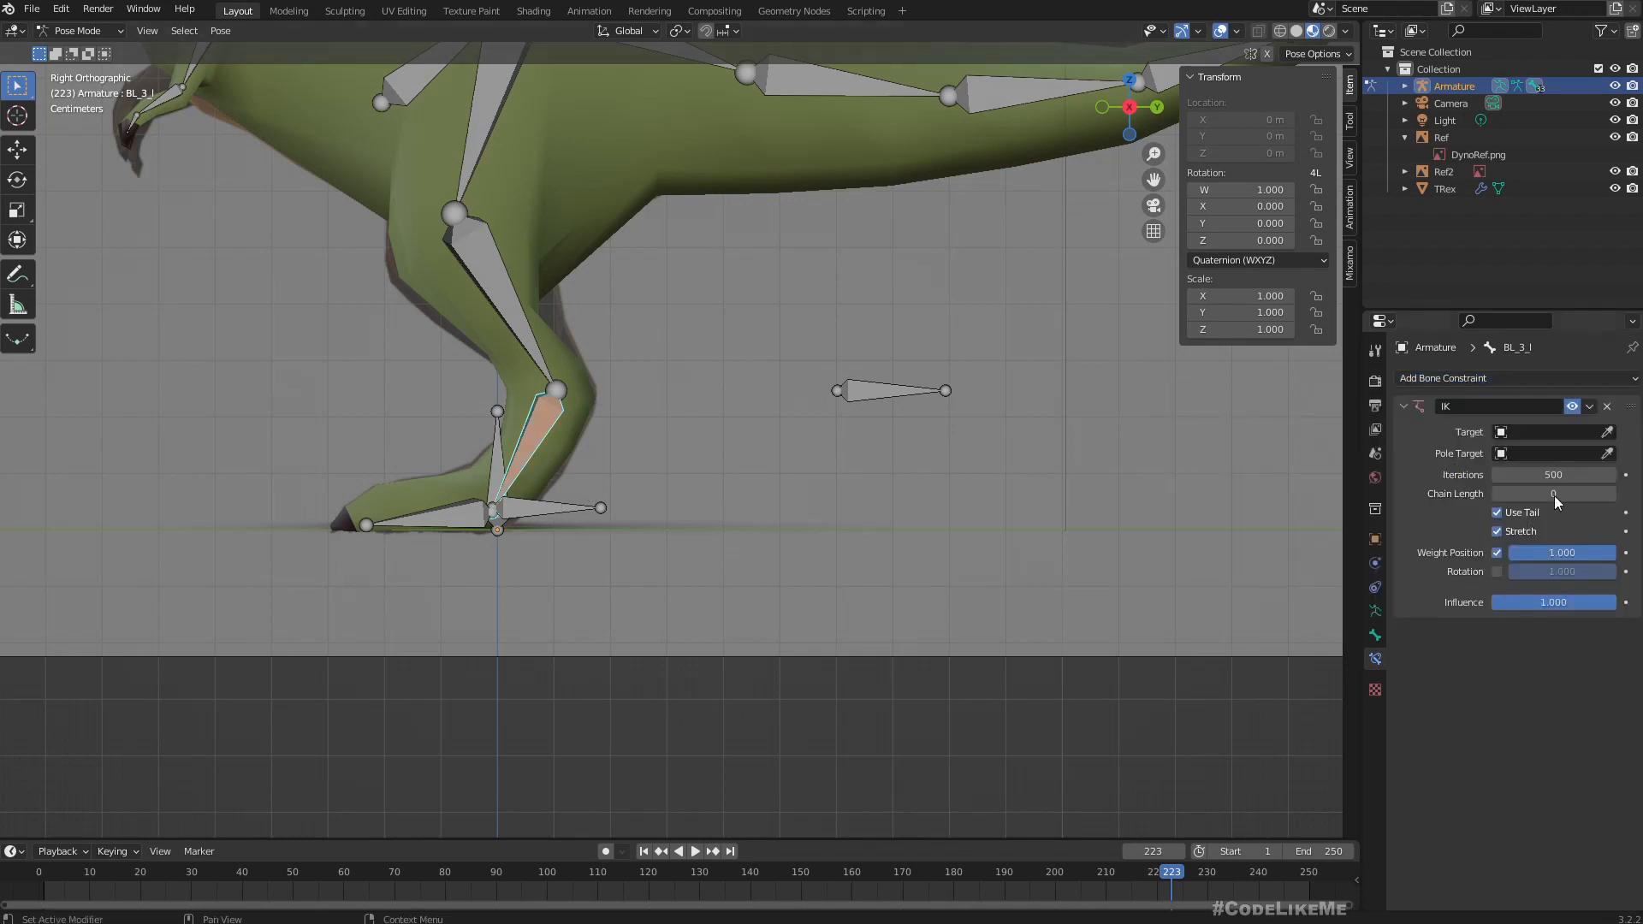
# Set the IK constraint's target to Armature and its target bone to BL_Target_l.
pyautogui.click(1541, 434)
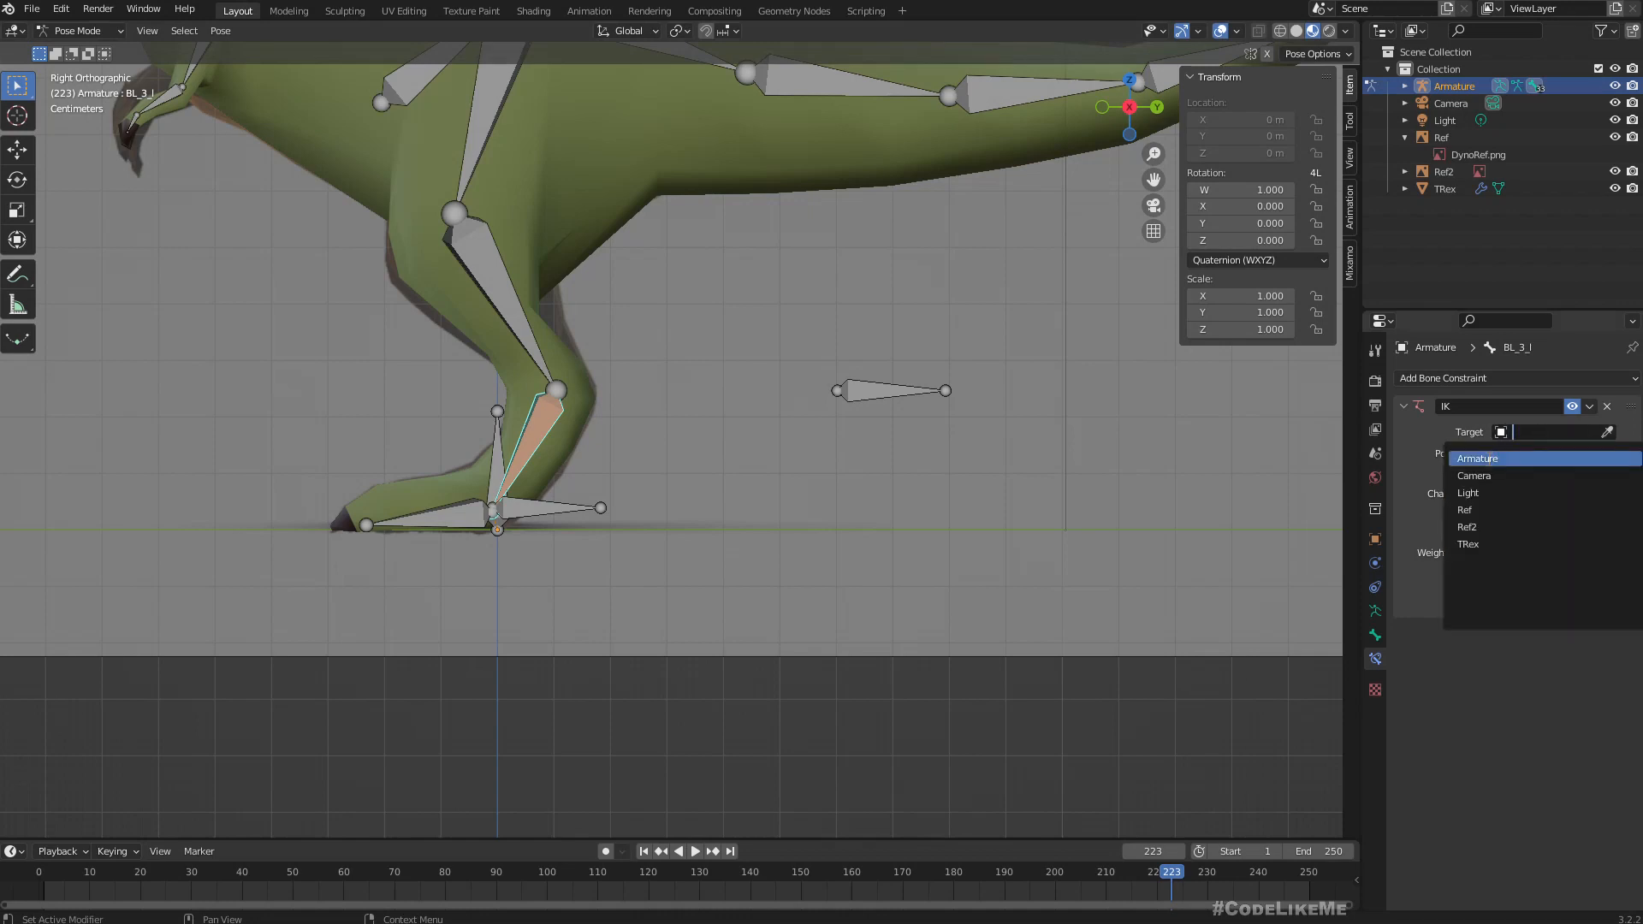
pyautogui.click(1486, 460)
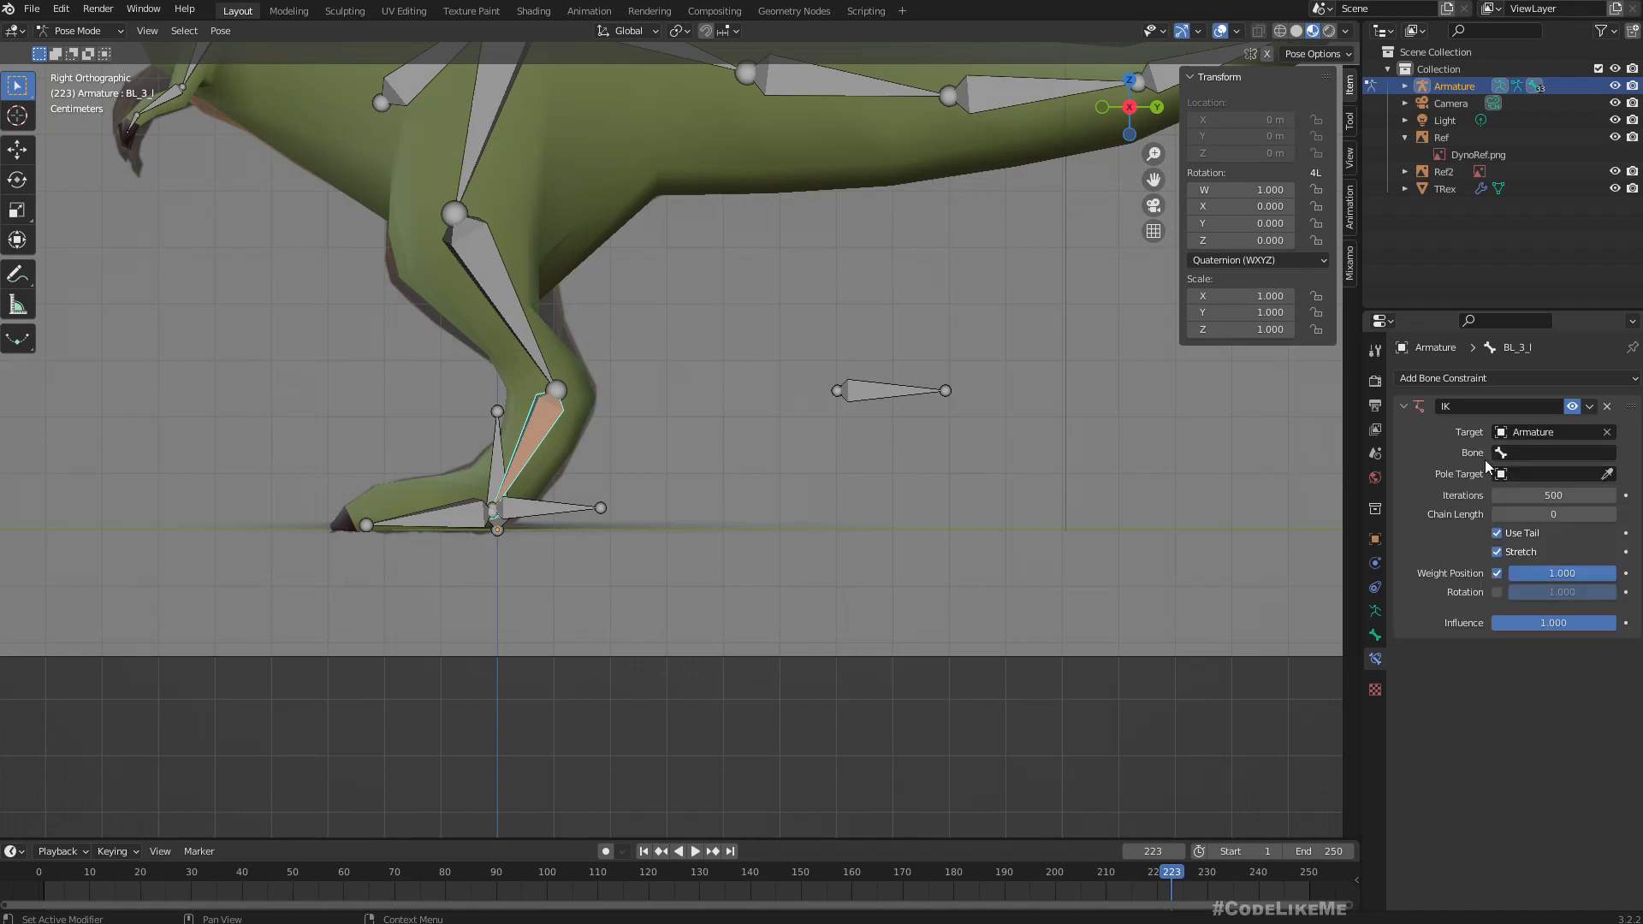
pyautogui.click(1524, 456)
pyautogui.write('tar')
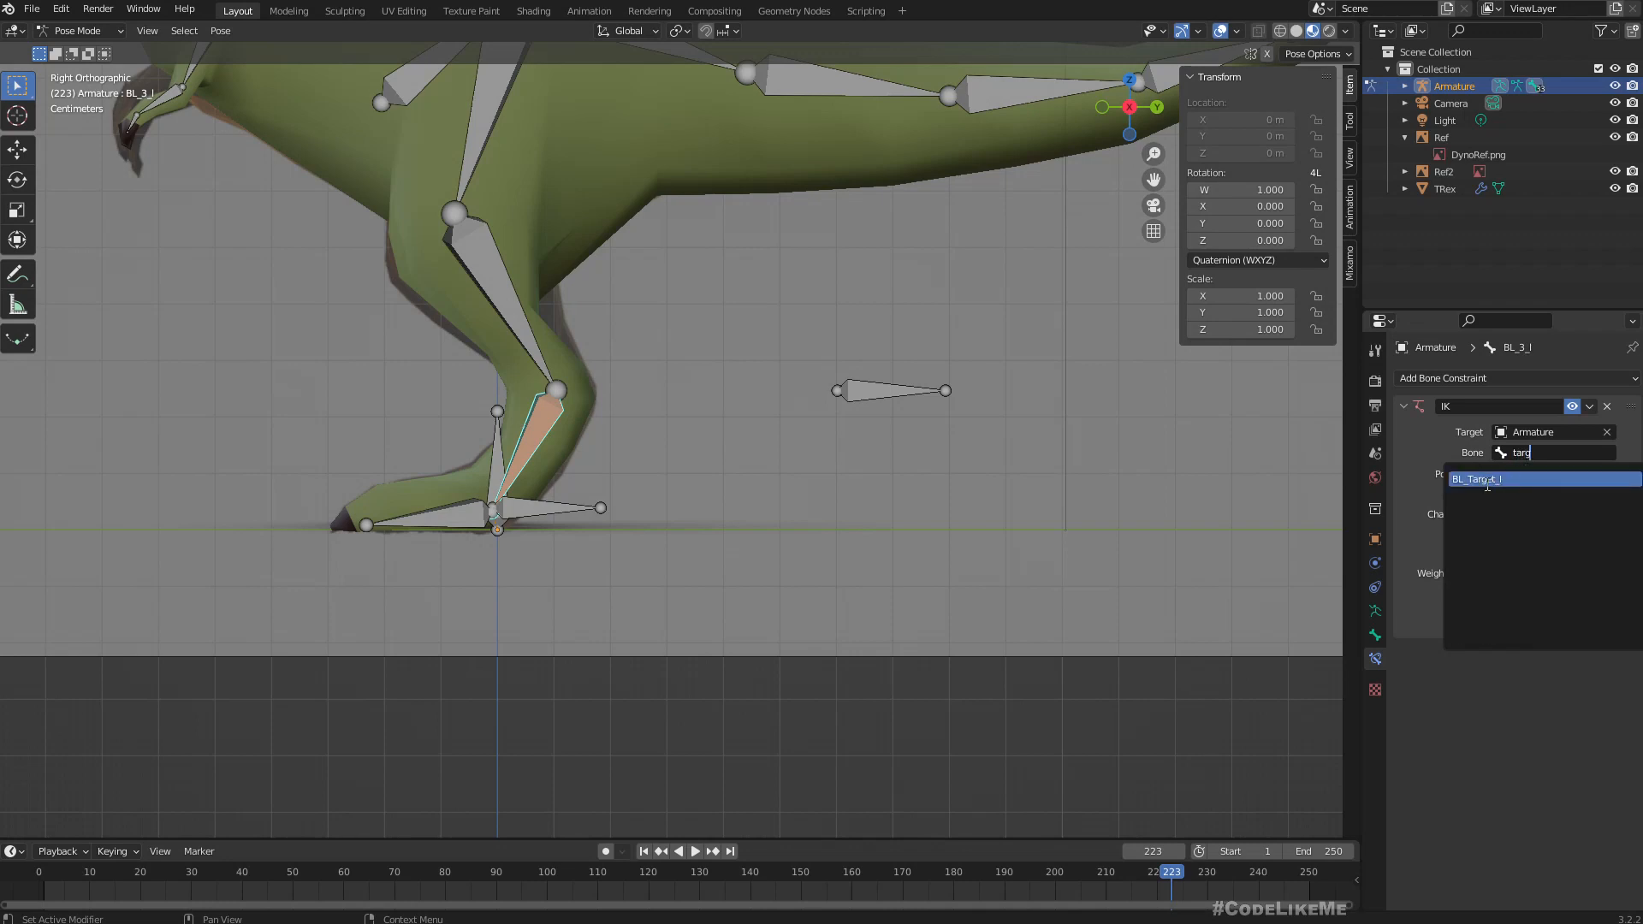
pyautogui.write('g')
pyautogui.click(1487, 479)
# Set the IK constraint's pole target to Armature with BL_Pole_l as the pole bone.
pyautogui.click(1540, 476)
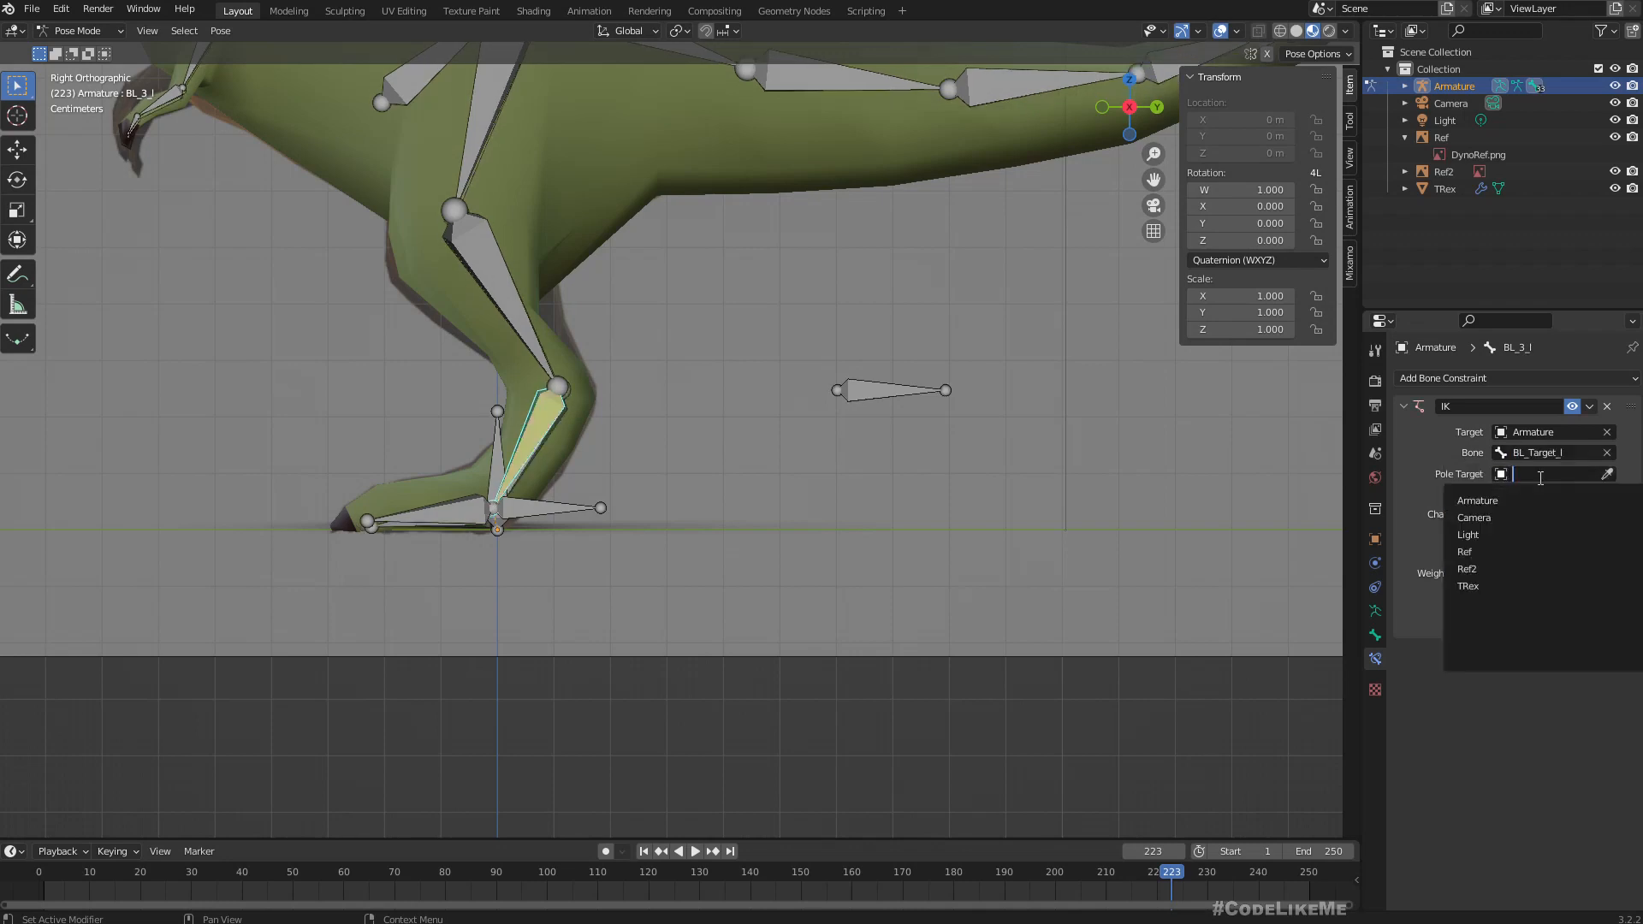
pyautogui.click(1494, 501)
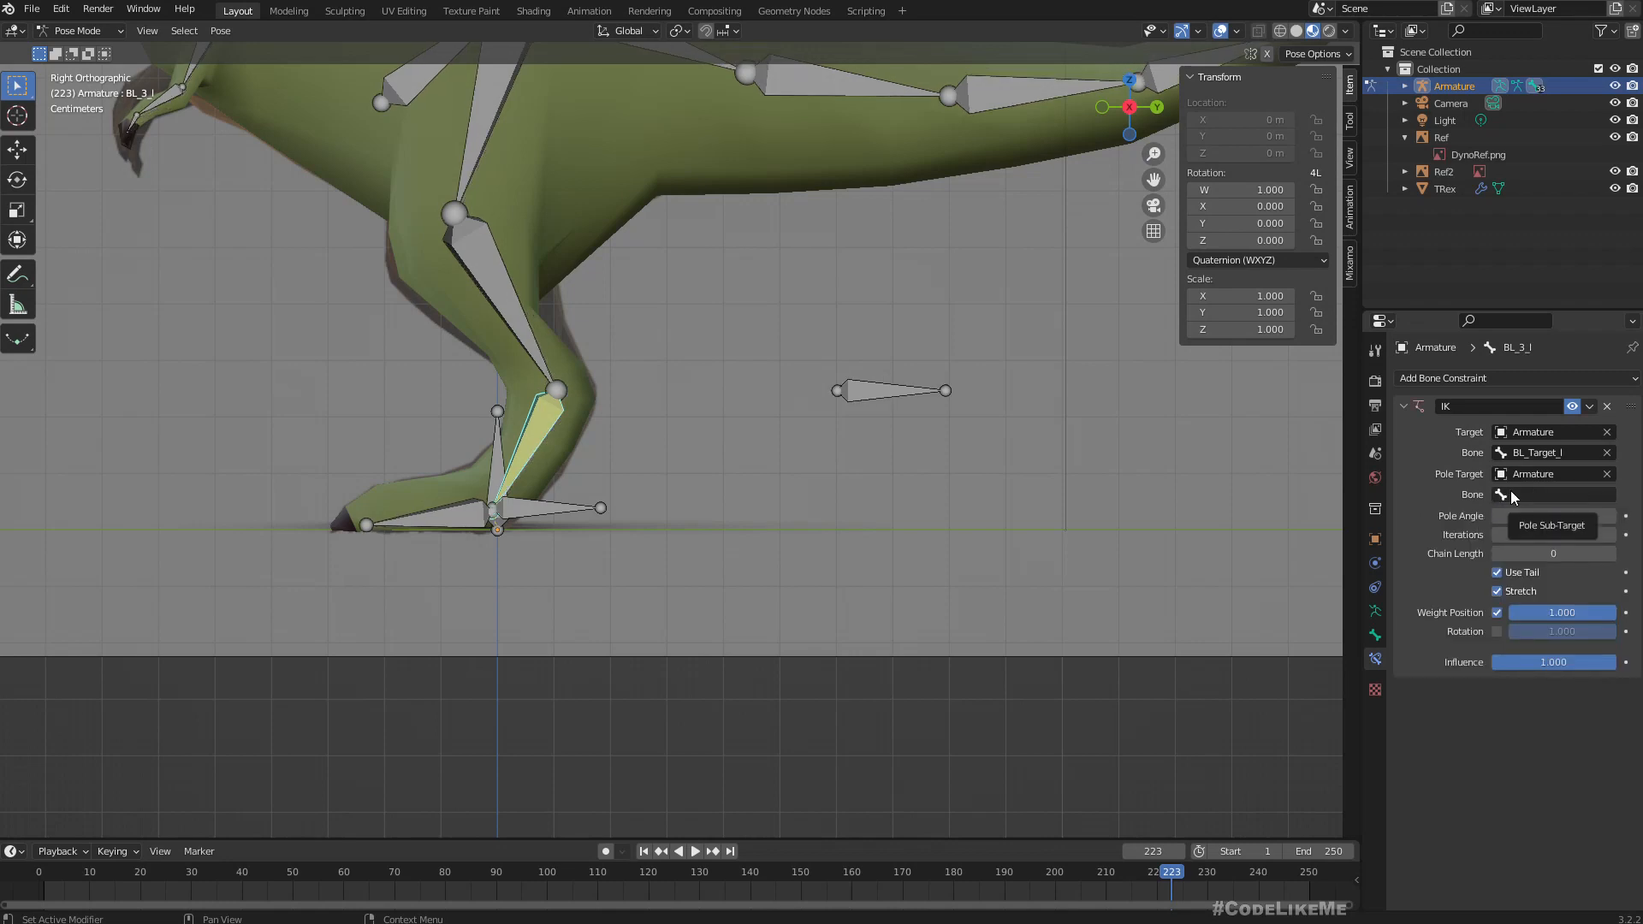
pyautogui.click(1546, 496)
pyautogui.write('pole')
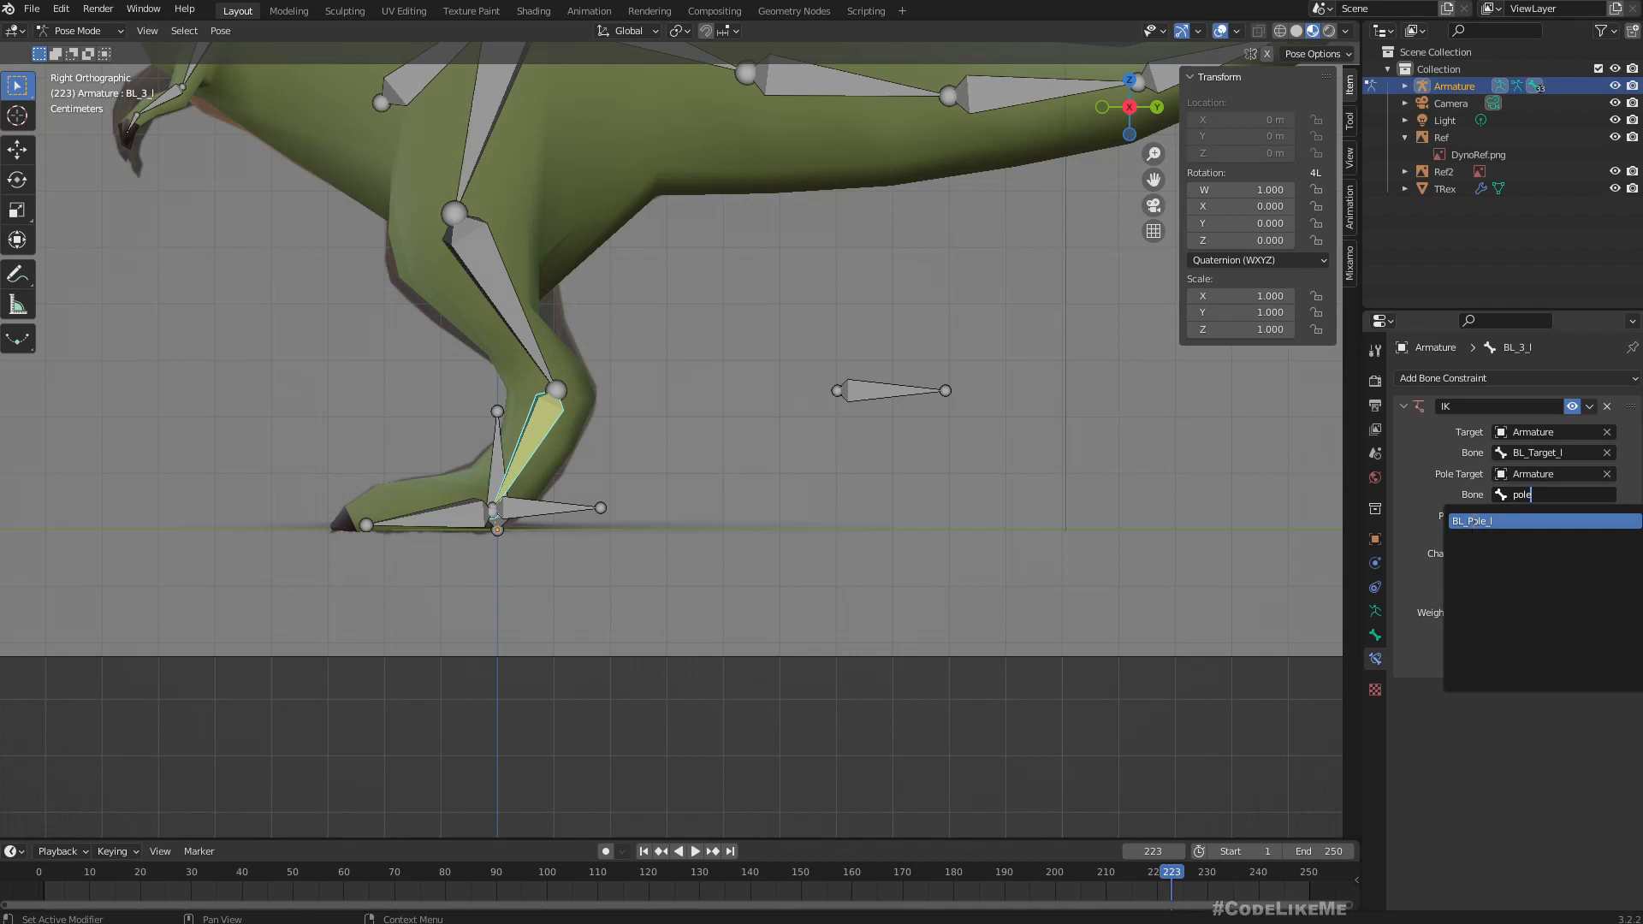
pyautogui.click(1474, 520)
# Try IK chain lengths of 1 to 3 on BL_3_l and set the chain length to 2.
pyautogui.scroll(-2, 761, 513)
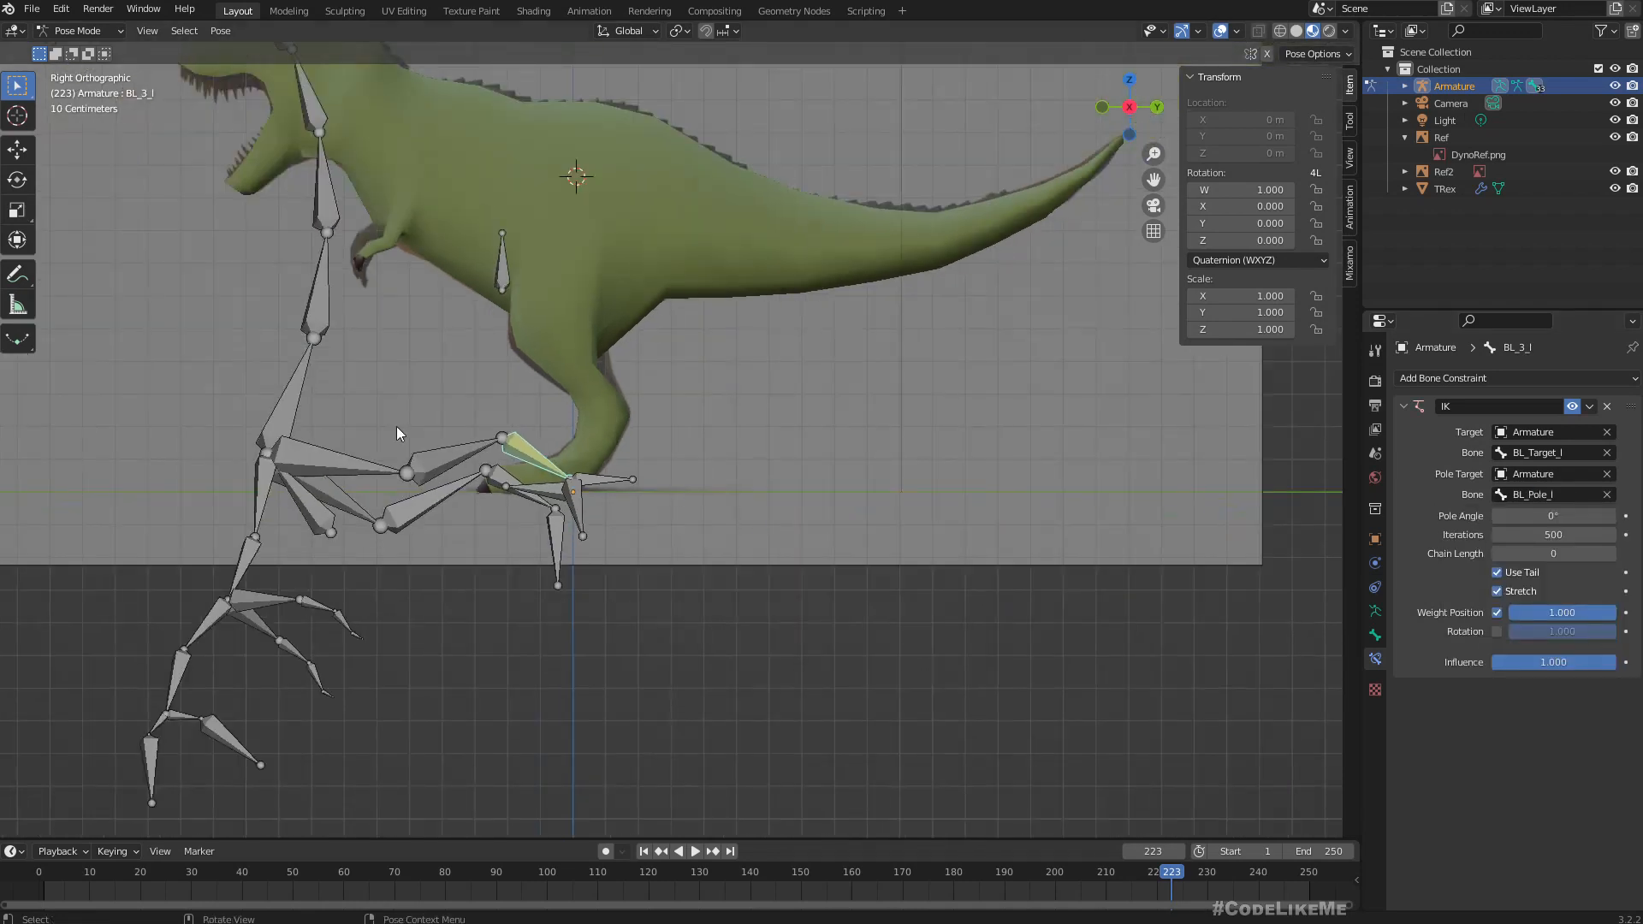
pyautogui.click(1614, 555)
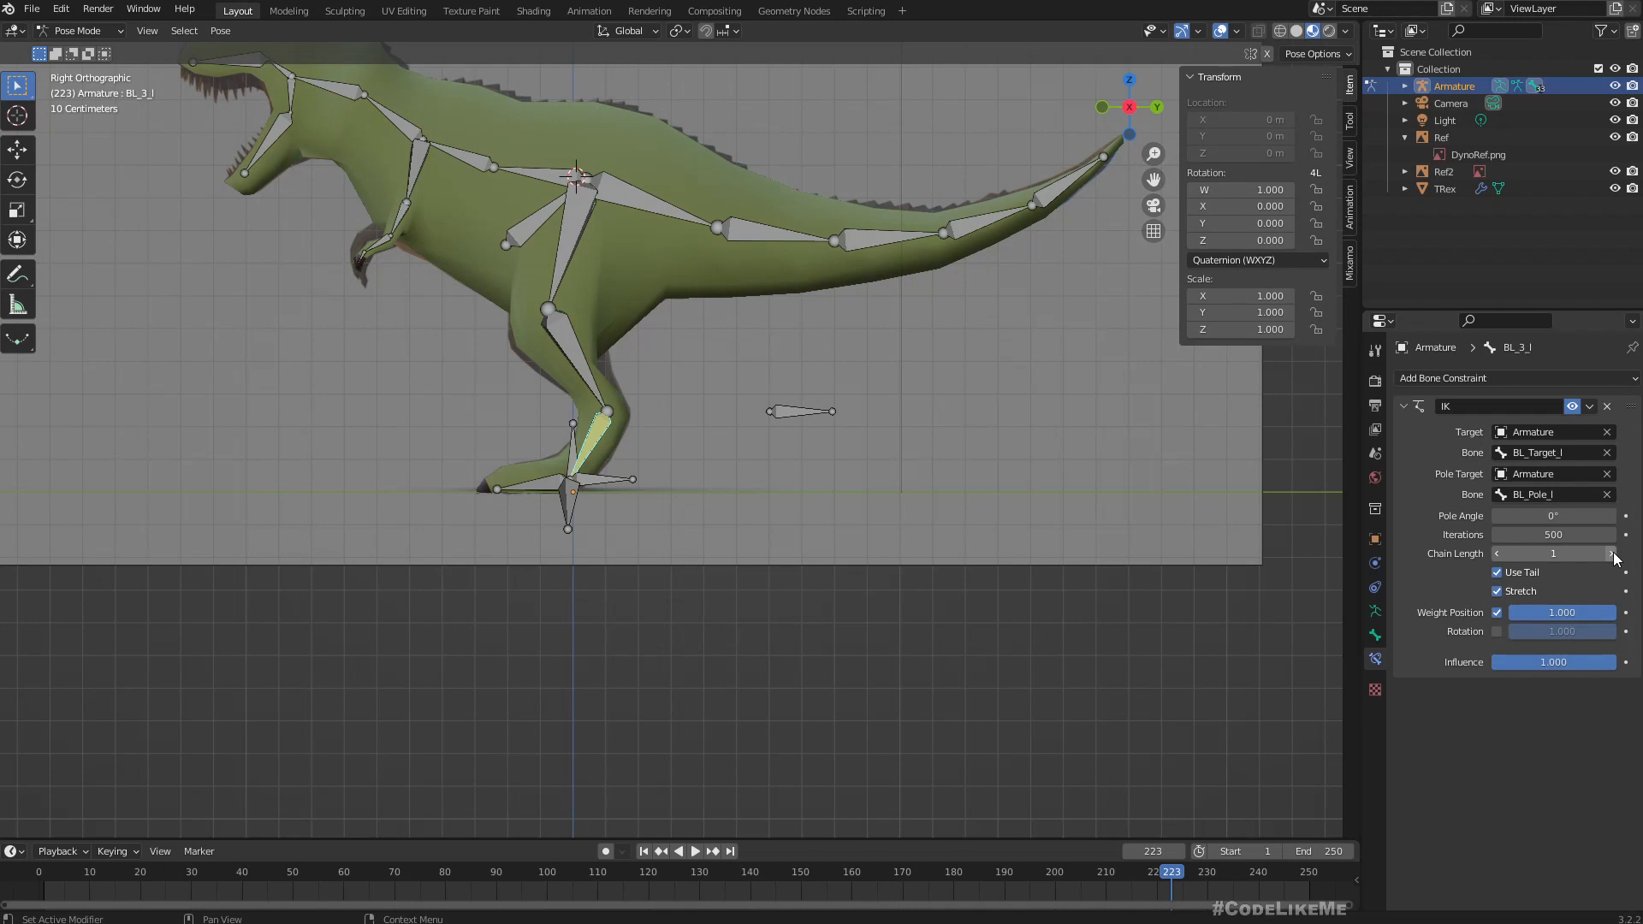
pyautogui.click(1614, 554)
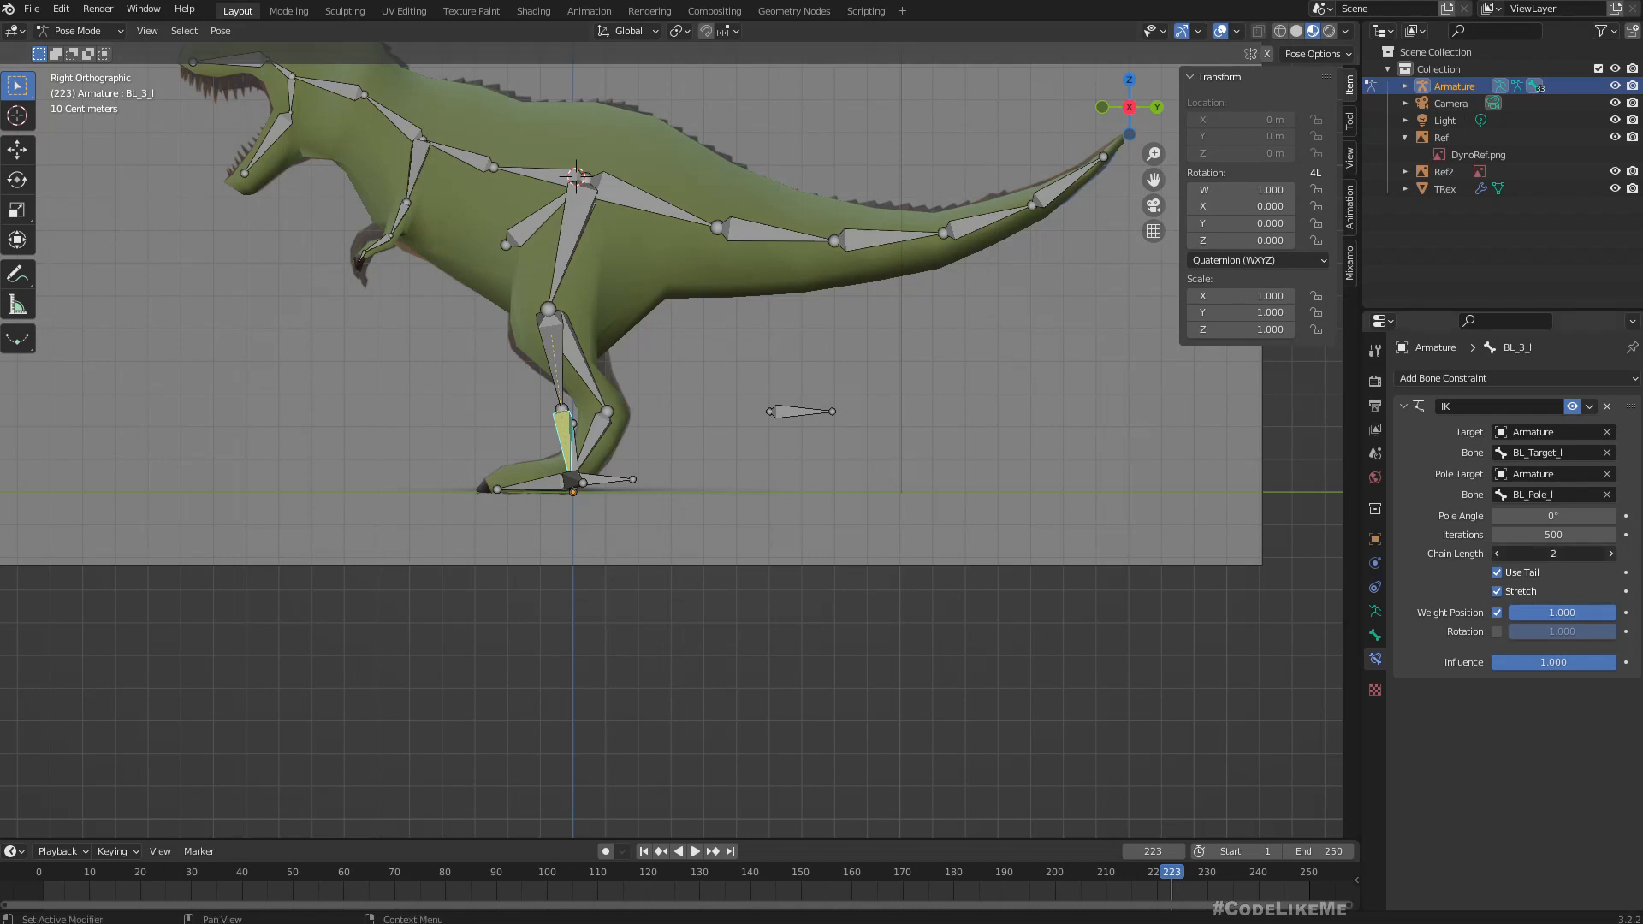
pyautogui.click(1610, 553)
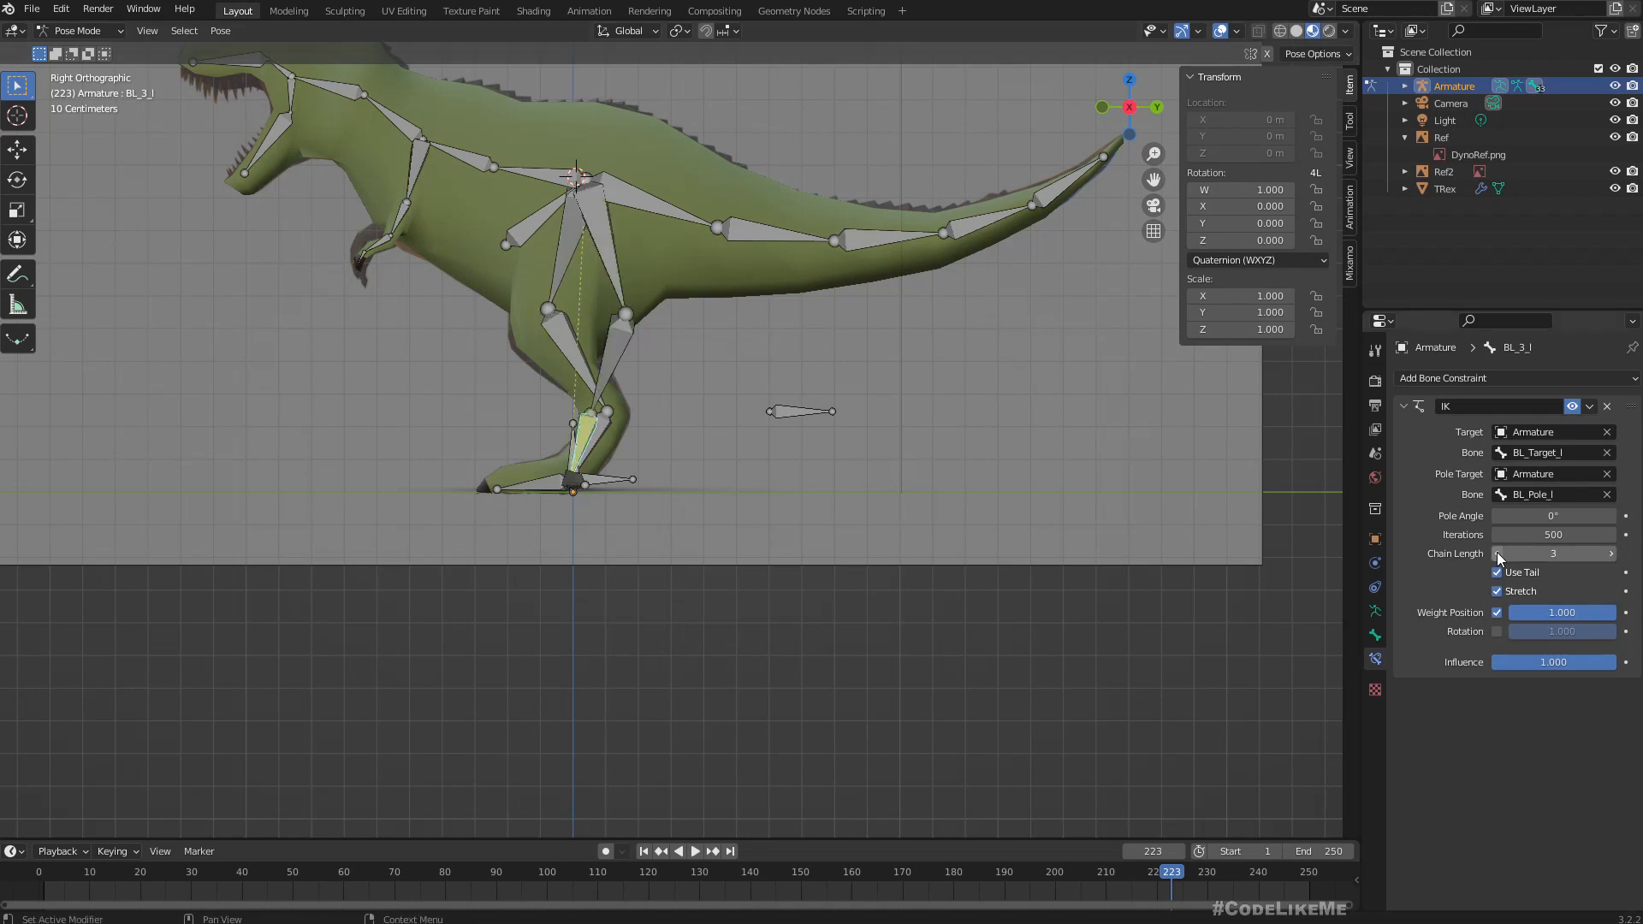
pyautogui.click(1496, 554)
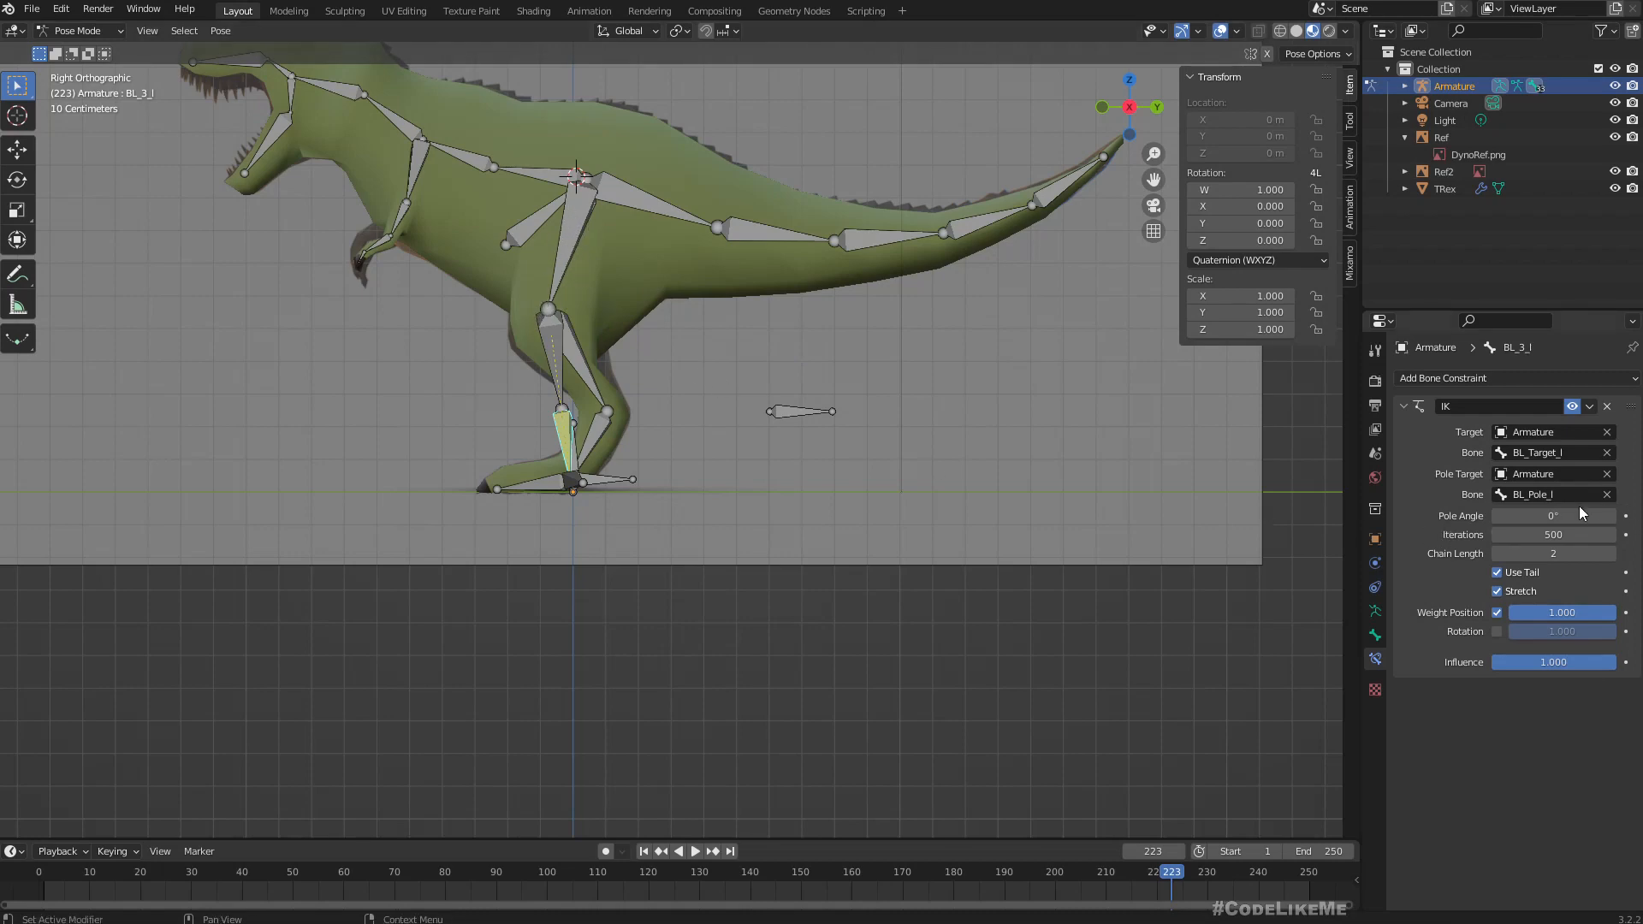
# Set the IK constraint's pole angle to 90°.
pyautogui.moveTo(596, 405); pyautogui.dragTo(591, 474, button='middle')
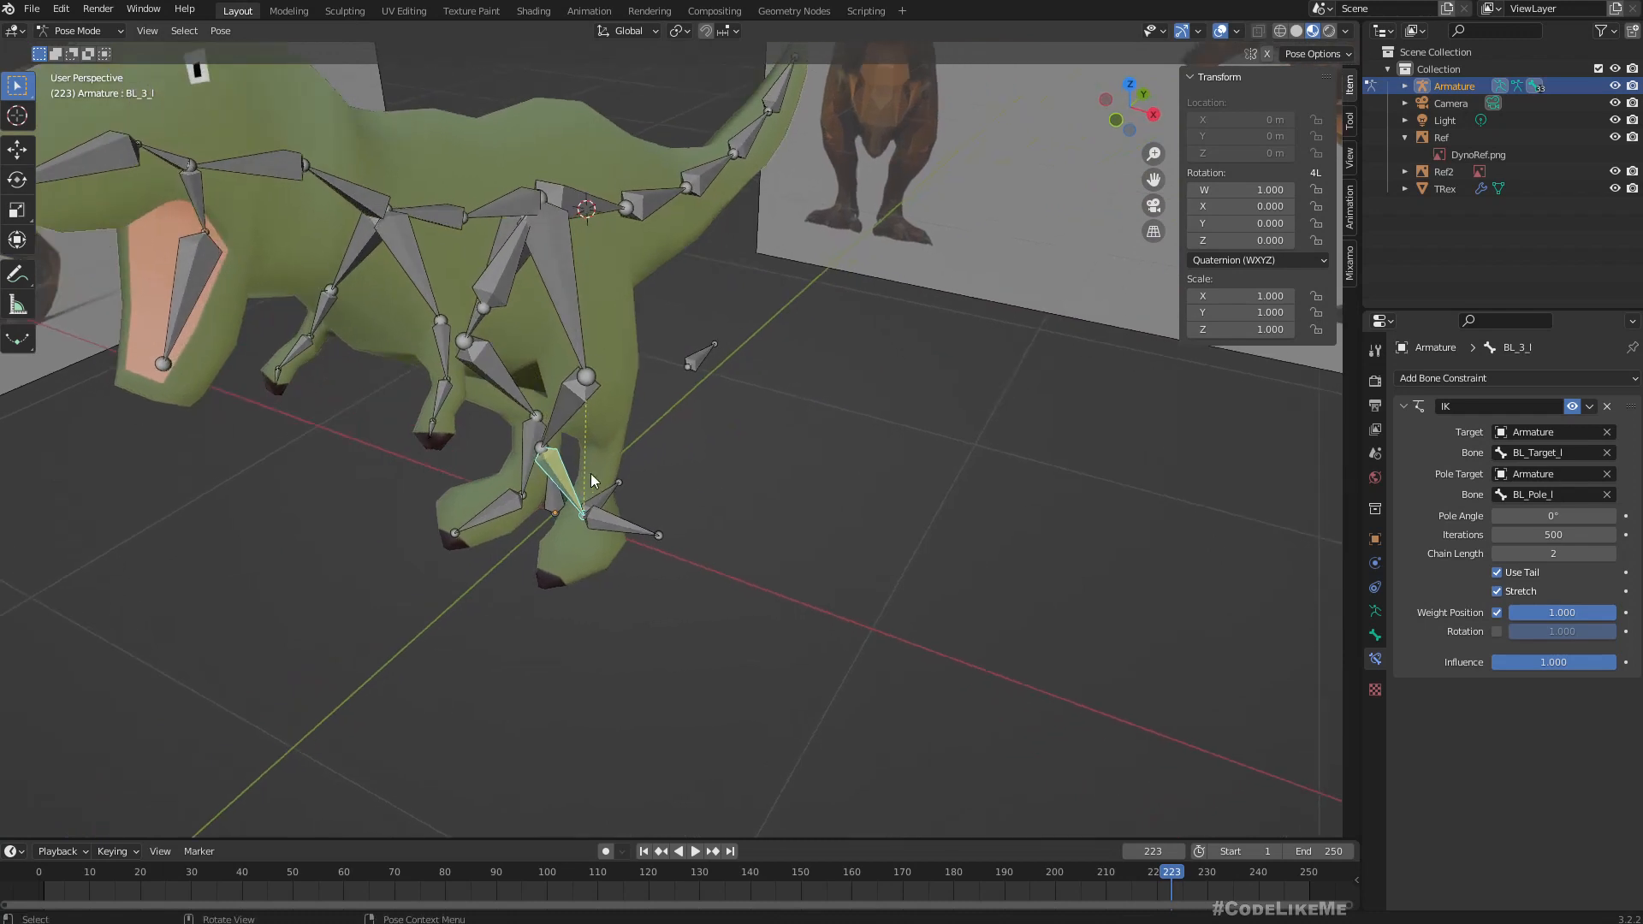
pyautogui.click(1556, 517)
pyautogui.write('-90')
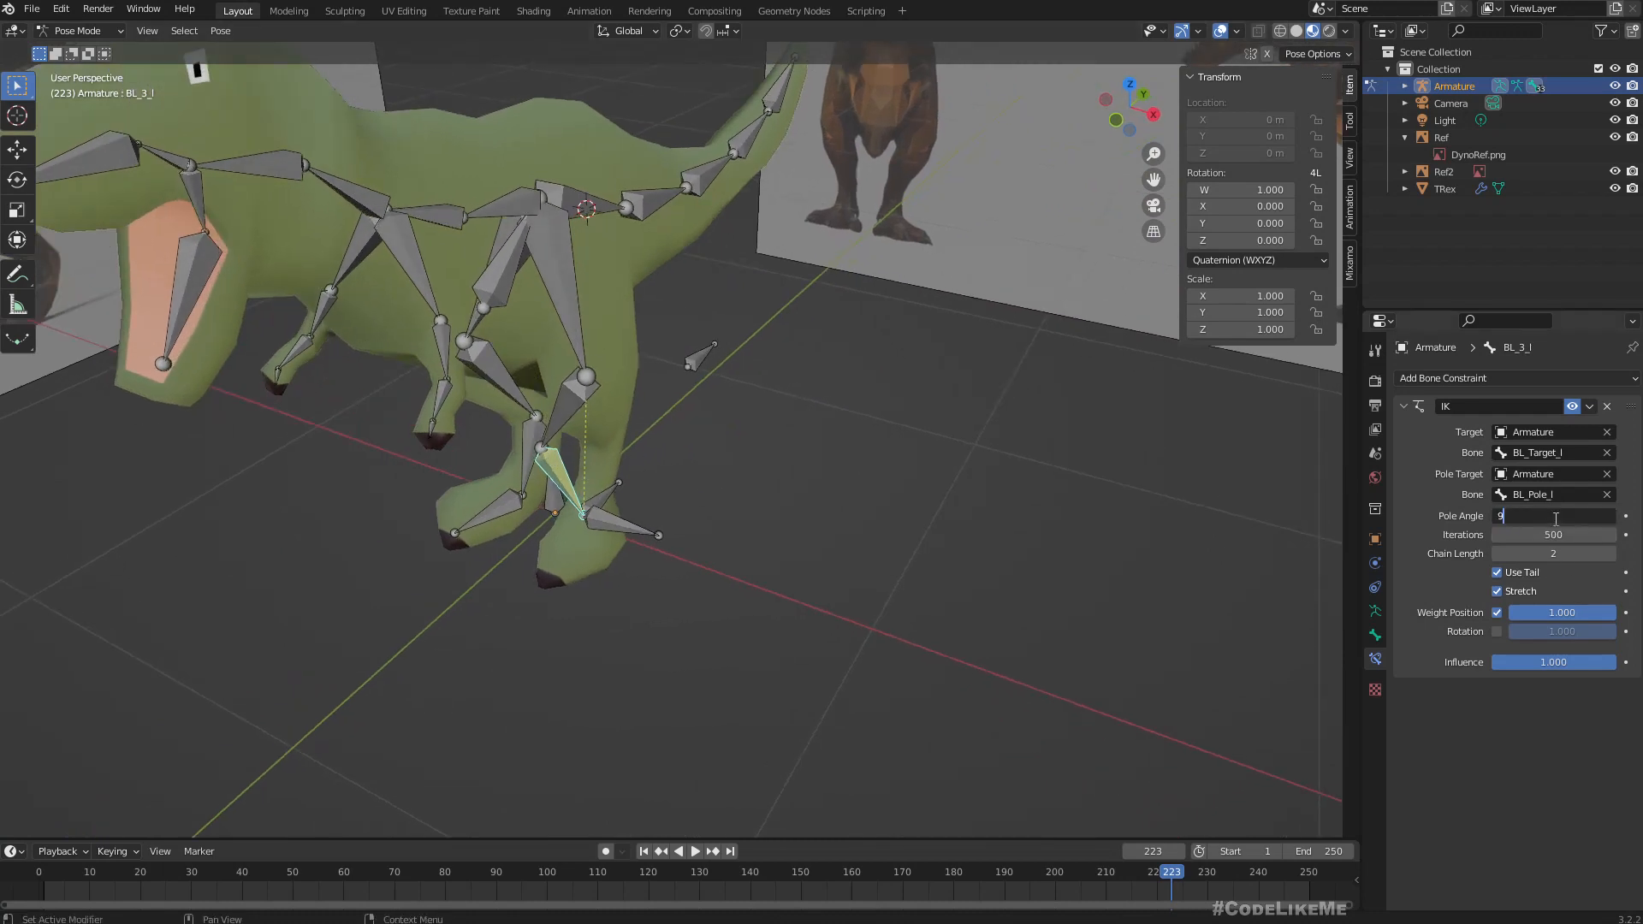
pyautogui.press('Return')
# Test the leg IK in Pose Mode by moving BL_Target_l backward, upward and forward in the right orthographic view.
pyautogui.moveTo(1116, 563); pyautogui.dragTo(697, 428, button='middle')
pyautogui.scroll(2, 698, 432)
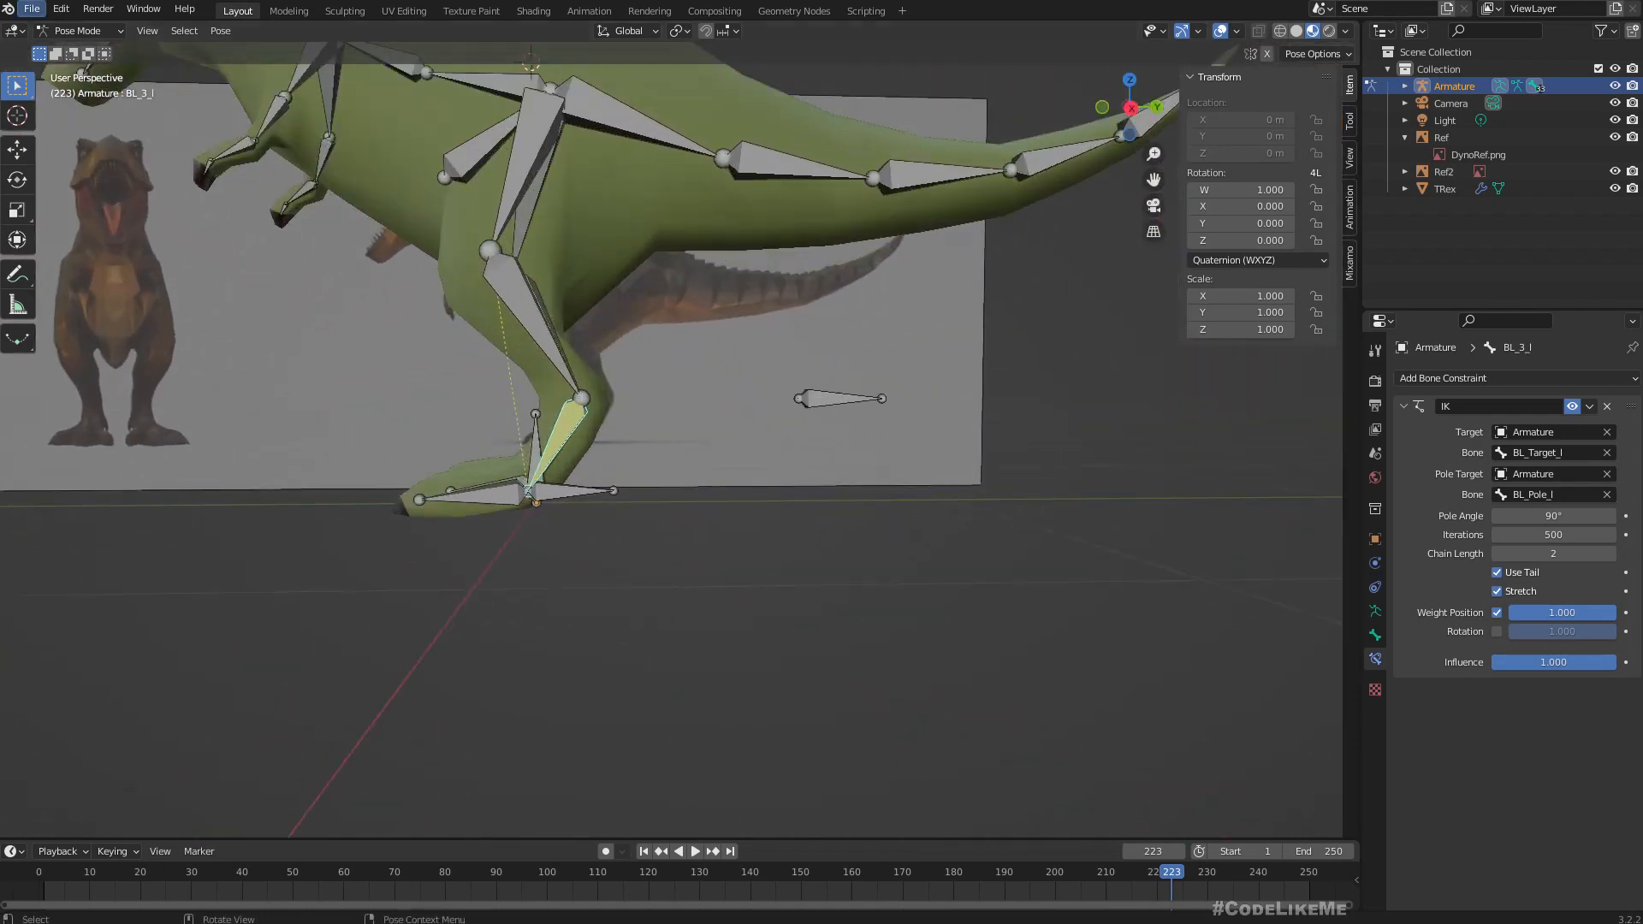
pyautogui.click(86, 31)
pyautogui.click(82, 88)
pyautogui.click(582, 495)
pyautogui.press('KP_3')
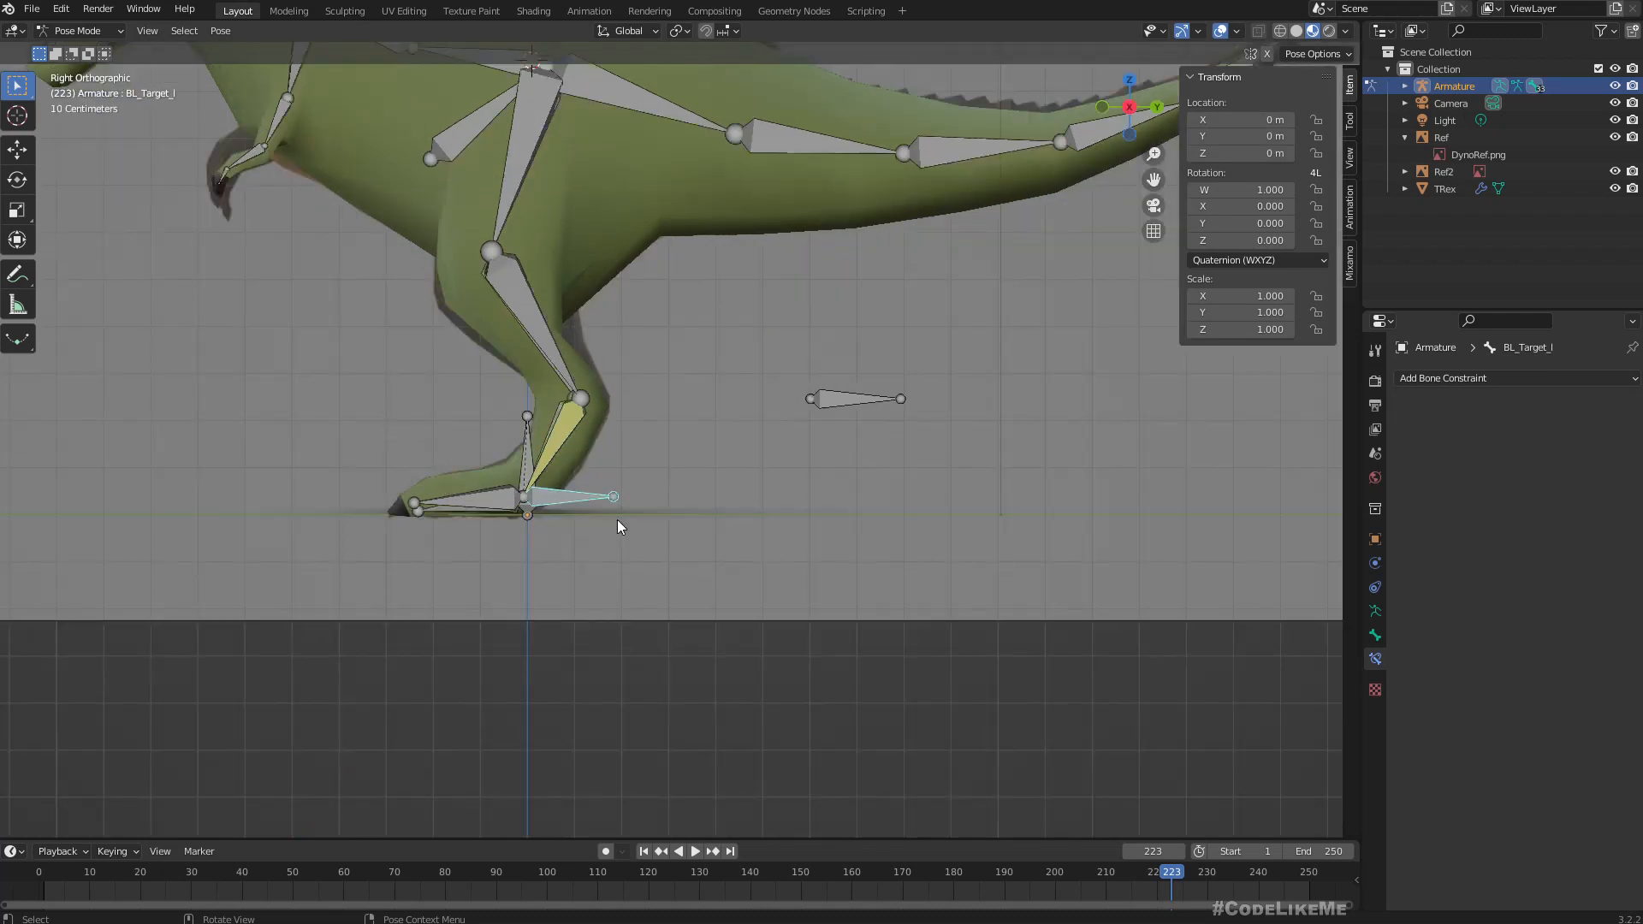
pyautogui.press('g')
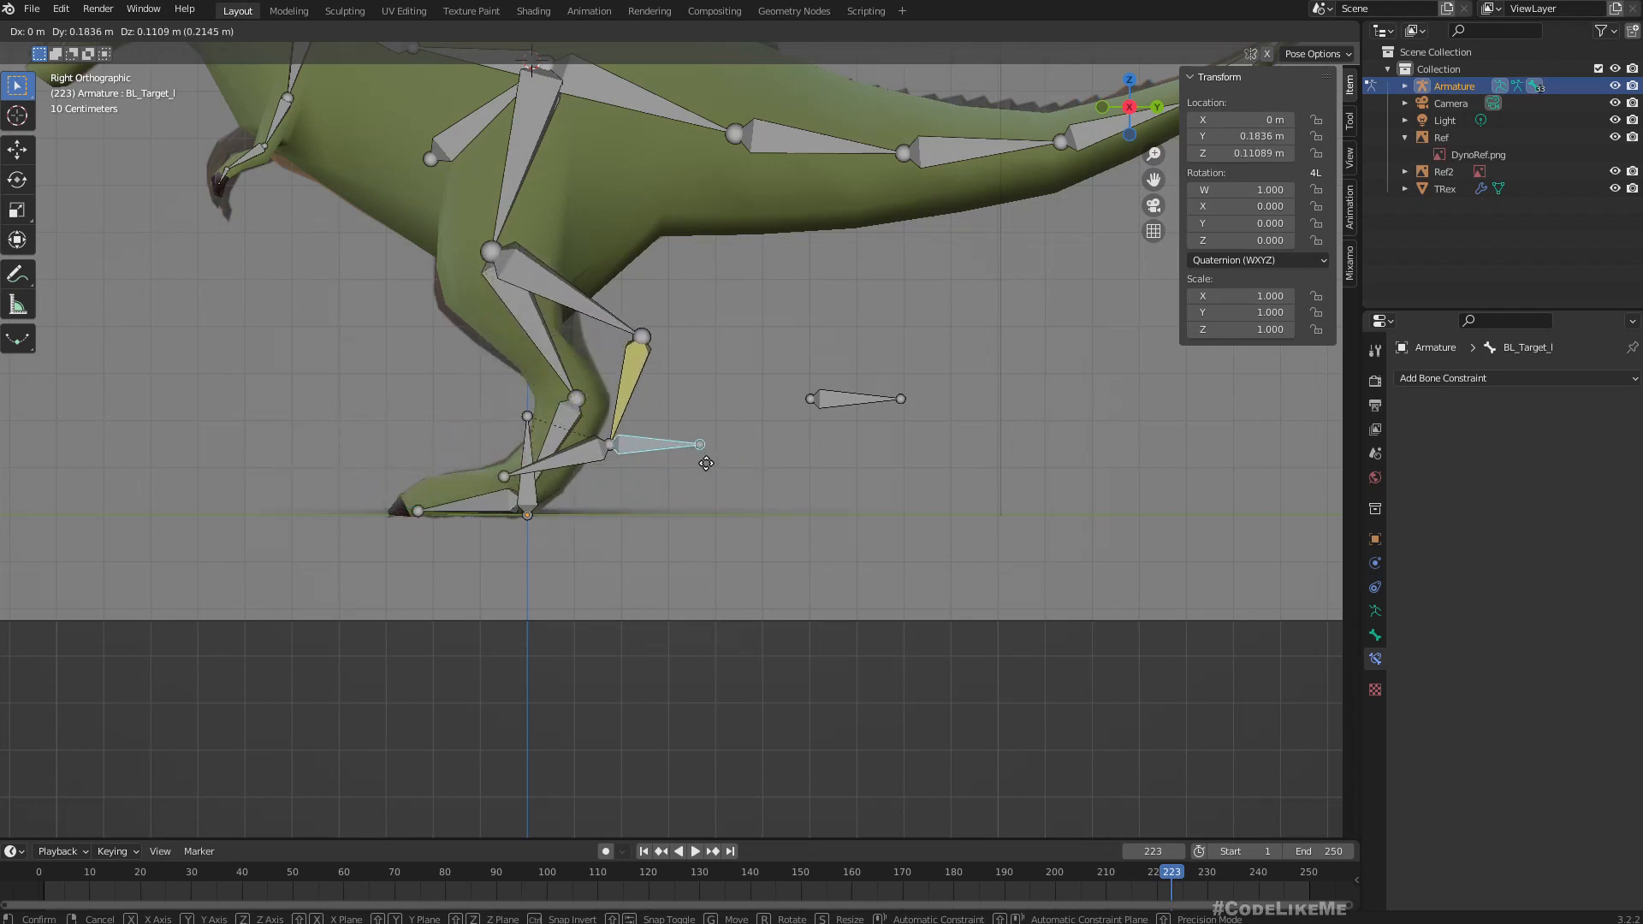
pyautogui.click(678, 465)
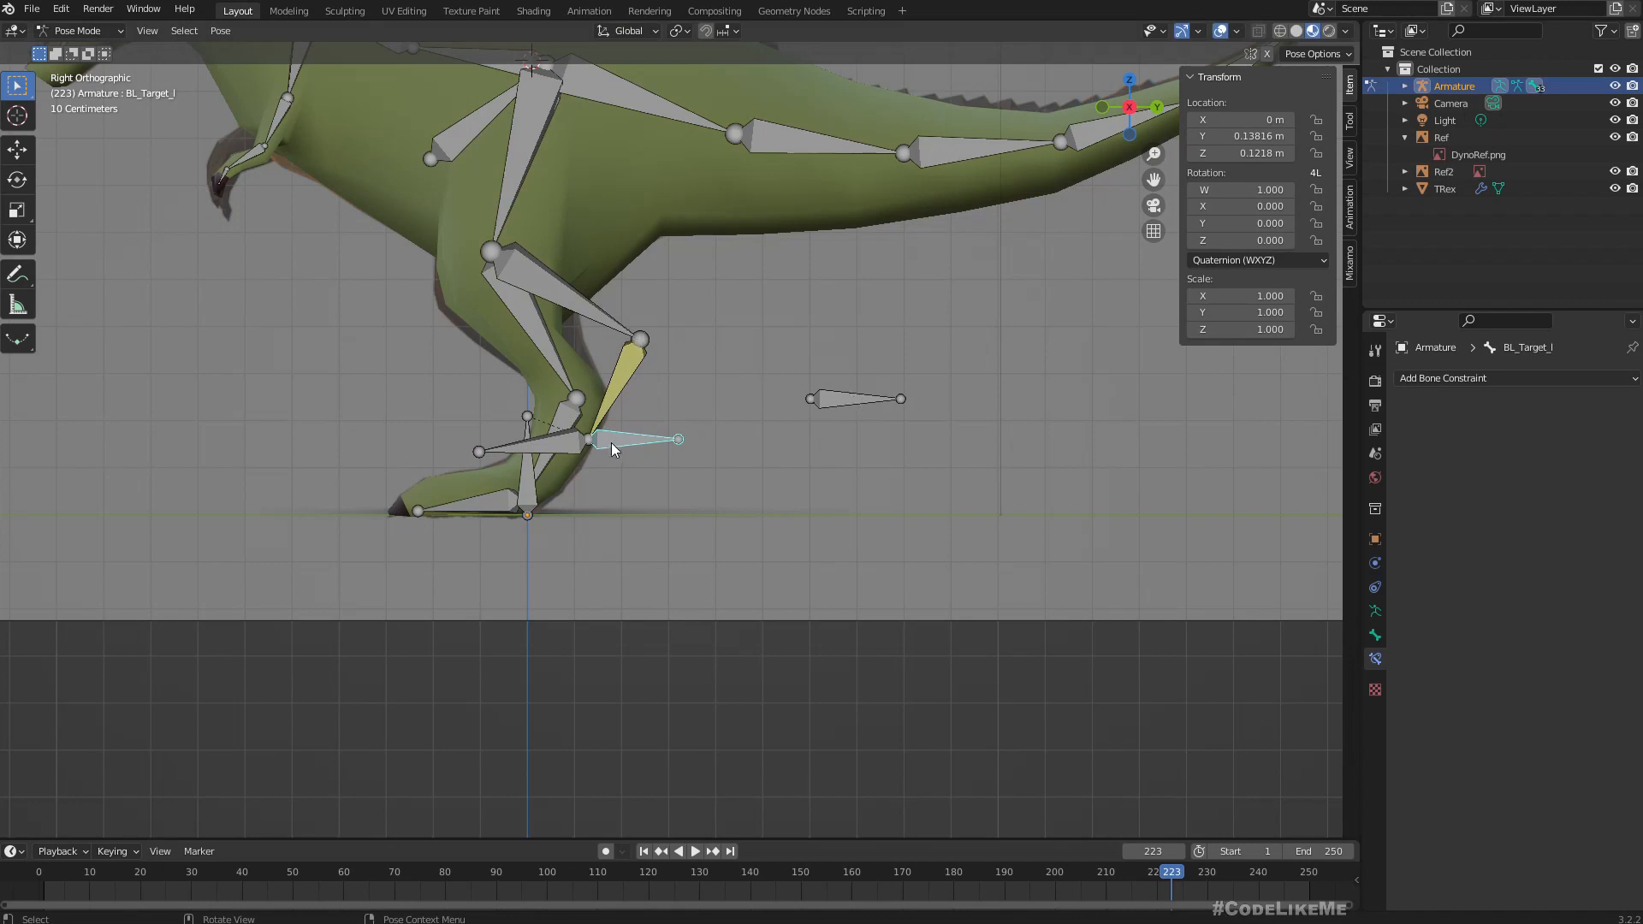
pyautogui.press('g')
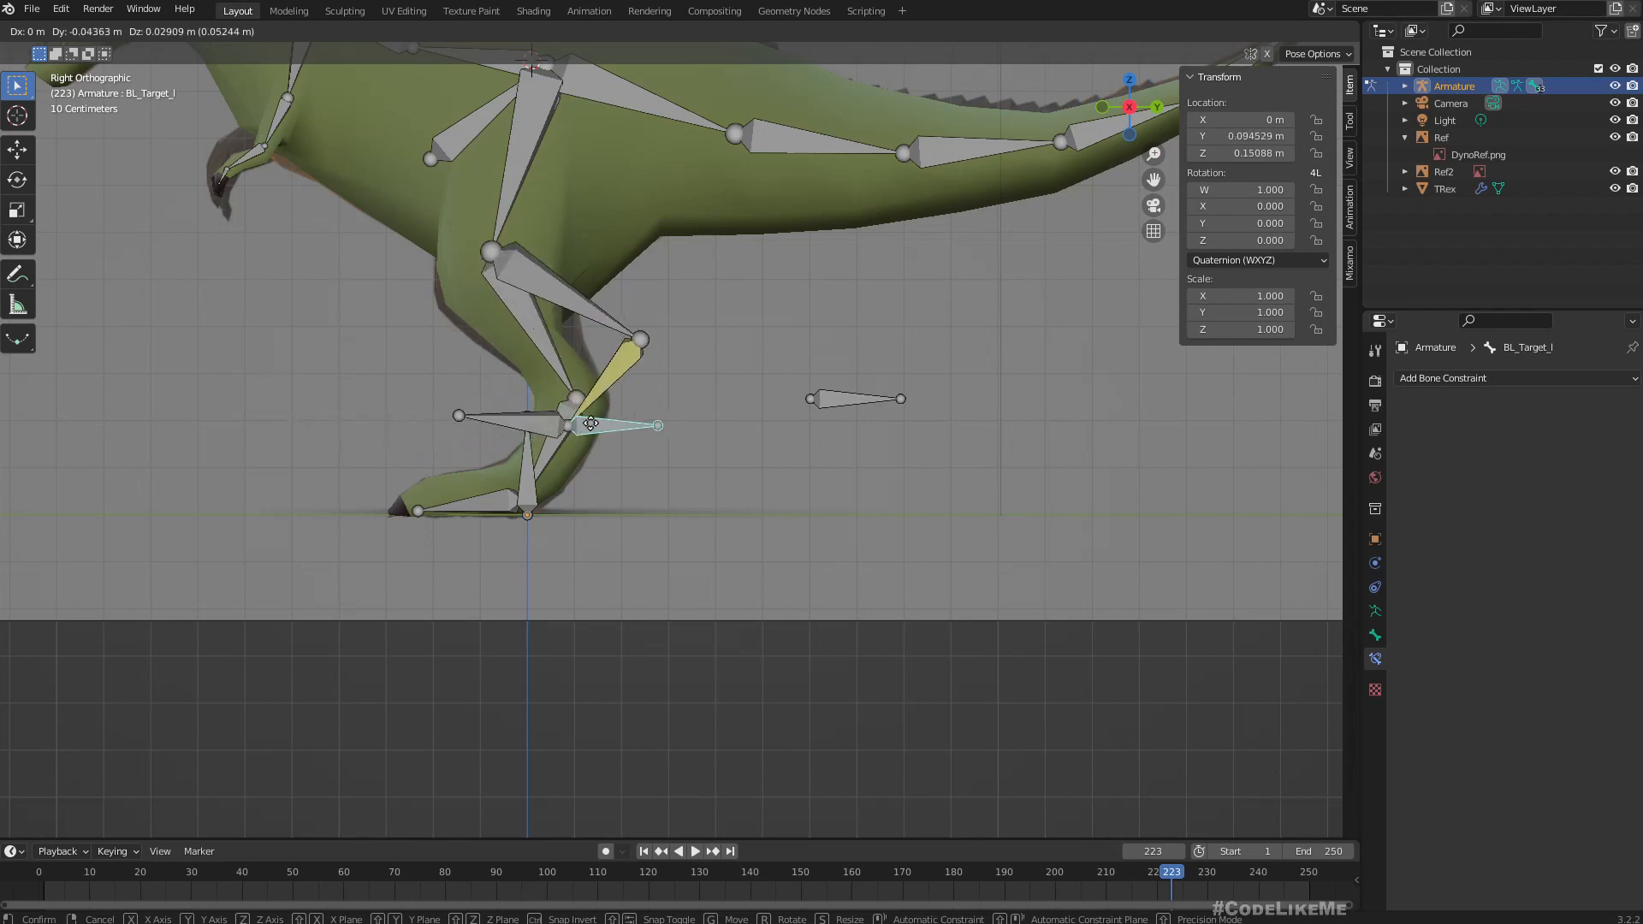
pyautogui.click(491, 440)
pyautogui.moveTo(490, 440)
pyautogui.mouseDown(button='middle')
pyautogui.moveTo(510, 374)
pyautogui.moveTo(444, 383)
pyautogui.moveTo(426, 362)
pyautogui.moveTo(468, 438)
pyautogui.mouseUp(button='middle')
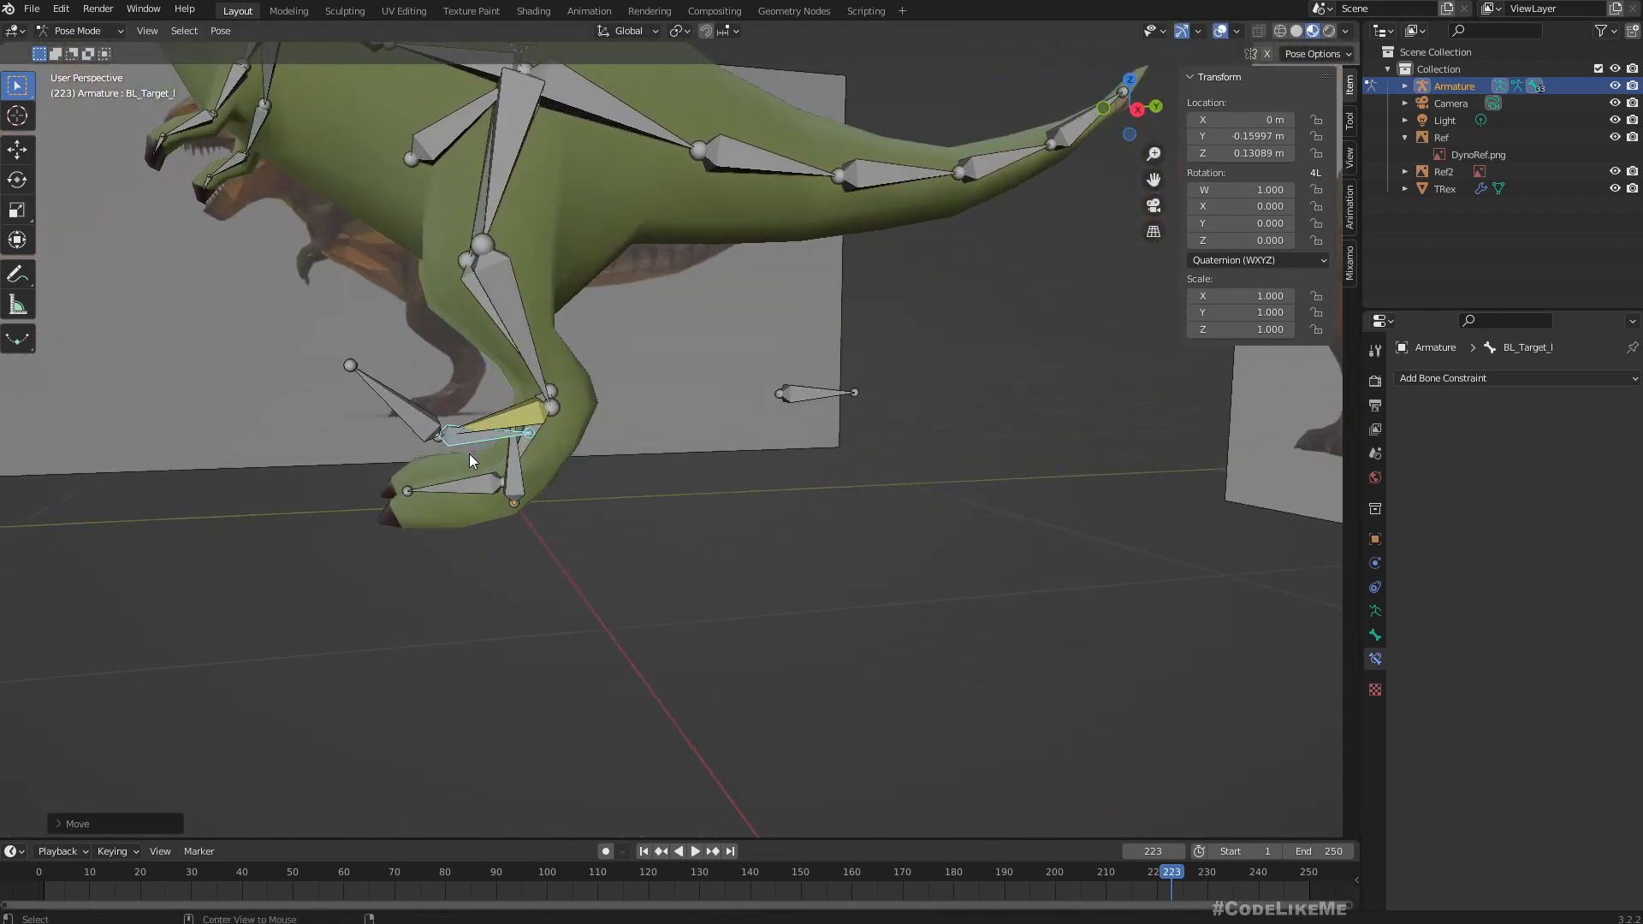
# Clear BL_Target_l's location and test another forward and upward move of the bone, cancelling it.
pyautogui.hotkey('alt', 'g')
pyautogui.moveTo(634, 470); pyautogui.dragTo(644, 452, button='middle')
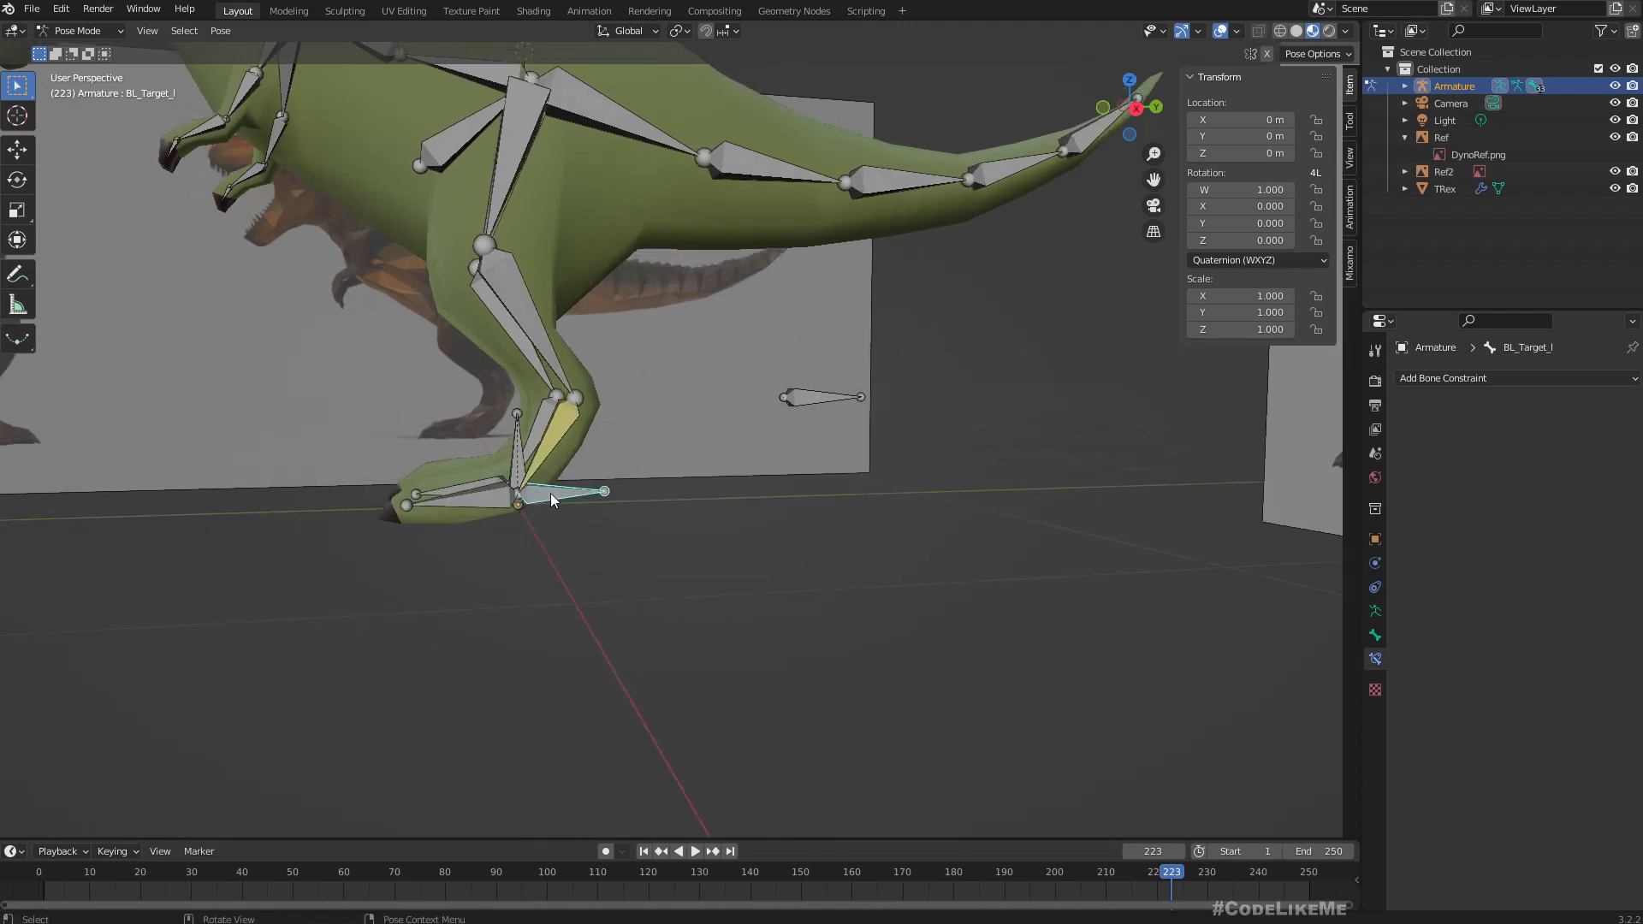
pyautogui.press('g')
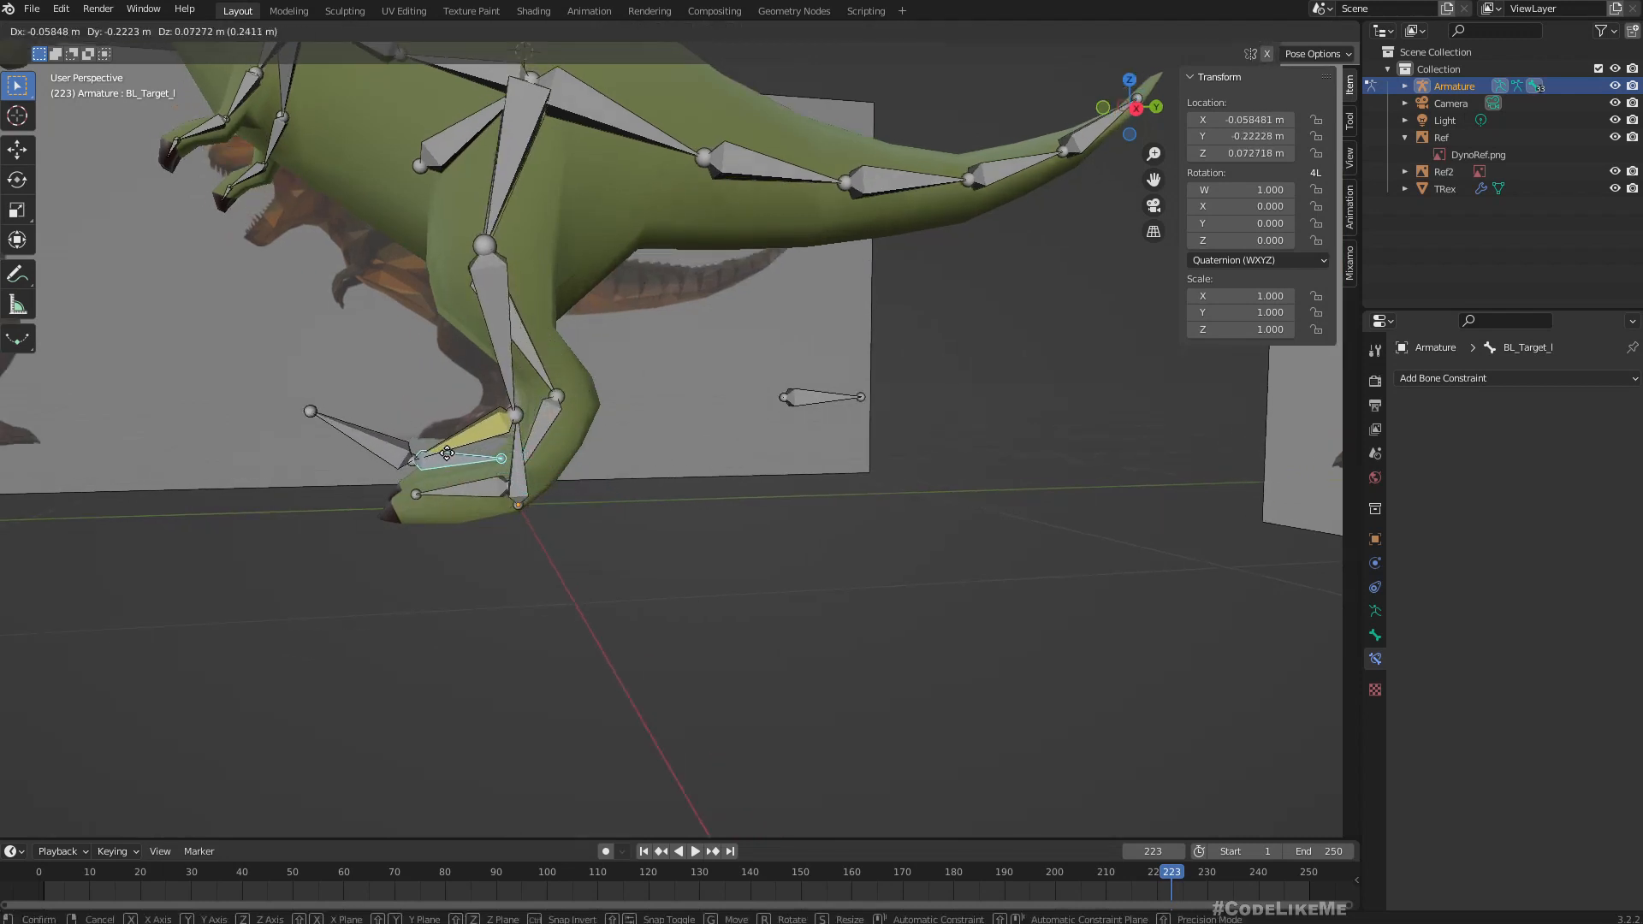
pyautogui.press('Escape')
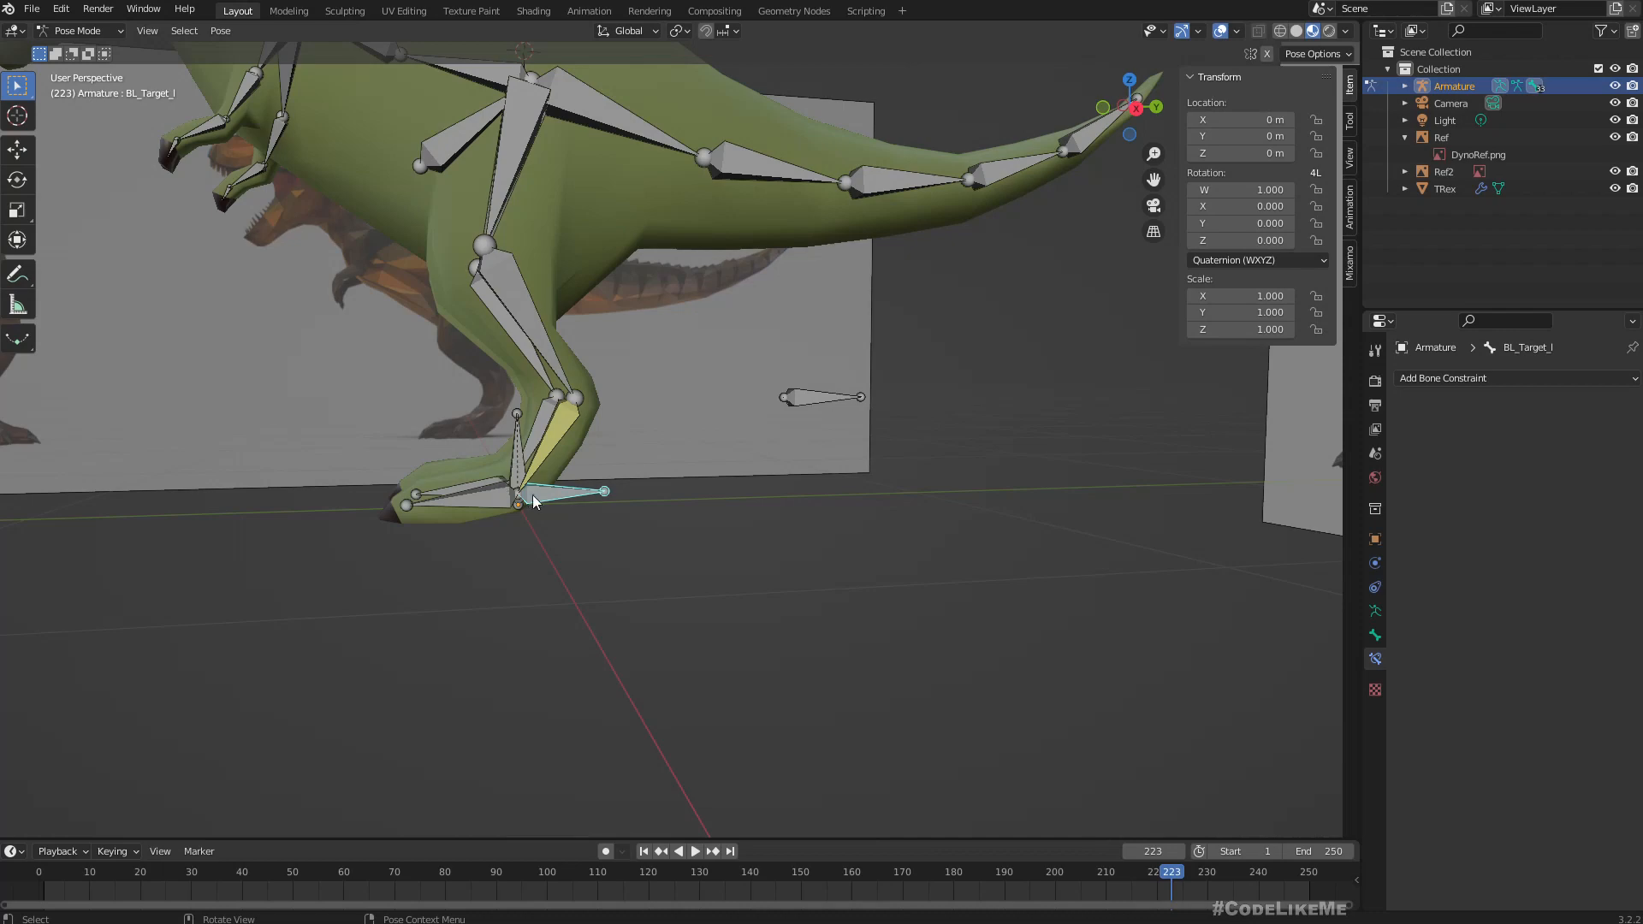
# Select the lower leg bone BL_3_l and raise its IK chain length to 3.
pyautogui.moveTo(503, 156); pyautogui.dragTo(538, 232, button='middle')
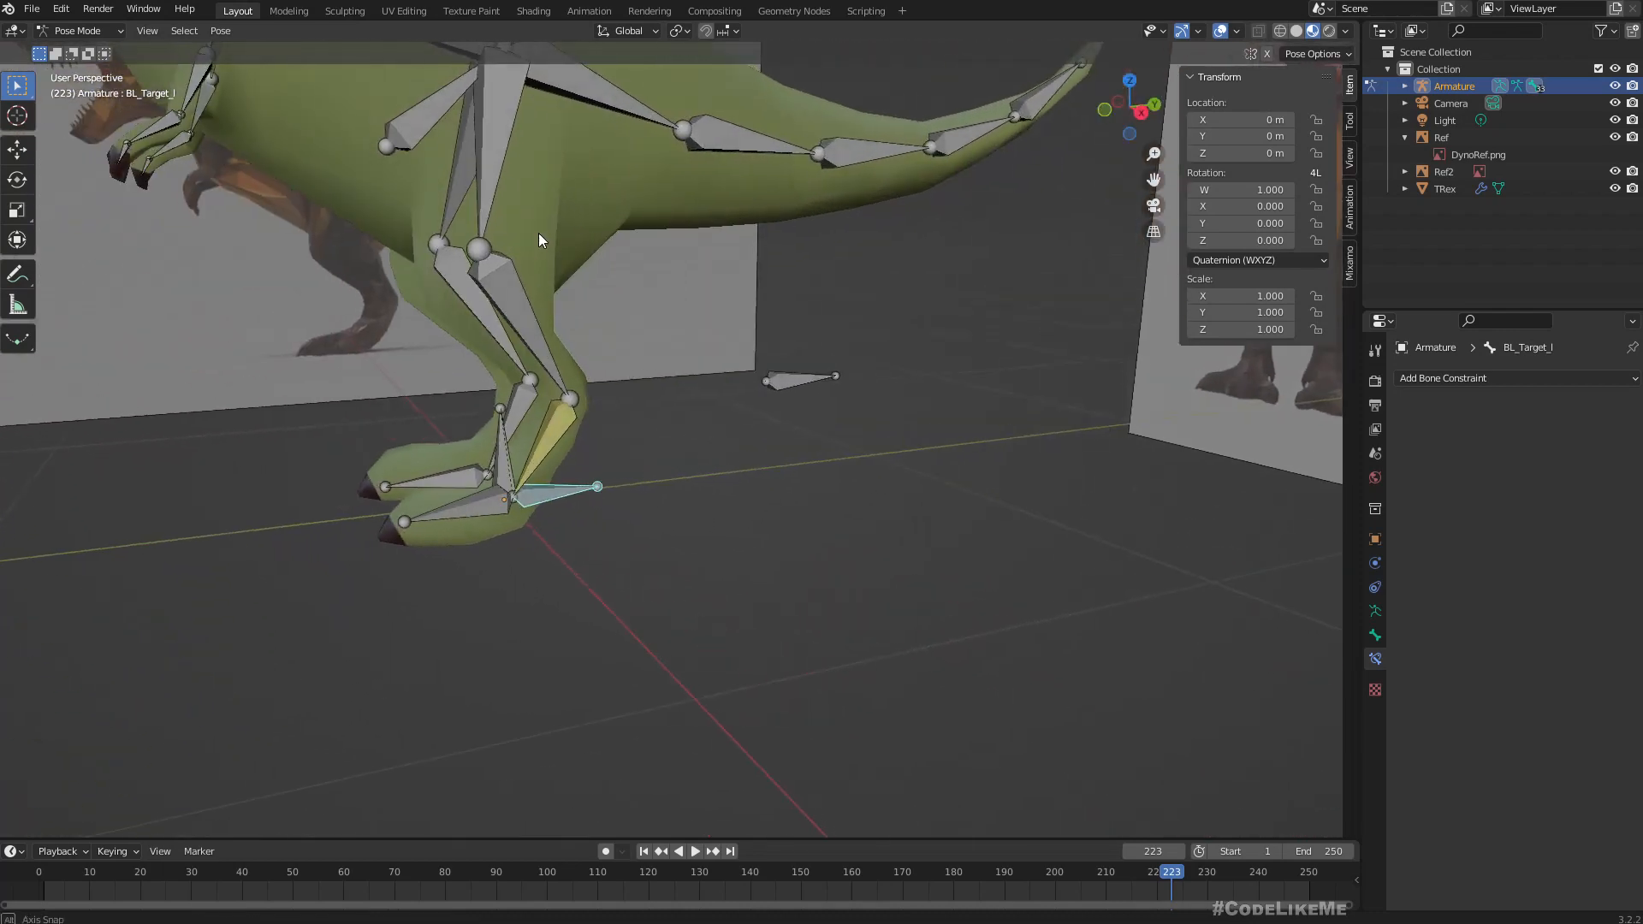
pyautogui.click(548, 443)
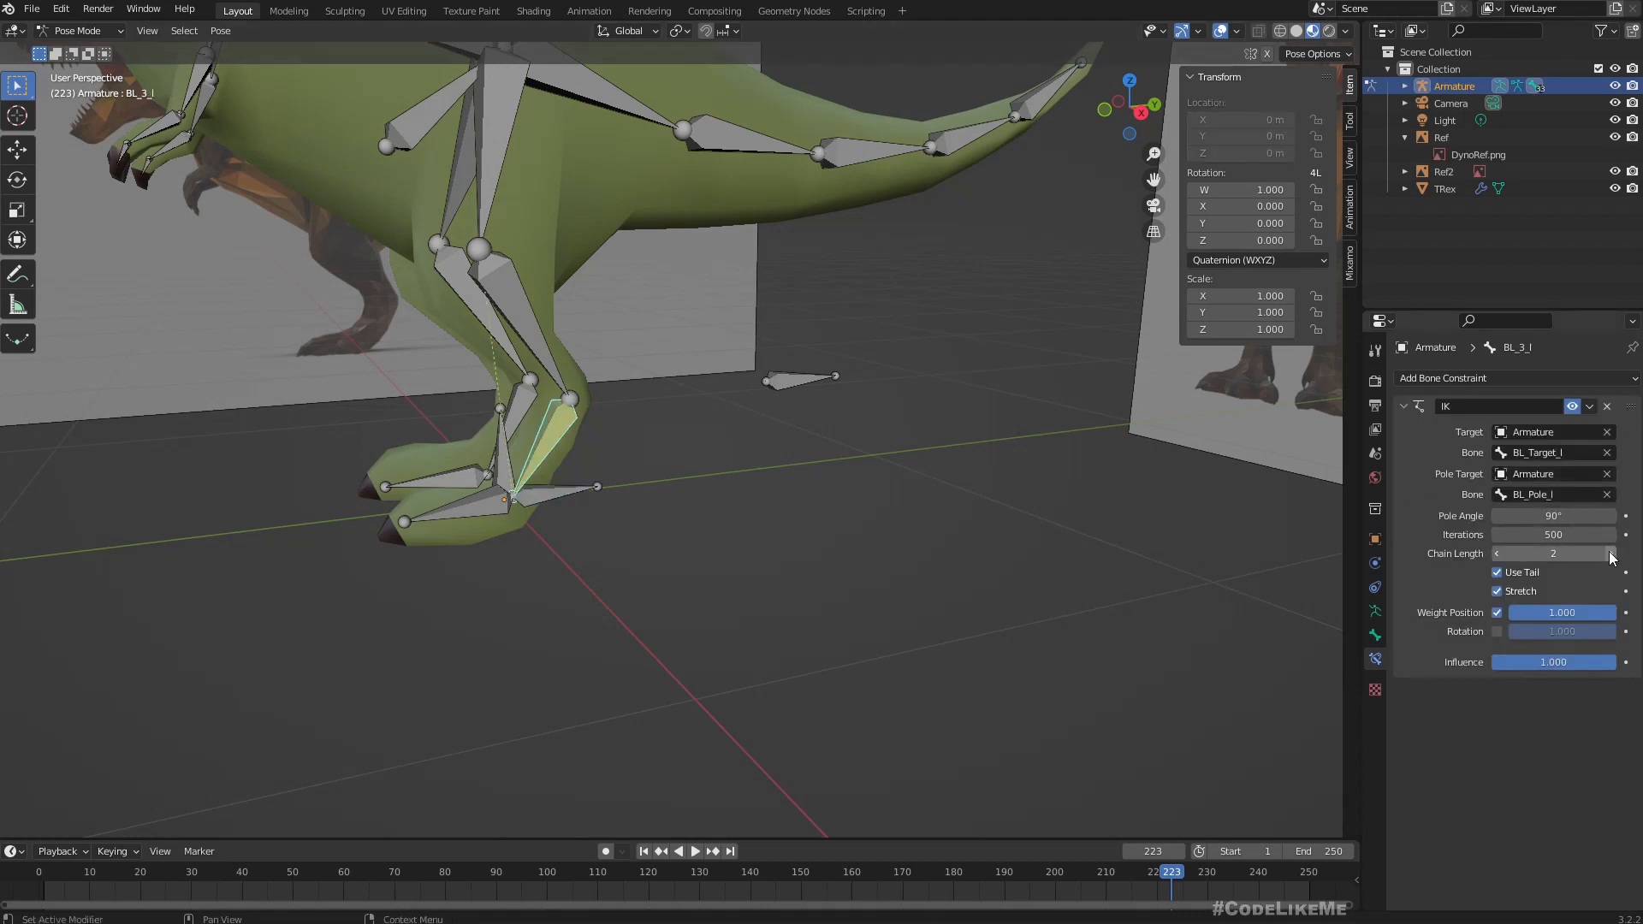
pyautogui.click(1612, 554)
# Test the longer IK chain by moving BL_Target_l forward and up and 3 m along global Y, cancelling the move.
pyautogui.moveTo(824, 421); pyautogui.dragTo(773, 407, button='middle')
pyautogui.click(568, 496)
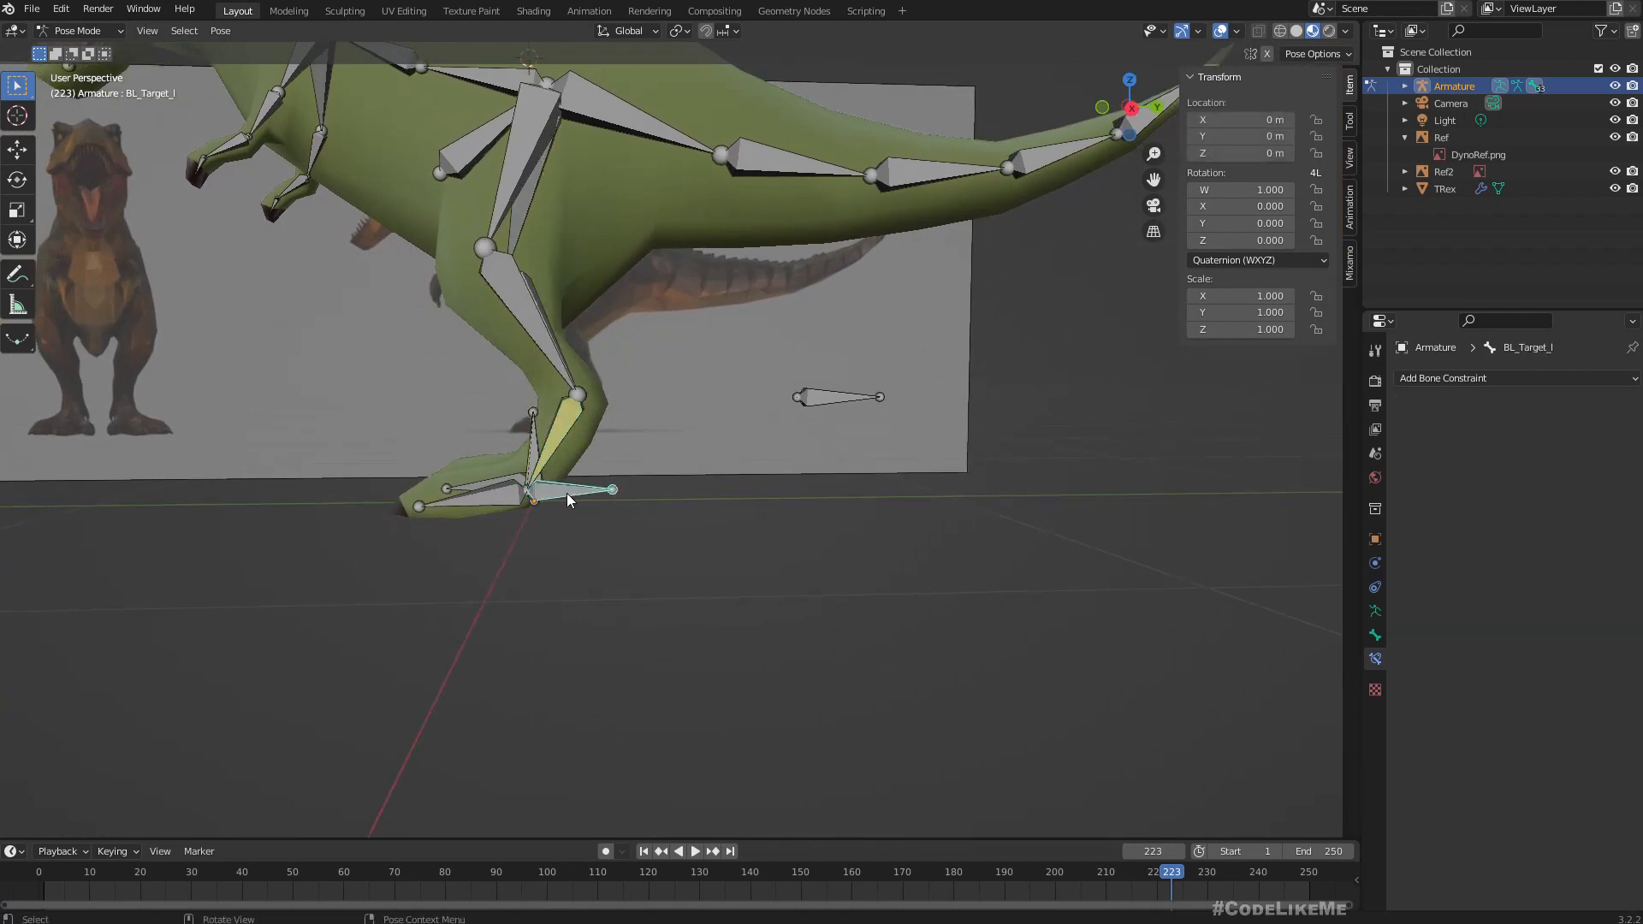
pyautogui.press('g')
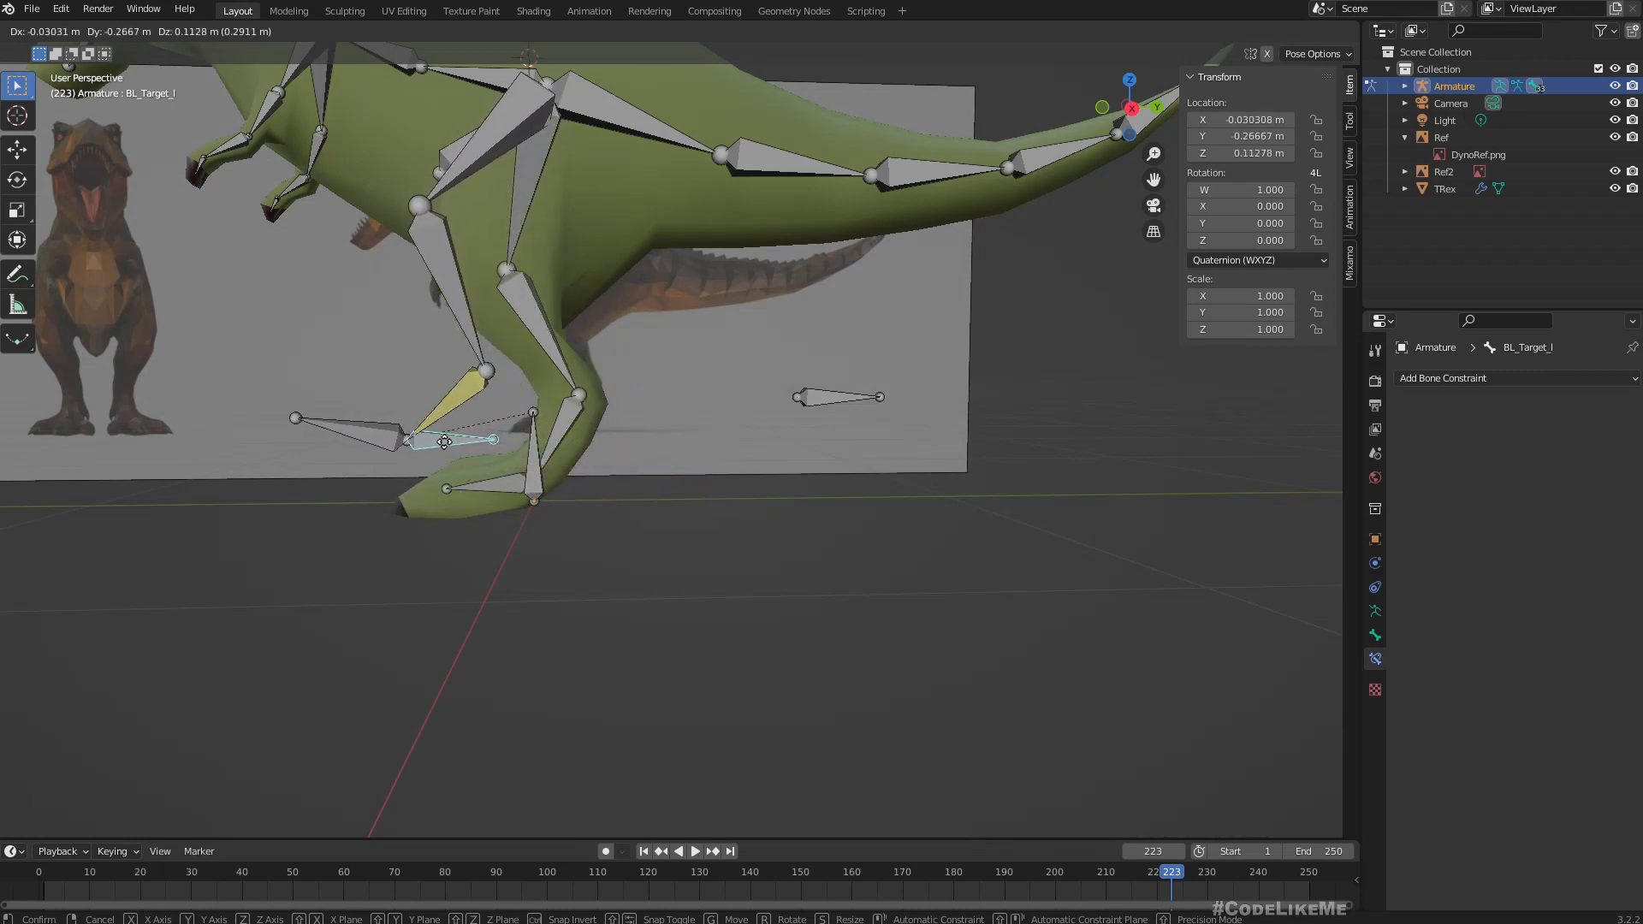
pyautogui.write('3')
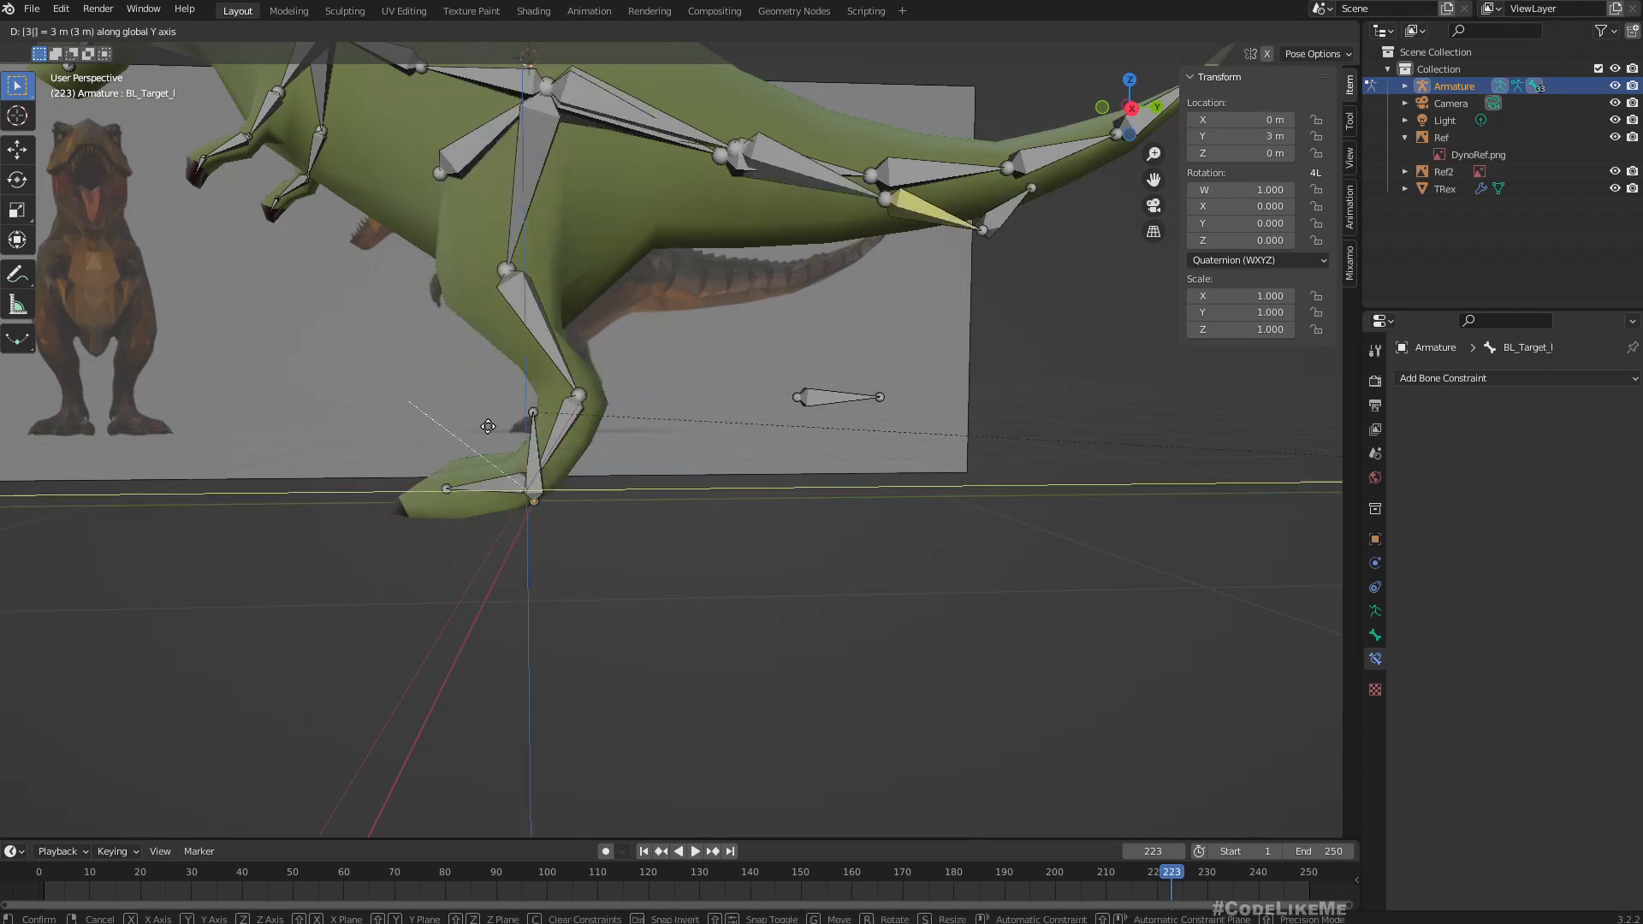
pyautogui.press('Escape')
# Test the leg IK again in the right orthographic view by moving BL_Target_l forward and up, cancelling the move.
pyautogui.moveTo(727, 467); pyautogui.dragTo(974, 531, button='middle')
pyautogui.scroll(-2, 974, 530)
pyautogui.scroll(-2, 985, 540)
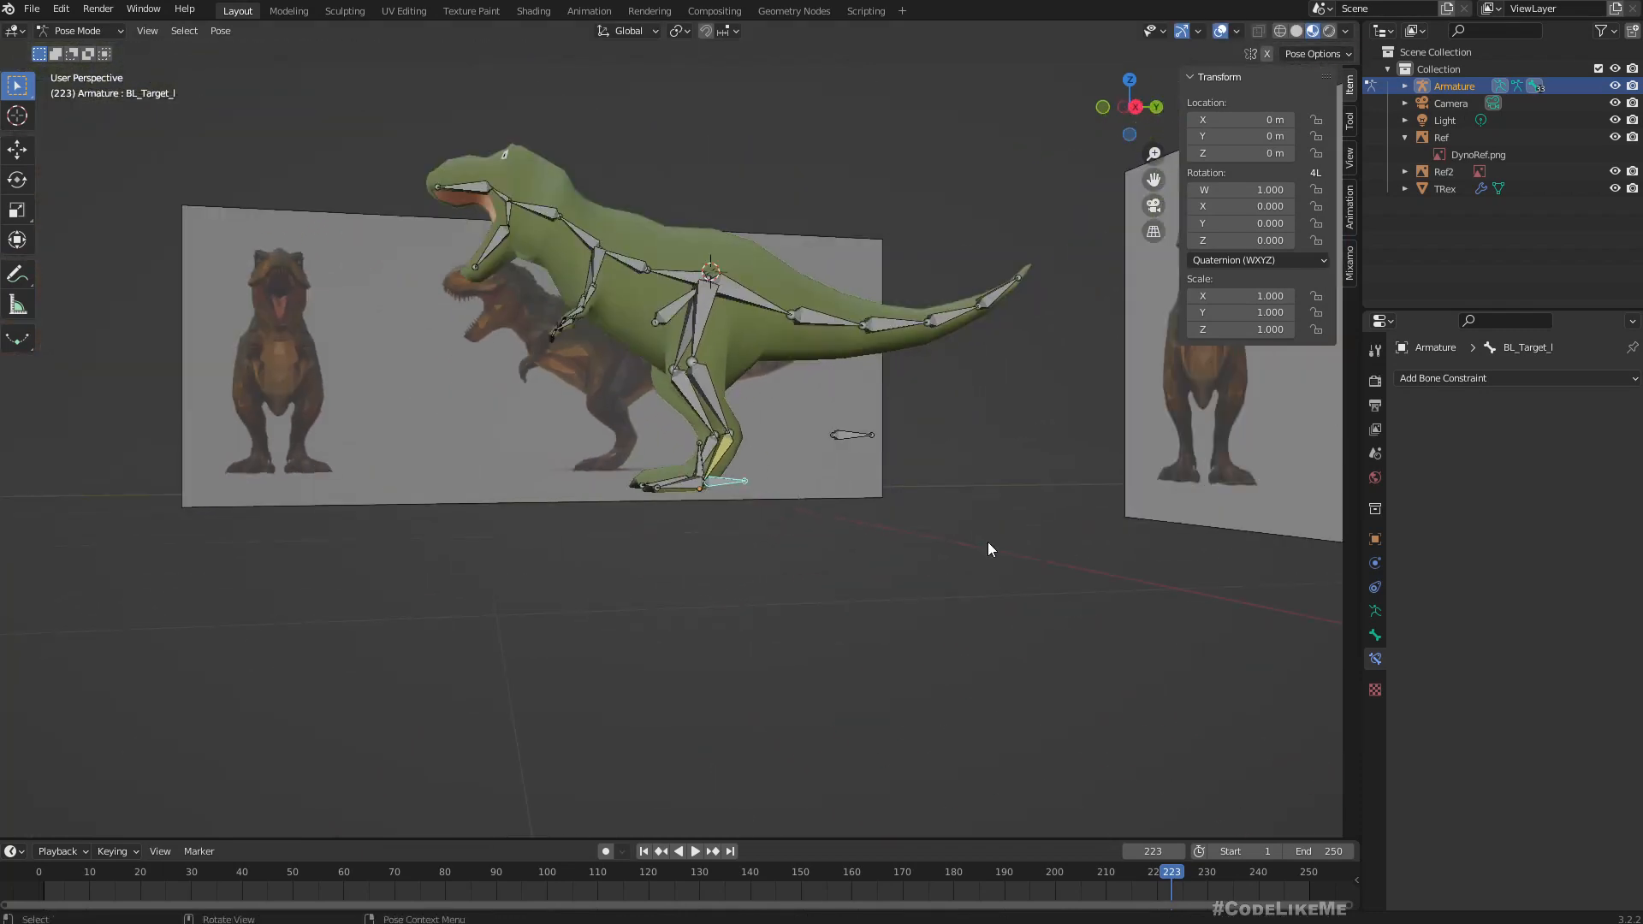
pyautogui.press('KP_3')
pyautogui.scroll(1, 741, 515)
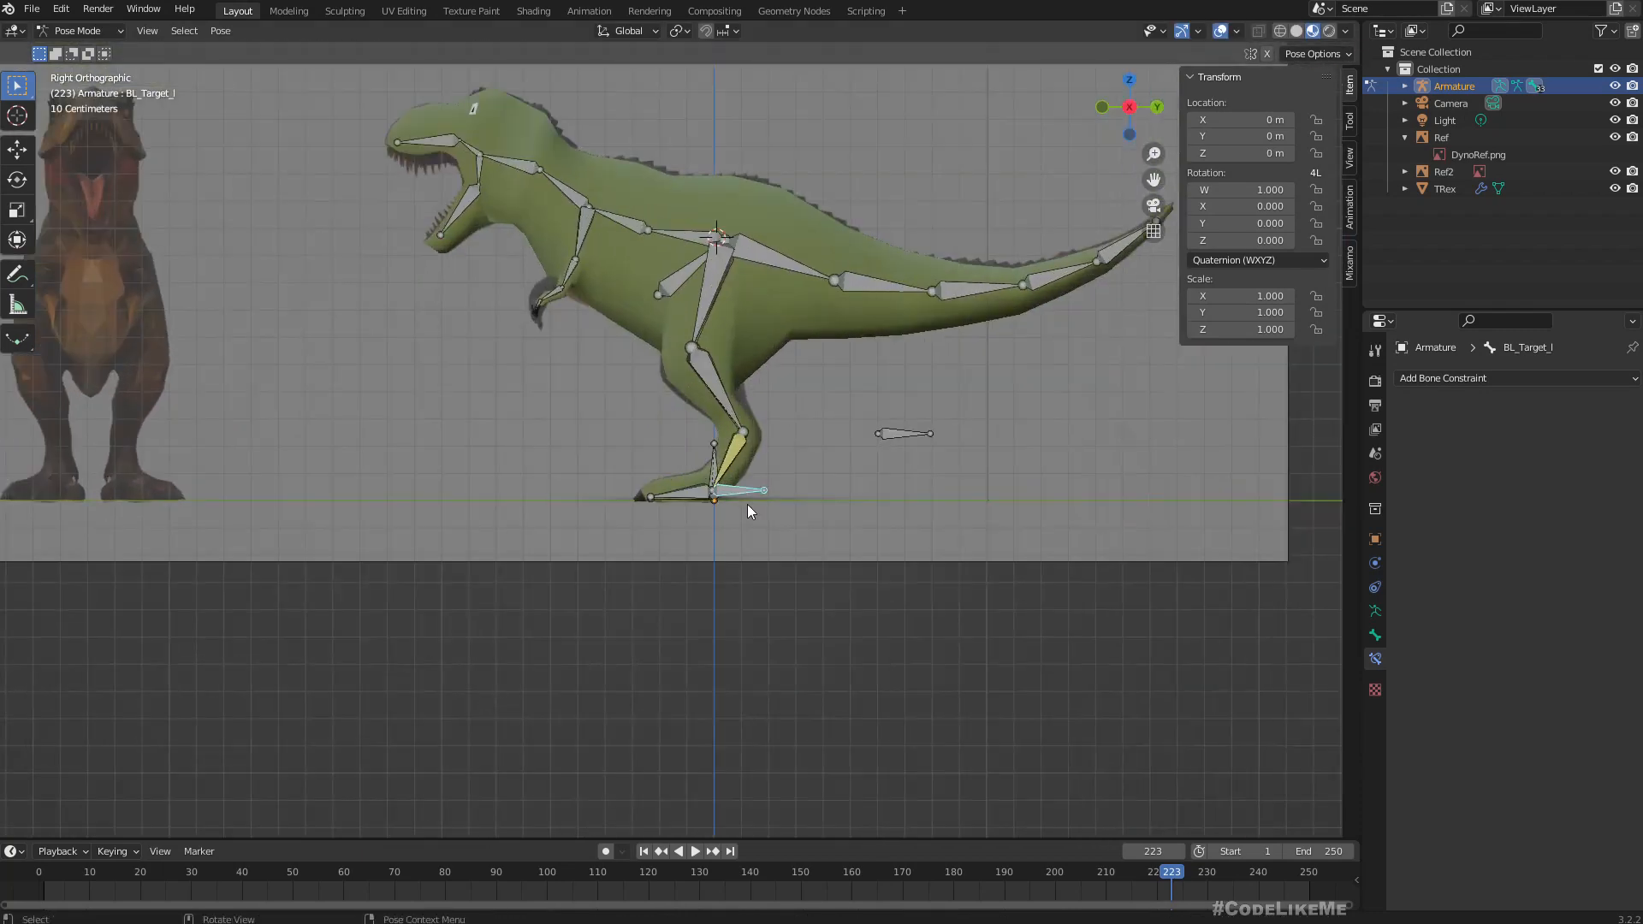
pyautogui.press('g')
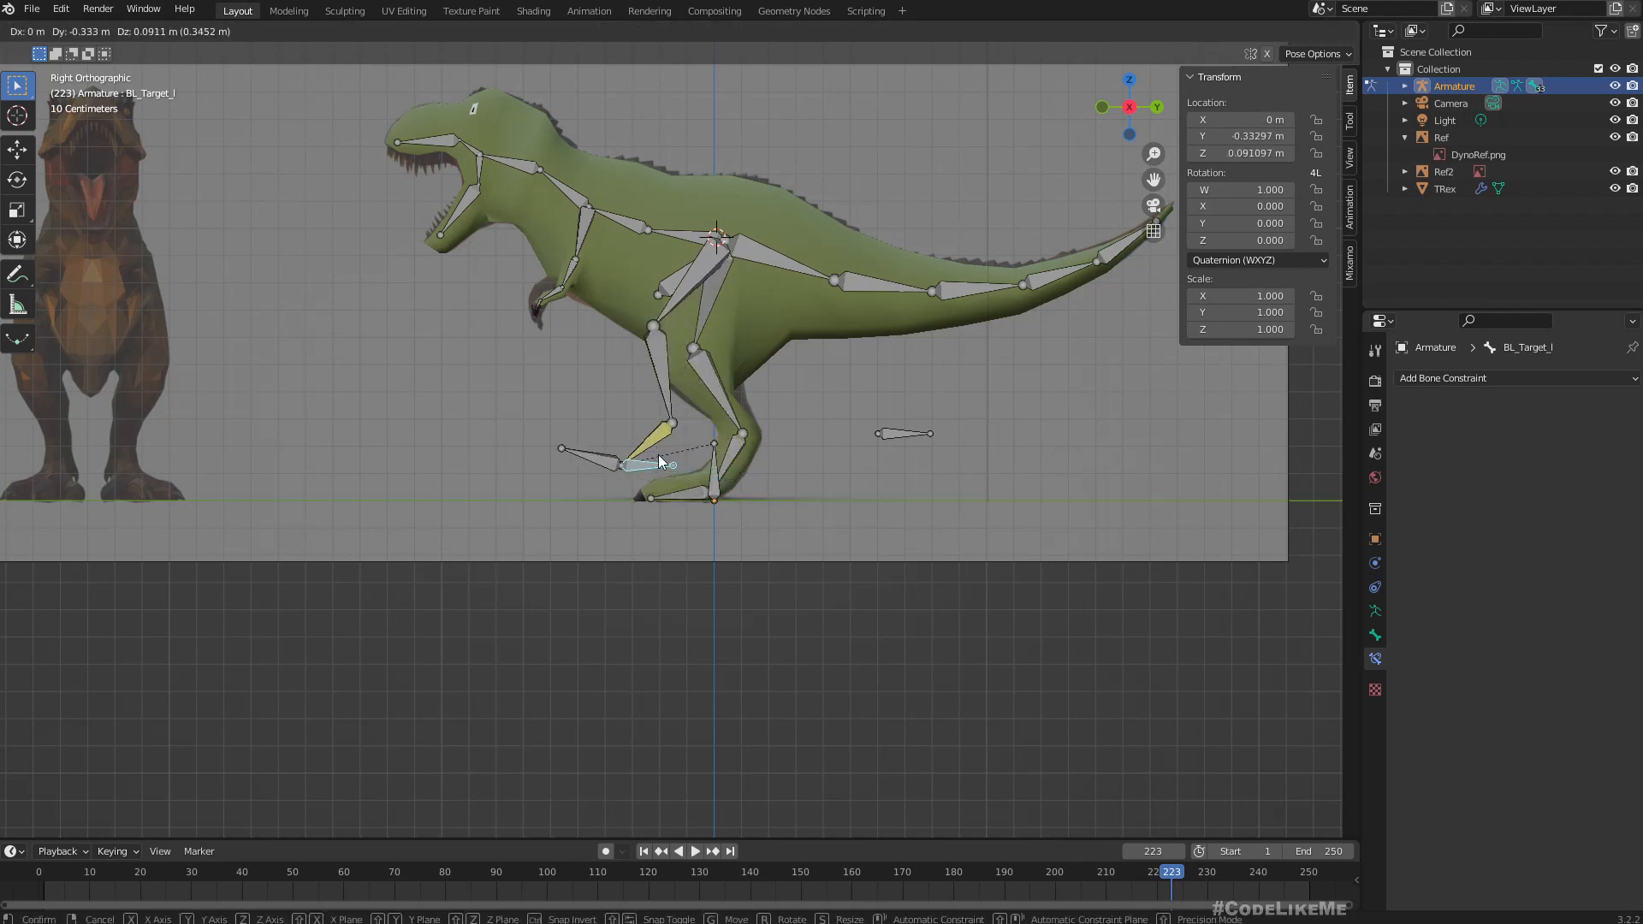
pyautogui.press('Escape')
# In Edit Mode, move the joint between BL_1_l and BL_2_l up to about Y -0.071 m, Z 0.617 m in the right view.
pyautogui.moveTo(791, 465); pyautogui.dragTo(781, 512, button='middle')
pyautogui.moveTo(597, 323); pyautogui.dragTo(719, 372, button='middle')
pyautogui.scroll(2, 712, 332)
pyautogui.scroll(1, 718, 371)
pyautogui.scroll(-1, 720, 372)
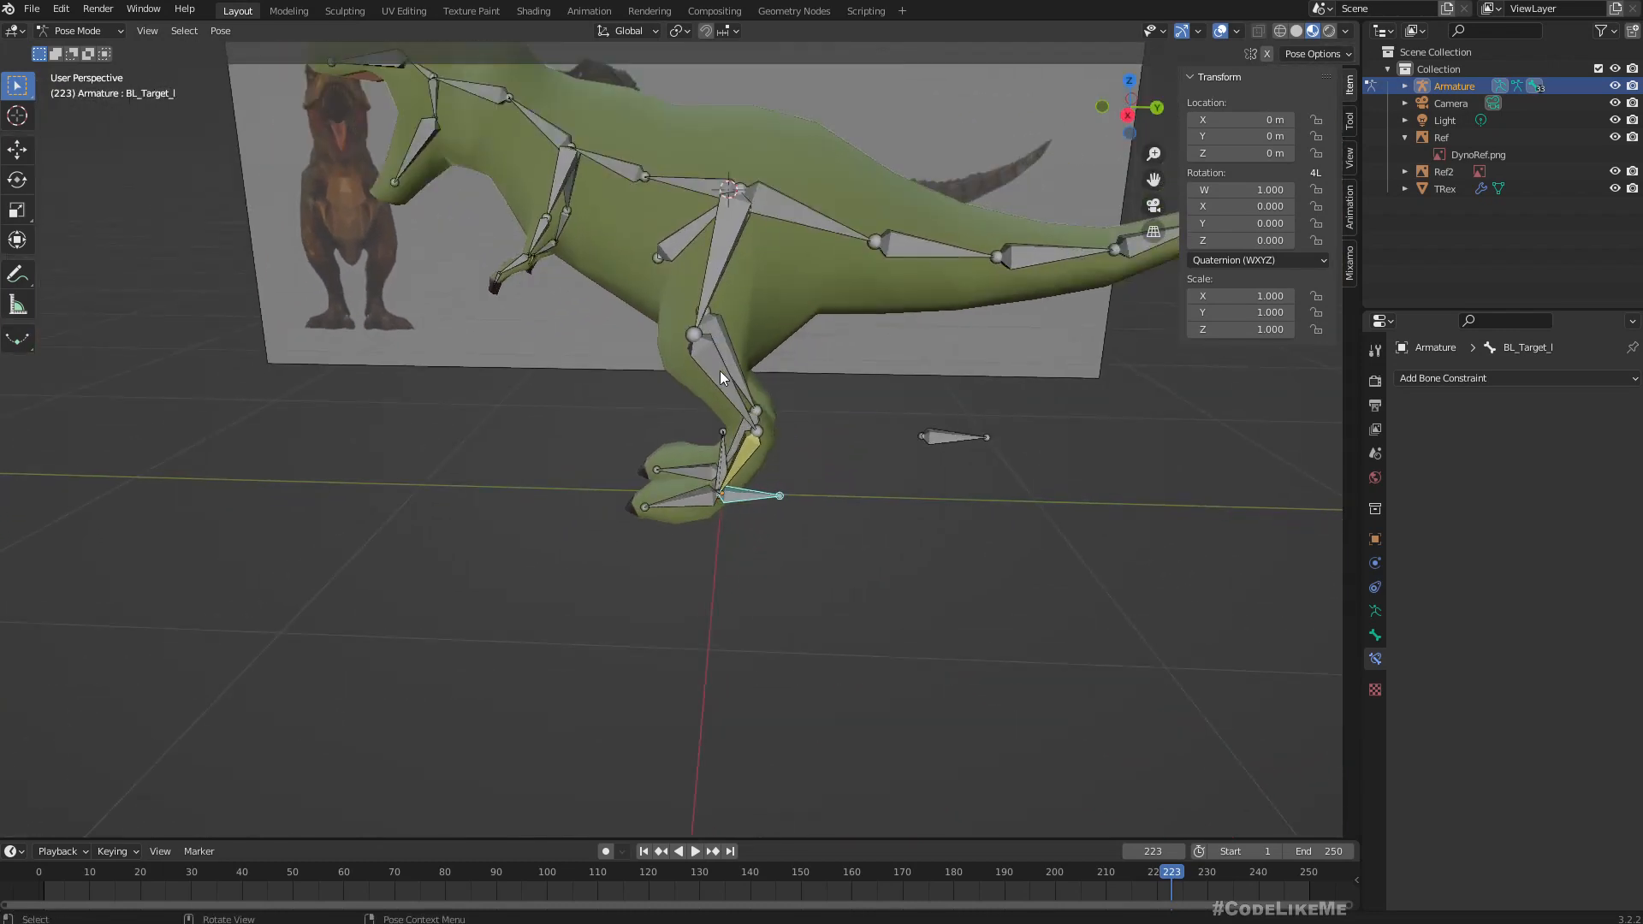
pyautogui.press('KP_3')
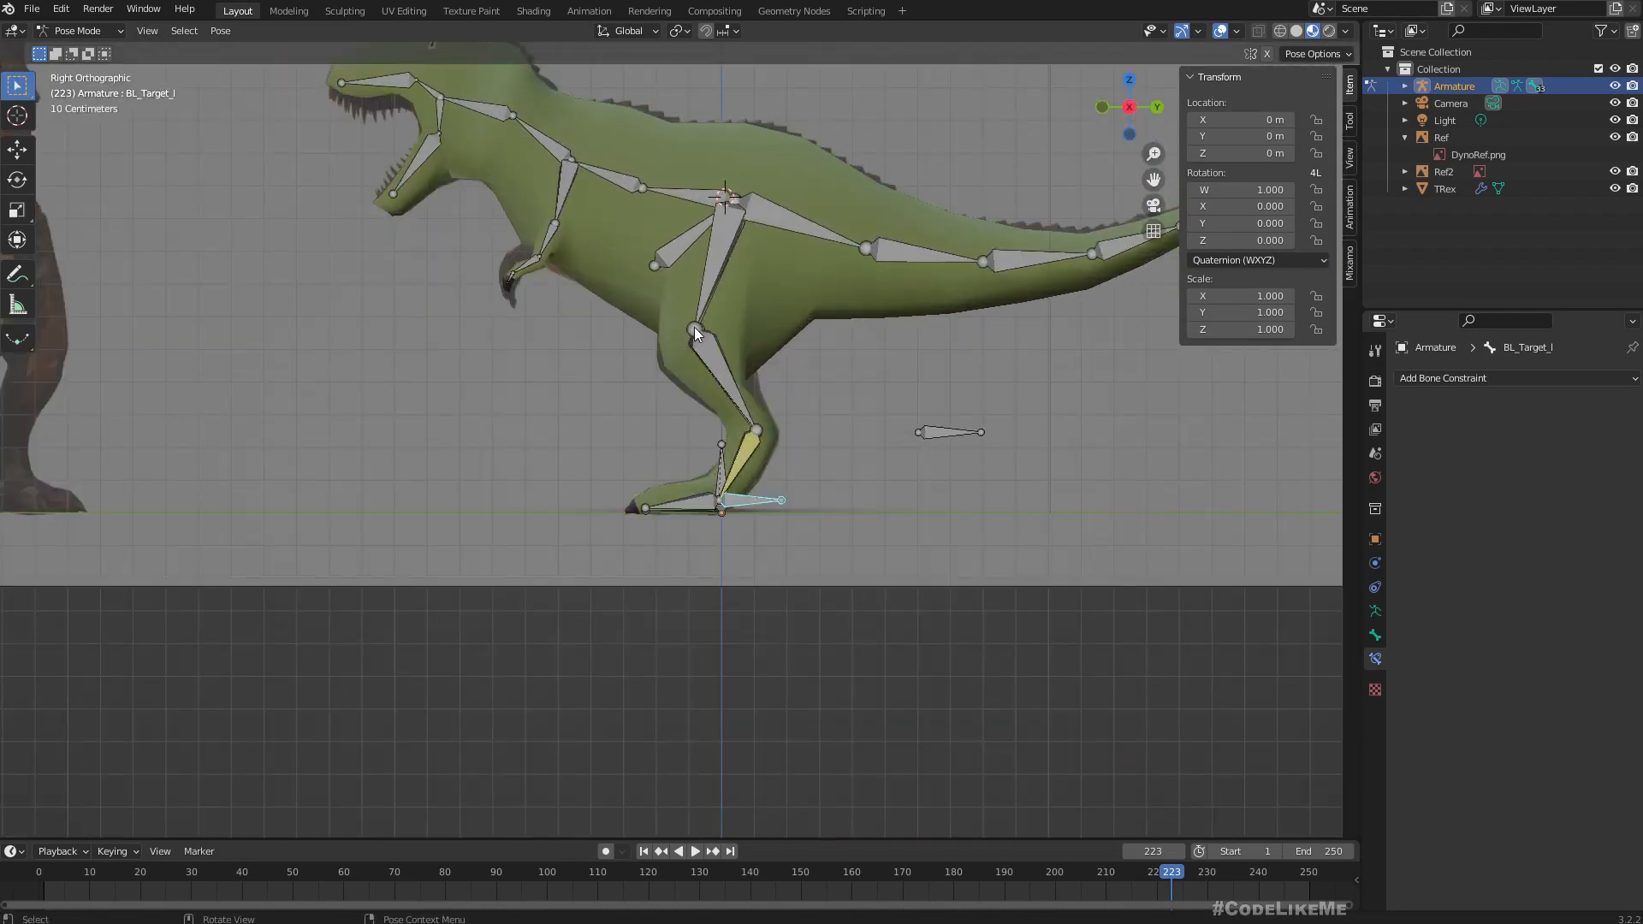
pyautogui.click(696, 334)
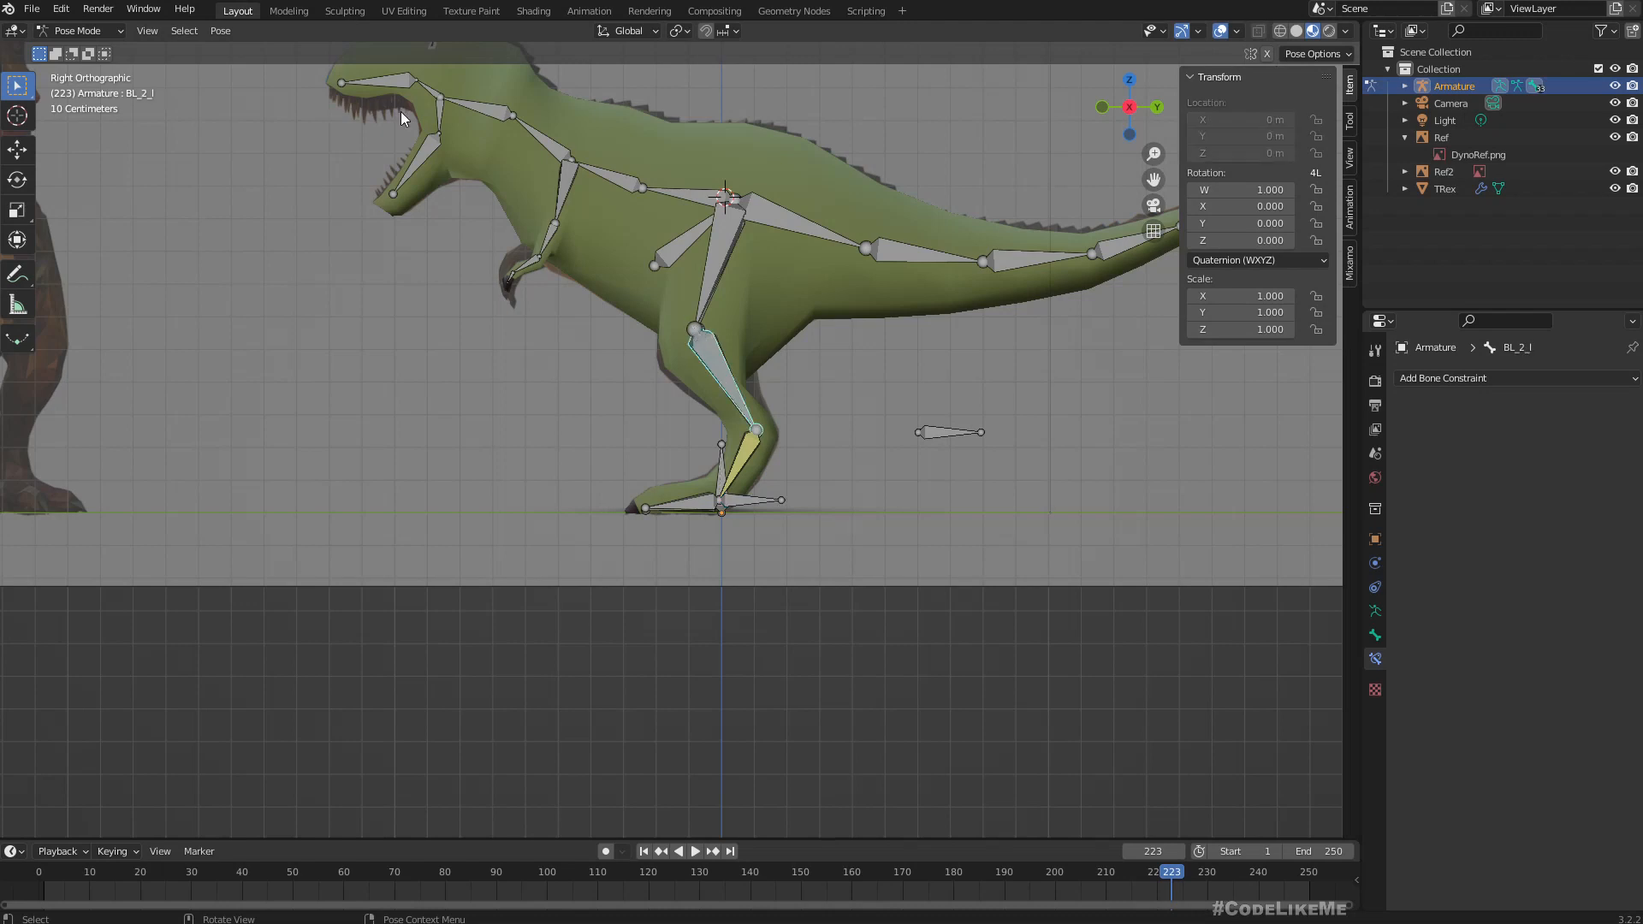
pyautogui.click(79, 31)
pyautogui.click(83, 68)
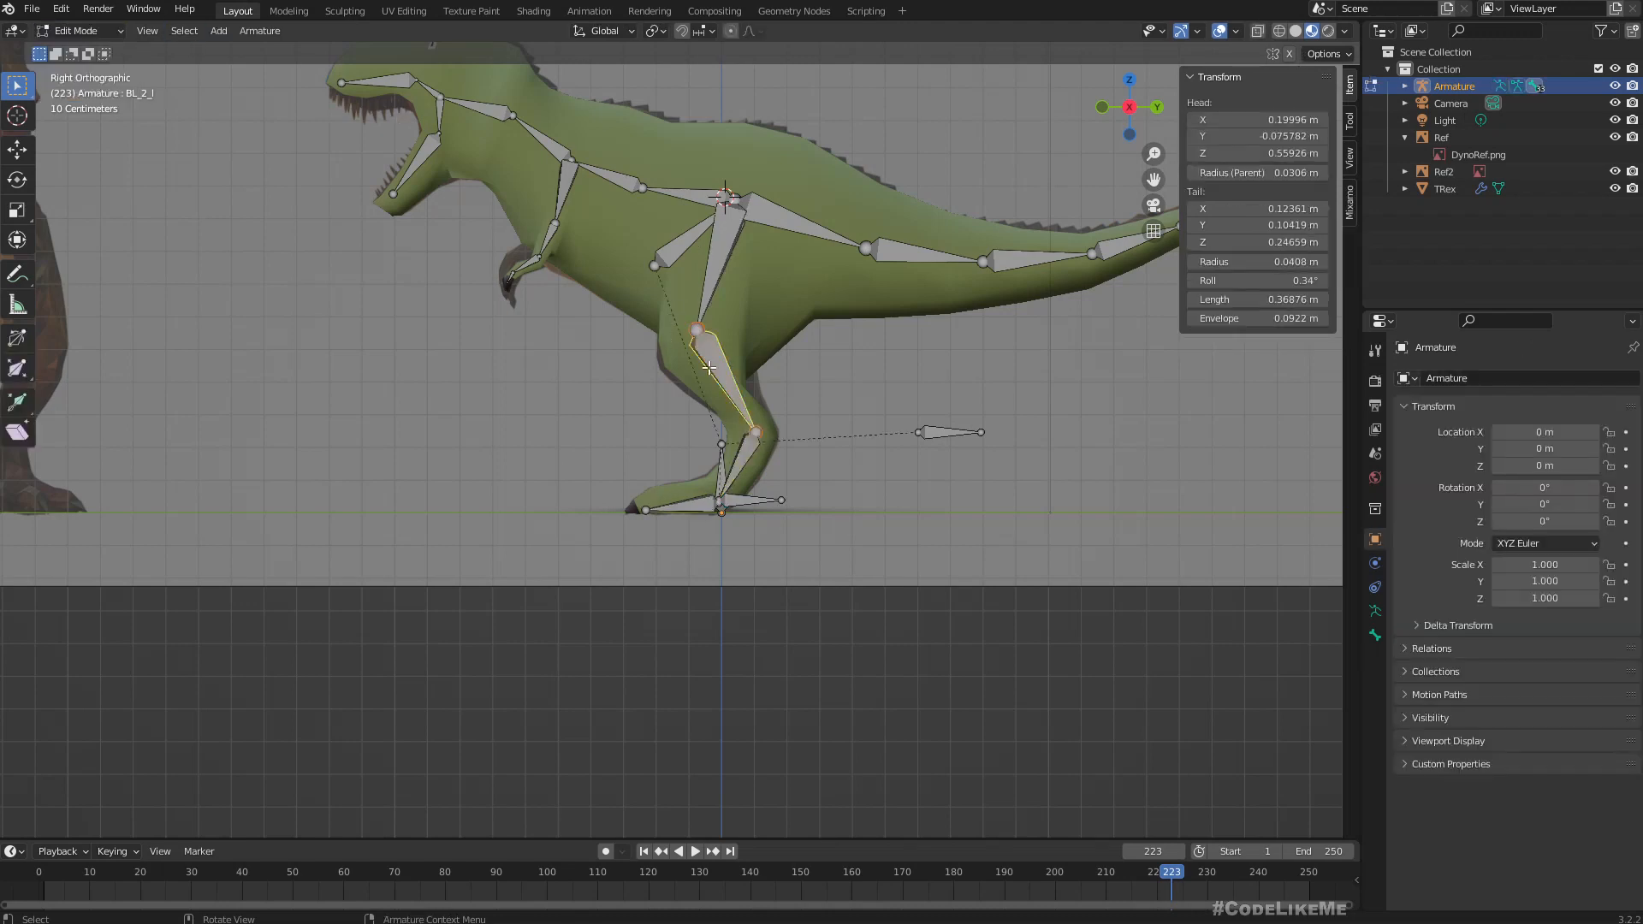
pyautogui.click(694, 329)
pyautogui.press('g')
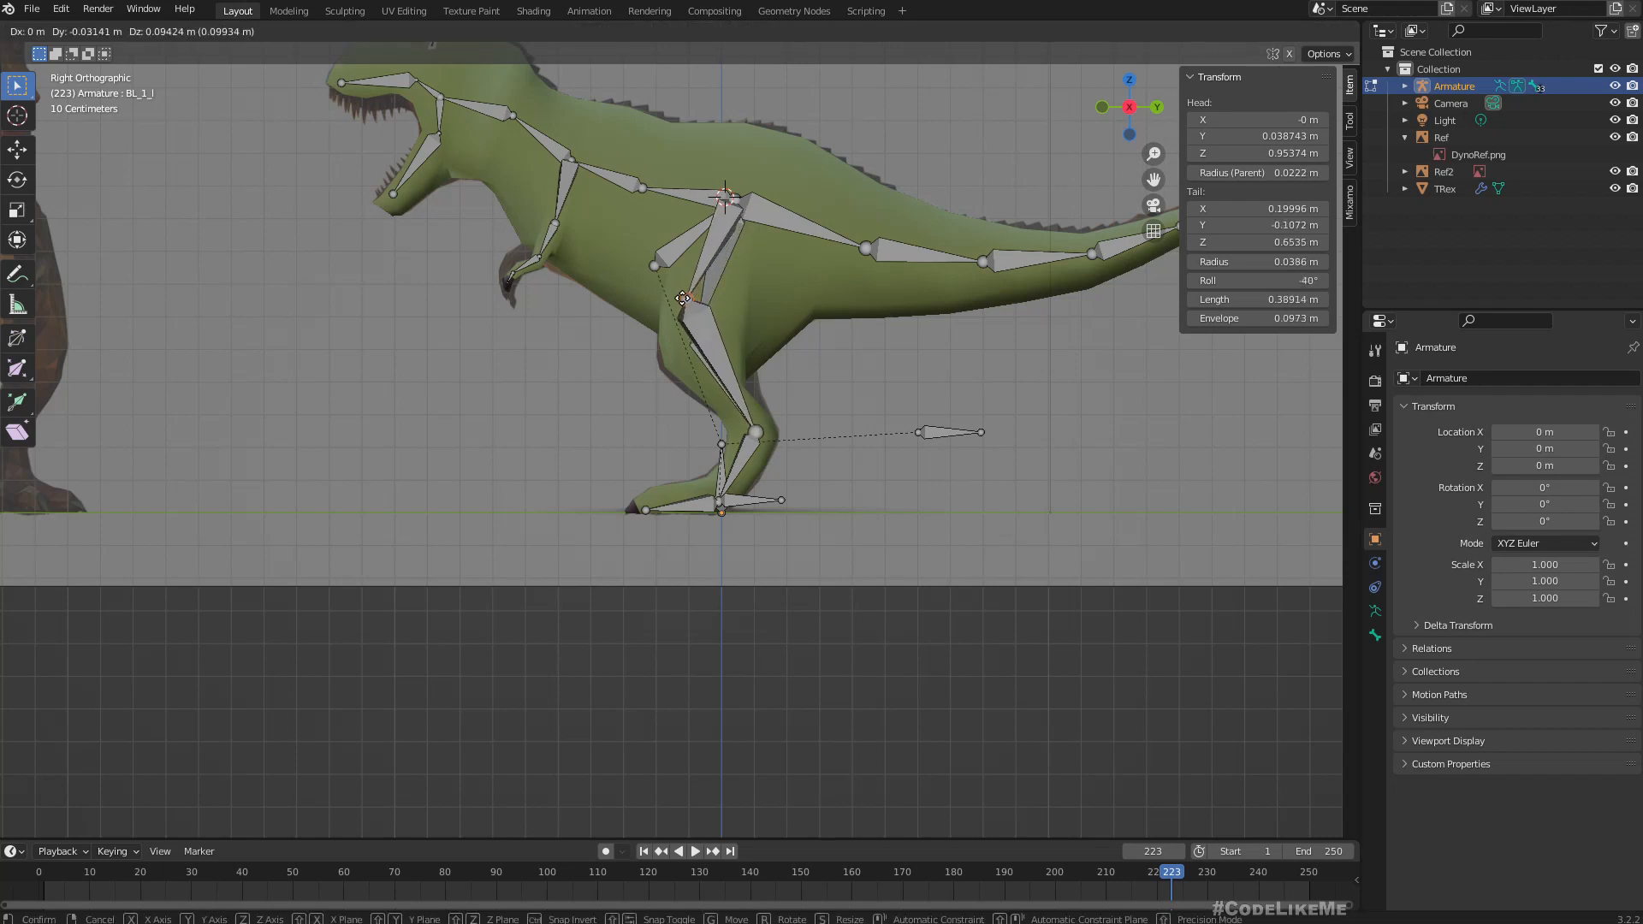
pyautogui.click(695, 310)
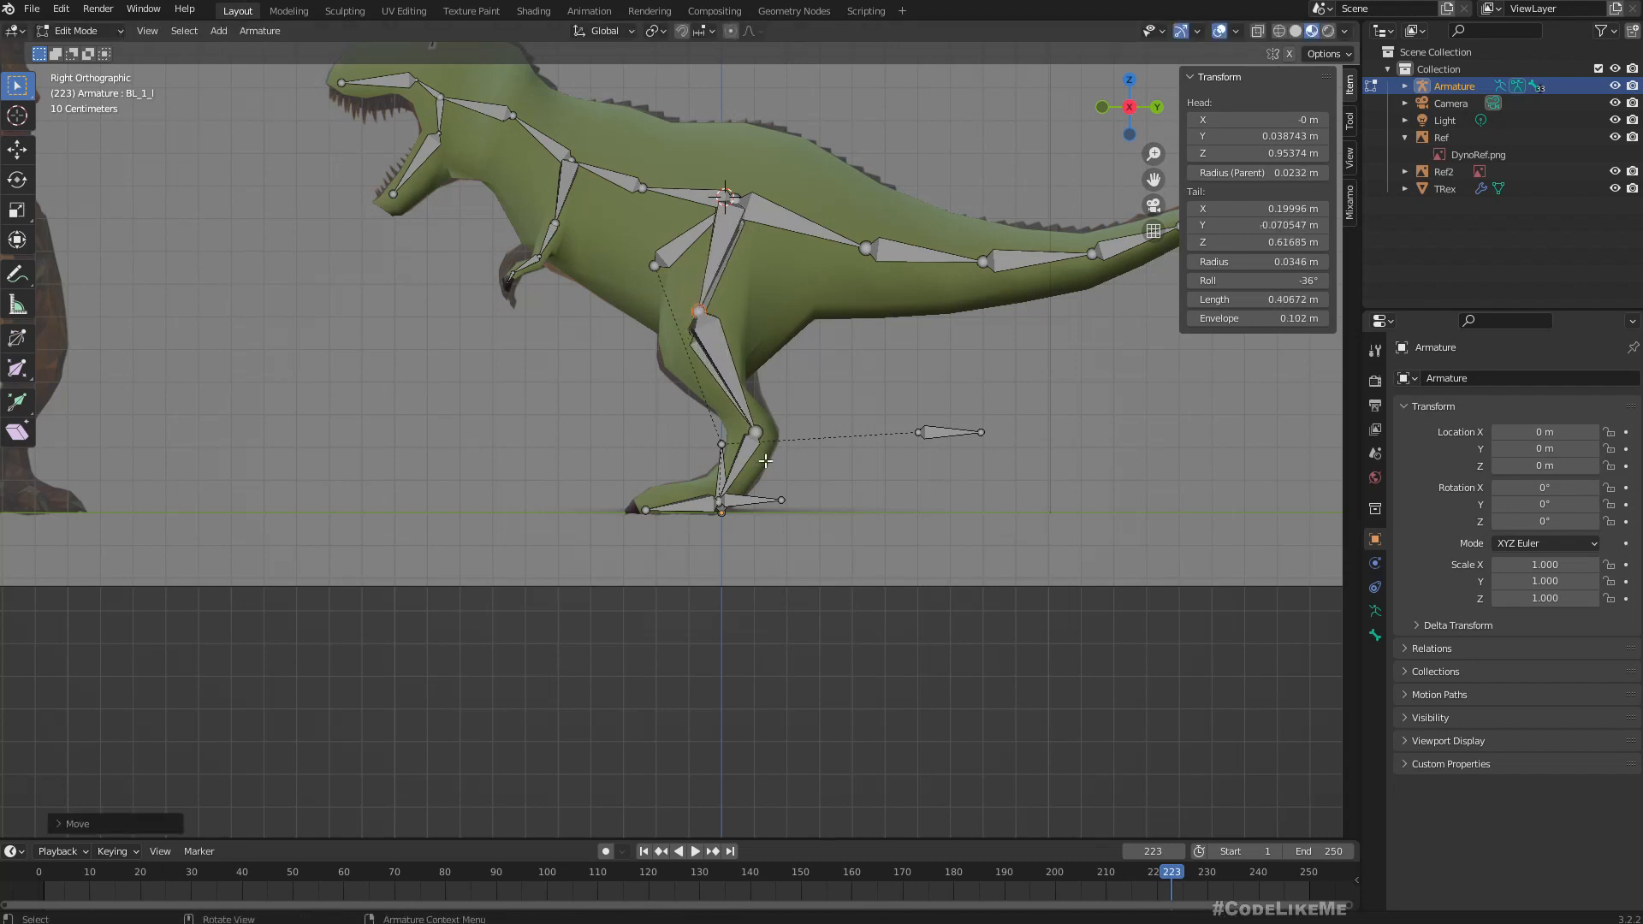
# Move the joint between BL_2_l and BL_3_l slightly forward and up to about Y 0.088 m, Z 0.26 m.
pyautogui.click(752, 433)
pyautogui.press('g')
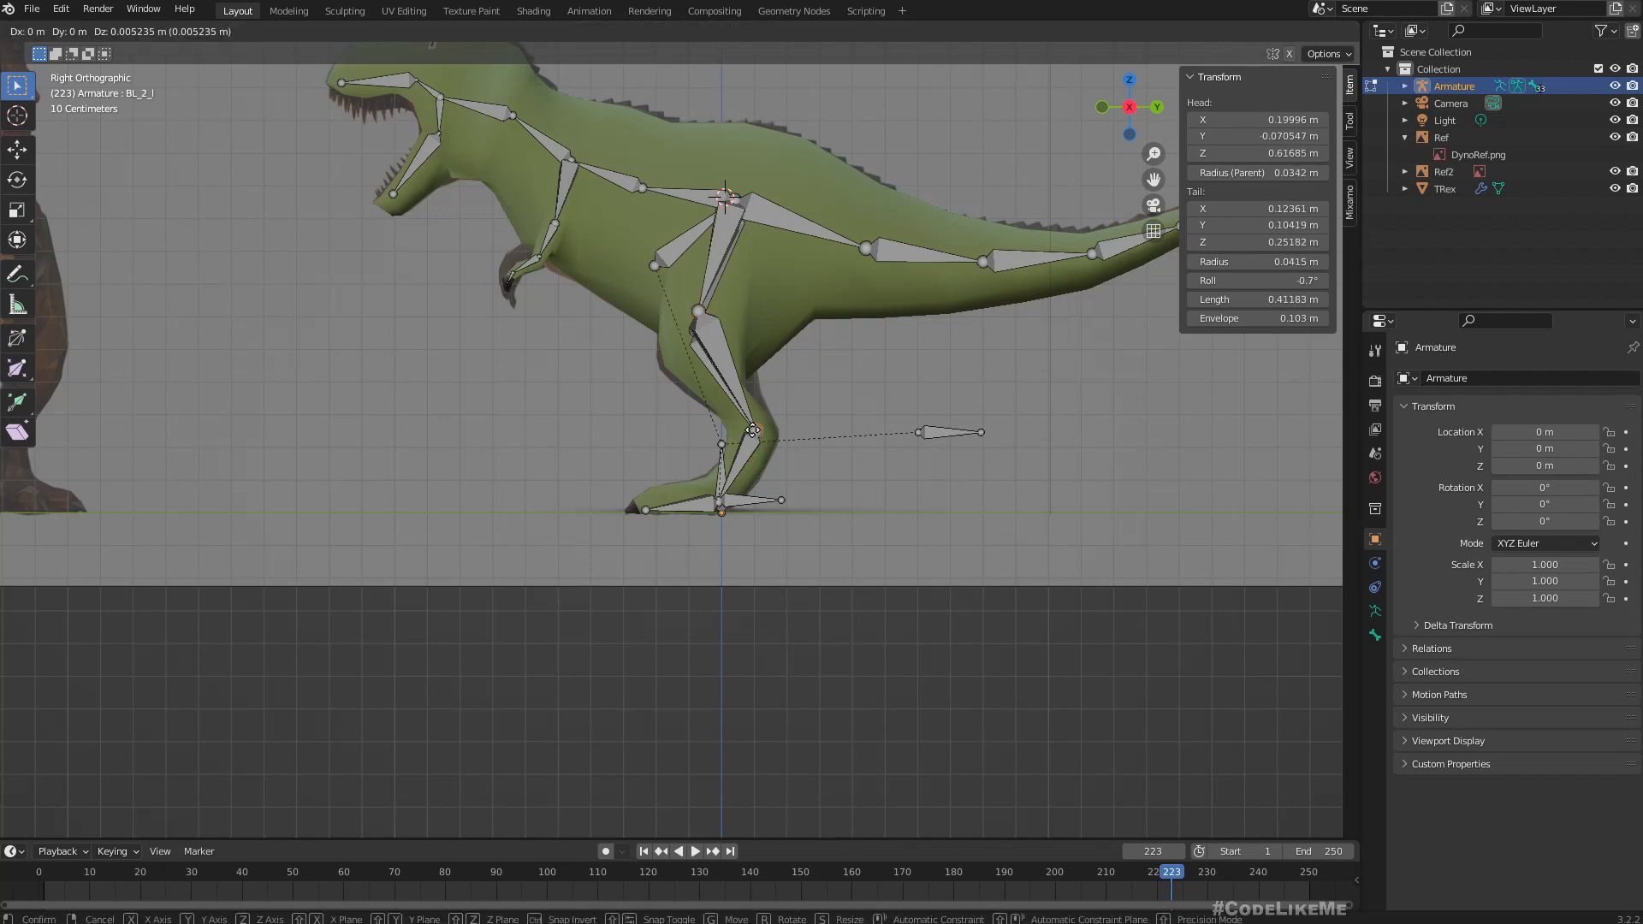
pyautogui.click(749, 428)
pyautogui.click(912, 416)
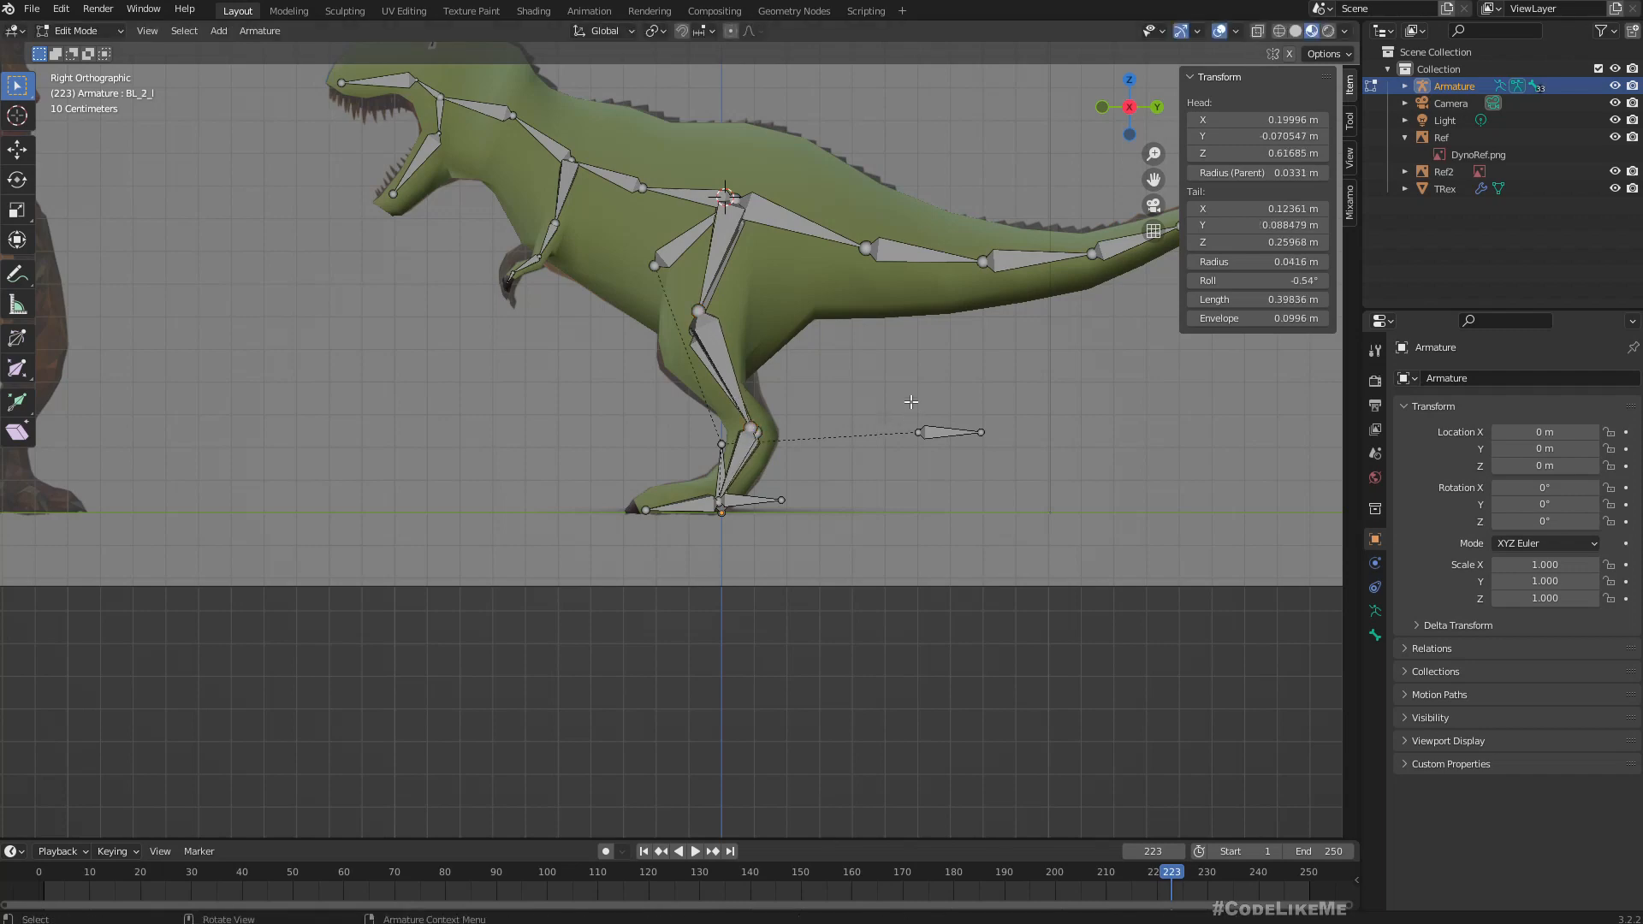
# Select the left leg bones BL_1_l to BL_4_l with BL_Target_l and BL_Pole_l, and symmetrize them to the other side.
pyautogui.moveTo(863, 402); pyautogui.dragTo(851, 433, button='middle')
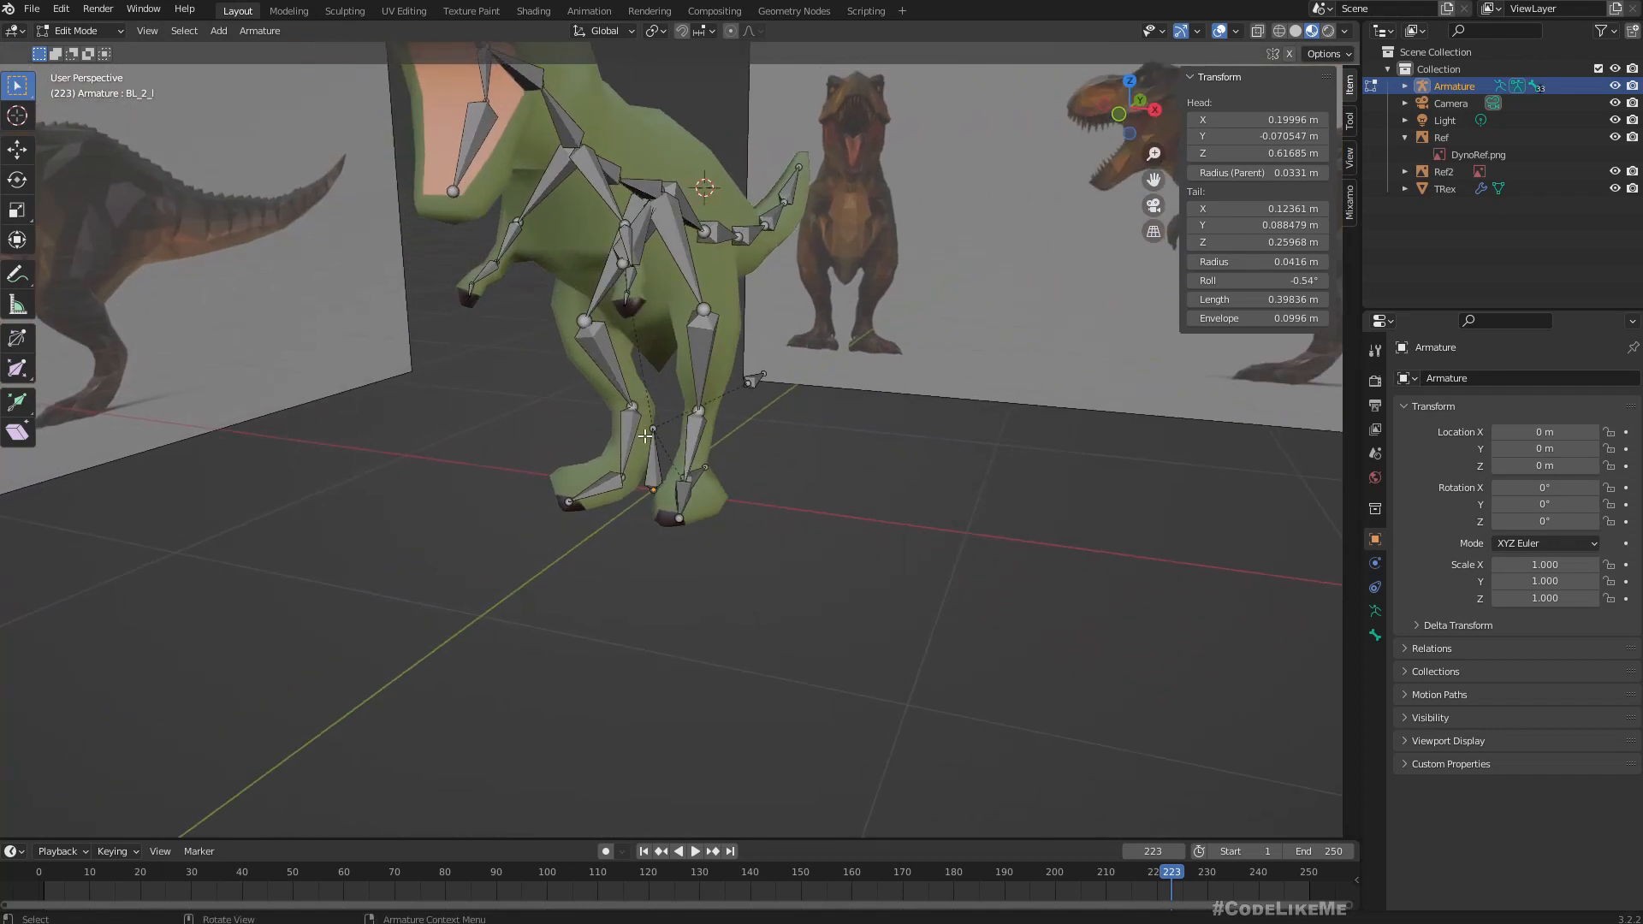
pyautogui.moveTo(788, 447); pyautogui.dragTo(709, 470, button='middle')
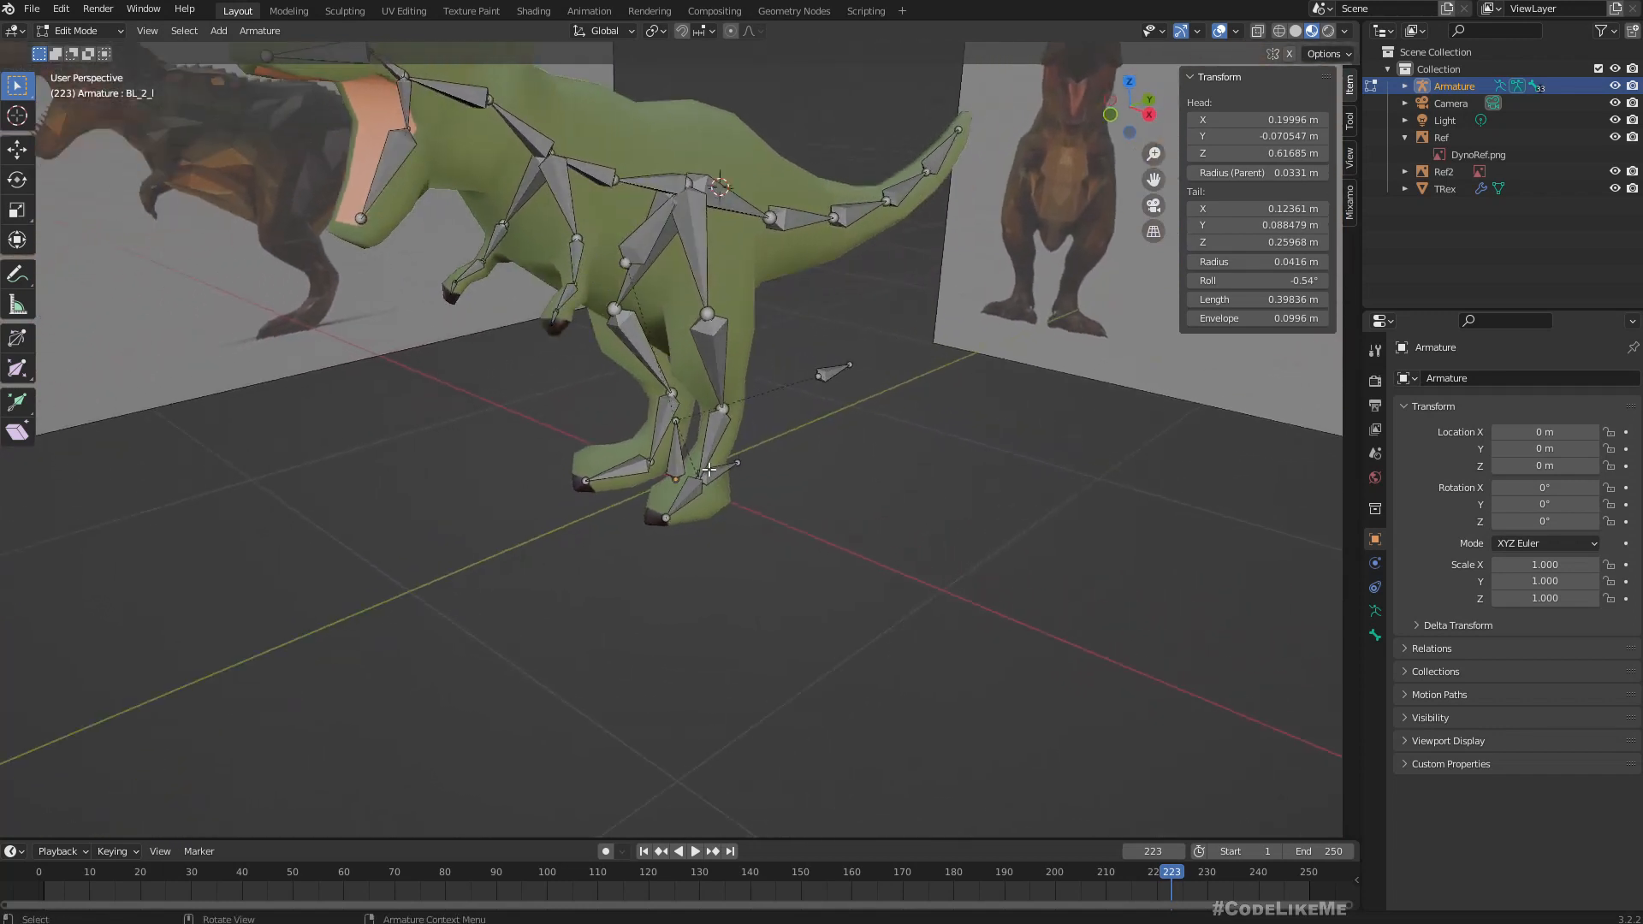
pyautogui.click(719, 471)
pyautogui.keyDown('shift'); pyautogui.click(714, 438); pyautogui.keyUp('shift')
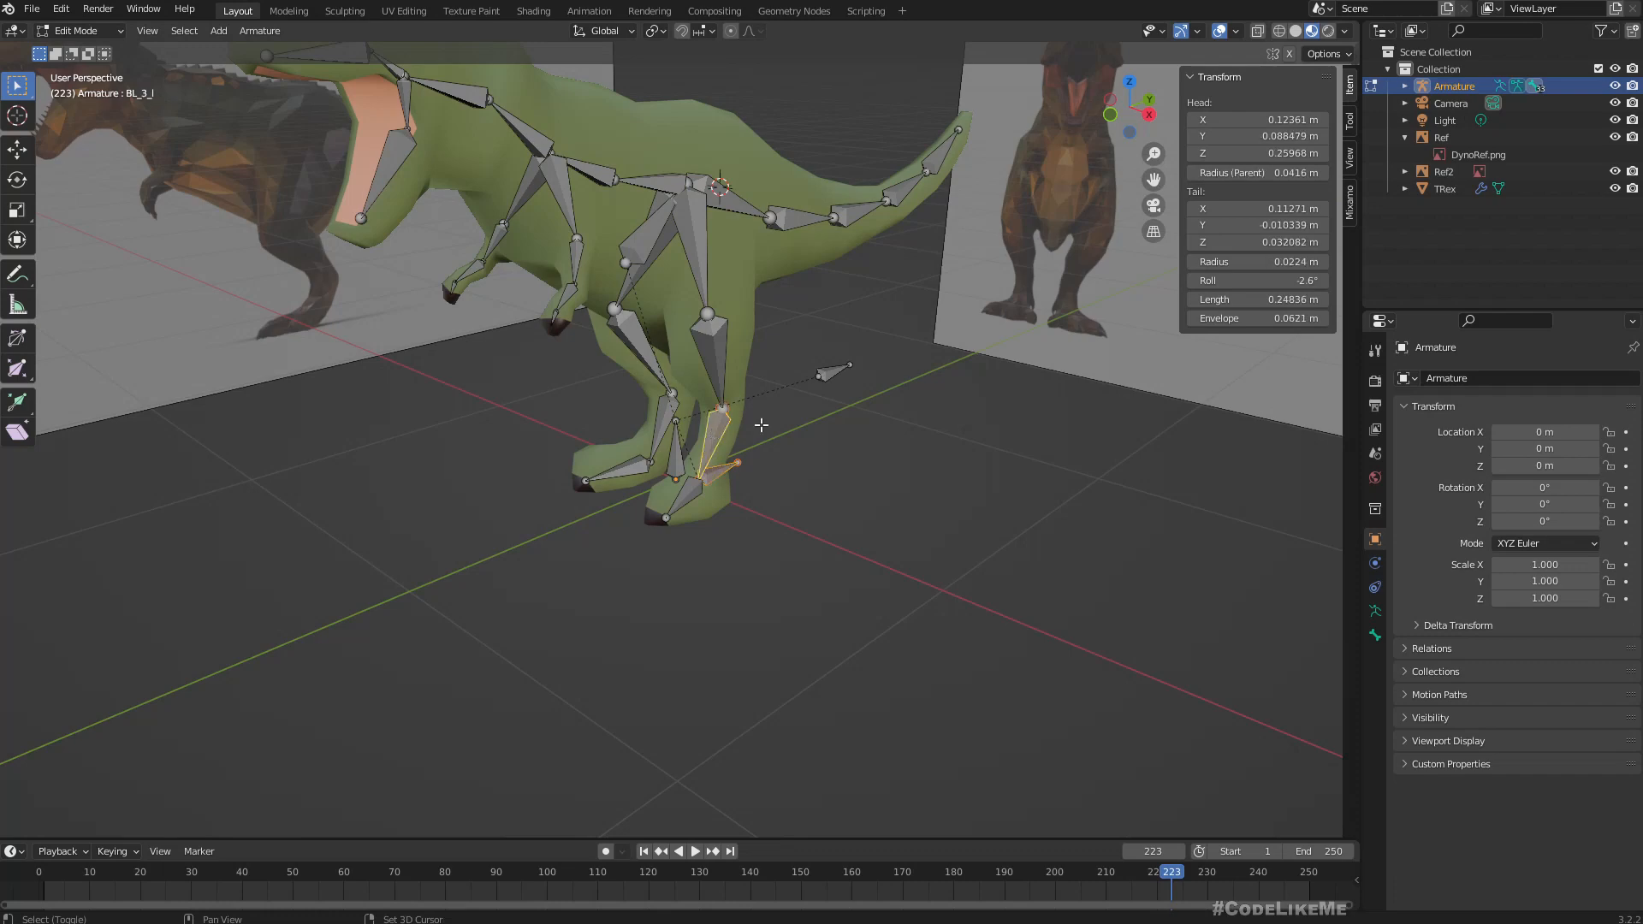
pyautogui.keyDown('shift'); pyautogui.click(835, 372); pyautogui.keyUp('shift')
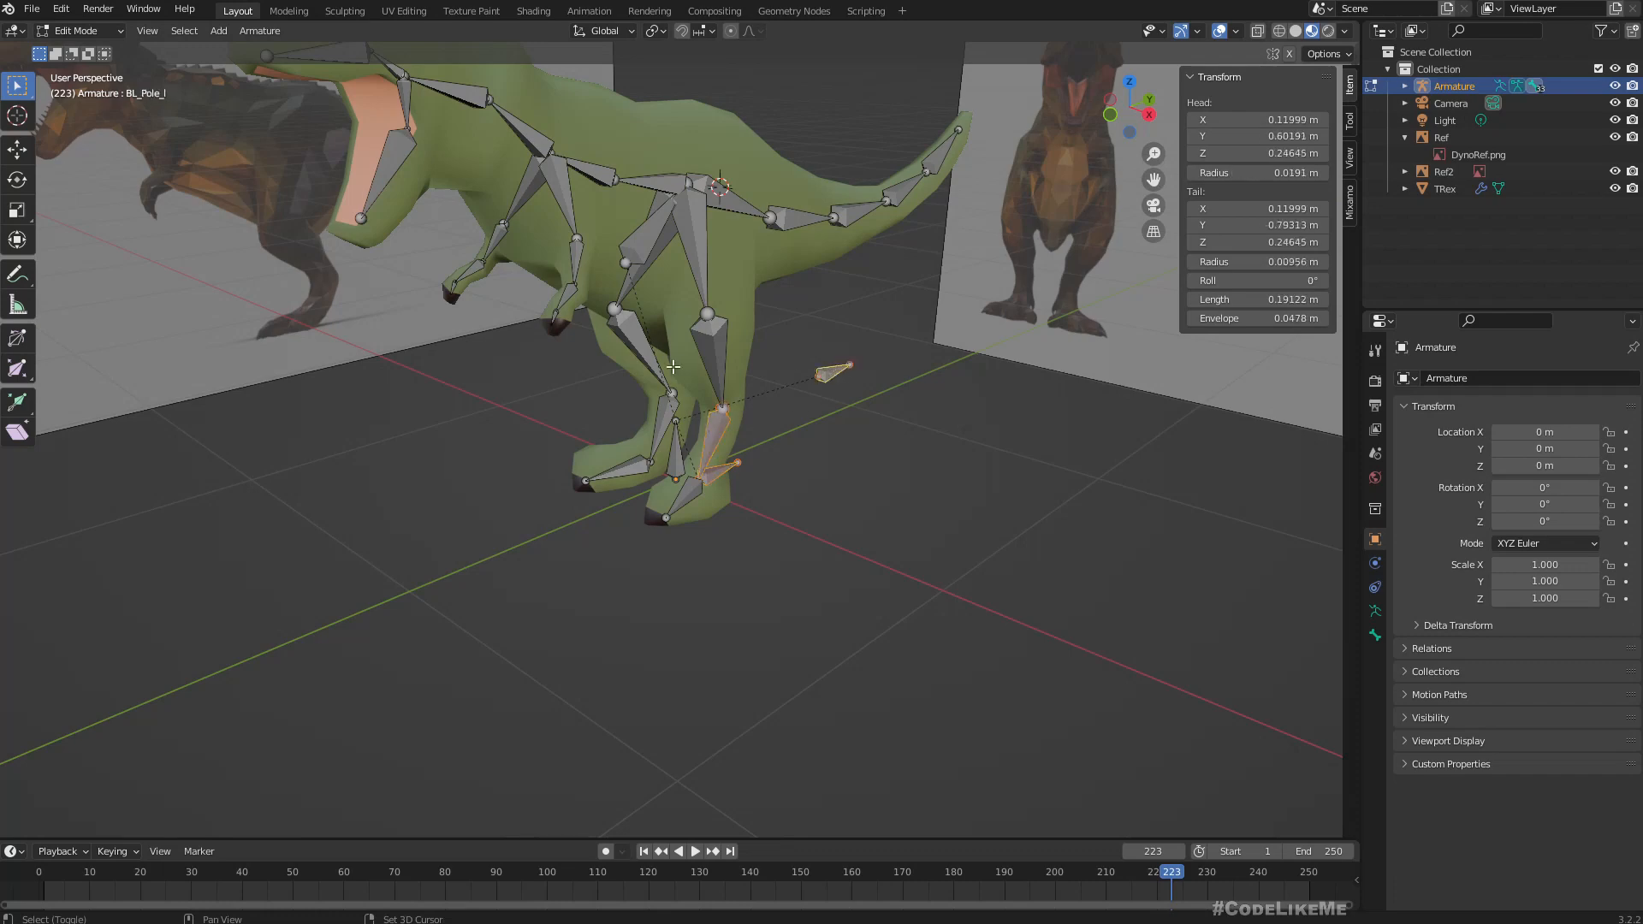
pyautogui.moveTo(696, 306); pyautogui.dragTo(726, 355, button='middle')
pyautogui.keyDown('shift'); pyautogui.click(685, 499); pyautogui.keyUp('shift')
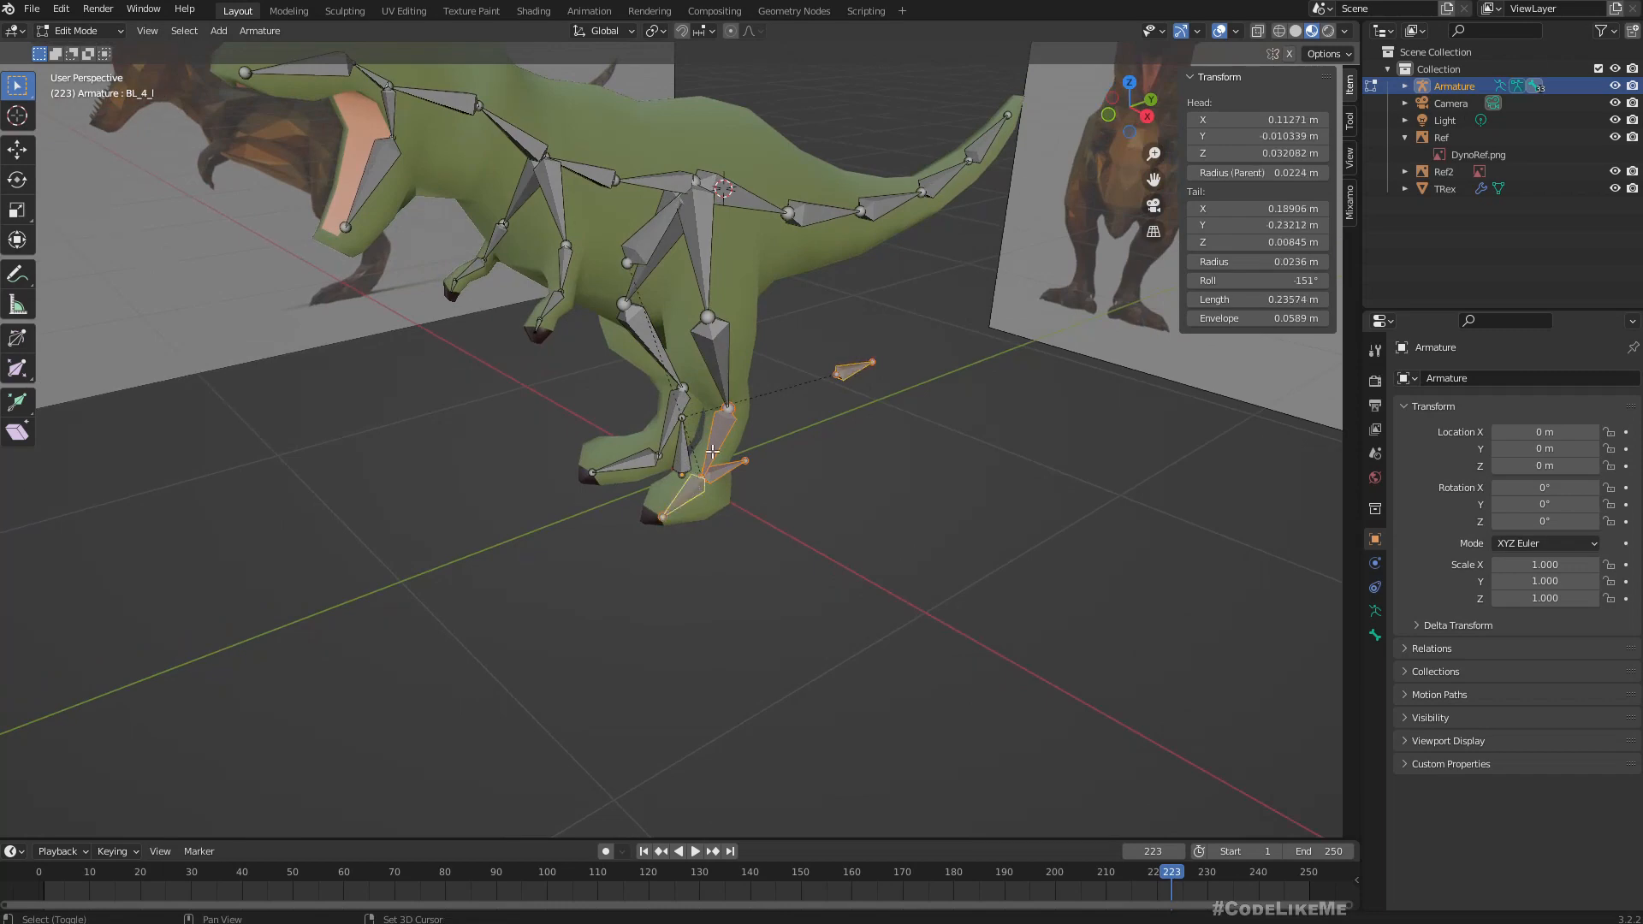
pyautogui.keyDown('shift'); pyautogui.click(718, 350); pyautogui.keyUp('shift')
pyautogui.keyDown('shift'); pyautogui.click(693, 250); pyautogui.keyUp('shift')
pyautogui.moveTo(694, 249)
pyautogui.mouseDown(button='middle')
pyautogui.moveTo(576, 265)
pyautogui.moveTo(458, 231)
pyautogui.moveTo(440, 257)
pyautogui.moveTo(682, 273)
pyautogui.mouseUp(button='middle')
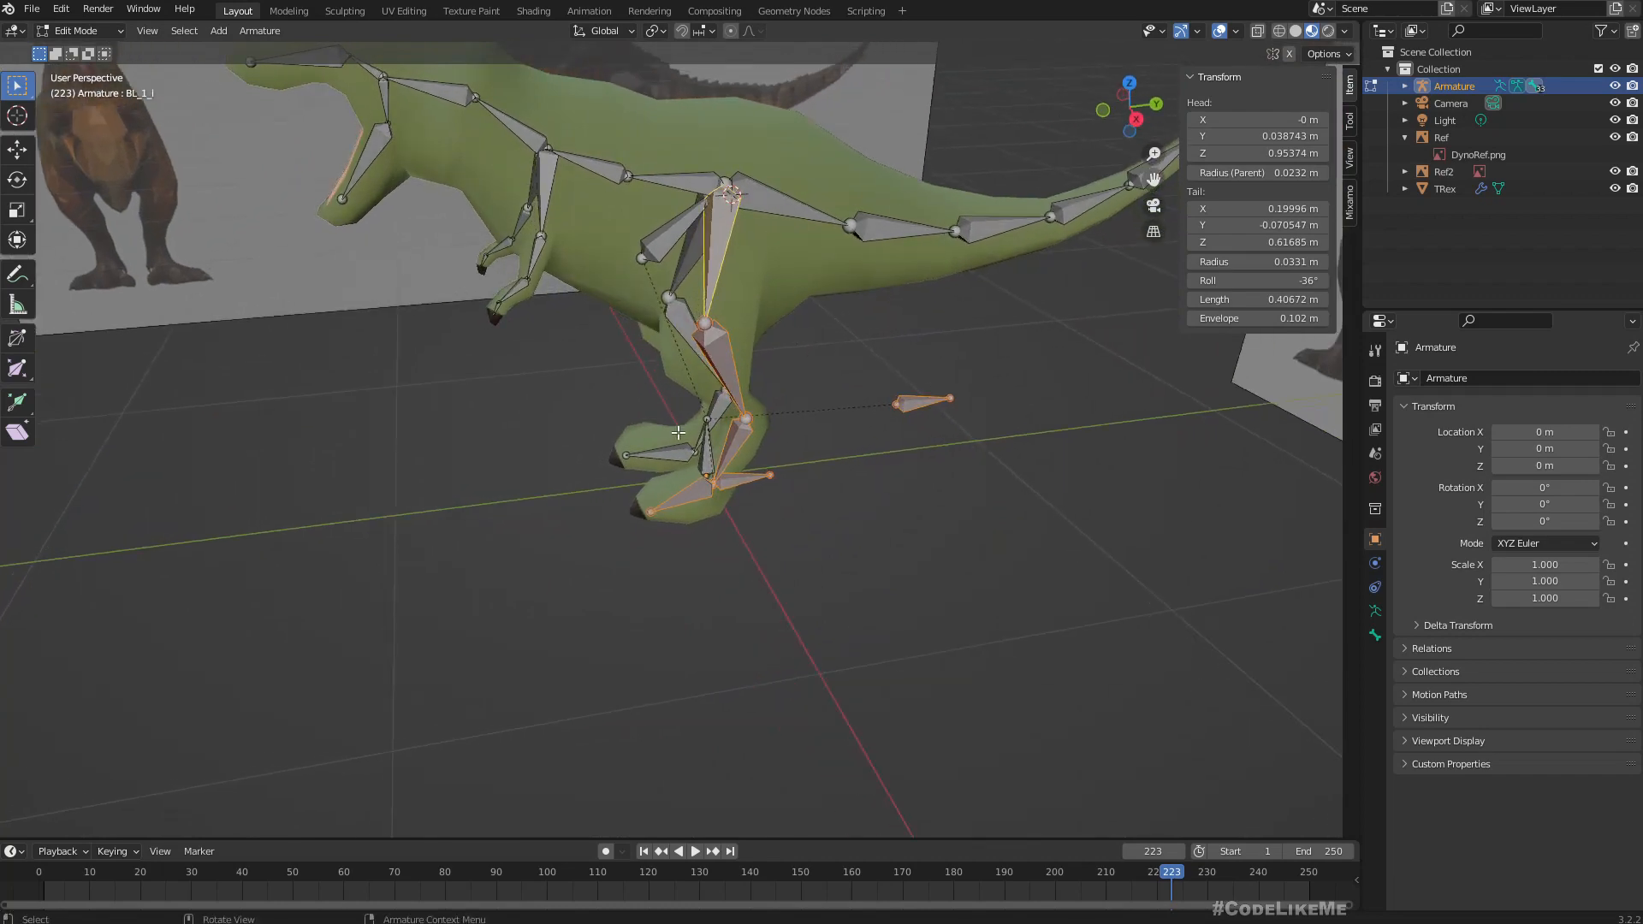
pyautogui.moveTo(713, 462); pyautogui.dragTo(637, 452, button='middle')
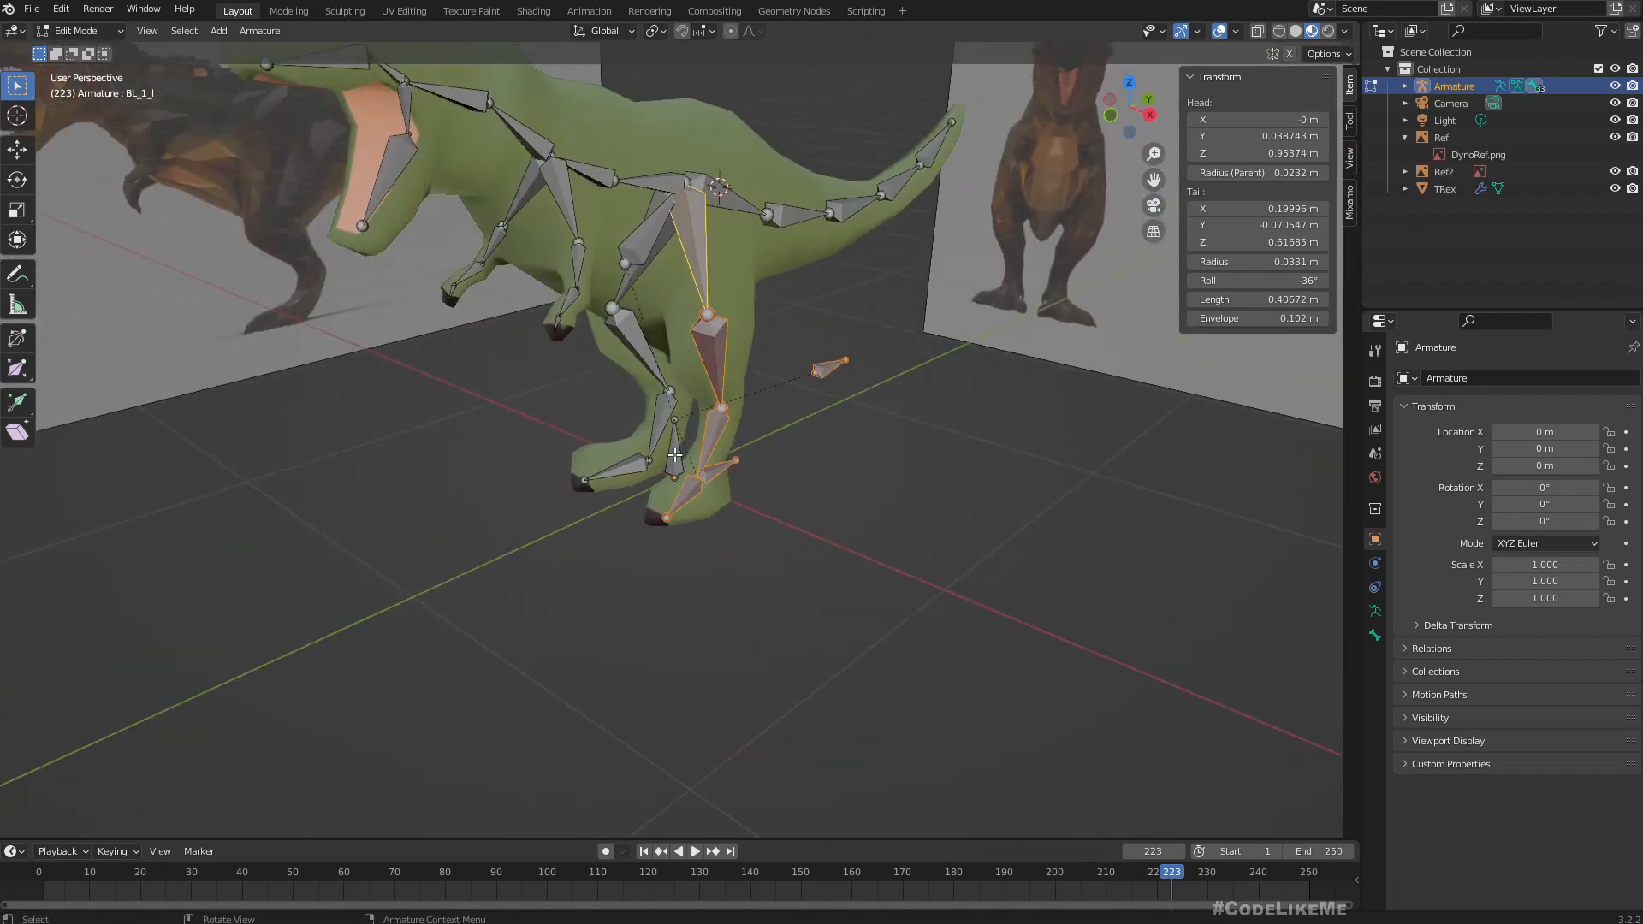
pyautogui.rightClick(674, 454)
pyautogui.click(650, 454)
pyautogui.moveTo(650, 454); pyautogui.dragTo(101, 29, button='middle')
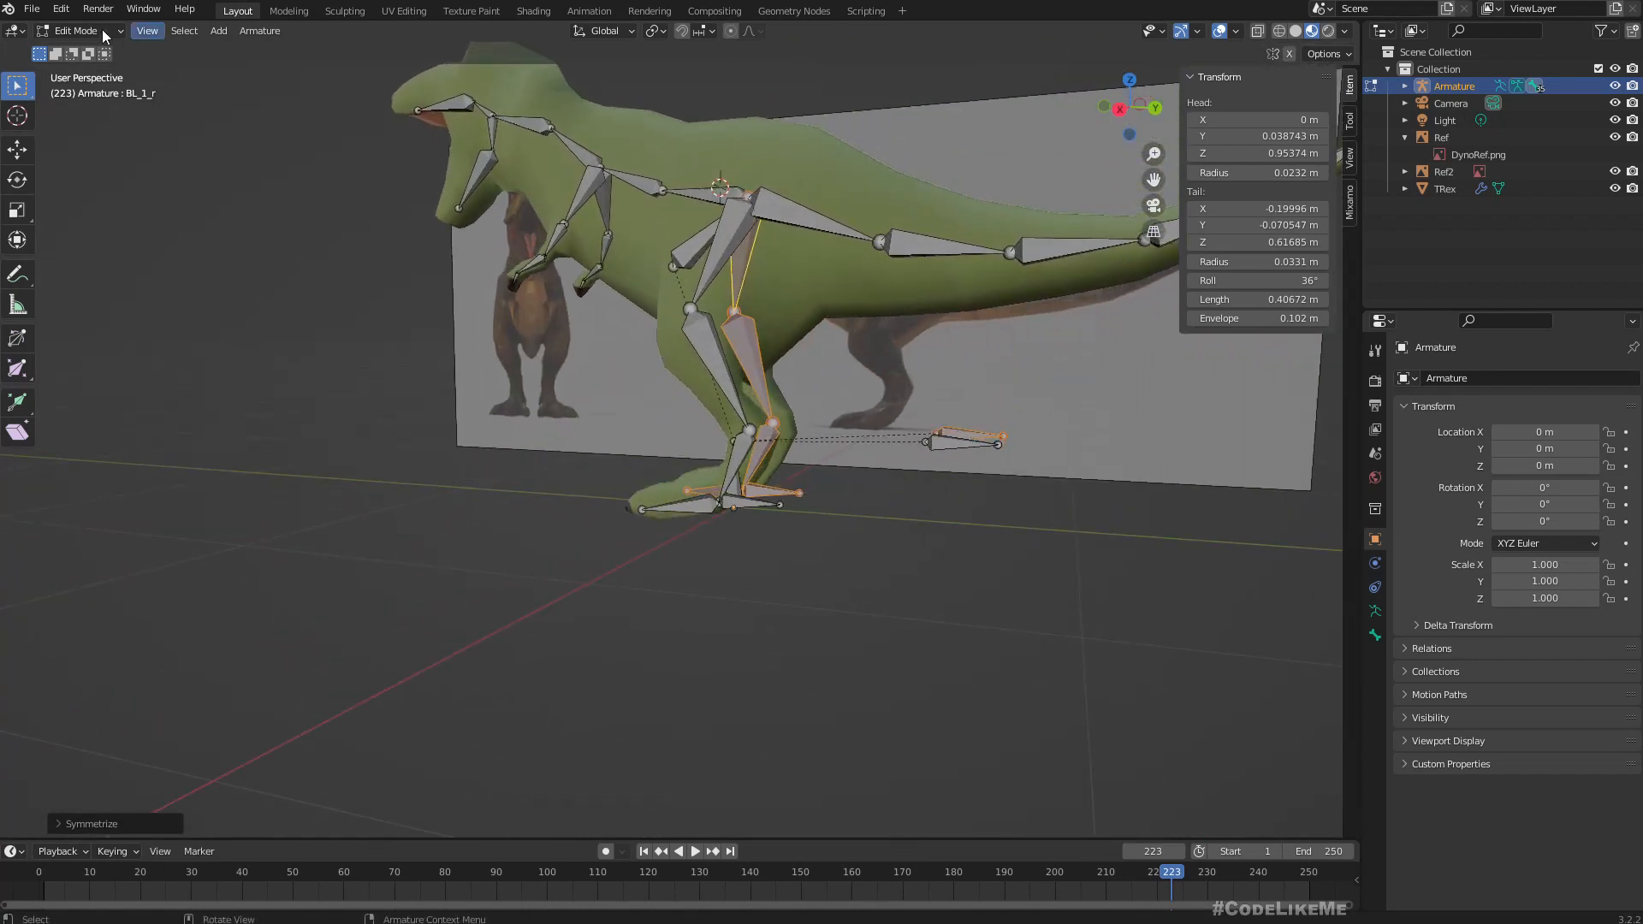
# Test the mirrored leg's IK in Pose Mode by moving BL_Target_r, cancelling the move.
pyautogui.click(75, 32)
pyautogui.click(70, 86)
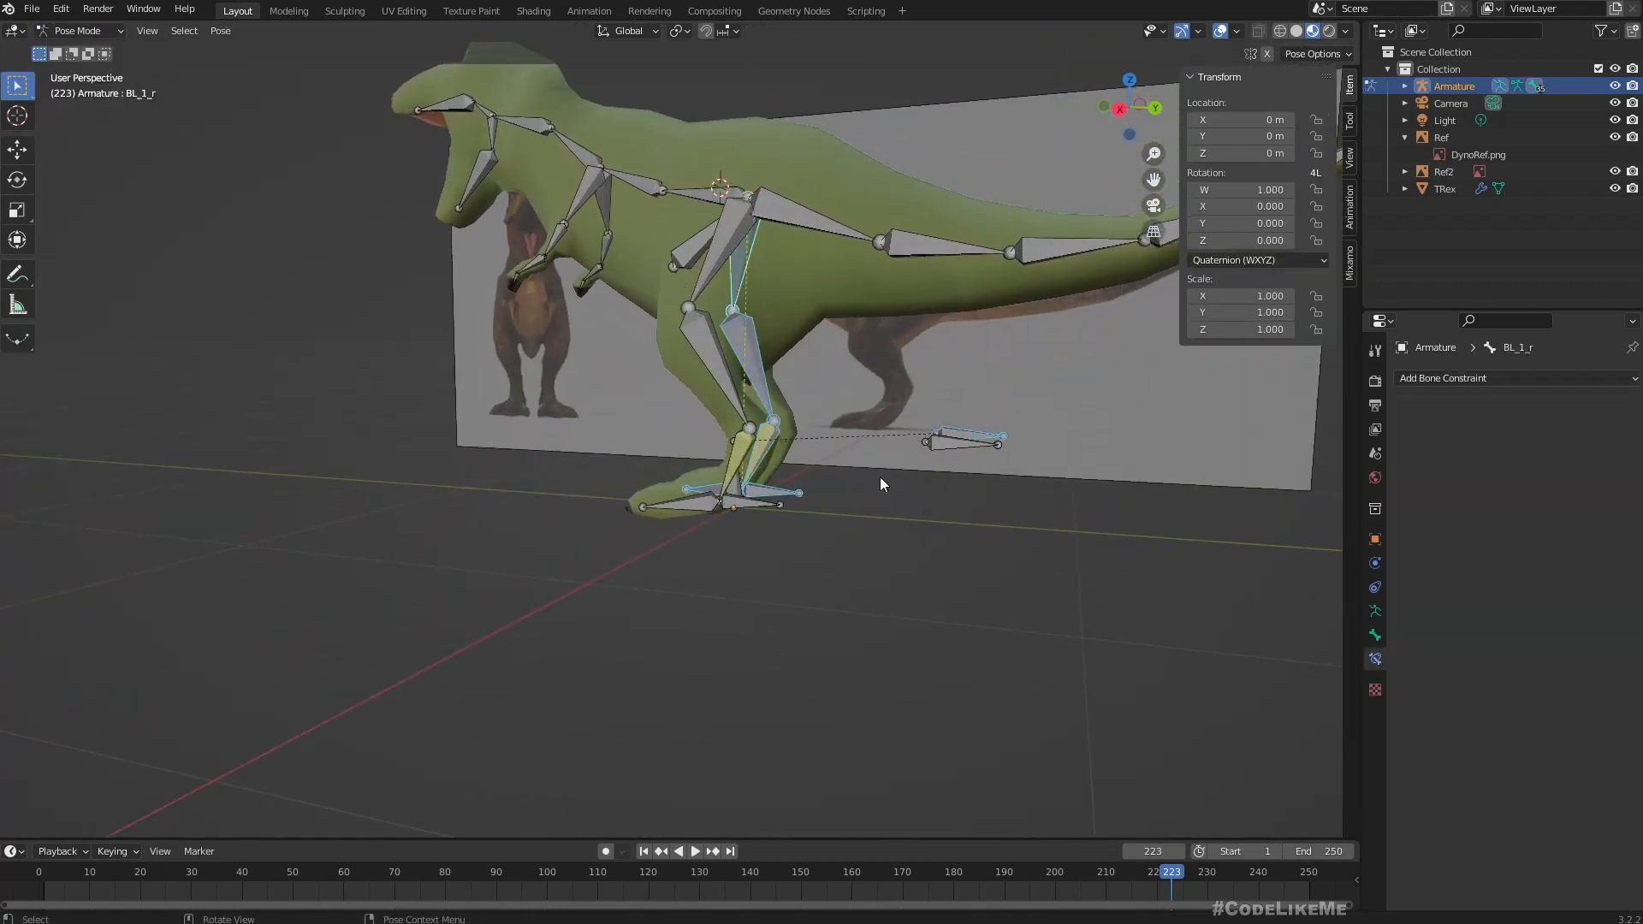
pyautogui.click(811, 475)
pyautogui.click(757, 490)
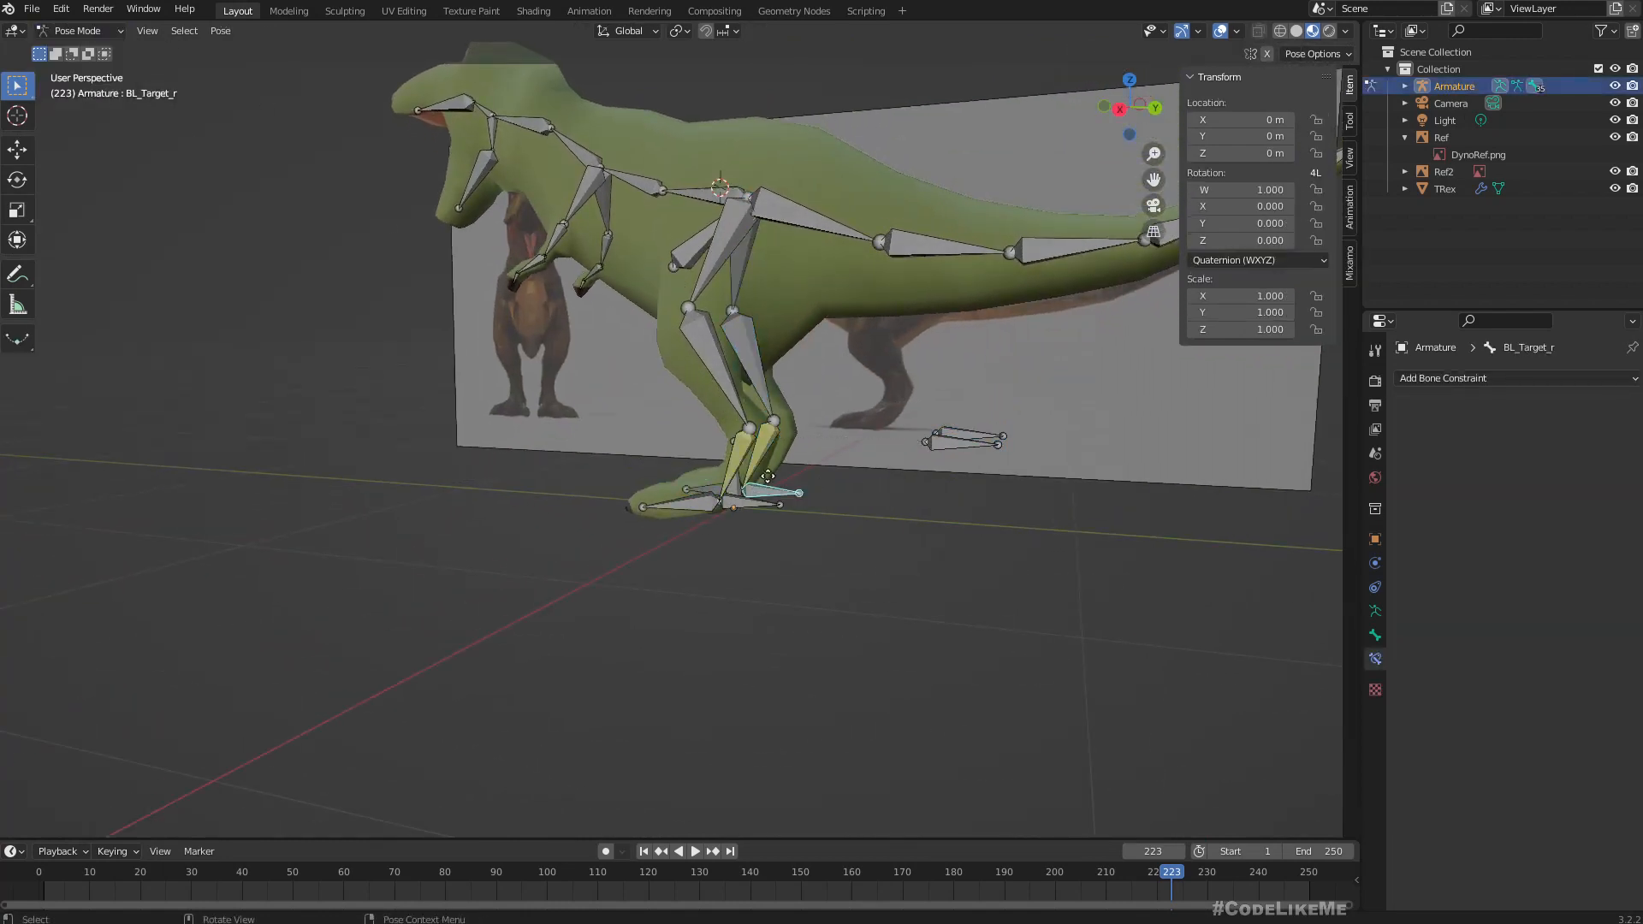
pyautogui.press('g')
pyautogui.press('Escape')
pyautogui.moveTo(524, 444); pyautogui.dragTo(578, 447, button='middle')
pyautogui.moveTo(489, 487); pyautogui.dragTo(464, 521, button='middle')
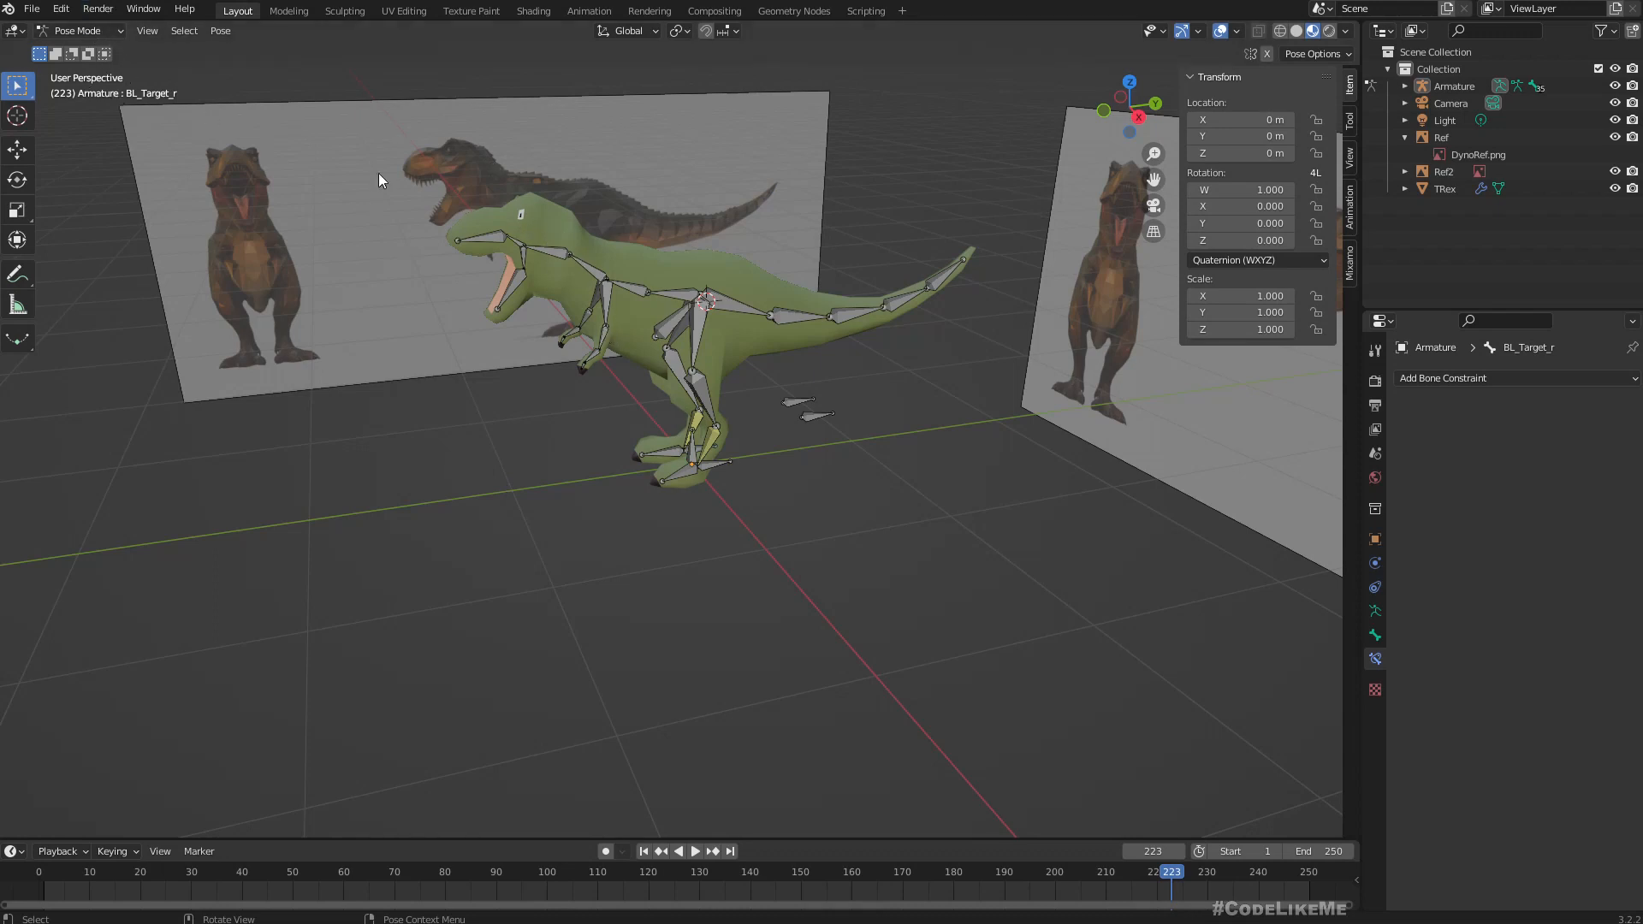
# Try to parent the TRex mesh to the armature in Object Mode.
pyautogui.click(94, 32)
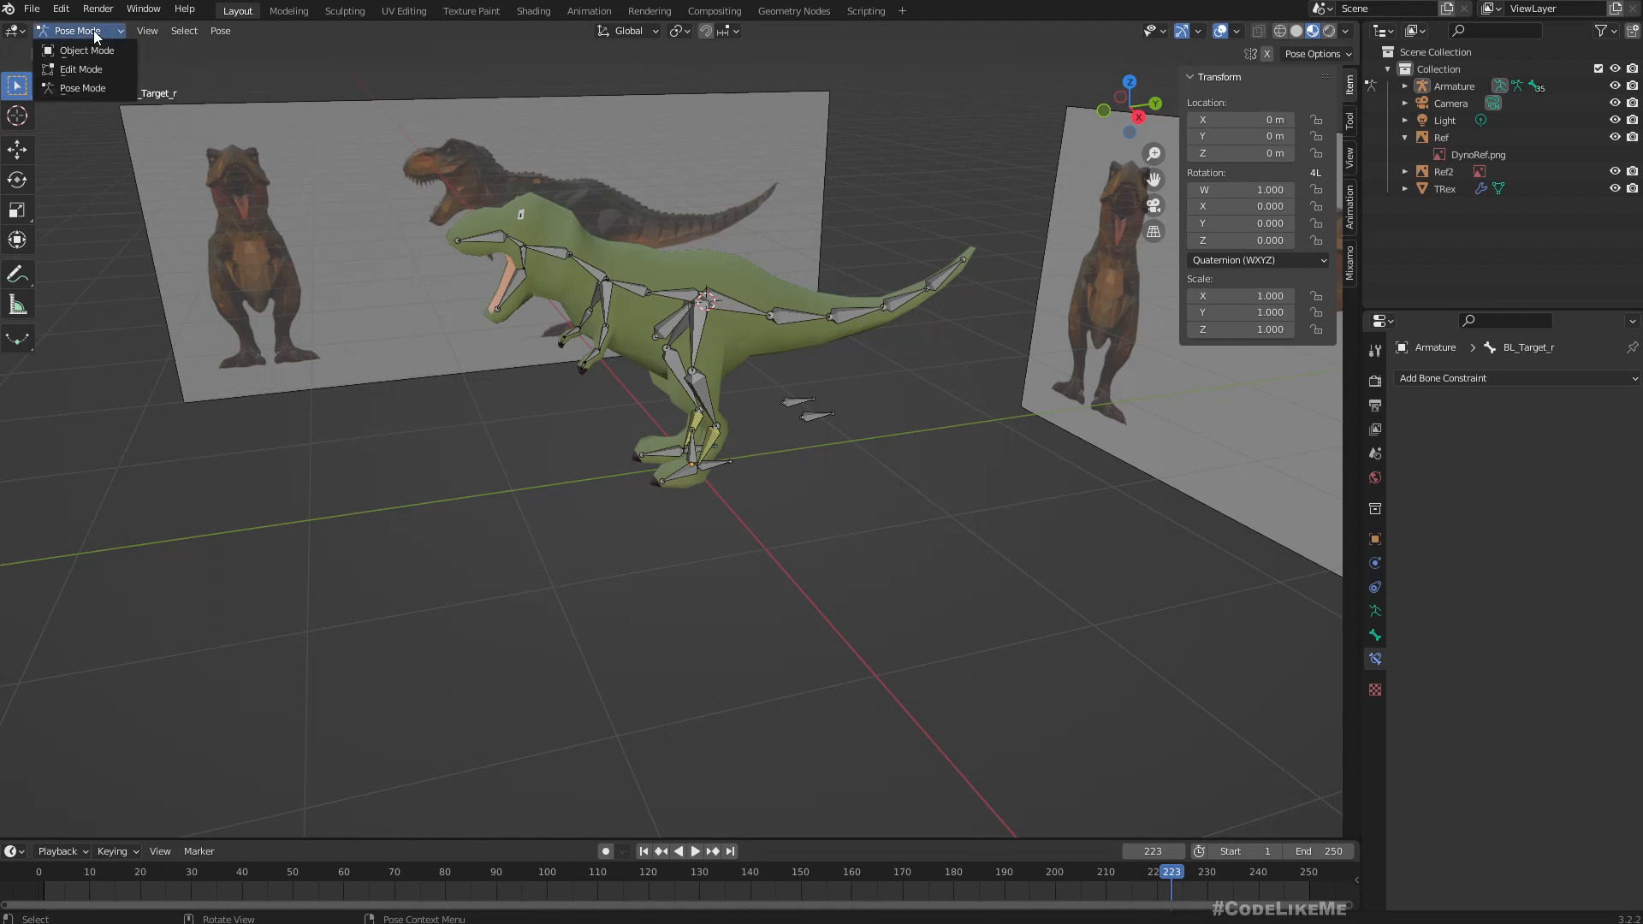
pyautogui.click(89, 51)
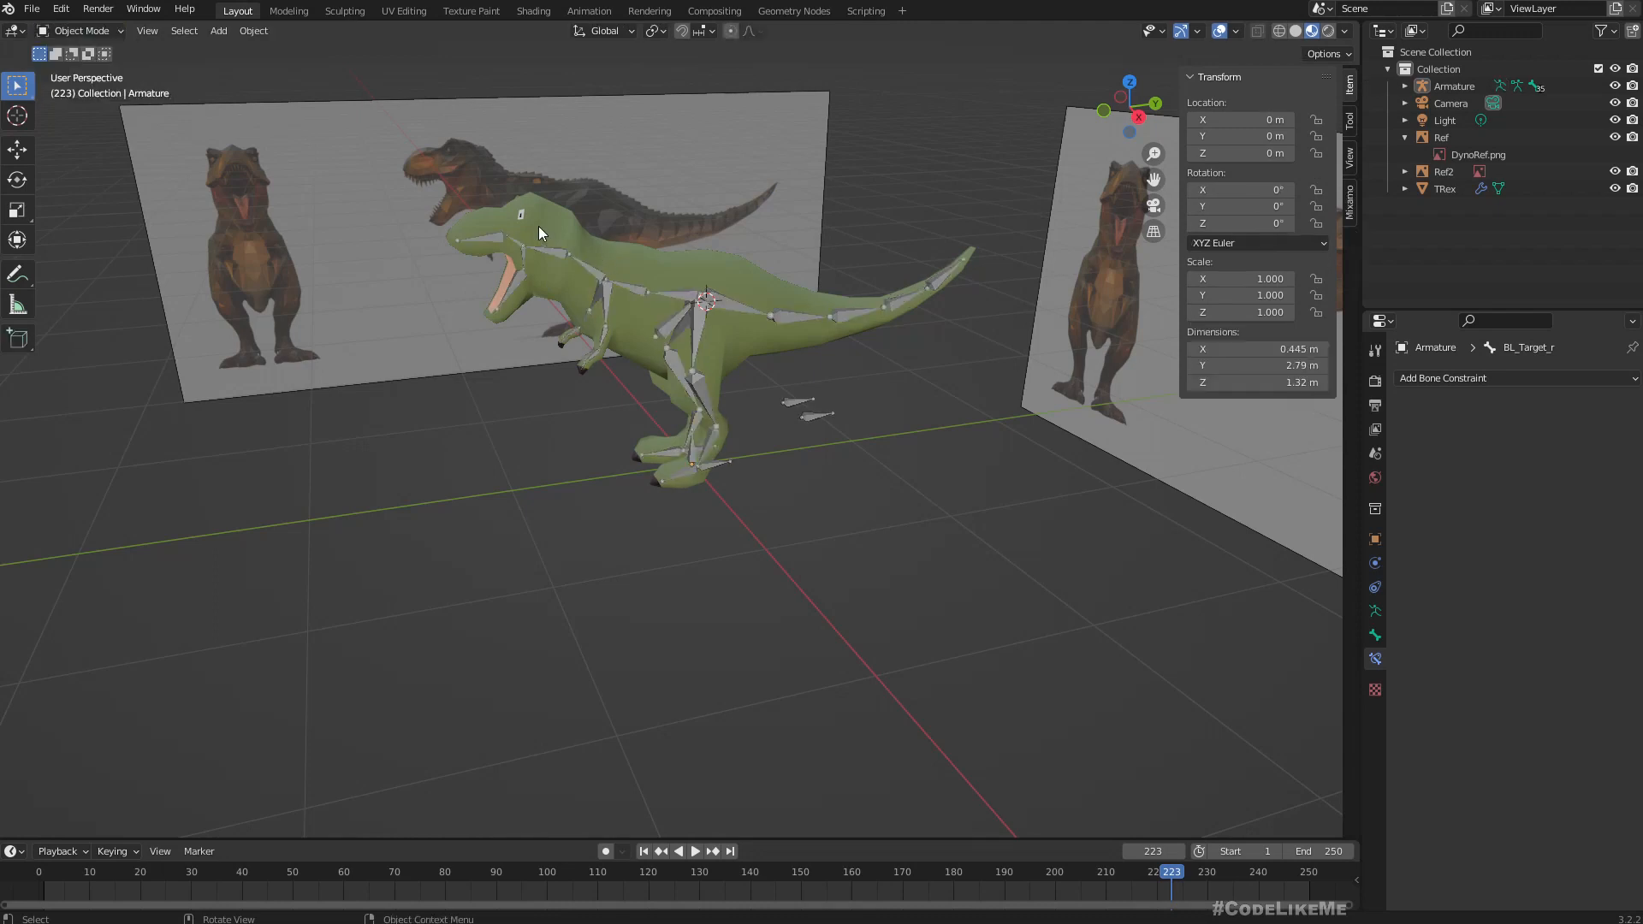
pyautogui.click(553, 227)
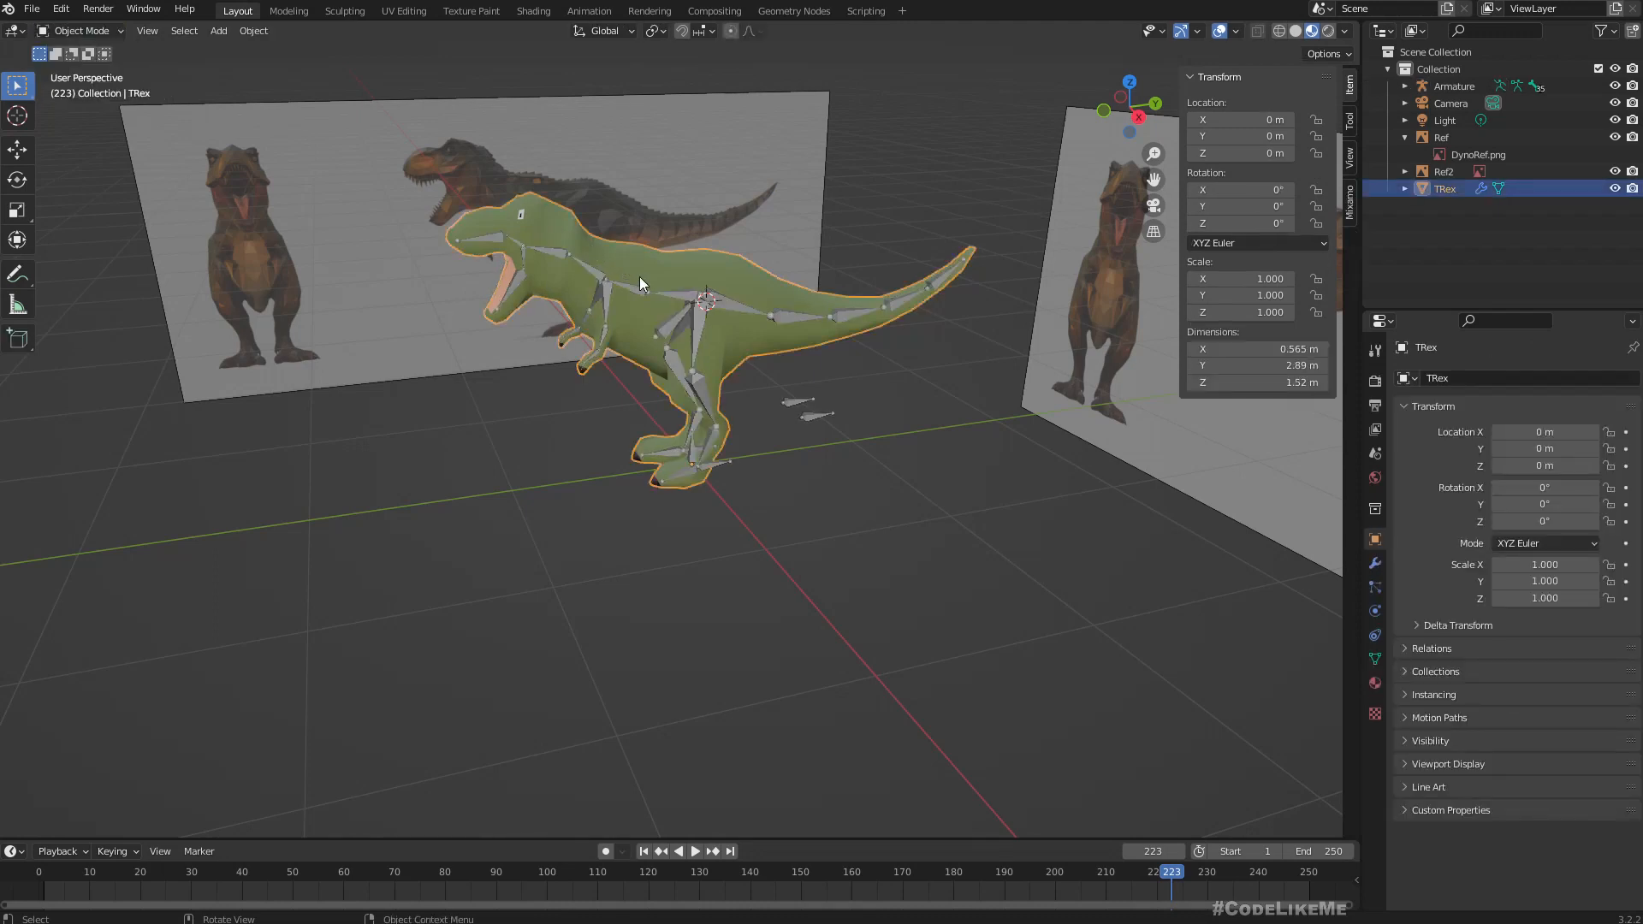
pyautogui.scroll(3, 702, 311)
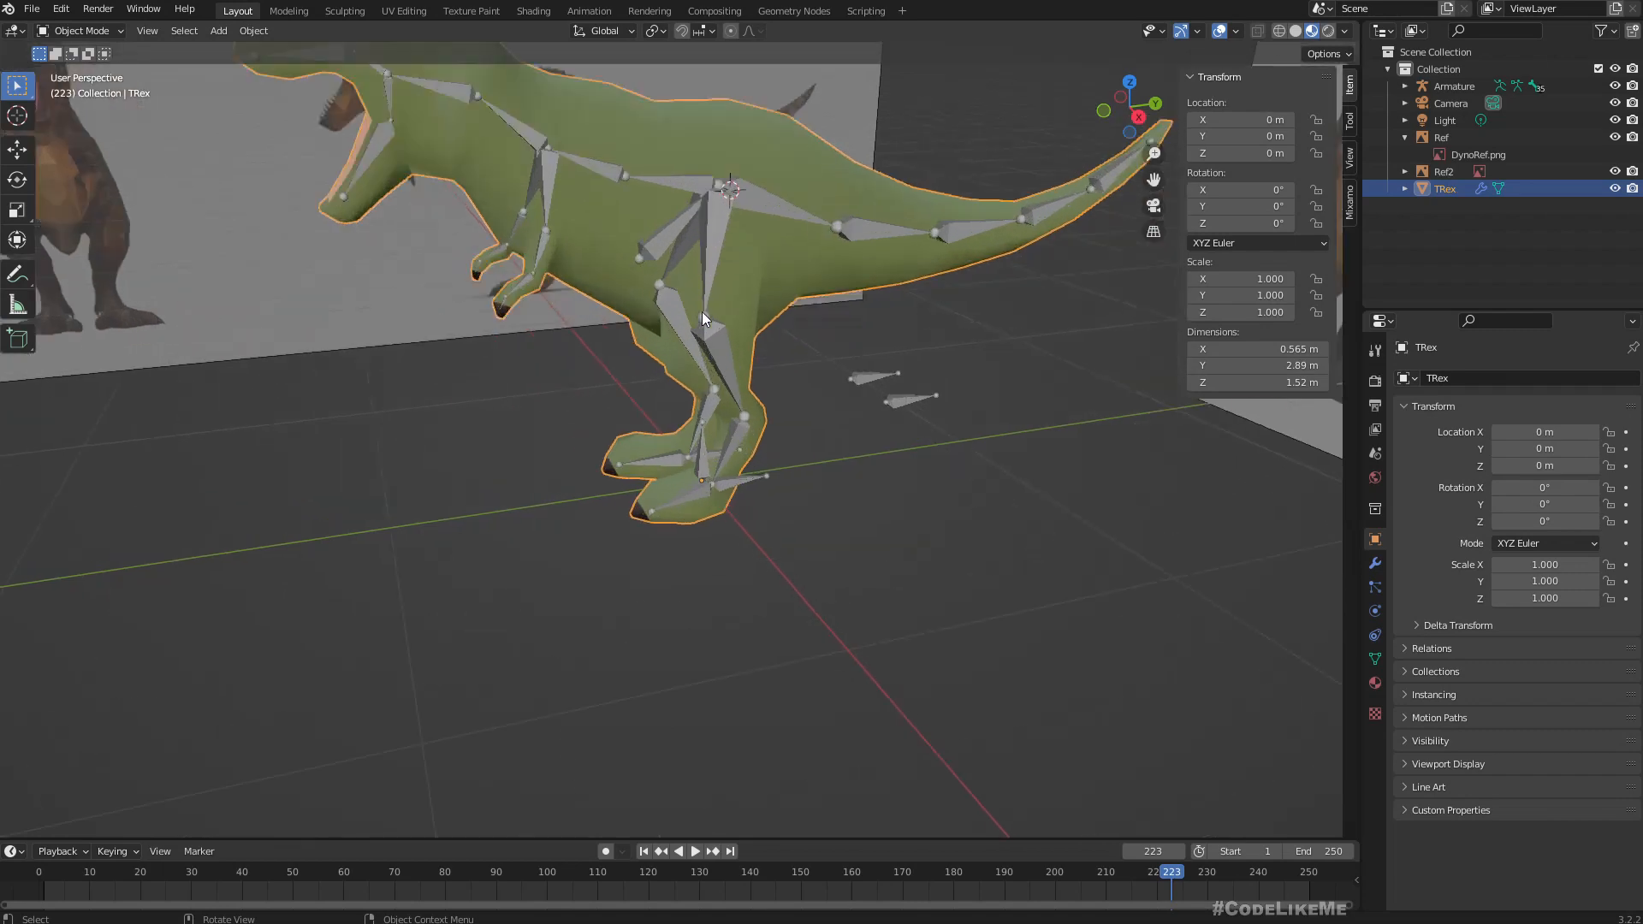
pyautogui.keyDown('shift'); pyautogui.click(710, 234); pyautogui.keyUp('shift')
pyautogui.scroll(-1, 711, 233)
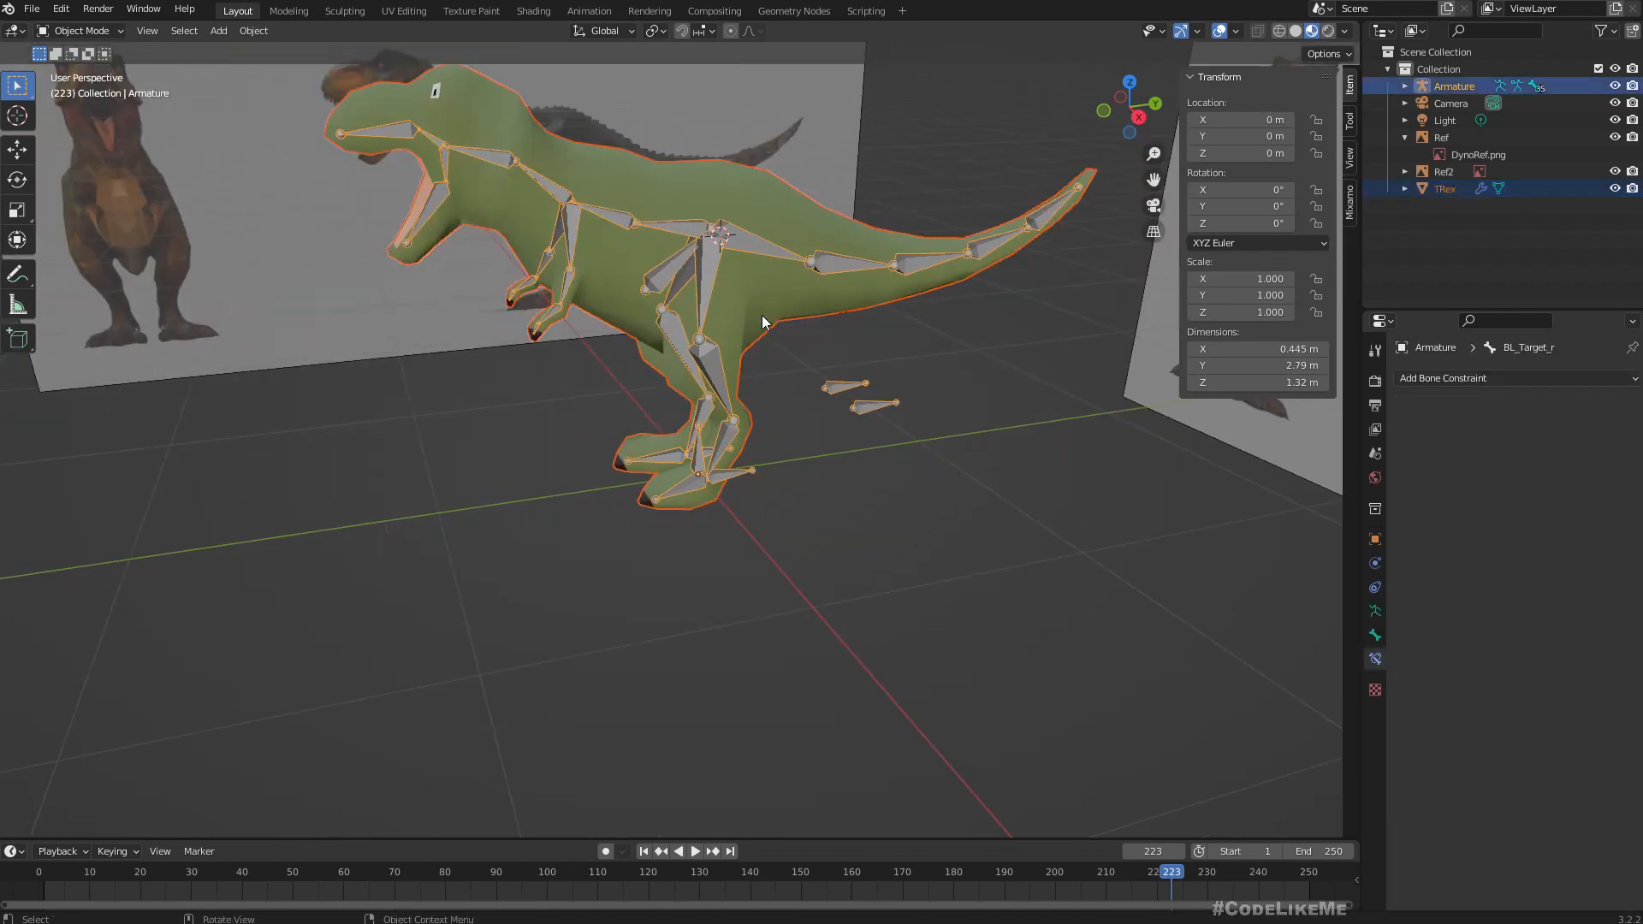
pyautogui.hotkey('ctrl', 'p')
pyautogui.click(789, 469)
# In the armature's Edit Mode, select the control bones: Bone, Bone.001, both BL_Pole bones and both BL_Target bones, with BL_Target_l active.
pyautogui.click(714, 374)
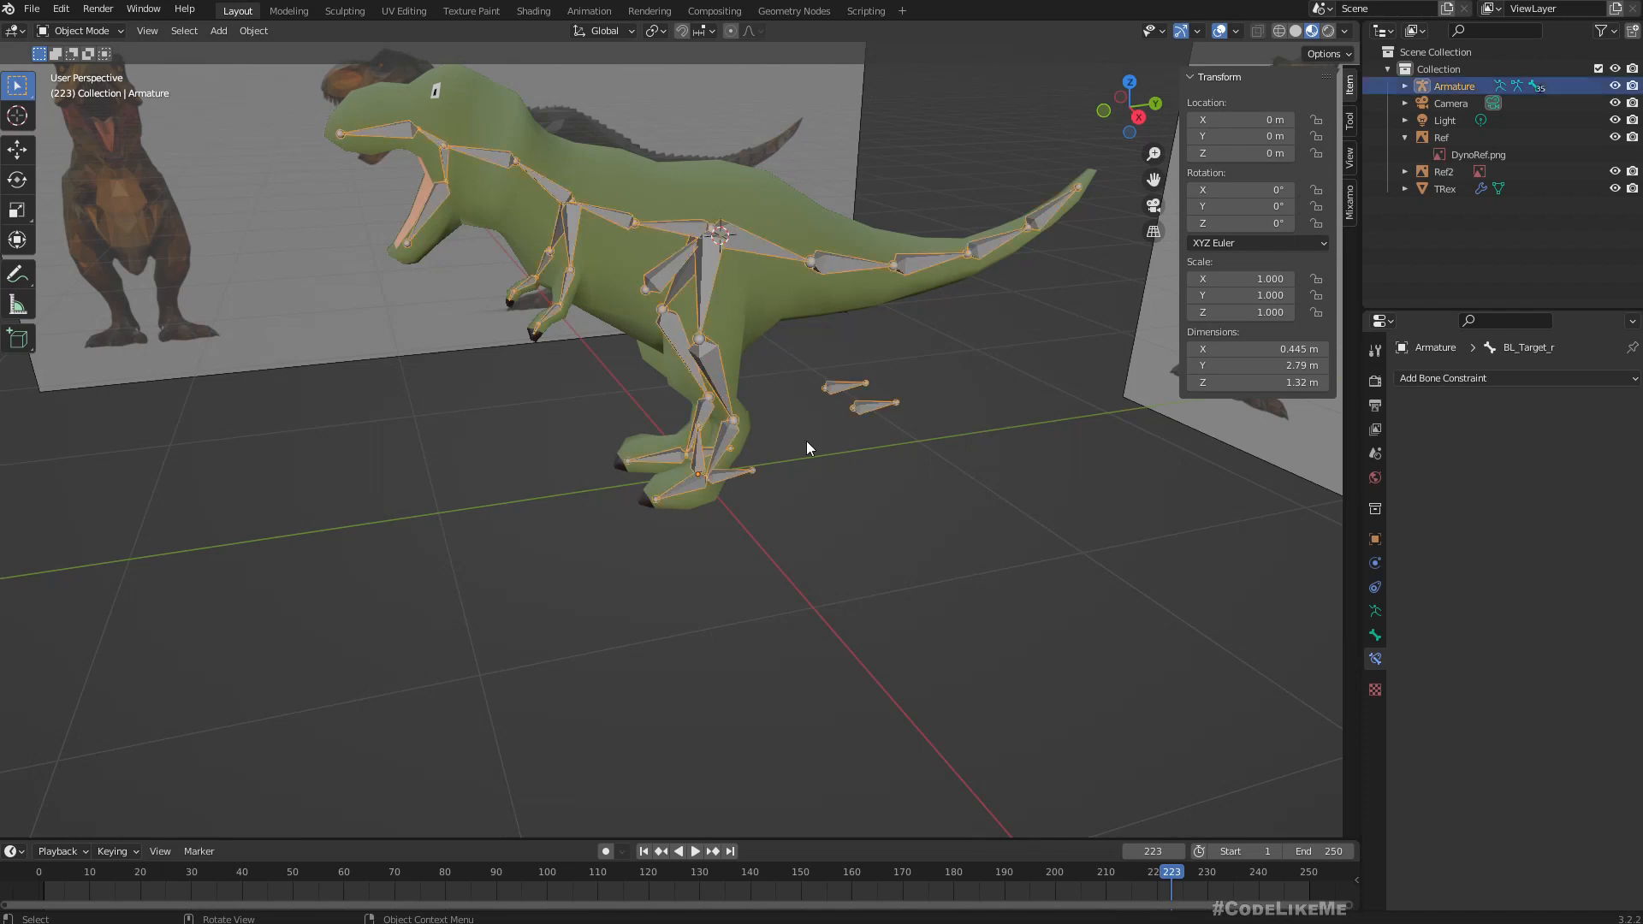
pyautogui.press('Tab')
pyautogui.scroll(5, 771, 480)
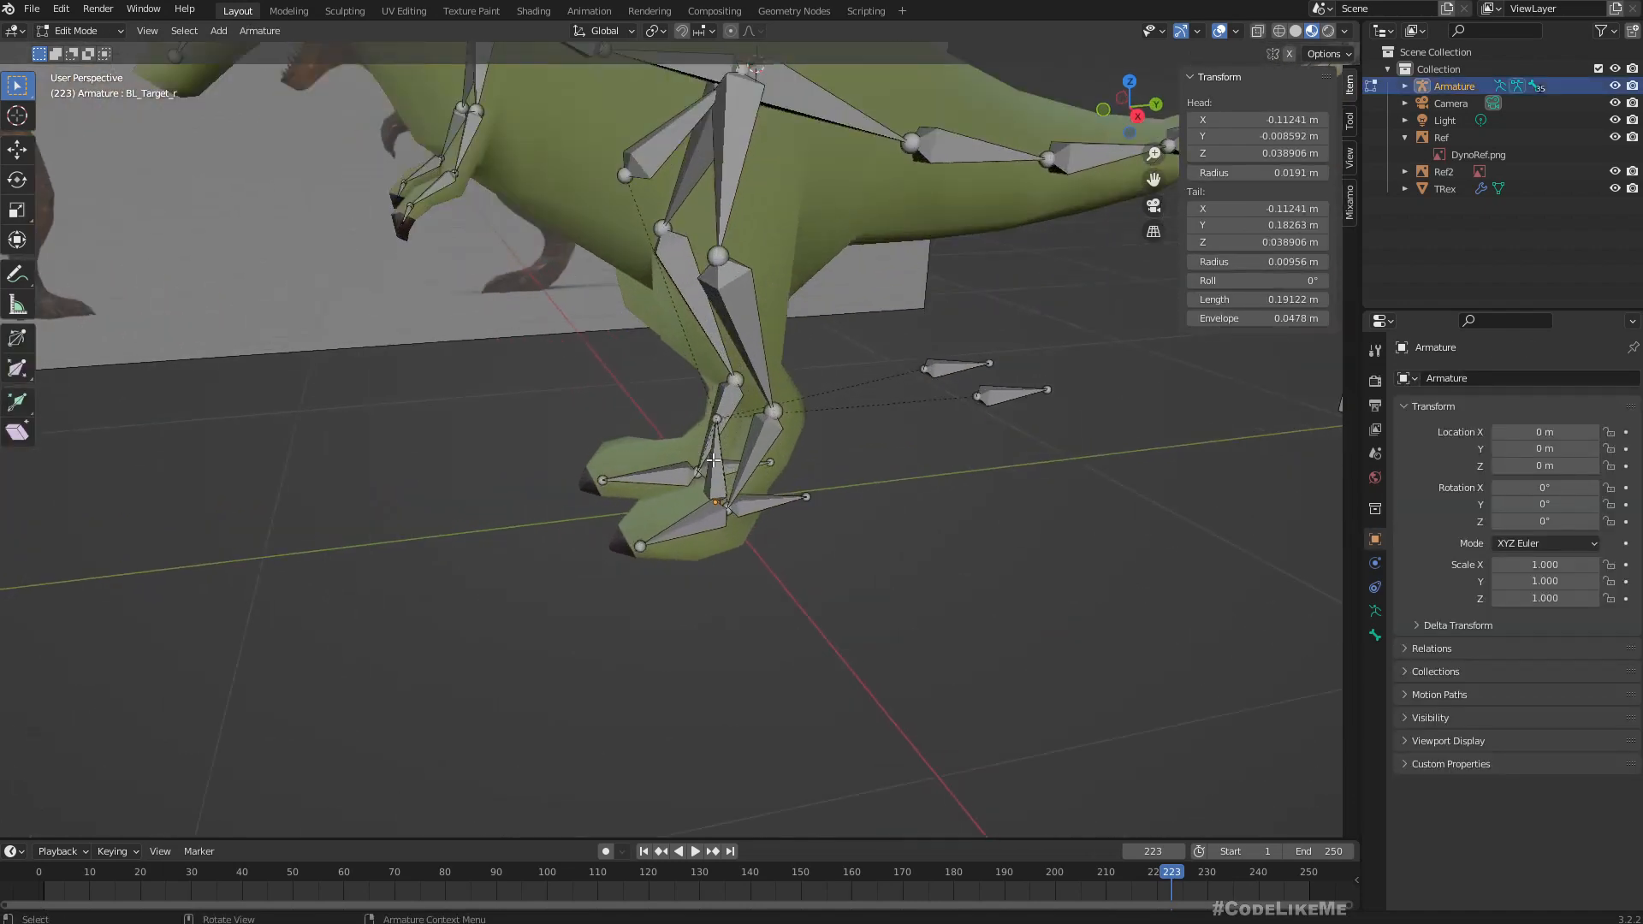
pyautogui.hotkey('shift', 'a')
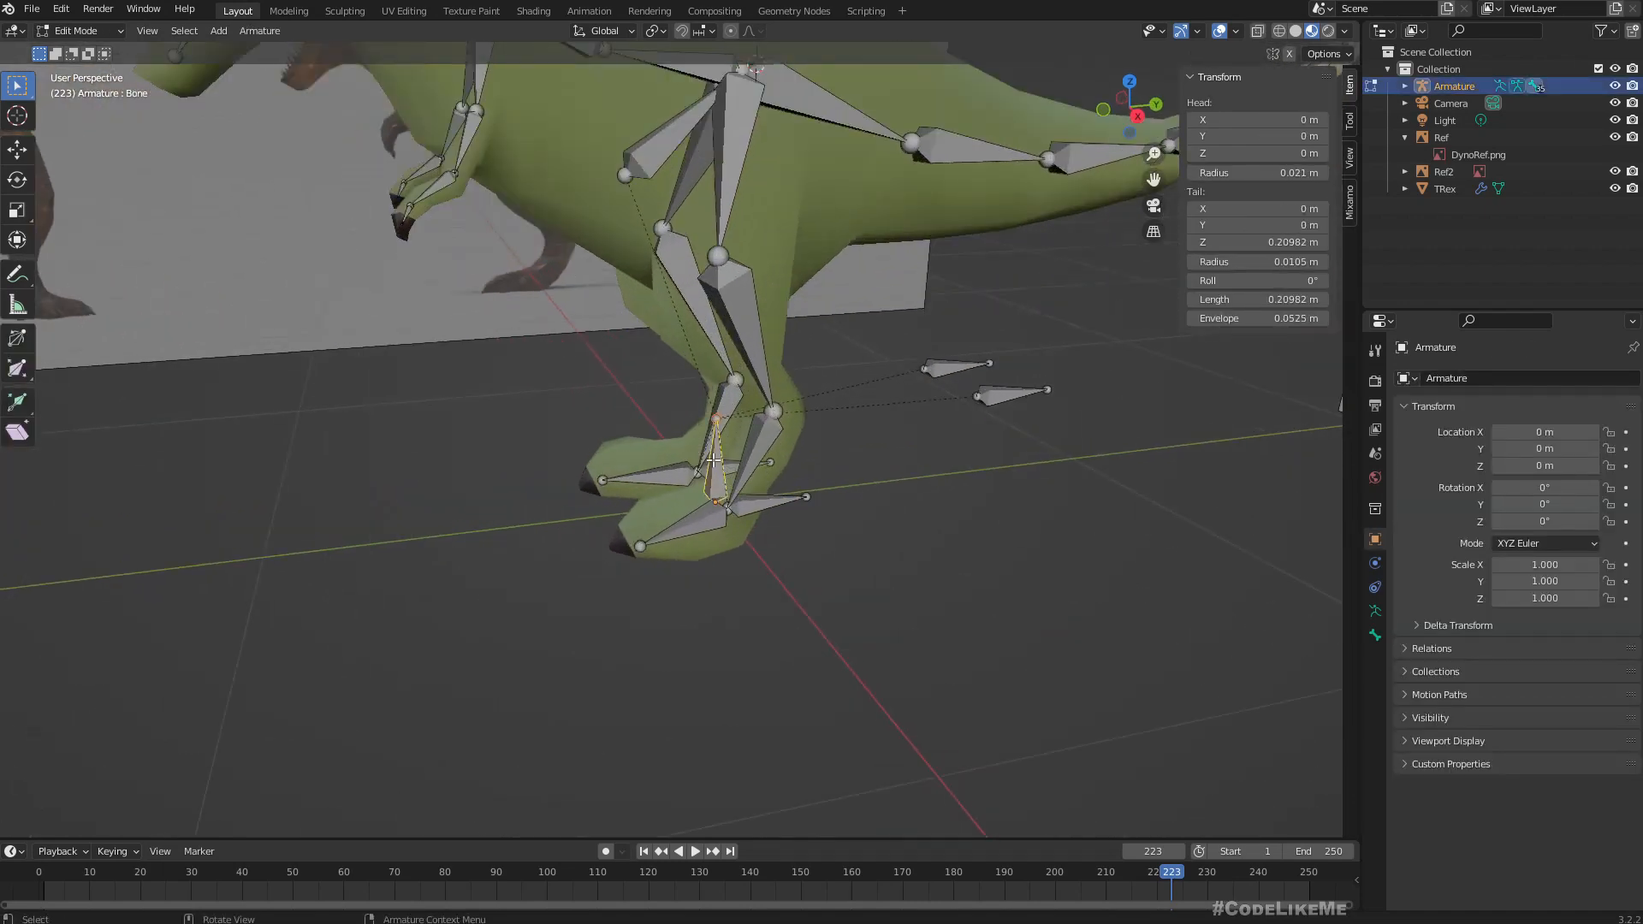
pyautogui.keyDown('shift'); pyautogui.click(661, 153); pyautogui.keyUp('shift')
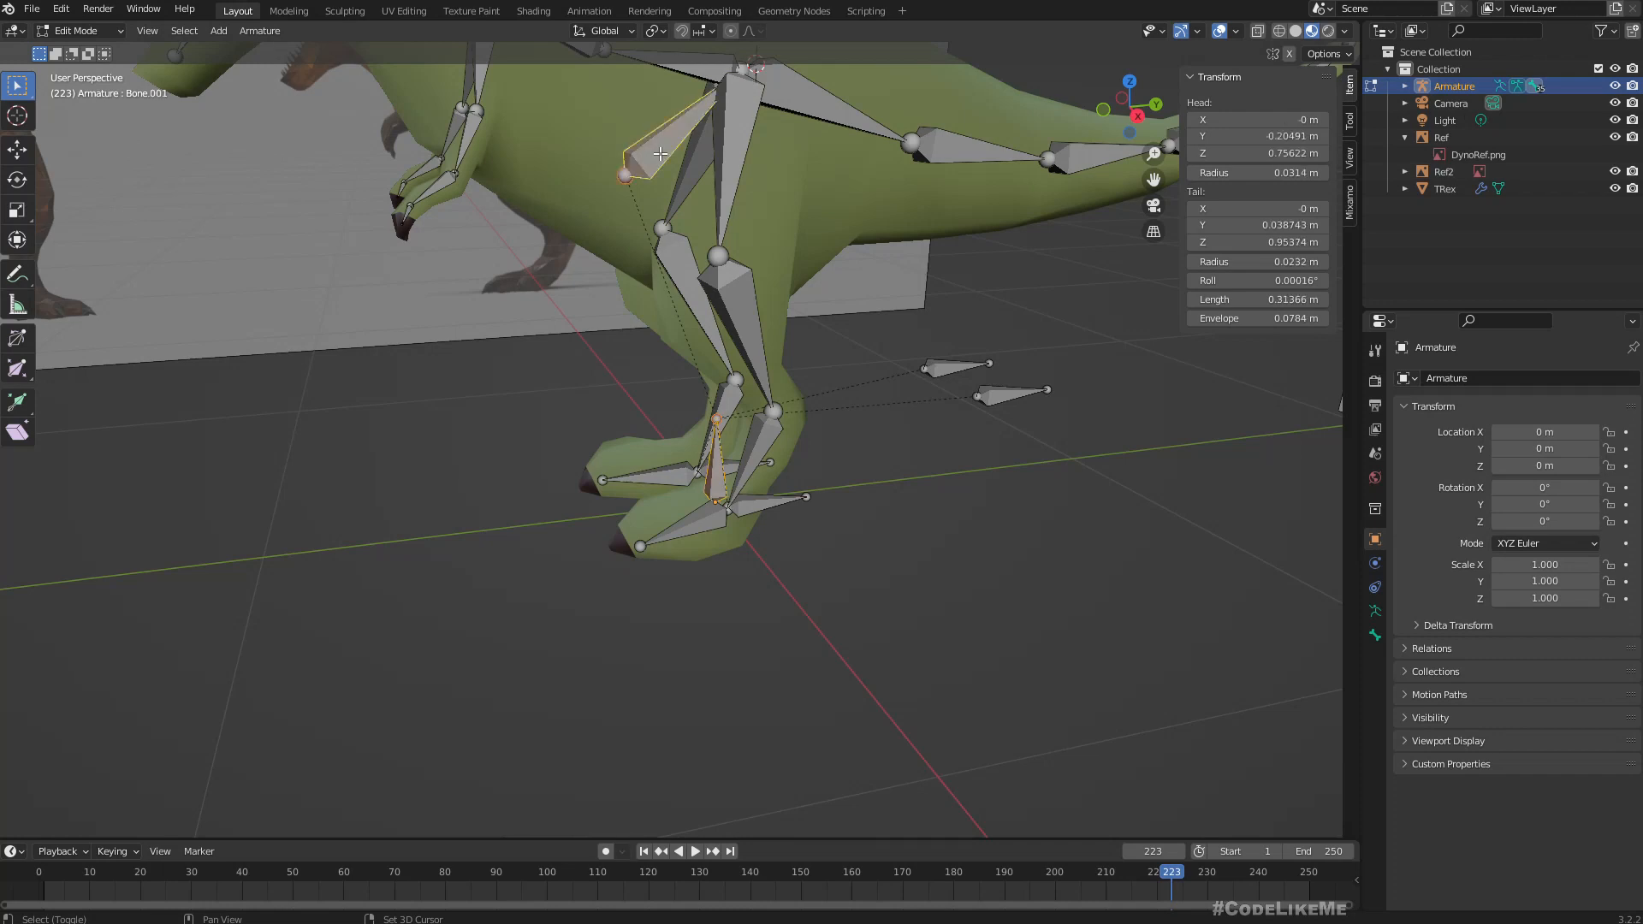
pyautogui.keyDown('shift'); pyautogui.click(939, 368); pyautogui.keyUp('shift')
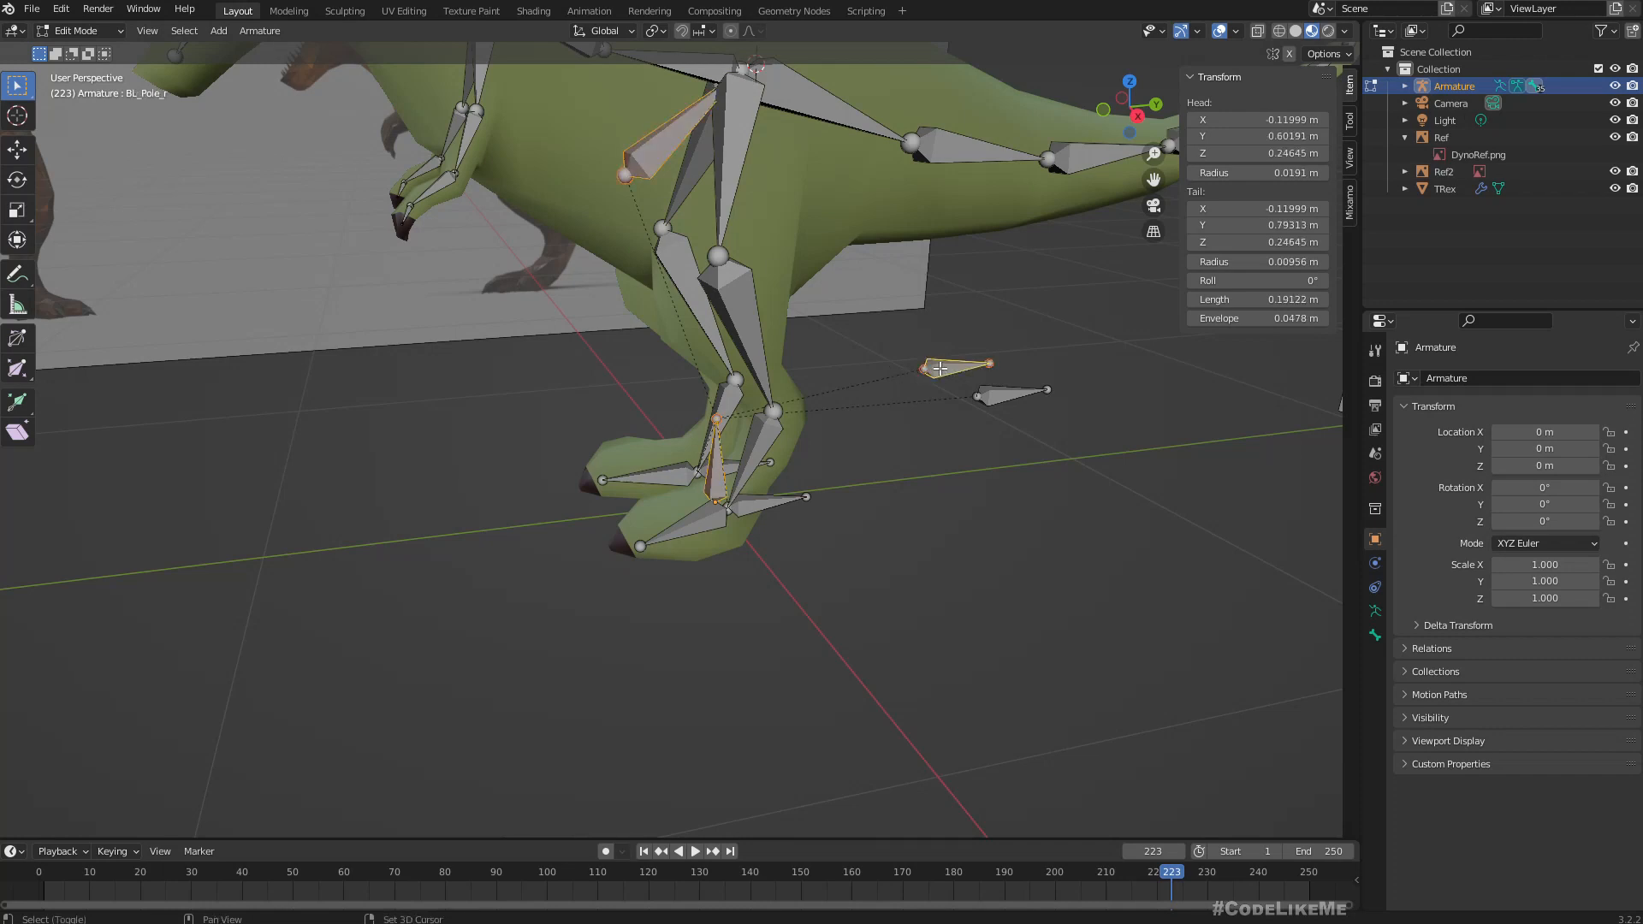
pyautogui.keyDown('shift'); pyautogui.click(1012, 400); pyautogui.keyUp('shift')
pyautogui.moveTo(1012, 400); pyautogui.dragTo(768, 470, button='middle')
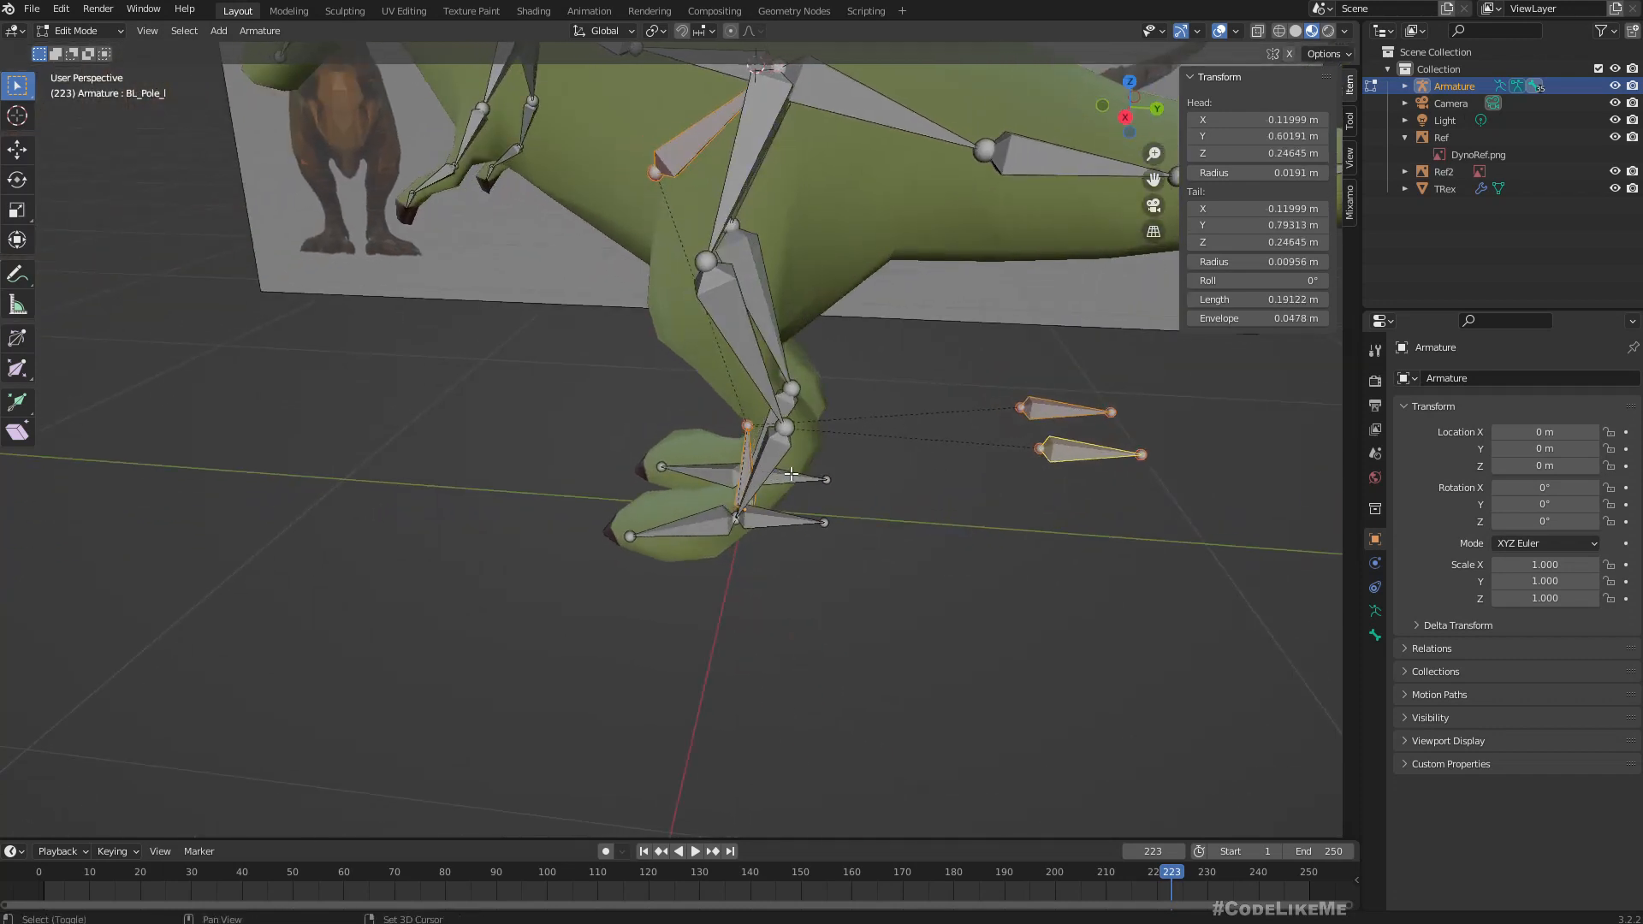
pyautogui.keyDown('shift'); pyautogui.click(791, 473); pyautogui.keyUp('shift')
pyautogui.keyDown('shift'); pyautogui.click(764, 520); pyautogui.keyUp('shift')
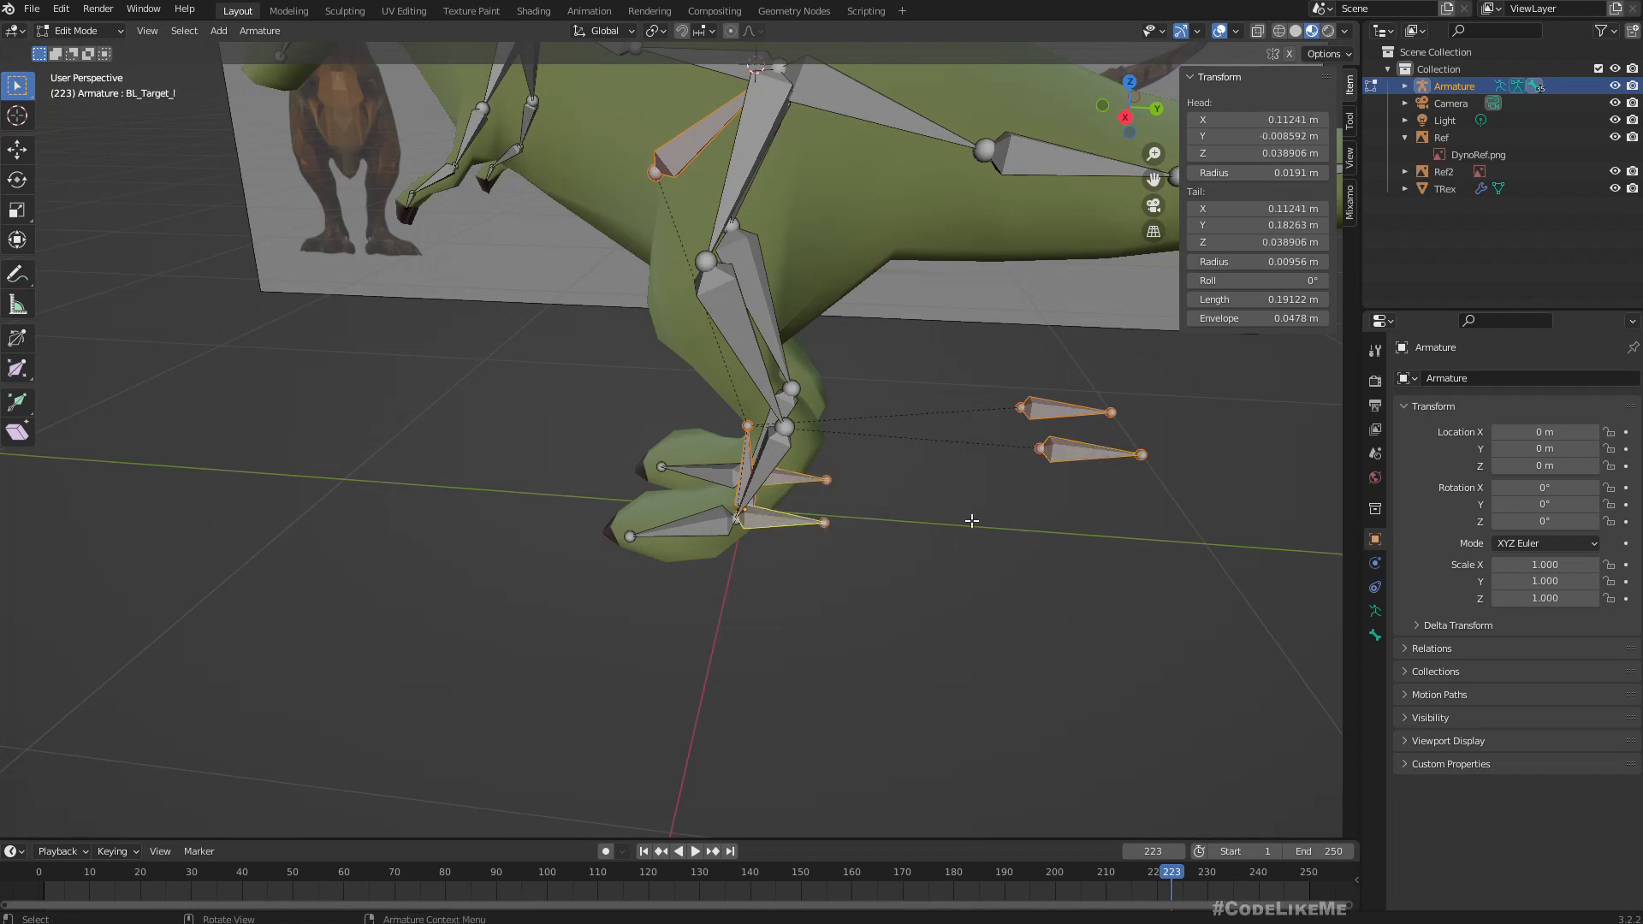
# Turn off Deform in the bone properties of the active control bone BL_Target_l.
pyautogui.click(1375, 636)
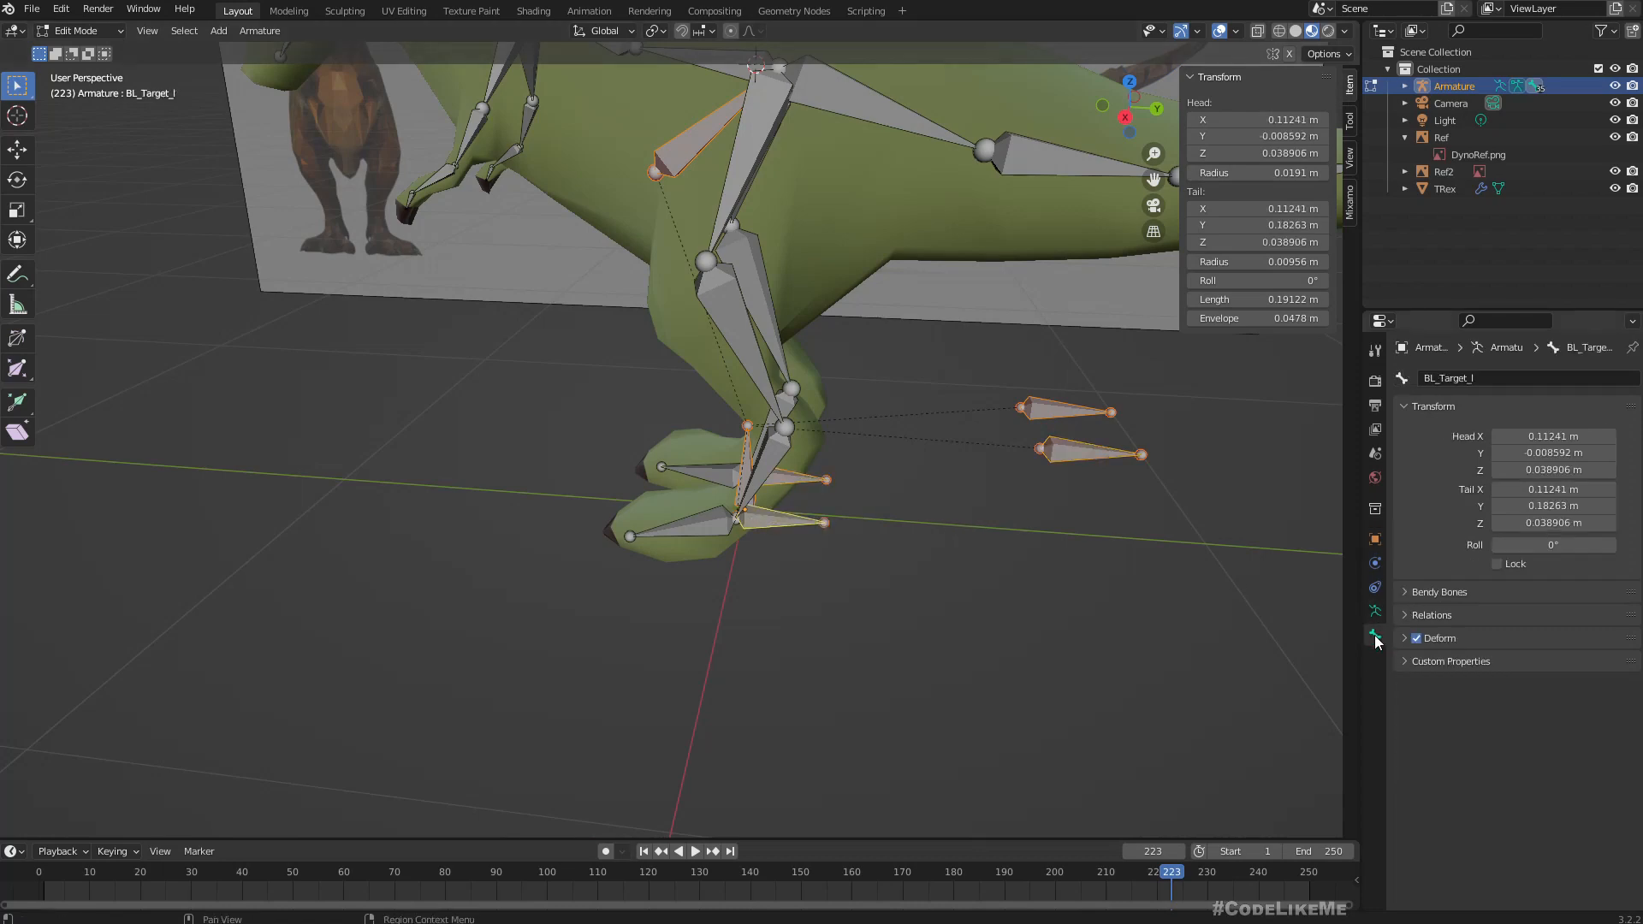
pyautogui.moveTo(843, 500); pyautogui.dragTo(901, 463, button='middle')
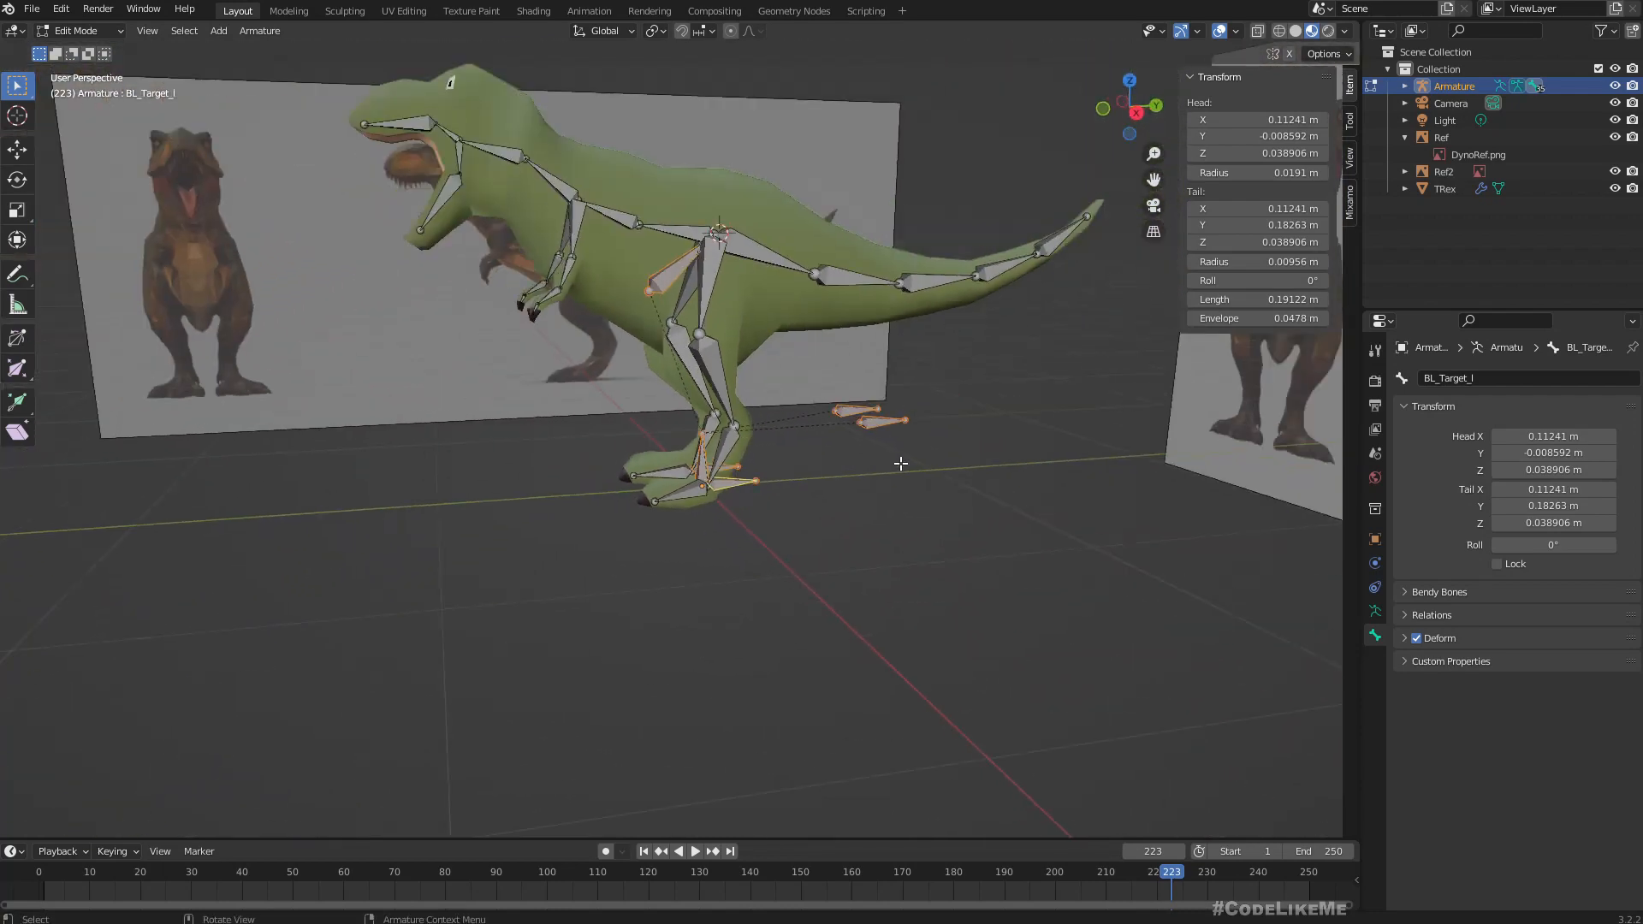
pyautogui.scroll(4, 856, 387)
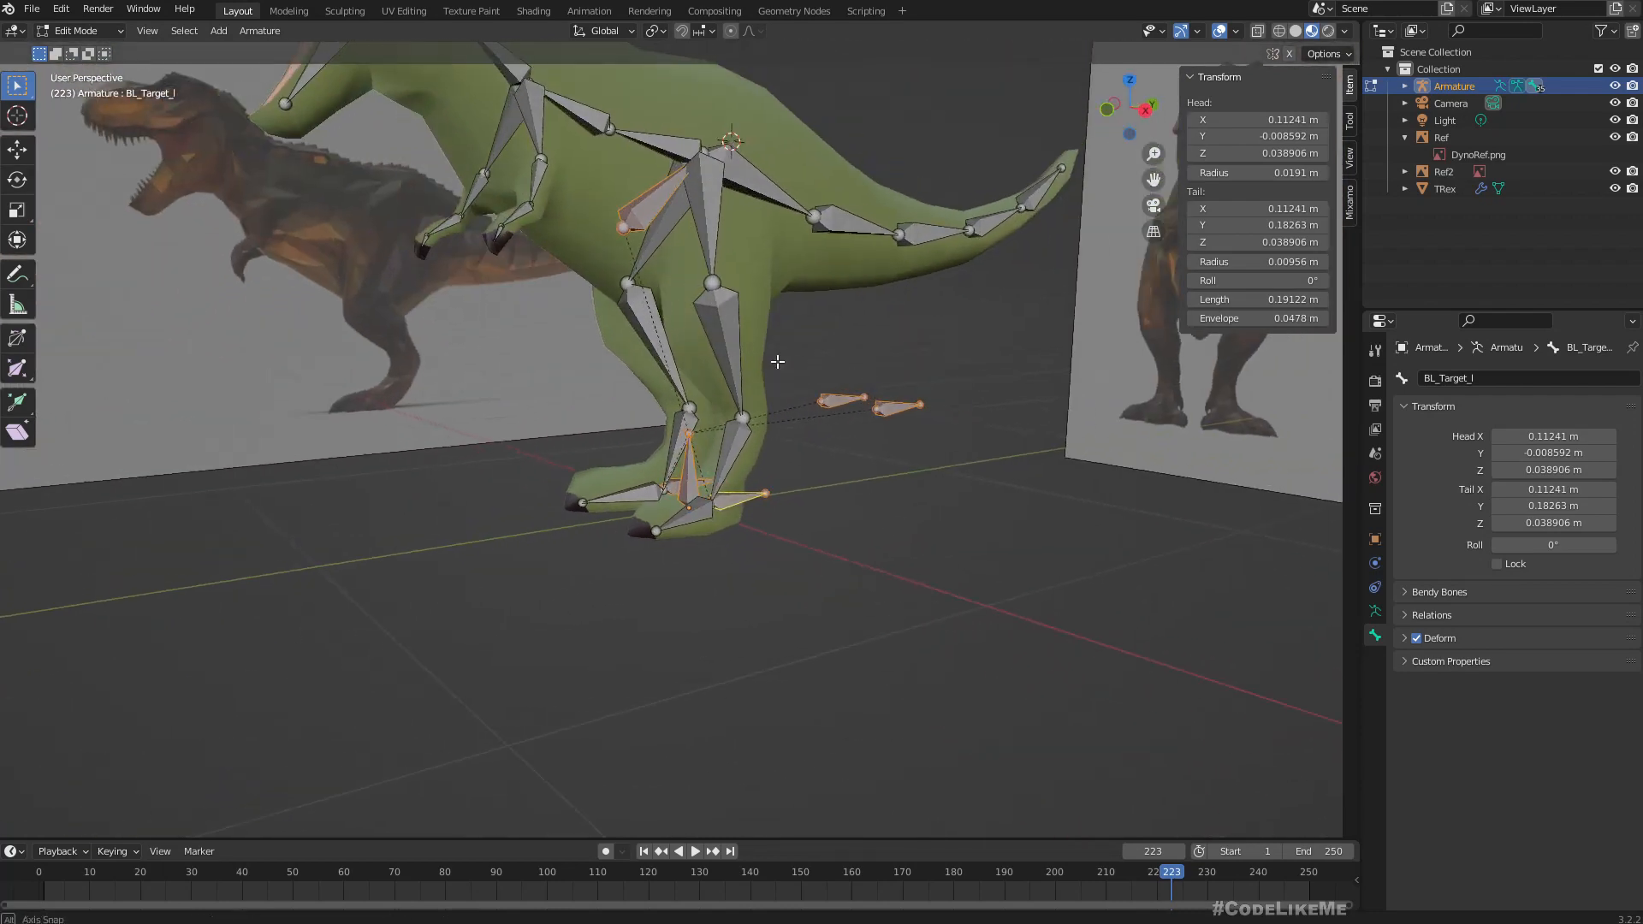
pyautogui.click(1416, 639)
pyautogui.moveTo(1061, 552); pyautogui.dragTo(1131, 494, button='middle')
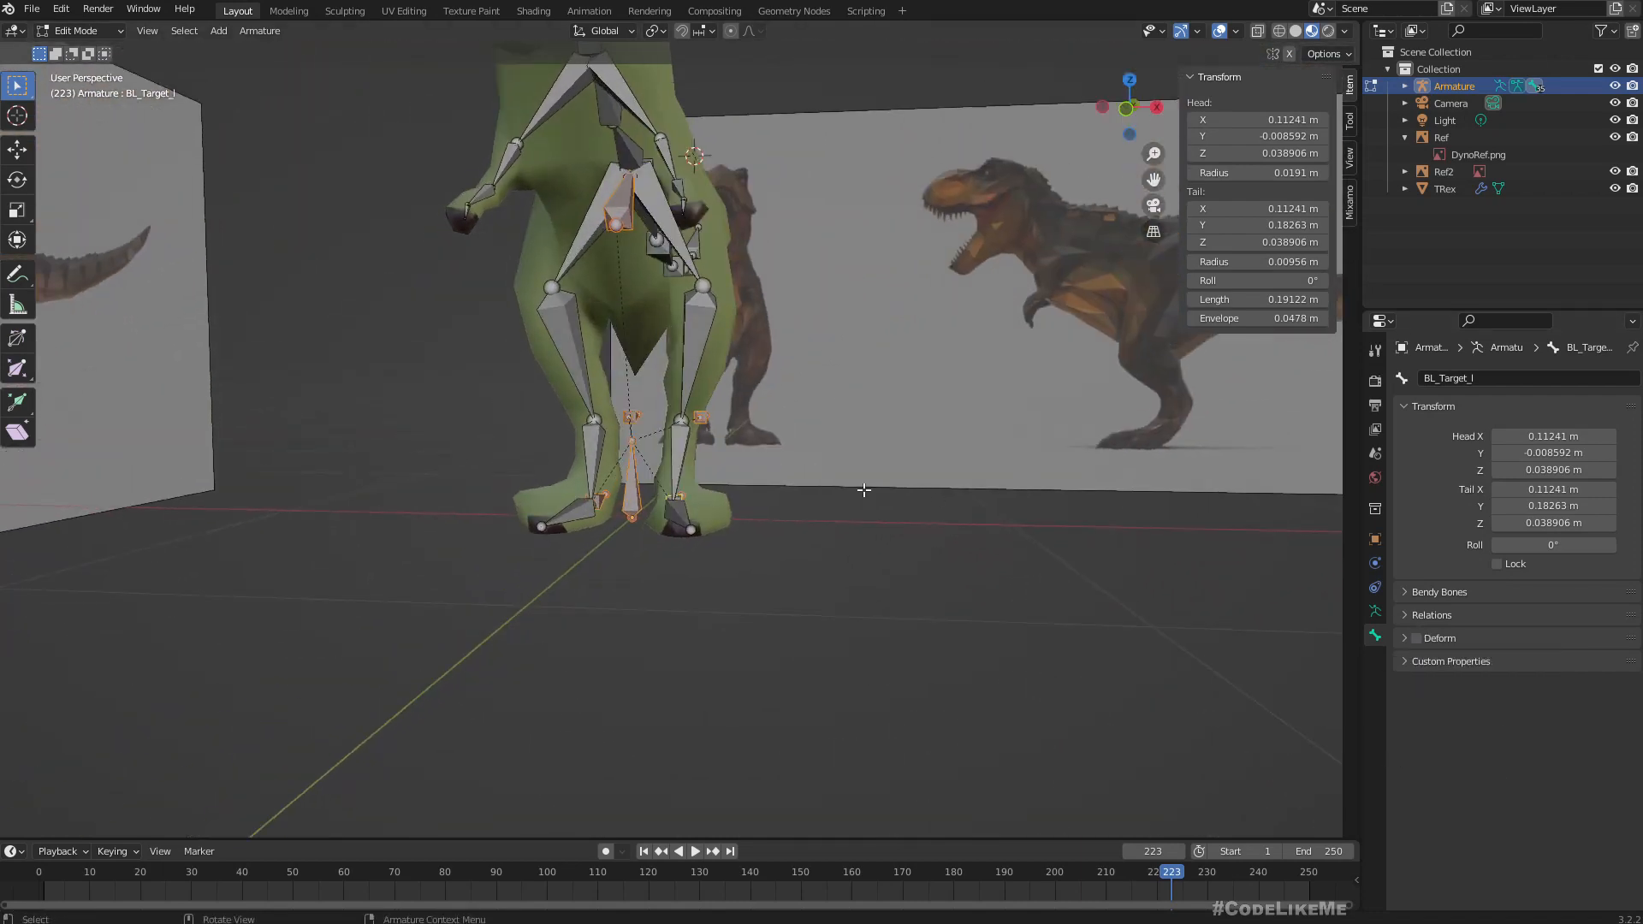
pyautogui.moveTo(864, 490); pyautogui.dragTo(753, 513, button='middle')
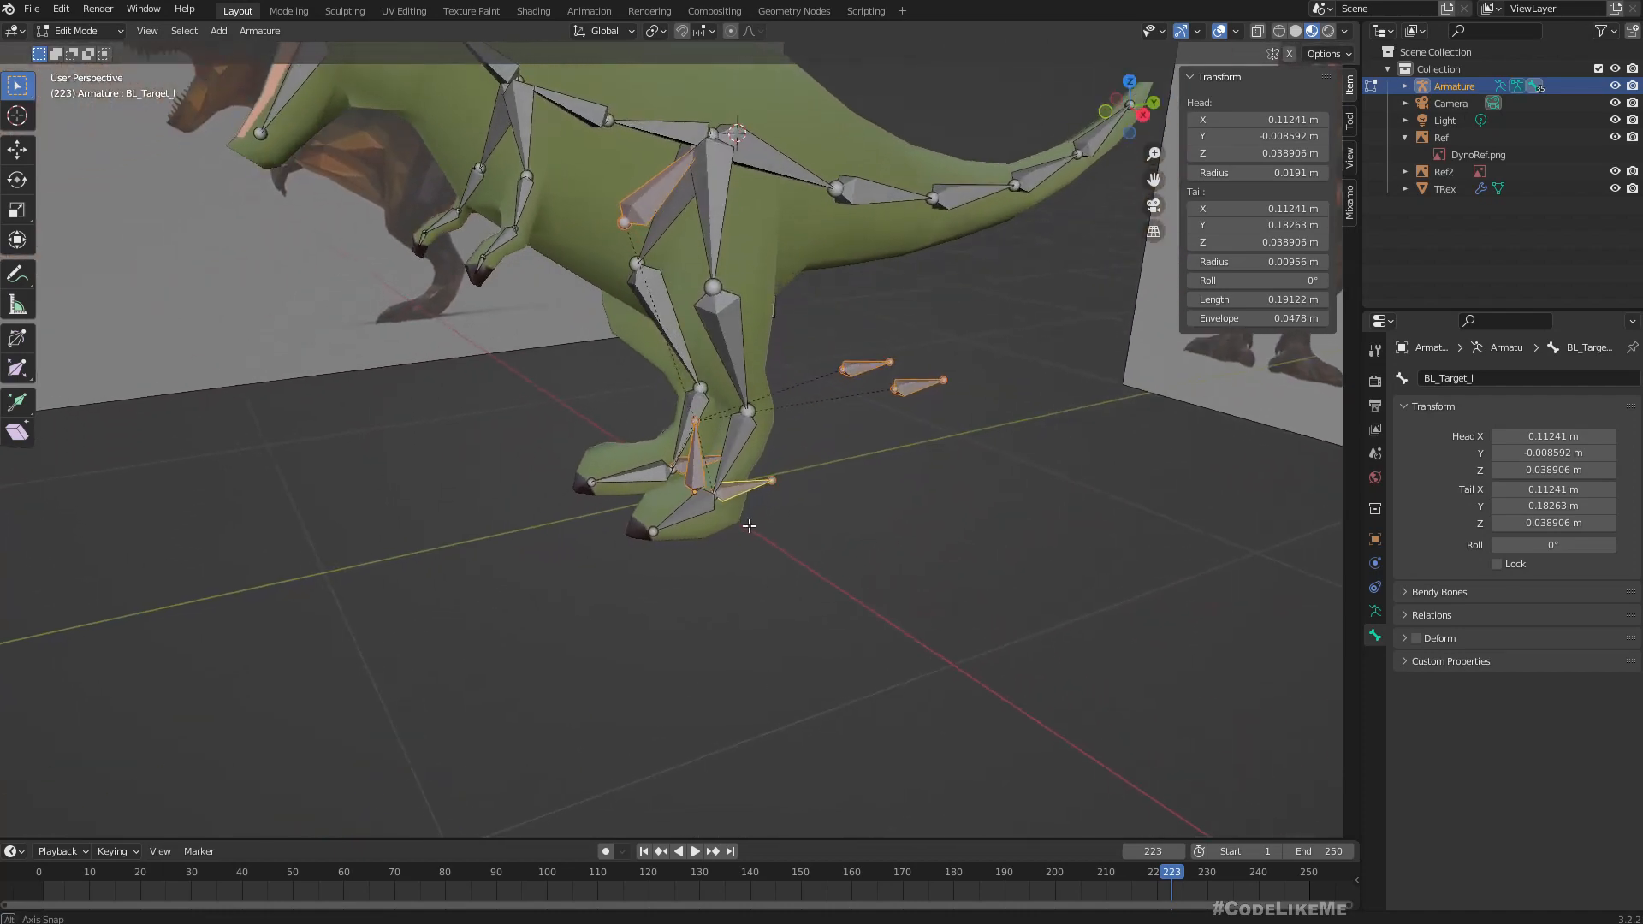
pyautogui.scroll(-2, 698, 249)
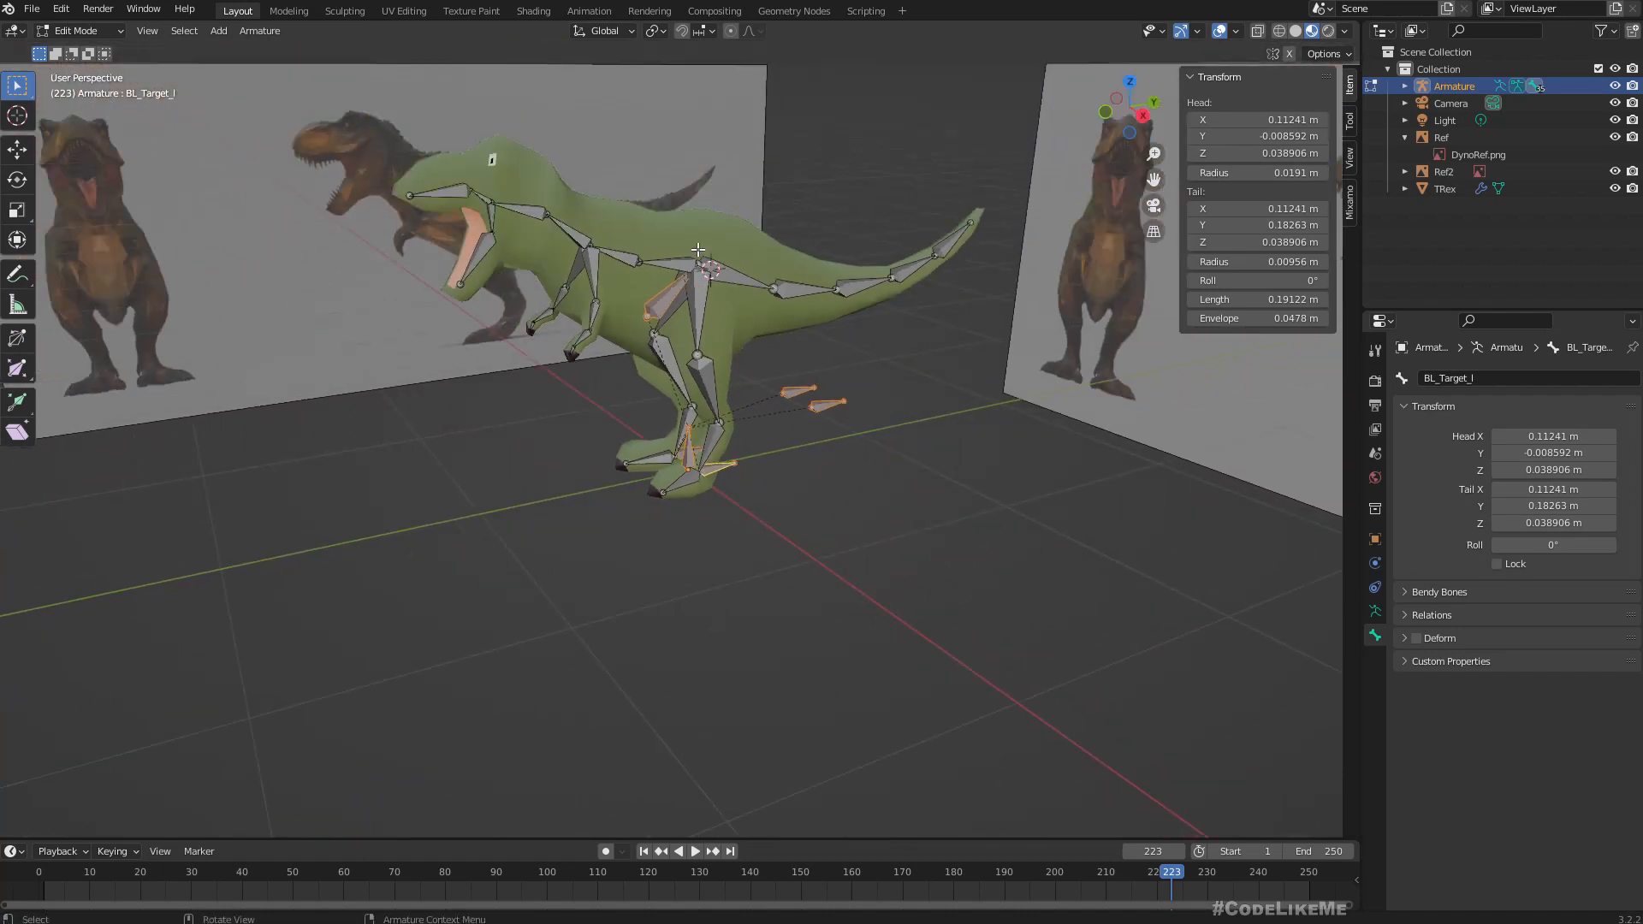
# In Object Mode, select the TRex mesh followed by the armature and parent the mesh to it with automatic weights.
pyautogui.moveTo(721, 347); pyautogui.dragTo(648, 271, button='middle')
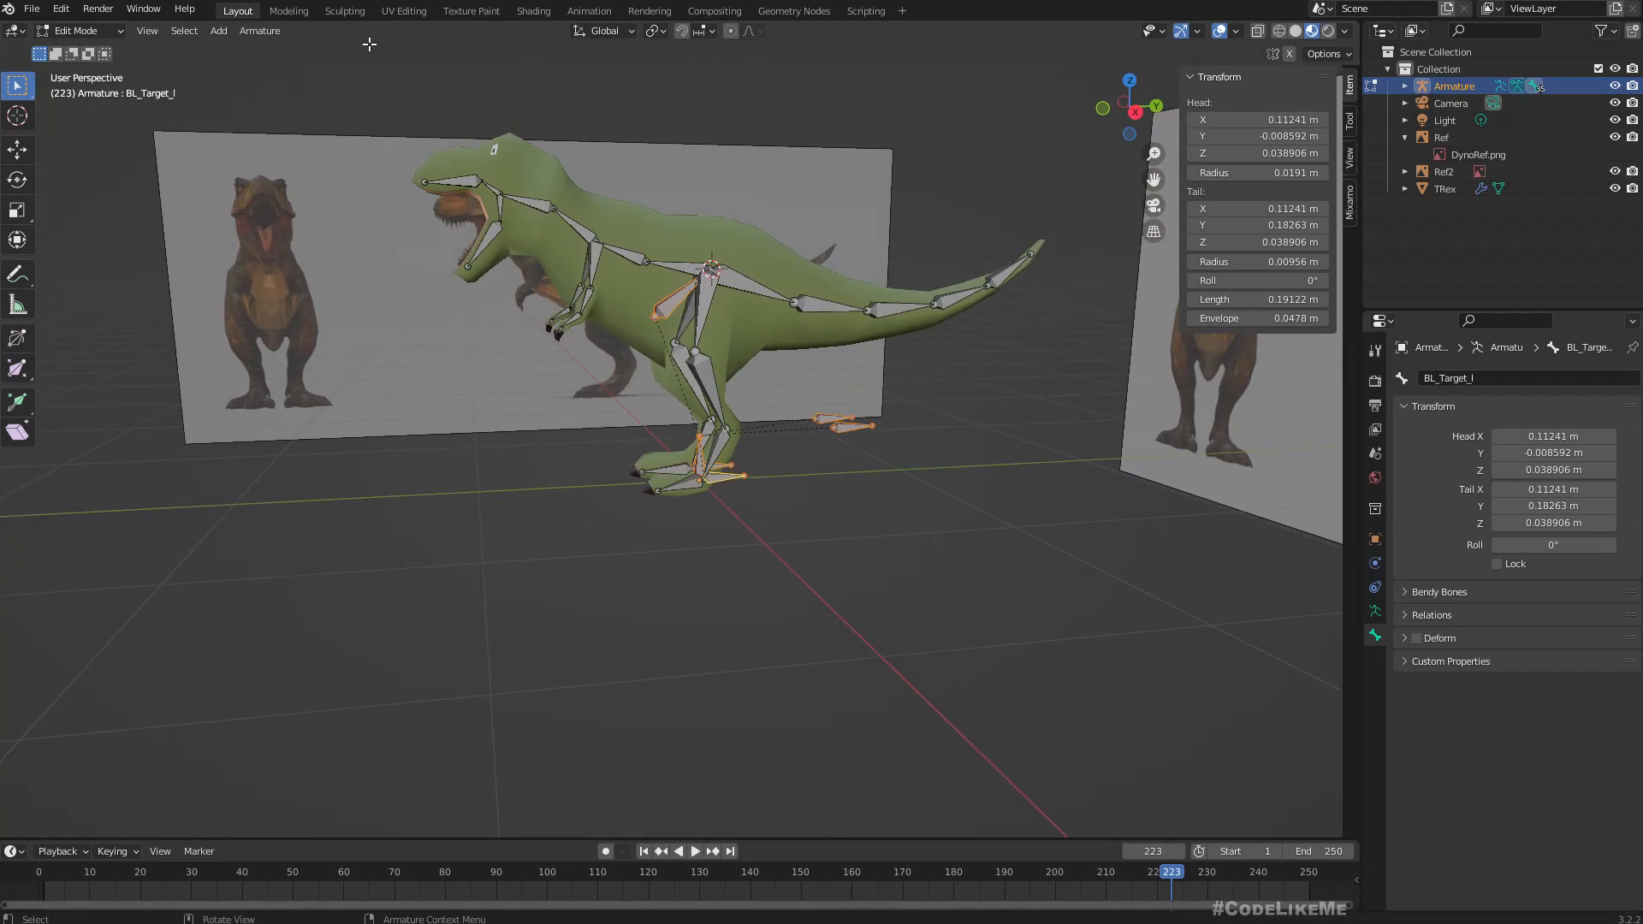
pyautogui.click(84, 30)
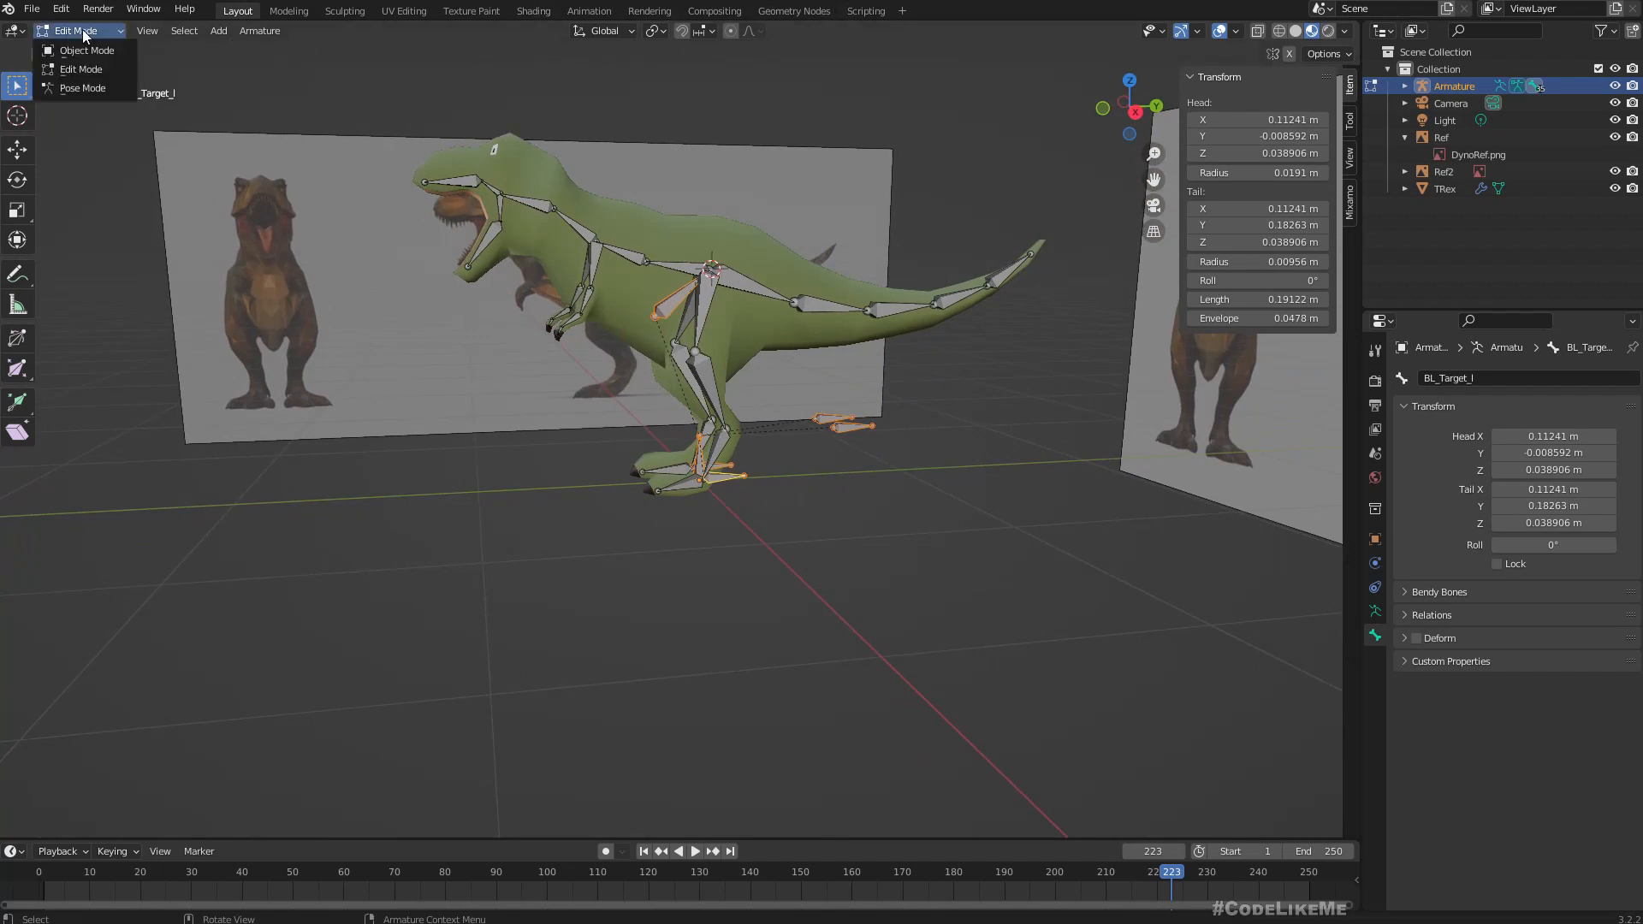
pyautogui.click(77, 51)
pyautogui.click(610, 540)
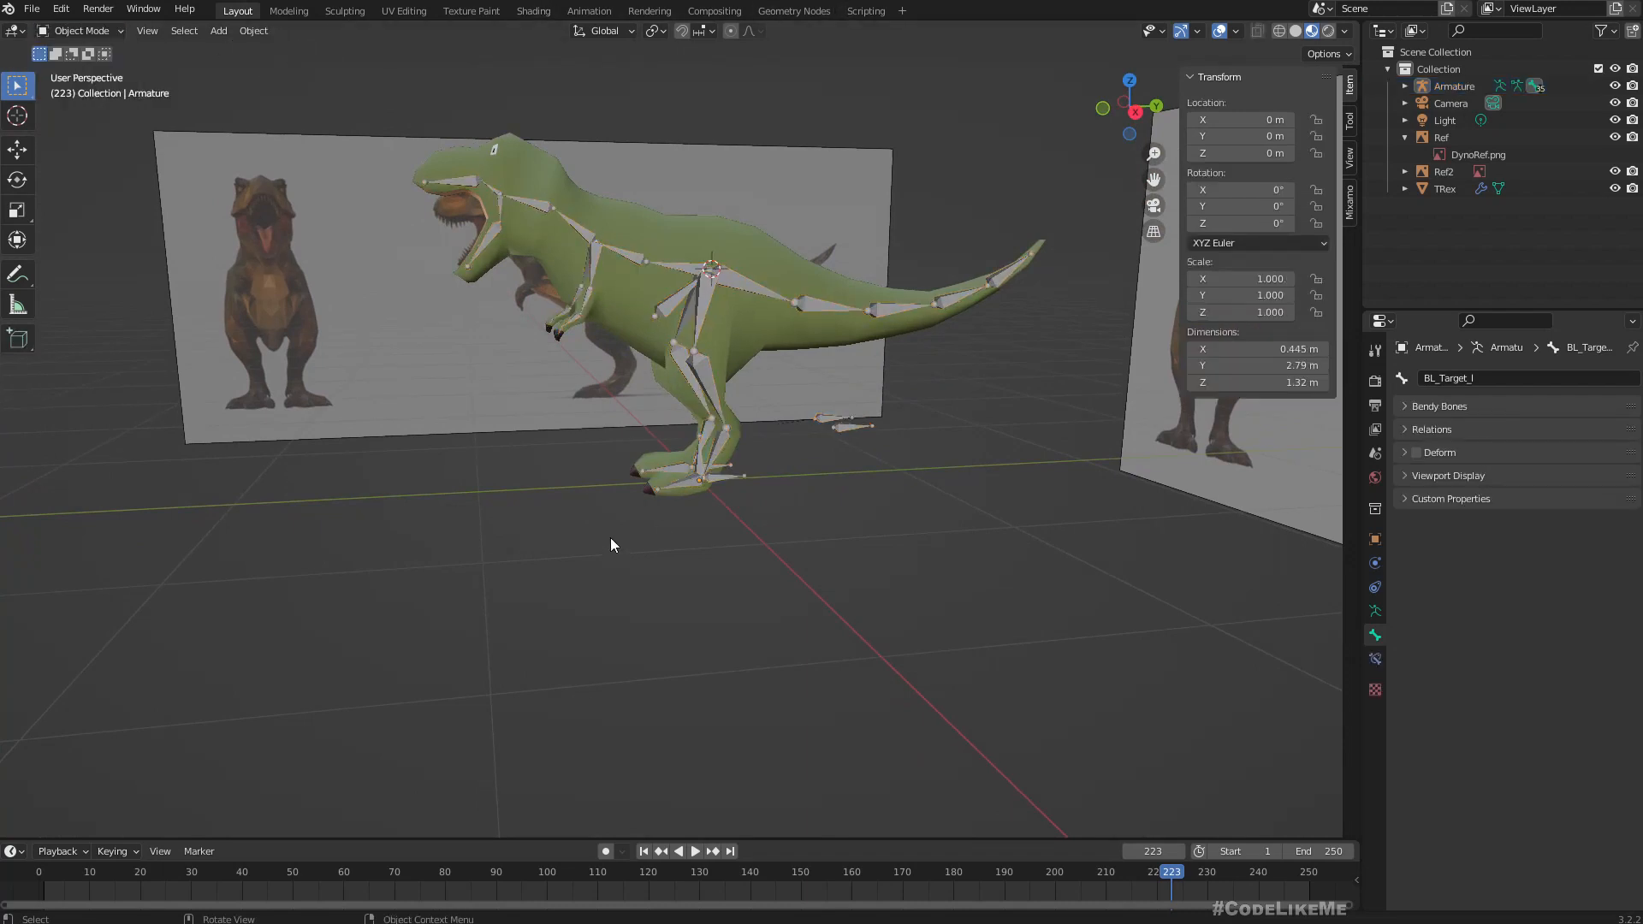
pyautogui.click(633, 224)
pyautogui.scroll(3, 659, 240)
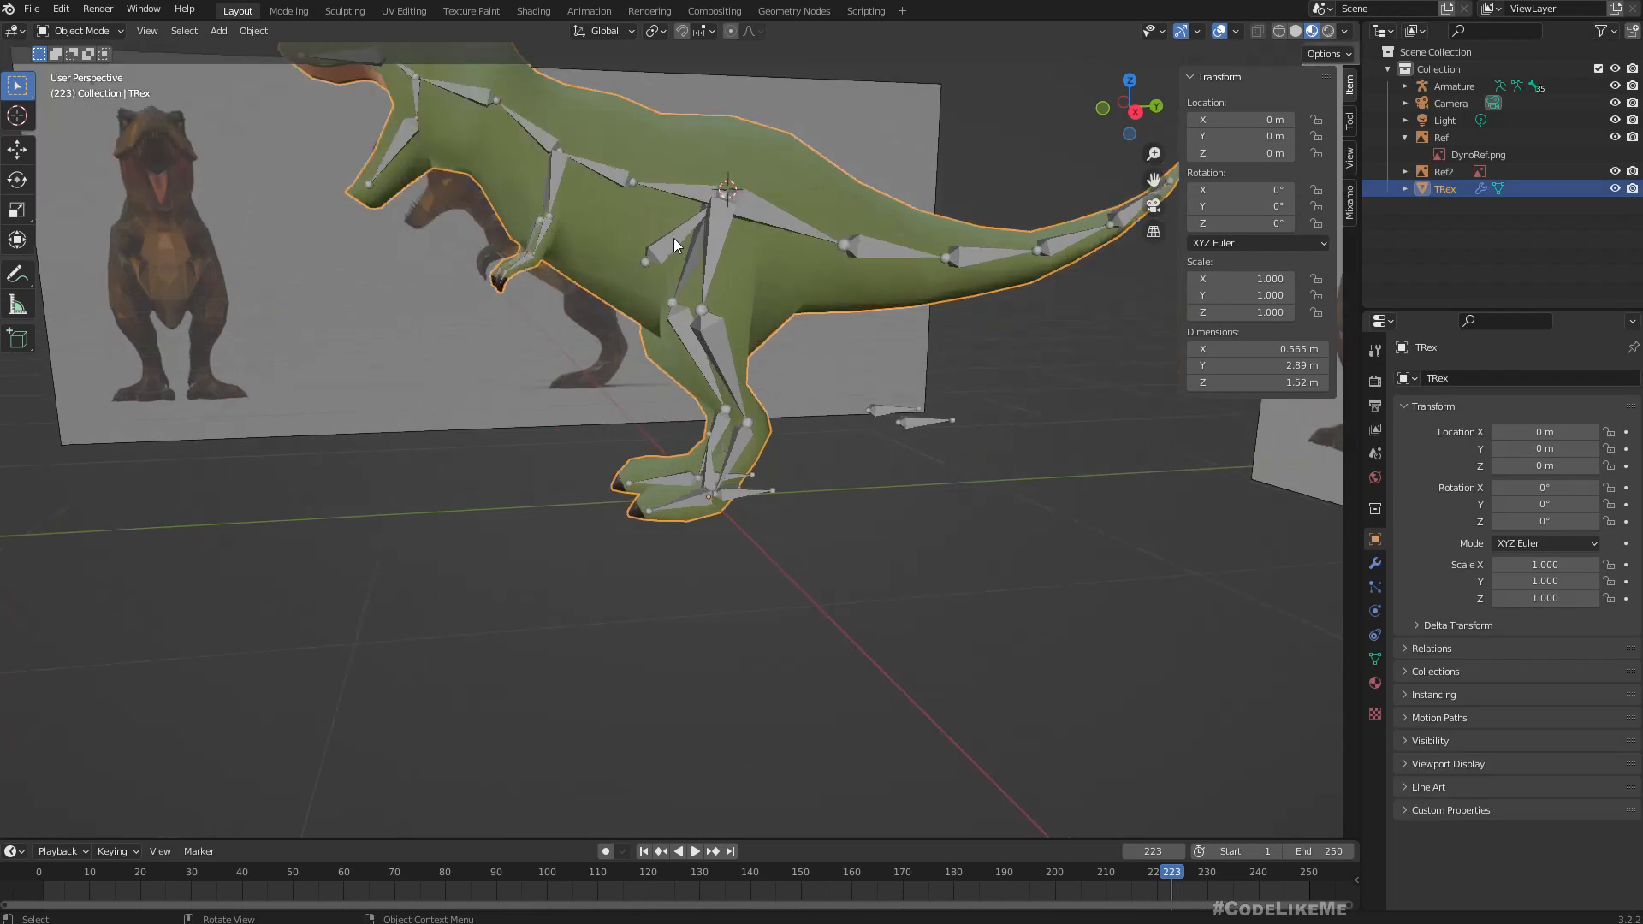
pyautogui.keyDown('shift'); pyautogui.click(685, 195); pyautogui.keyUp('shift')
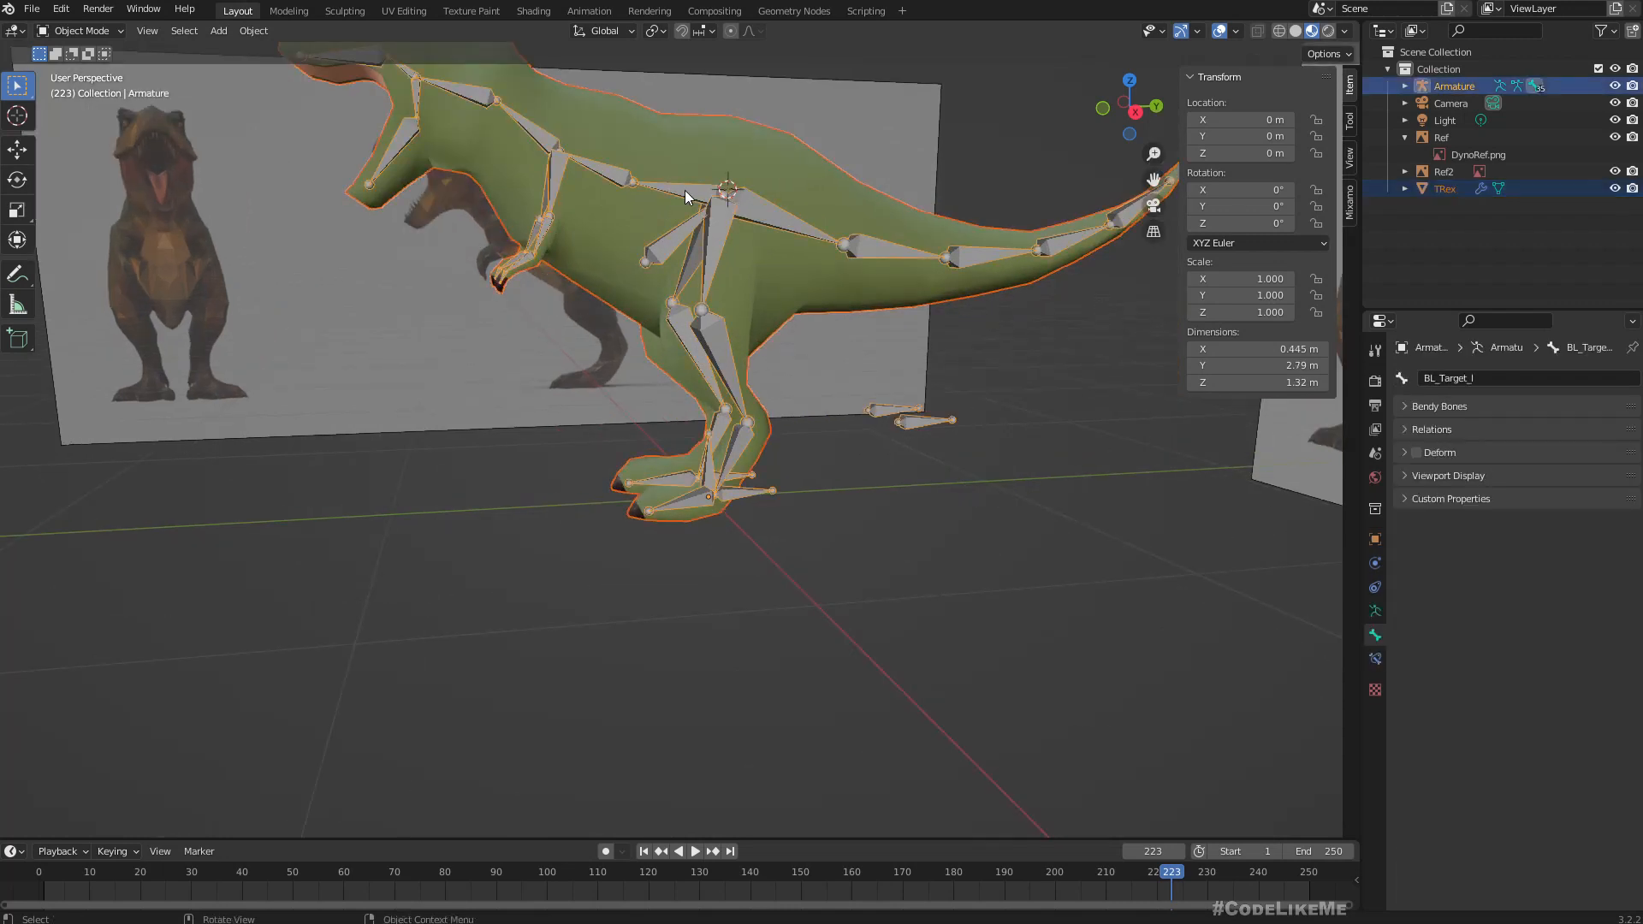
pyautogui.press('ctrl')
pyautogui.hotkey('ctrl', 'p')
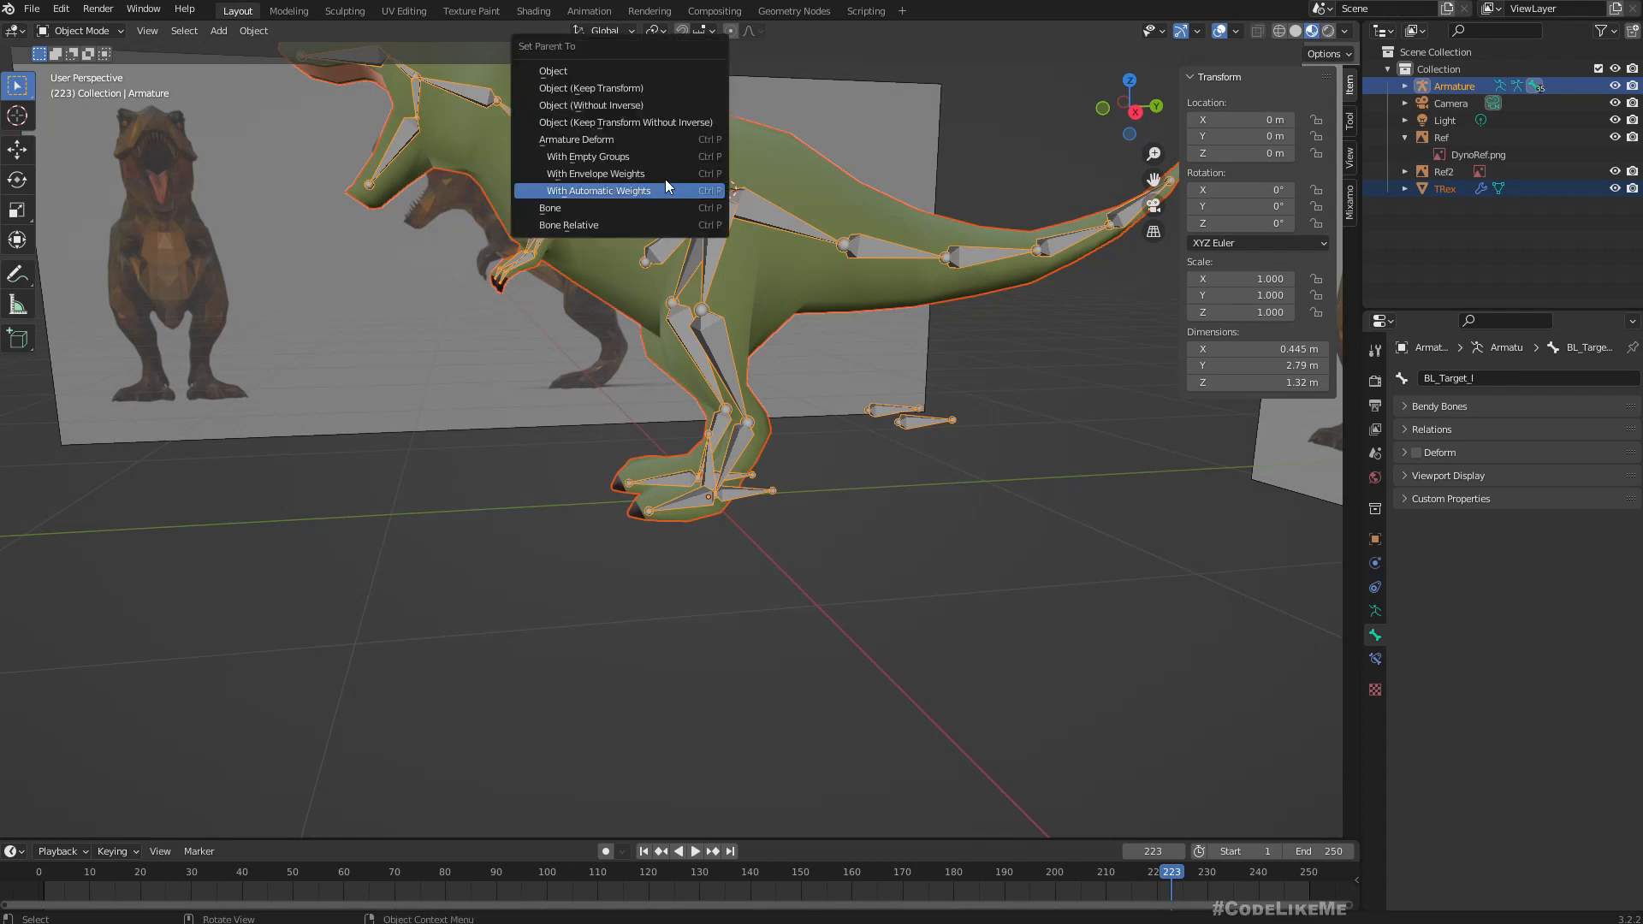
pyautogui.click(601, 192)
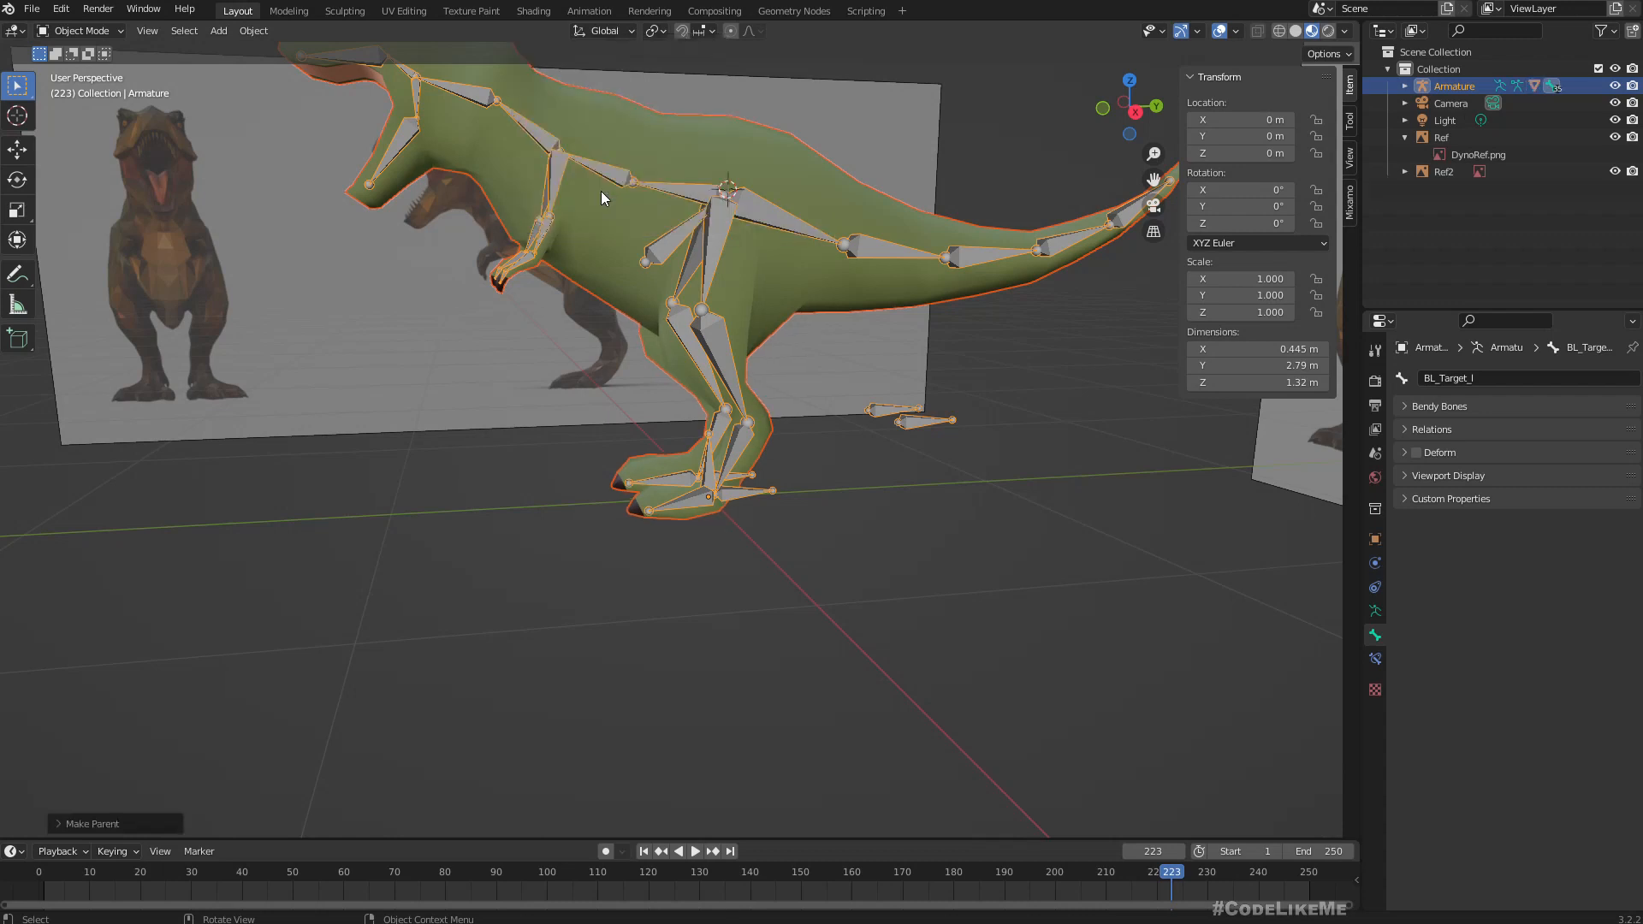
# Select only the armature and switch it to Pose Mode.
pyautogui.click(547, 426)
pyautogui.scroll(-2, 548, 427)
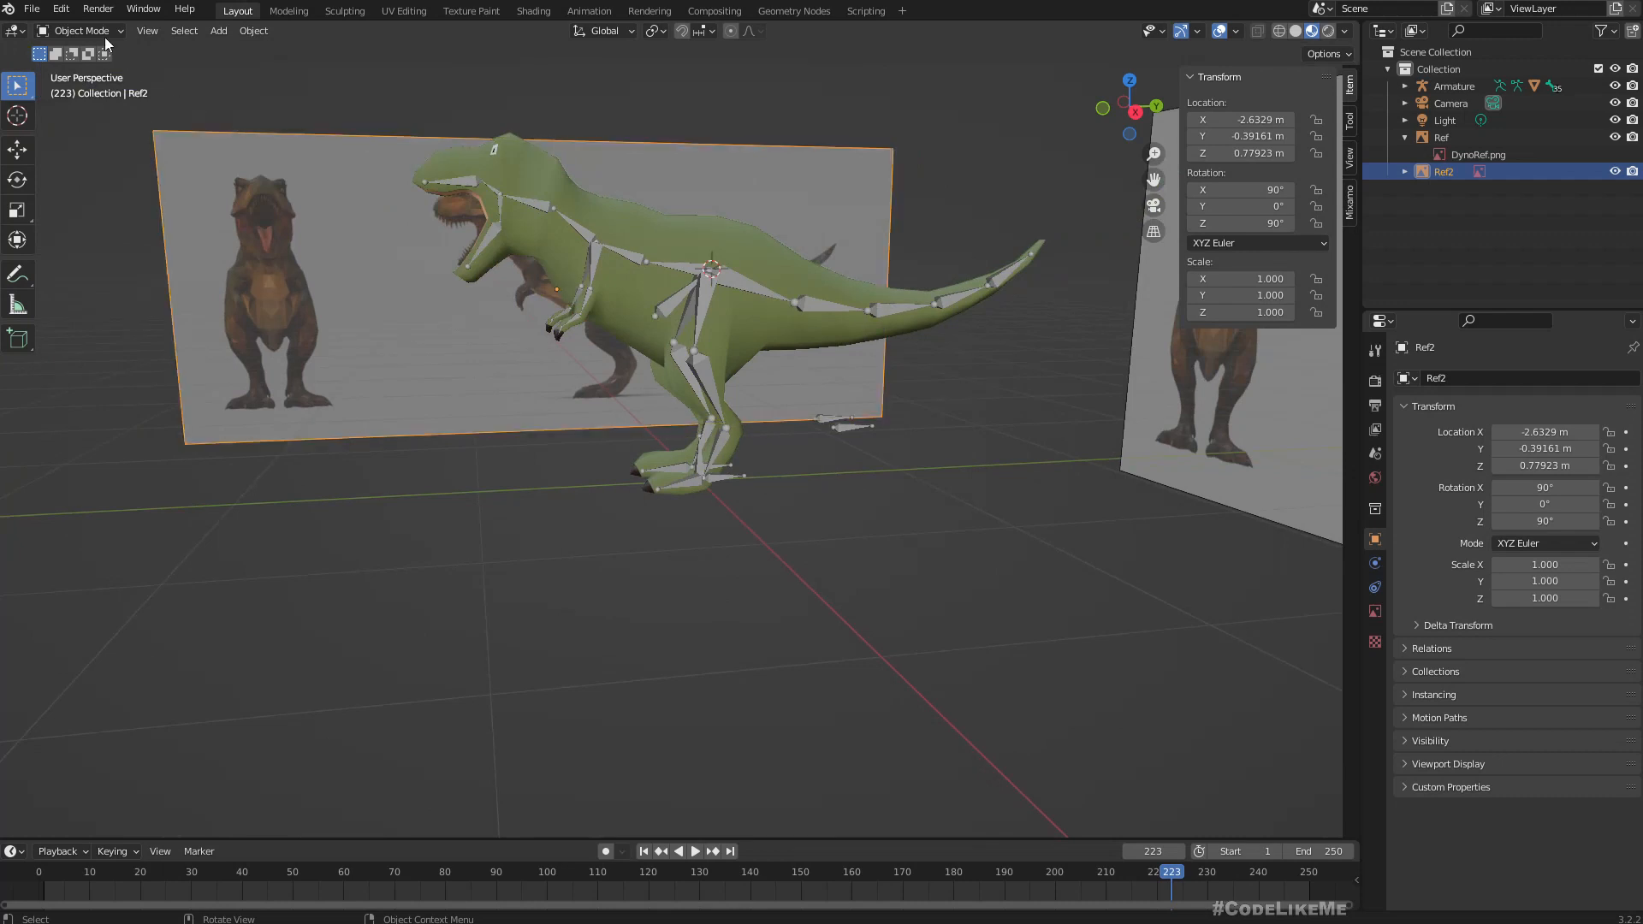
pyautogui.click(257, 104)
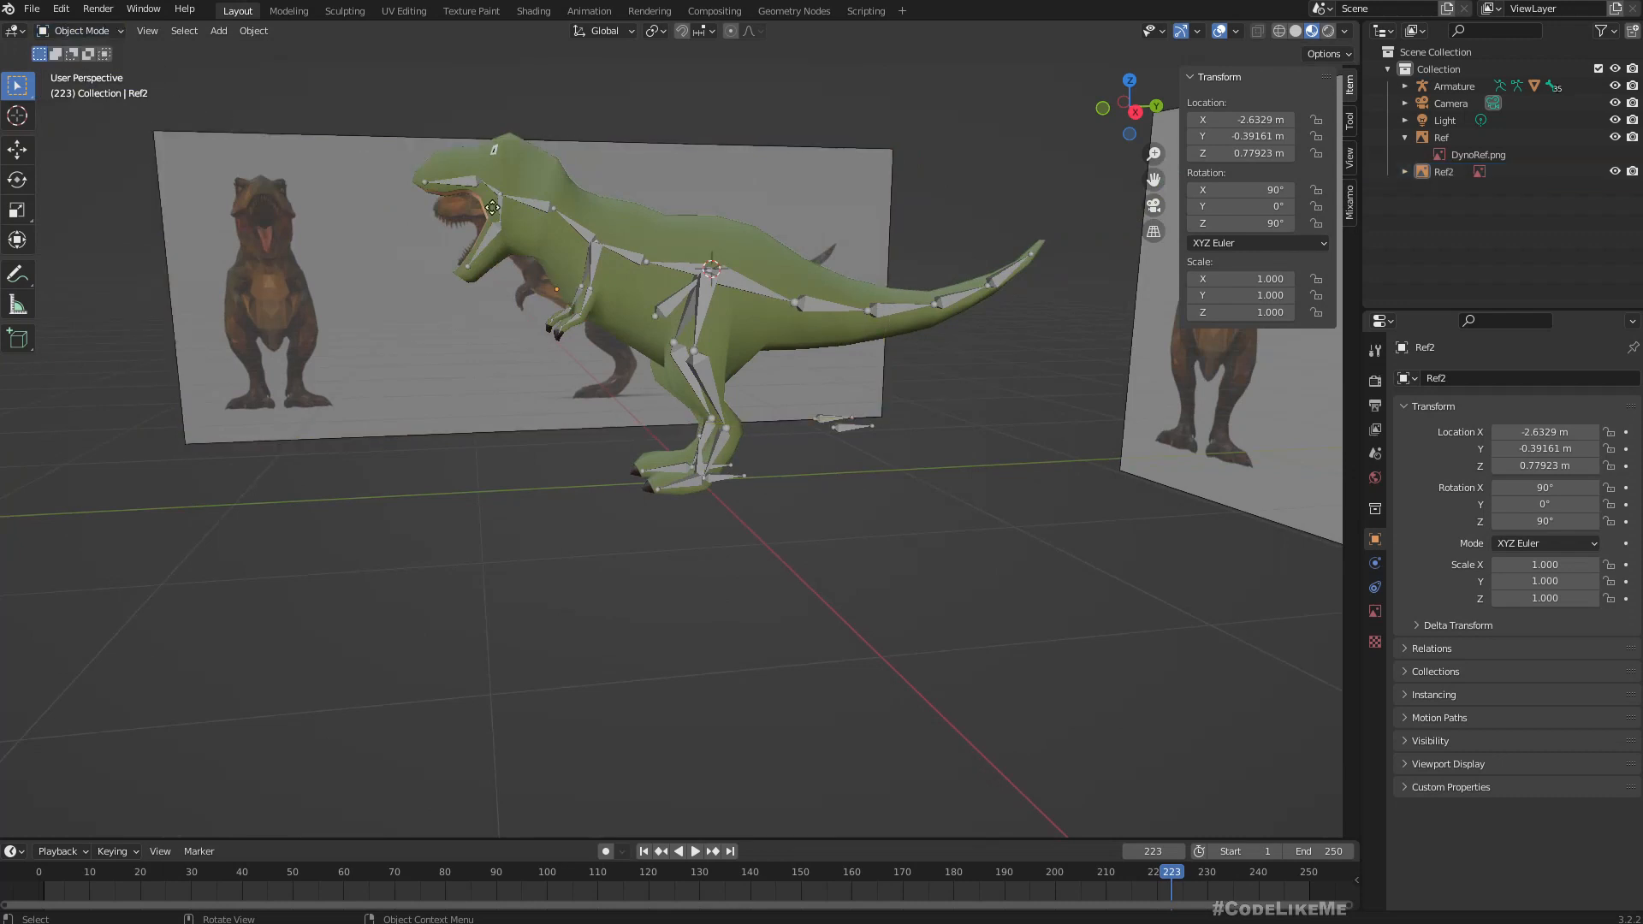
pyautogui.click(567, 219)
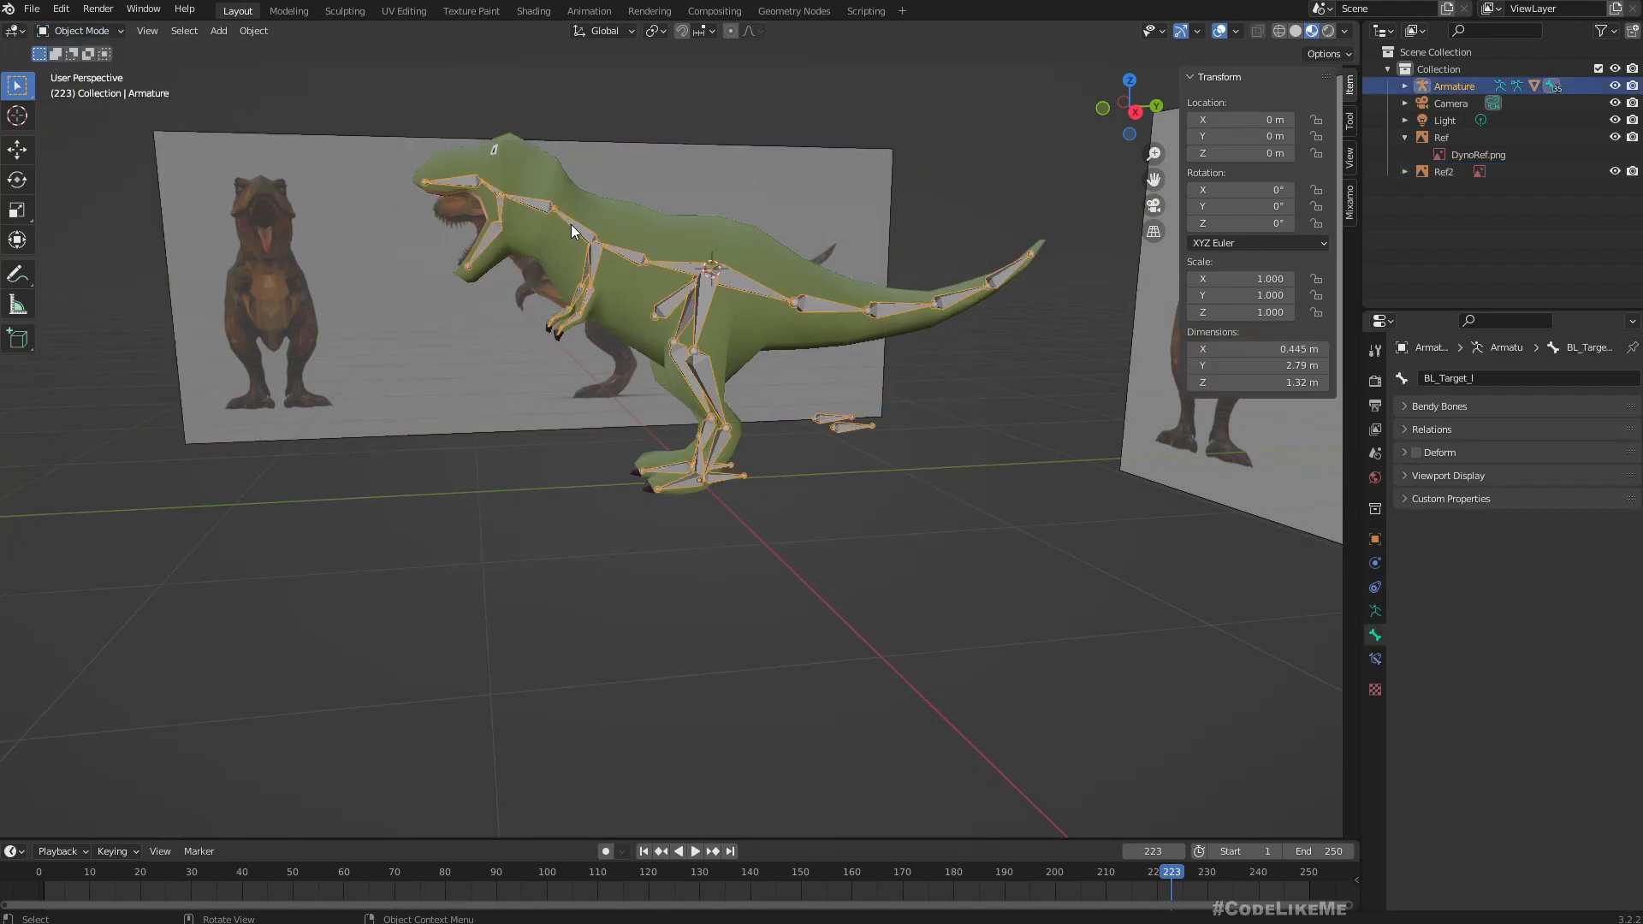
pyautogui.click(81, 30)
pyautogui.click(79, 88)
pyautogui.scroll(3, 895, 478)
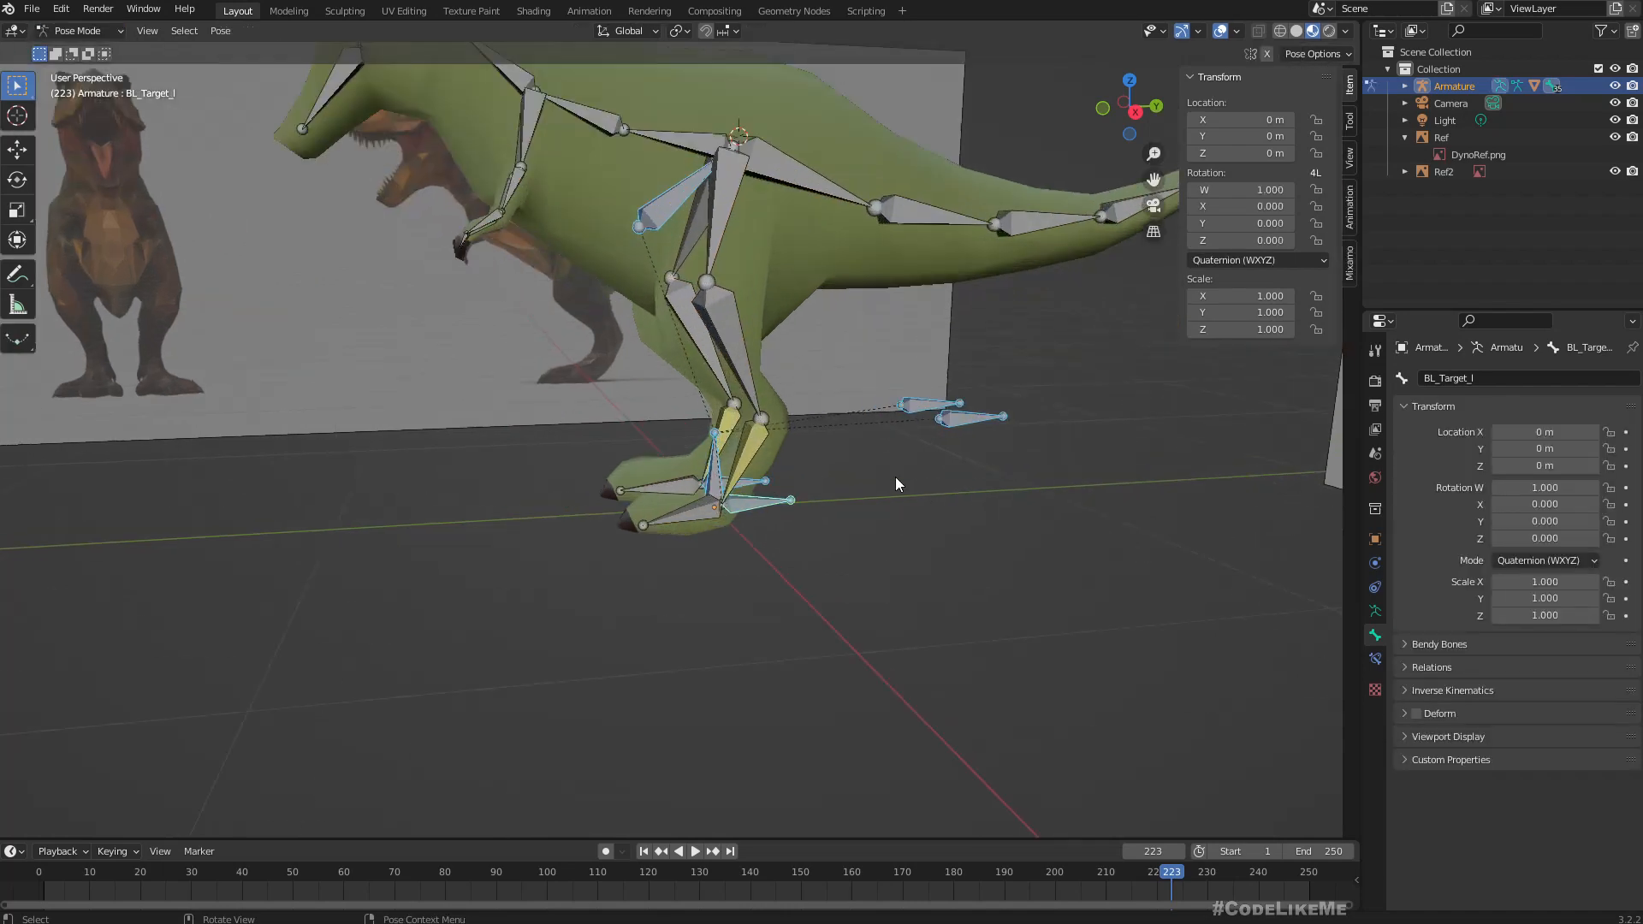
# Test the left leg's deformation from the right side view by moving BL_Target_l about 0.48 m forward and 0.16 m up, cancelling the move.
pyautogui.moveTo(1015, 515); pyautogui.dragTo(982, 499, button='middle')
pyautogui.click(767, 507)
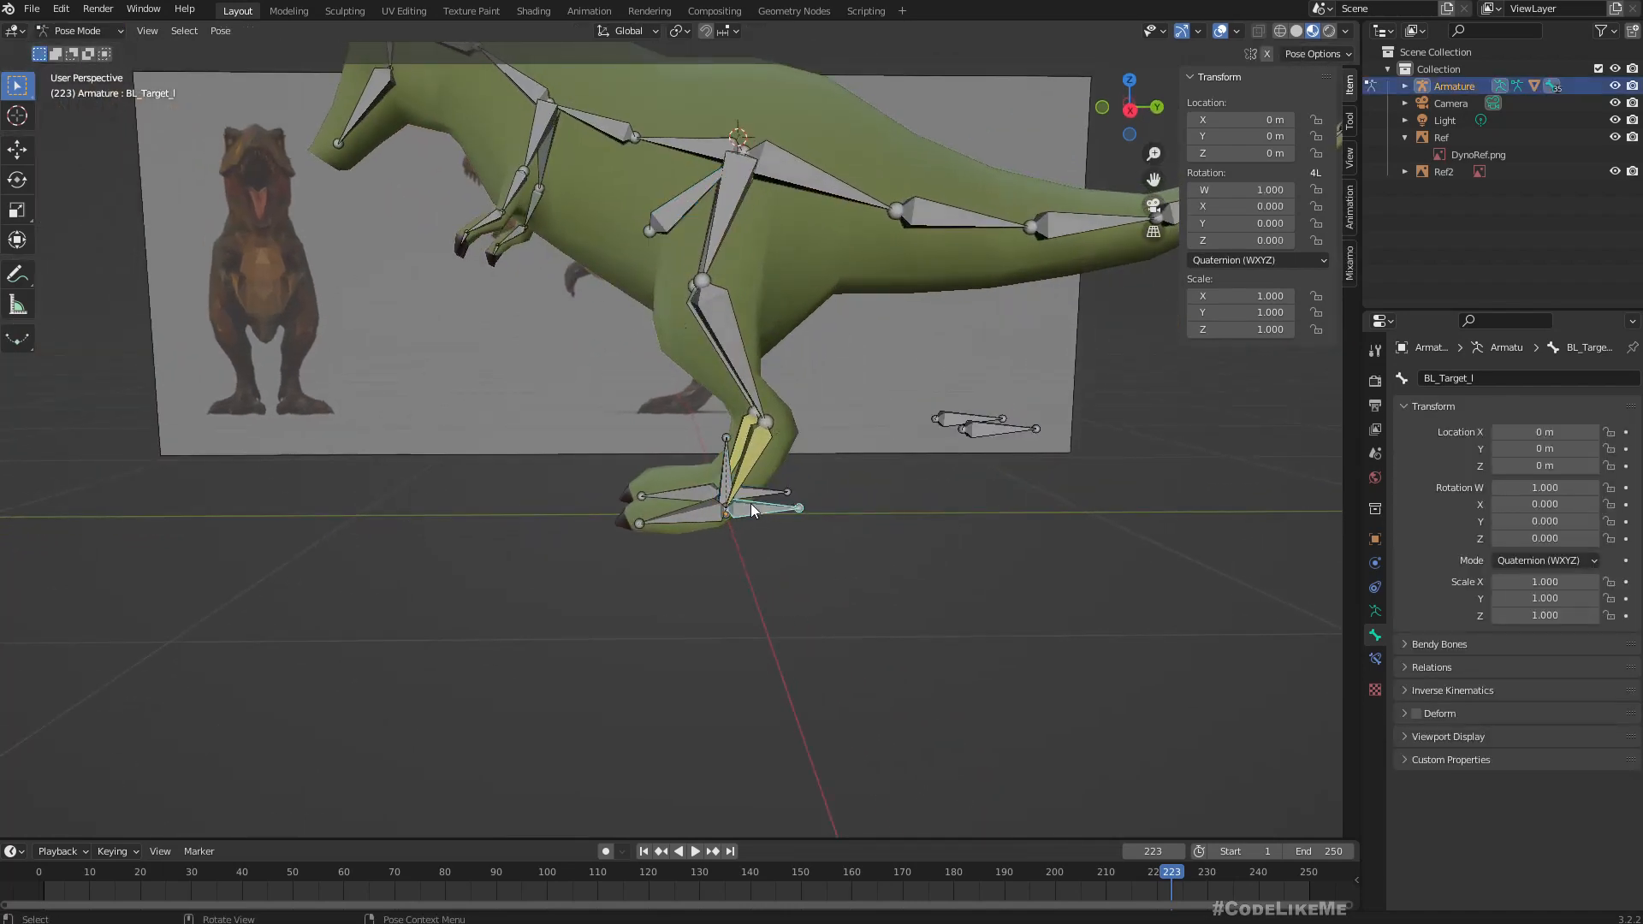
pyautogui.press('KP_3')
pyautogui.scroll(-3, 732, 512)
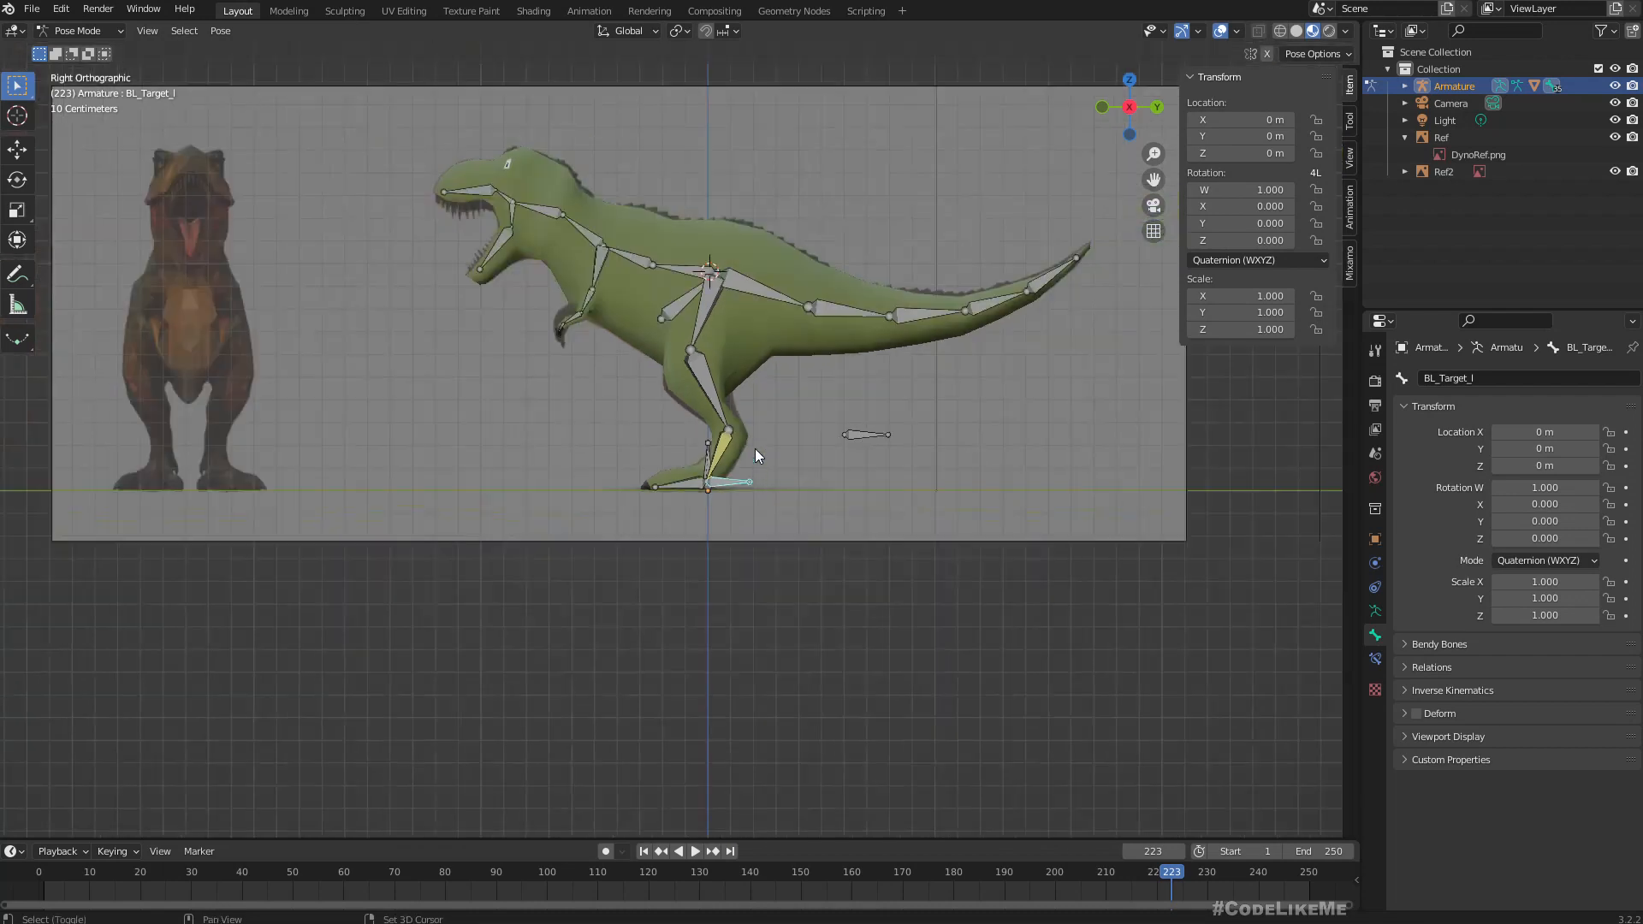
pyautogui.keyDown('shift'); pyautogui.moveTo(755, 448); pyautogui.dragTo(772, 532, button='middle'); pyautogui.keyUp('shift')
pyautogui.press('g')
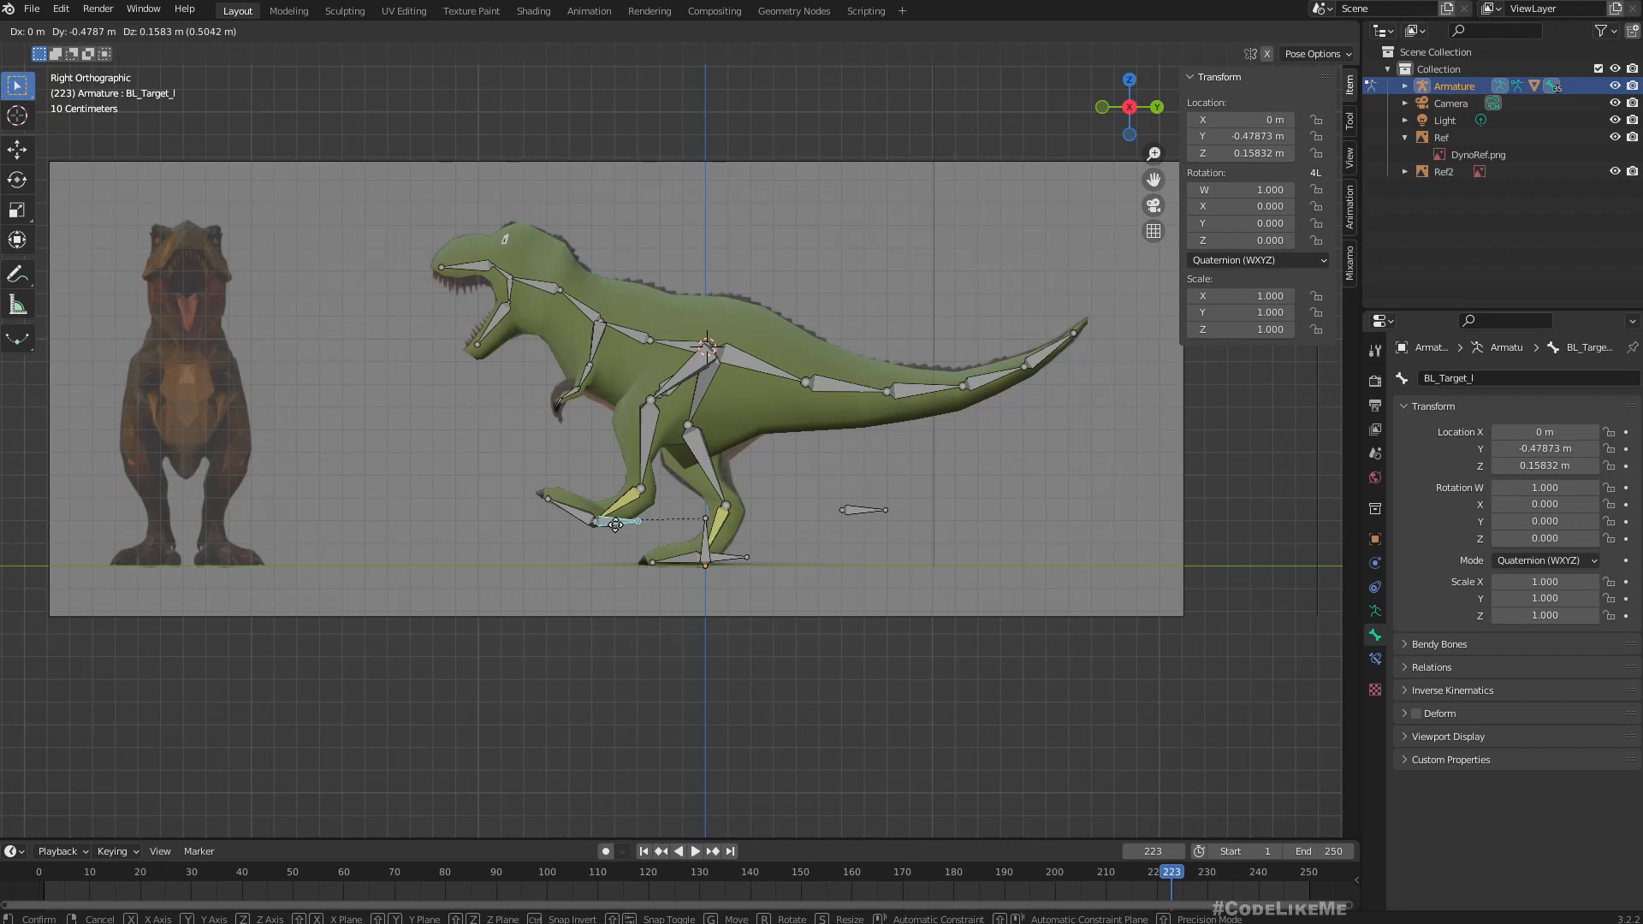
pyautogui.press('Escape')
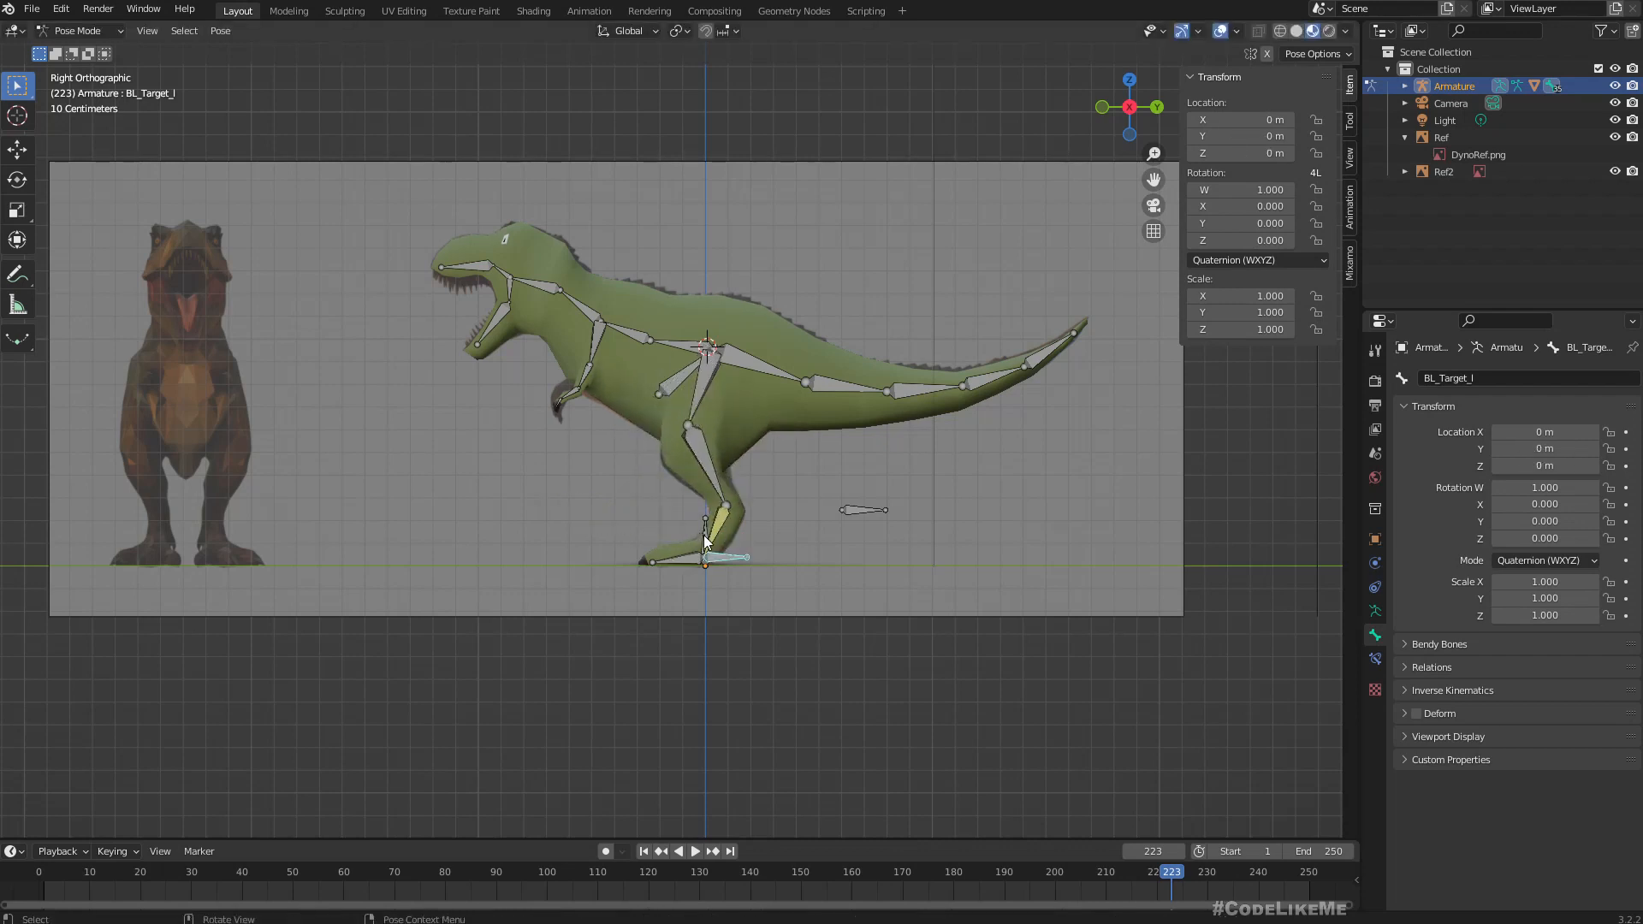
# Test the body's deformation by moving the root bone at the feet and the hip control Bone.001 in turn, cancelling both moves.
pyautogui.click(700, 541)
pyautogui.press('g')
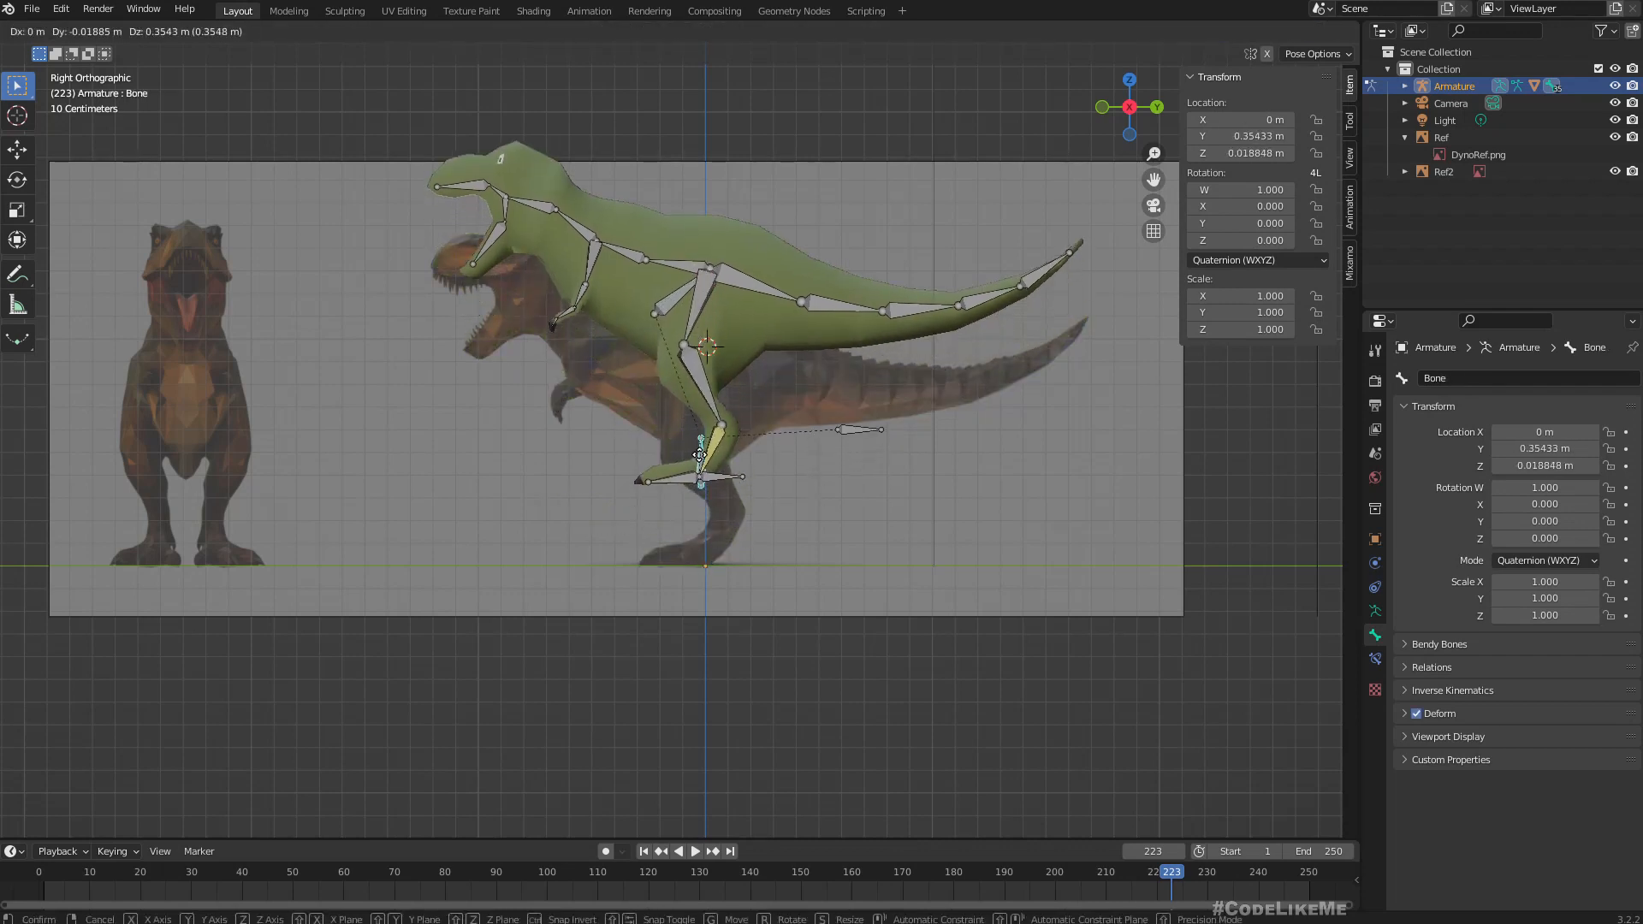
pyautogui.press('Escape')
pyautogui.click(666, 387)
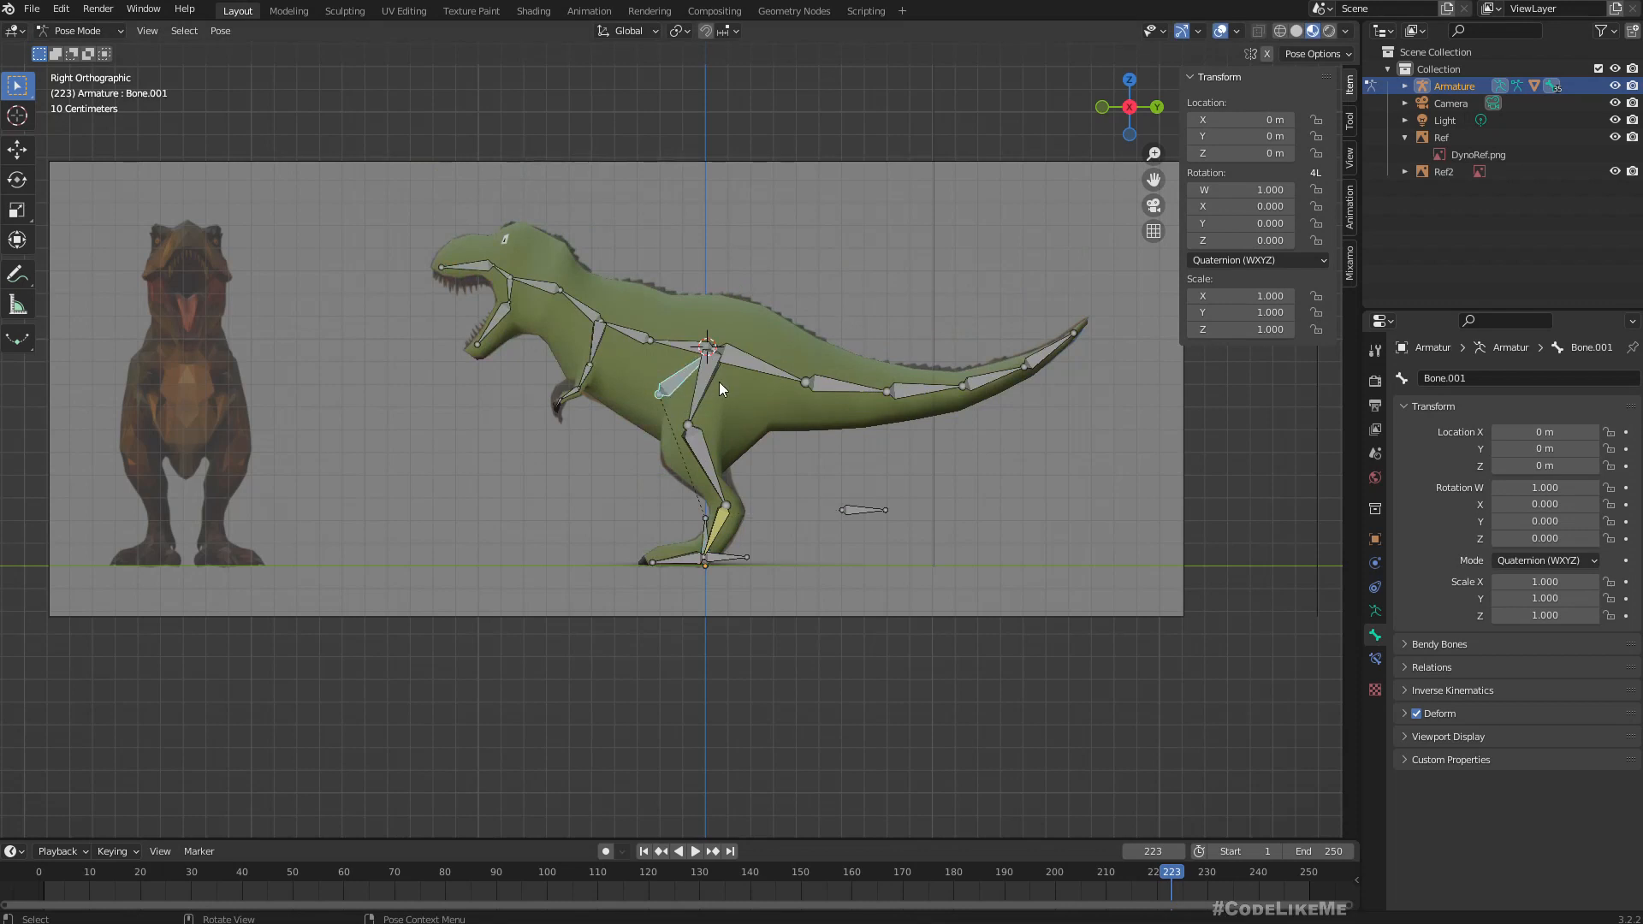
pyautogui.press('g')
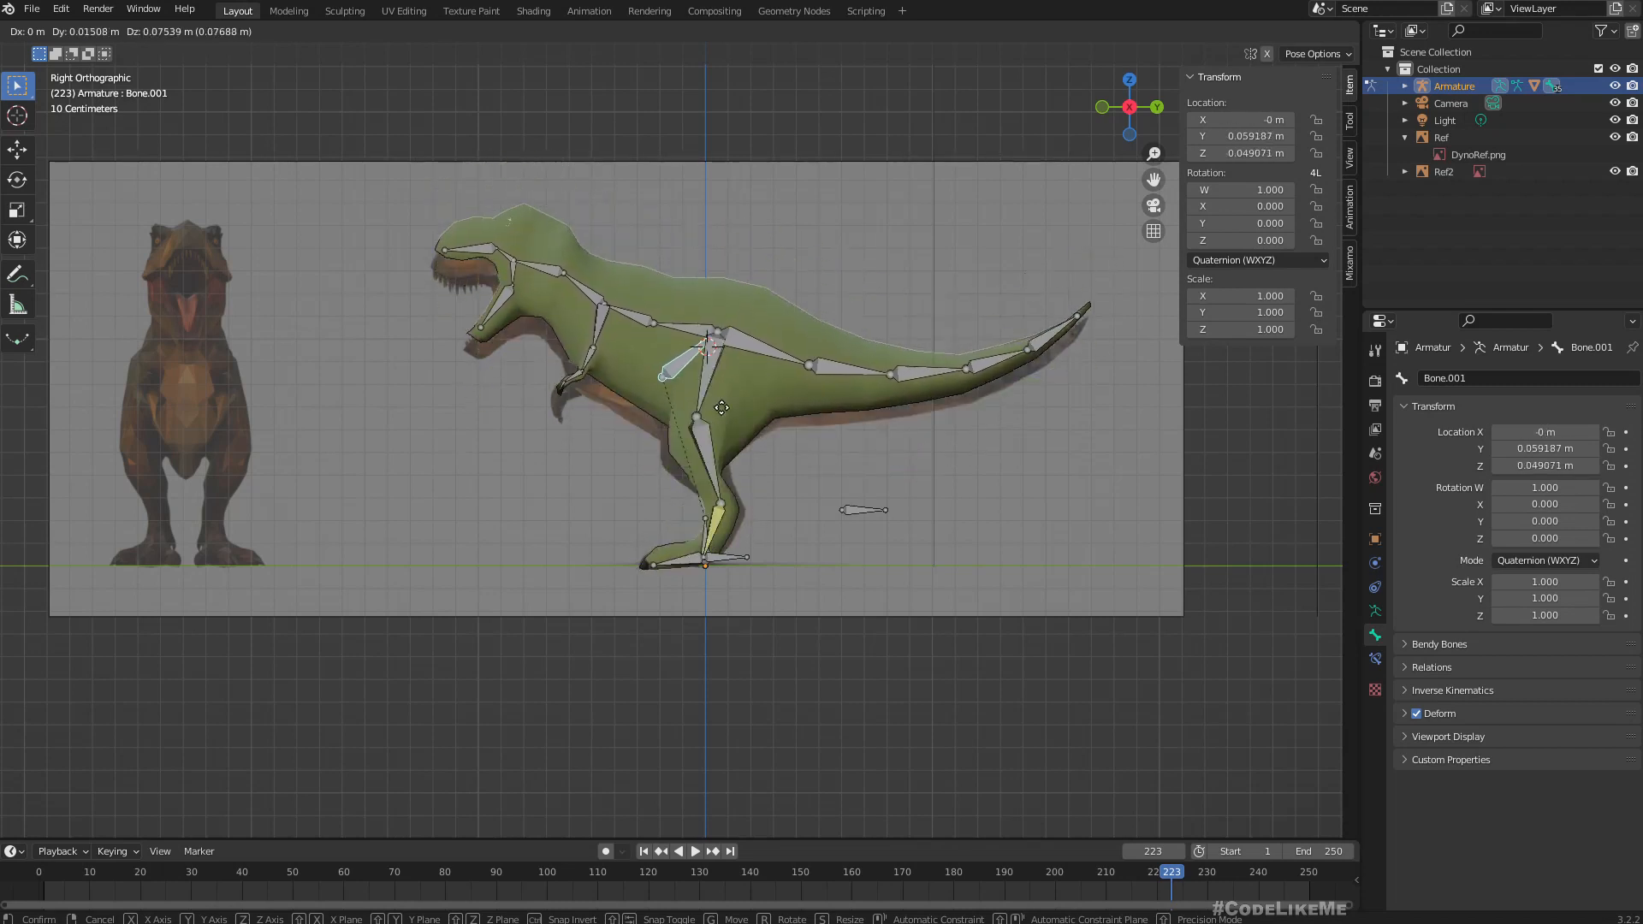
pyautogui.press('Escape')
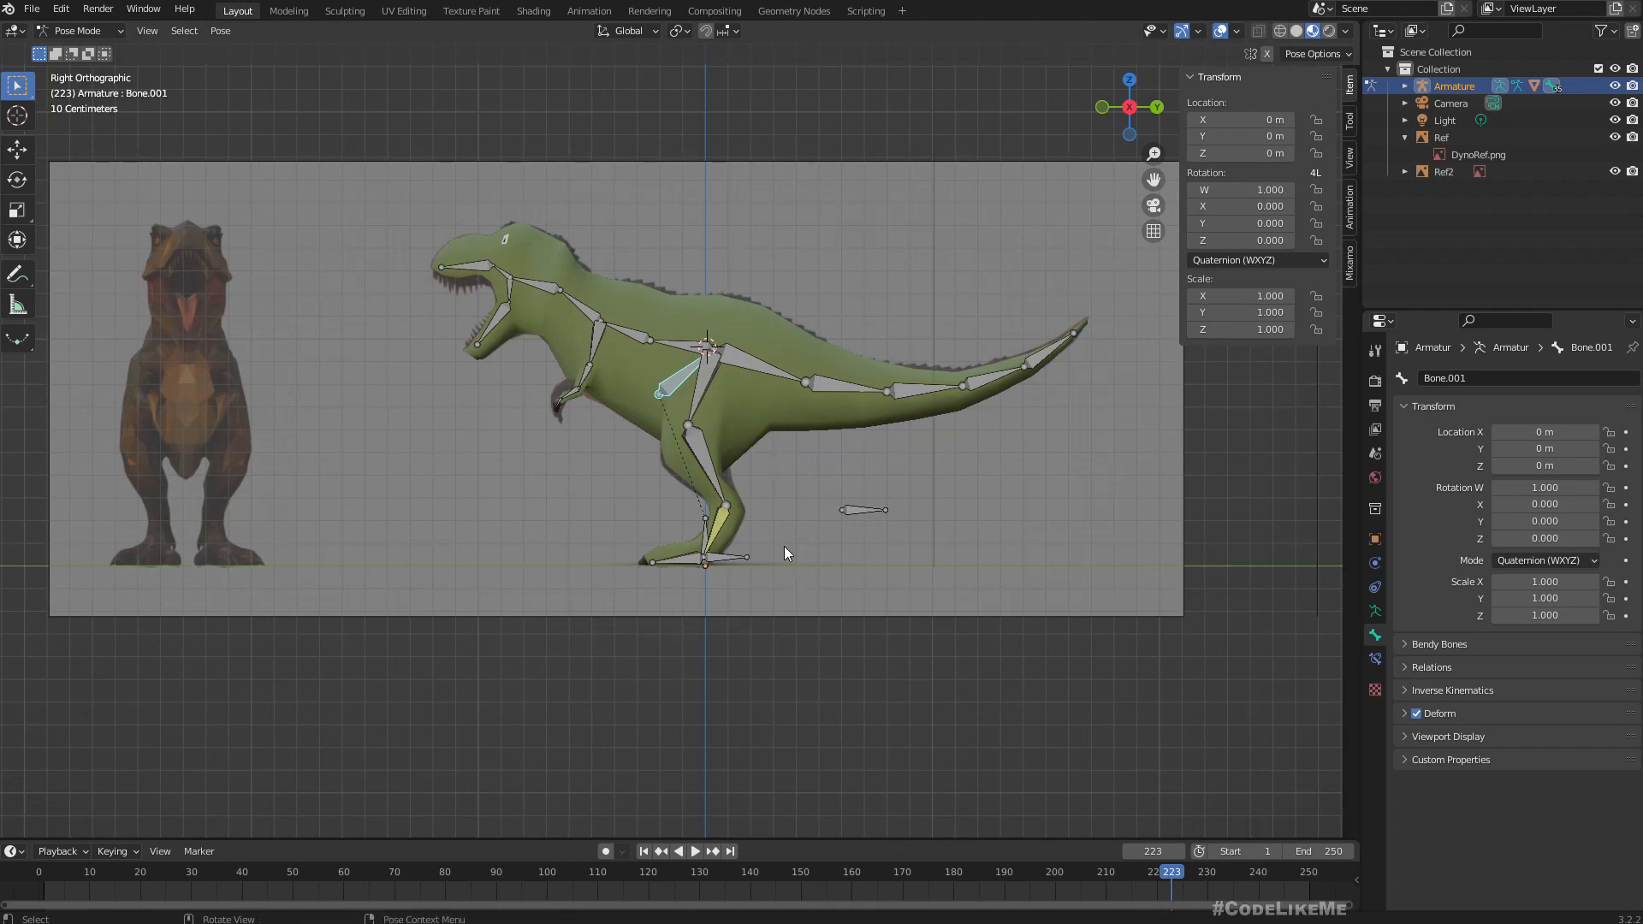
# Test the left arm's deformation by rotating the forearm bone FL_2_l, cancelling the rotation.
pyautogui.moveTo(784, 548); pyautogui.dragTo(597, 368, button='middle')
pyautogui.click(576, 336)
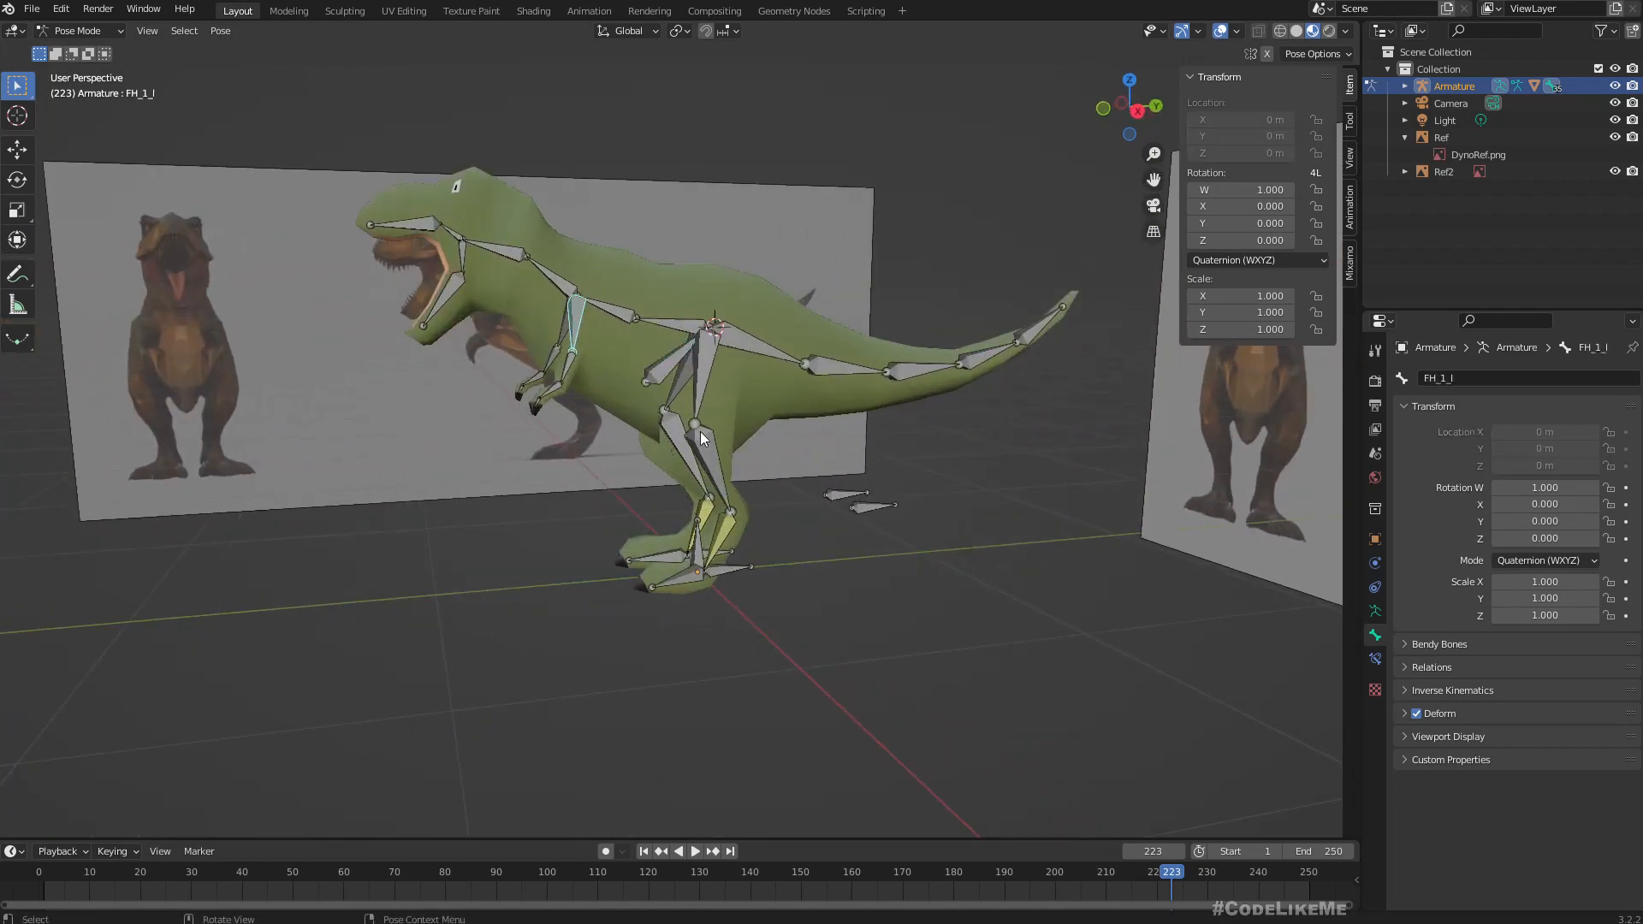
pyautogui.click(571, 364)
pyautogui.press('r')
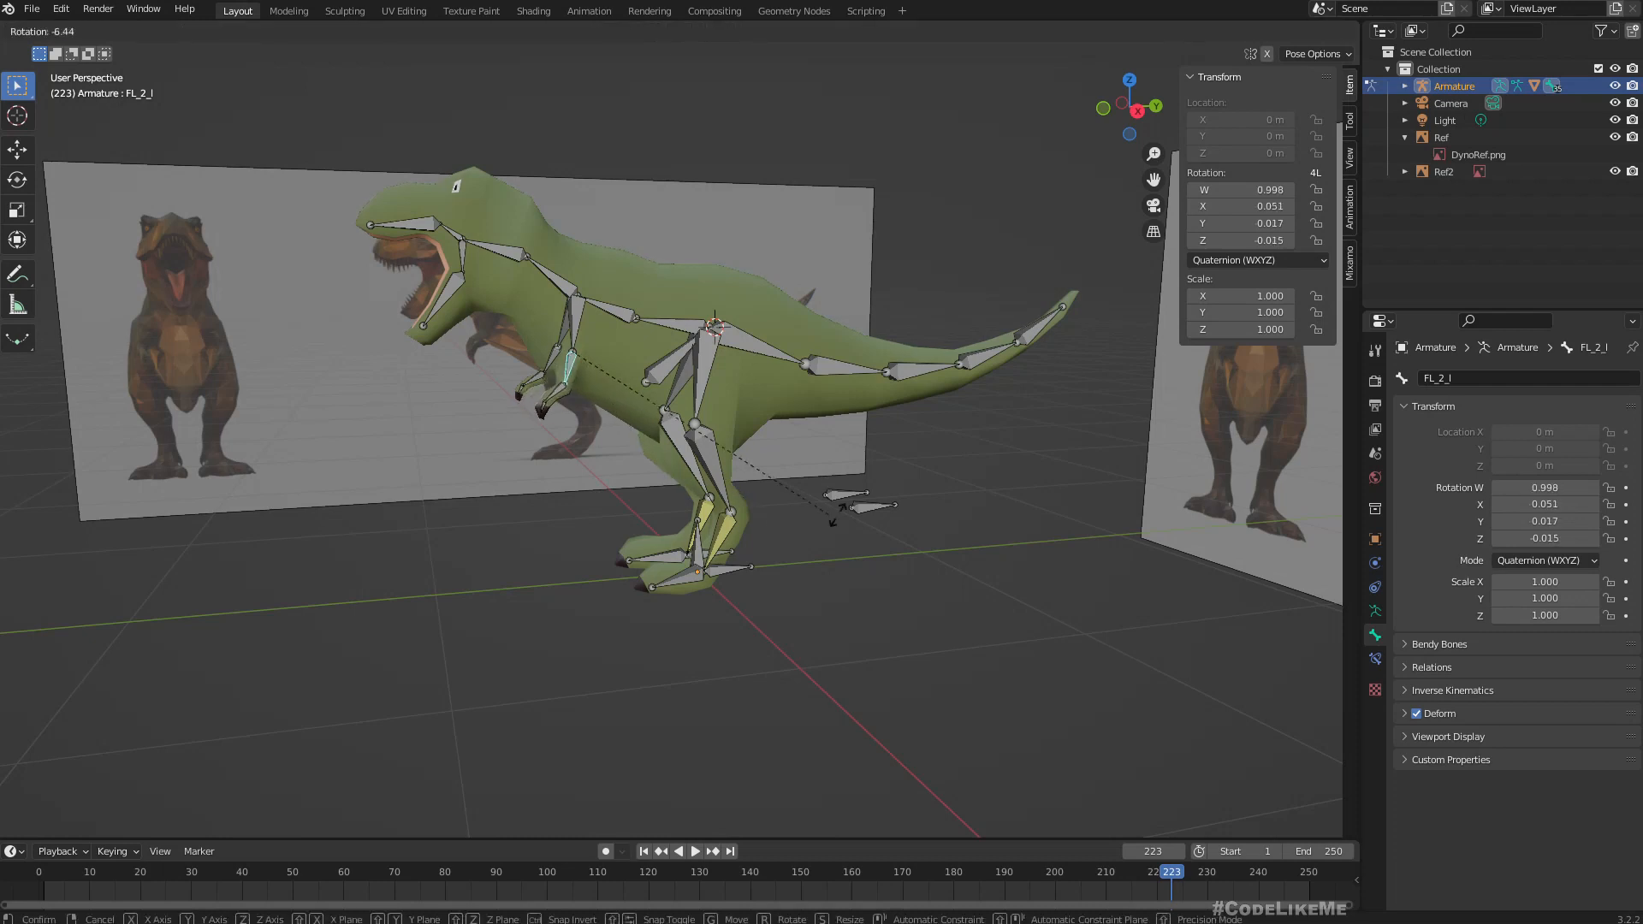
pyautogui.rightClick(926, 541)
pyautogui.moveTo(927, 541); pyautogui.dragTo(846, 527, button='middle')
pyautogui.scroll(-2, 865, 529)
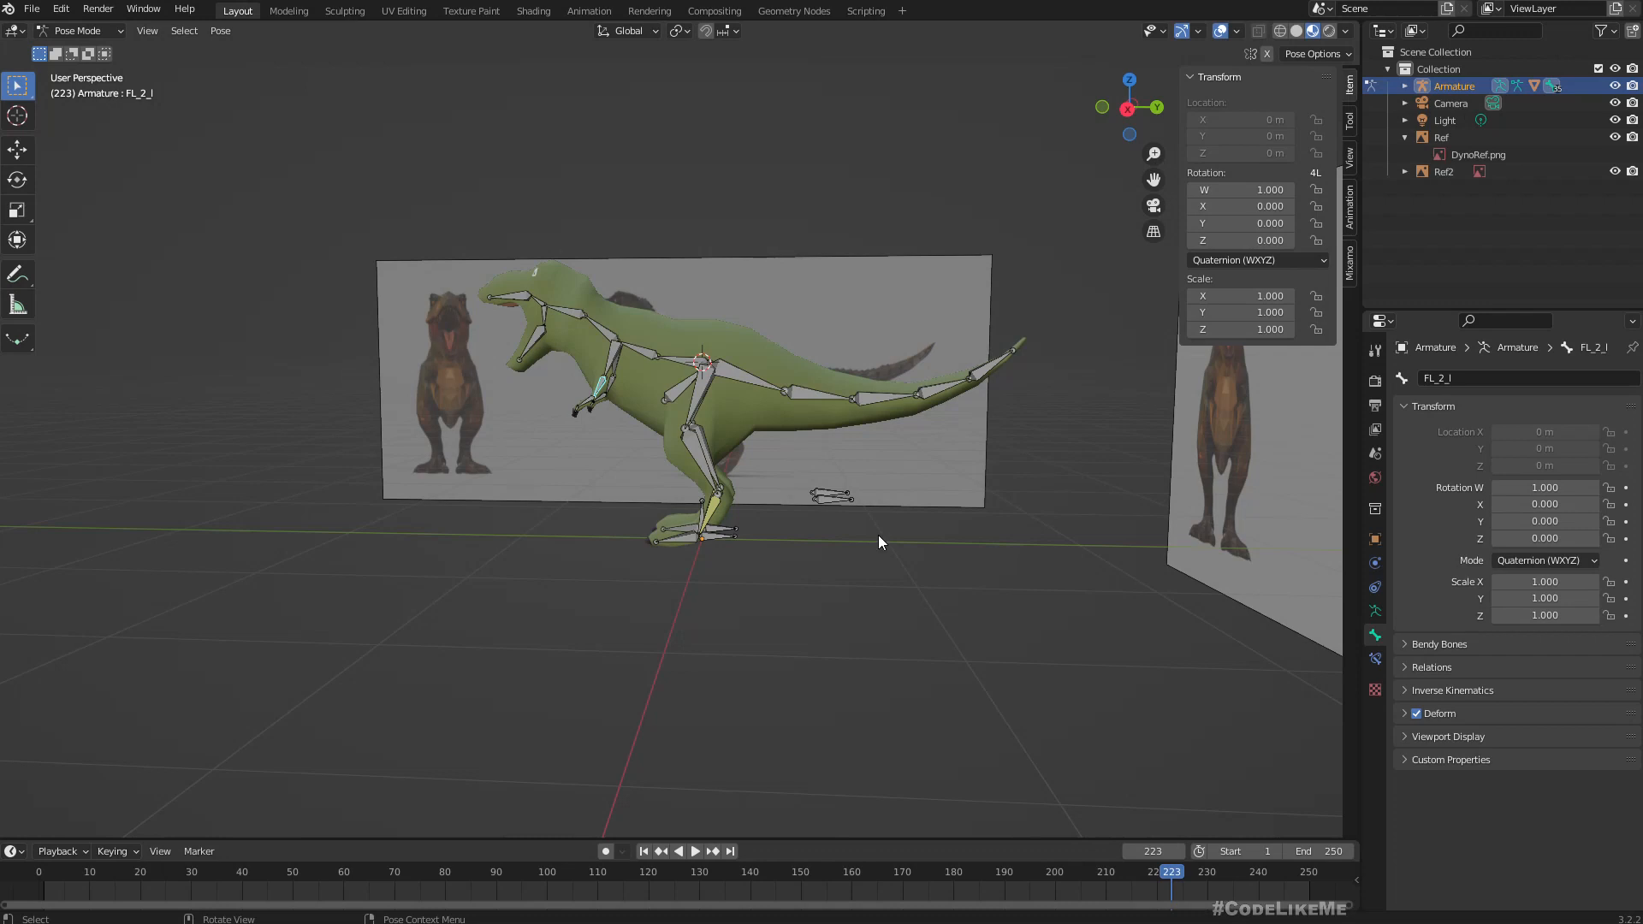
# Try moving the left foot's IK target bone BL_Target_l in the perspective view, cancelling the move.
pyautogui.scroll(2, 787, 531)
pyautogui.scroll(-1, 824, 543)
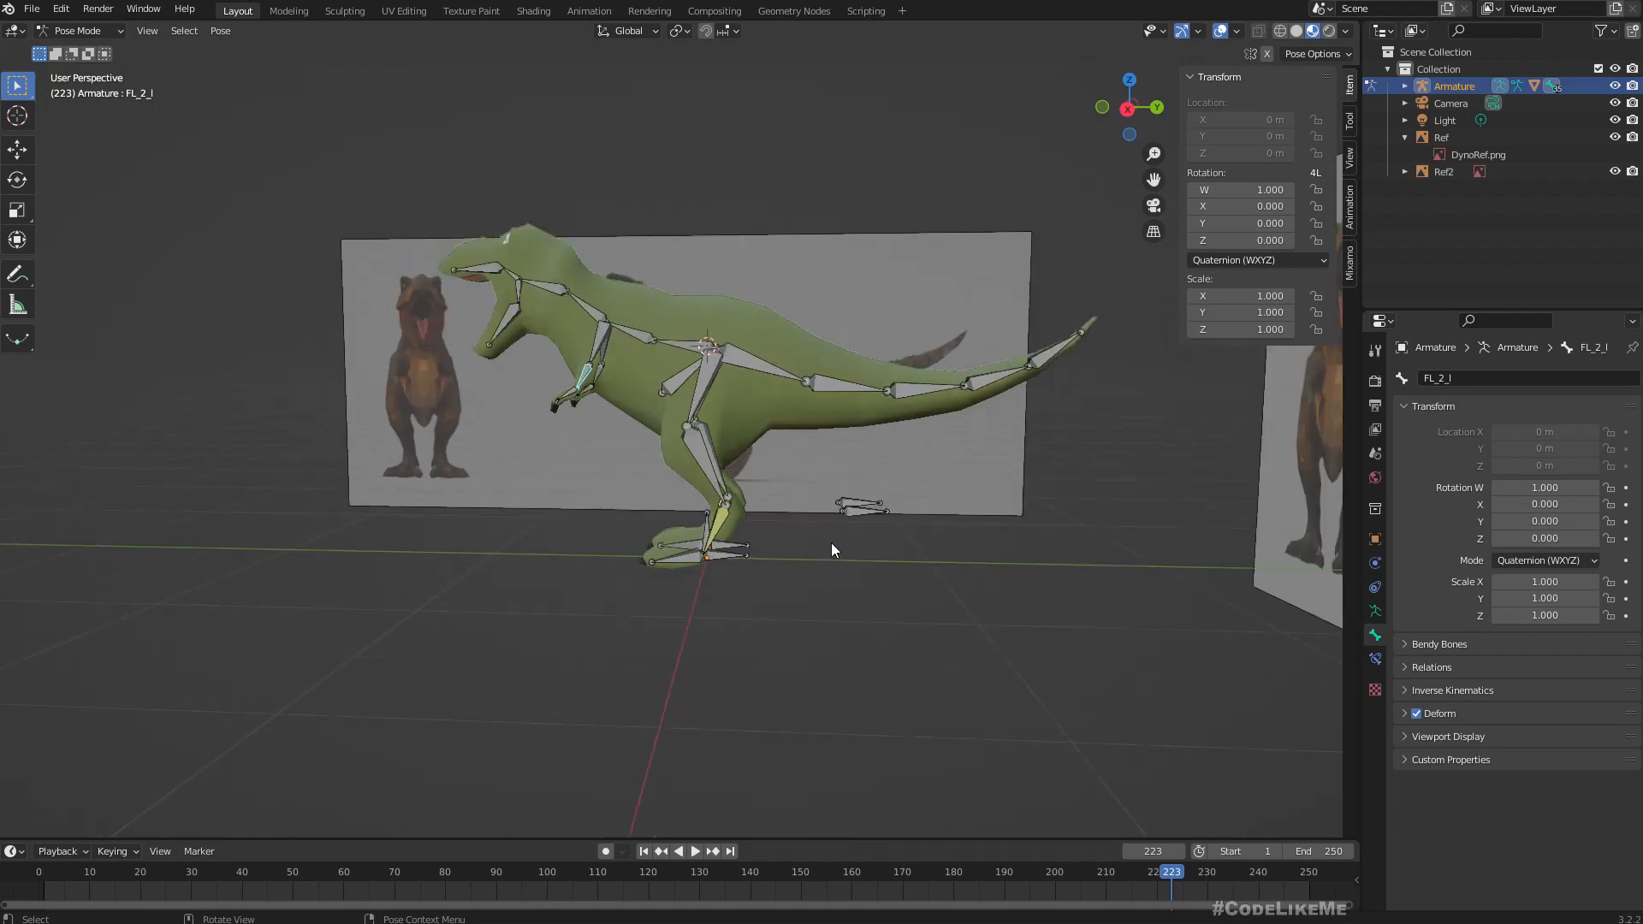
pyautogui.moveTo(870, 462); pyautogui.dragTo(707, 464, button='middle')
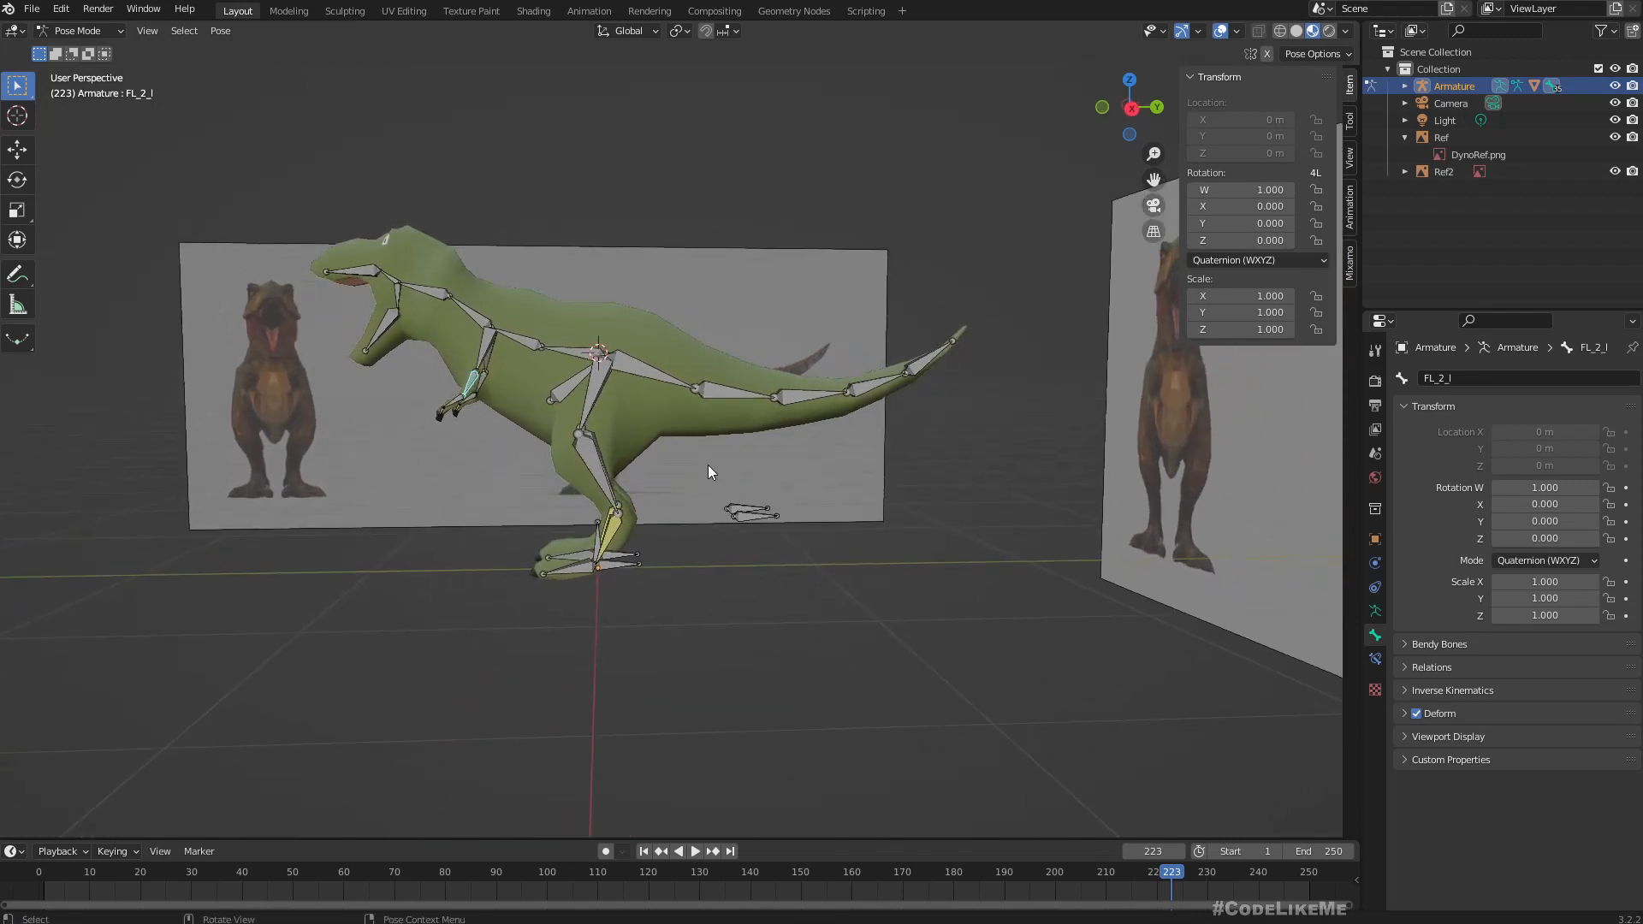
pyautogui.click(615, 568)
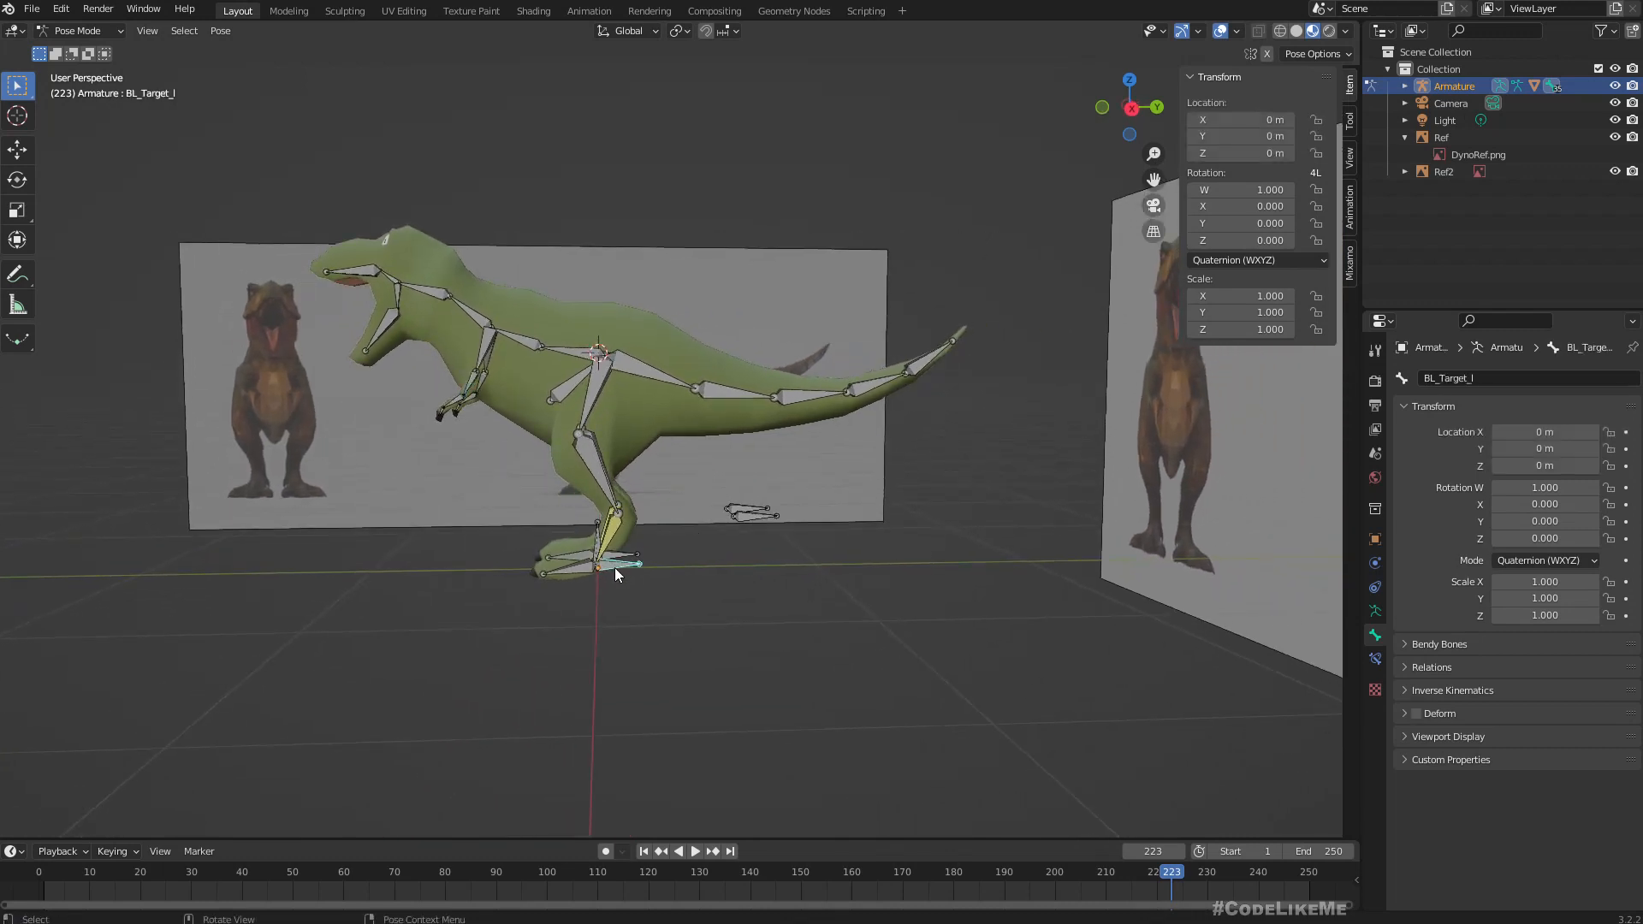
pyautogui.press('g')
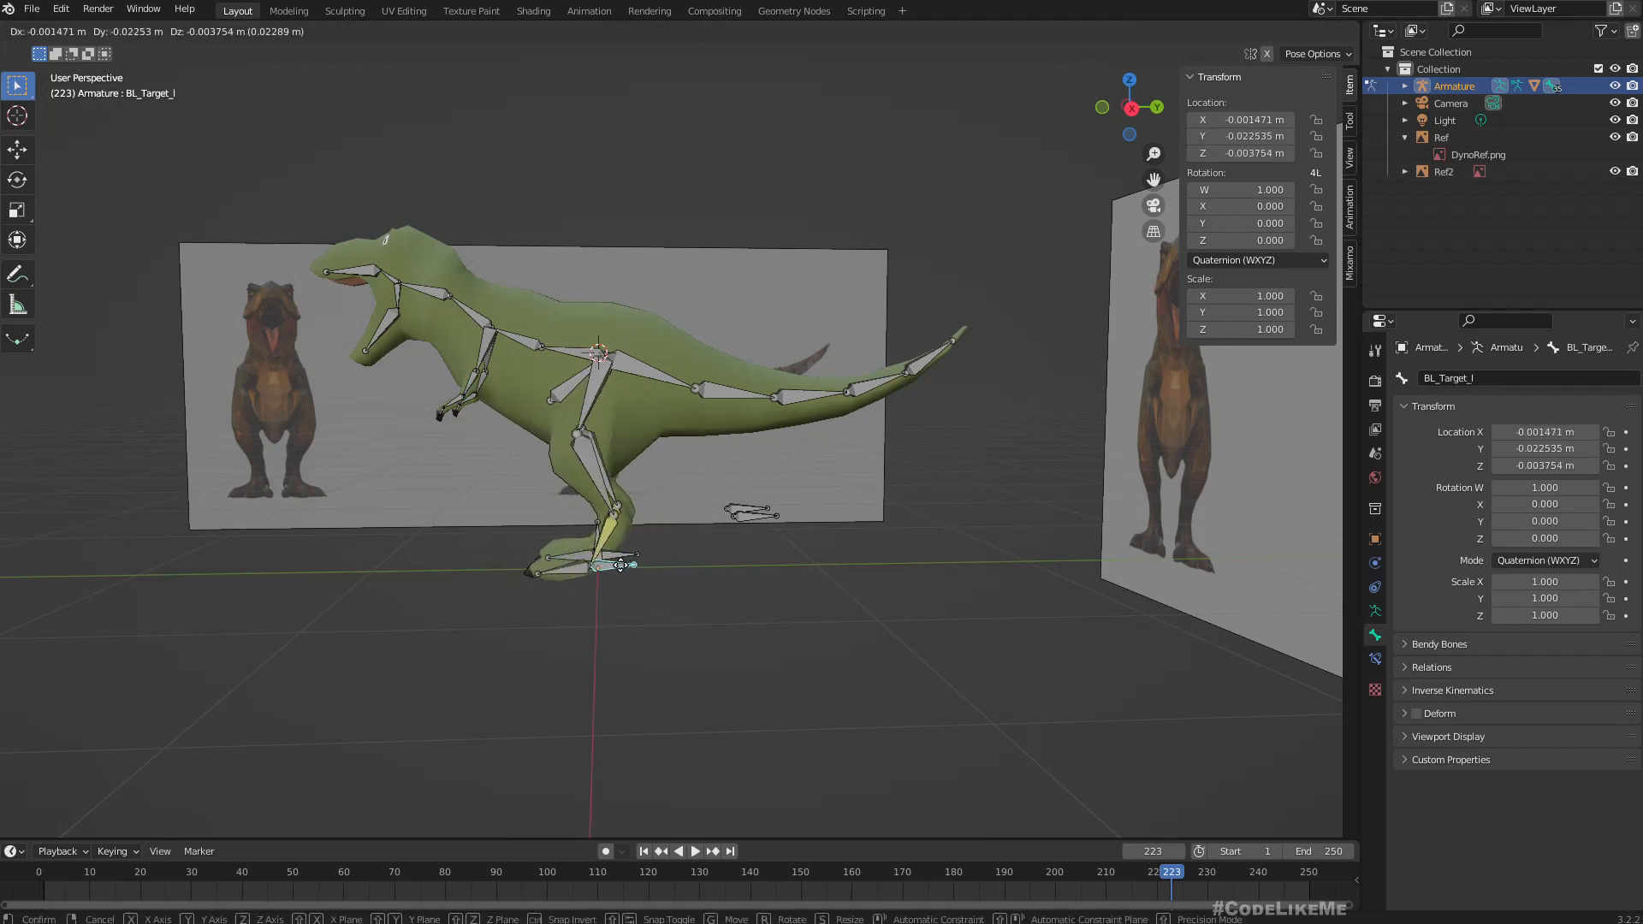
pyautogui.press('Escape')
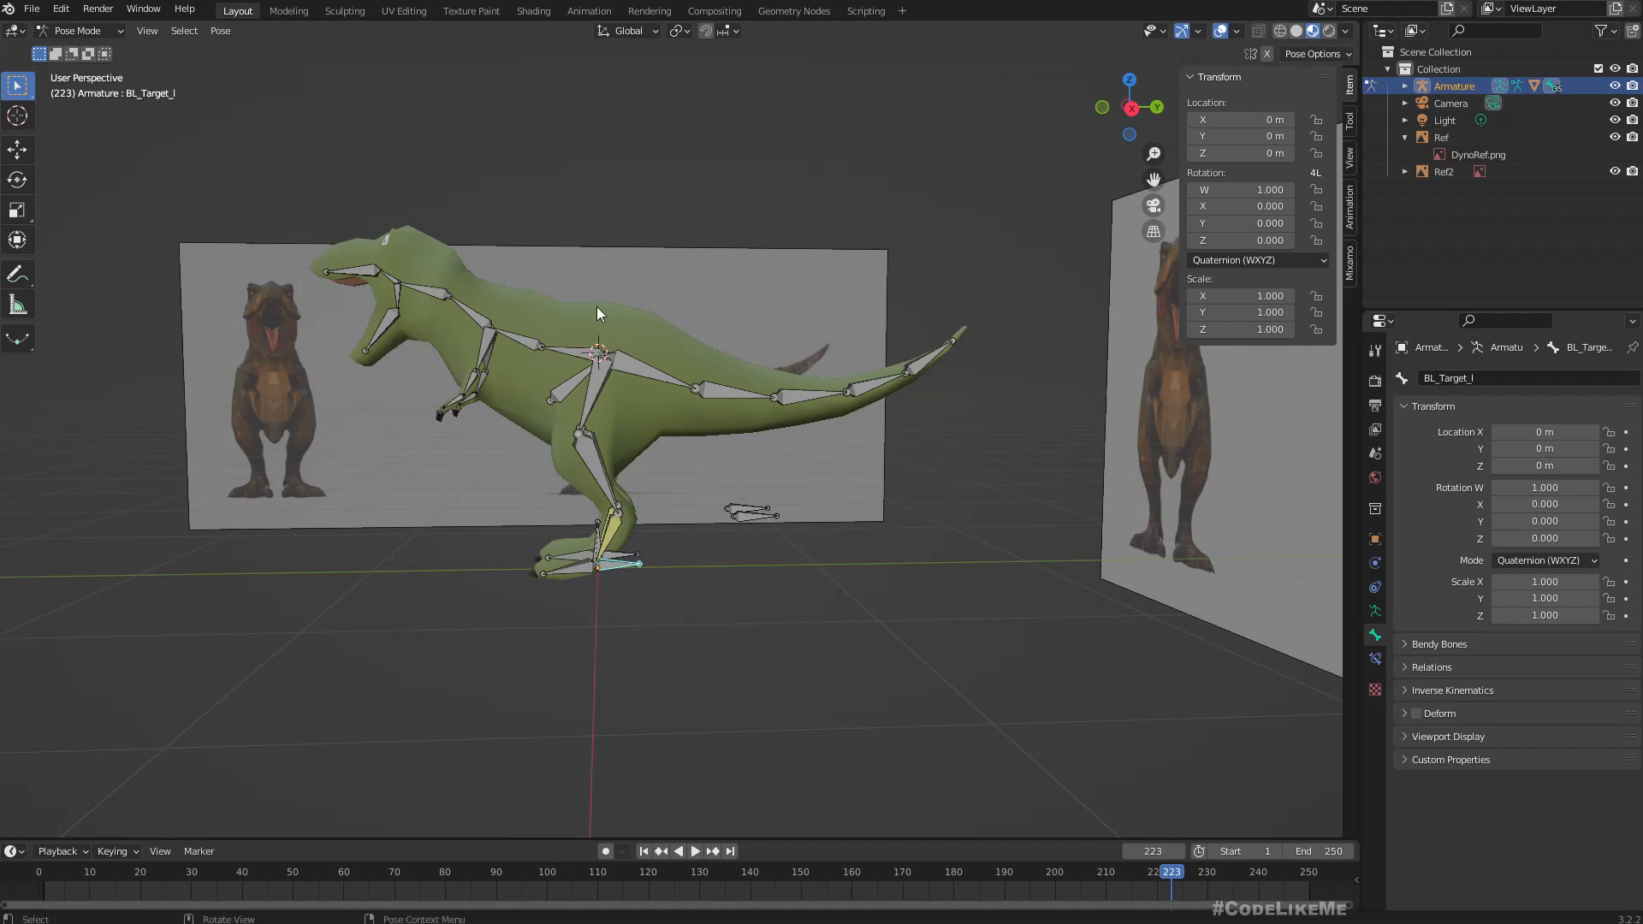
# Leave Pose Mode for Object Mode, select the TRex mesh and open it in Edit Mode.
pyautogui.click(101, 32)
pyautogui.click(91, 55)
pyautogui.click(525, 313)
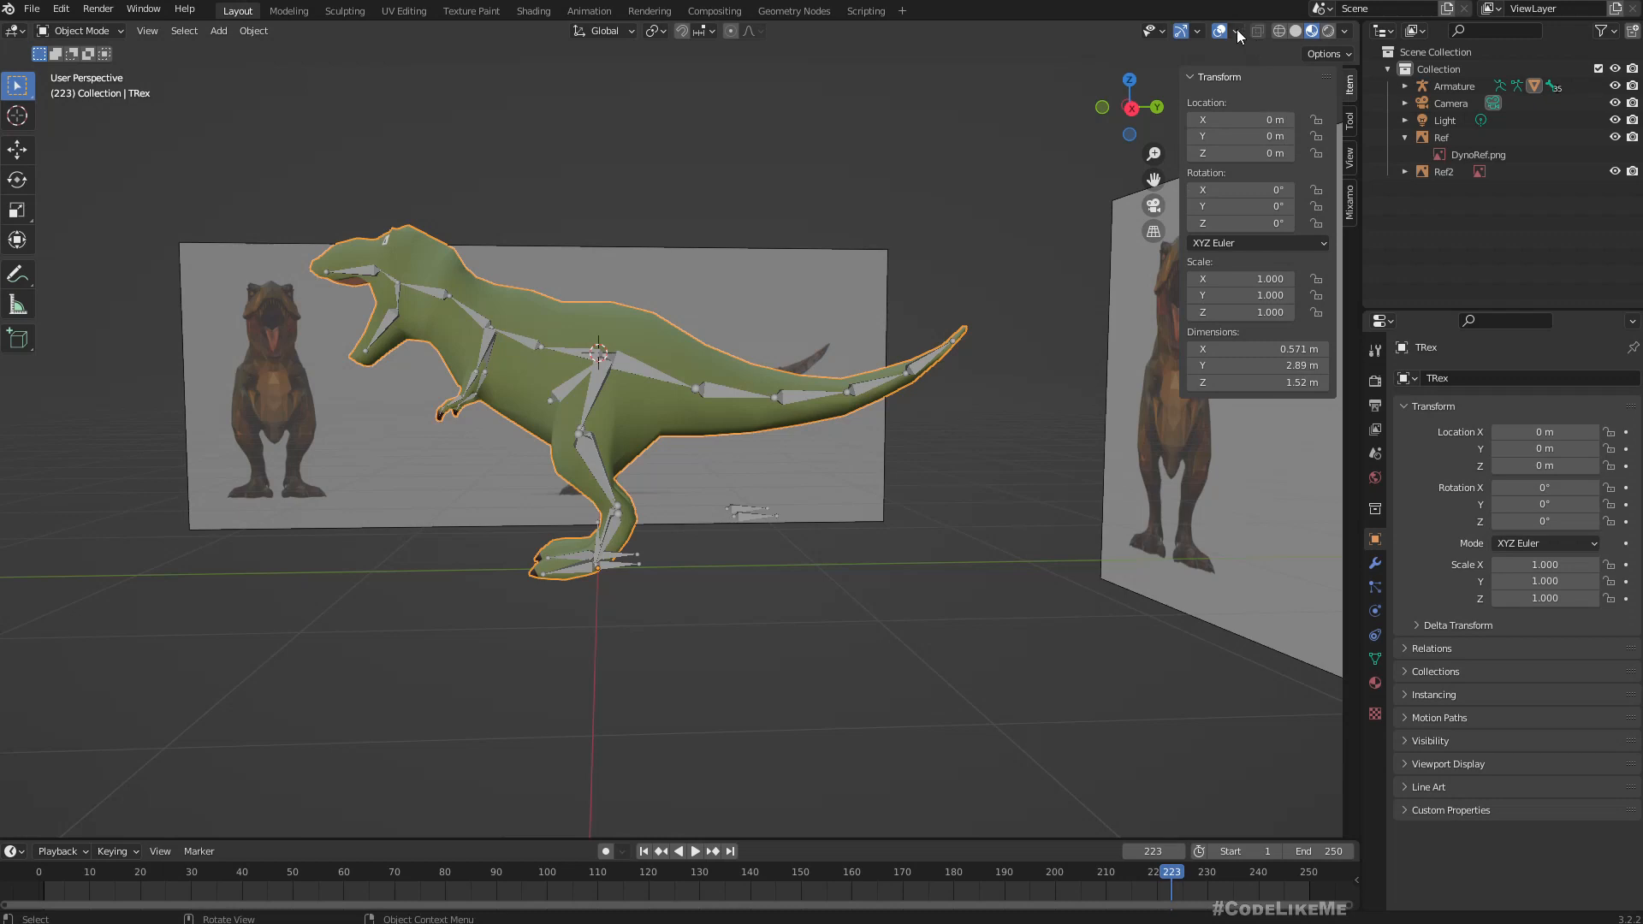
pyautogui.click(1199, 30)
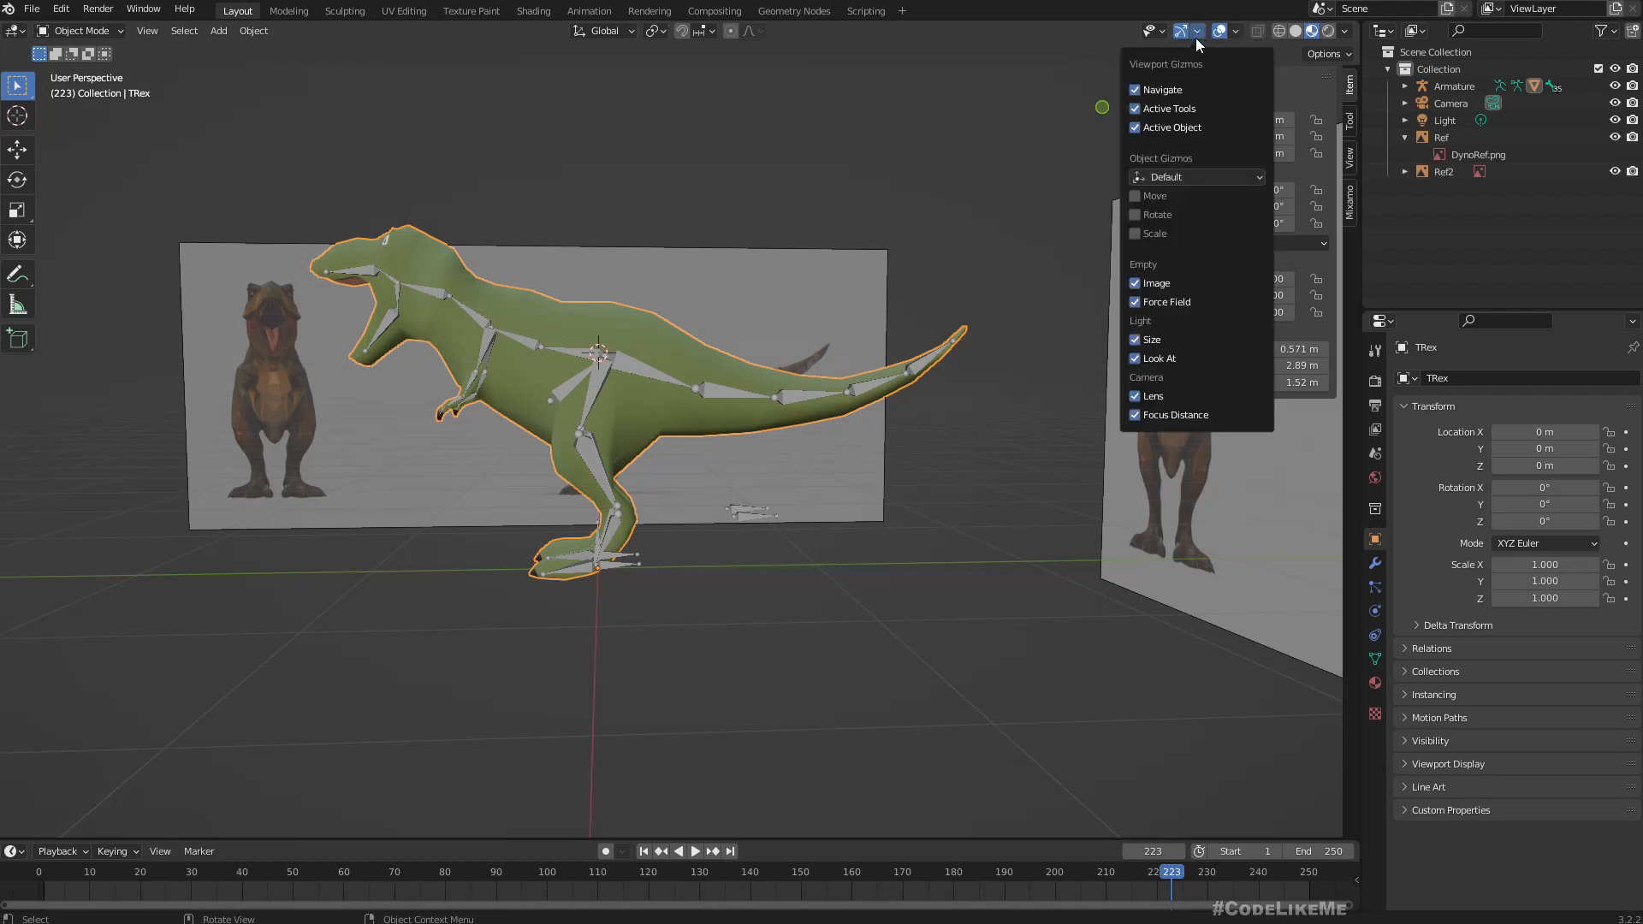
pyautogui.moveTo(669, 185); pyautogui.dragTo(683, 184, button='middle')
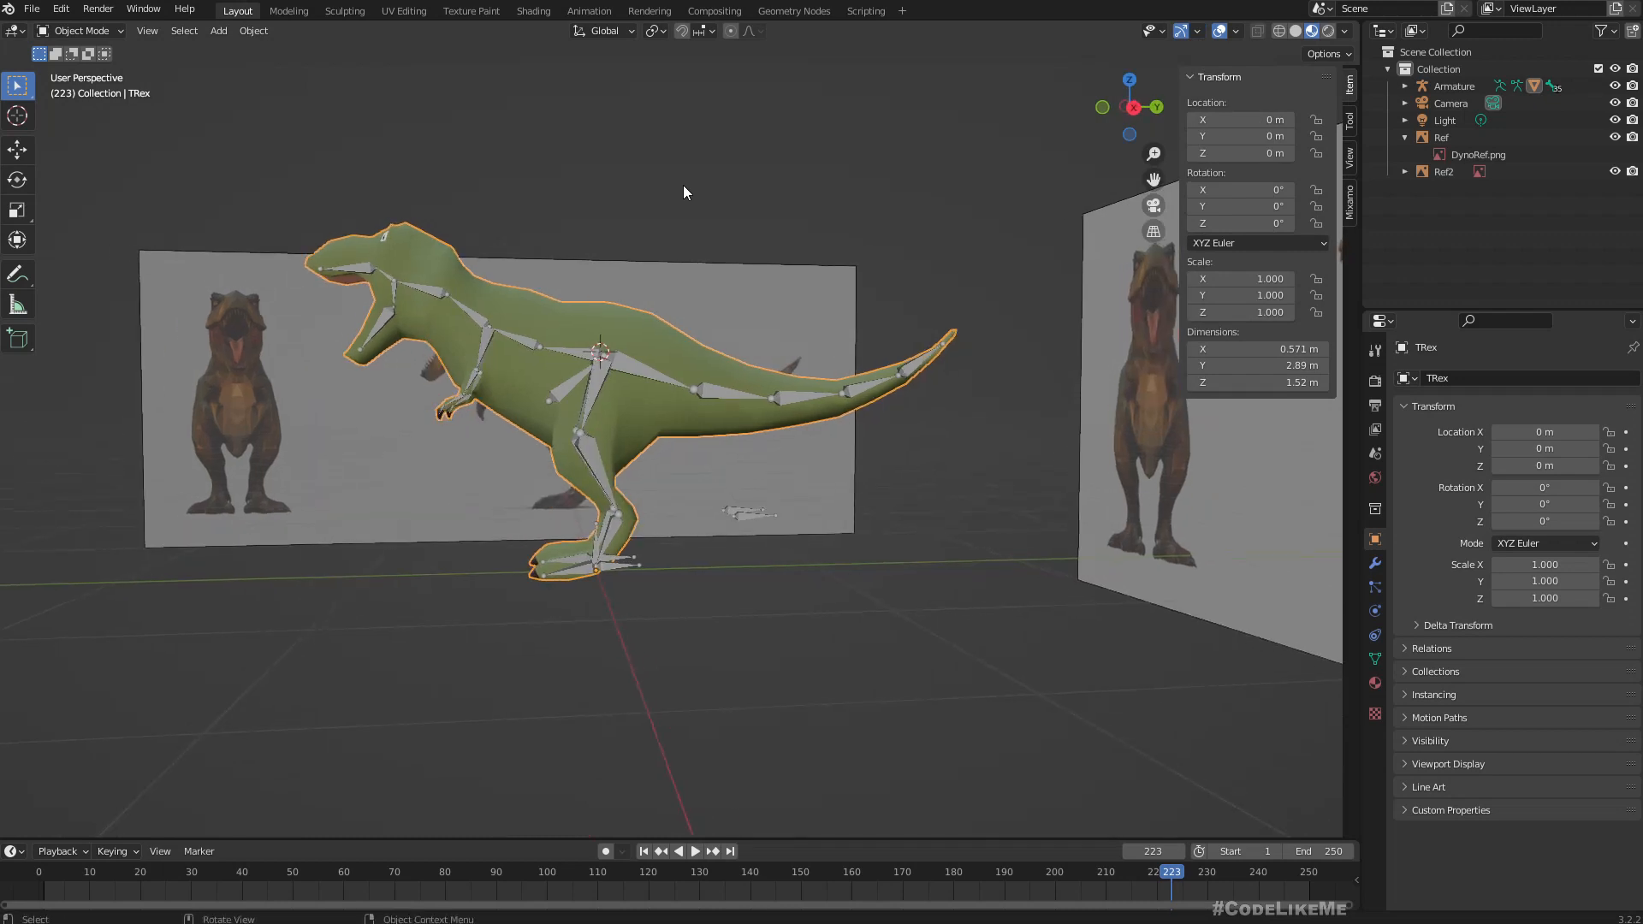
pyautogui.press('Tab')
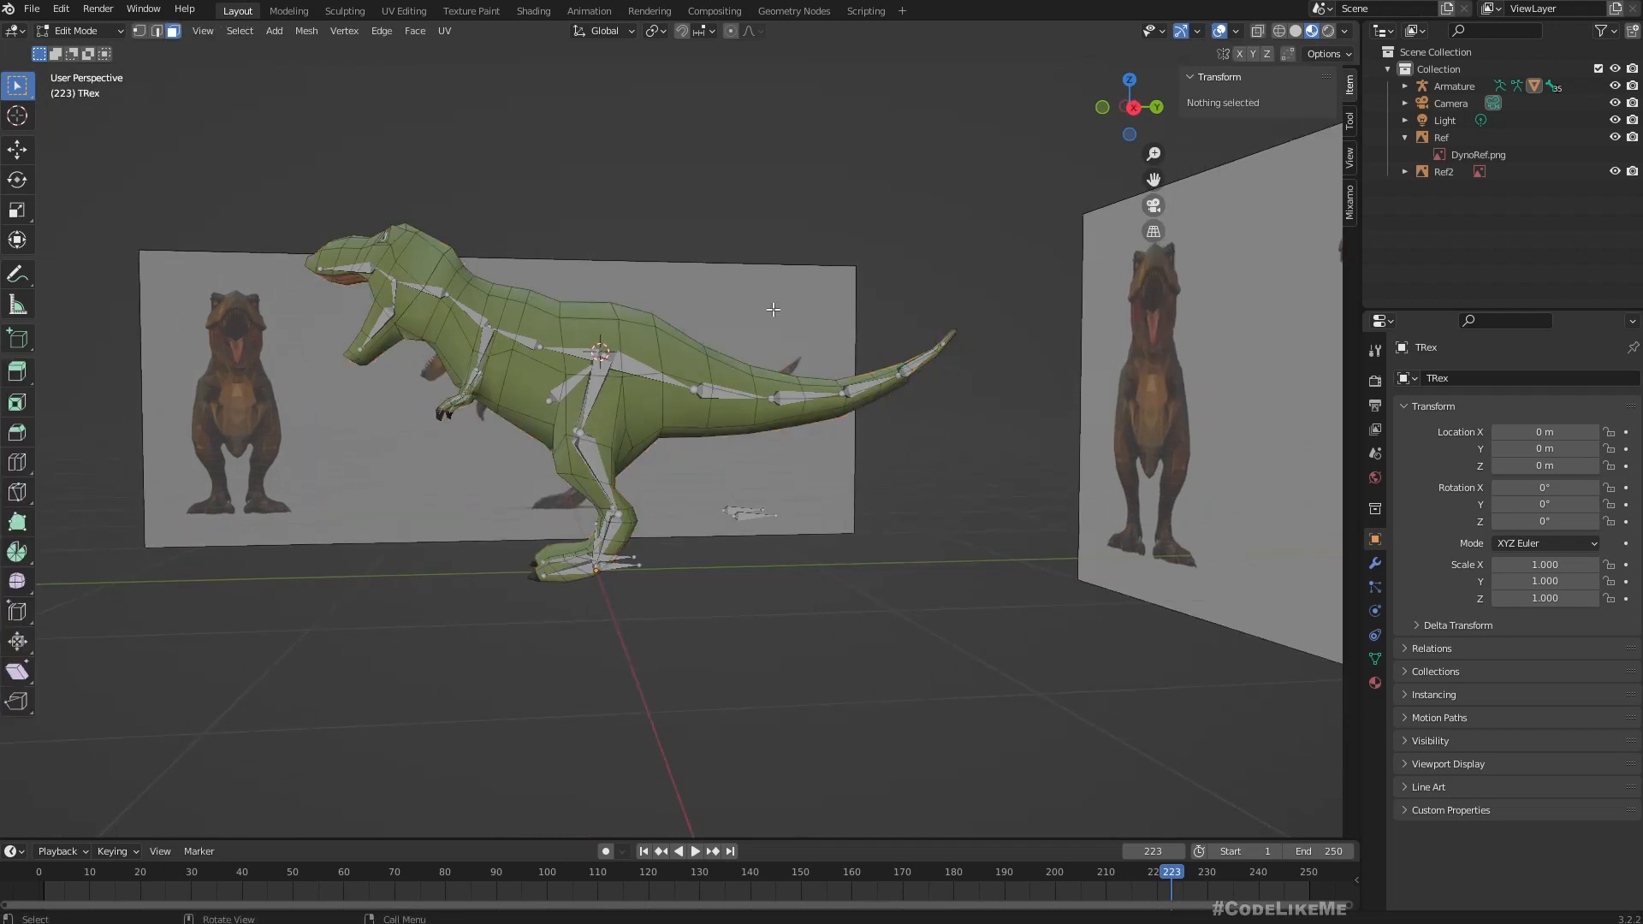
# Turn on the Face Orientation overlay and check the direction of the TRex mesh's normals.
pyautogui.click(1198, 31)
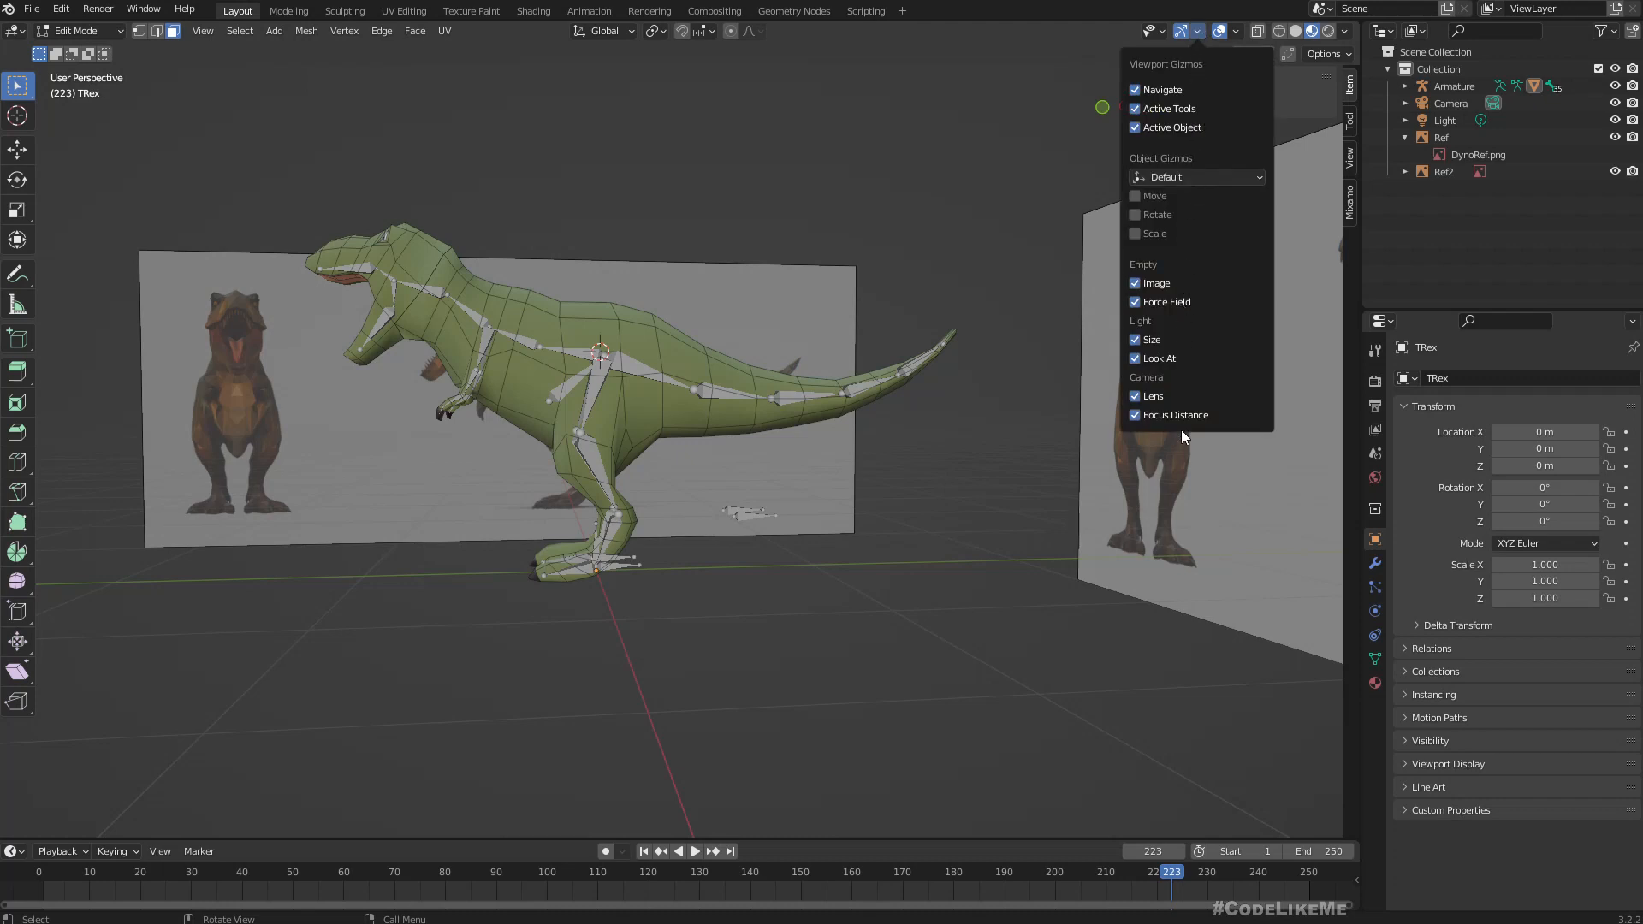
pyautogui.click(1237, 33)
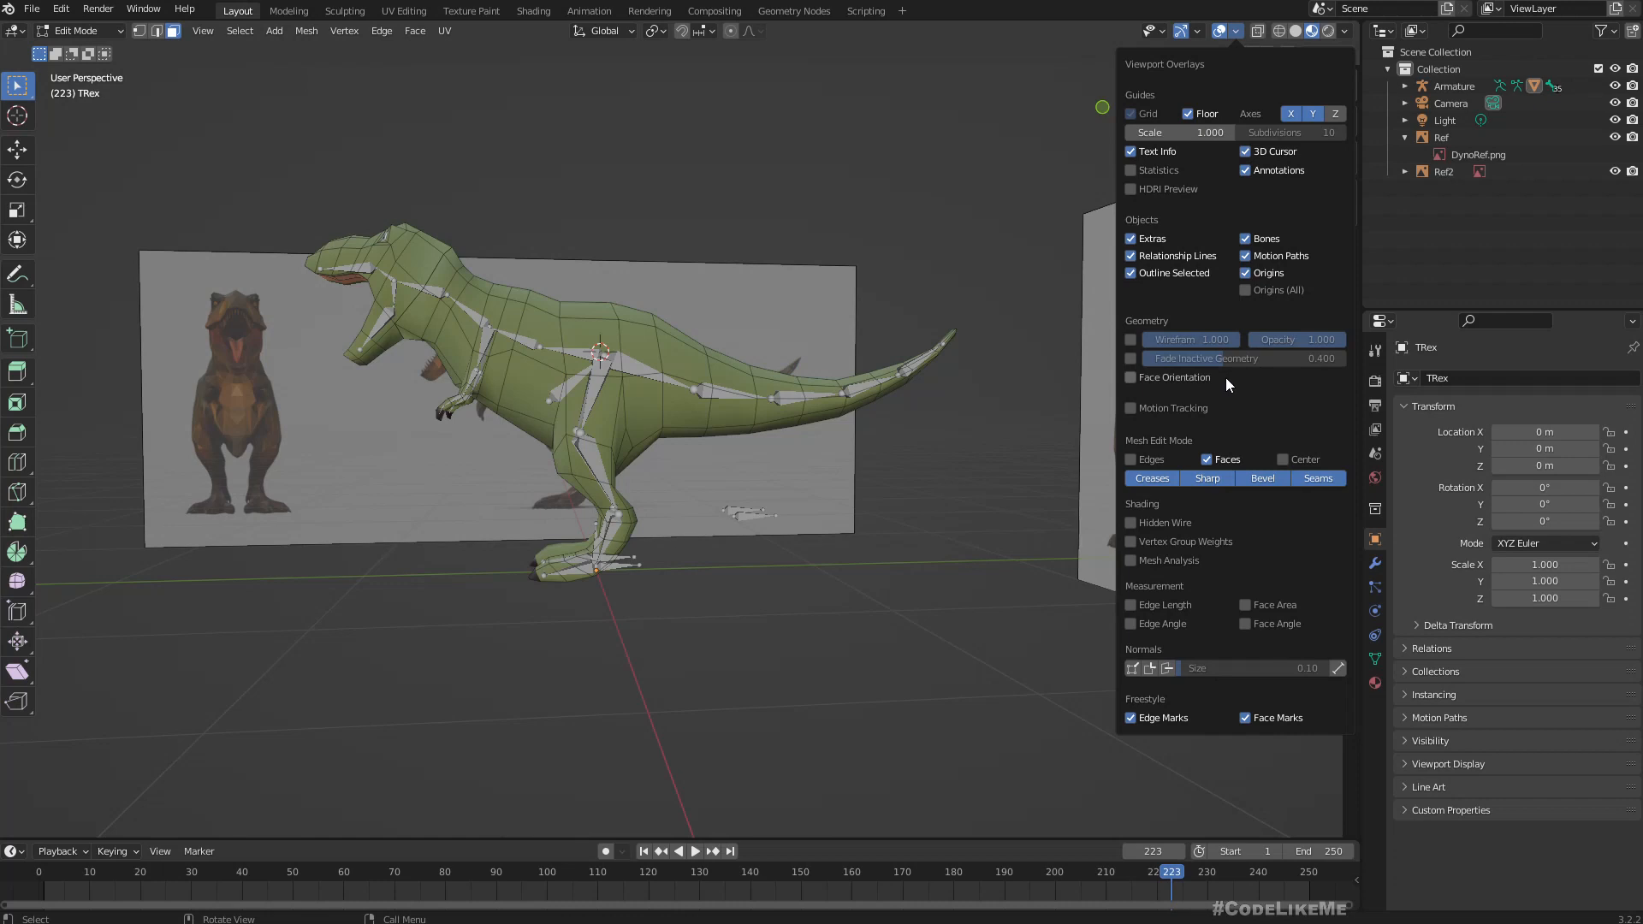
pyautogui.click(1164, 378)
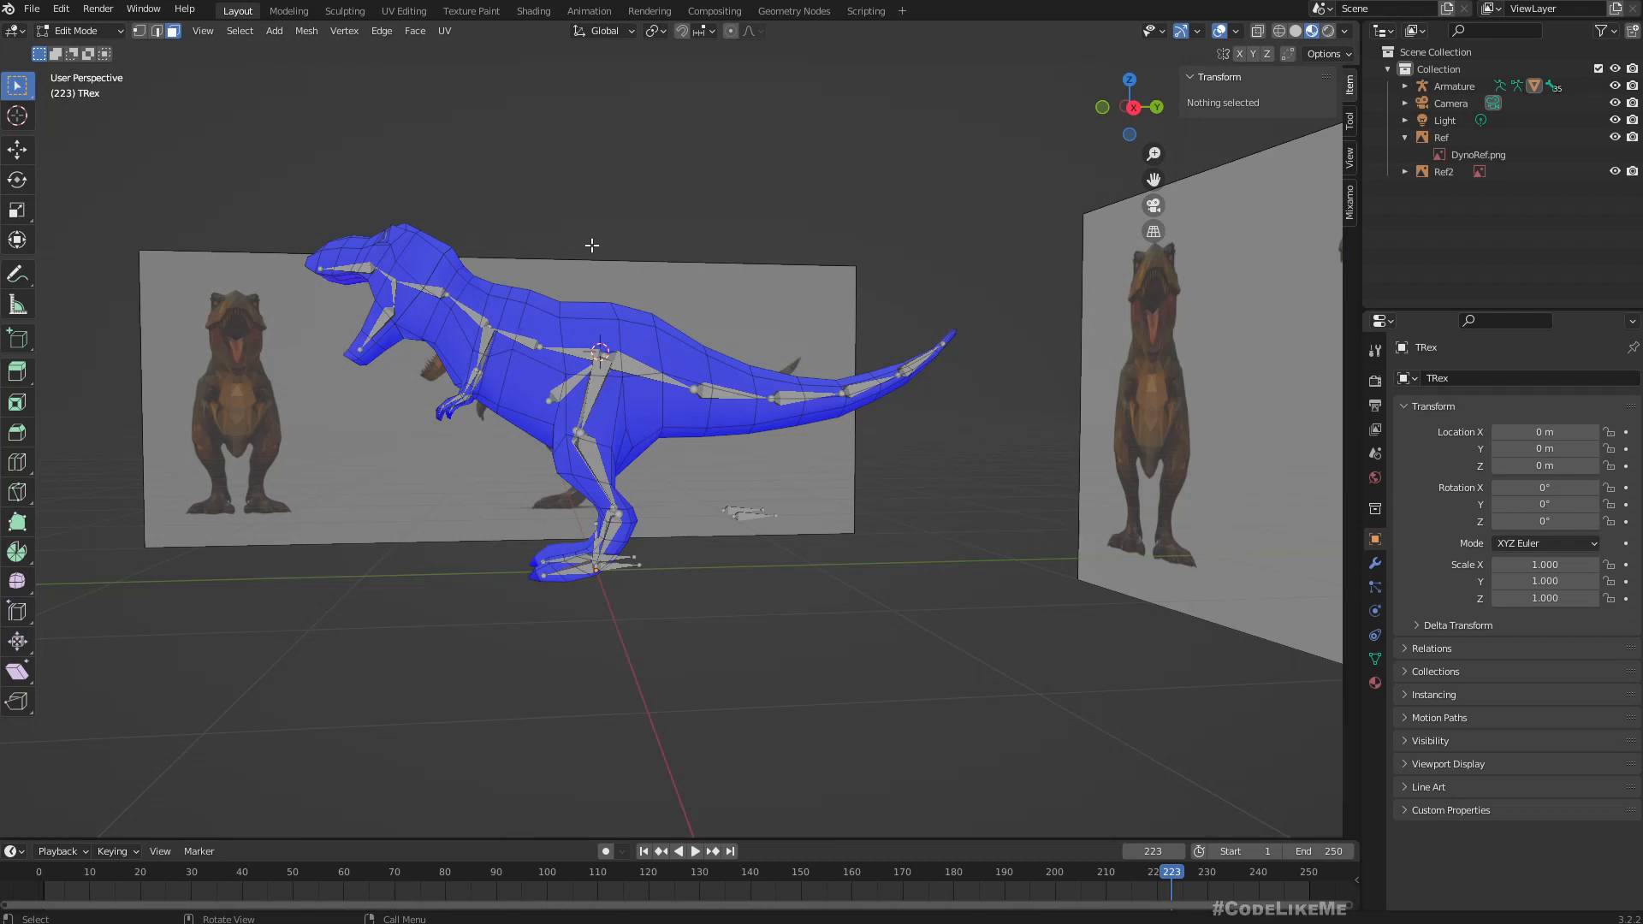
pyautogui.moveTo(575, 225); pyautogui.dragTo(632, 232, button='middle')
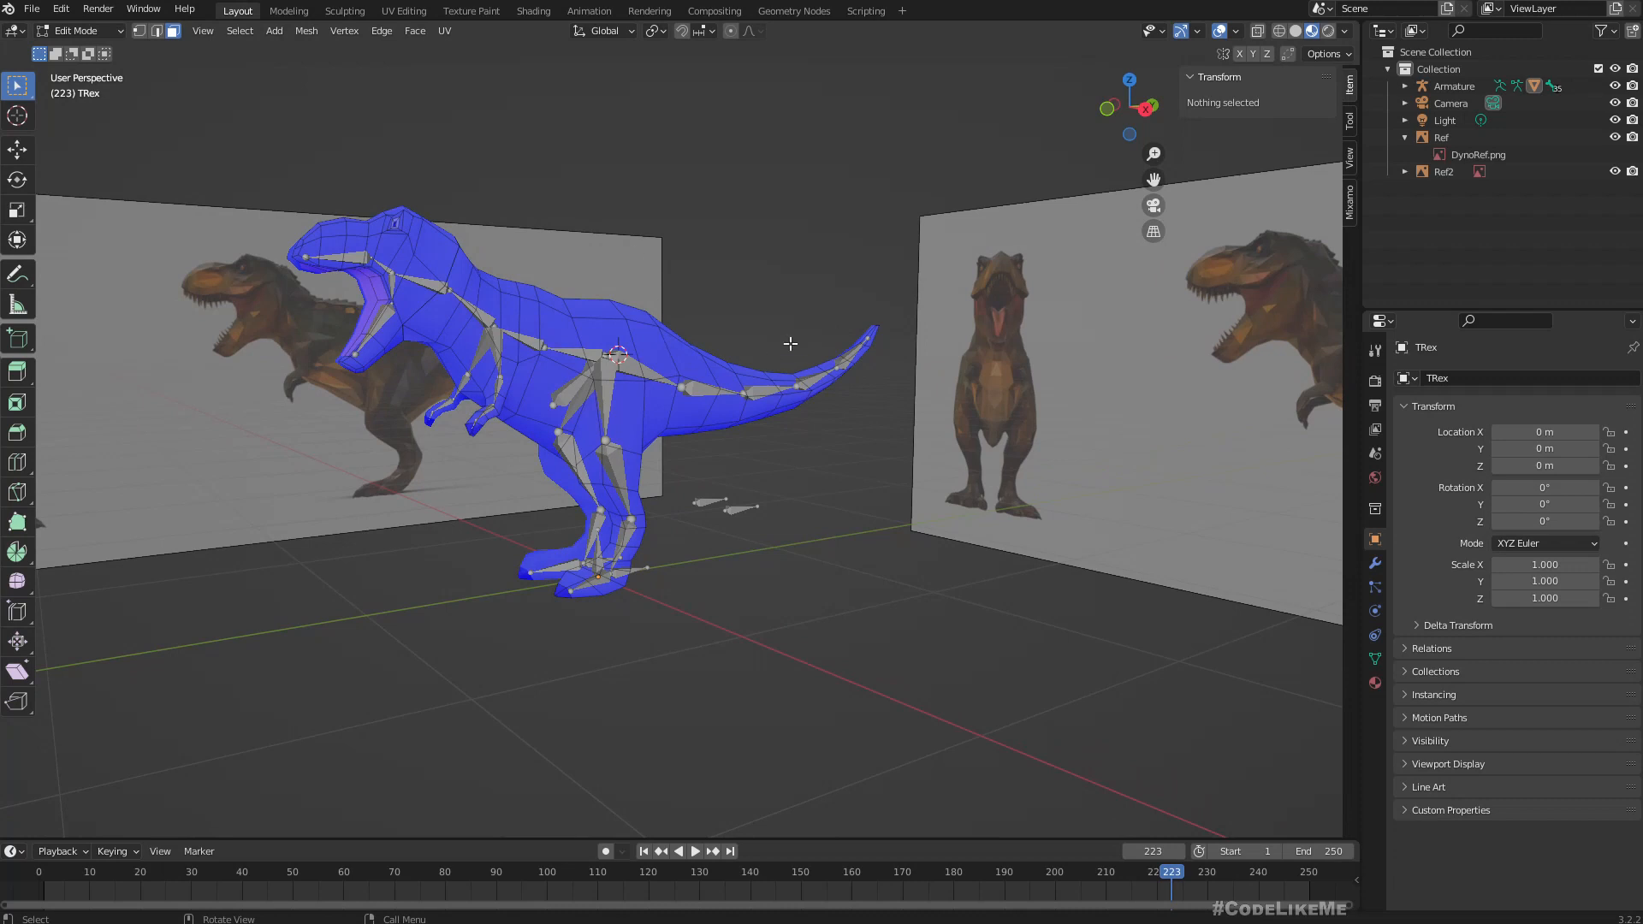
pyautogui.press('a')
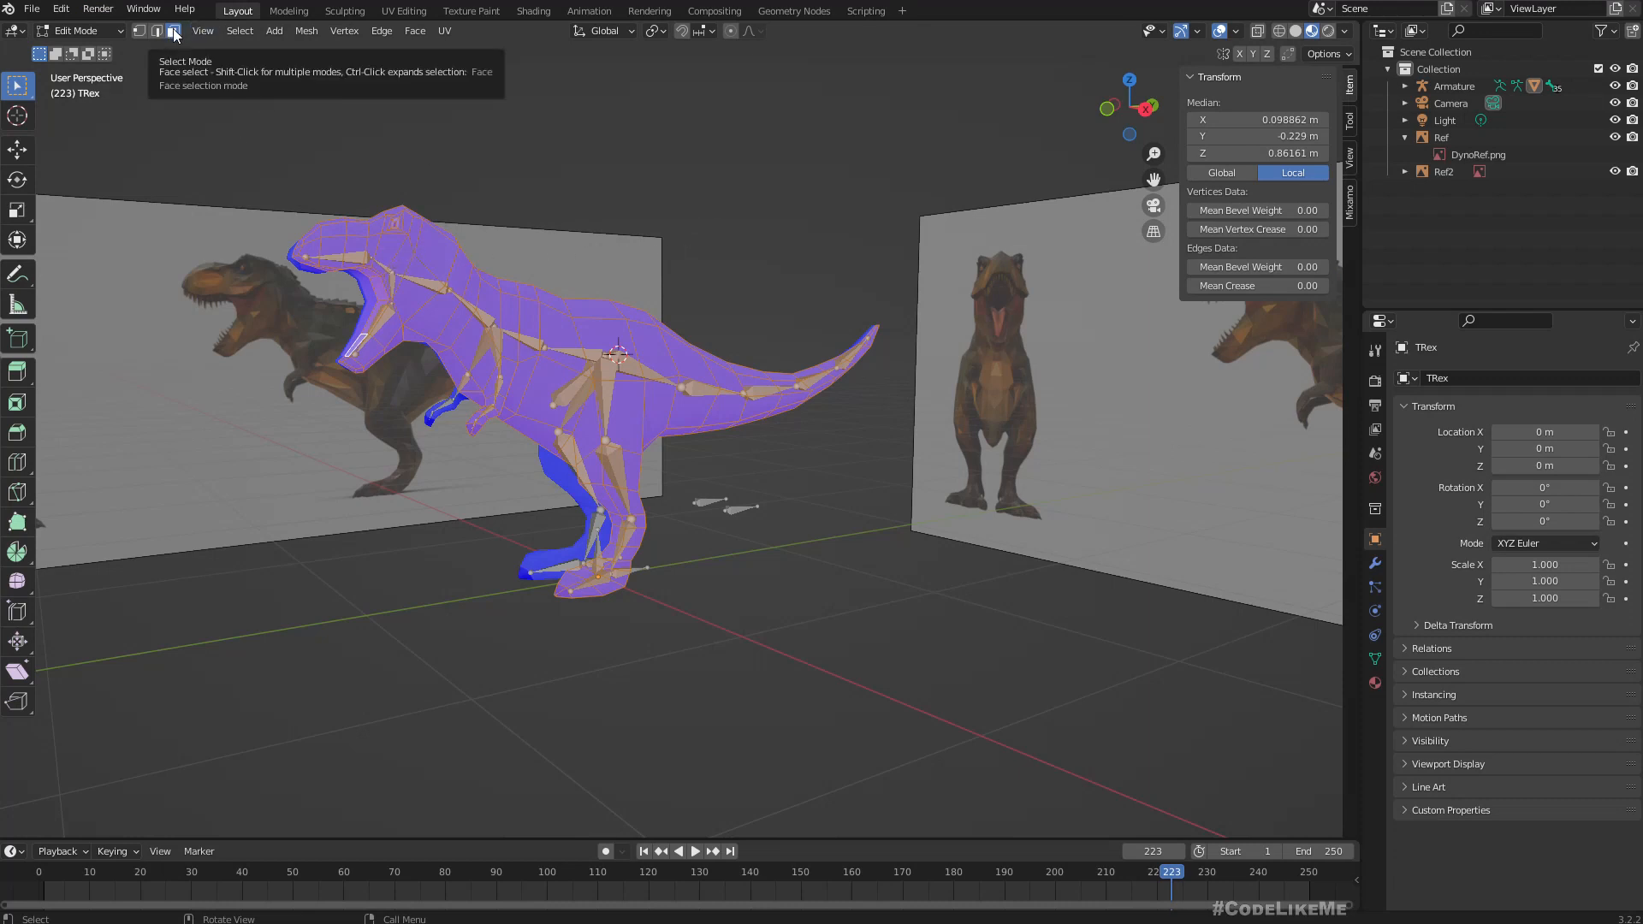
pyautogui.moveTo(783, 188); pyautogui.dragTo(770, 187, button='middle')
pyautogui.click(307, 31)
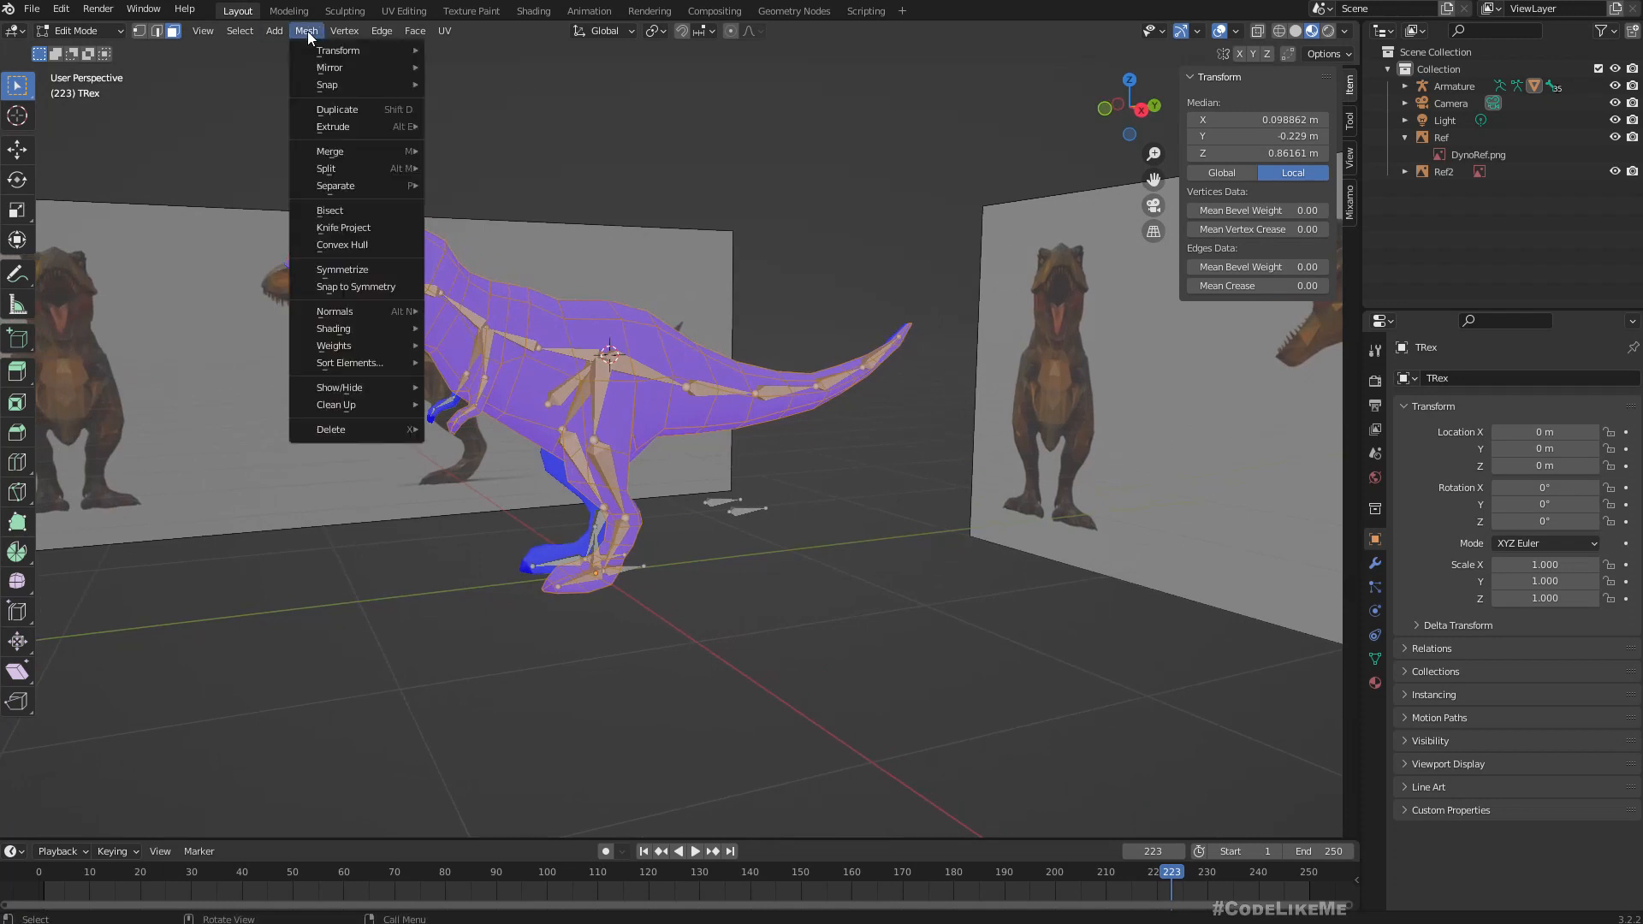
pyautogui.moveTo(370, 310)
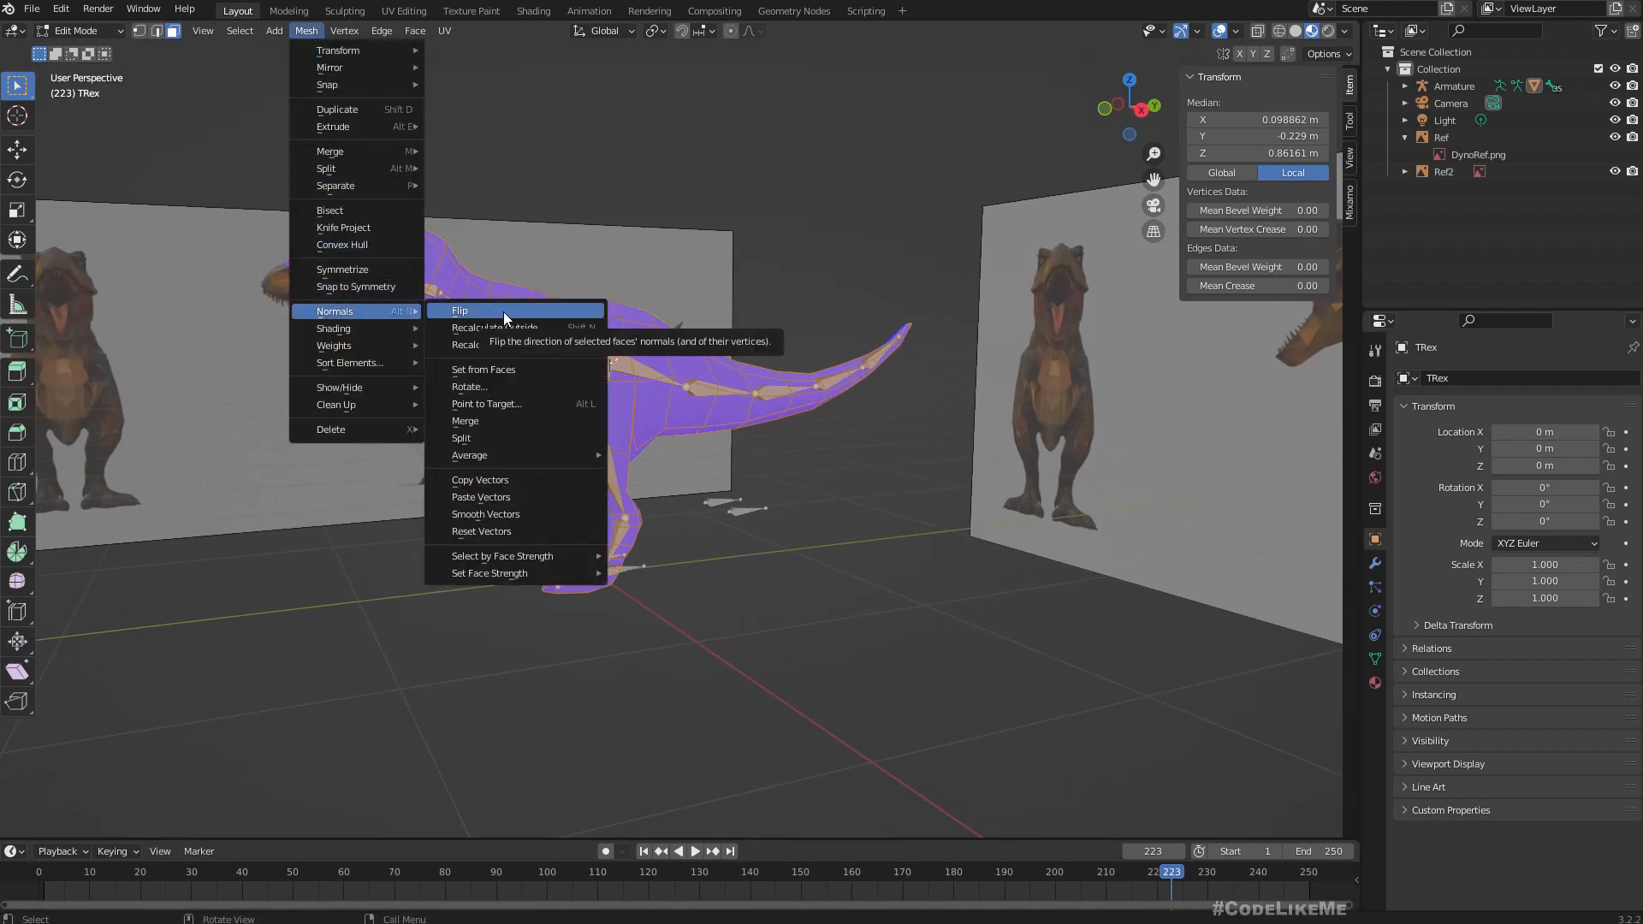
pyautogui.moveTo(677, 182); pyautogui.dragTo(668, 166, button='middle')
pyautogui.click(669, 166)
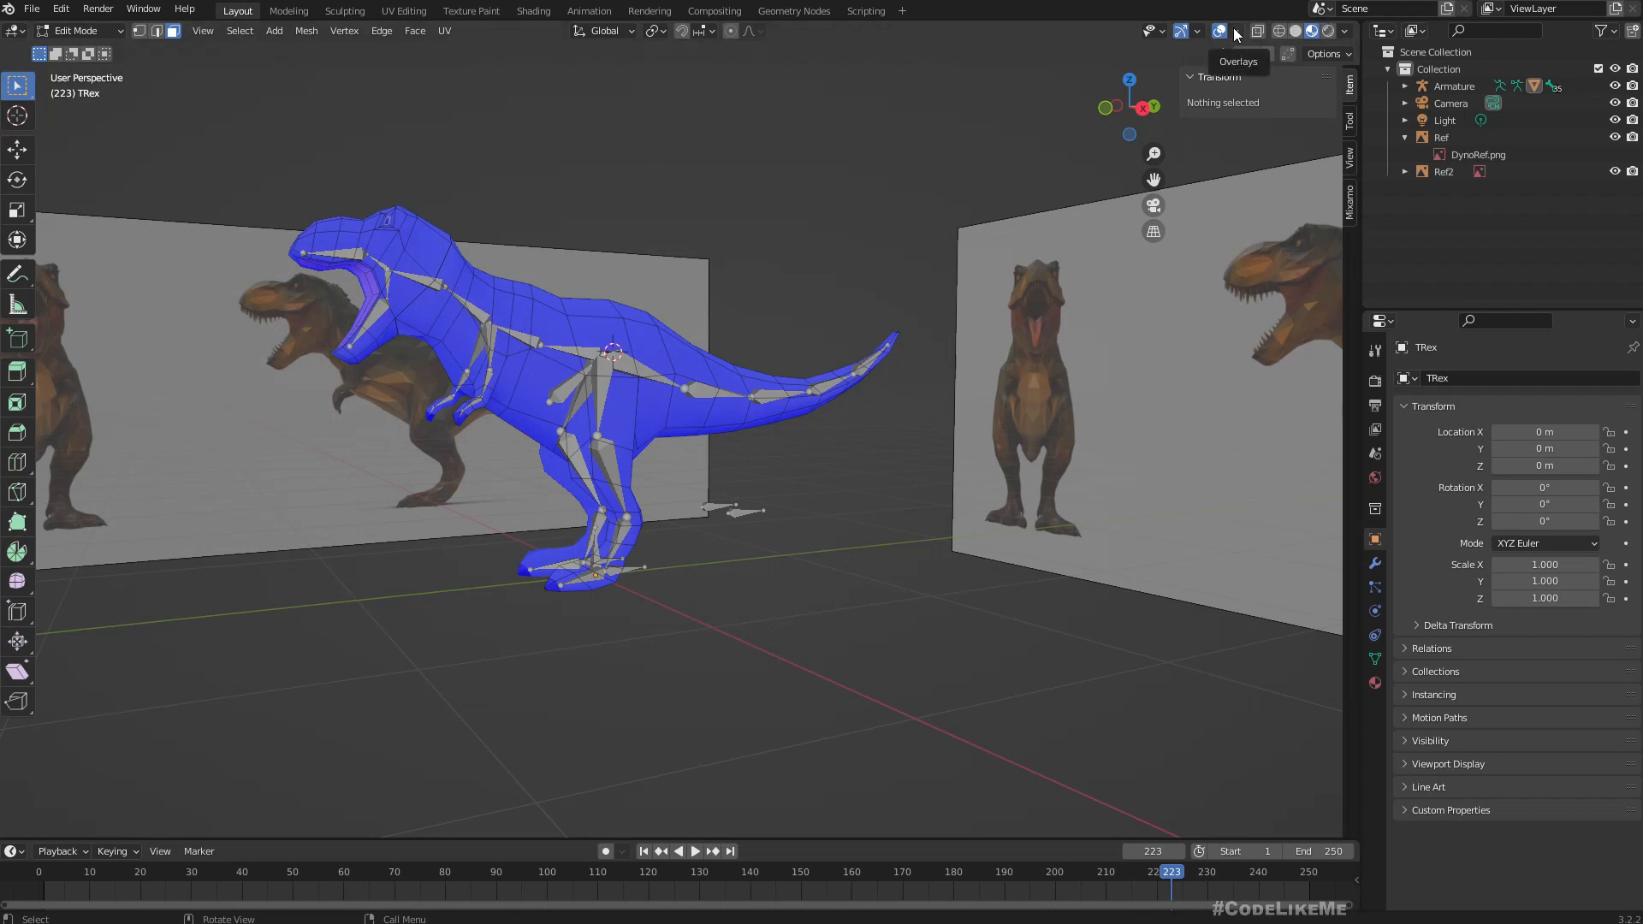
pyautogui.moveTo(899, 181); pyautogui.dragTo(885, 183, button='middle')
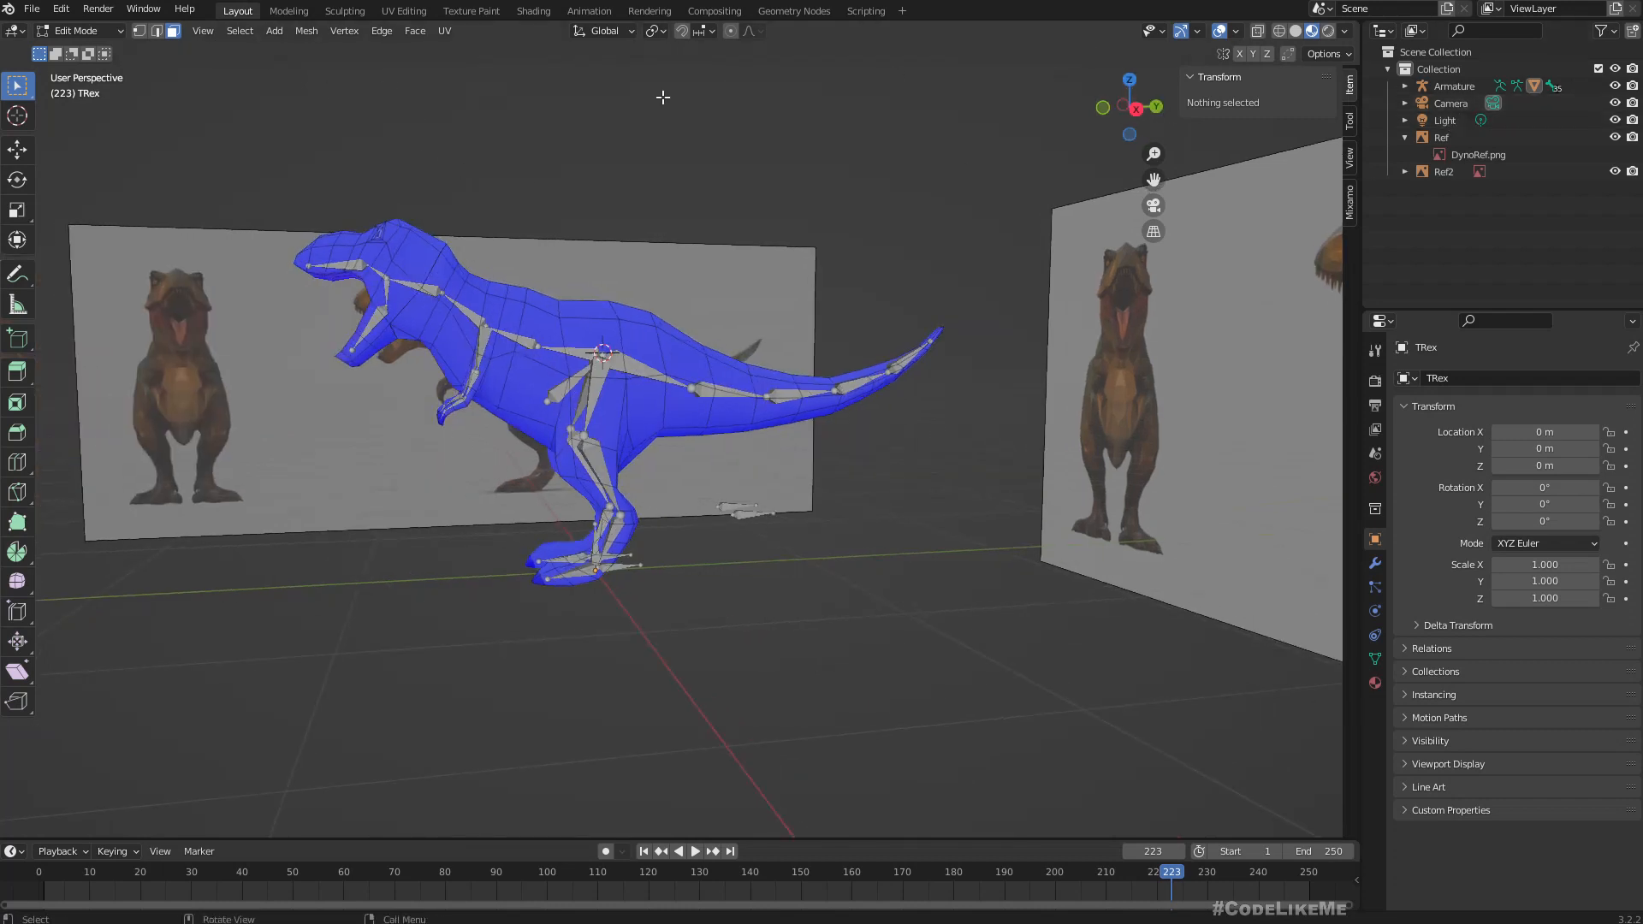
# Return to Object Mode and parent the TRex mesh to the armature again with automatic weights, then clear the selection.
pyautogui.click(54, 33)
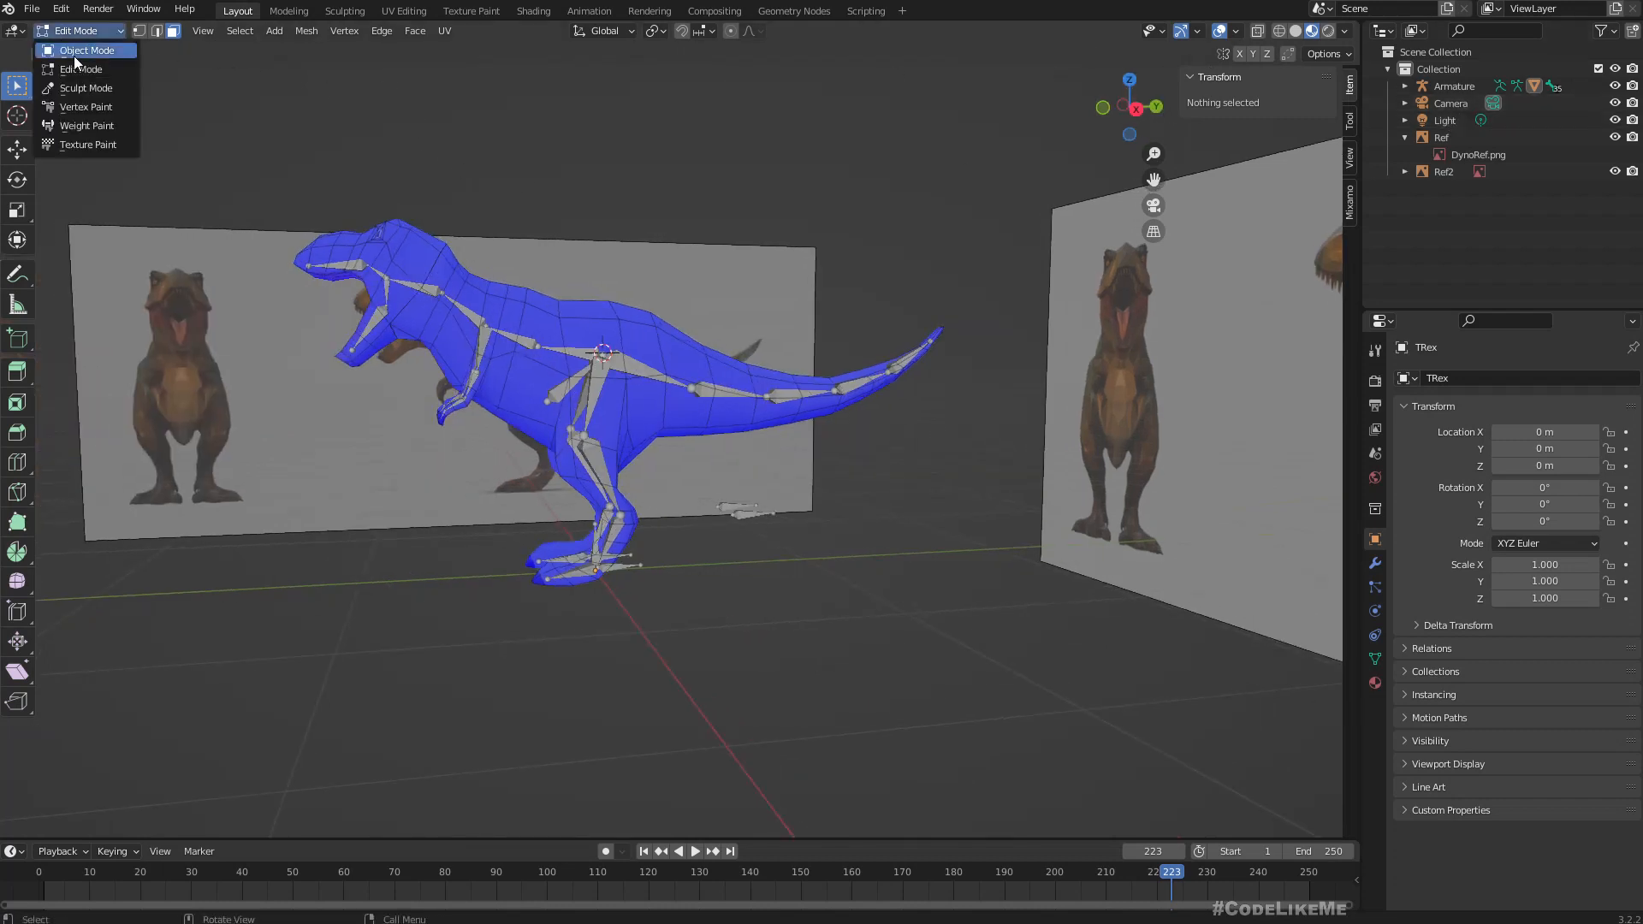
pyautogui.click(73, 55)
pyautogui.moveTo(582, 342); pyautogui.dragTo(587, 340, button='middle')
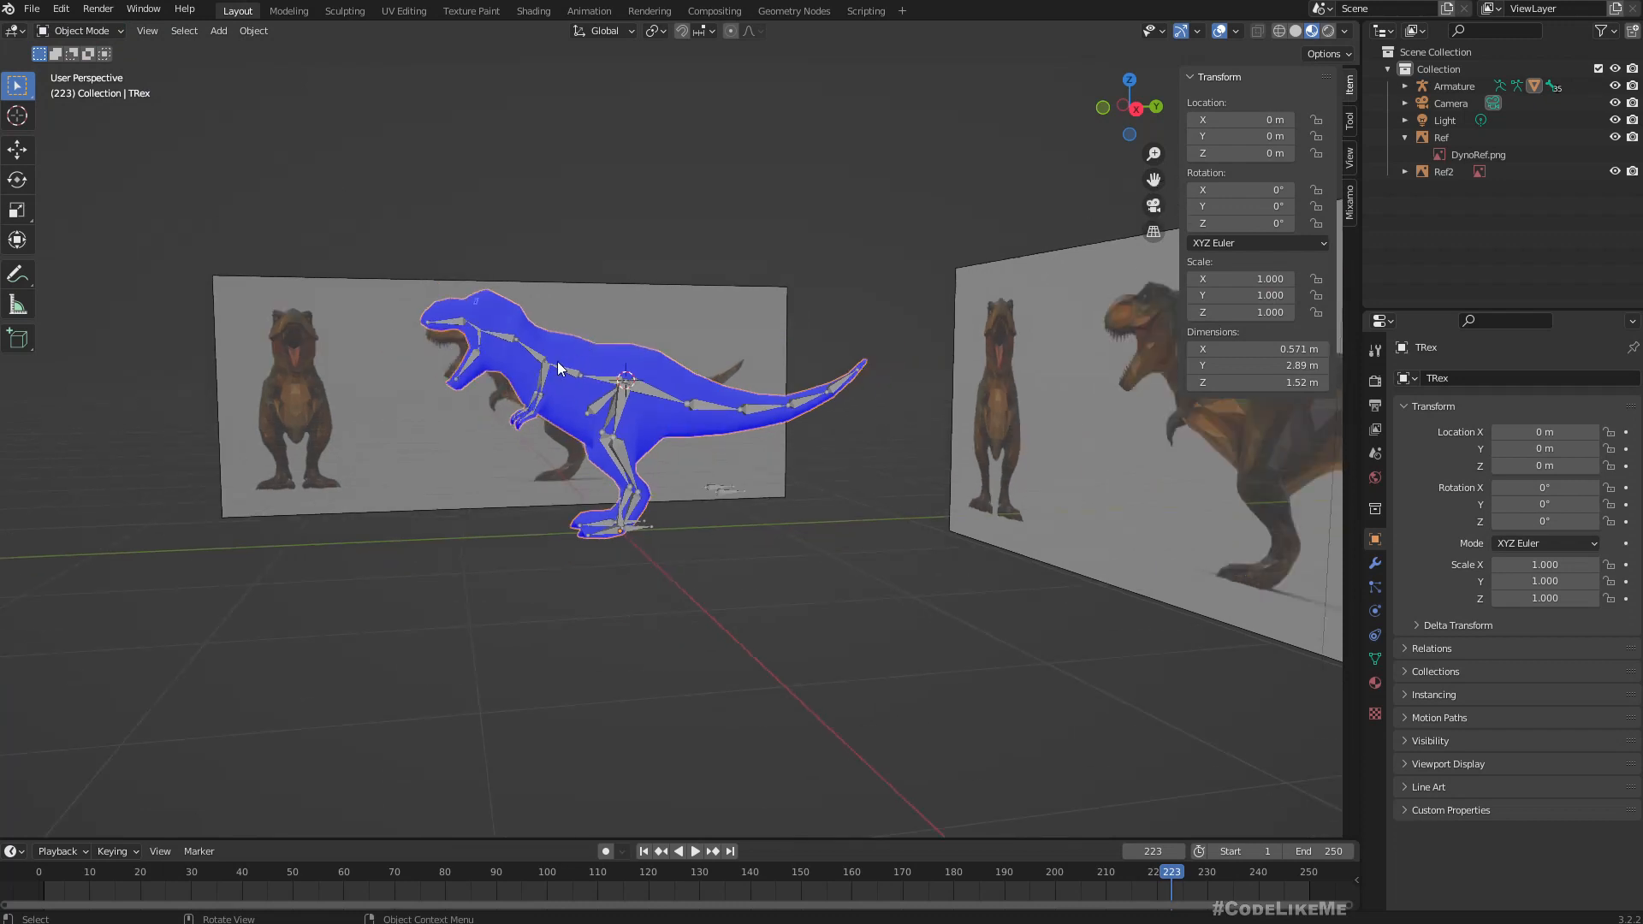
pyautogui.scroll(2, 557, 342)
pyautogui.click(639, 368)
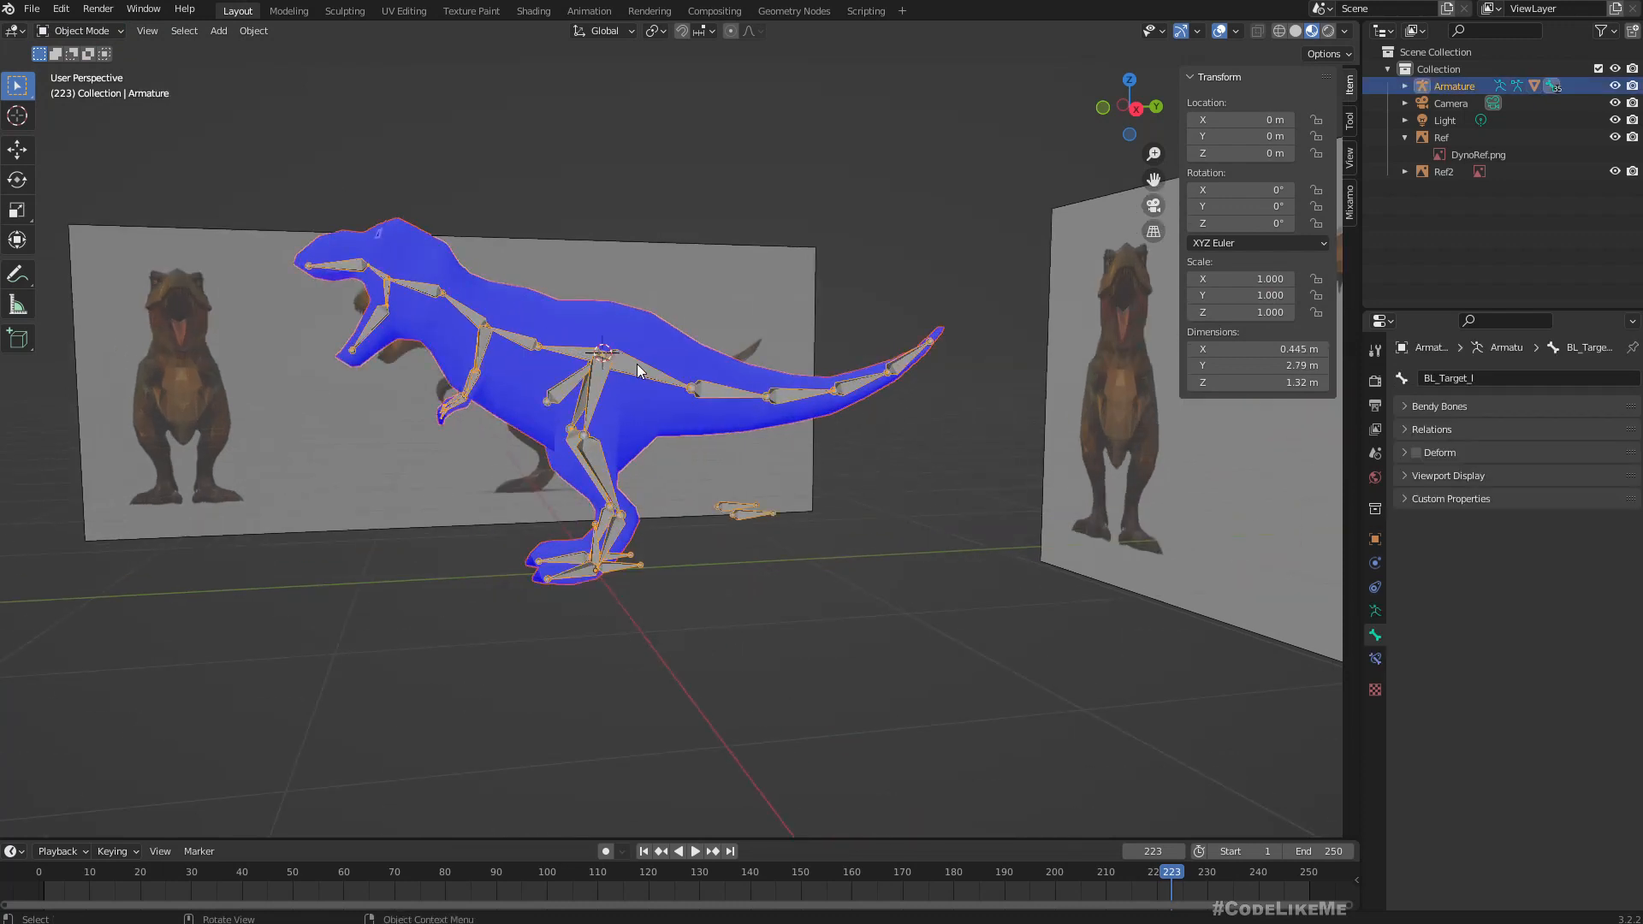
pyautogui.click(544, 313)
pyautogui.click(644, 372)
pyautogui.hotkey('ctrl', 'p')
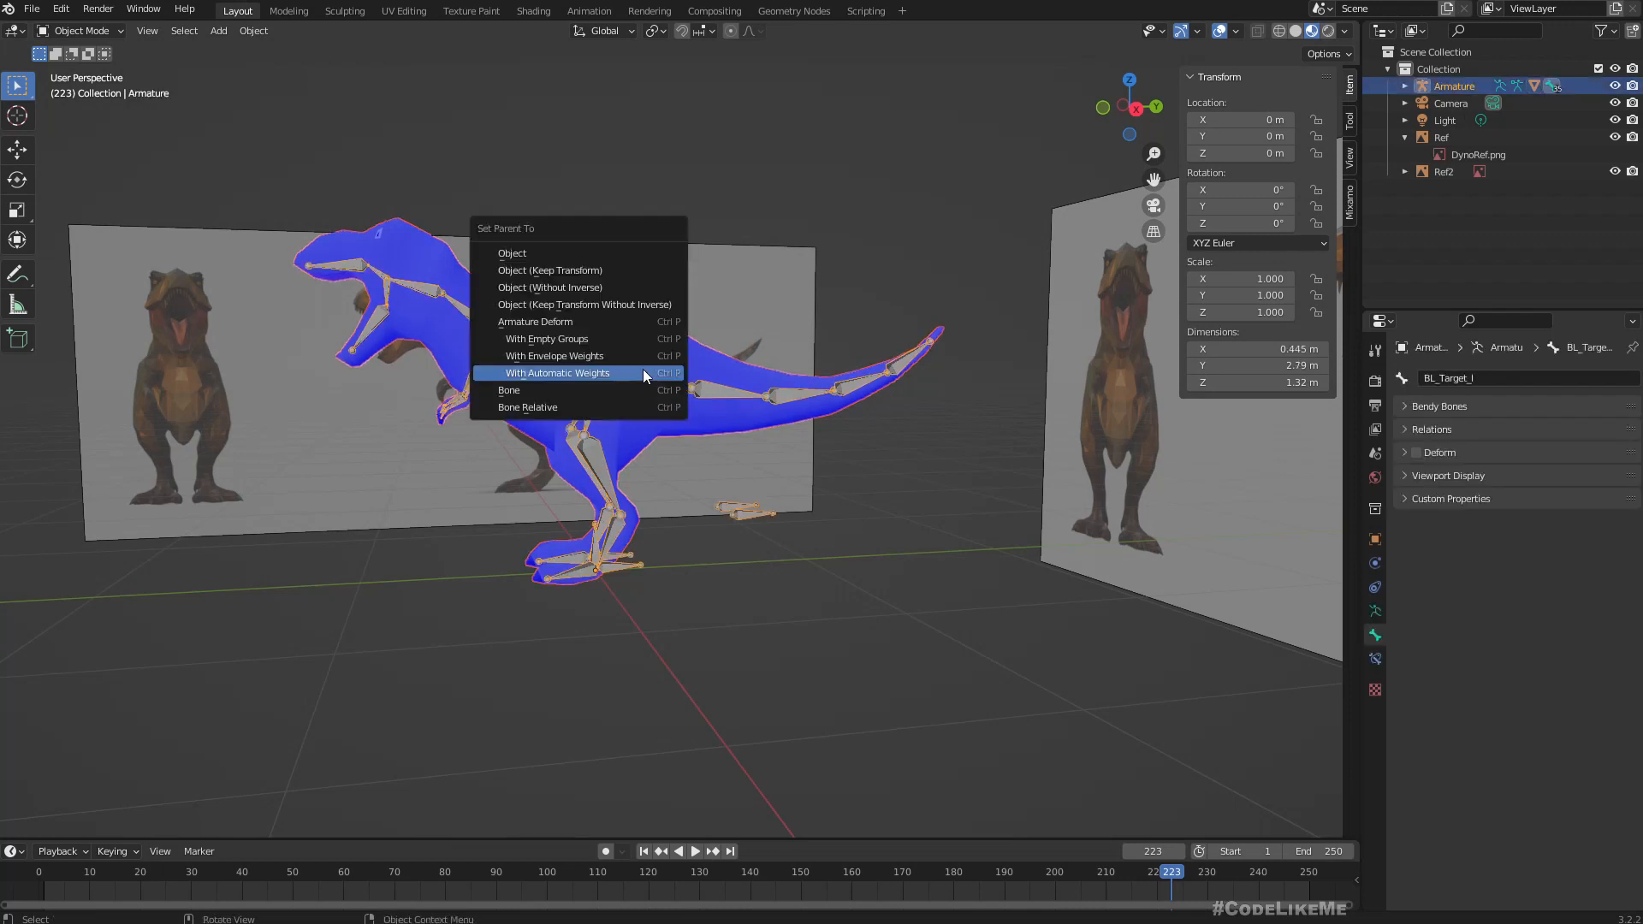
pyautogui.click(573, 372)
pyautogui.click(647, 137)
# Select the armature and then the TRex mesh, and switch the mesh to Weight Paint mode.
pyautogui.scroll(4, 620, 387)
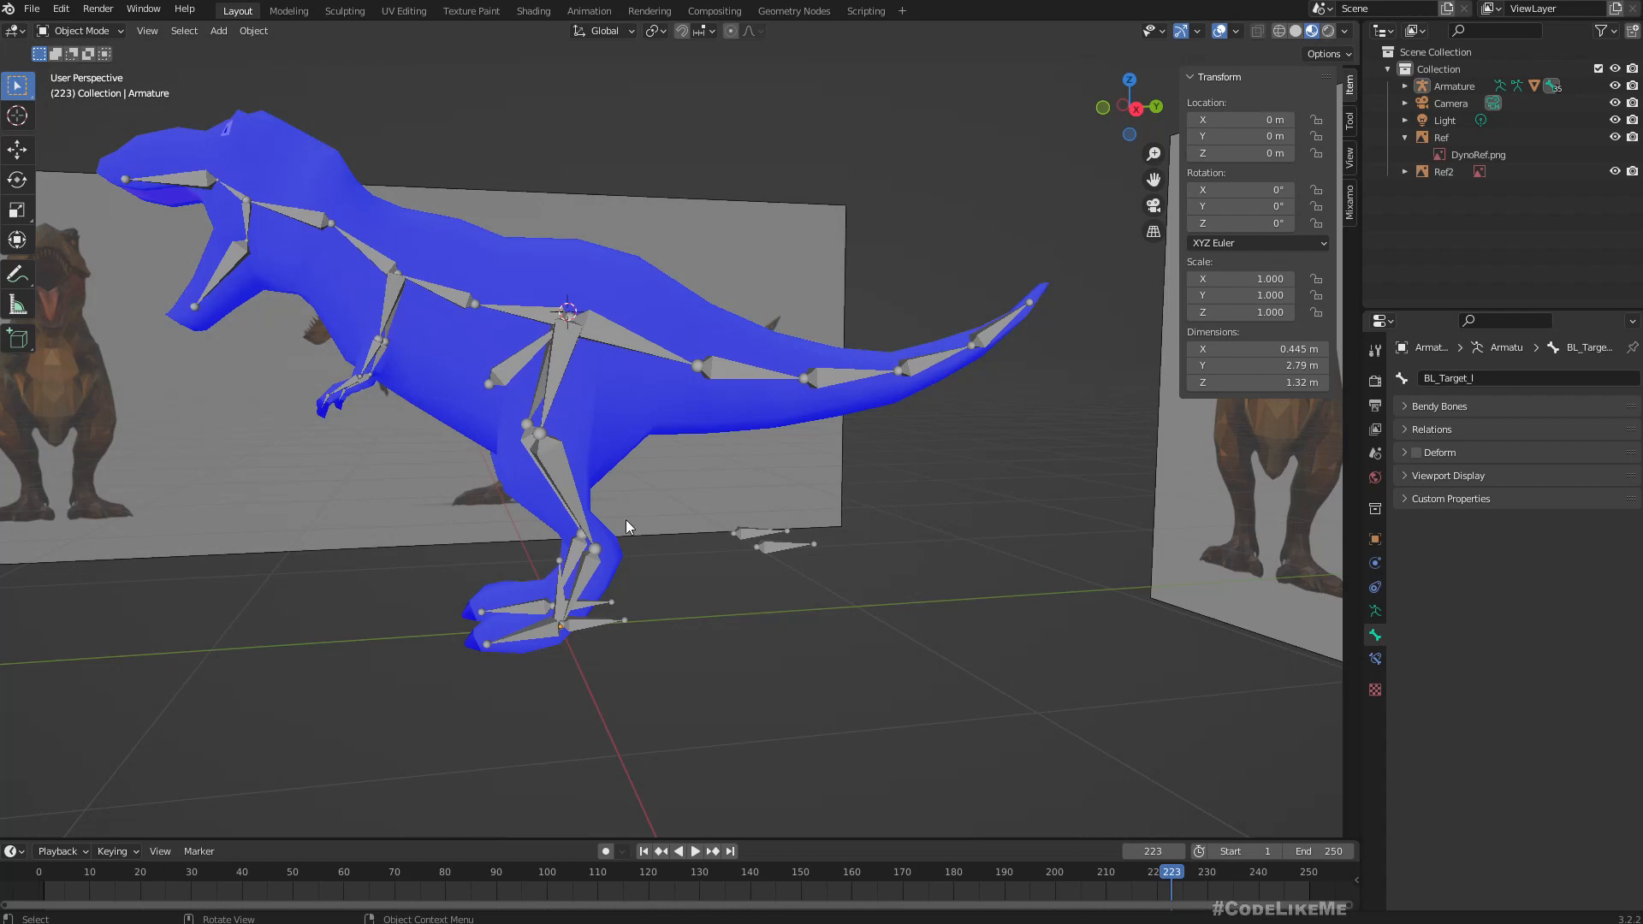
pyautogui.scroll(3, 629, 521)
pyautogui.scroll(-1, 635, 517)
pyautogui.scroll(-2, 621, 497)
pyautogui.scroll(1, 584, 496)
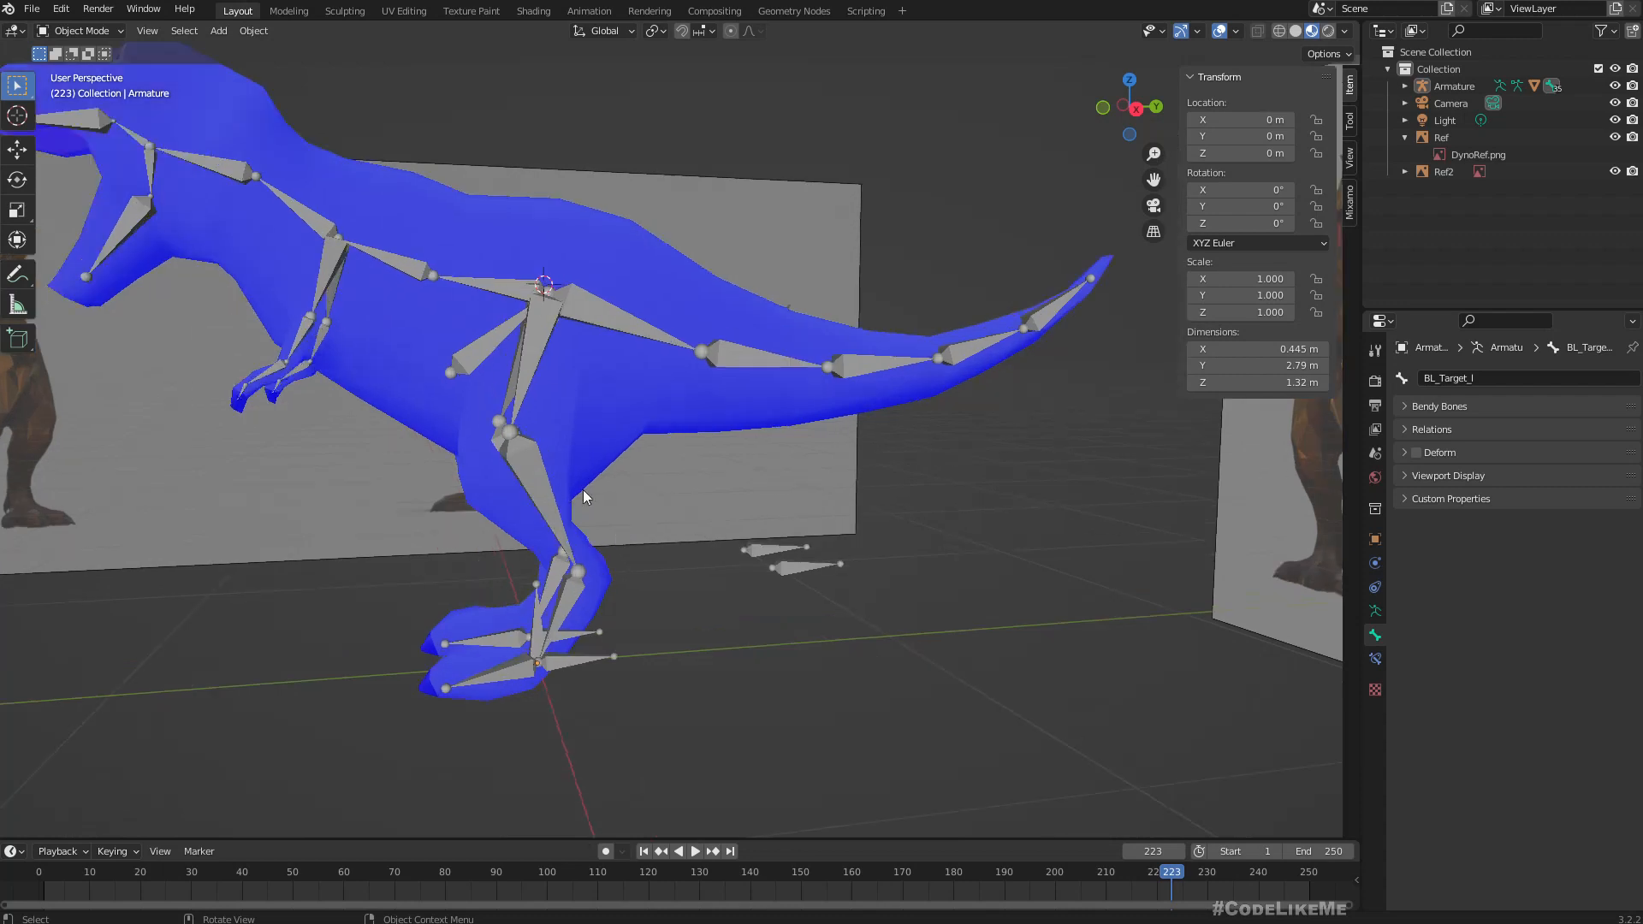
pyautogui.scroll(-2, 510, 322)
pyautogui.click(555, 331)
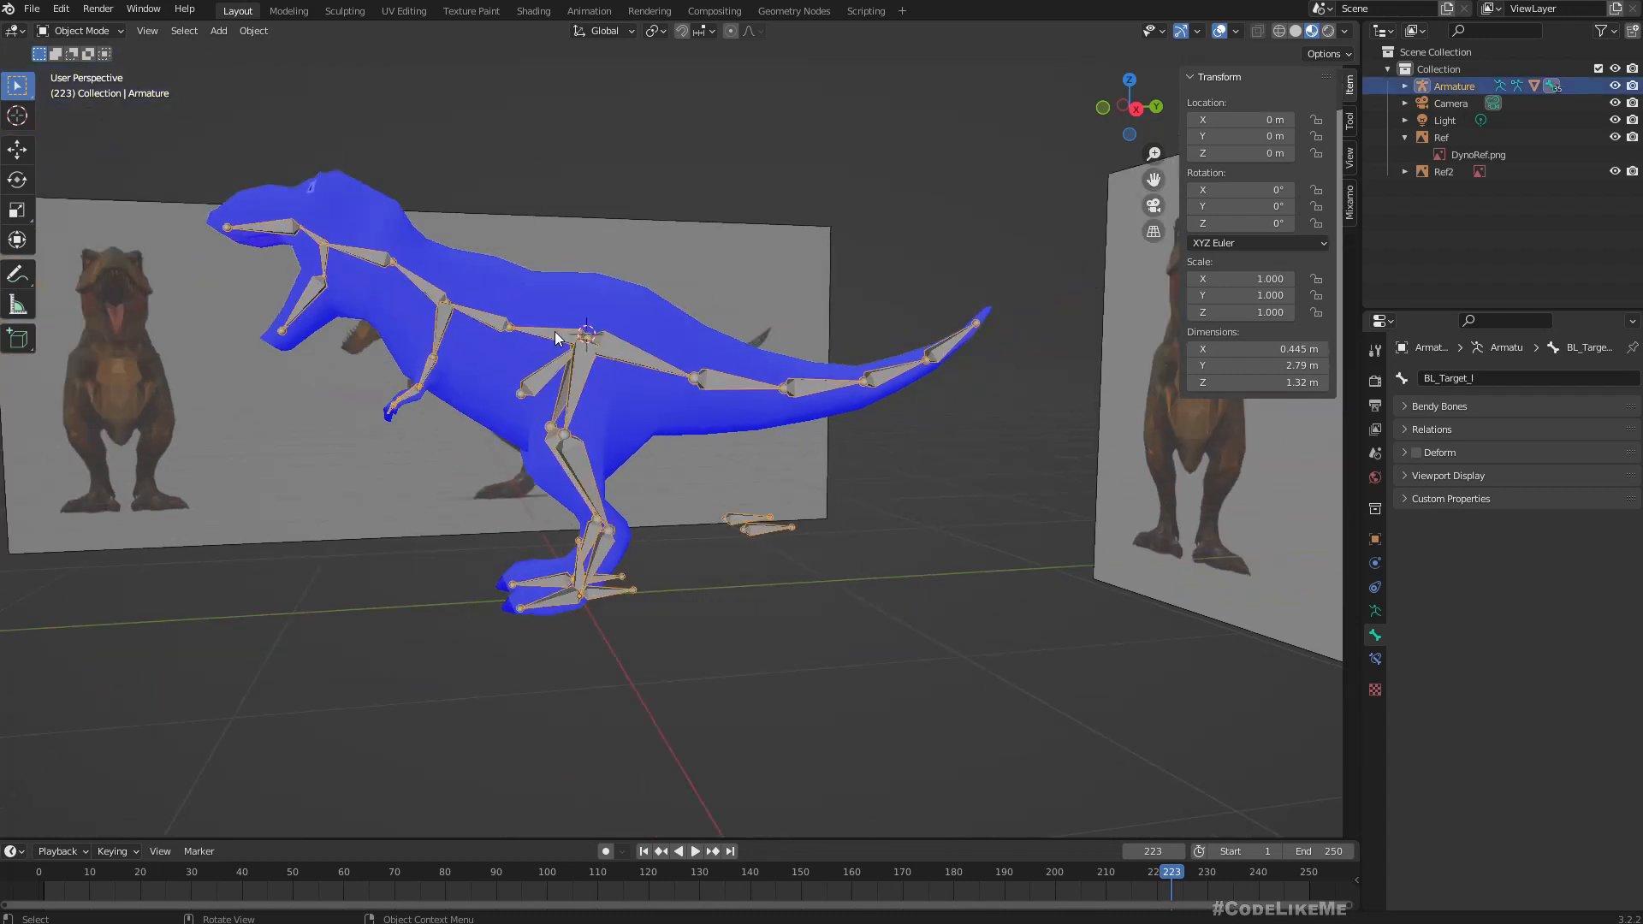
pyautogui.keyDown('shift'); pyautogui.click(502, 282); pyautogui.keyUp('shift')
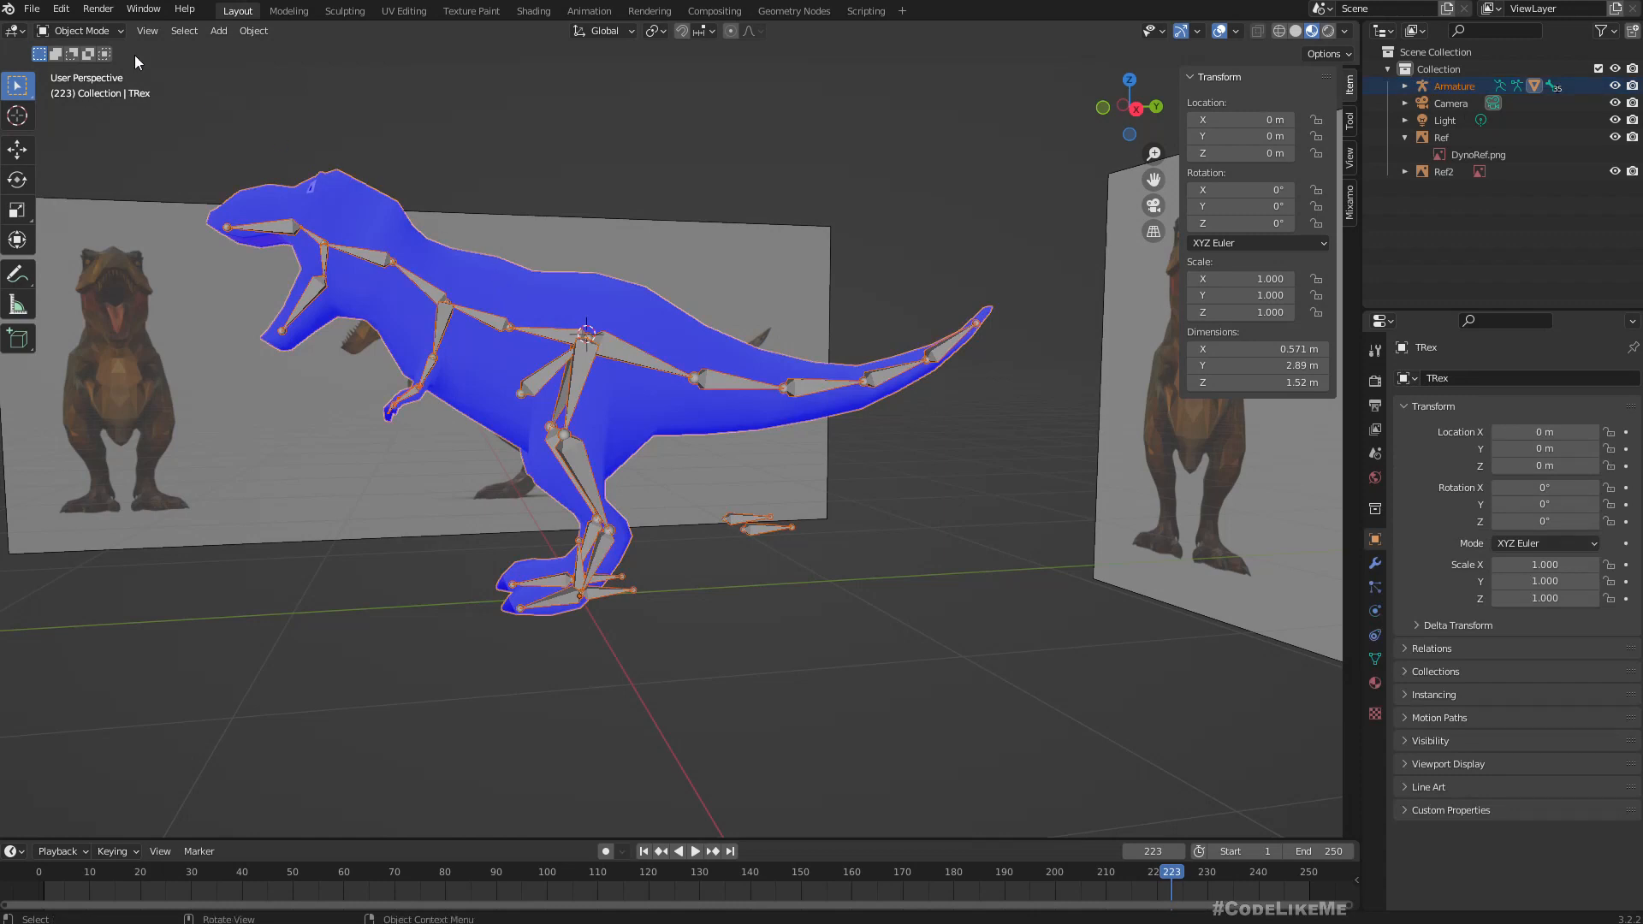
pyautogui.click(107, 33)
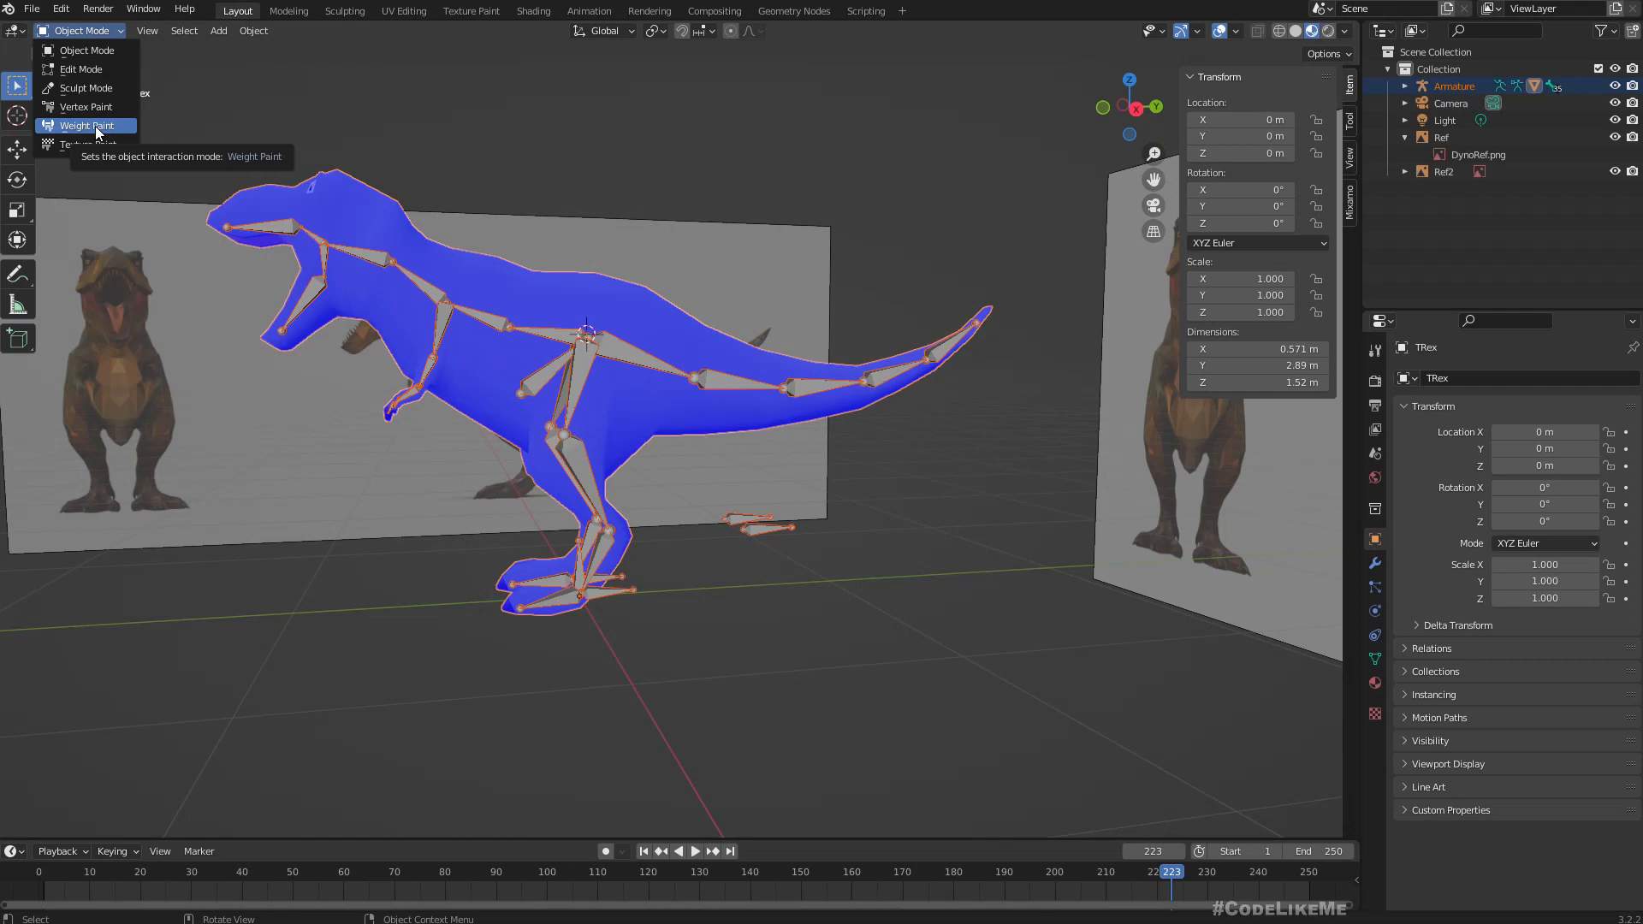
pyautogui.click(73, 32)
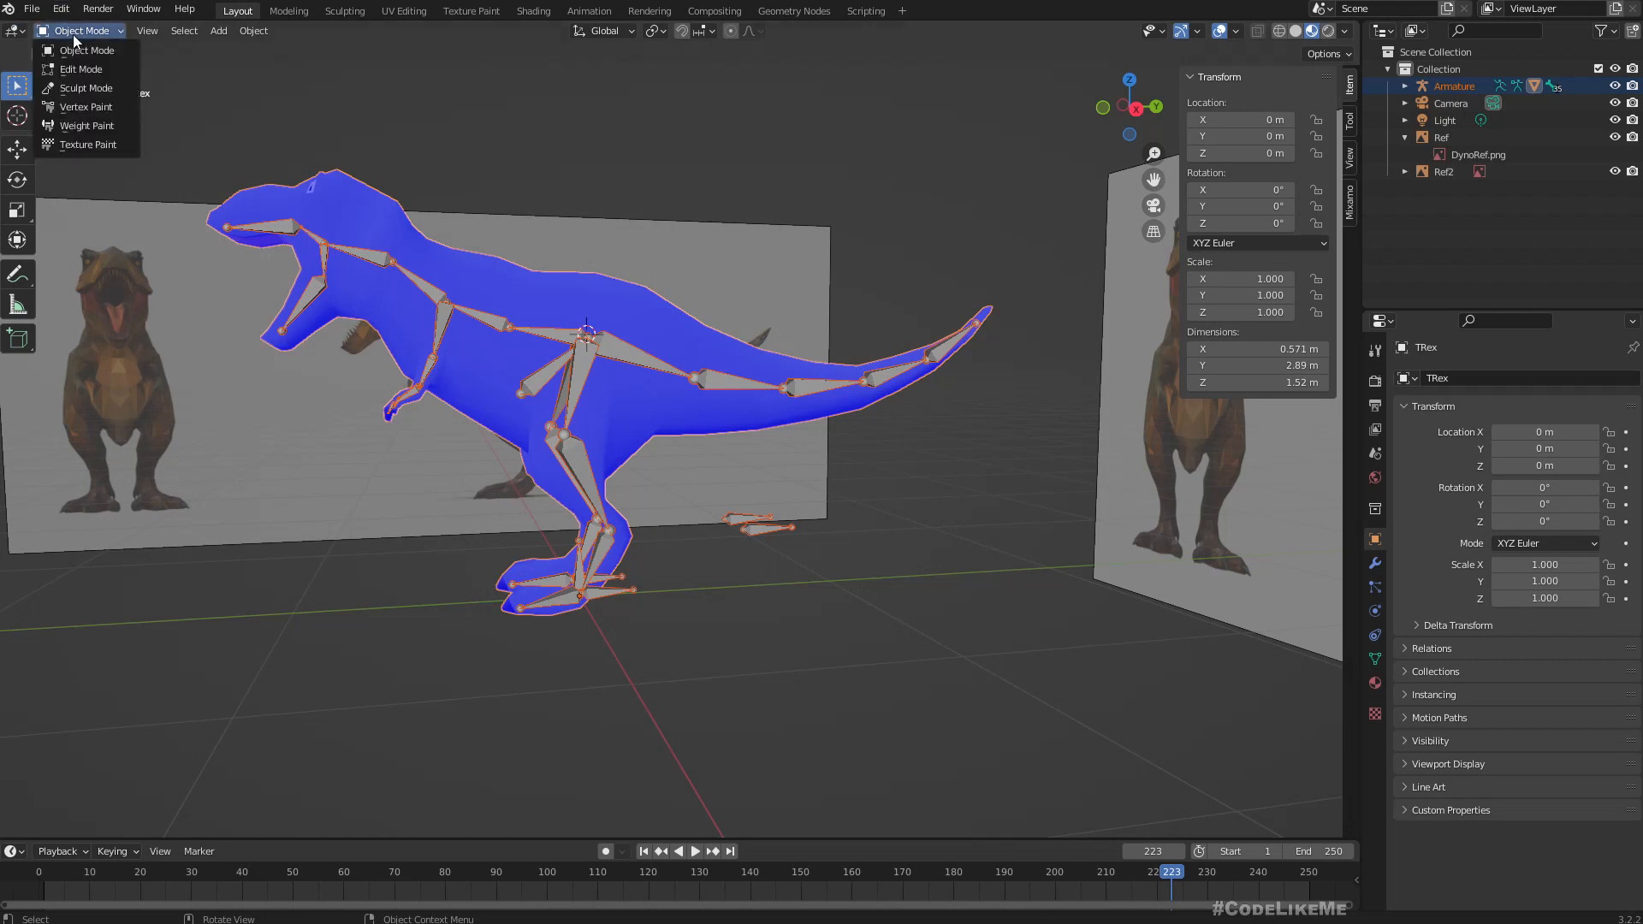
pyautogui.click(81, 126)
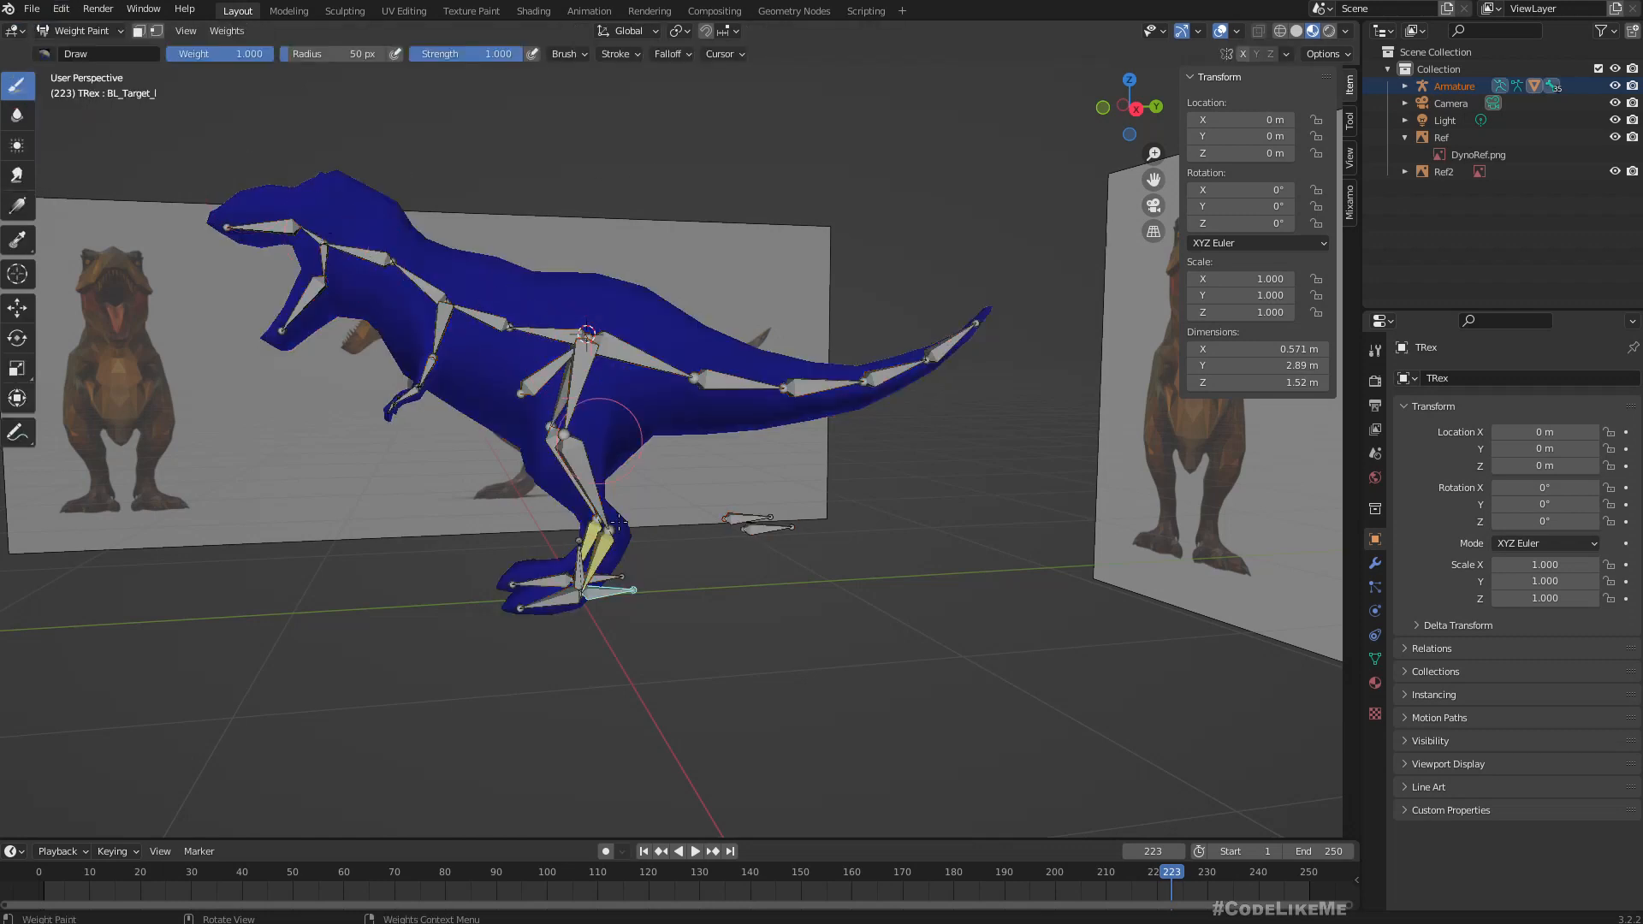
# Examine the weight distribution of the left leg bones BL_2_l and BL_3_l on the mesh from several angles.
pyautogui.scroll(1, 618, 520)
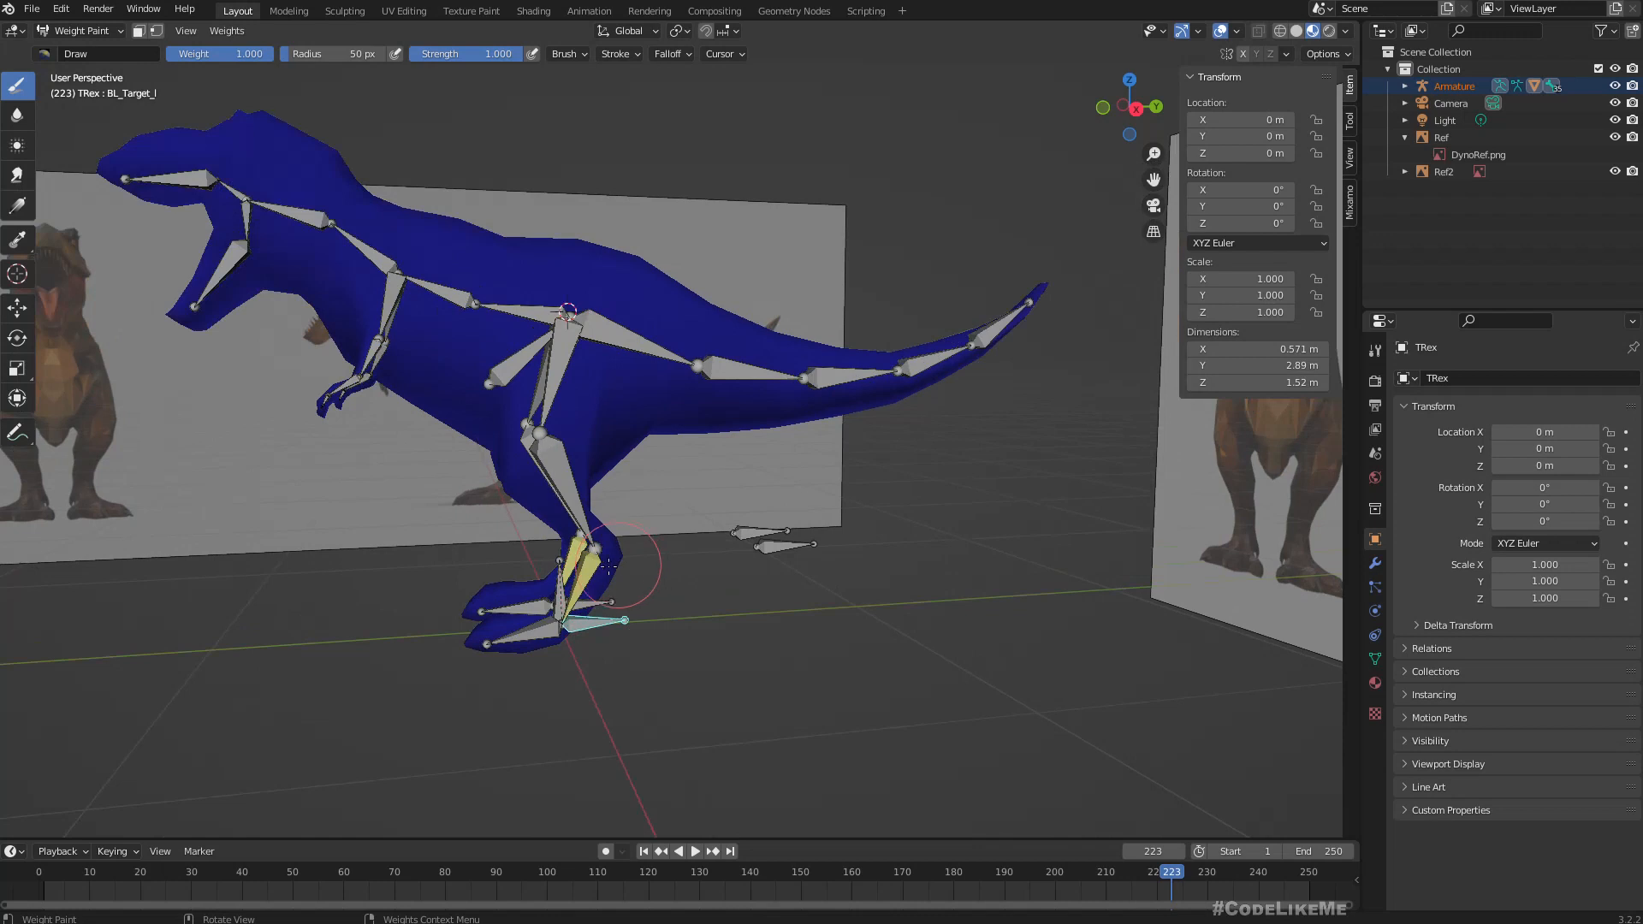
pyautogui.keyDown('ctrl'); pyautogui.click(557, 472); pyautogui.keyUp('ctrl')
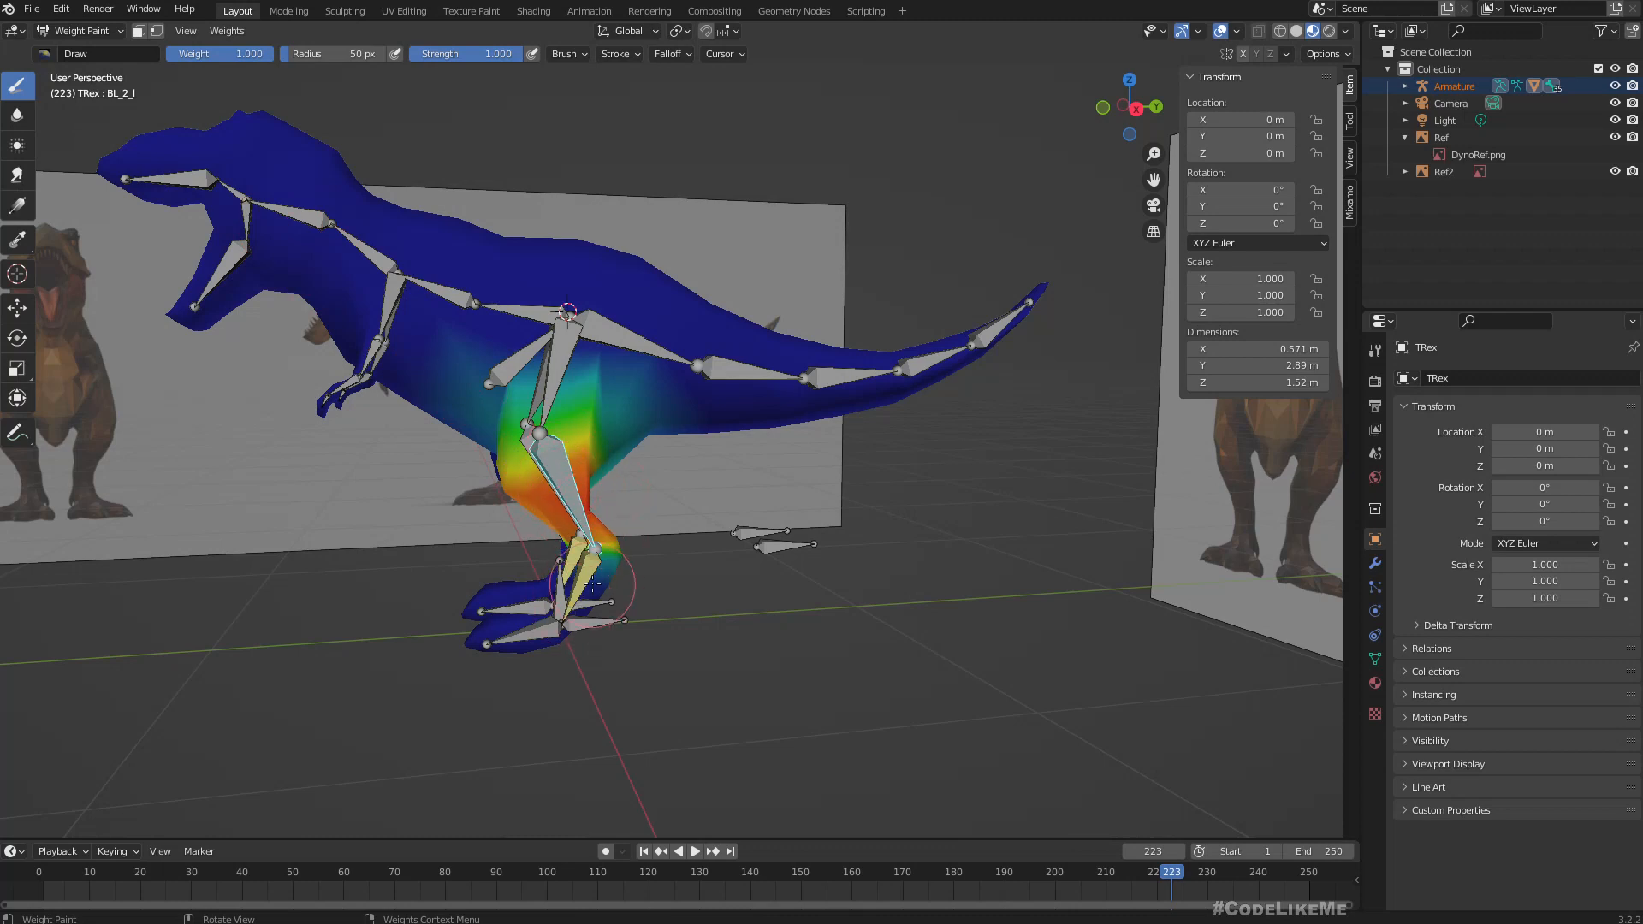
pyautogui.keyDown('ctrl'); pyautogui.click(588, 578); pyautogui.keyUp('ctrl')
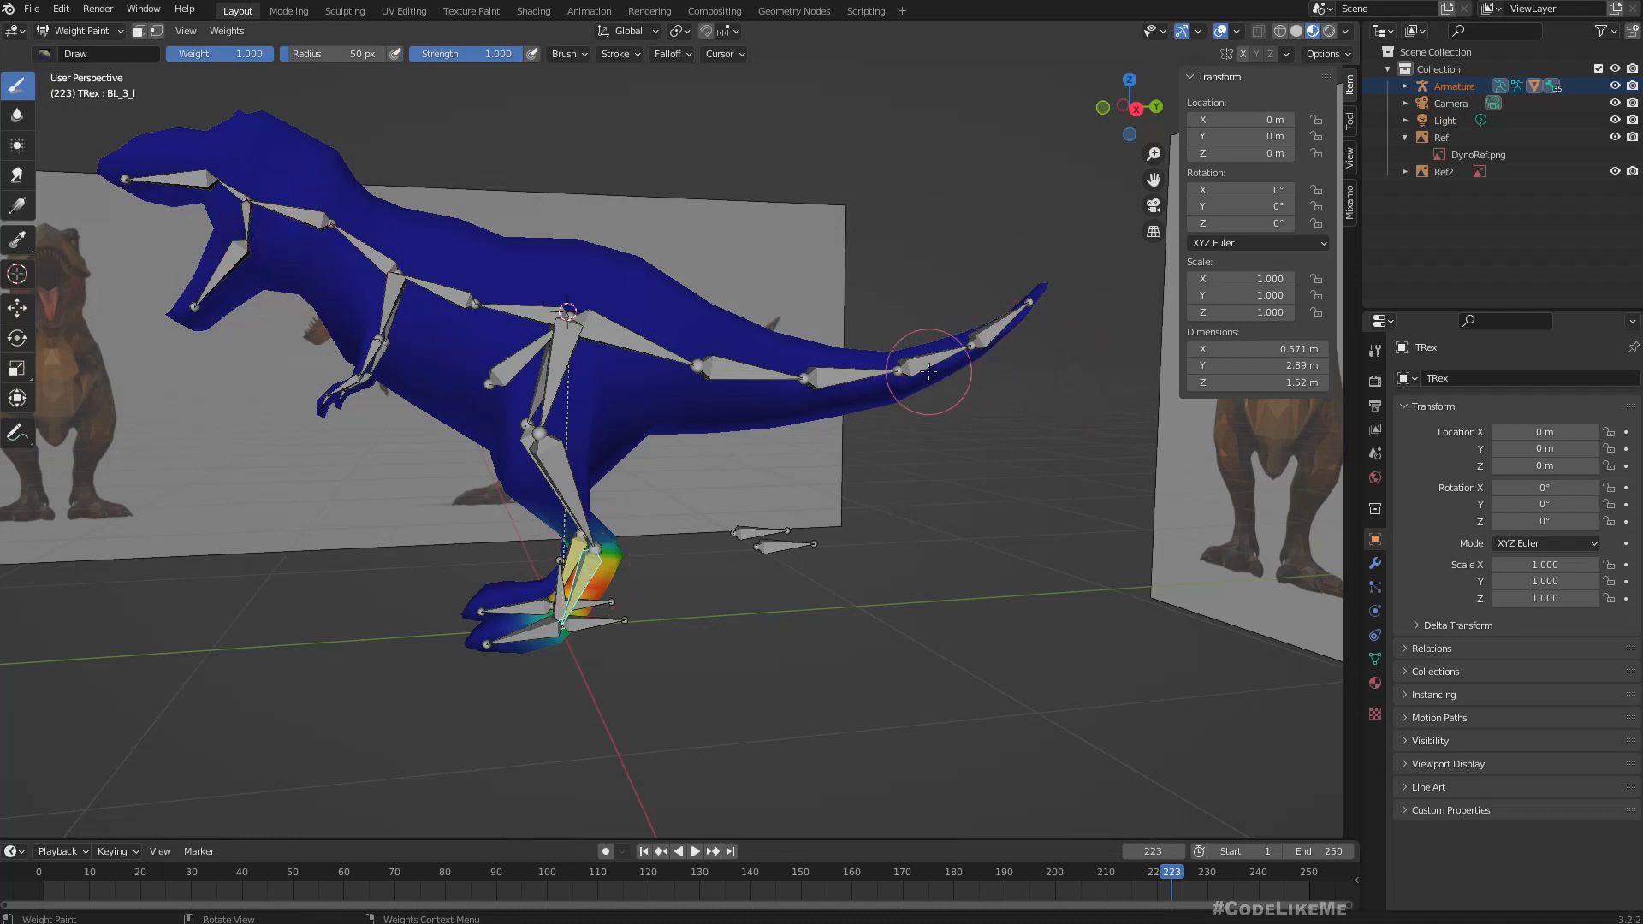
pyautogui.scroll(1, 725, 569)
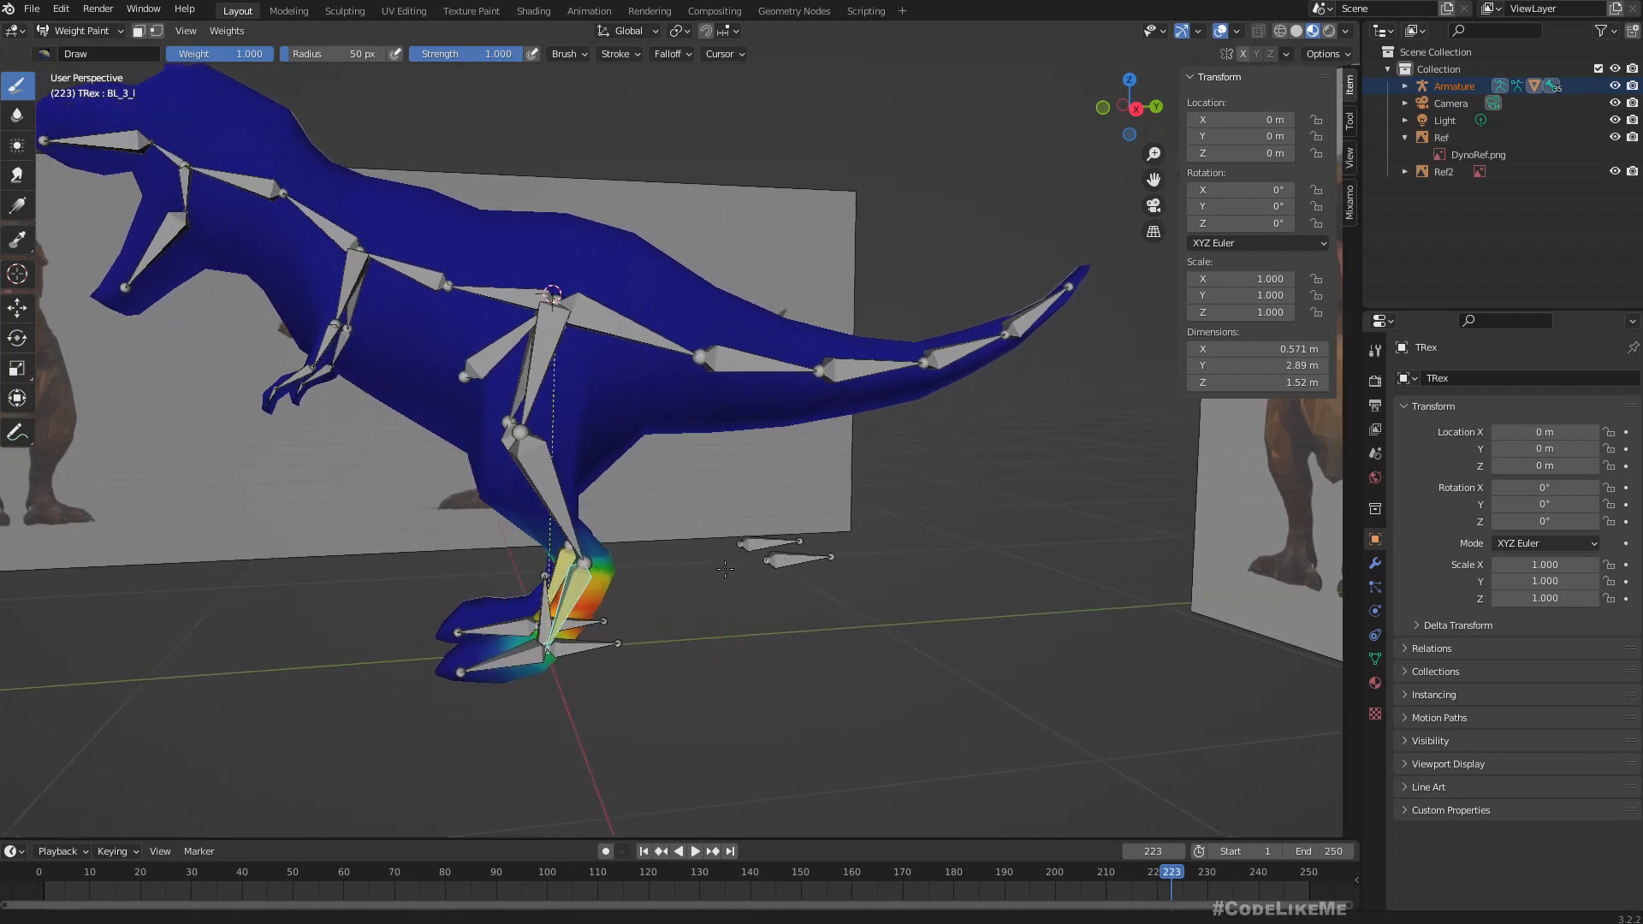
pyautogui.moveTo(836, 627); pyautogui.dragTo(788, 590, button='middle')
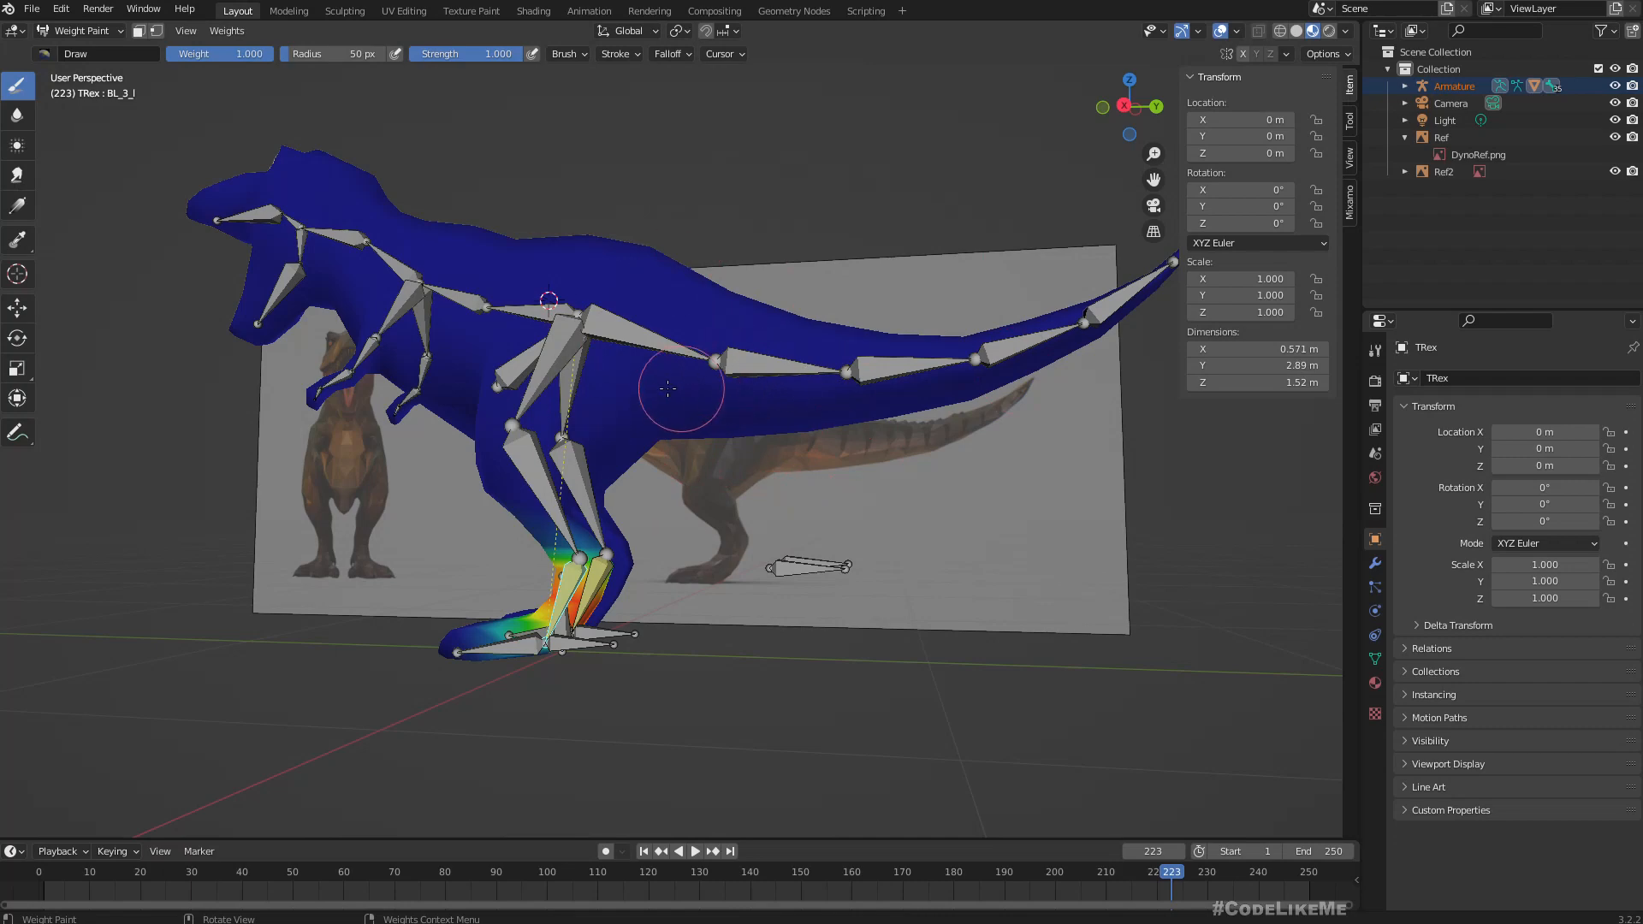
pyautogui.moveTo(668, 390); pyautogui.dragTo(733, 413, button='middle')
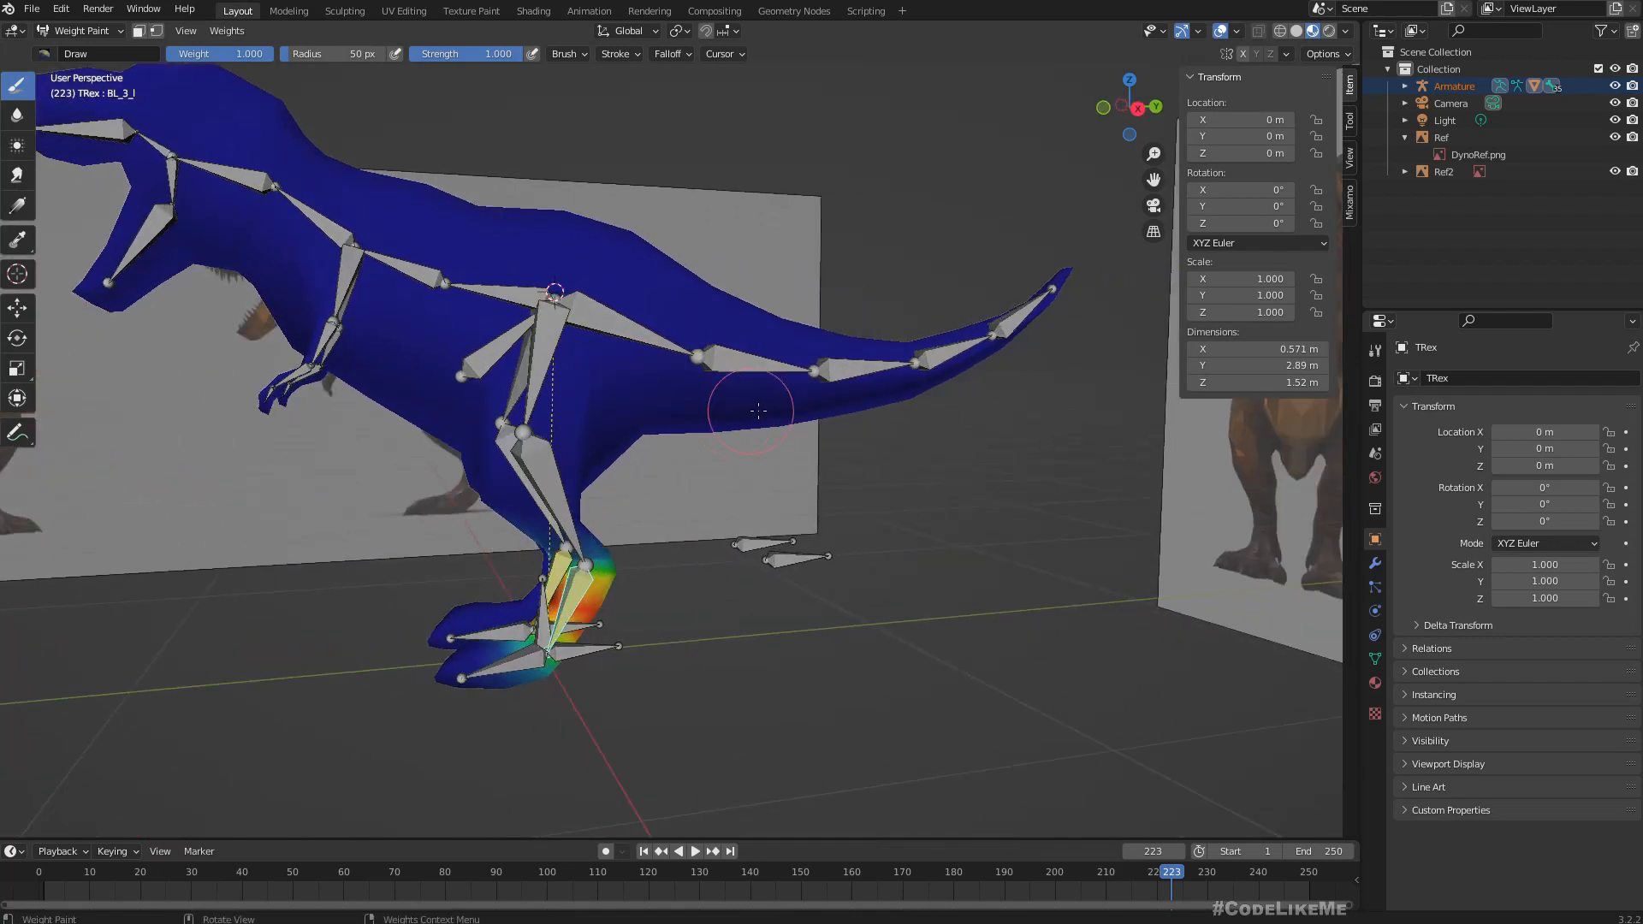
# Return the TRex mesh from Weight Paint mode to Object Mode and clear the selection.
pyautogui.moveTo(694, 395)
pyautogui.mouseDown(button='middle')
pyautogui.moveTo(716, 387)
pyautogui.moveTo(689, 363)
pyautogui.mouseUp(button='middle')
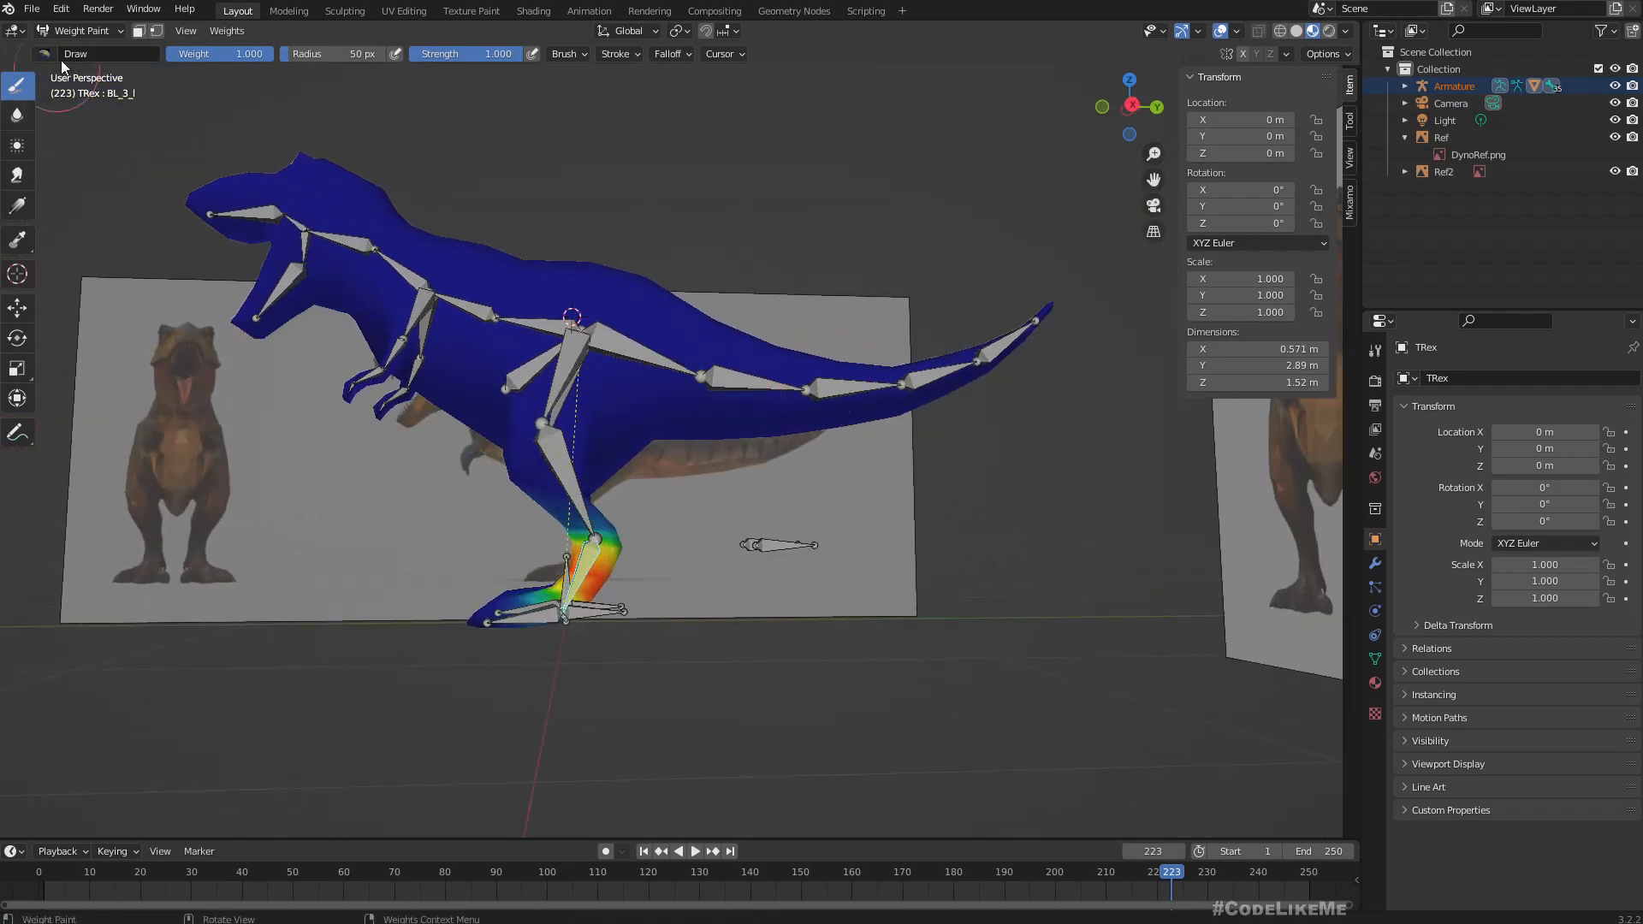
pyautogui.click(60, 27)
pyautogui.click(82, 52)
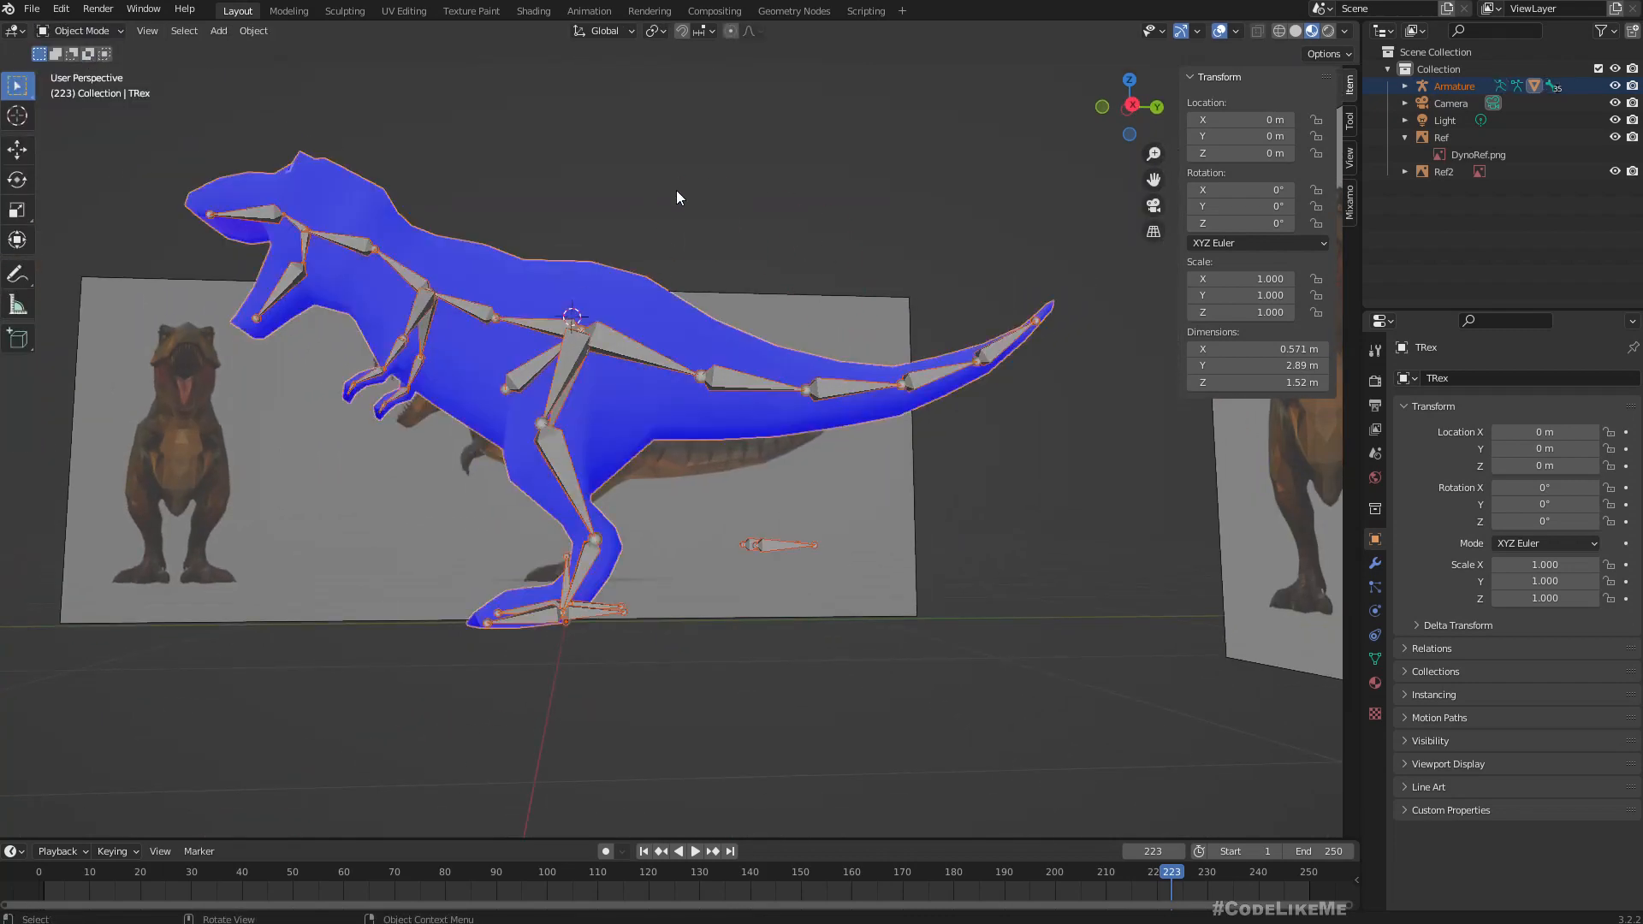
pyautogui.scroll(-3, 676, 193)
pyautogui.moveTo(677, 193); pyautogui.dragTo(730, 231, button='middle')
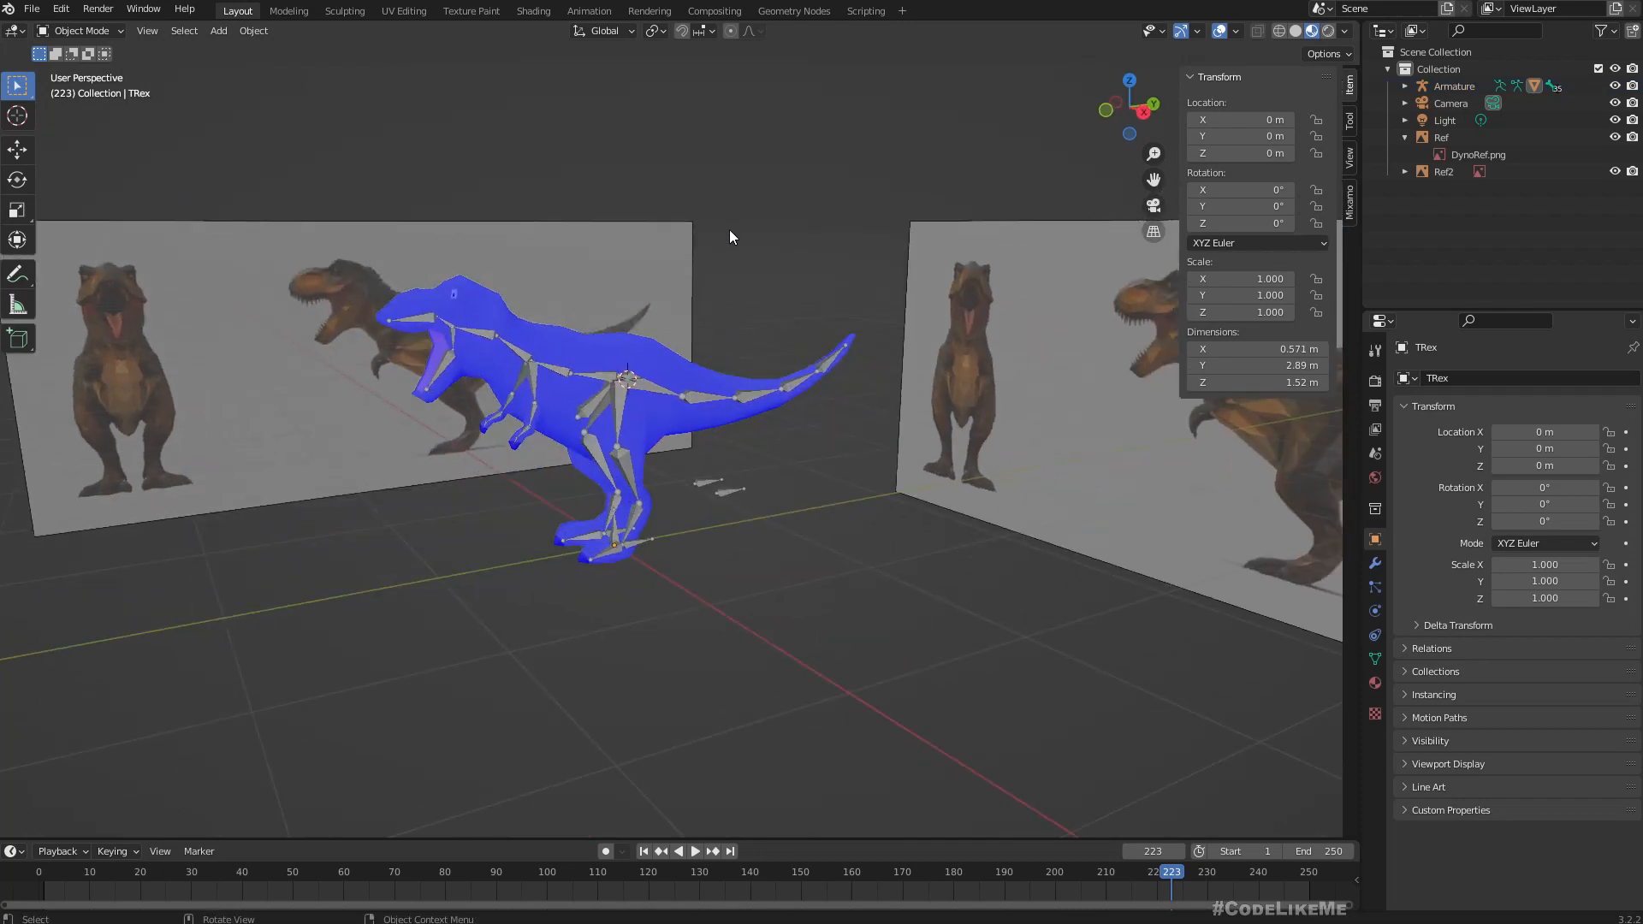
# Examine the rigged T-Rex in the right orthographic view against the side reference image.
pyautogui.press('KP_3')
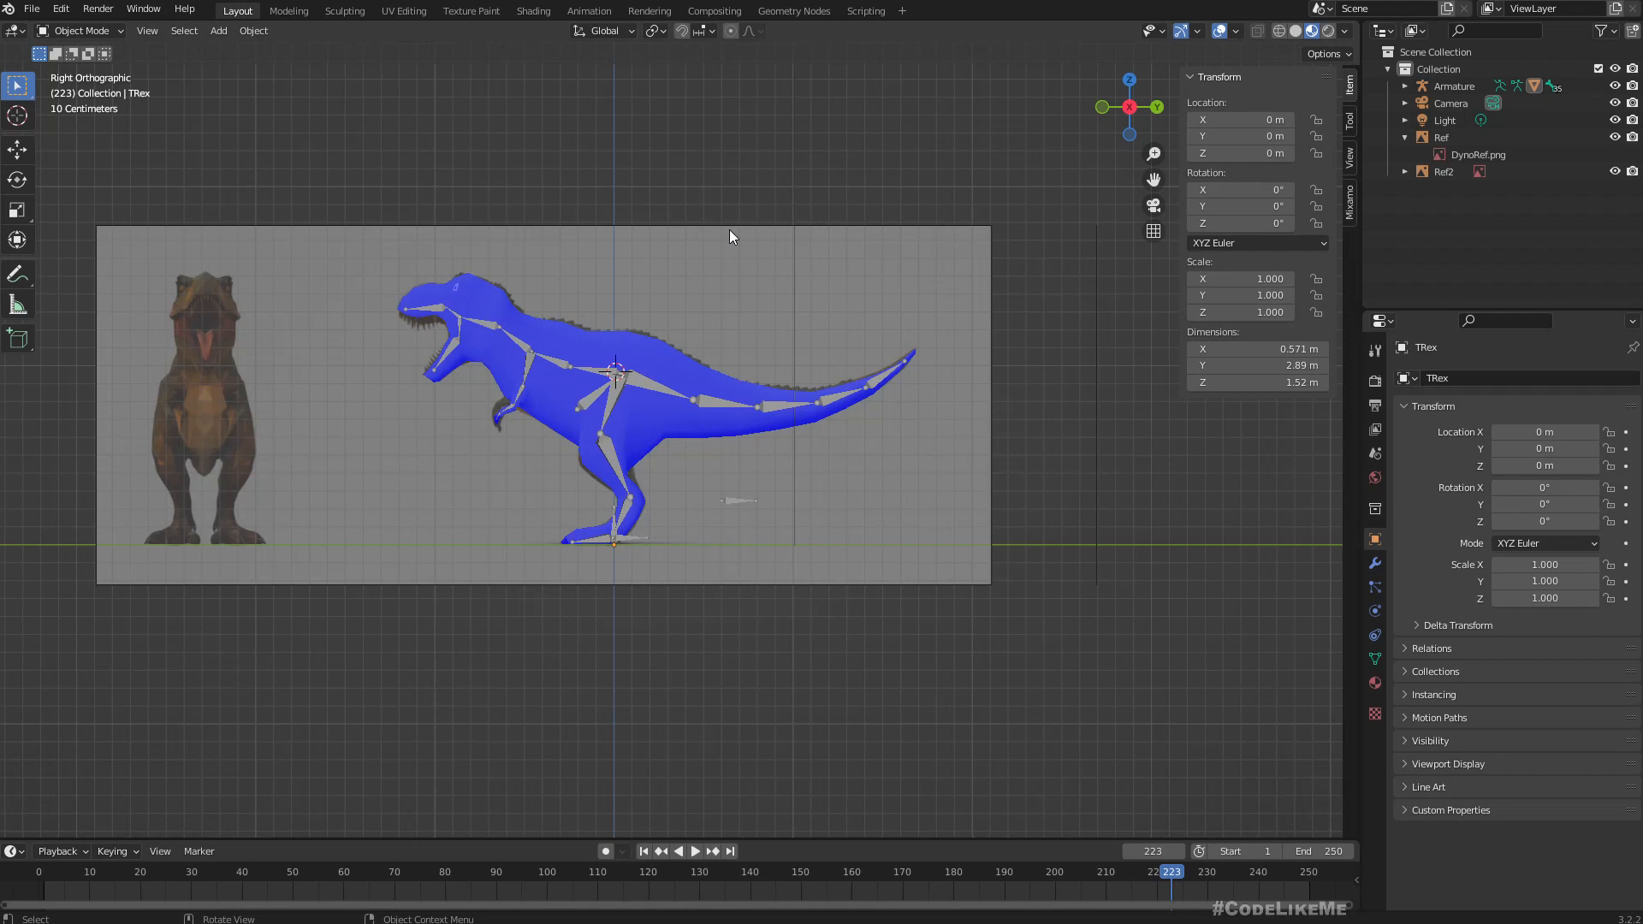
pyautogui.scroll(4, 675, 486)
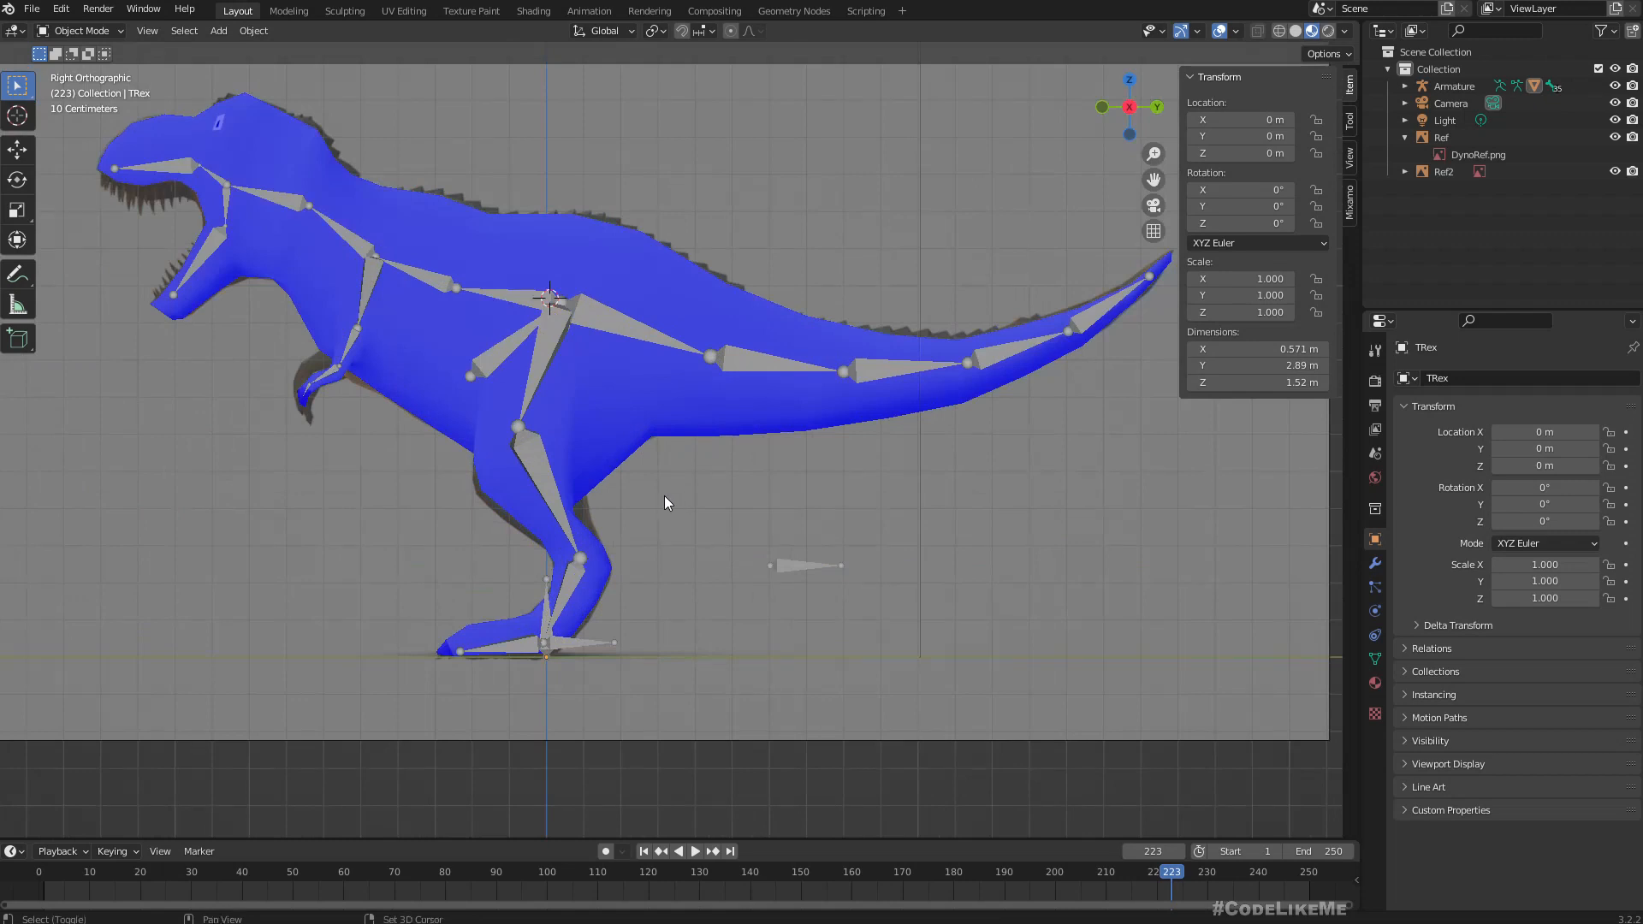
pyautogui.keyDown('shift'); pyautogui.moveTo(664, 496); pyautogui.dragTo(883, 402, button='middle'); pyautogui.keyUp('shift')
pyautogui.scroll(-3, 866, 414)
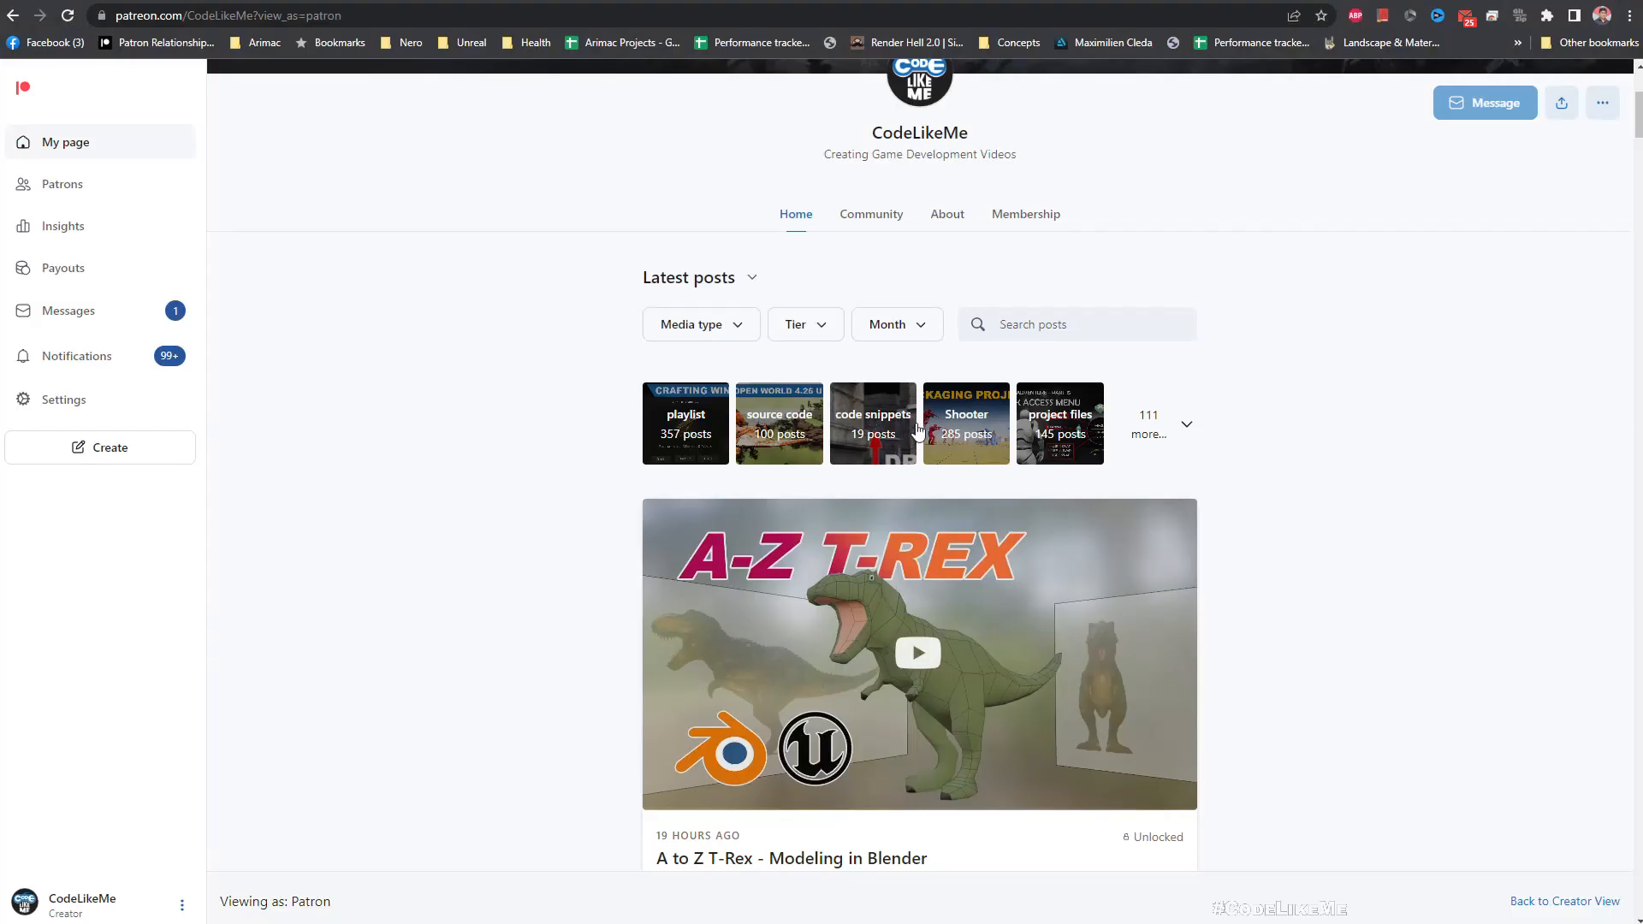
# Switch to the browser and look through the posts and attached project files on the CodeLikeMe Patreon page.
pyautogui.scroll(-12, 917, 431)
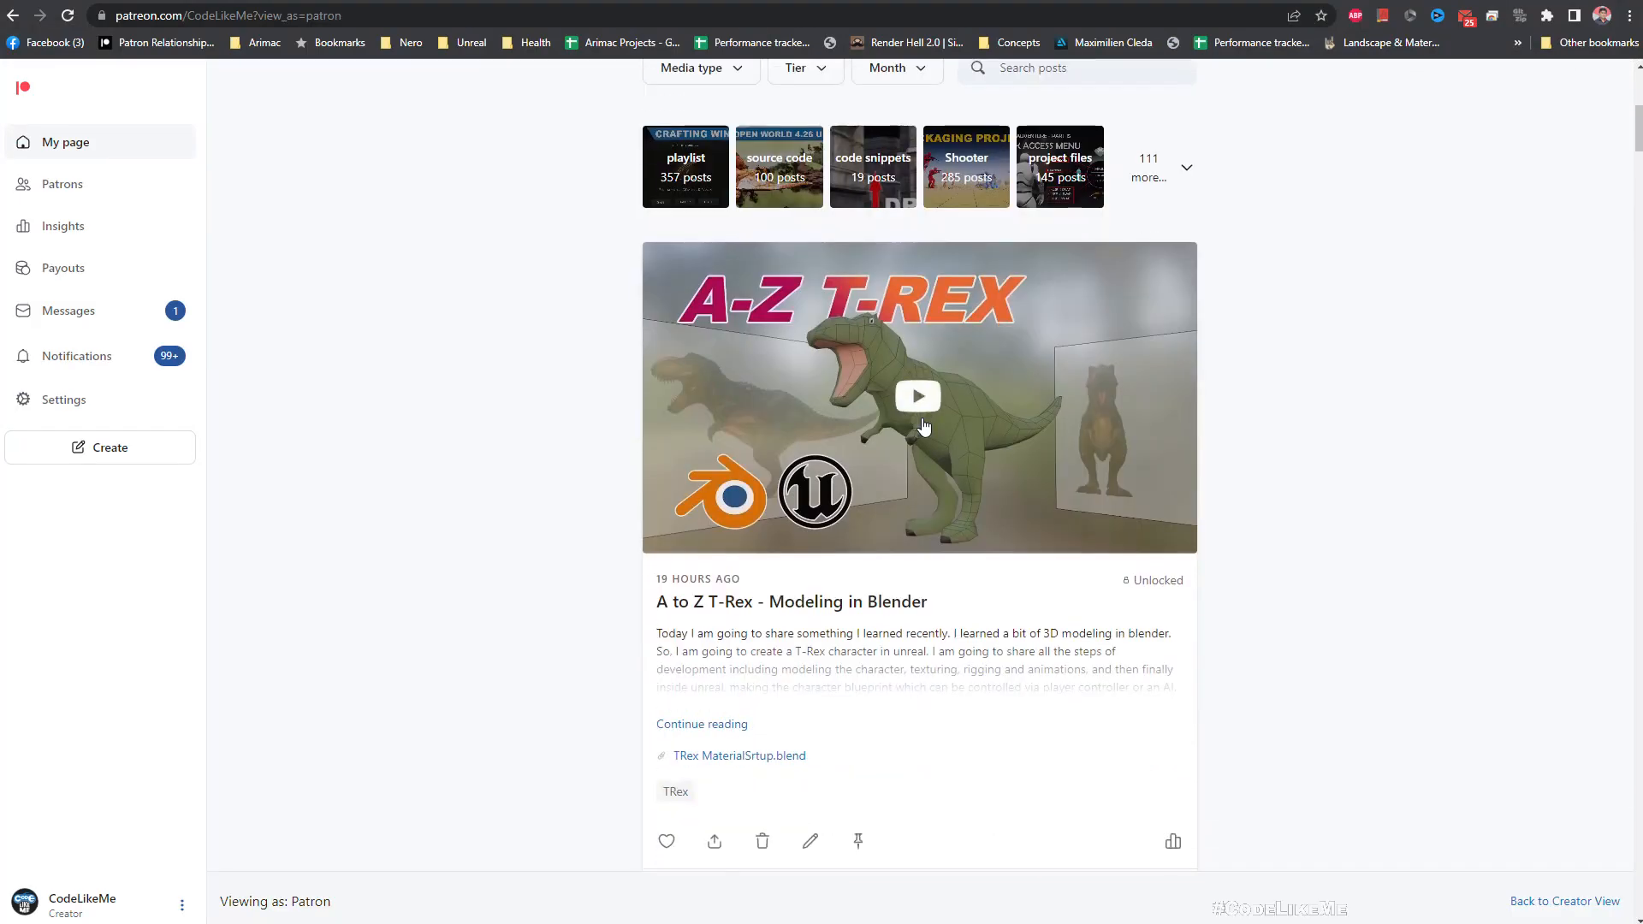
pyautogui.scroll(-20, 926, 421)
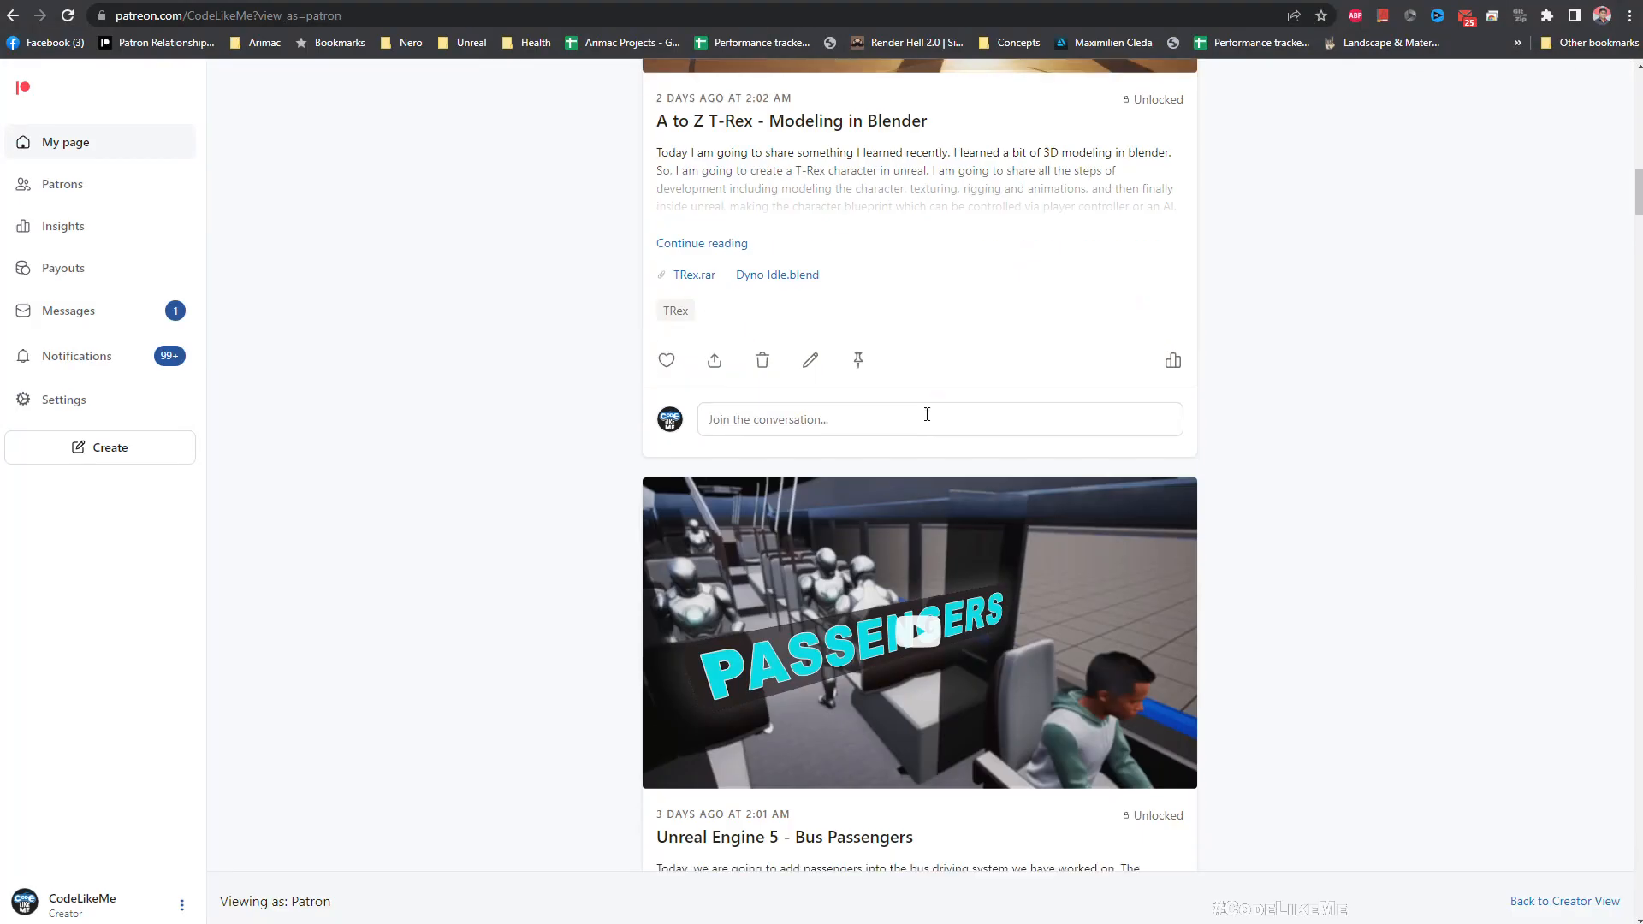
pyautogui.scroll(-15, 926, 419)
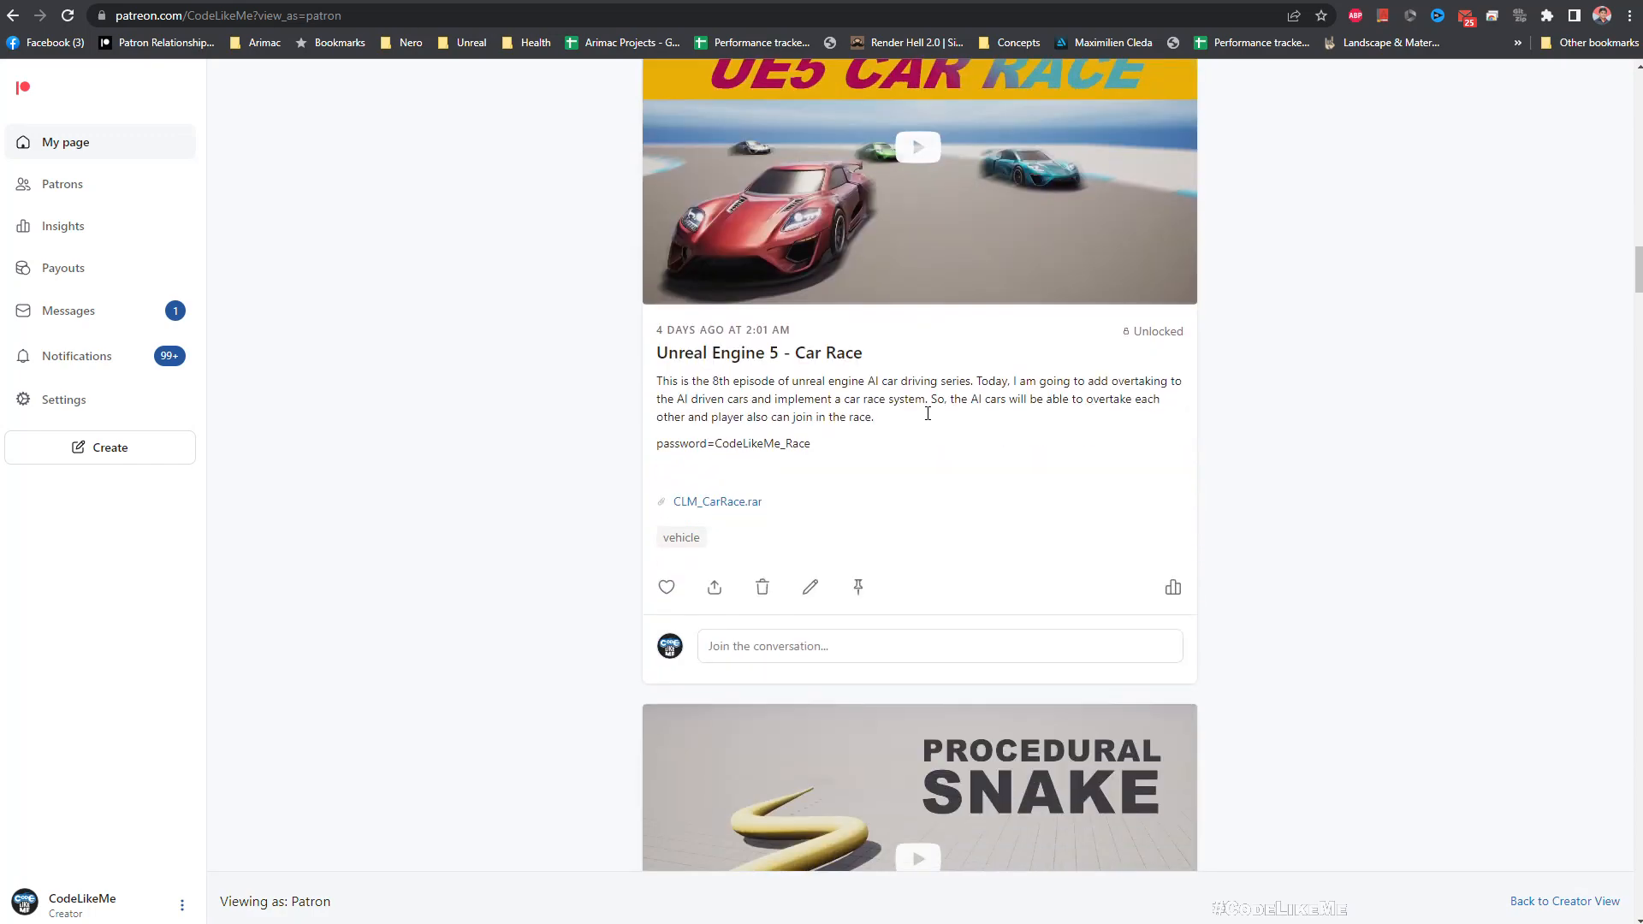
pyautogui.scroll(-15, 928, 410)
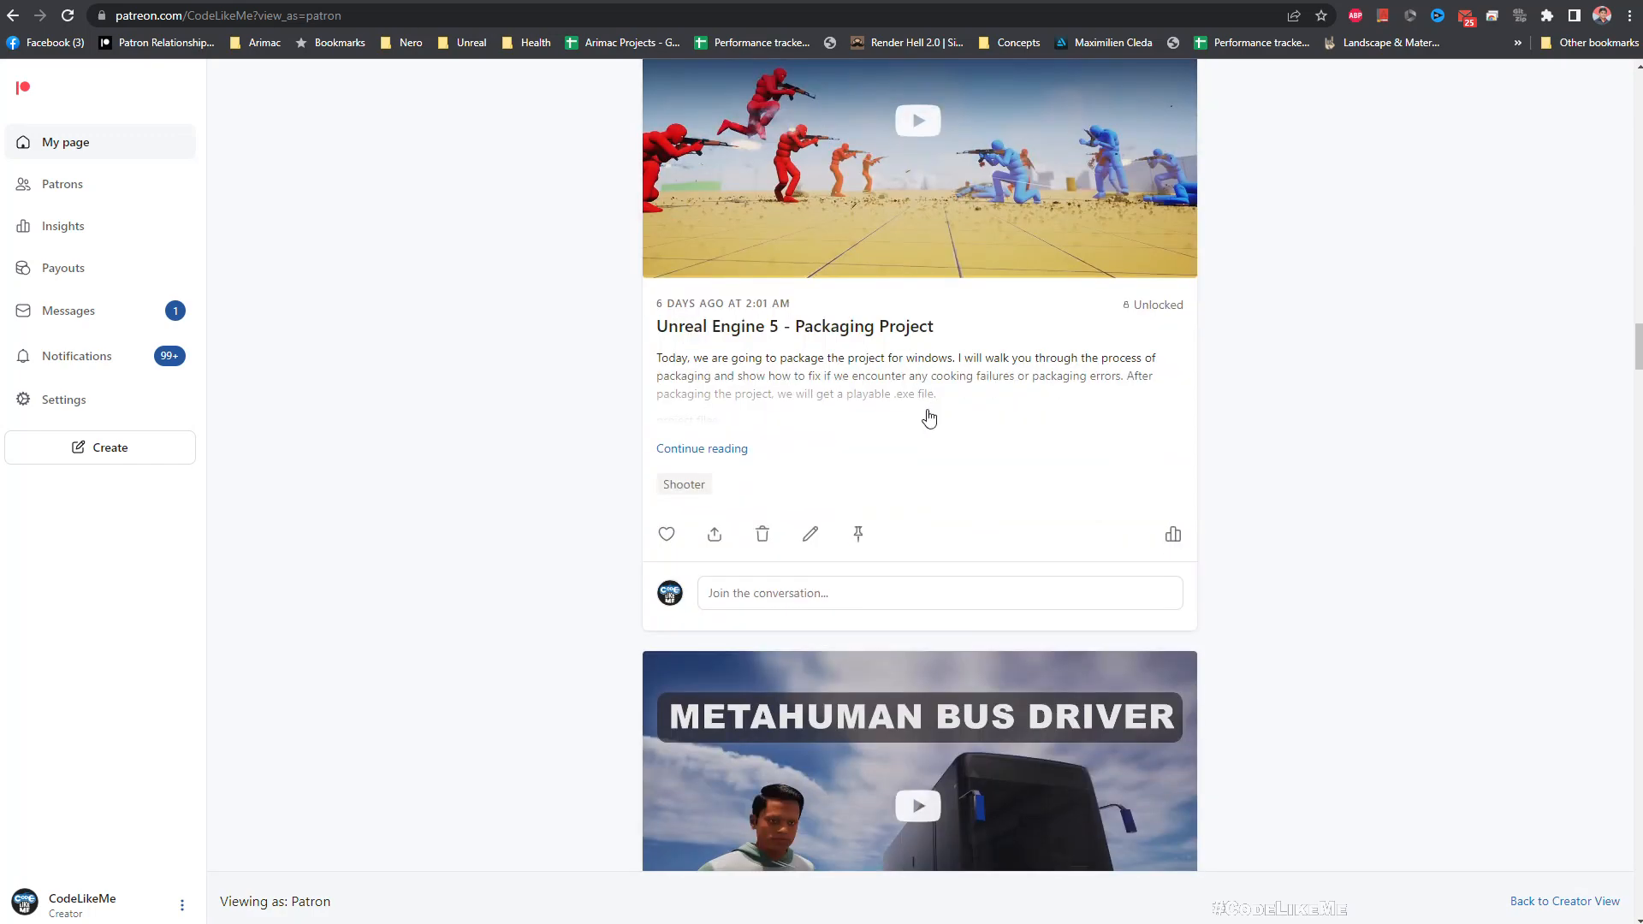
pyautogui.scroll(-15, 929, 417)
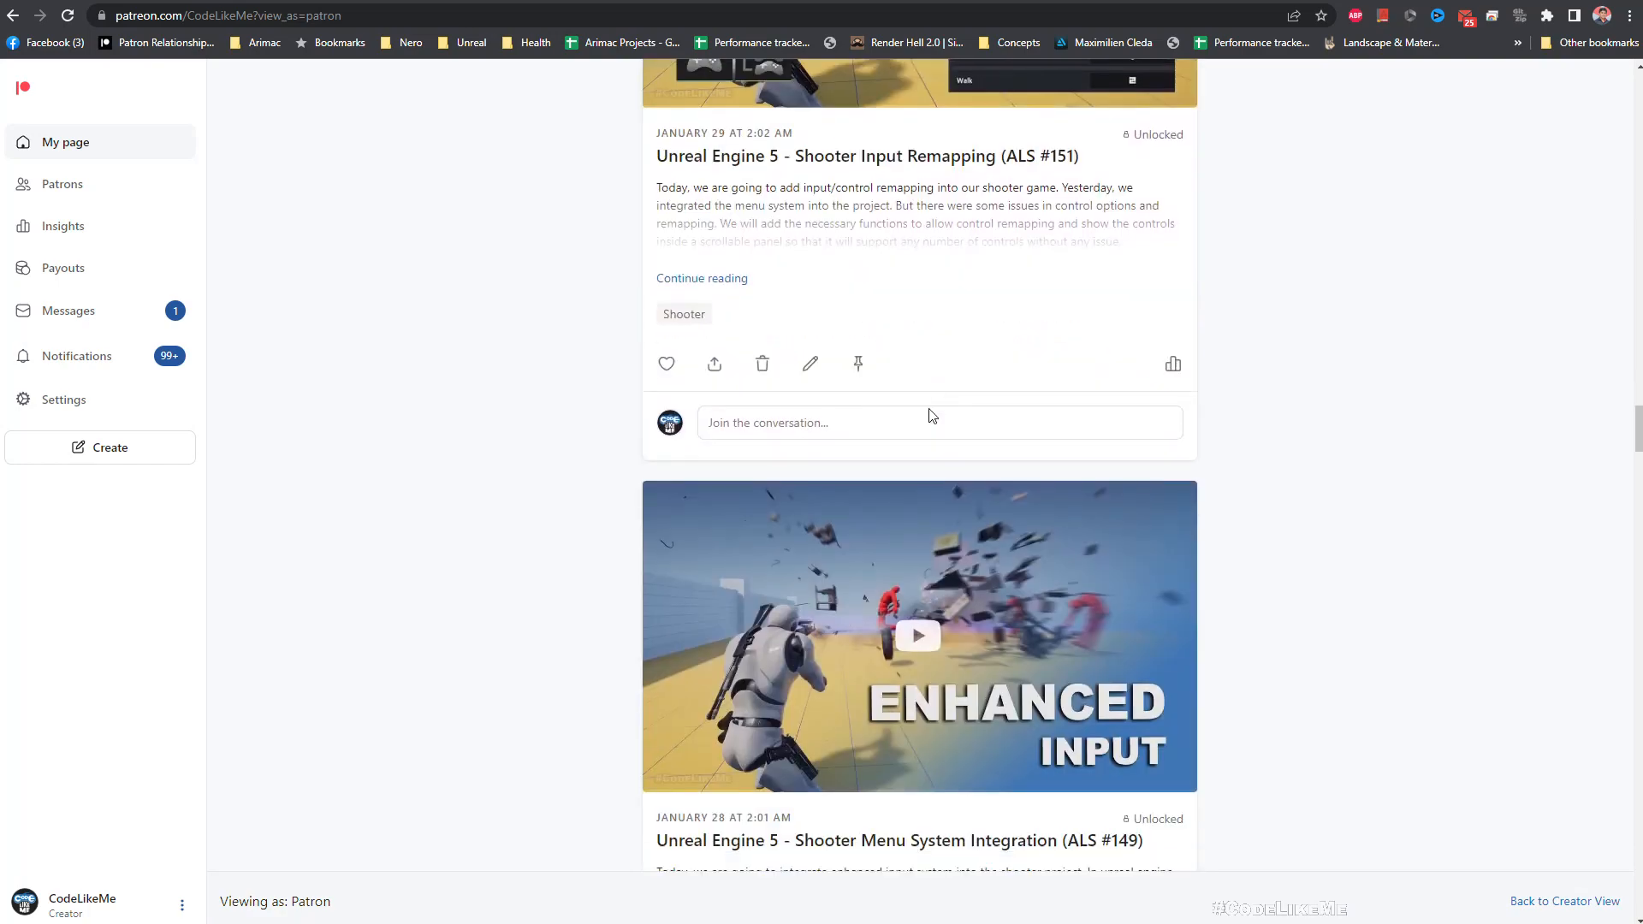
pyautogui.scroll(-15, 936, 417)
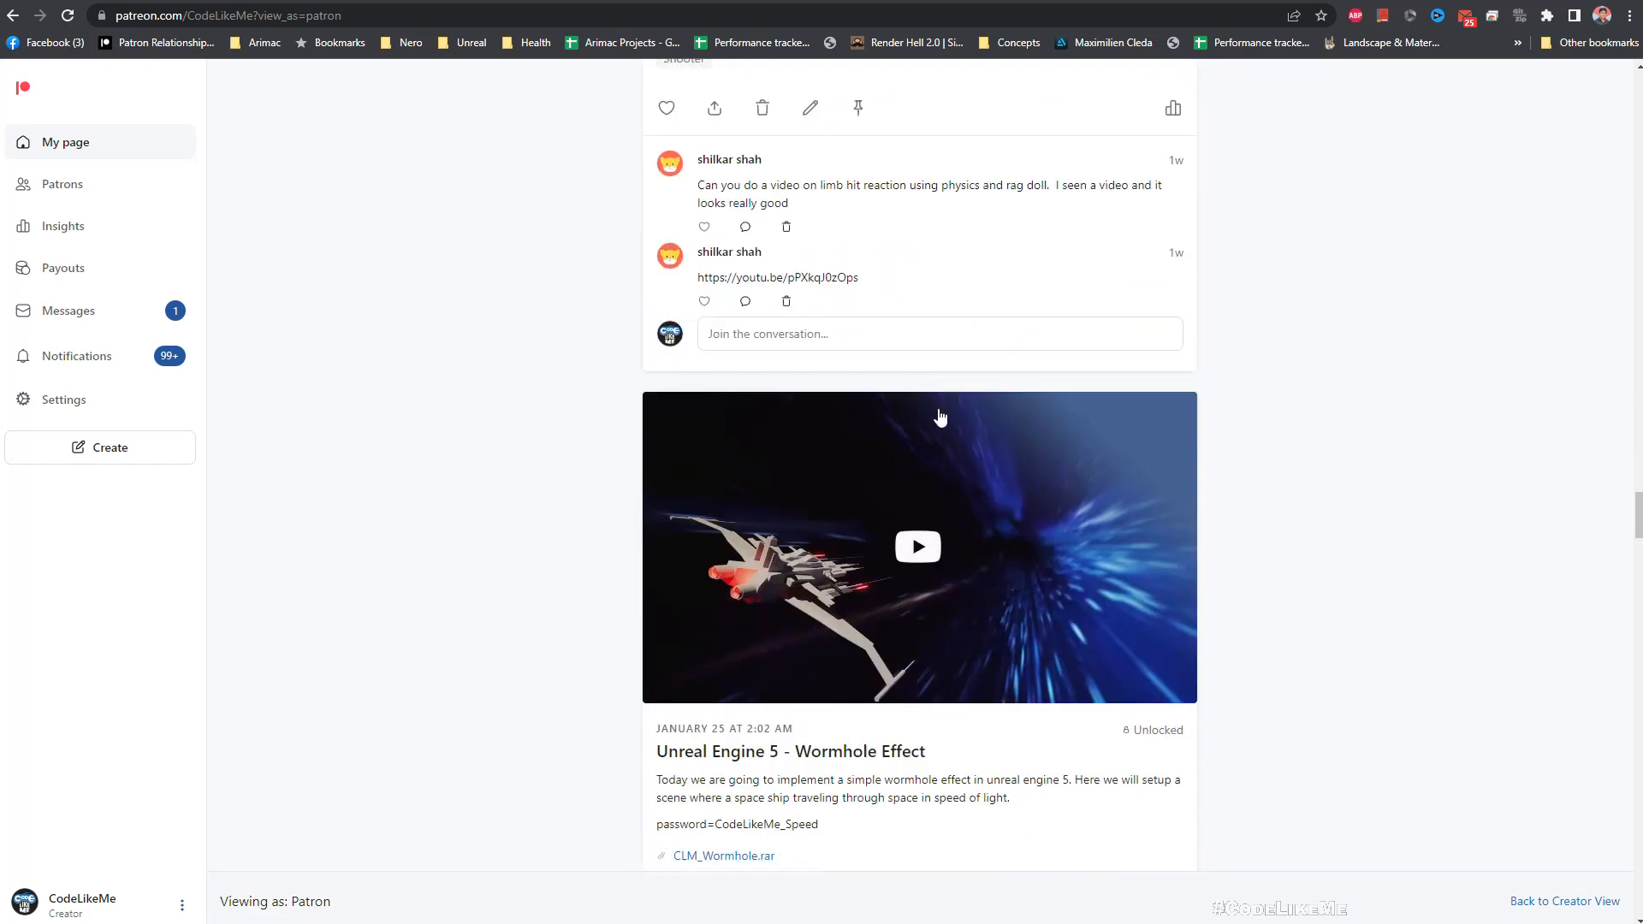
pyautogui.scroll(-18, 1314, 465)
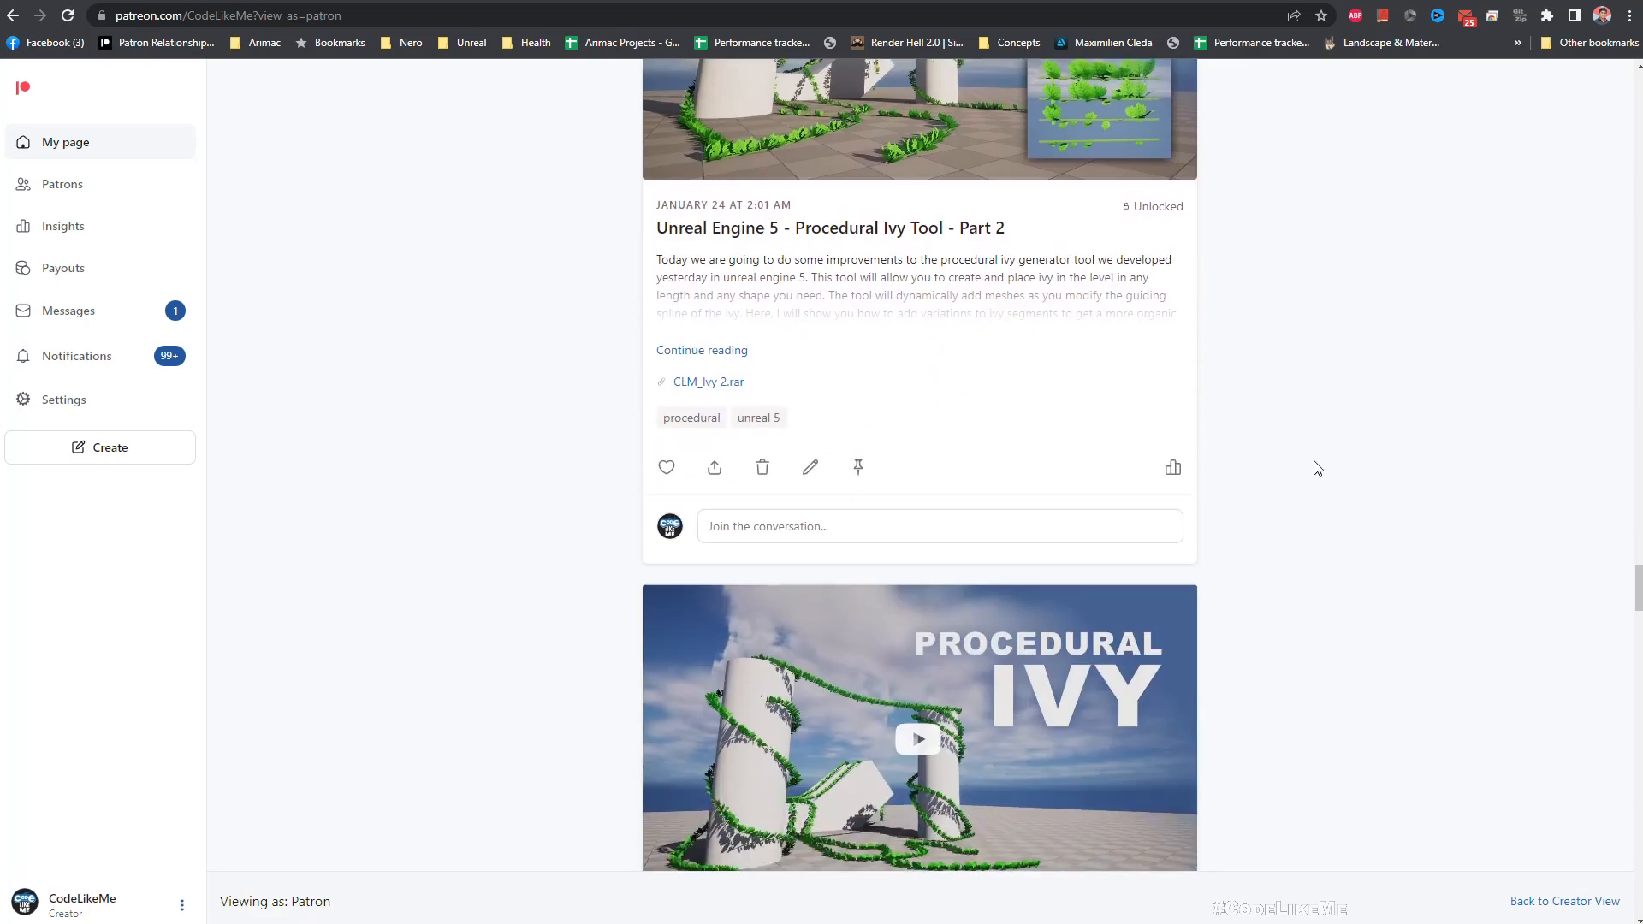